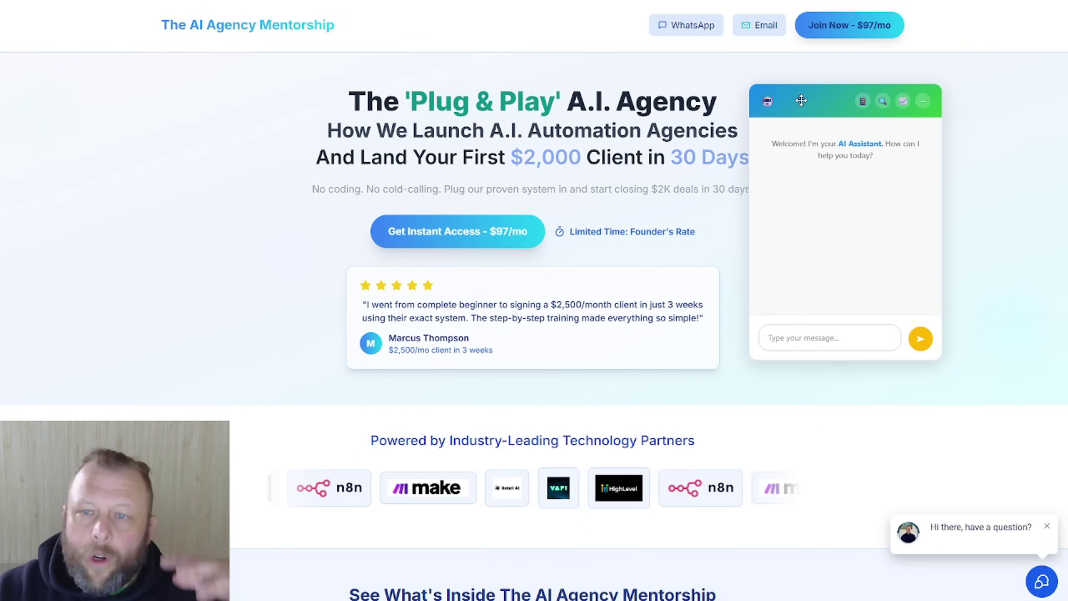
# Step: Move the chat widget, then pull the mentorship page's contact details and an SEO report (68/100) into the chat
pyautogui.moveTo(801, 100); pyautogui.dragTo(776, 94)
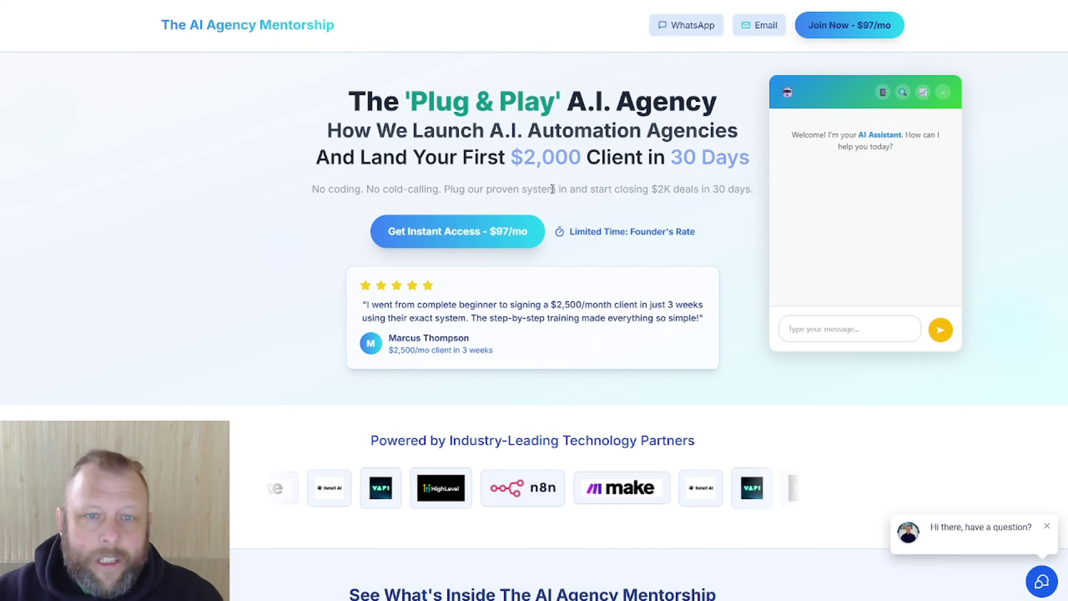
pyautogui.scroll(-1, 554, 177)
pyautogui.scroll(-5, 554, 169)
pyautogui.scroll(6, 554, 168)
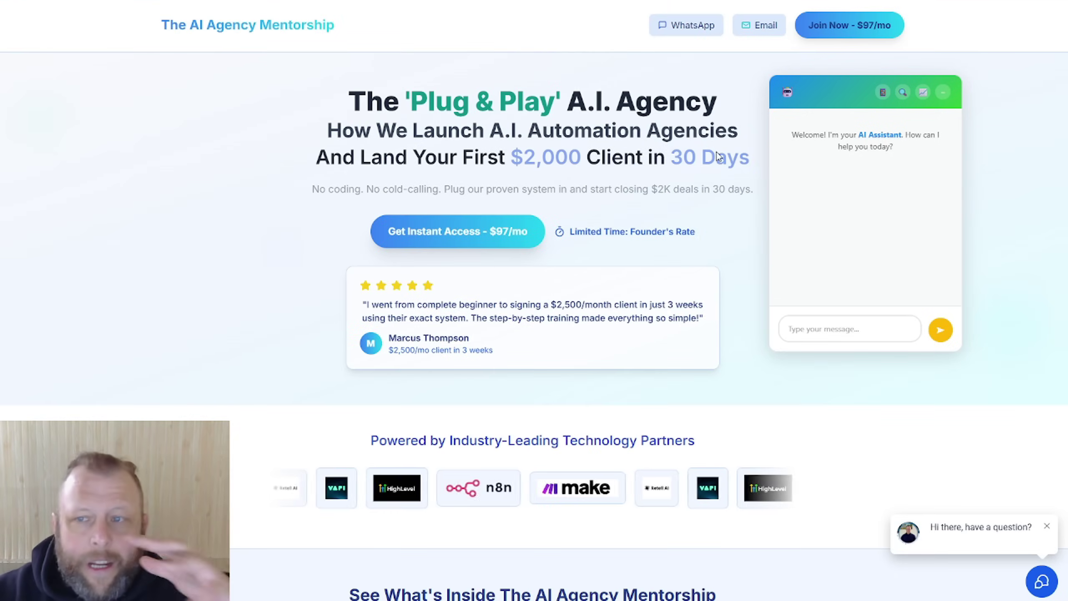
pyautogui.click(904, 95)
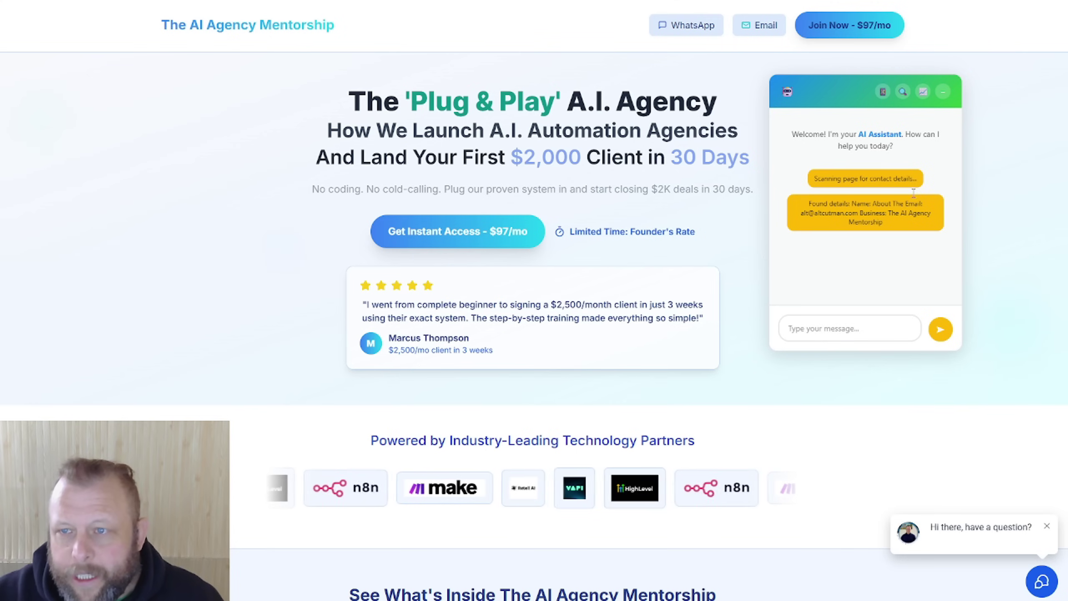
pyautogui.click(923, 93)
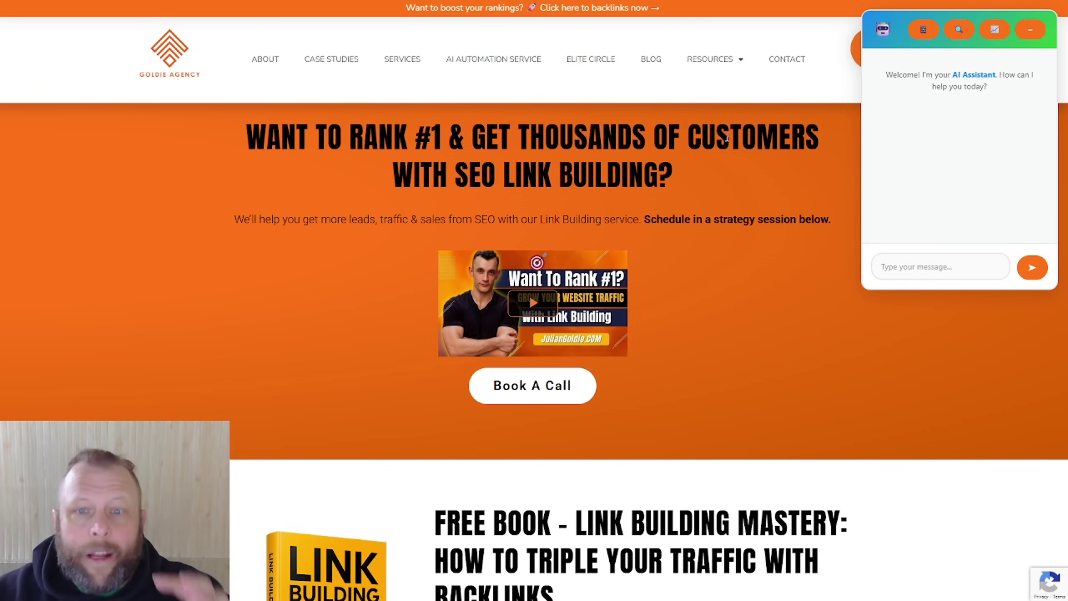
# Step: Center the widget on the Goldie Agency page and scan it, selecting the found LinkedIn, Twitter and YouTube links
pyautogui.moveTo(900, 39); pyautogui.dragTo(759, 101)
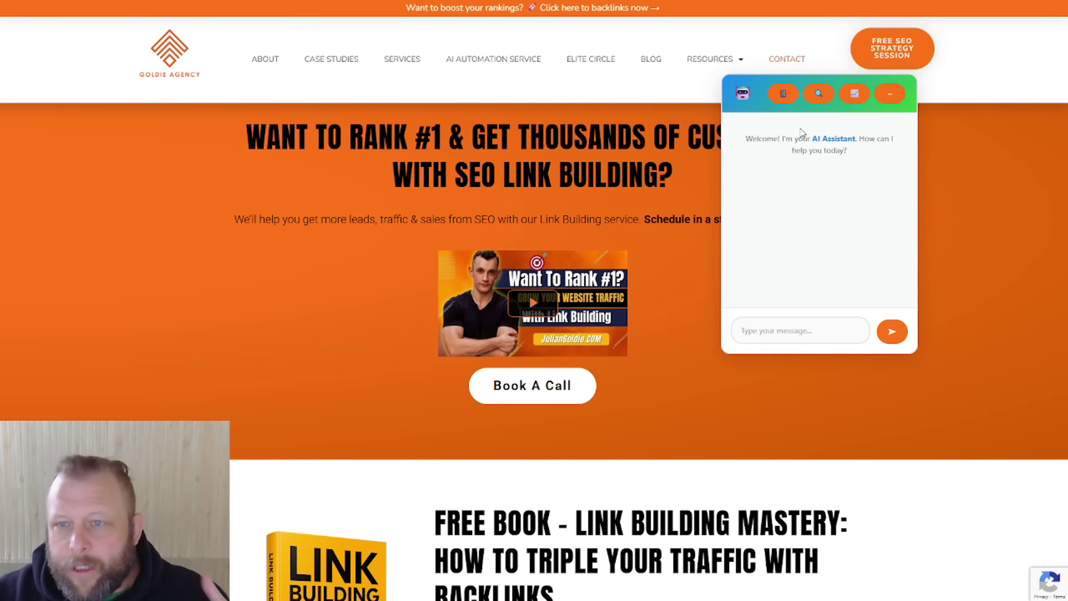
pyautogui.click(785, 94)
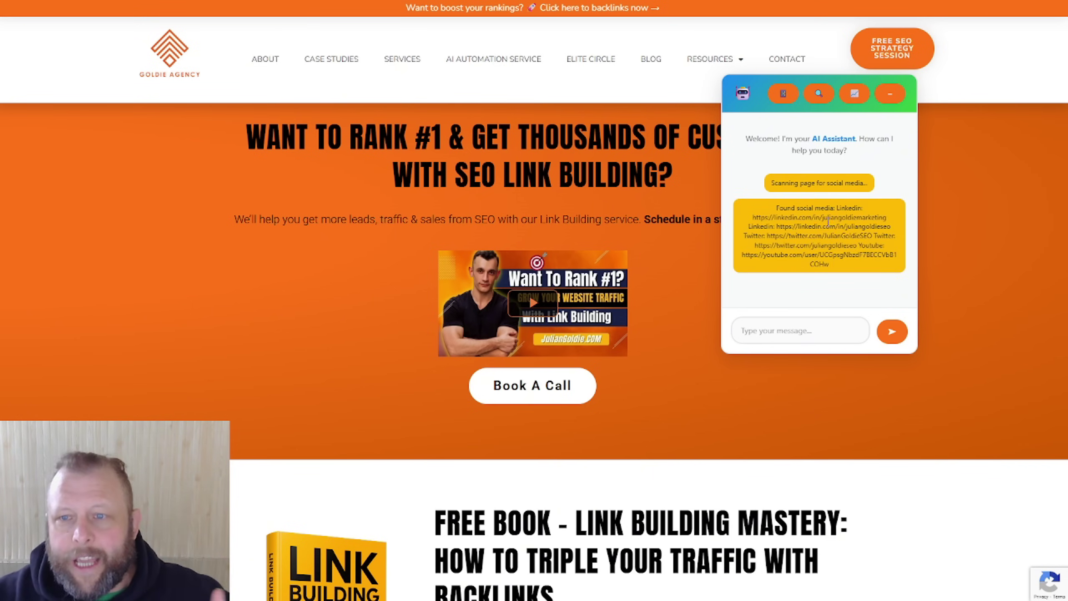
pyautogui.tripleClick(787, 219)
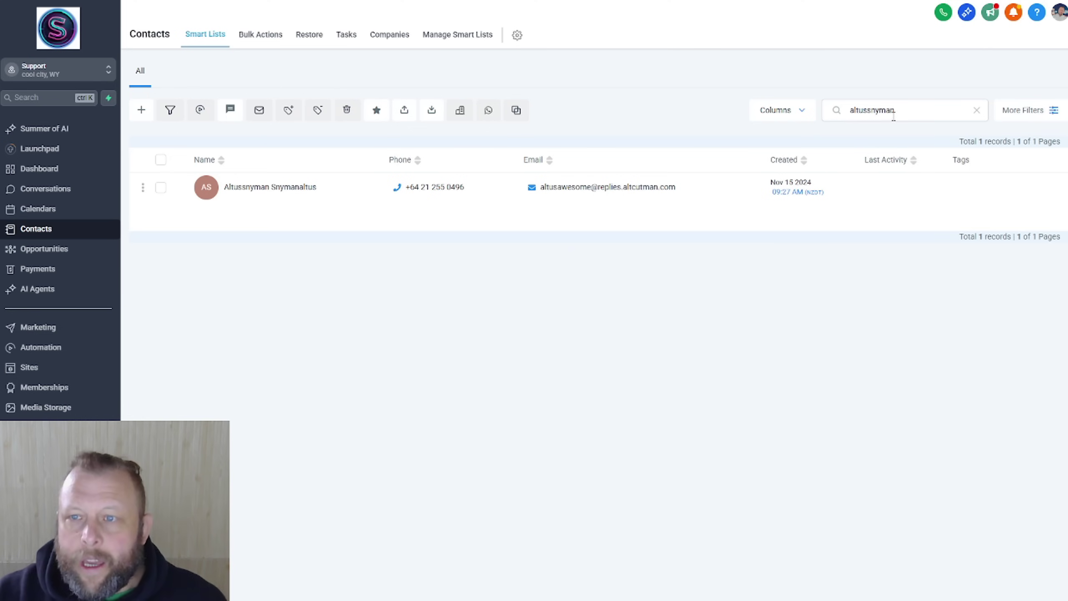
# Step: Trim the last character from the contact name search so GoHighLevel shows no records
pyautogui.click(894, 113)
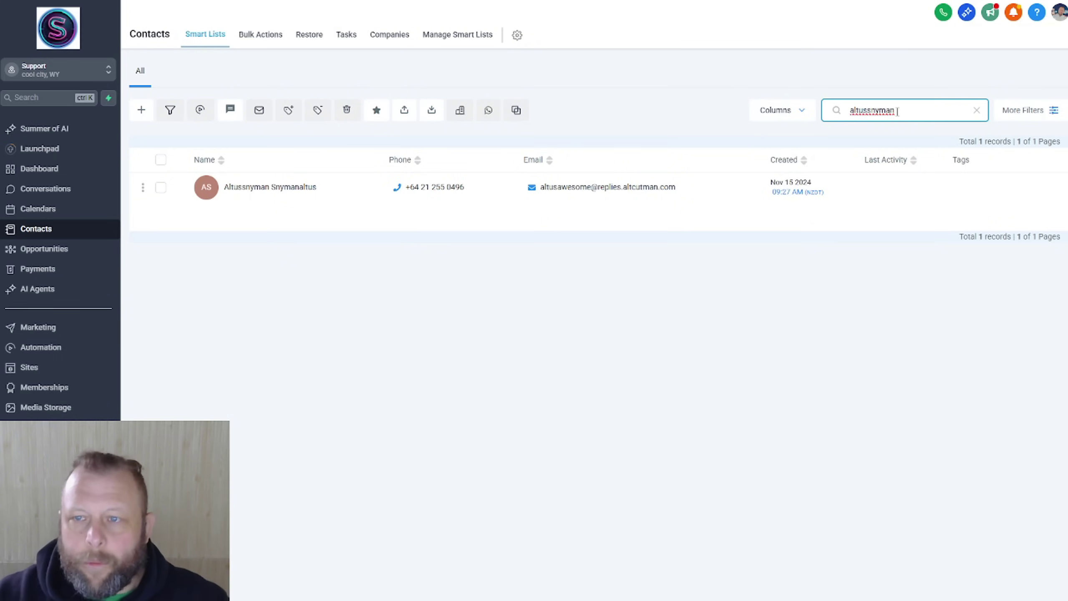
pyautogui.press('BackSpace')
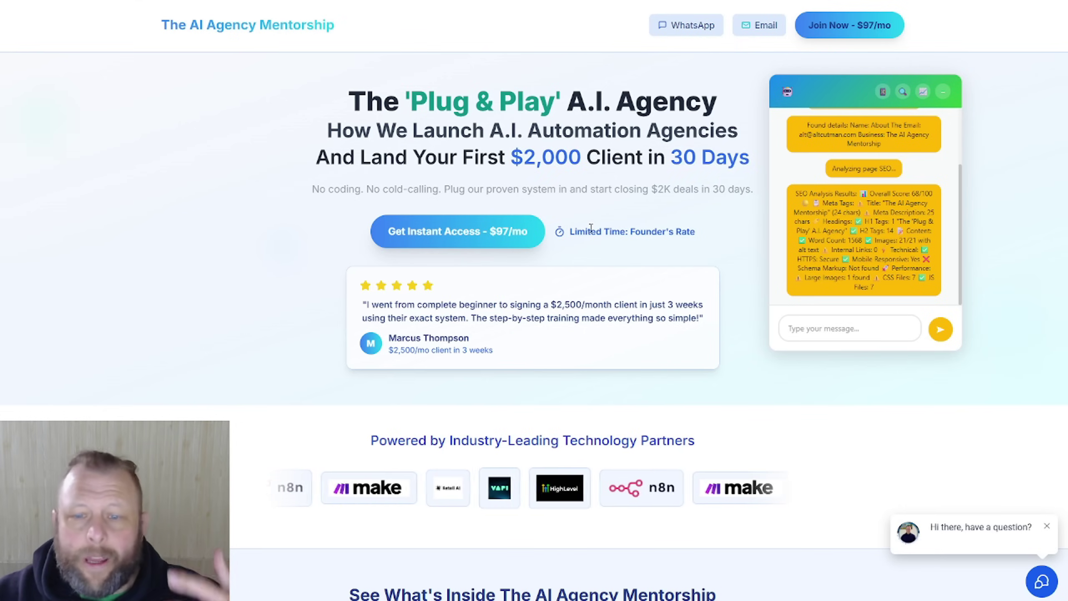
# Step: Scroll to the money-back guarantee section and start the 'GHL Chrome Chatbot AI Only' workflow awaiting its webhook
pyautogui.scroll(-3, 591, 228)
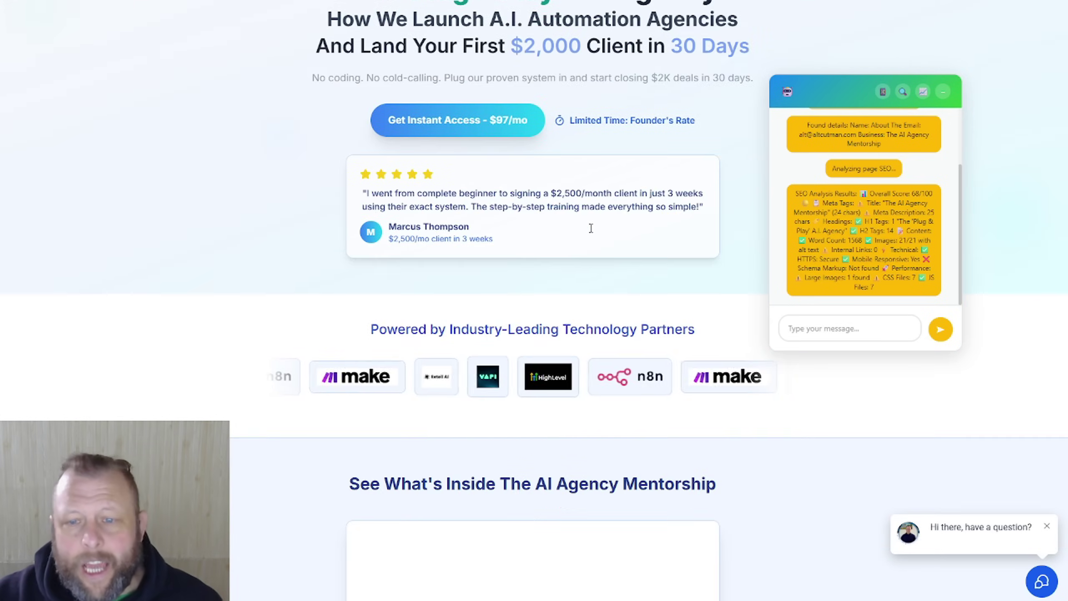
pyautogui.scroll(-15, 591, 228)
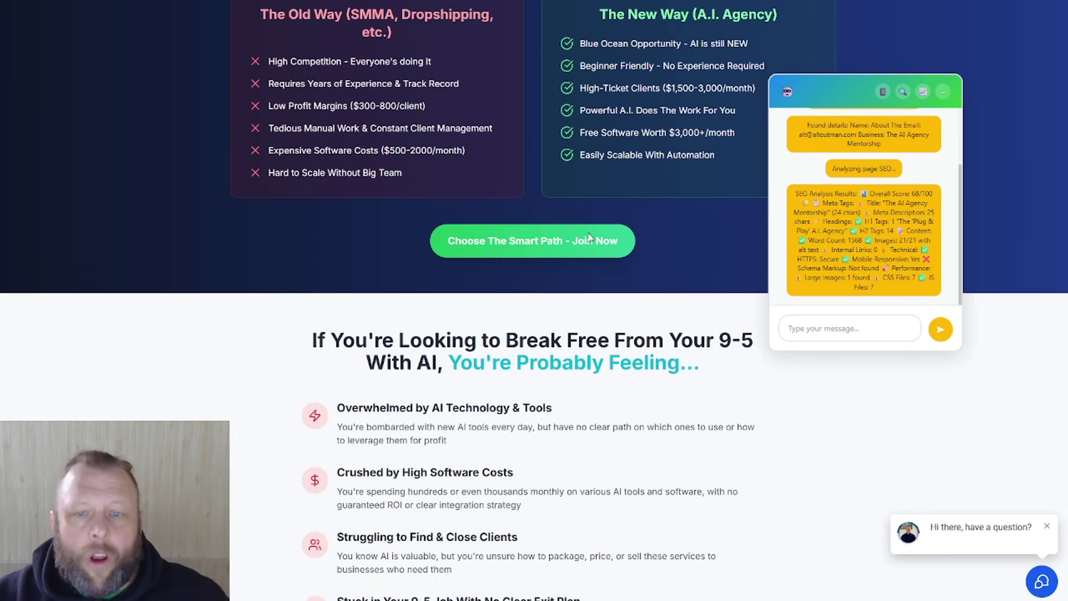
pyautogui.scroll(-20, 588, 235)
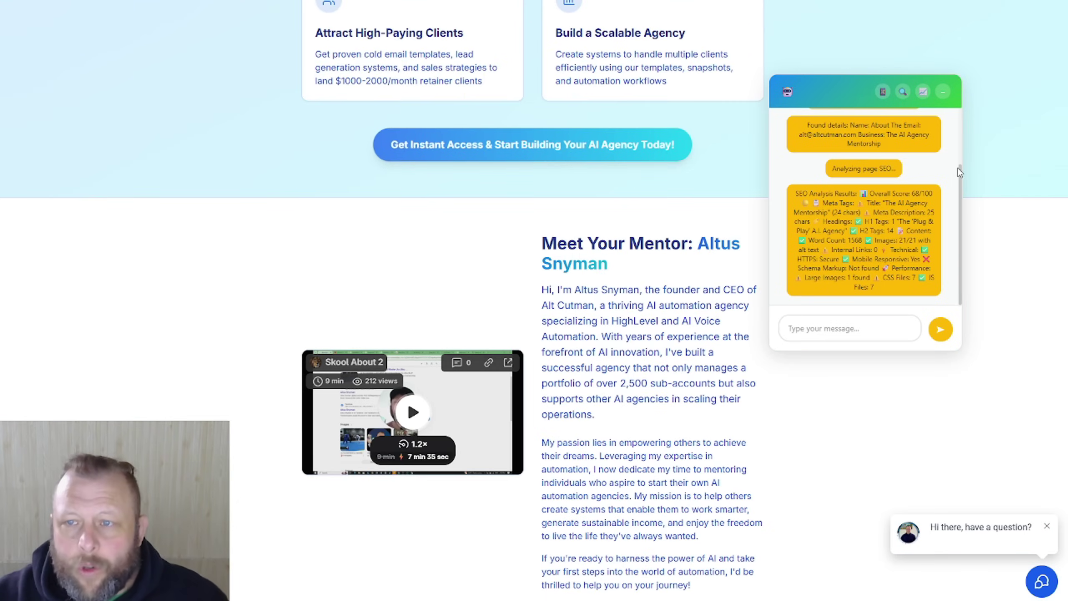
pyautogui.scroll(-18, 781, 186)
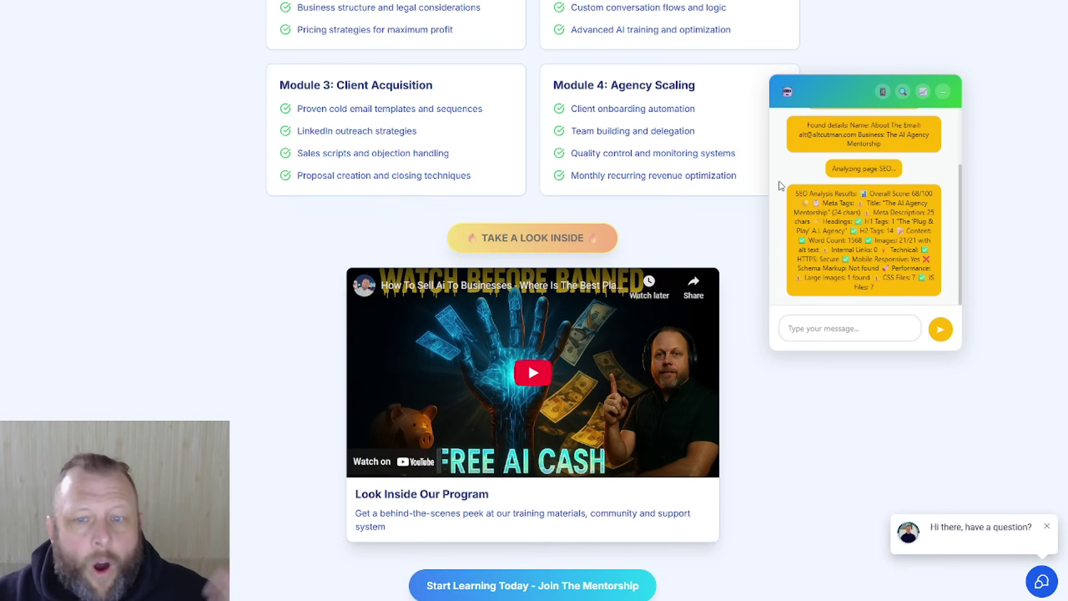
pyautogui.scroll(-20, 757, 210)
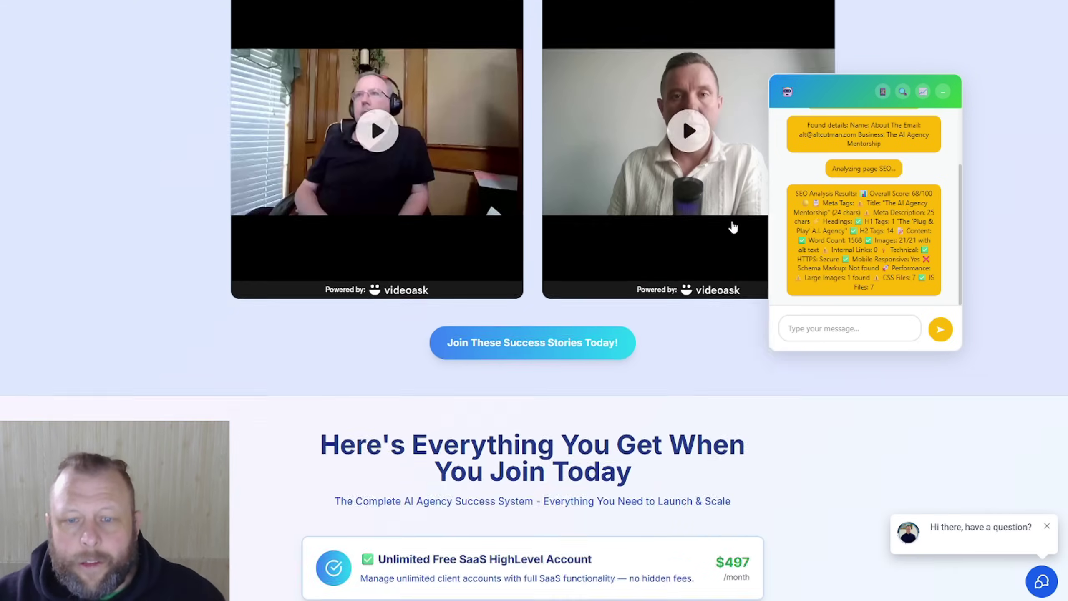
pyautogui.scroll(-20, 733, 227)
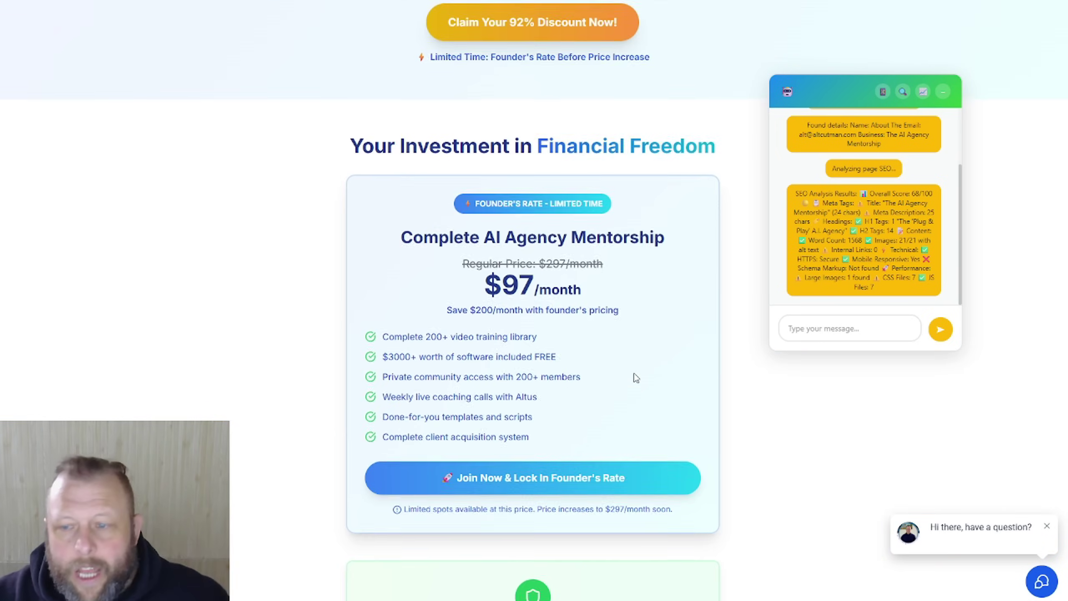
pyautogui.scroll(-9, 636, 377)
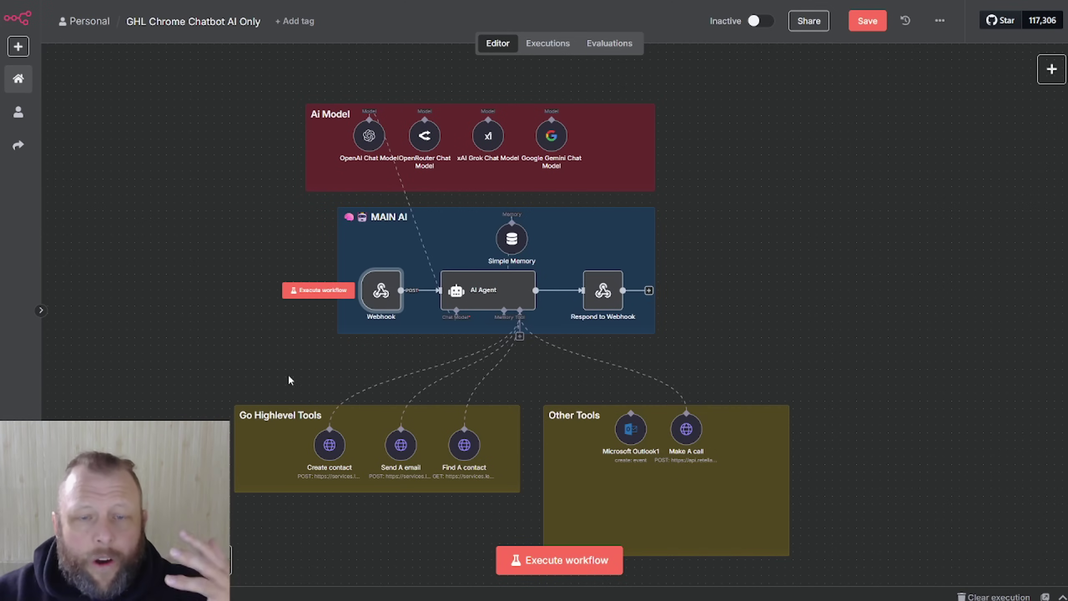
pyautogui.click(564, 570)
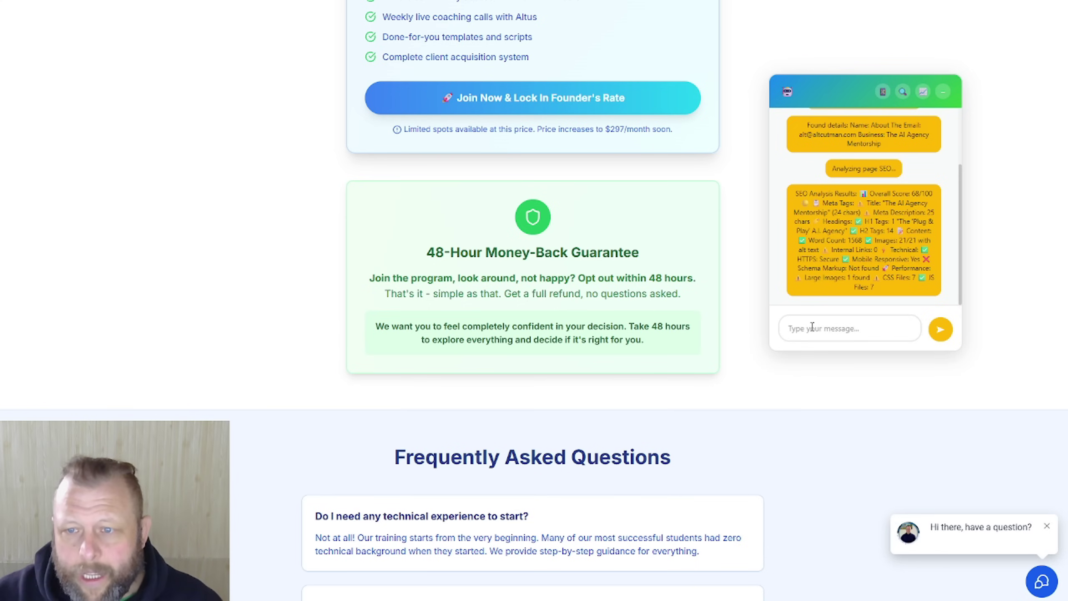
# Step: Send the assistant a request to add a new contact with first name, last name, phone number and email
pyautogui.click(813, 327)
pyautogui.write('p')
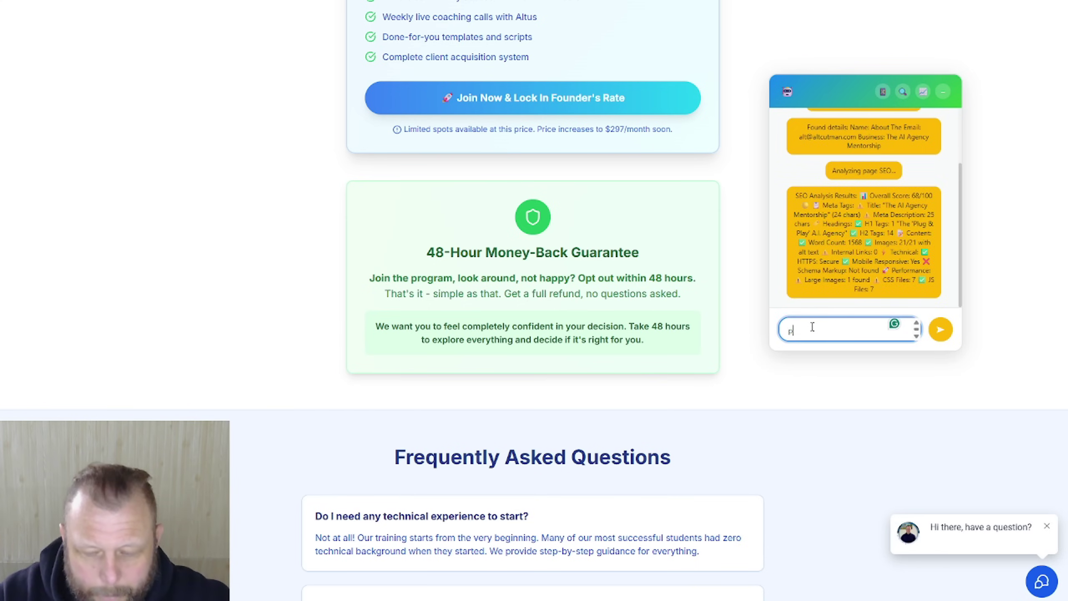
pyautogui.write('lease add a contact, firs')
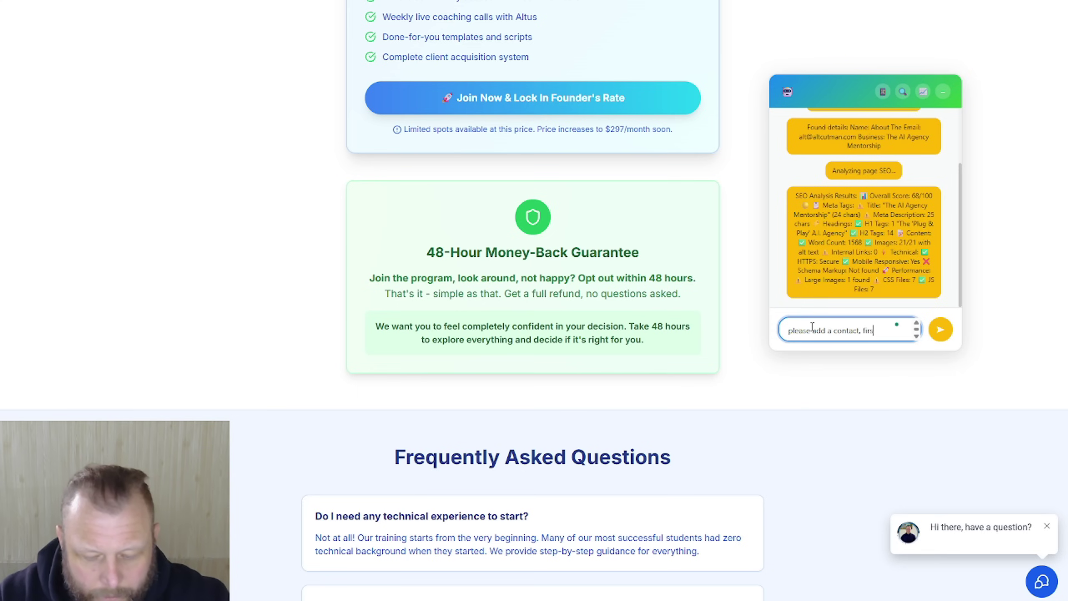
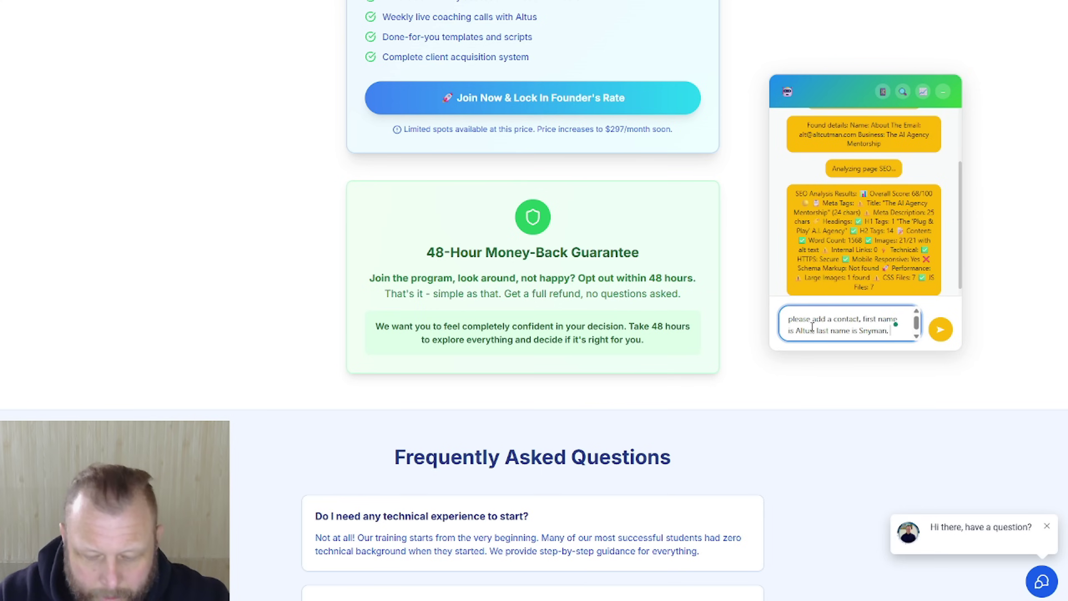
pyautogui.write(', phone n')
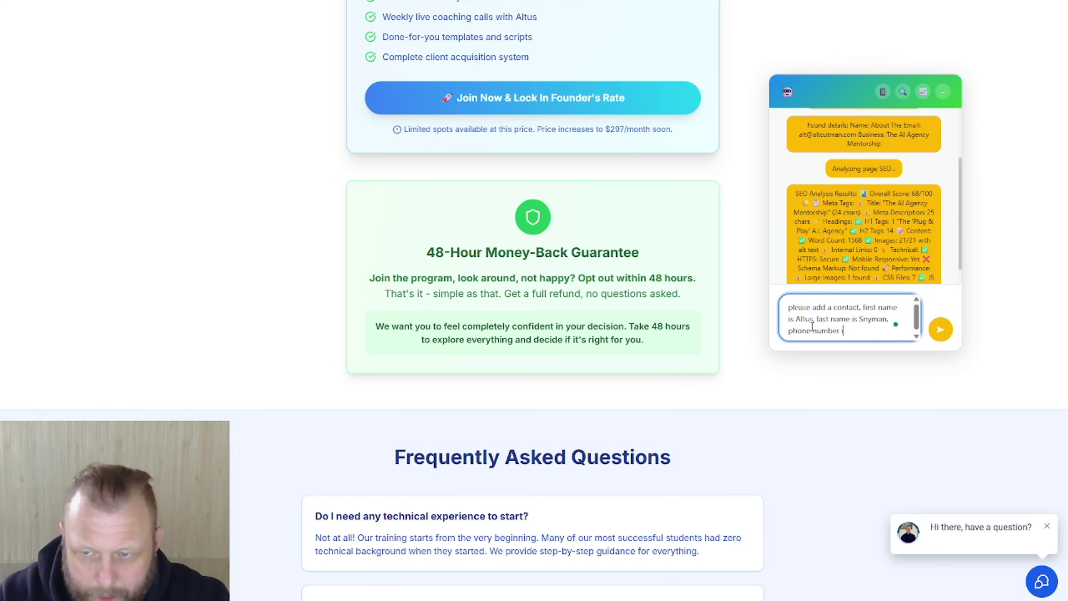
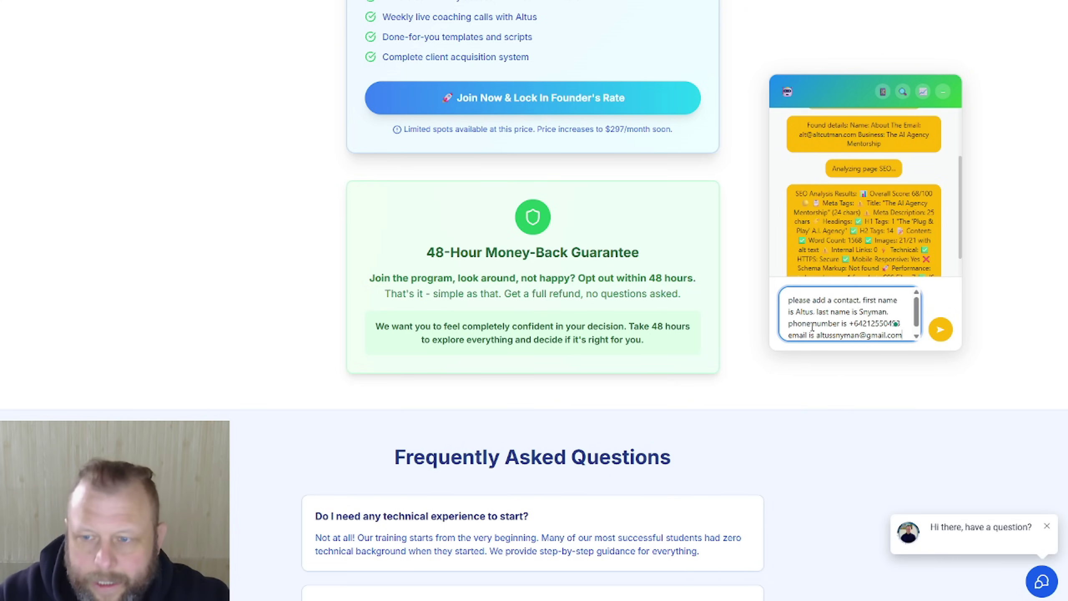
pyautogui.click(941, 331)
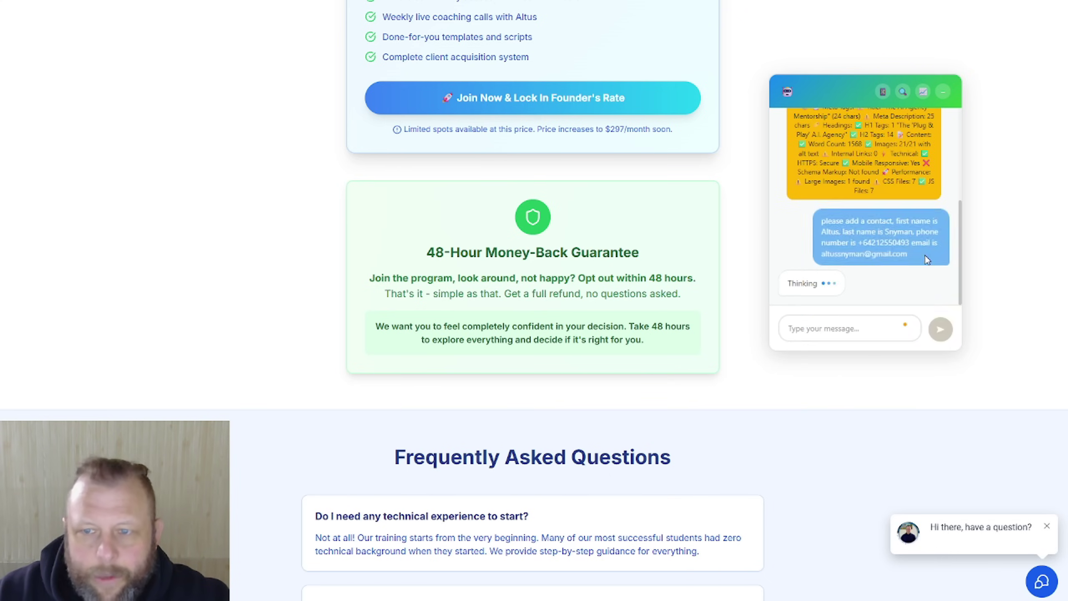
pyautogui.hotkey('alt', 'Tab')
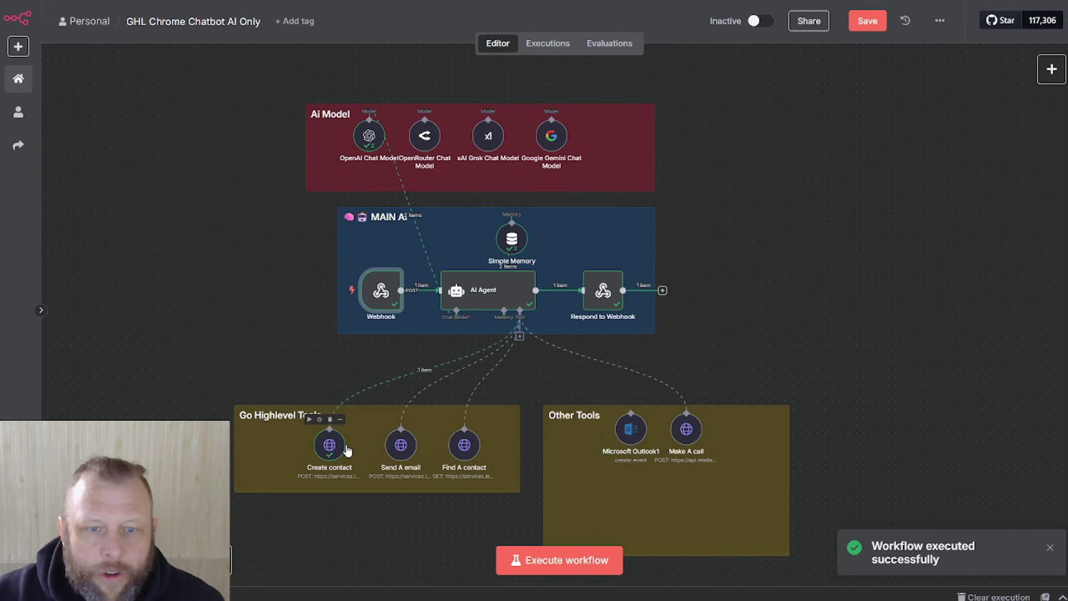
# Step: Wait for the n8n run to finish with the Create contact tool showing success
pyautogui.moveTo(424, 370)
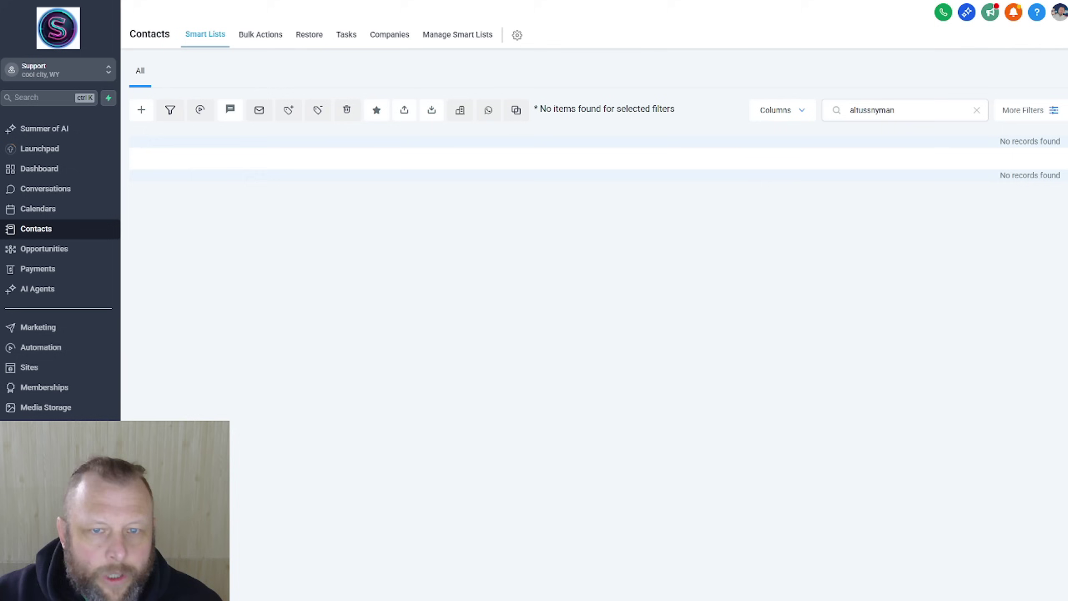
# Step: Refresh the contacts search, open the newly created contact's record, and restart the n8n workflow listening
pyautogui.hotkey('ctrl', 'a')
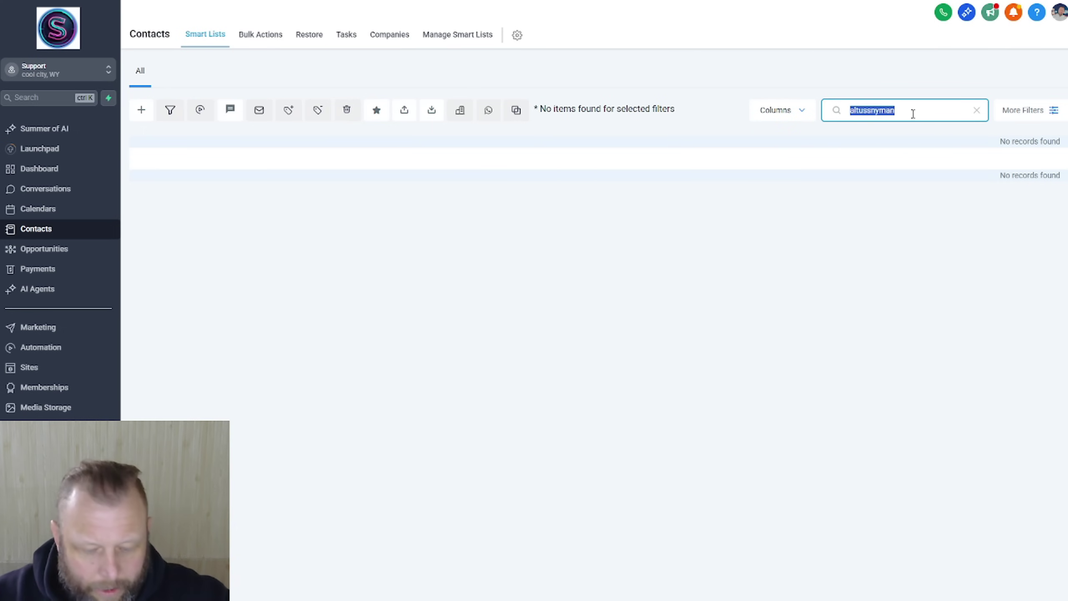
pyautogui.hotkey('ctrl', 'x')
pyautogui.hotkey('ctrl', 'v')
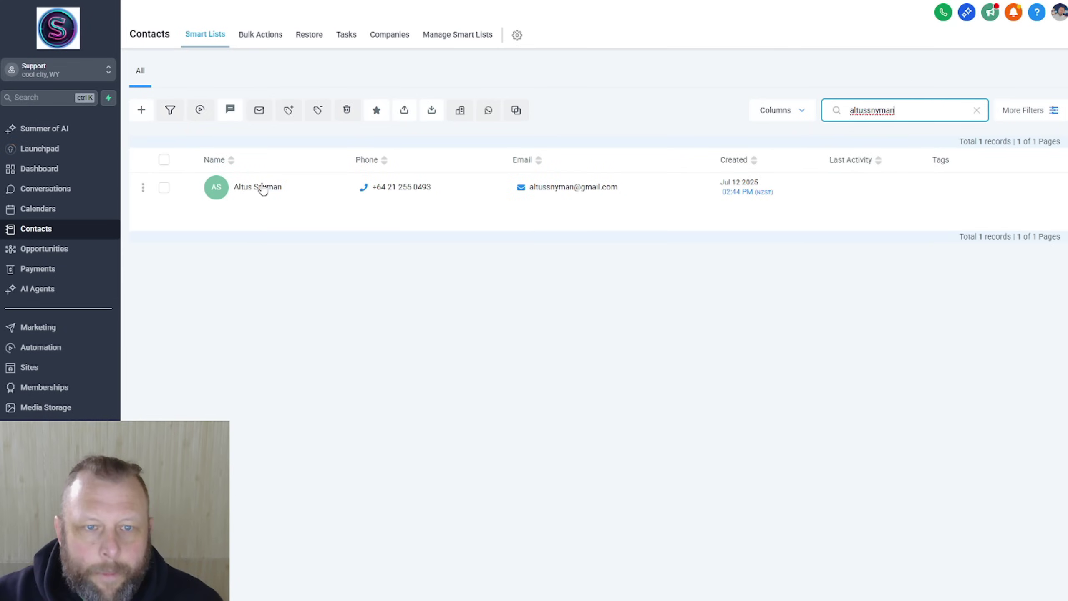
pyautogui.click(261, 187)
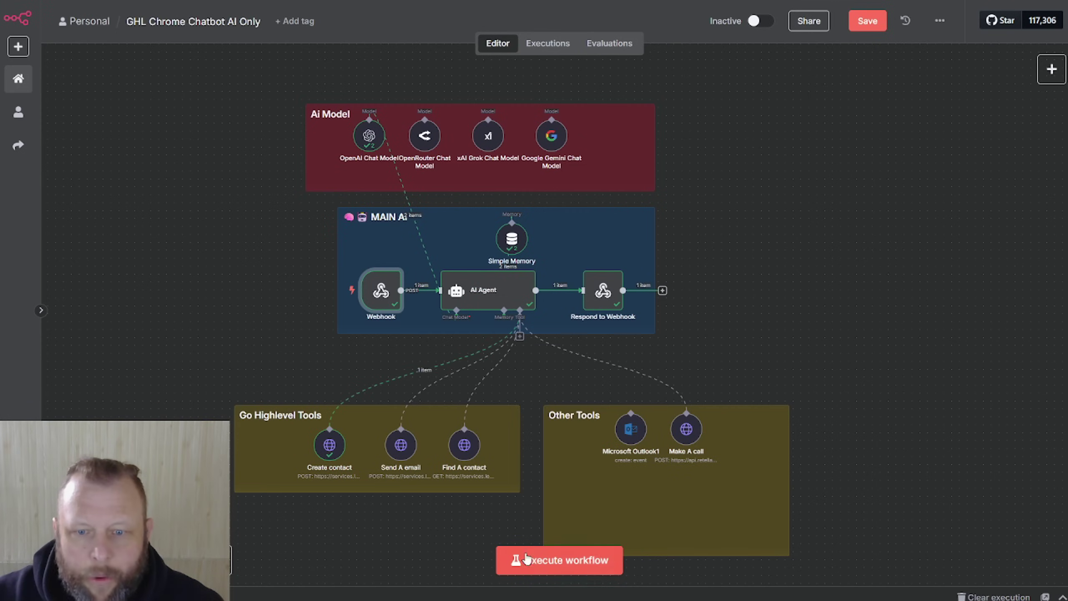
pyautogui.click(526, 559)
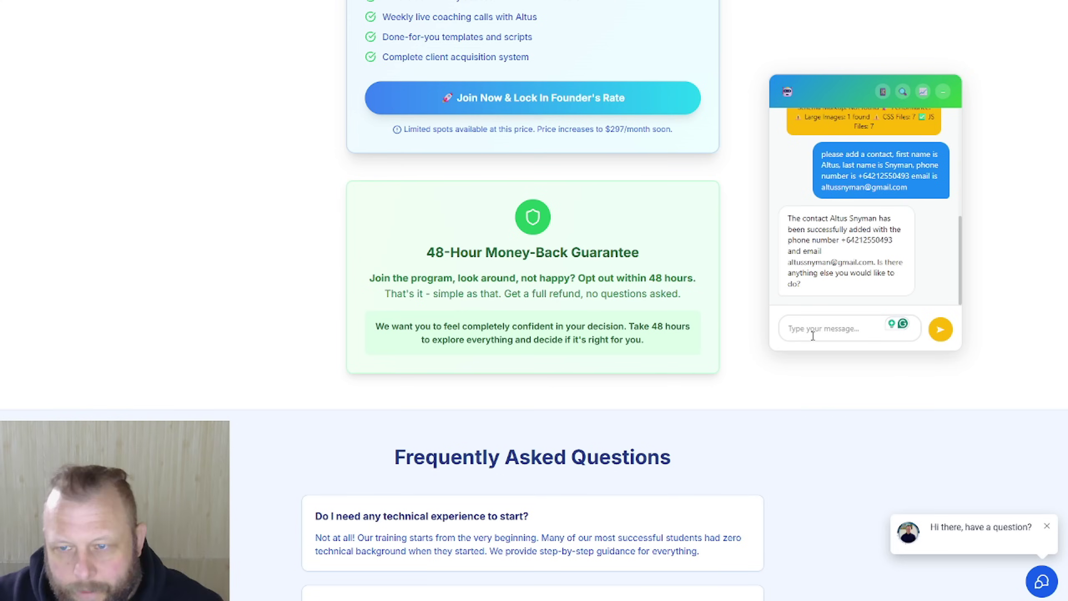
# Step: Ask the assistant to email the contact, subject 'Nice Website', saying he'd like to join the group
pyautogui.click(823, 332)
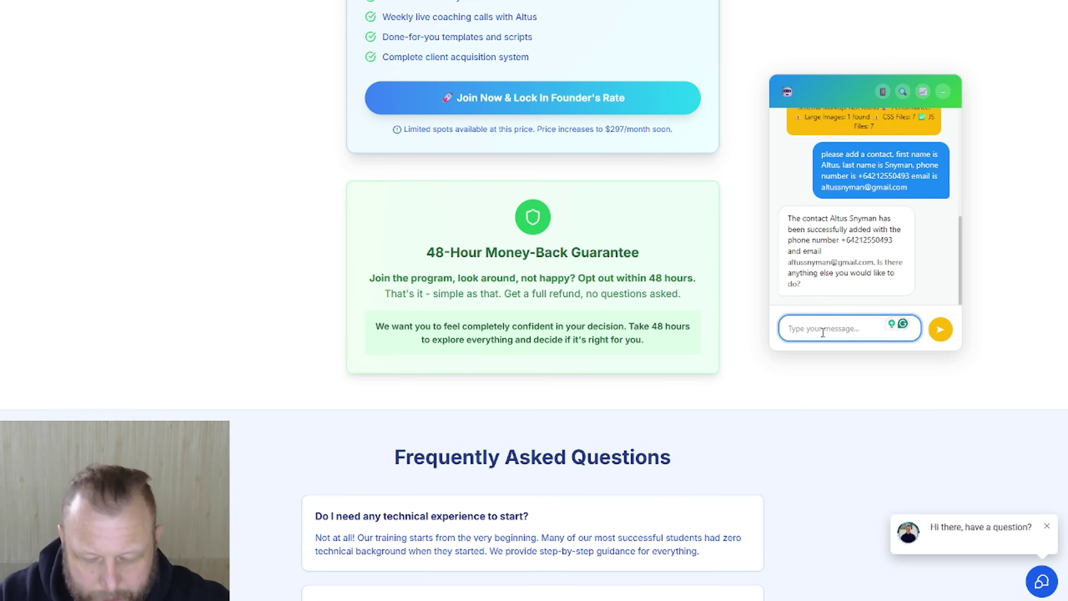
pyautogui.write('ok now send him a email, the')
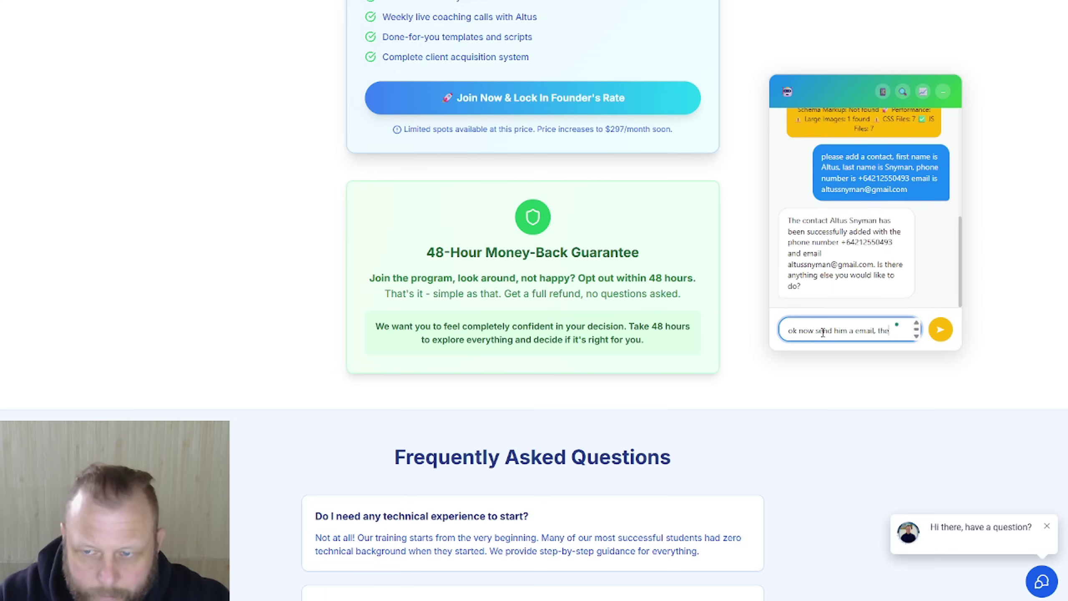
pyautogui.write(' subject is : Nice Website, the c')
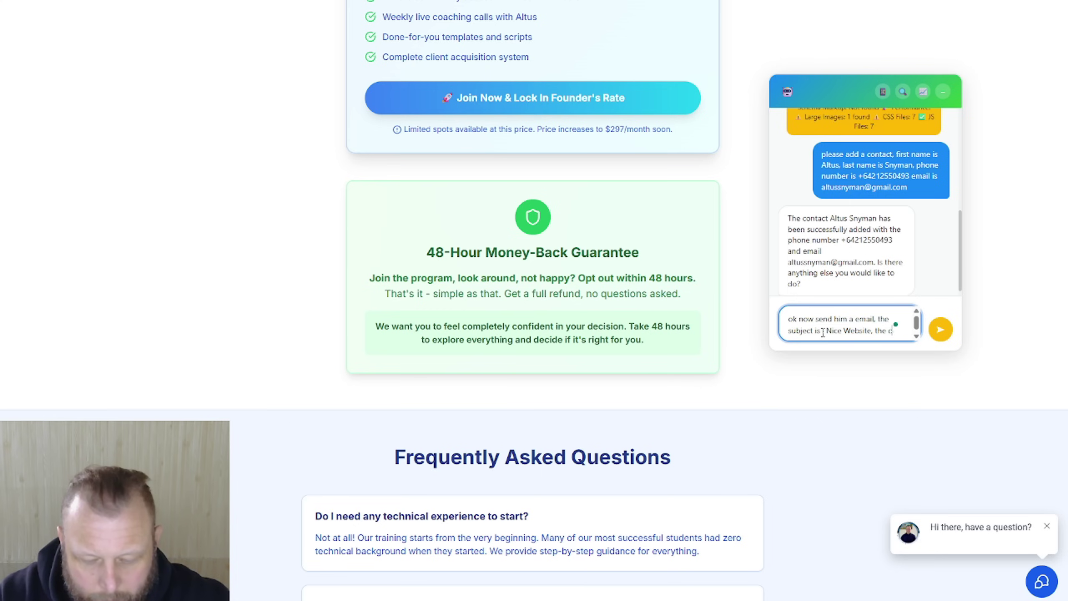
pyautogui.write('ontent body is " I li')
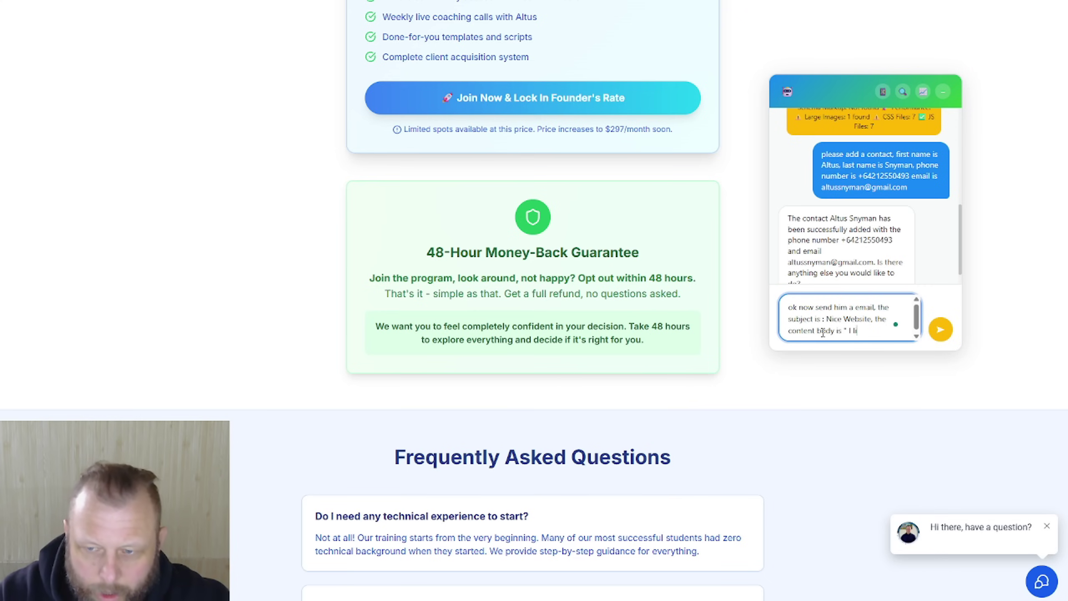
pyautogui.write('te and program. i would lik')
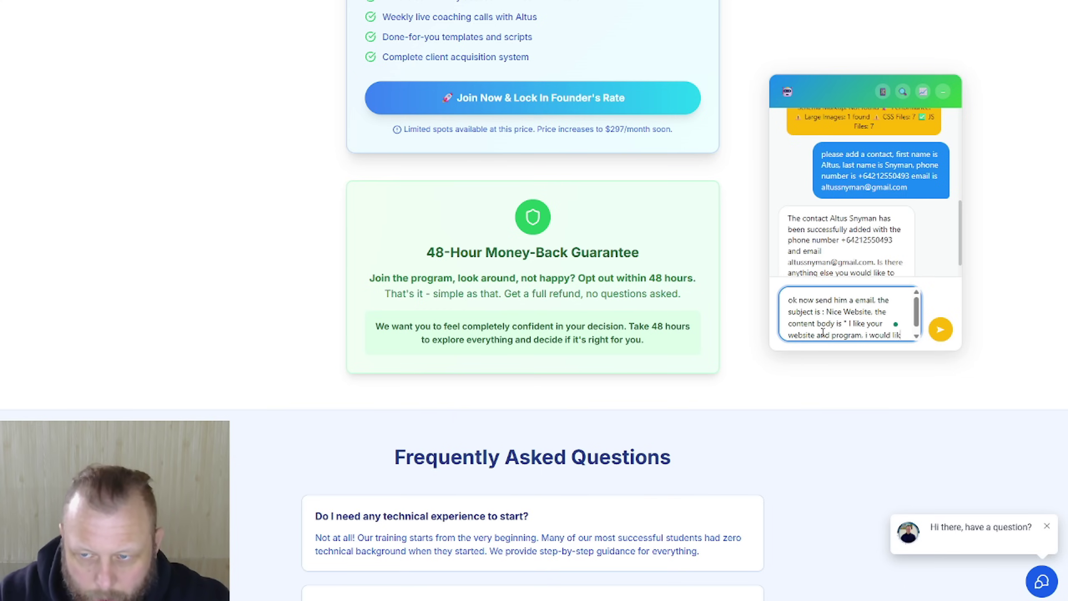
pyautogui.write('e')
pyautogui.write(' to join ytour group, let me k')
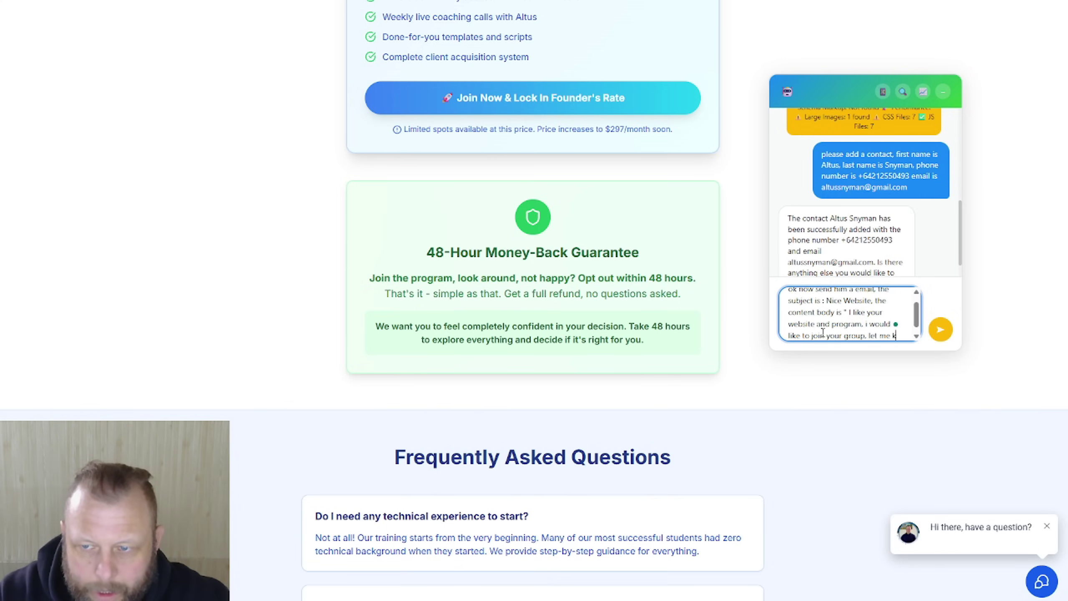
pyautogui.write('now how')
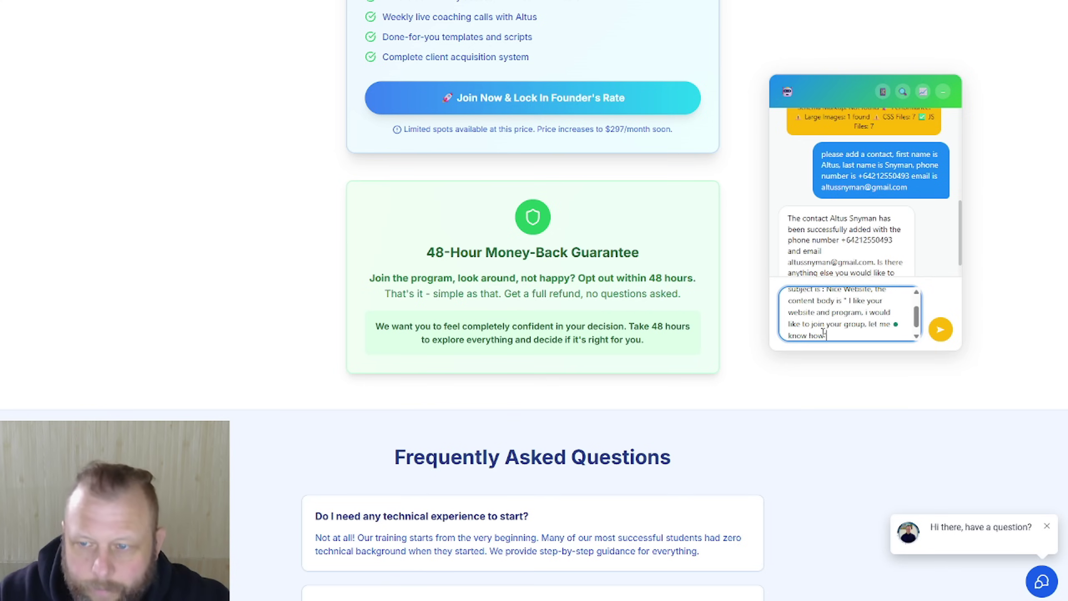
pyautogui.write('"')
pyautogui.press('Return')
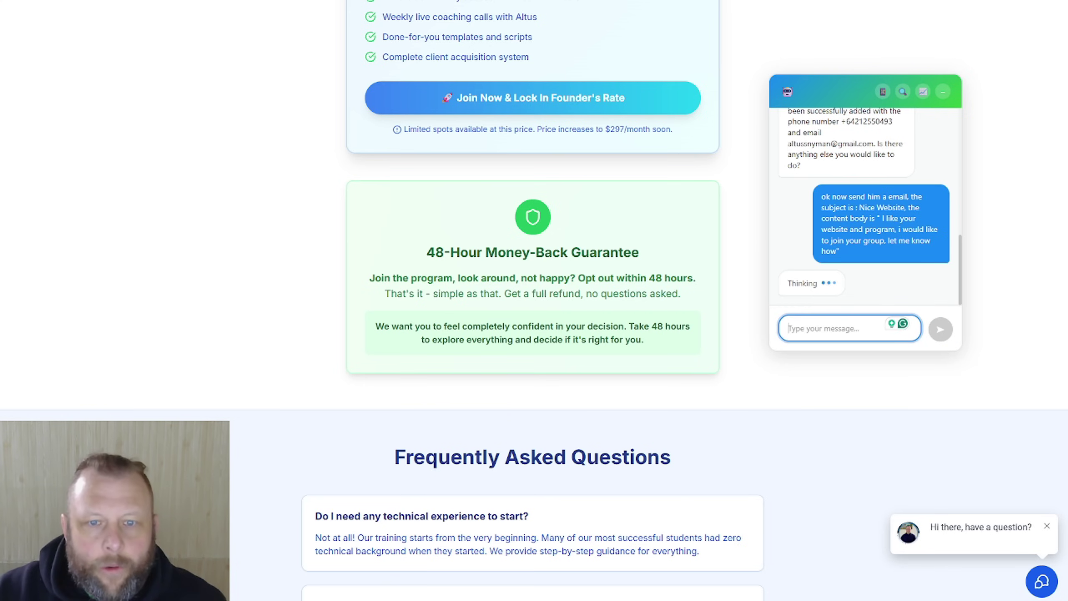
pyautogui.hotkey('alt', 'Tab')
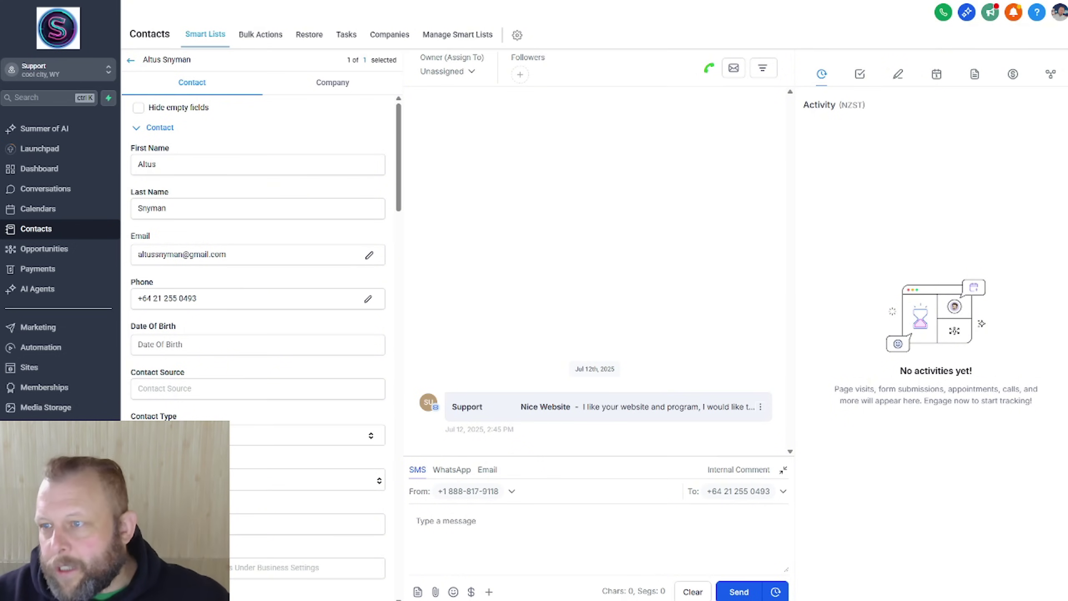
# Step: Bring Gmail over to confirm the 'Nice Website' email arrived, then move it aside
pyautogui.moveTo(1067, 42); pyautogui.dragTo(1067, 41)
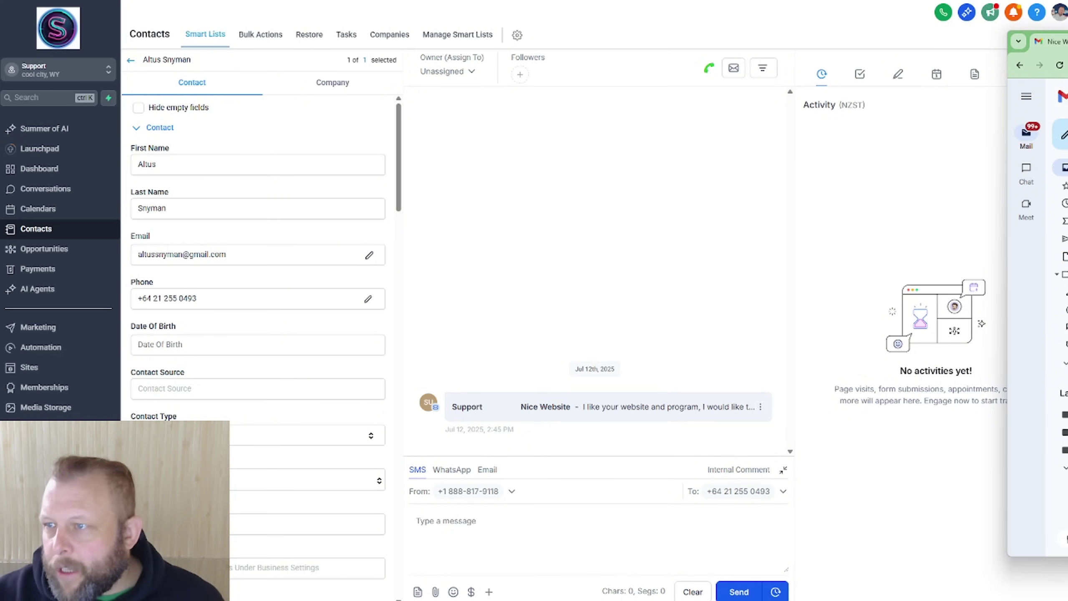
pyautogui.moveTo(1067, 41); pyautogui.dragTo(149, 40)
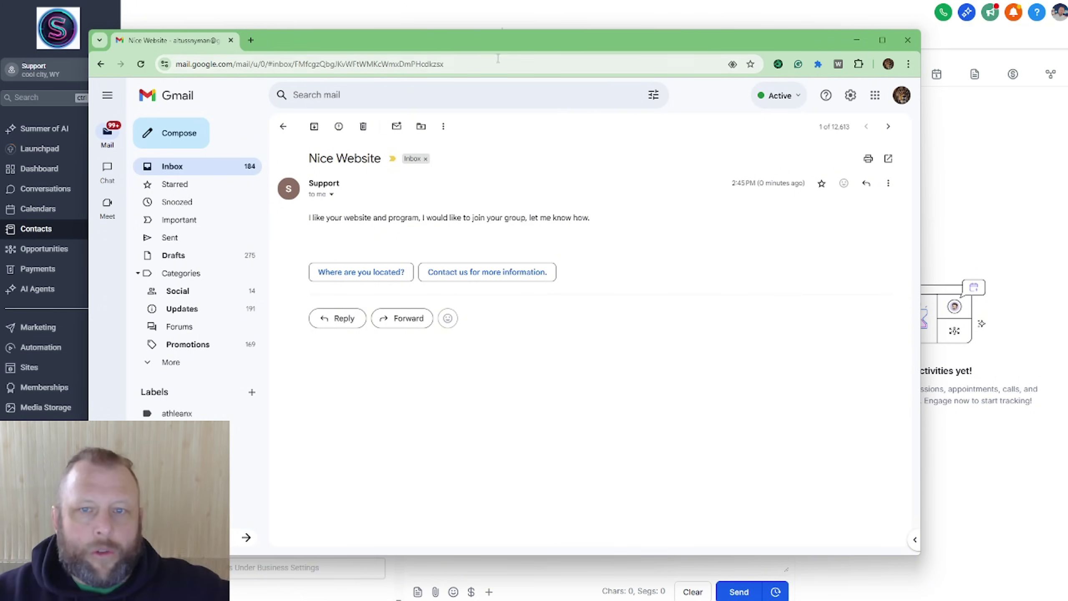
pyautogui.moveTo(621, 48); pyautogui.dragTo(1067, 59)
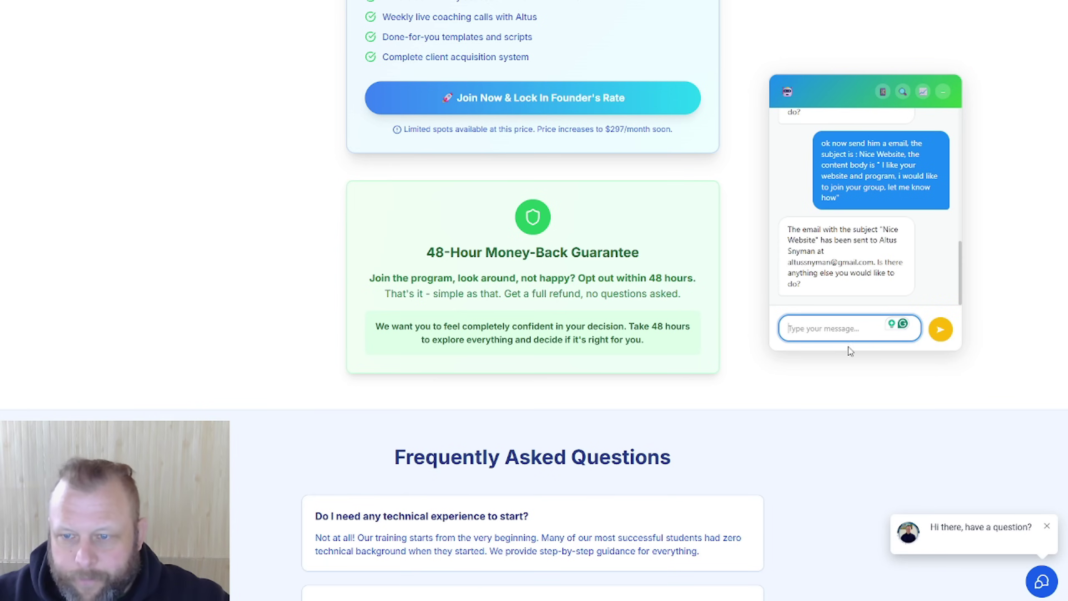
# Step: Ask the assistant to call the contact and relay that he should check the email and get back
pyautogui.write('n')
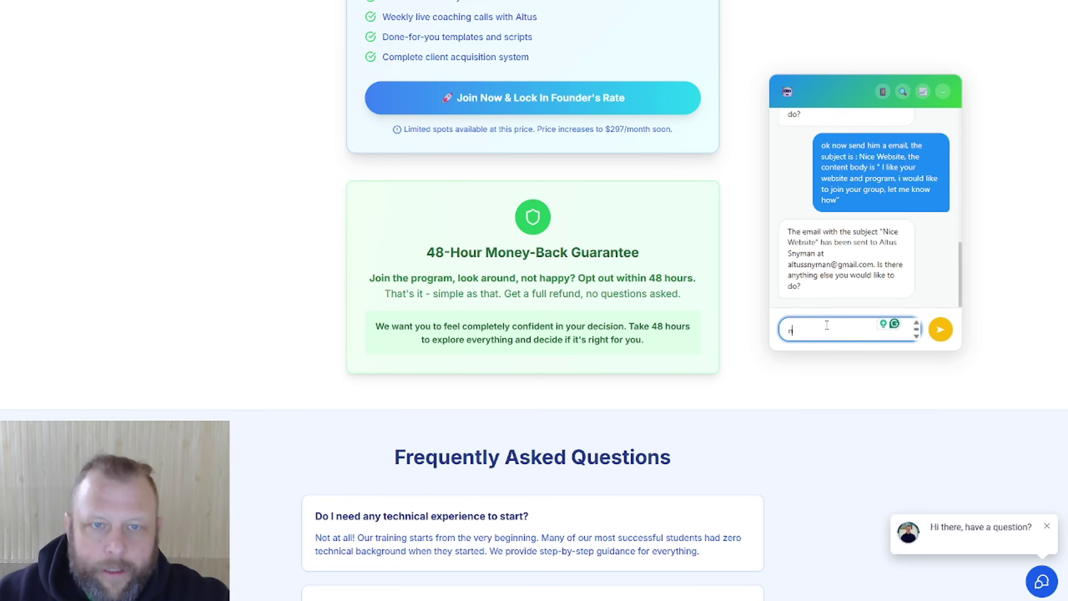
pyautogui.write('ow give')
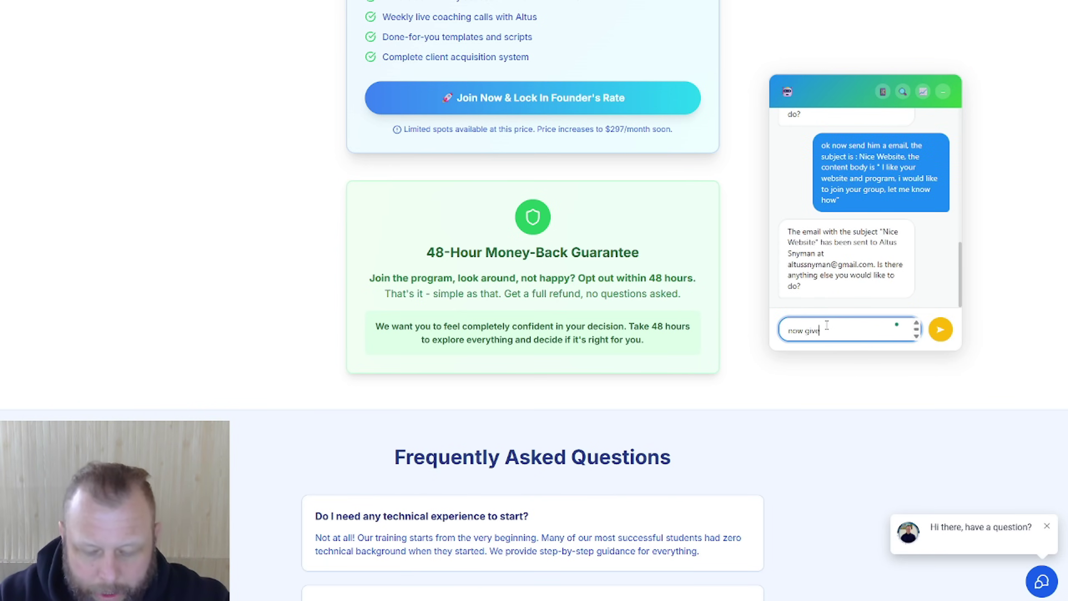
pyautogui.write(' him a call, re')
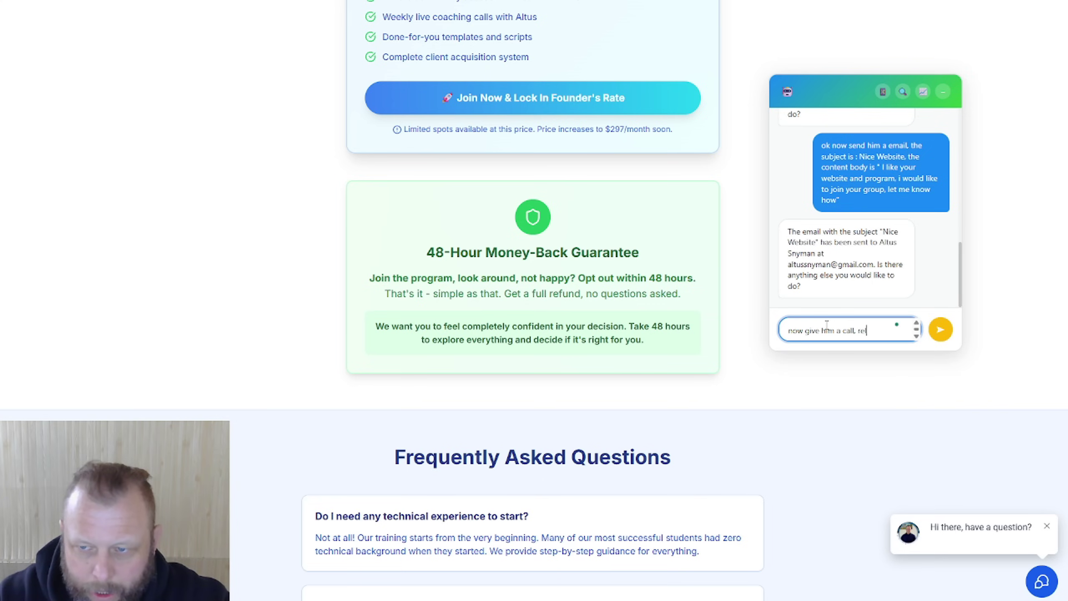
pyautogui.write('lay the messag')
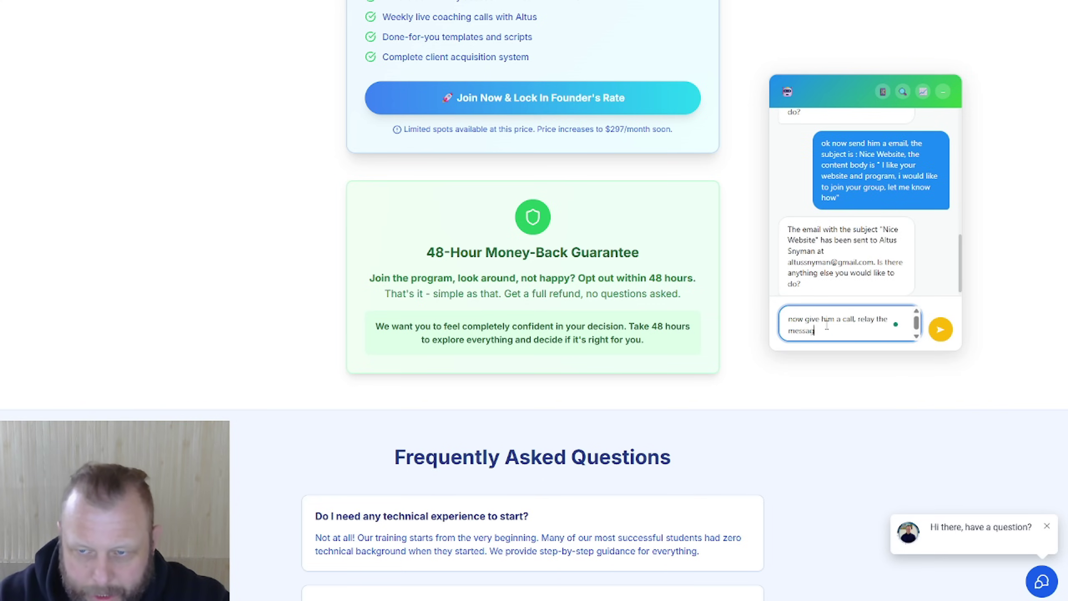
pyautogui.write('e that, I')
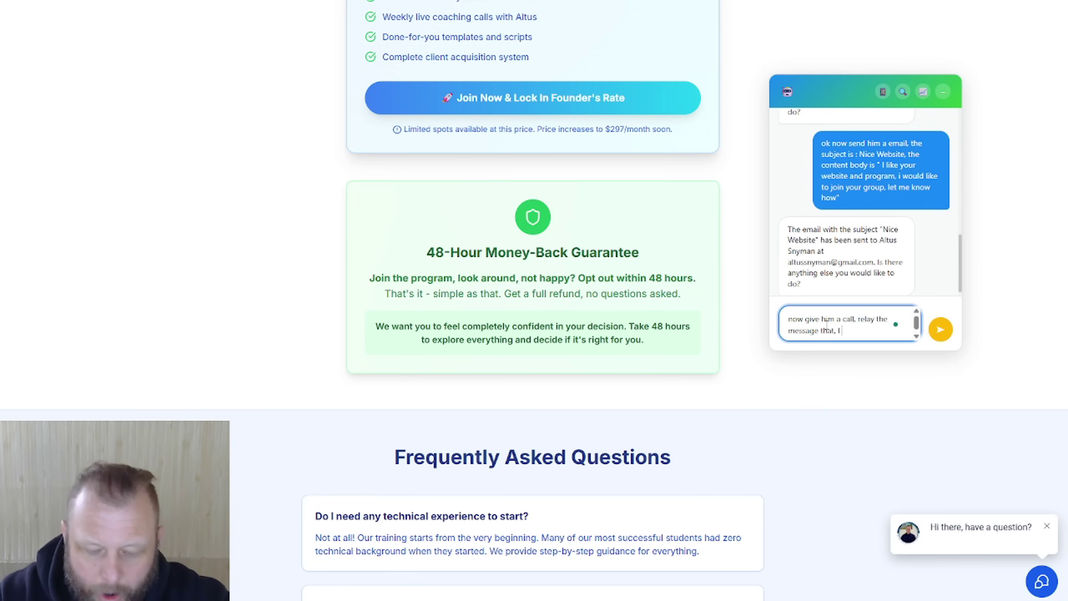
pyautogui.write(' have just s')
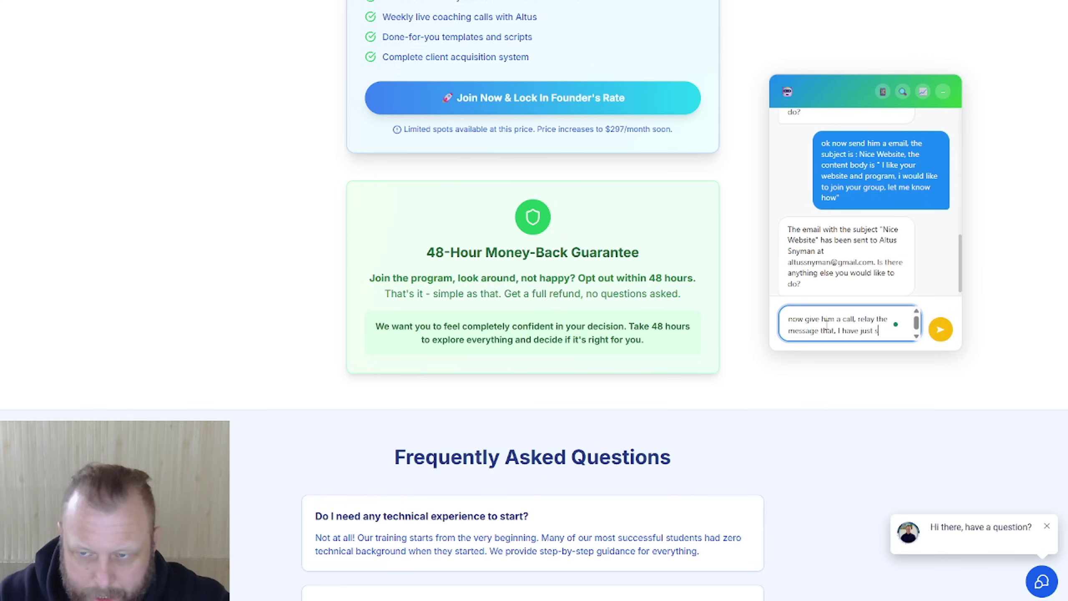
pyautogui.write('end him a e')
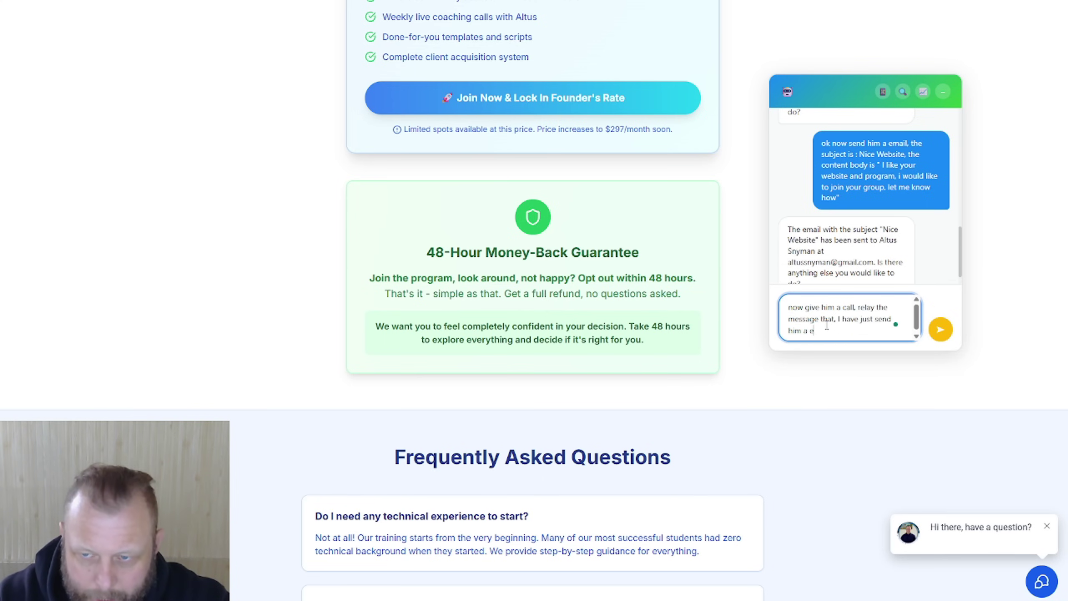
pyautogui.write('mail and that he ')
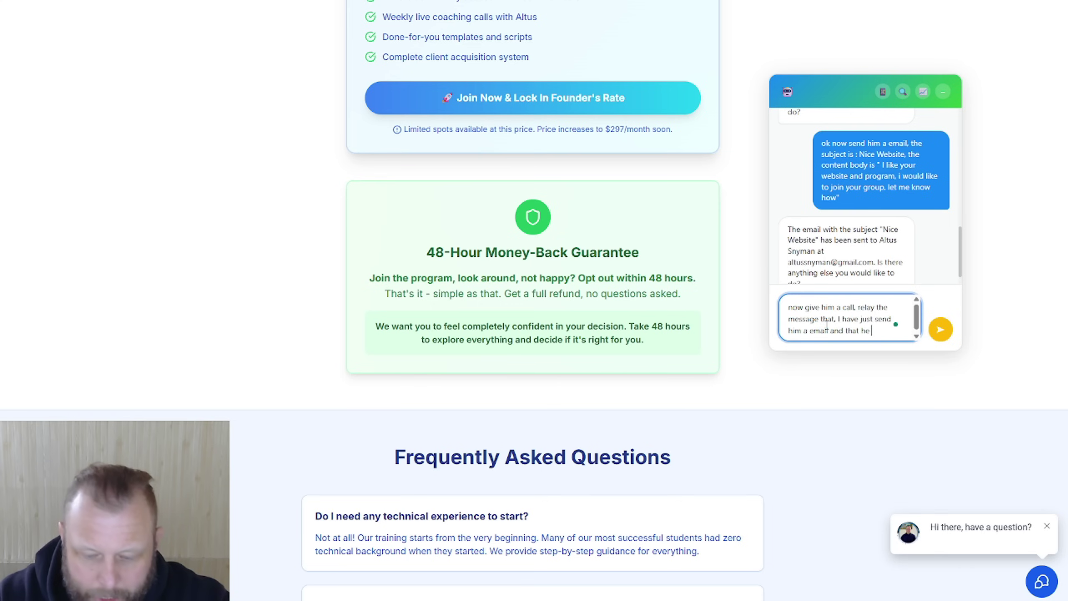
pyautogui.write('should chec')
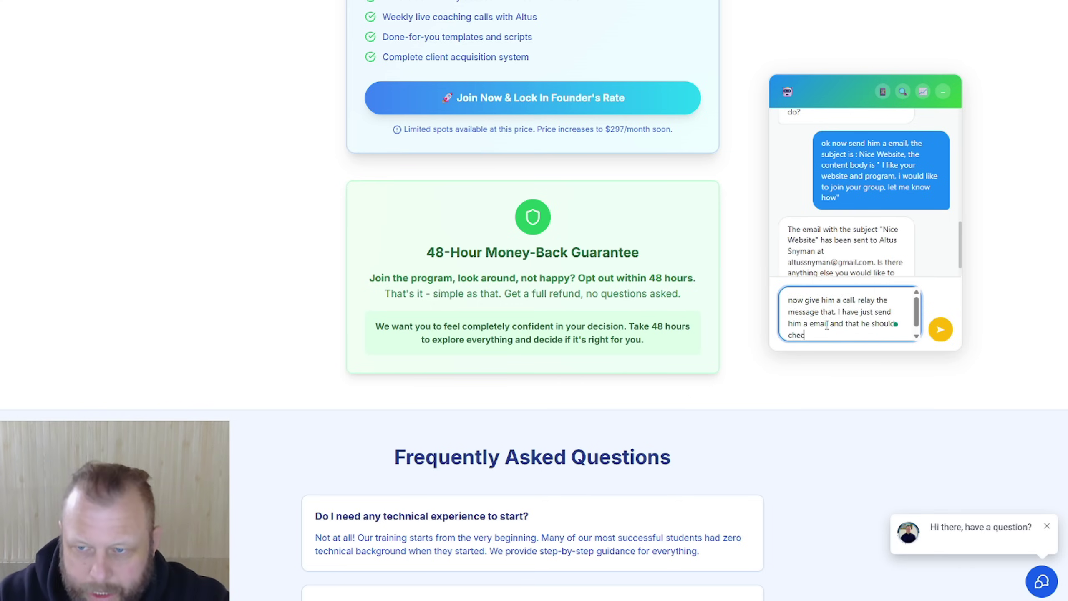
pyautogui.write('k it and ')
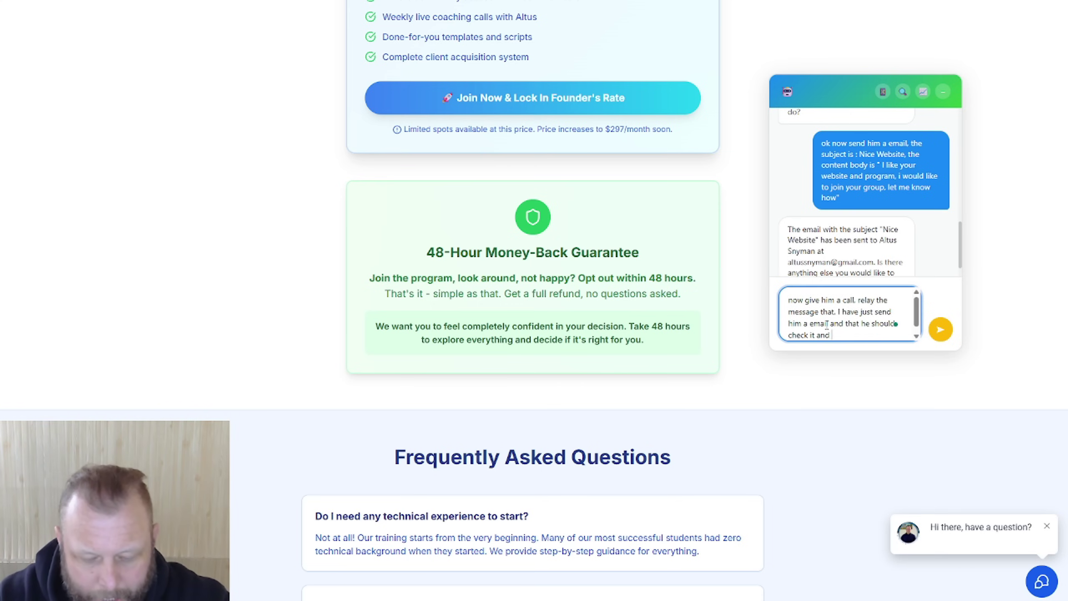
pyautogui.write('get back to ')
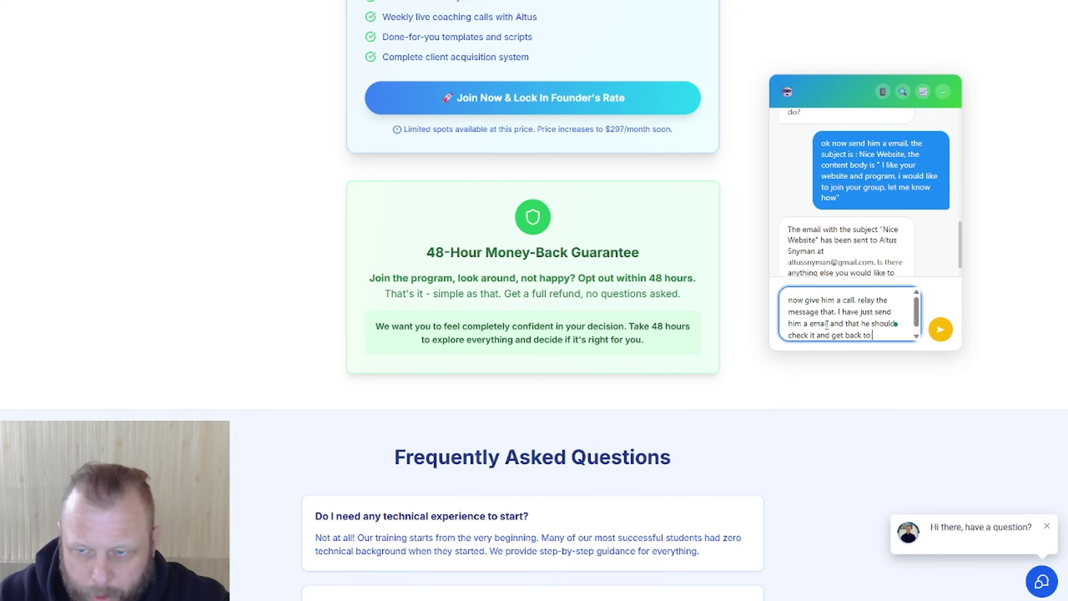
pyautogui.write('me.')
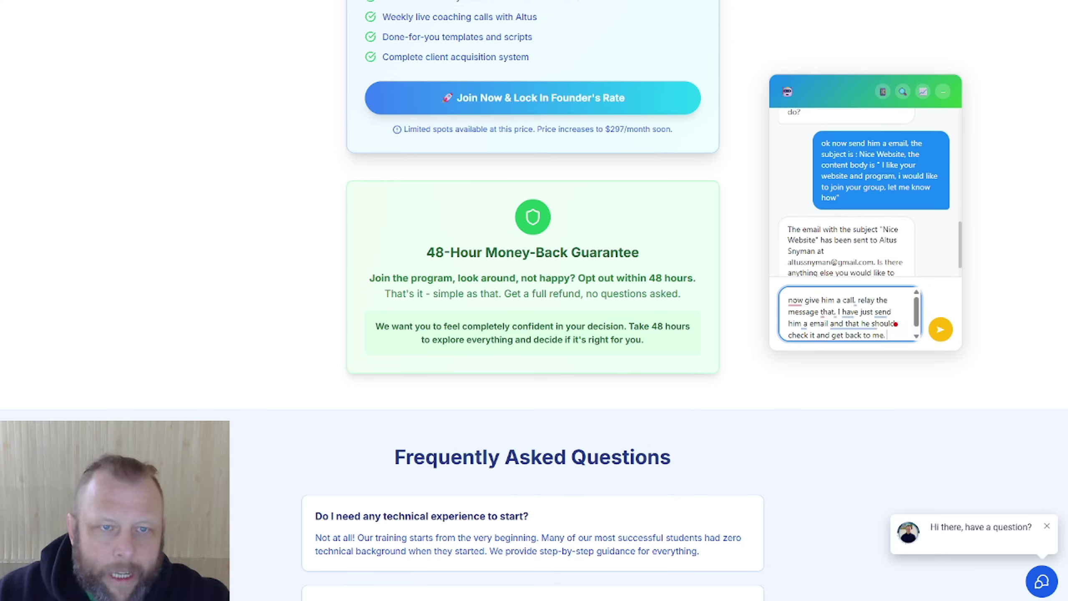
pyautogui.press('Return')
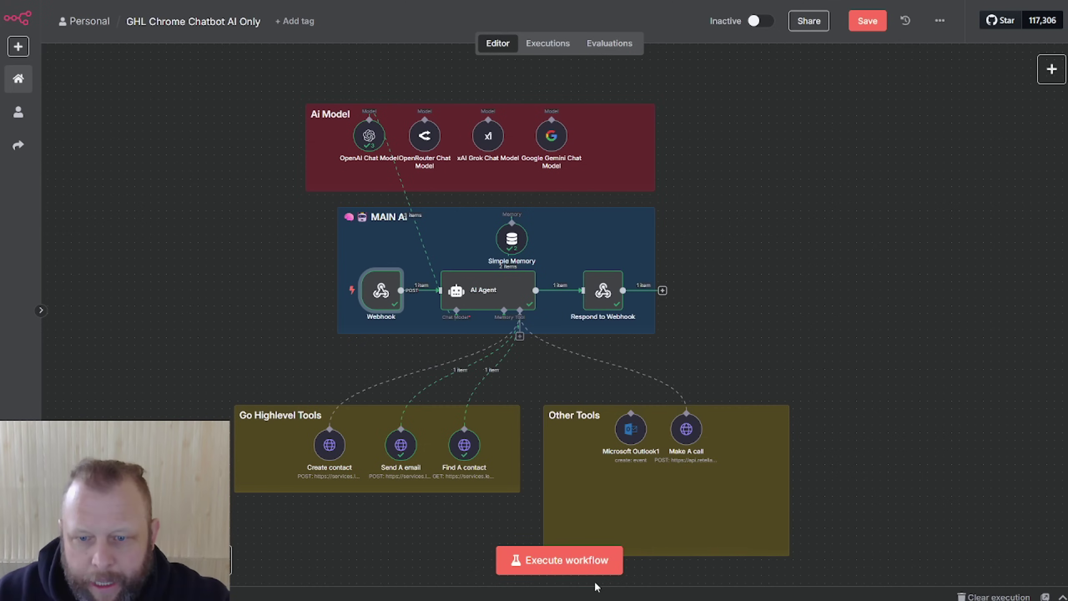
# Step: Execute the agent workflow so the chat's call request runs through Find A contact and Make A call
pyautogui.click(589, 569)
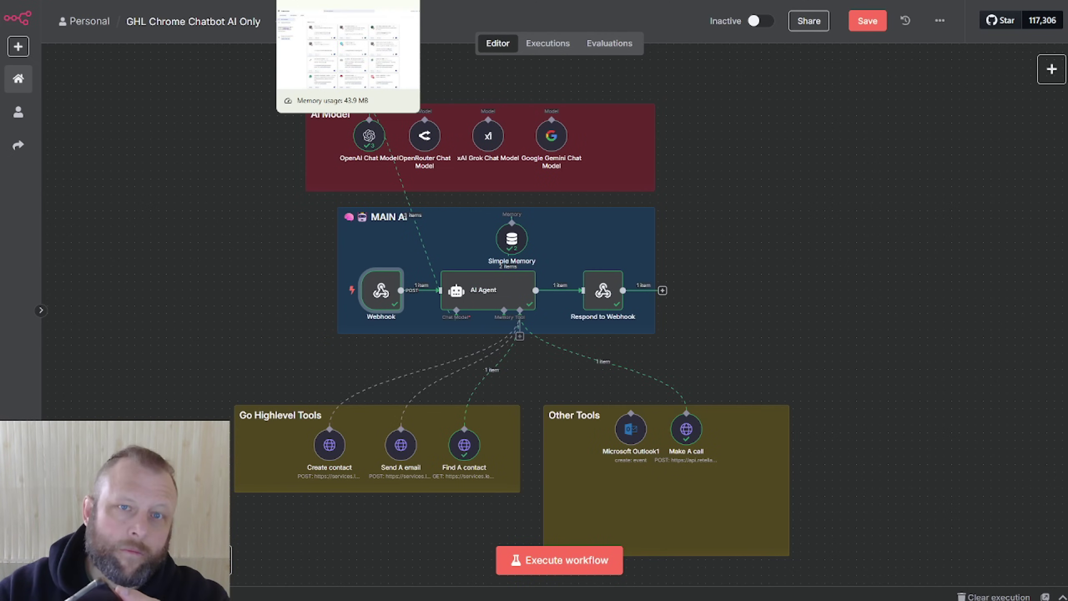
# Step: Return to the mentorship sales page where the chat assistant floats
pyautogui.click(316, 1)
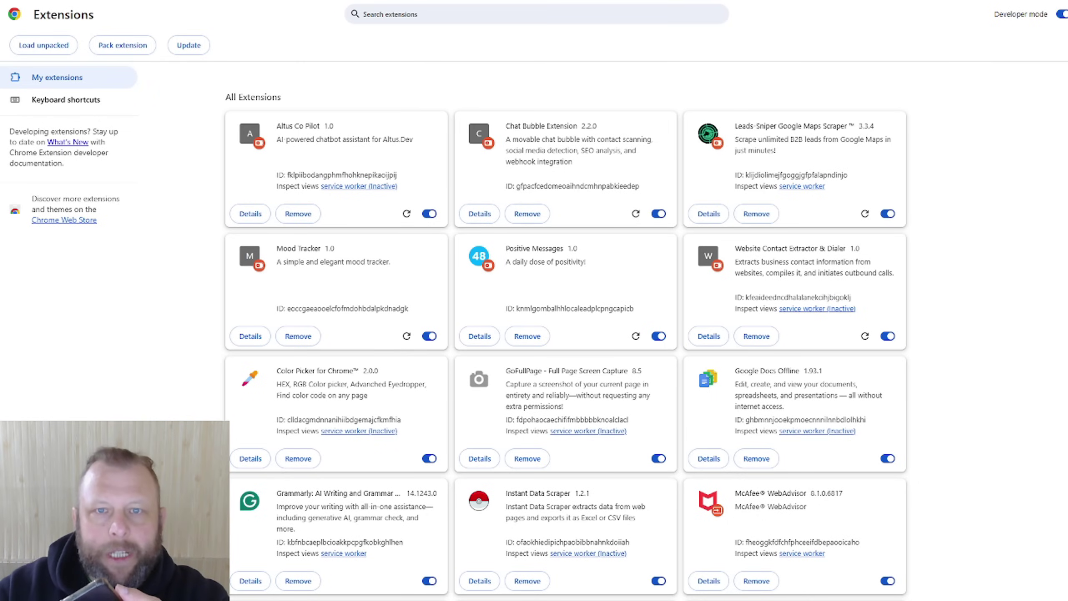
pyautogui.click(522, 1)
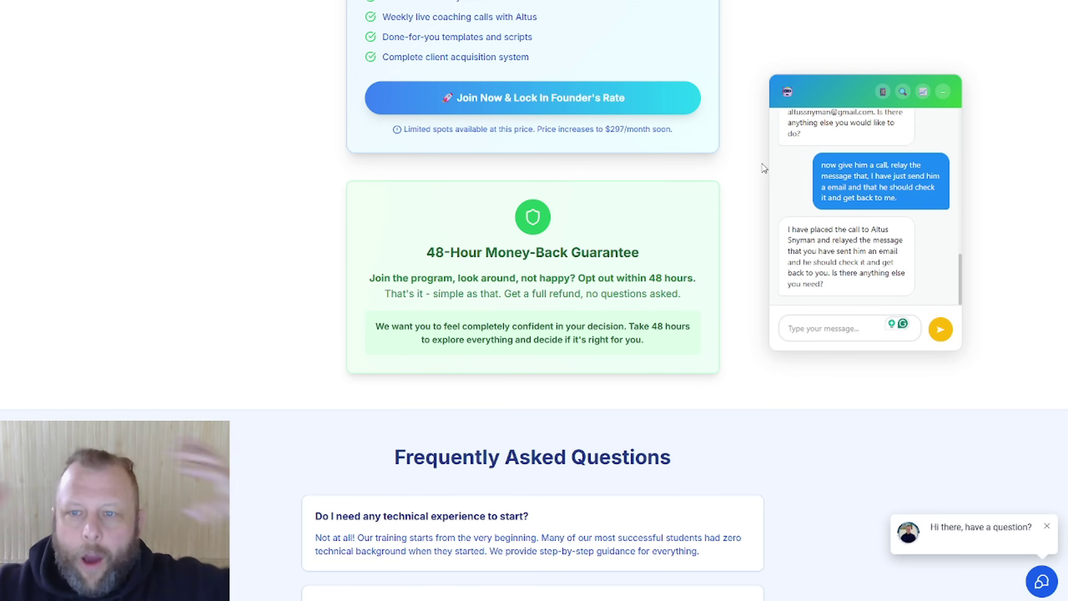
# Step: Move the chat panel left, collapse it to a bubble, reopen it and scroll its message history
pyautogui.moveTo(824, 89); pyautogui.dragTo(751, 100)
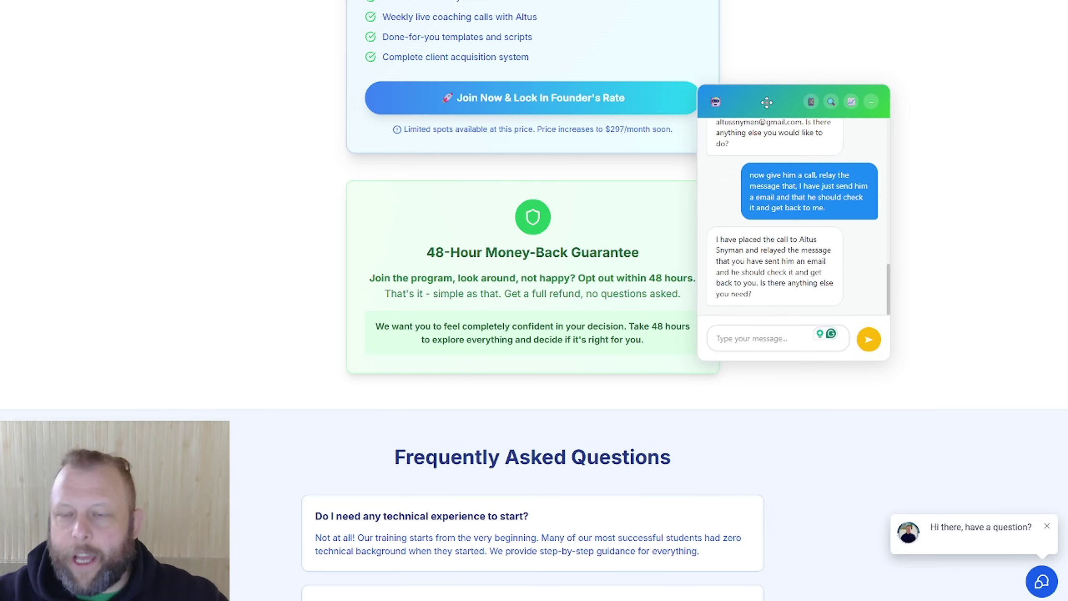
pyautogui.scroll(10, 943, 253)
pyautogui.scroll(10, 943, 253)
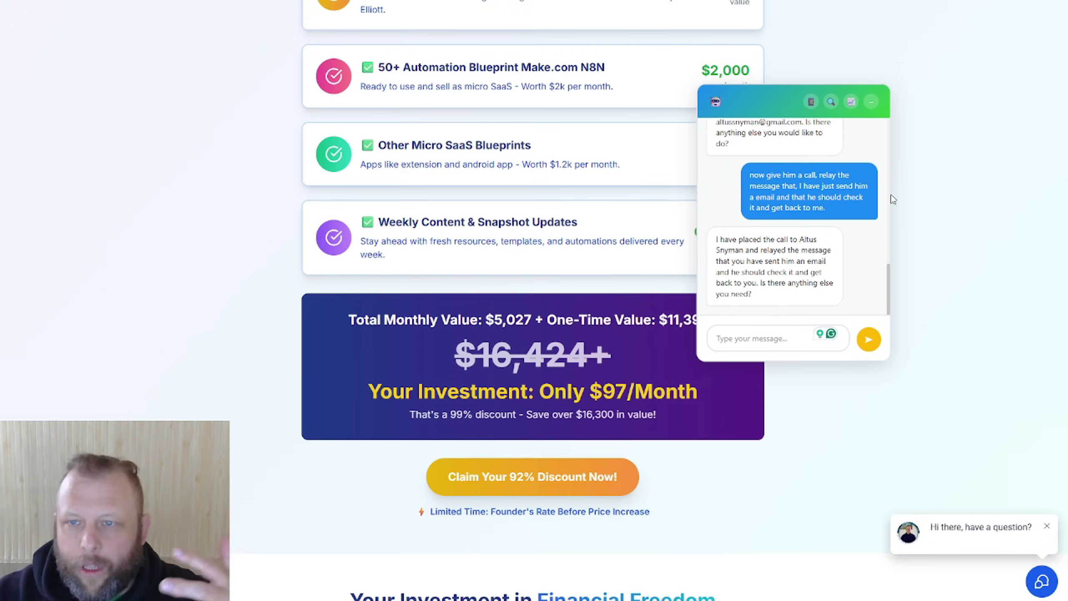
pyautogui.click(872, 103)
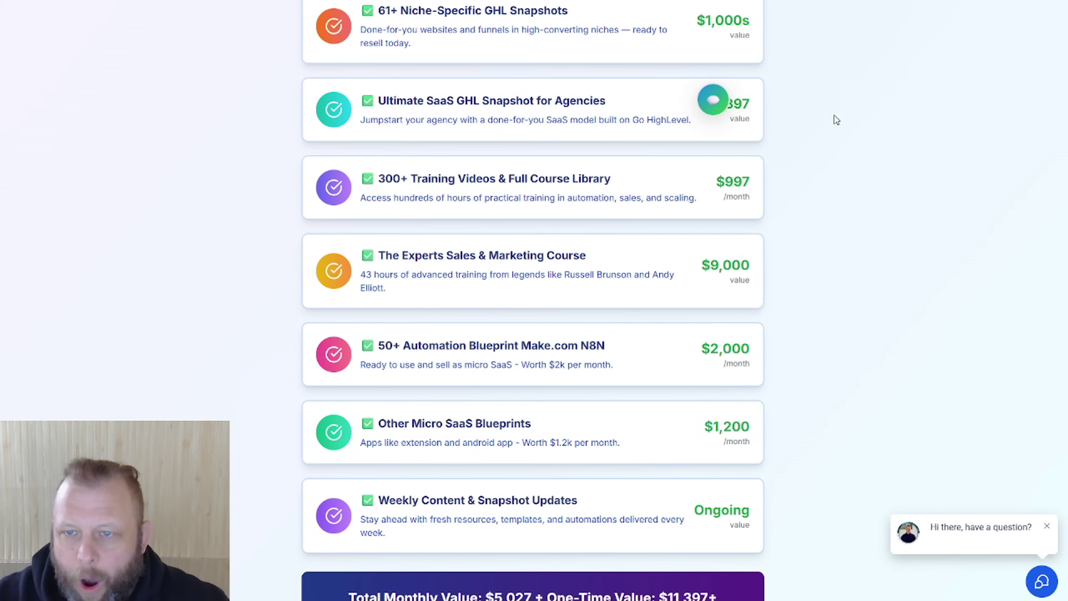
pyautogui.click(708, 100)
pyautogui.scroll(1, 907, 298)
pyautogui.scroll(10, 907, 298)
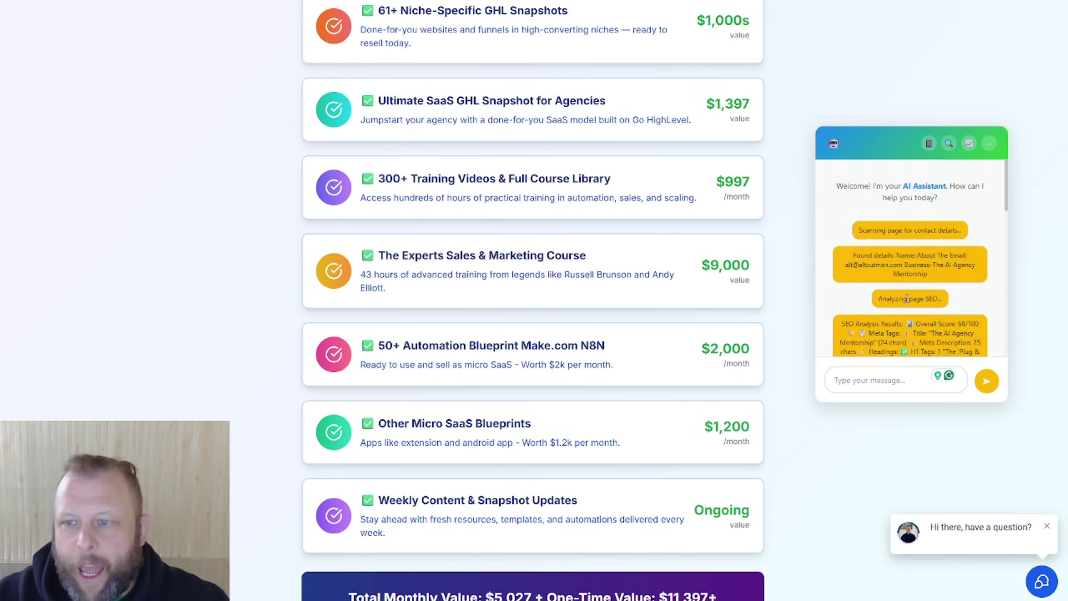
pyautogui.scroll(-10, 898, 298)
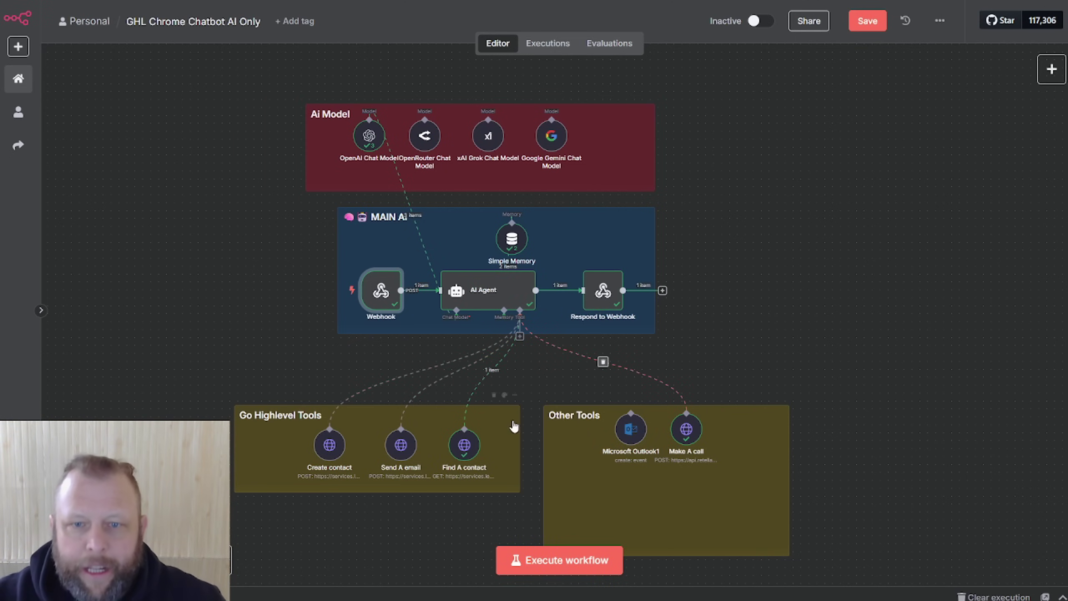
# Step: Open the AI Agent's Tool connector list and scroll through the available tools
pyautogui.click(521, 337)
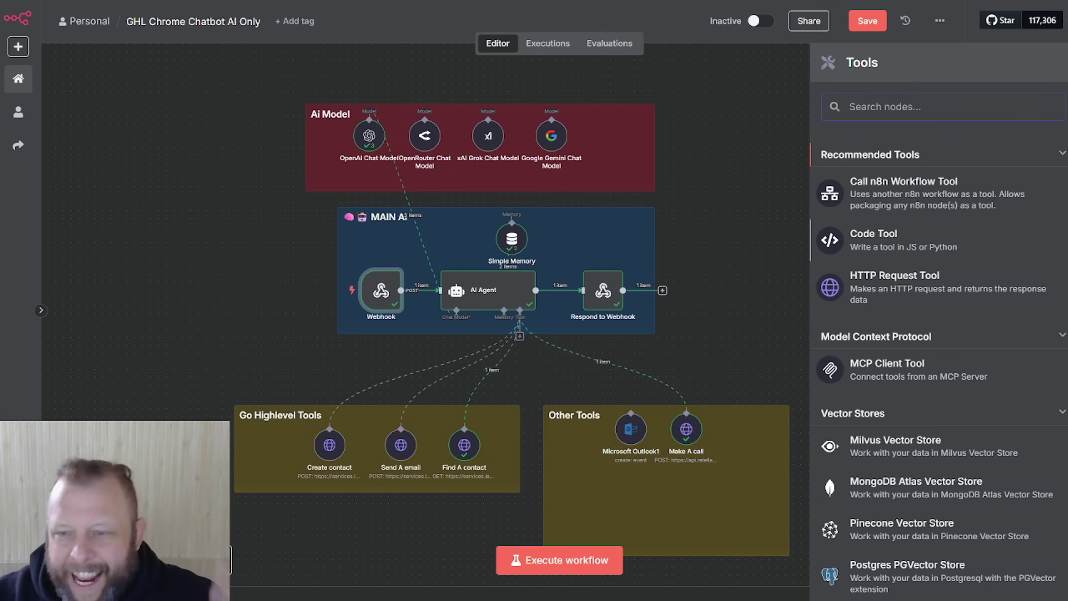
pyautogui.scroll(-10, 933, 302)
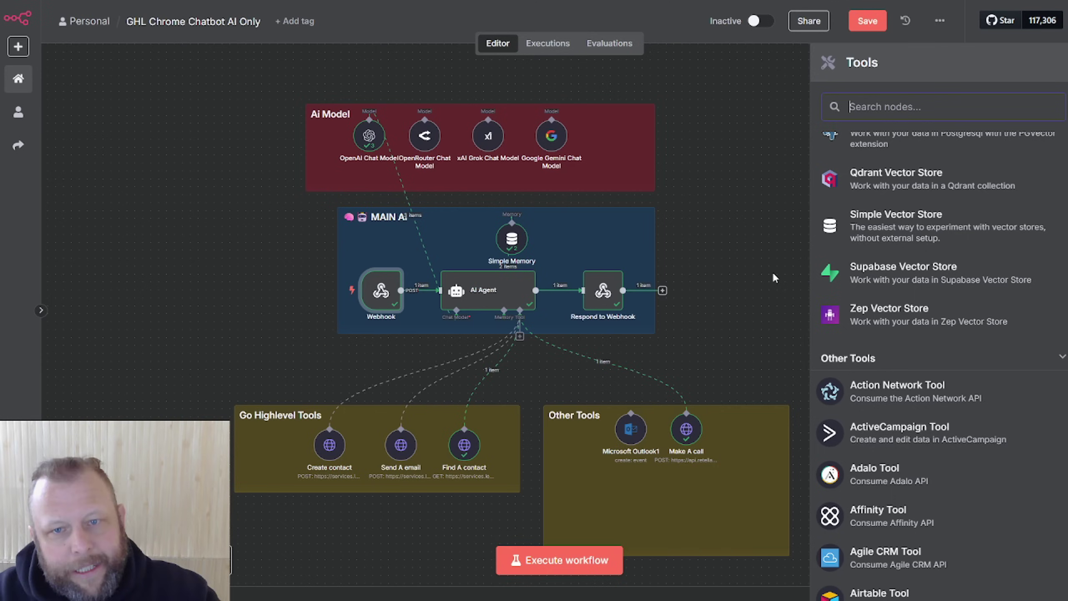
# Step: Dismiss the Tools panel to return to the agent workflow canvas
pyautogui.click(772, 271)
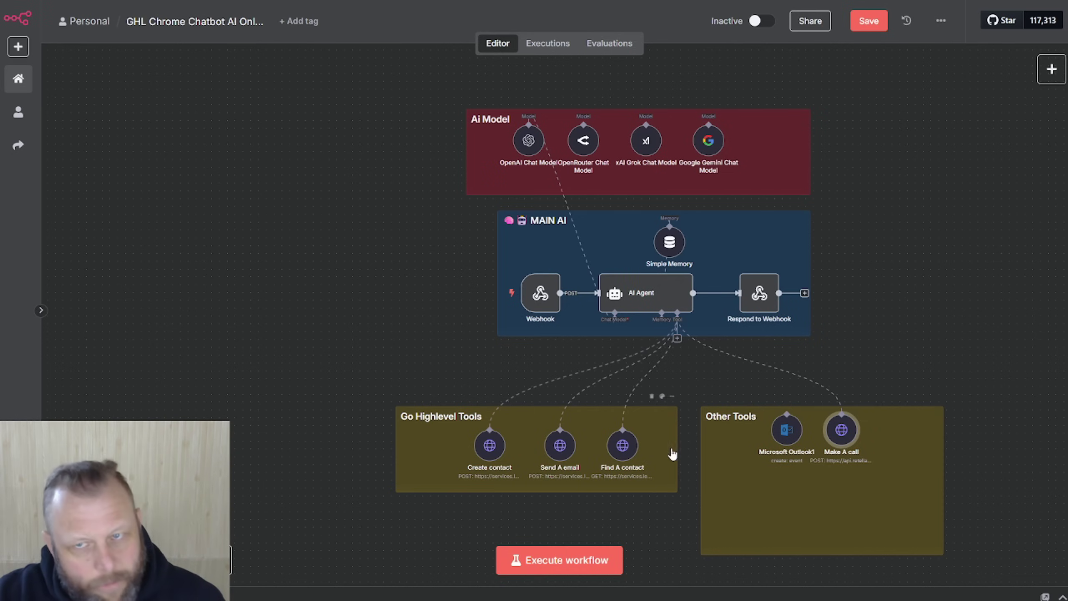
# Step: Switch to the YouTube results for the self-hosting n8n for $3 a month video
pyautogui.click(446, 1)
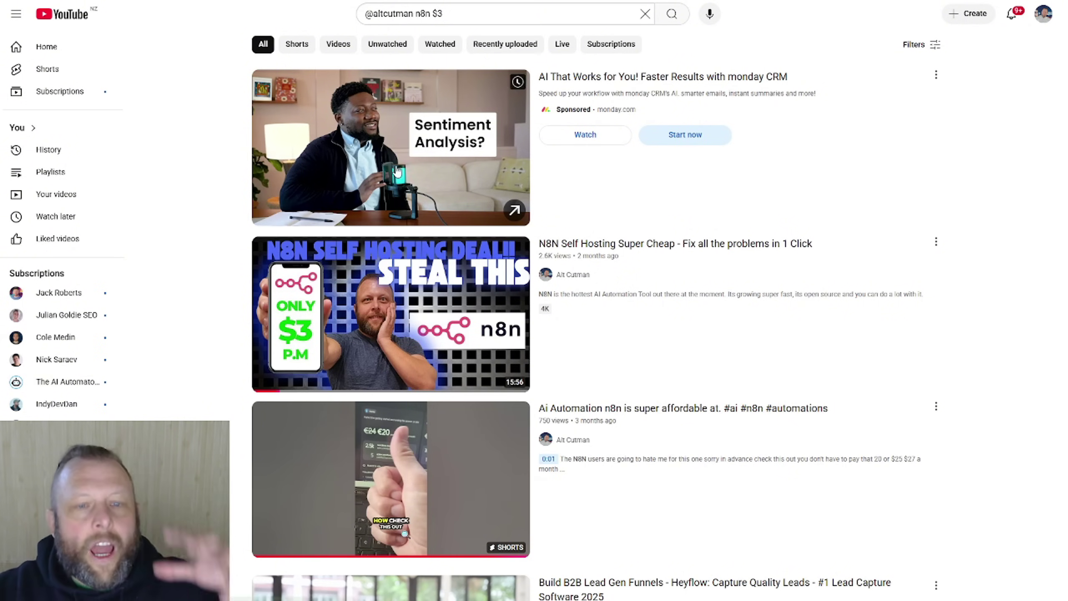
pyautogui.moveTo(435, 288)
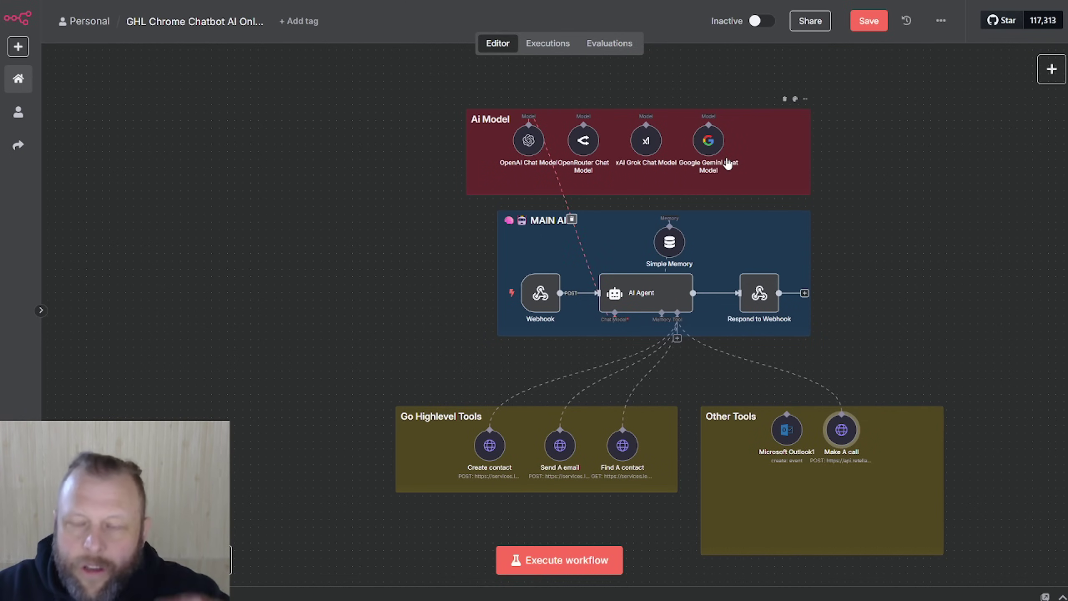
# Step: Review the Ai Model group's nodes, then switch to the Google homepage tab
pyautogui.moveTo(716, 162)
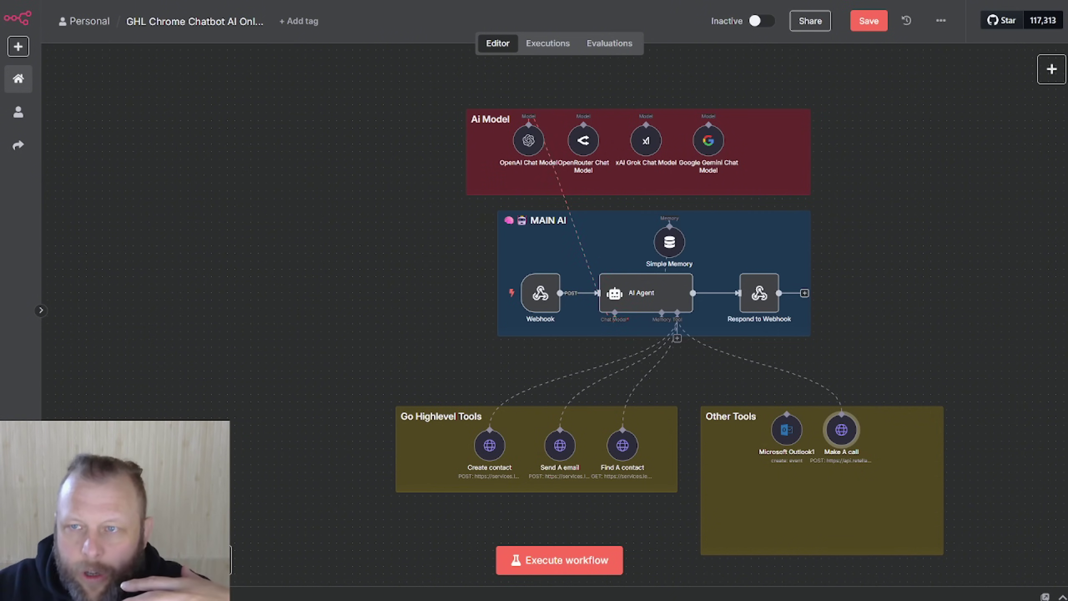
pyautogui.click(631, 1)
# Step: Search Google for 'grok 4', then refine the search to 'grok 4 api'
pyautogui.write('grok 4')
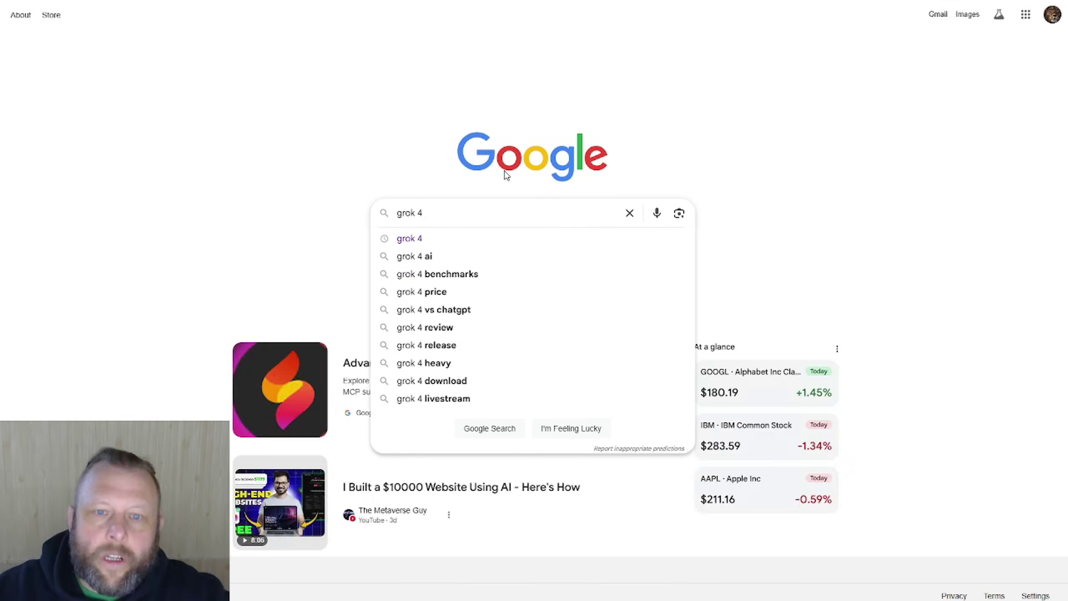
pyautogui.press('Return')
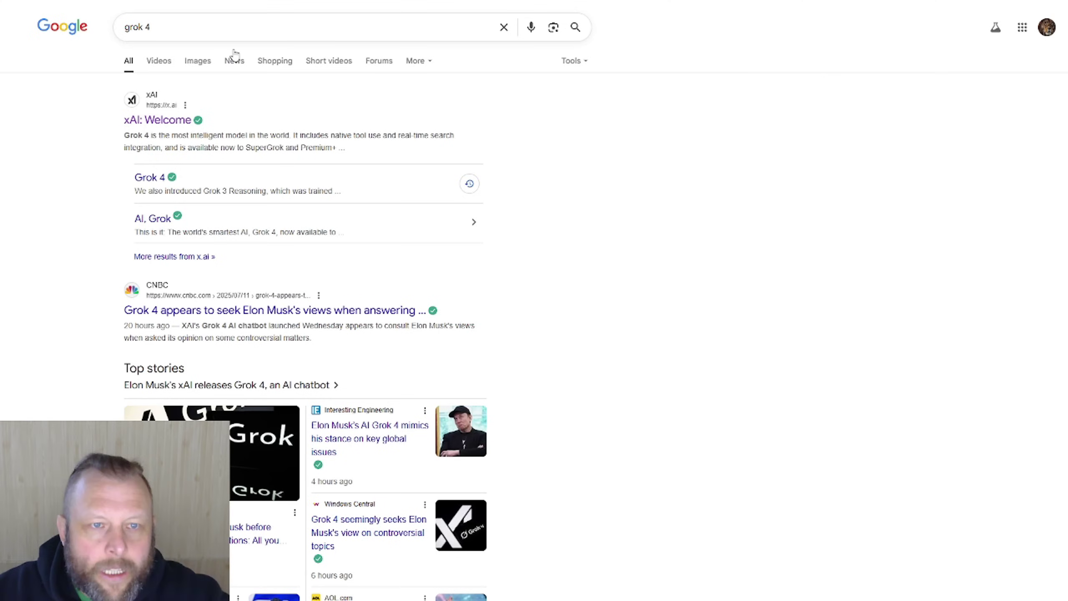
pyautogui.click(236, 27)
pyautogui.write('a')
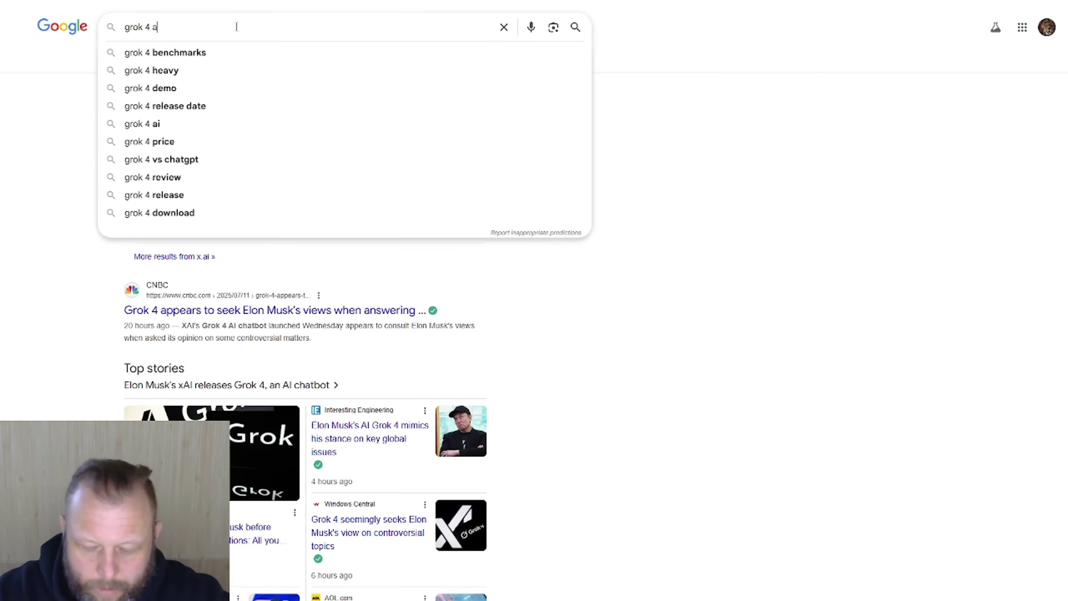
pyautogui.write('pi')
pyautogui.press('Return')
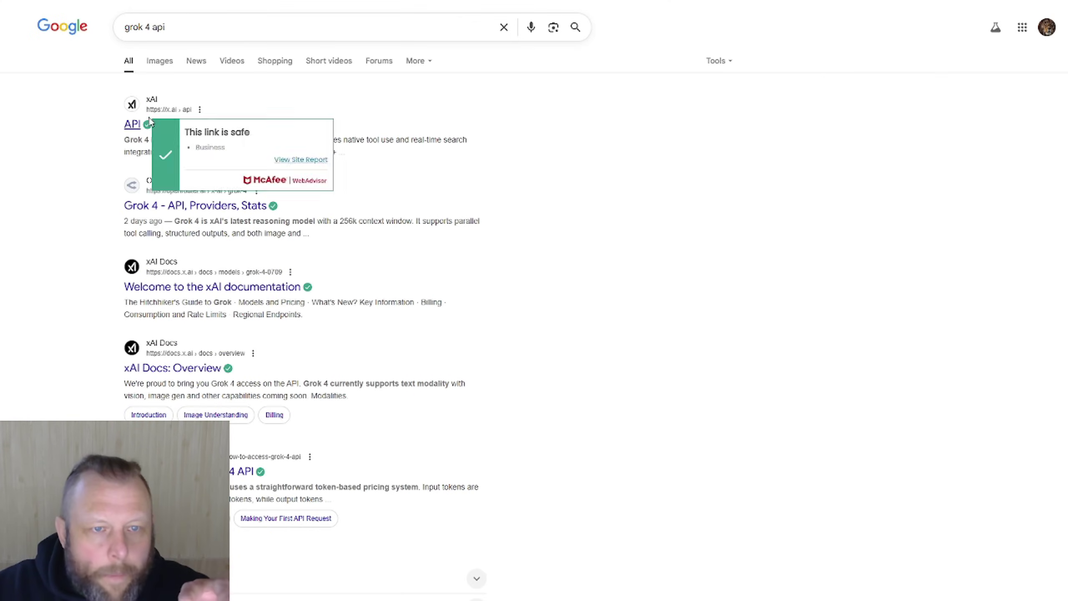
# Step: Open xAI's API page from the results, skim it, and go back to the results
pyautogui.click(131, 125)
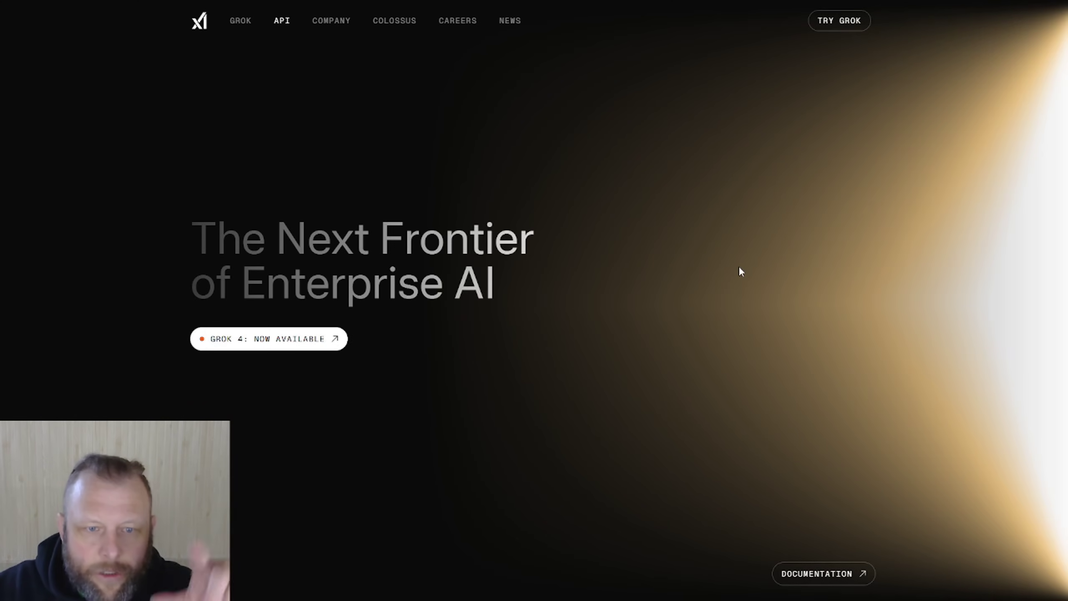
pyautogui.scroll(-3, 740, 269)
pyautogui.scroll(-3, 740, 269)
pyautogui.scroll(6, 740, 269)
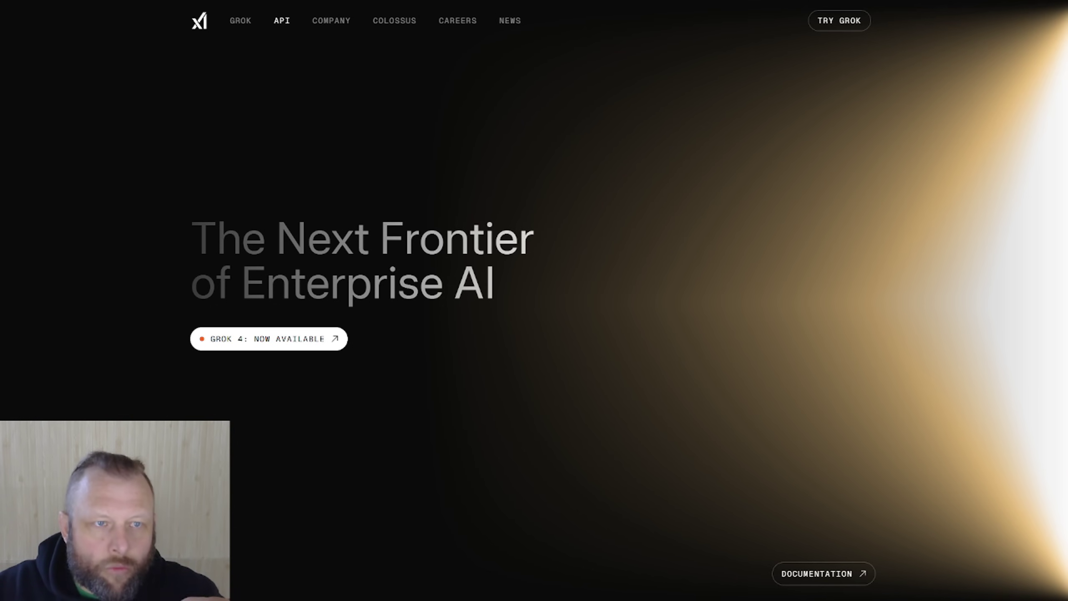
pyautogui.hotkey('alt', 'Left')
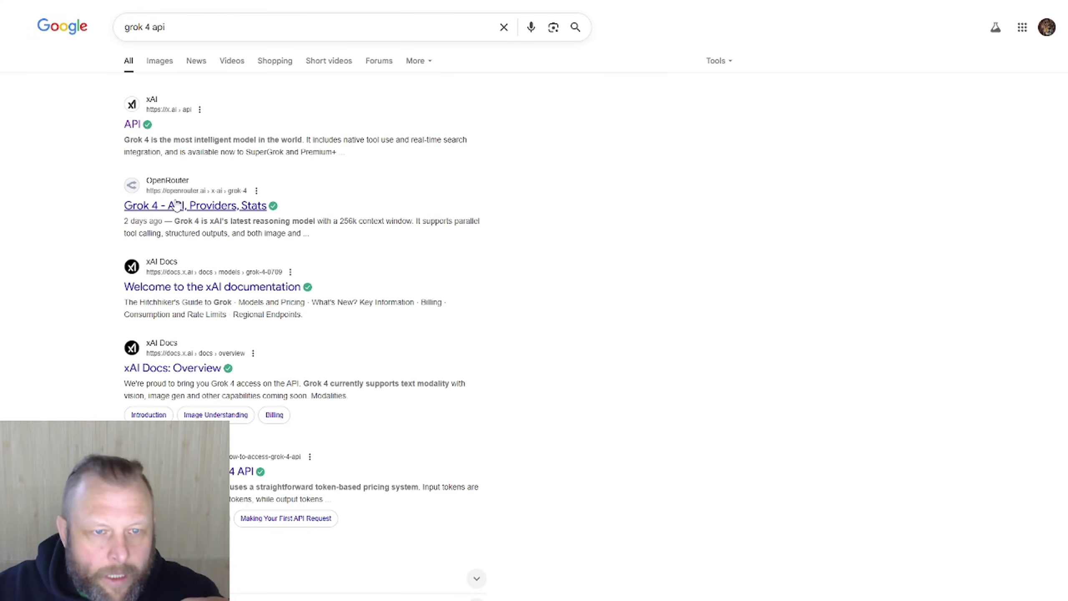
pyautogui.scroll(-3, 346, 302)
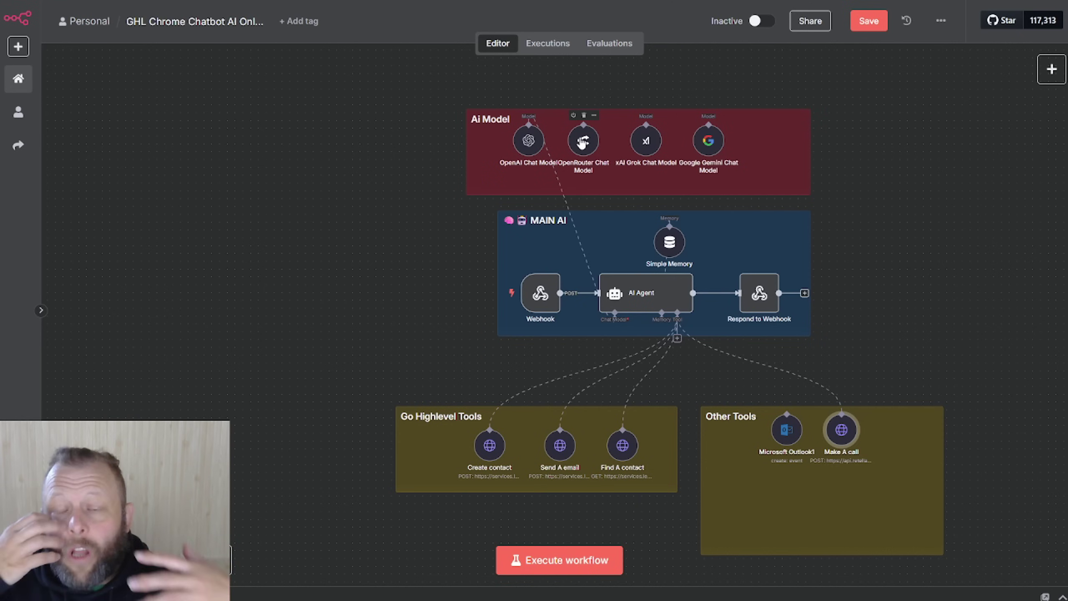
pyautogui.doubleClick(582, 143)
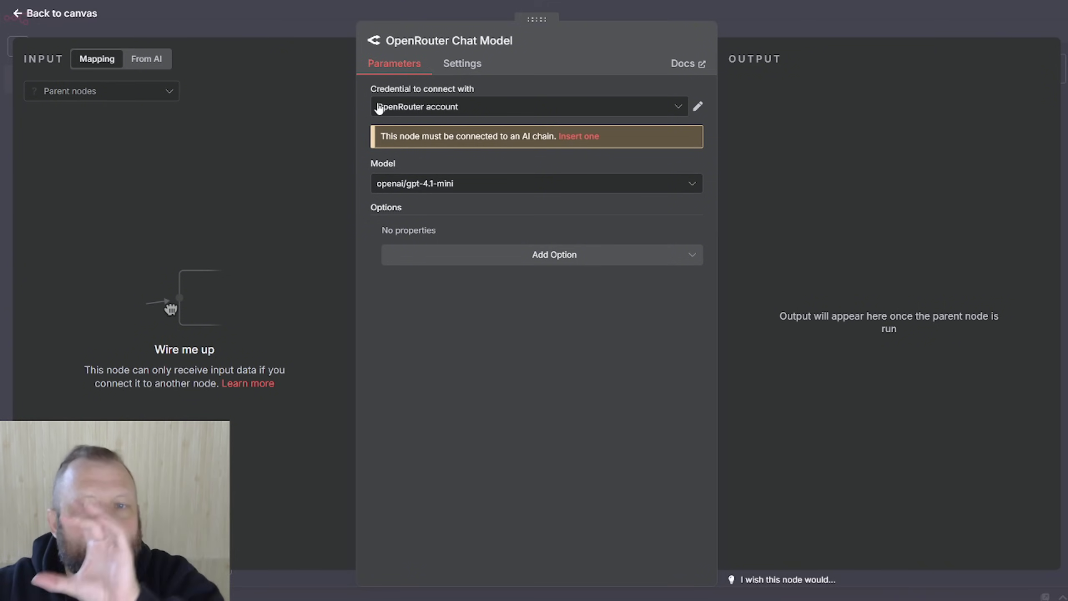
pyautogui.click(546, 189)
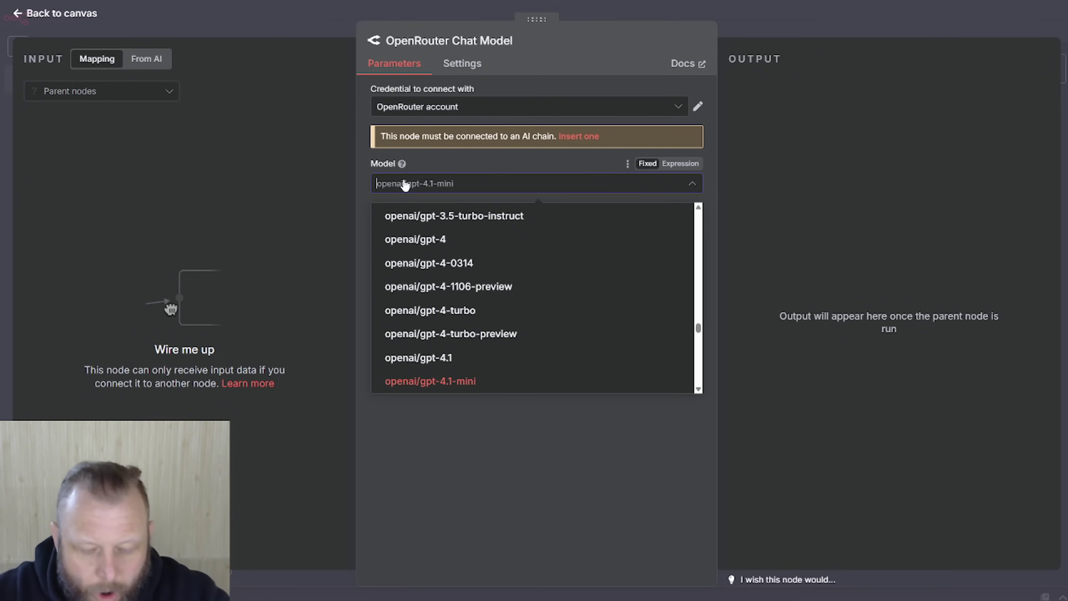
pyautogui.write('grok')
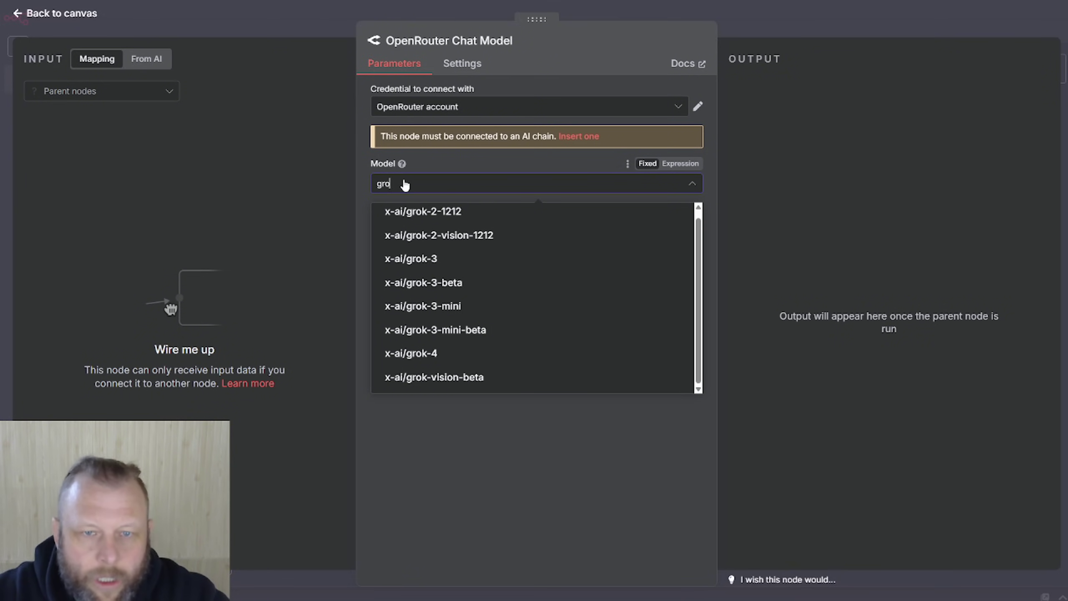
pyautogui.press('BackSpace')
pyautogui.press('BackSpace')
pyautogui.press('BackSpace')
pyautogui.write('d')
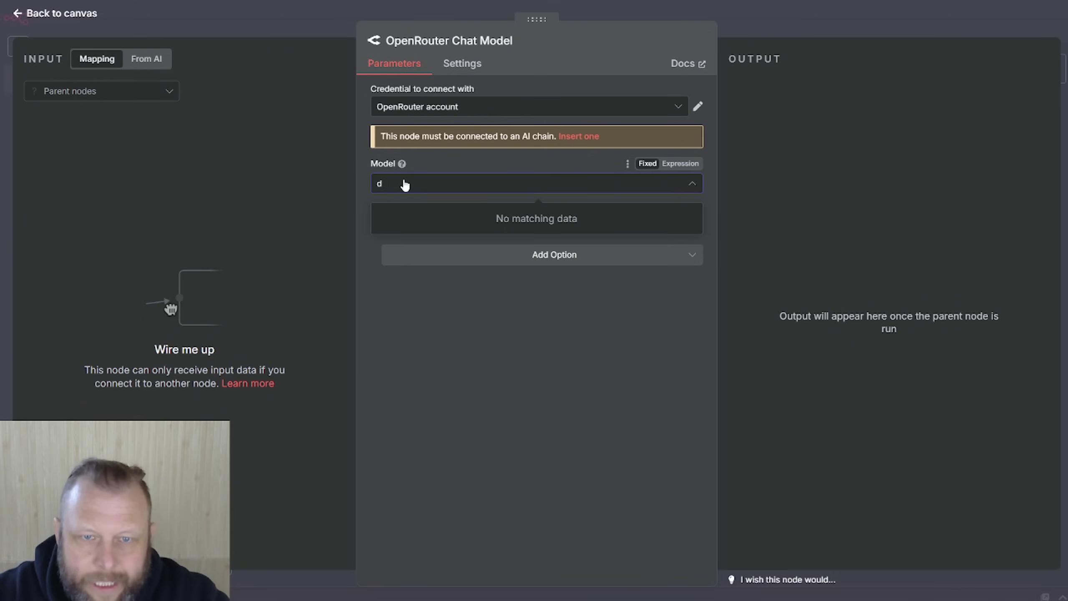
pyautogui.write('deep')
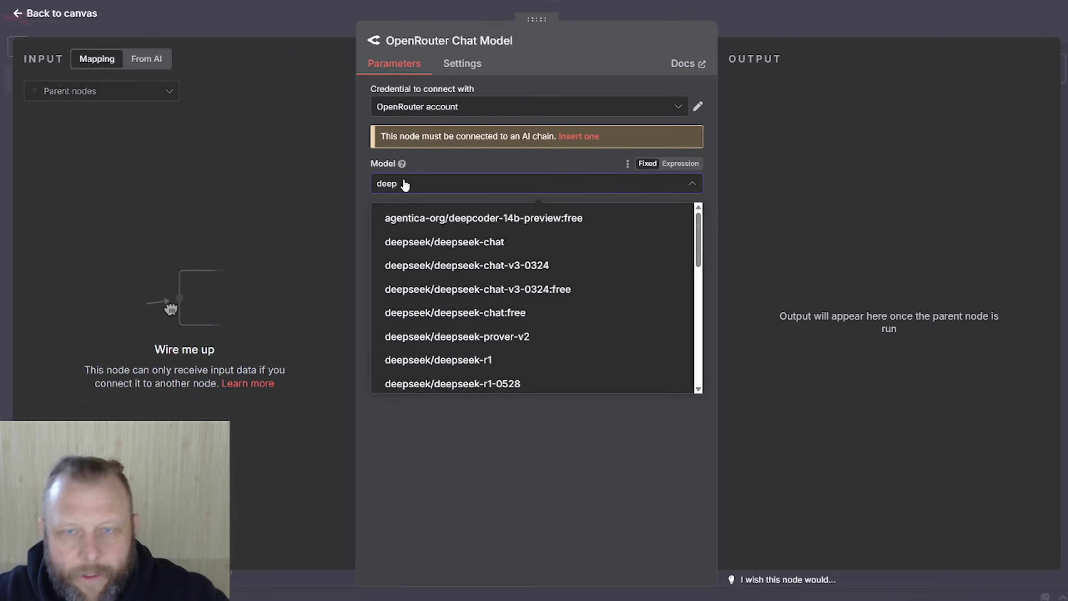
pyautogui.click(724, 23)
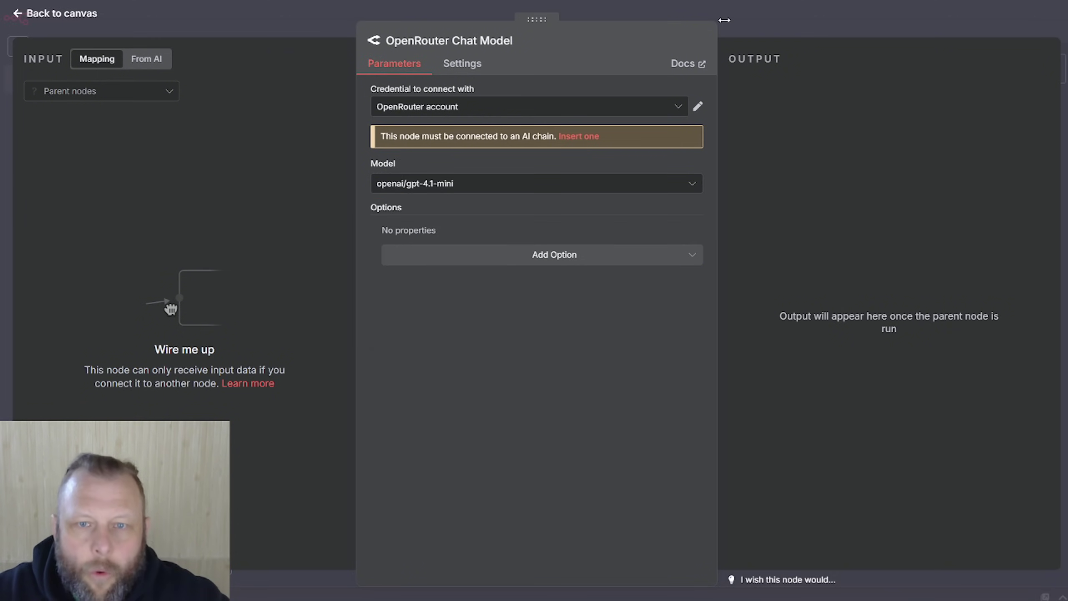
pyautogui.click(754, 15)
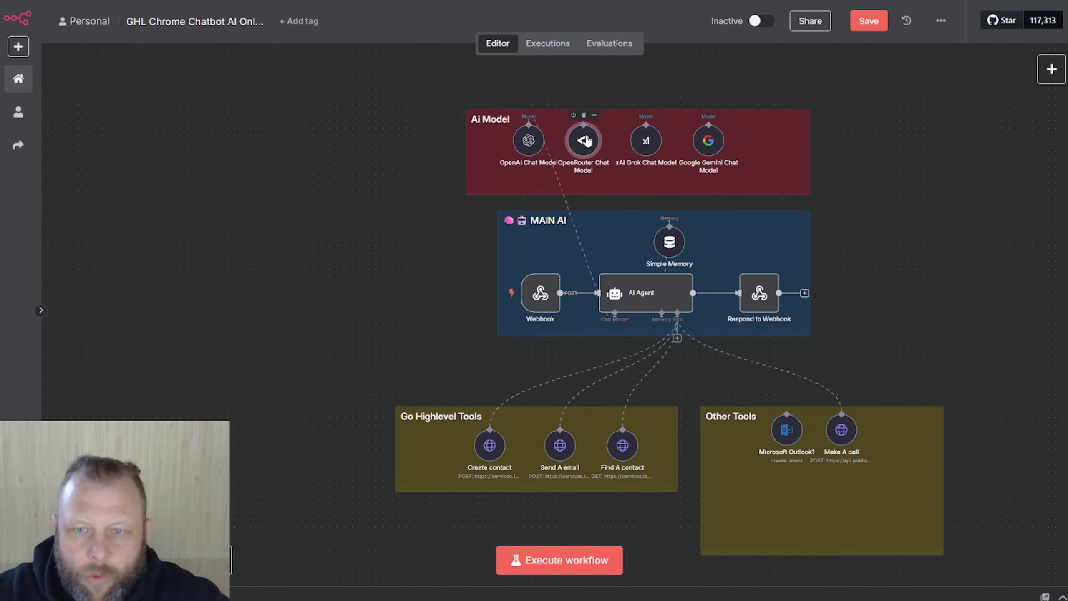
# Step: Remove the OpenAI, OpenRouter and Google Gemini chat model nodes from the Ai Model group
pyautogui.moveTo(588, 141)
pyautogui.mouseDown()
pyautogui.moveTo(589, 90)
pyautogui.moveTo(583, 134)
pyautogui.mouseUp()
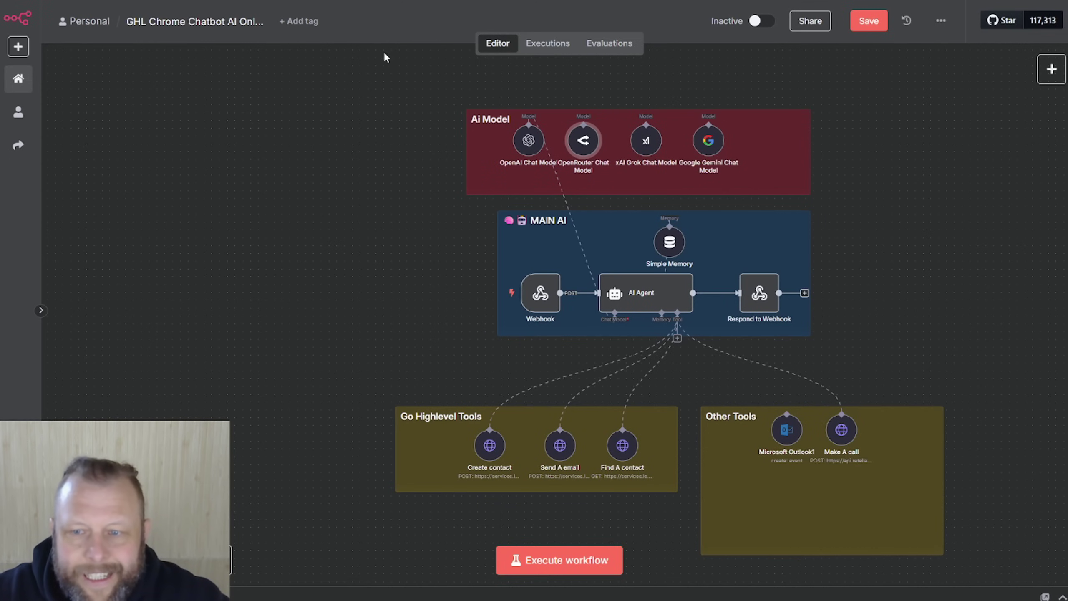
pyautogui.click(386, 171)
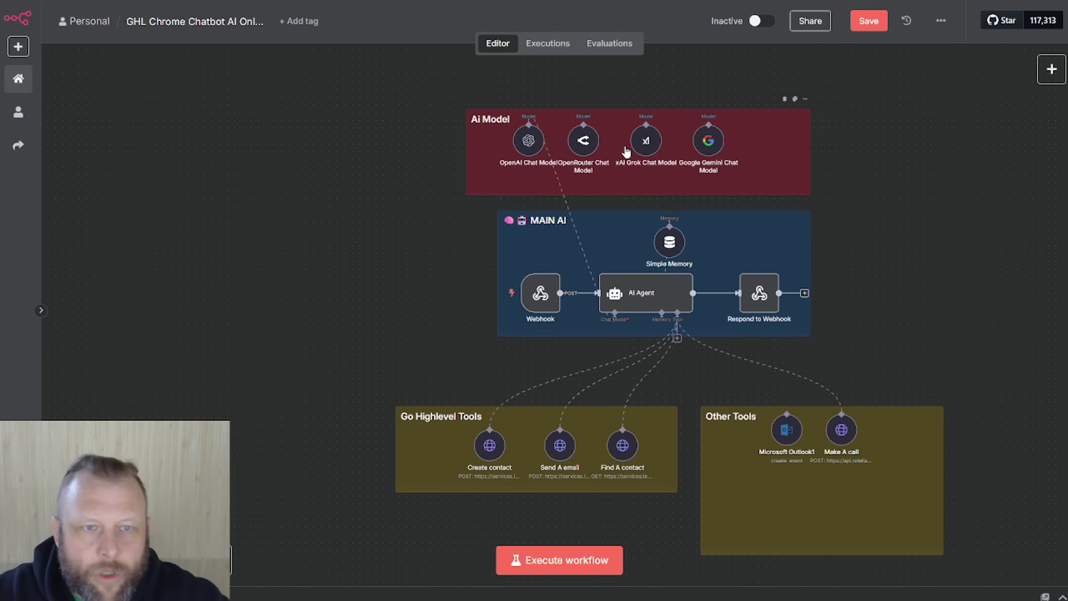
pyautogui.click(585, 145)
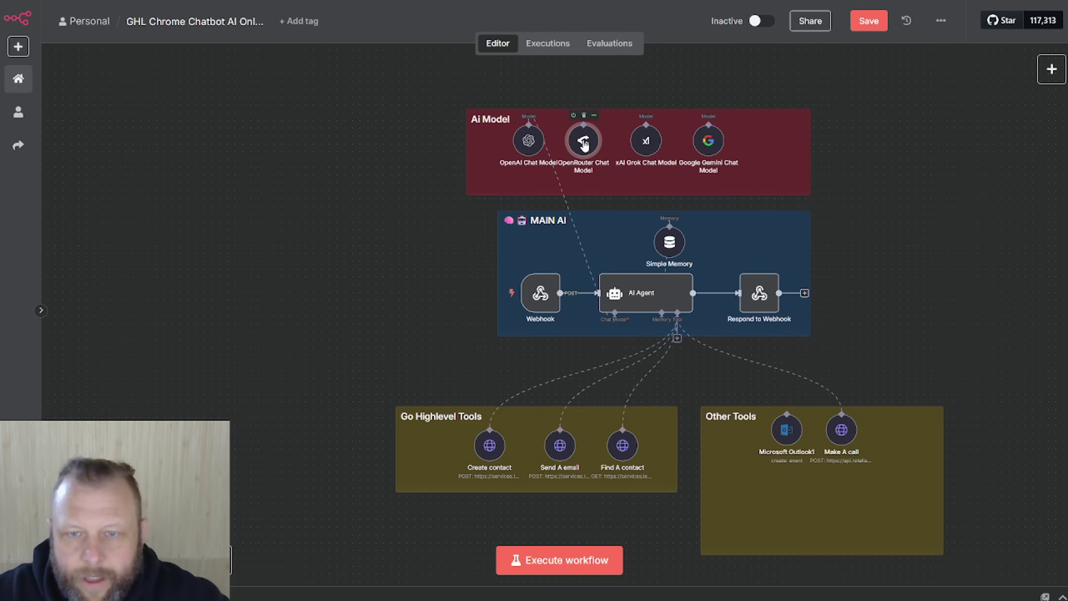
pyautogui.click(530, 146)
pyautogui.click(529, 115)
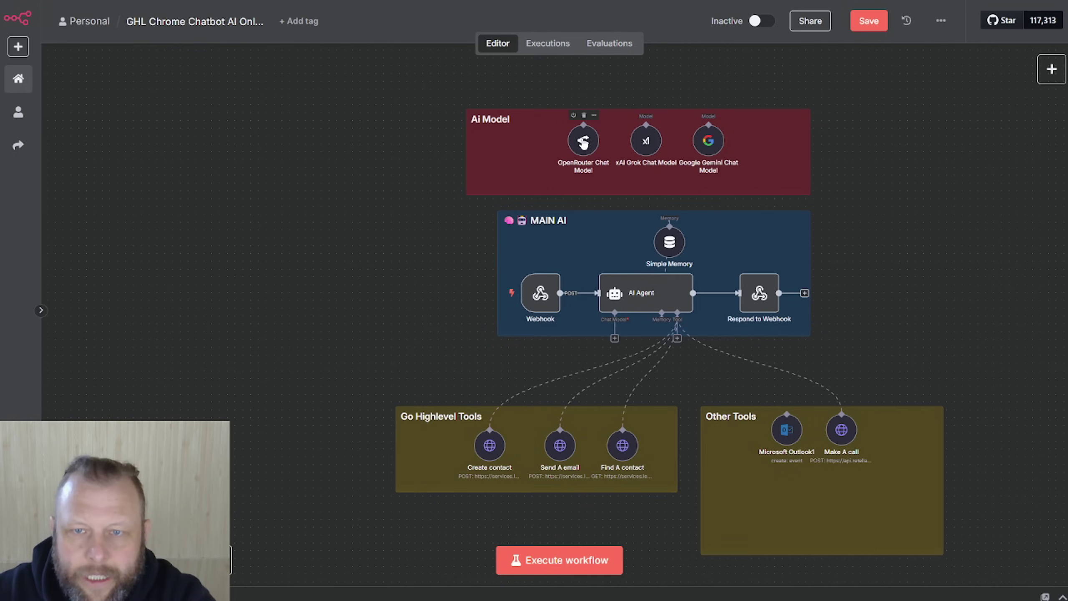
pyautogui.click(584, 115)
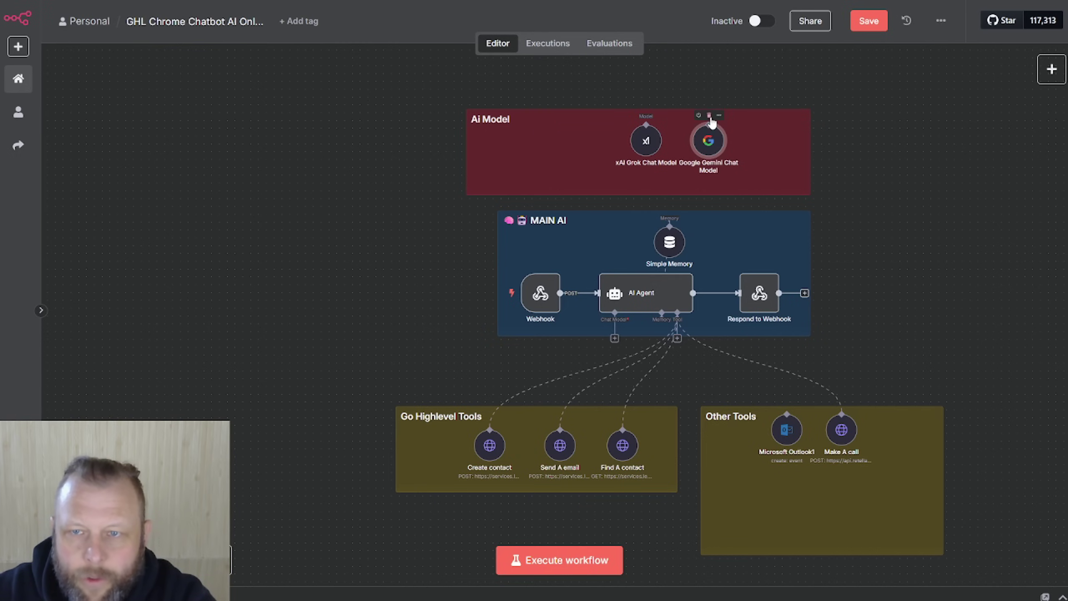
pyautogui.click(709, 116)
# Step: Confirm the xAI Grok Chat Model's xAi account credential and grok-4-0709 model, then center the node
pyautogui.moveTo(643, 134); pyautogui.dragTo(612, 134)
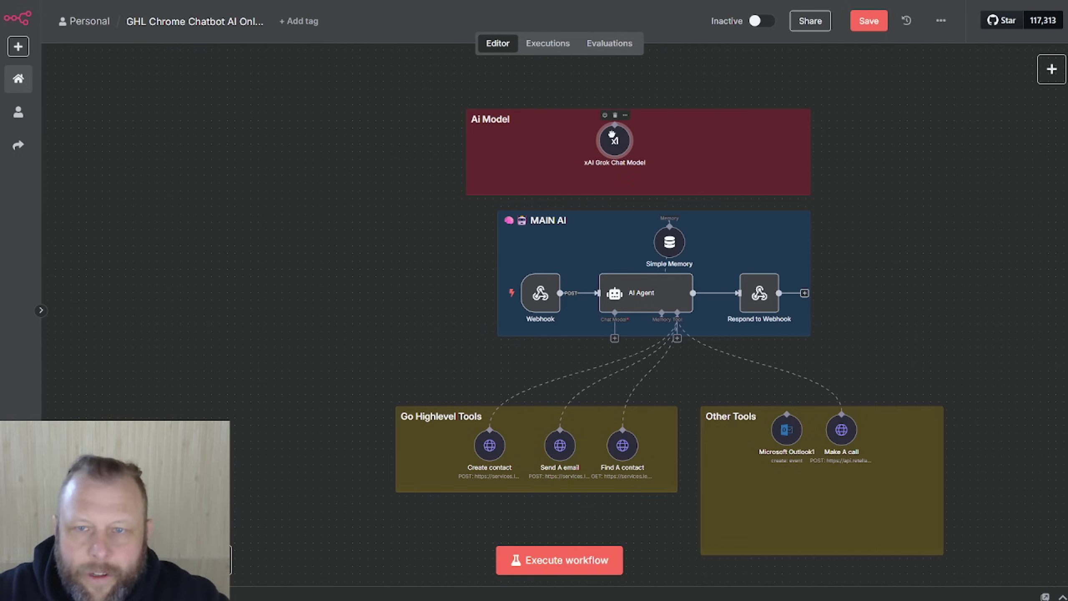
pyautogui.doubleClick(622, 151)
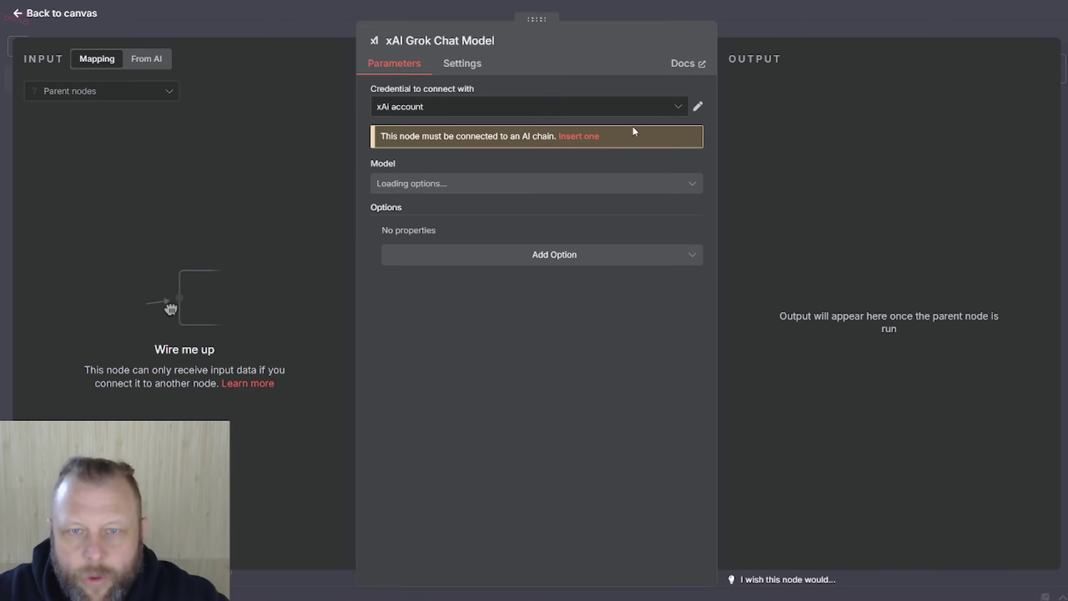
pyautogui.click(699, 107)
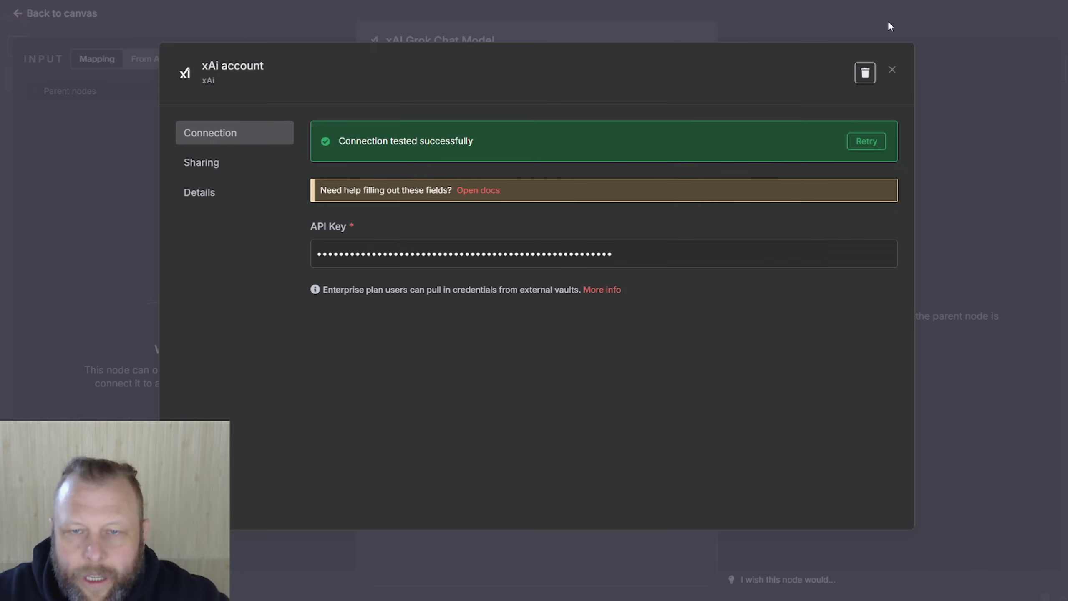
pyautogui.click(892, 69)
pyautogui.click(534, 185)
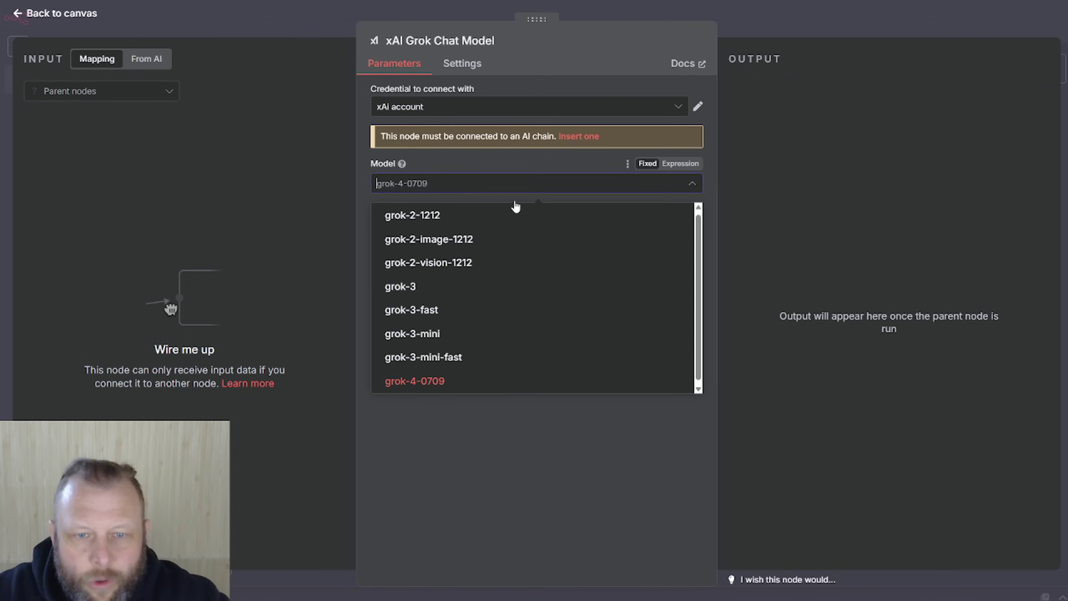
pyautogui.click(468, 381)
pyautogui.click(768, 19)
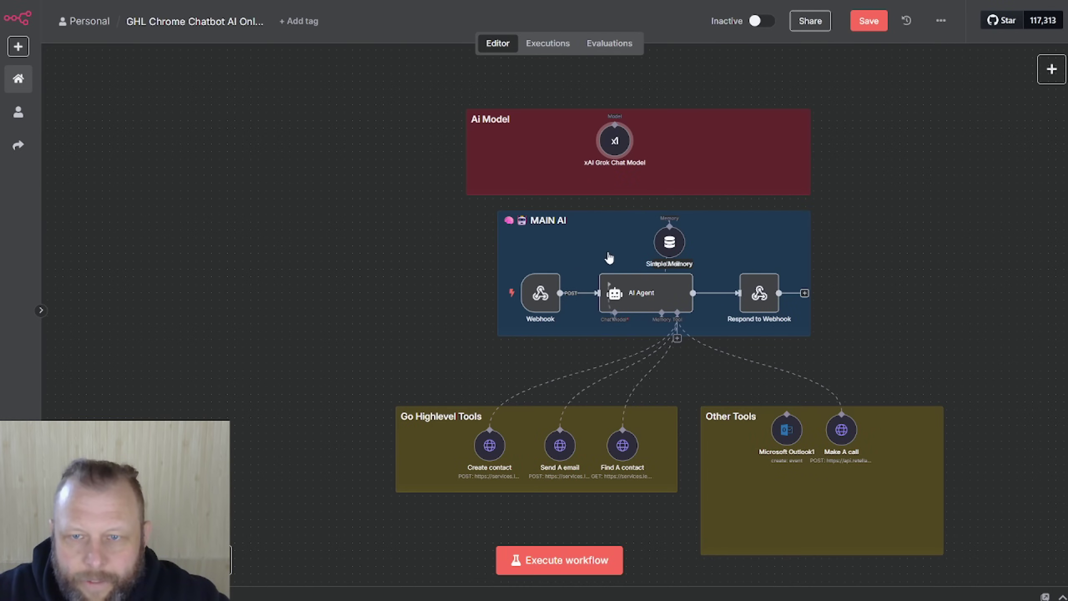
pyautogui.moveTo(600, 146); pyautogui.dragTo(536, 154)
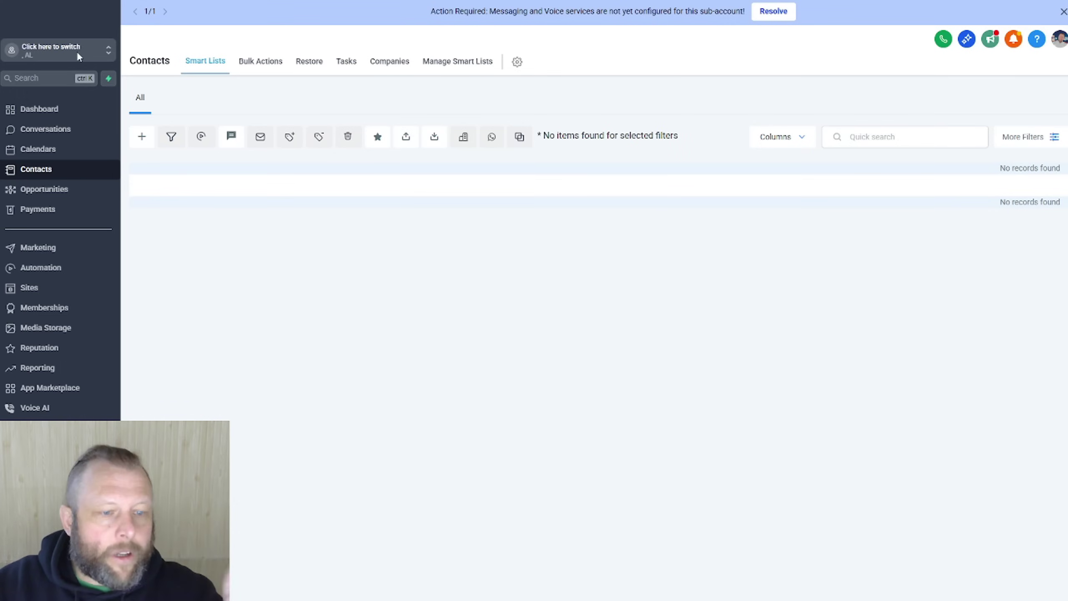
# Step: Open the GoHighLevel account settings and launch Notepad from Windows search
pyautogui.click(34, 584)
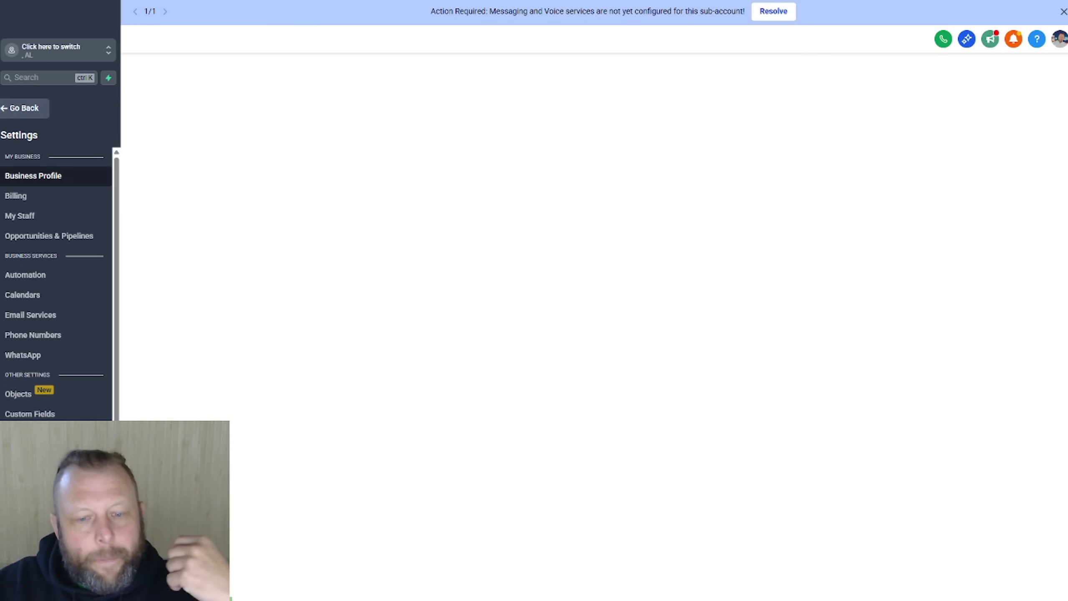
pyautogui.press('super+s')
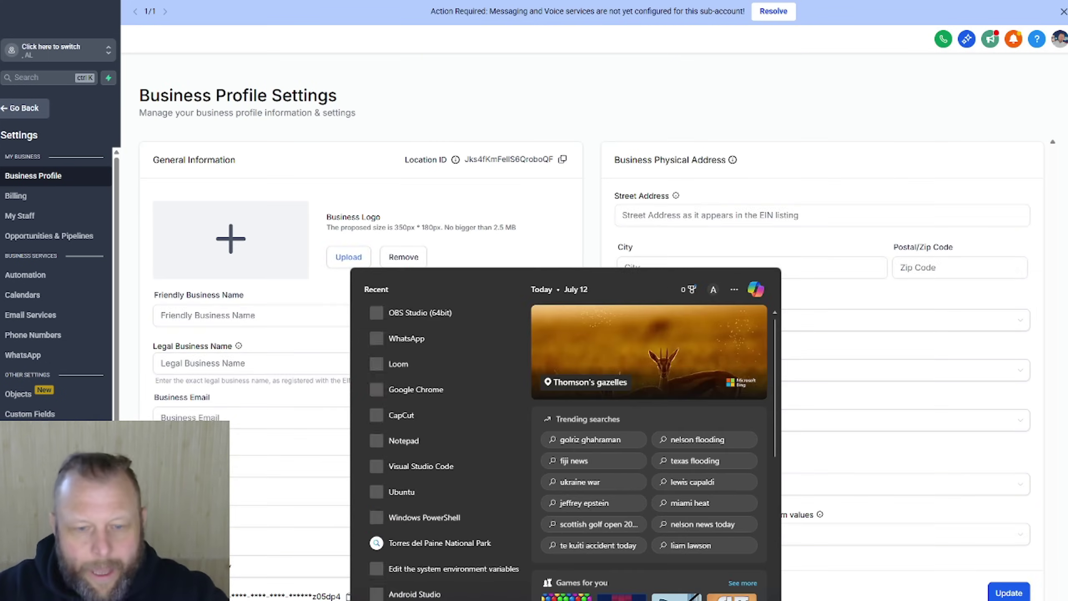
pyautogui.write('note')
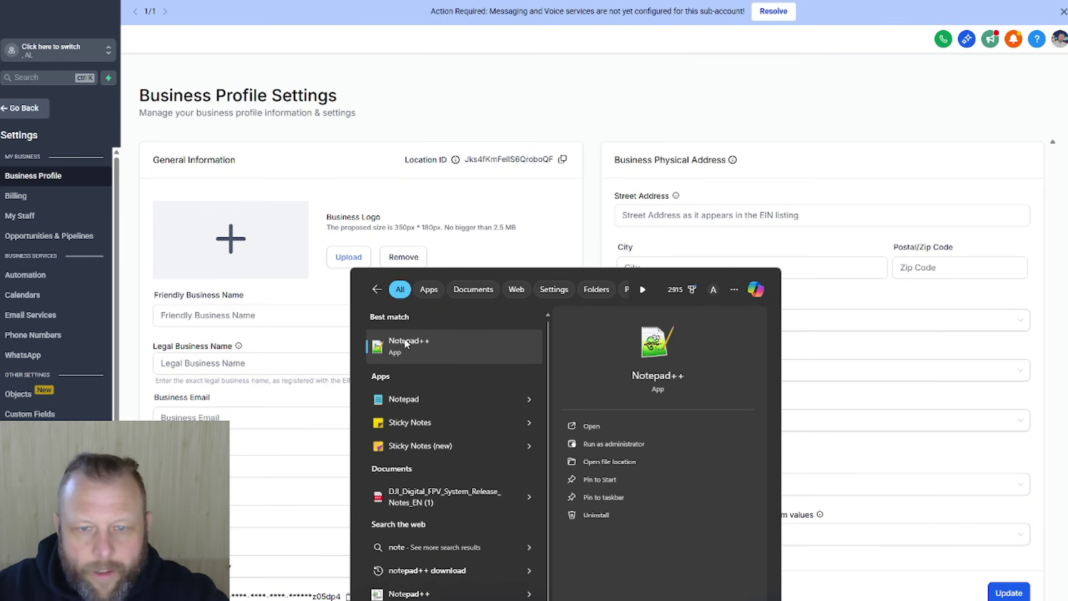
pyautogui.click(397, 401)
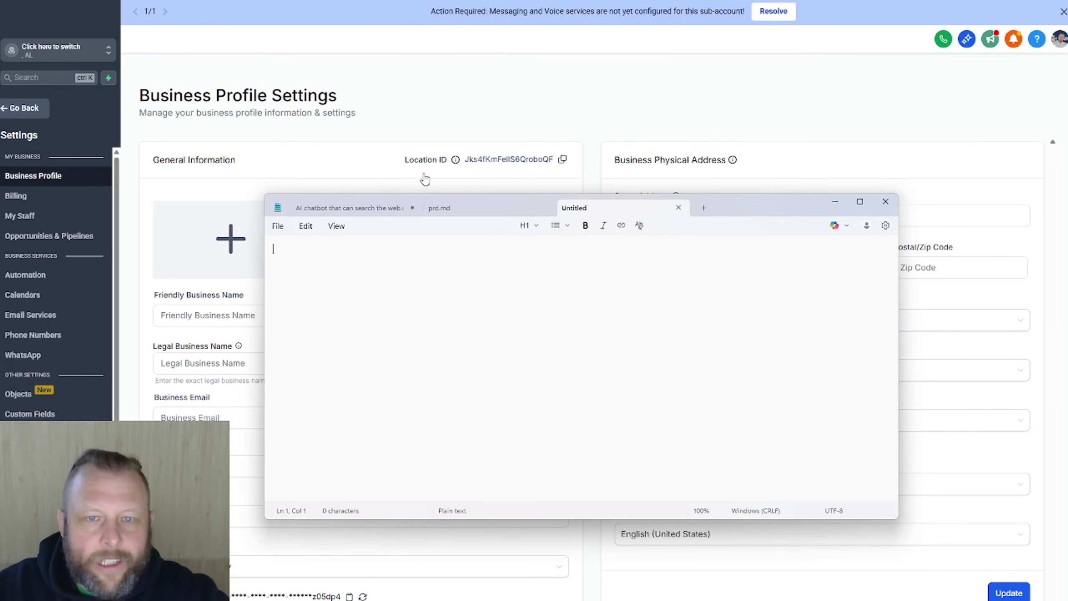
pyautogui.moveTo(759, 211); pyautogui.dragTo(0, 168)
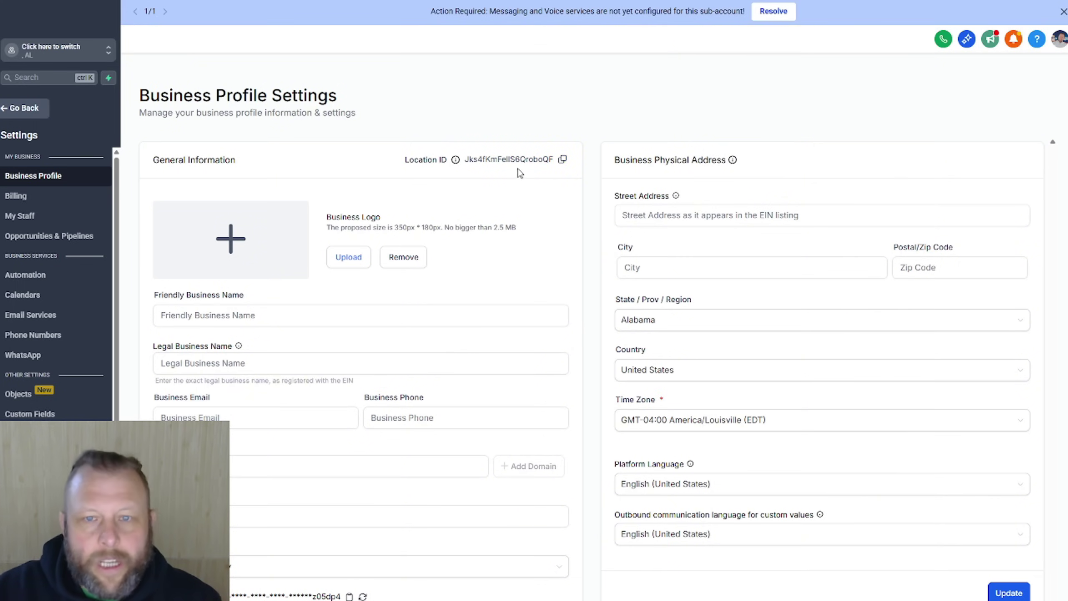
# Step: Copy the sub-account's Location ID and paste it into Notepad under a 'Location ID' label
pyautogui.click(563, 160)
pyautogui.hotkey('alt', 'Tab')
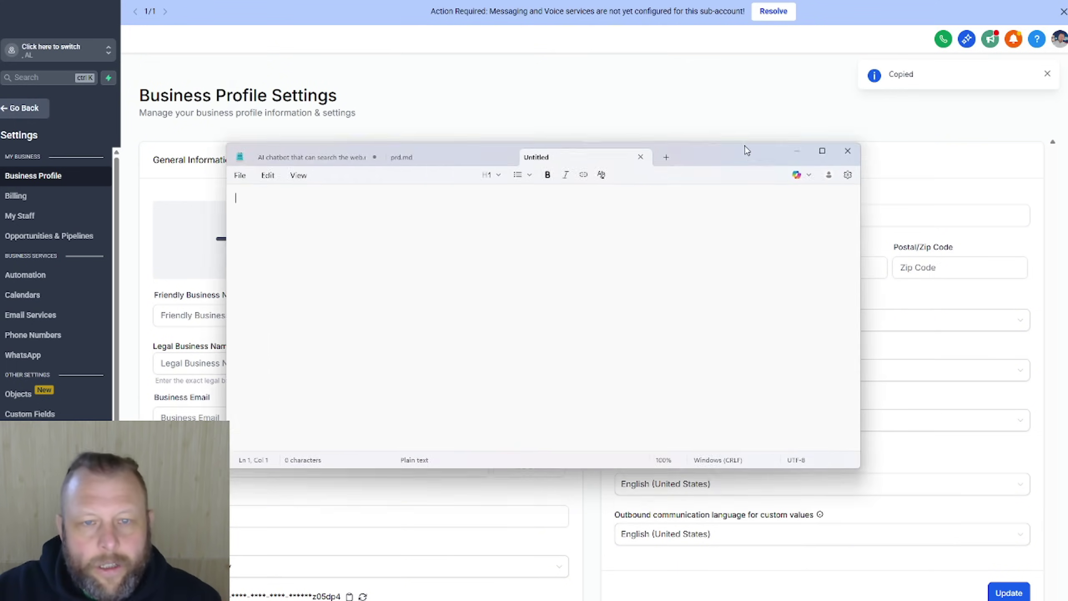
pyautogui.moveTo(745, 150); pyautogui.dragTo(826, 128)
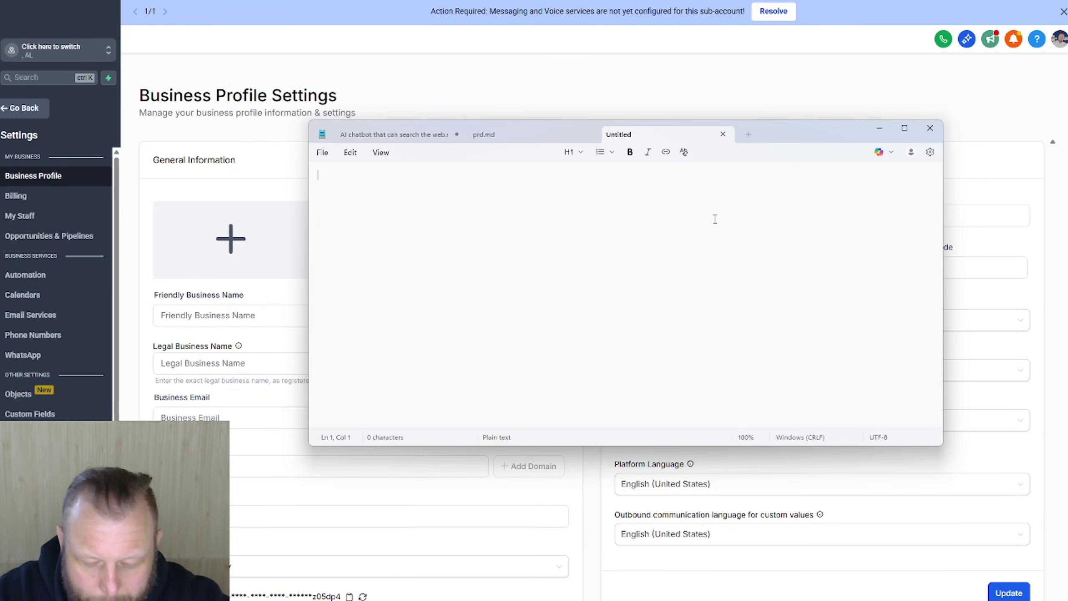
pyautogui.write('Location ')
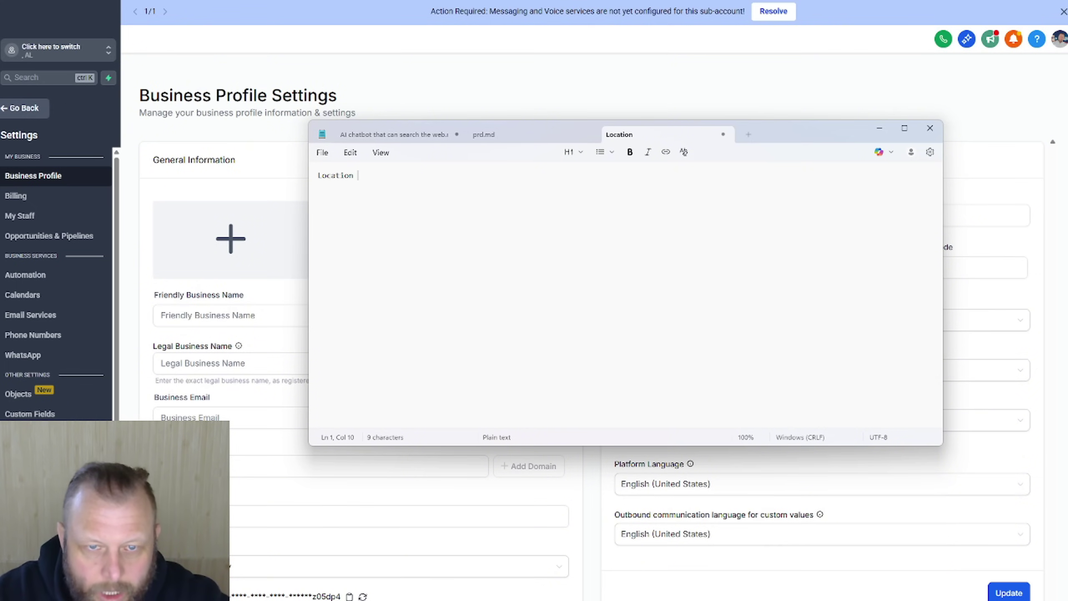
pyautogui.write('ID')
pyautogui.hotkey('ctrl', 'v')
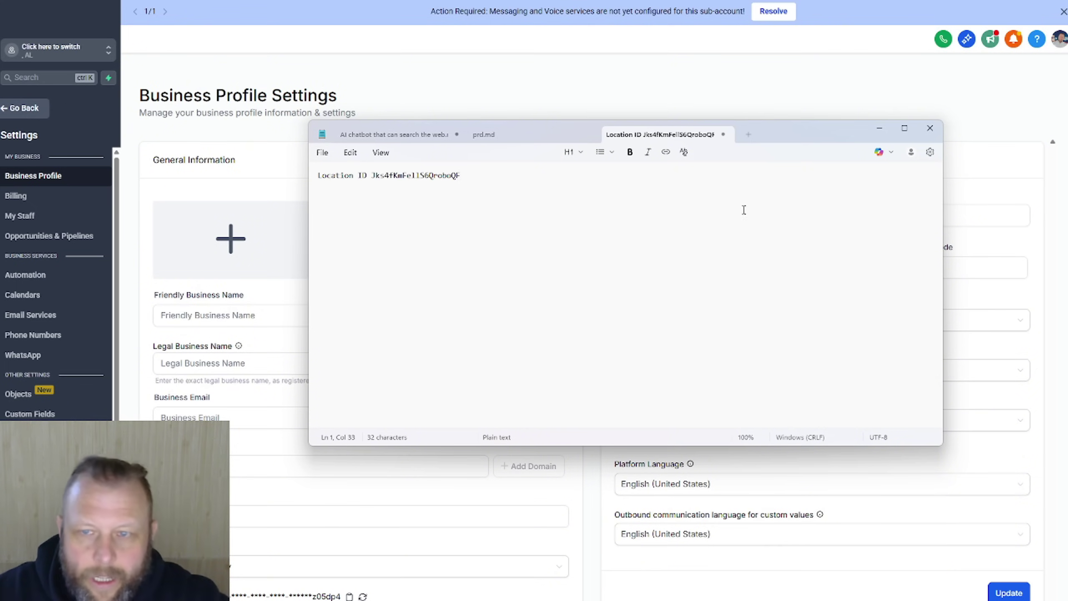
pyautogui.moveTo(827, 133); pyautogui.dragTo(1, 132)
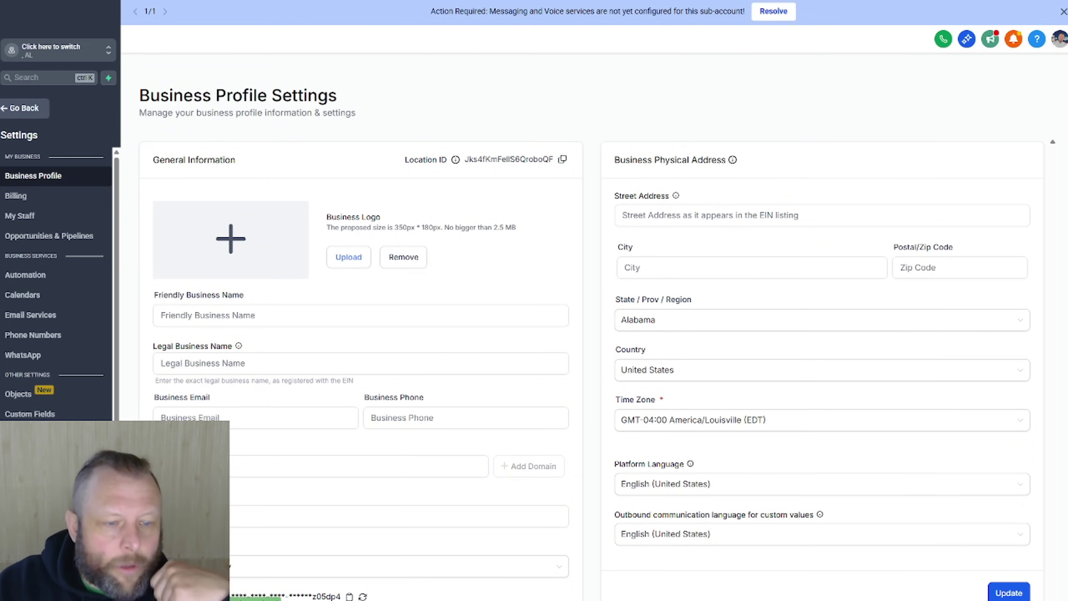
# Step: Open GoHighLevel's Private Integrations settings page (API v2.0), which has no integrations yet
pyautogui.click(34, 534)
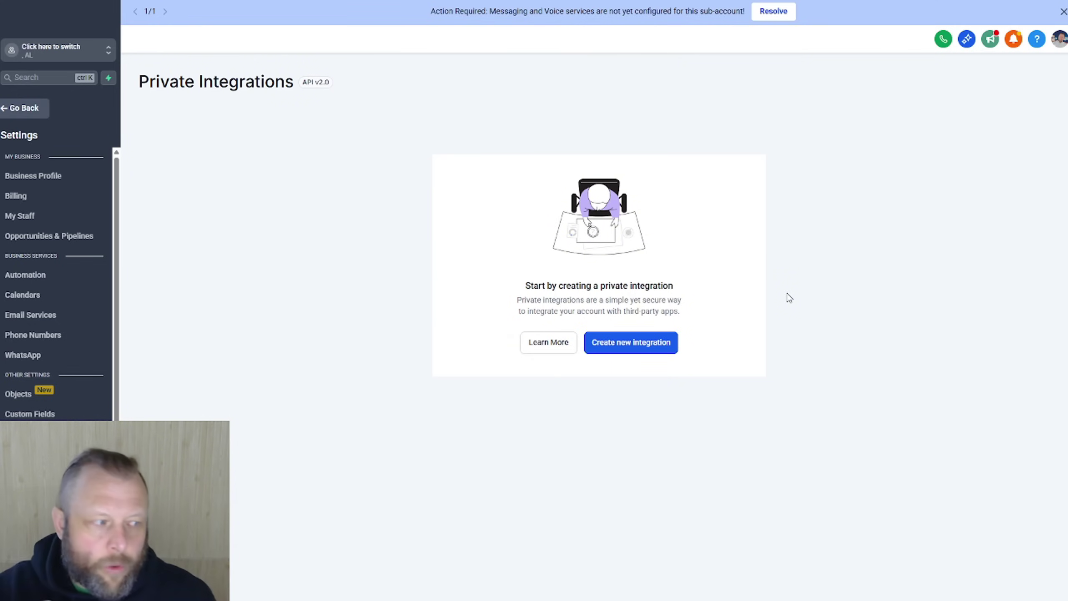
# Step: Start a new private integration named 'n8n' with description 'n8n'
pyautogui.click(627, 343)
pyautogui.click(528, 268)
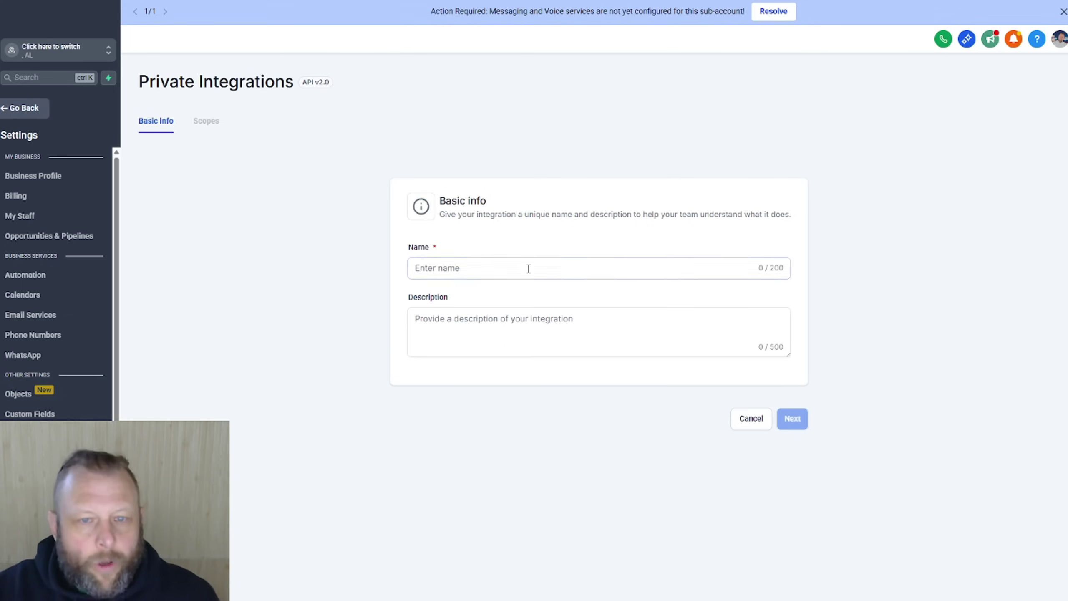
pyautogui.write('n8n')
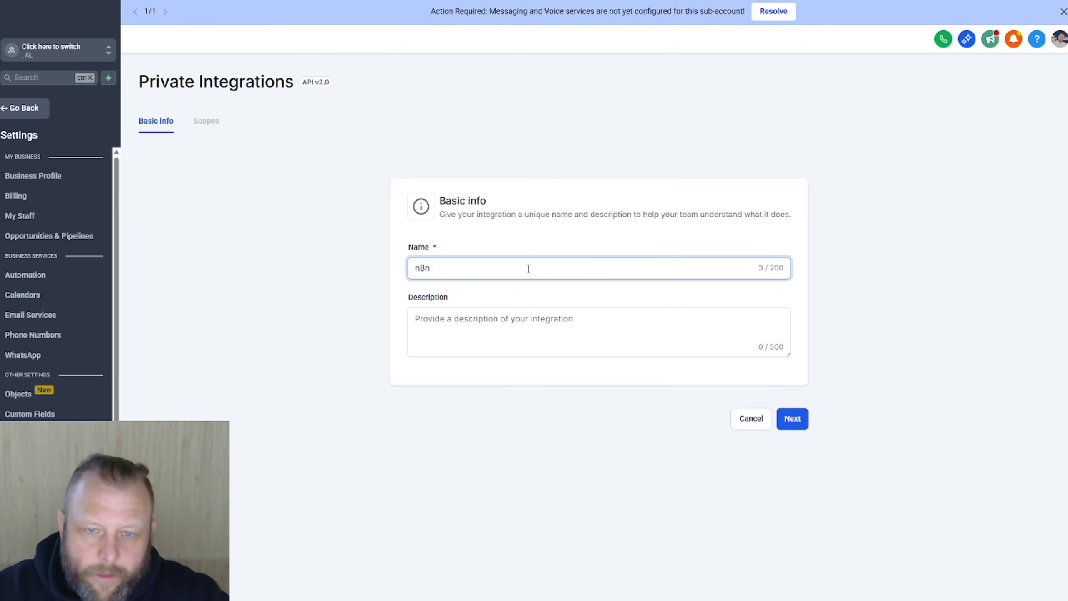
pyautogui.click(515, 335)
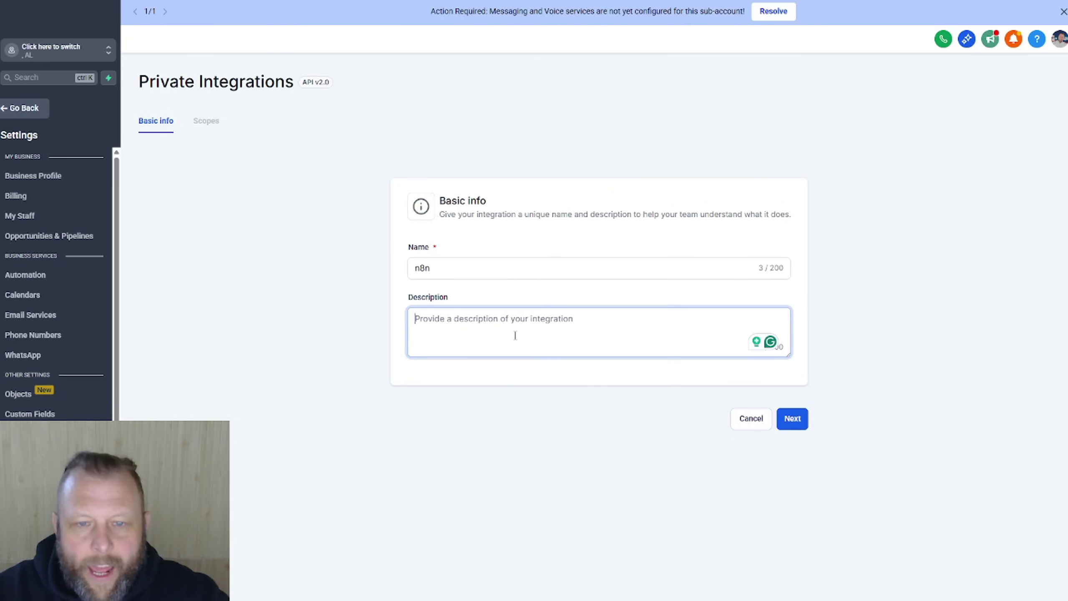
pyautogui.write('n8n')
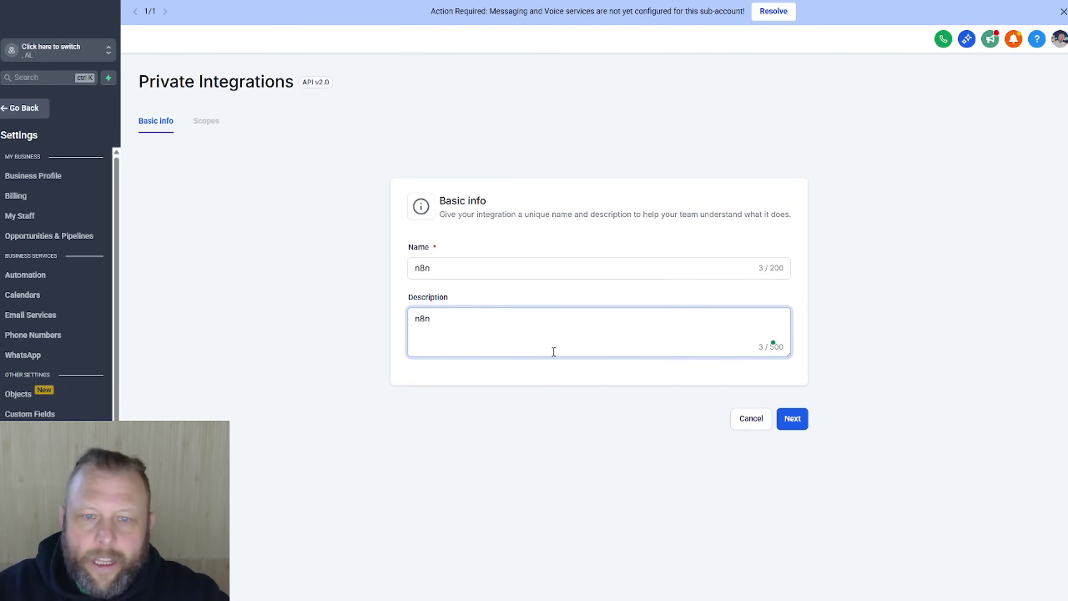
pyautogui.click(793, 419)
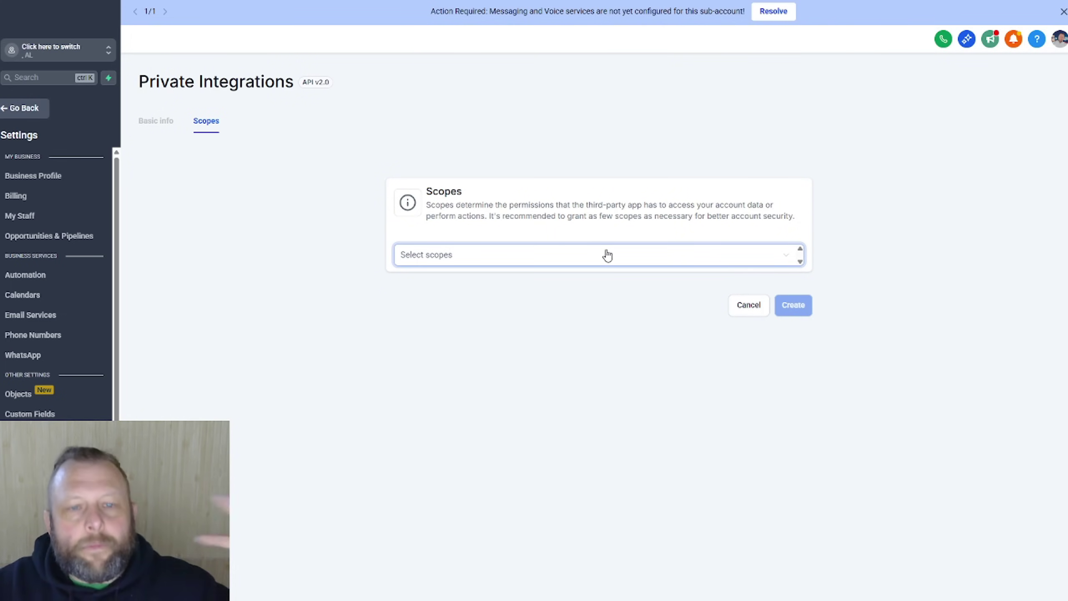
# Step: Grant View/Edit Businesses, View/Edit Calendars, View/Edit Calendar Events and View Calendar Groups scopes
pyautogui.click(607, 264)
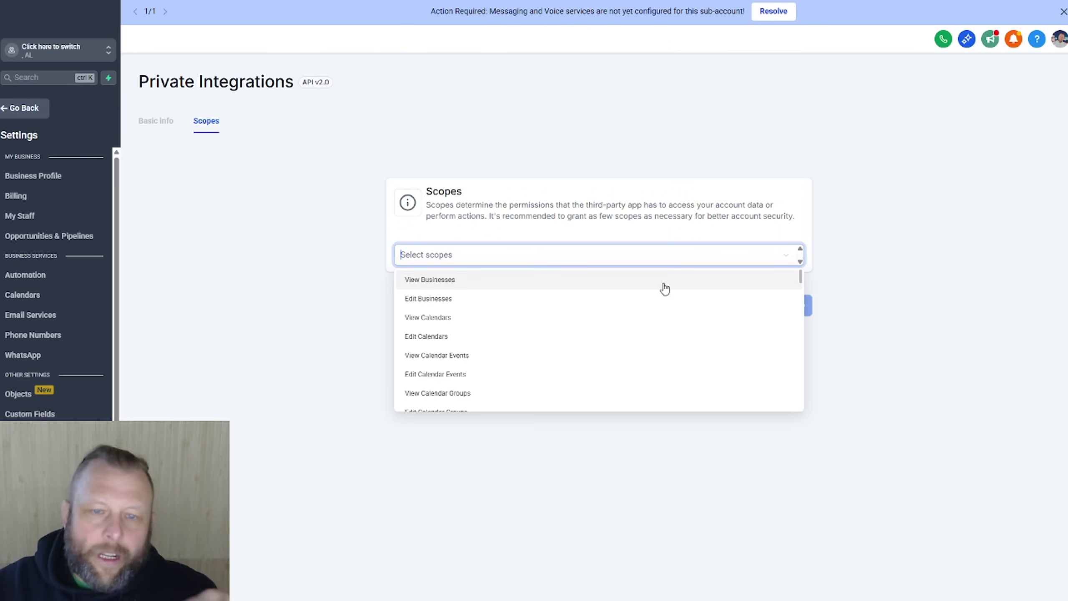
pyautogui.click(573, 286)
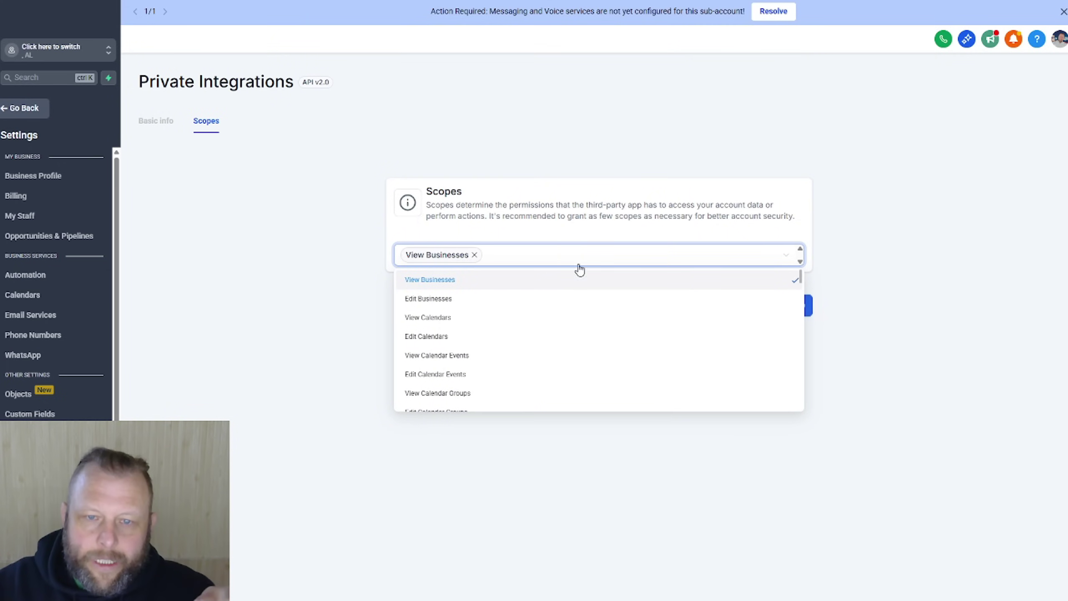
pyautogui.click(537, 312)
pyautogui.click(538, 303)
pyautogui.click(529, 339)
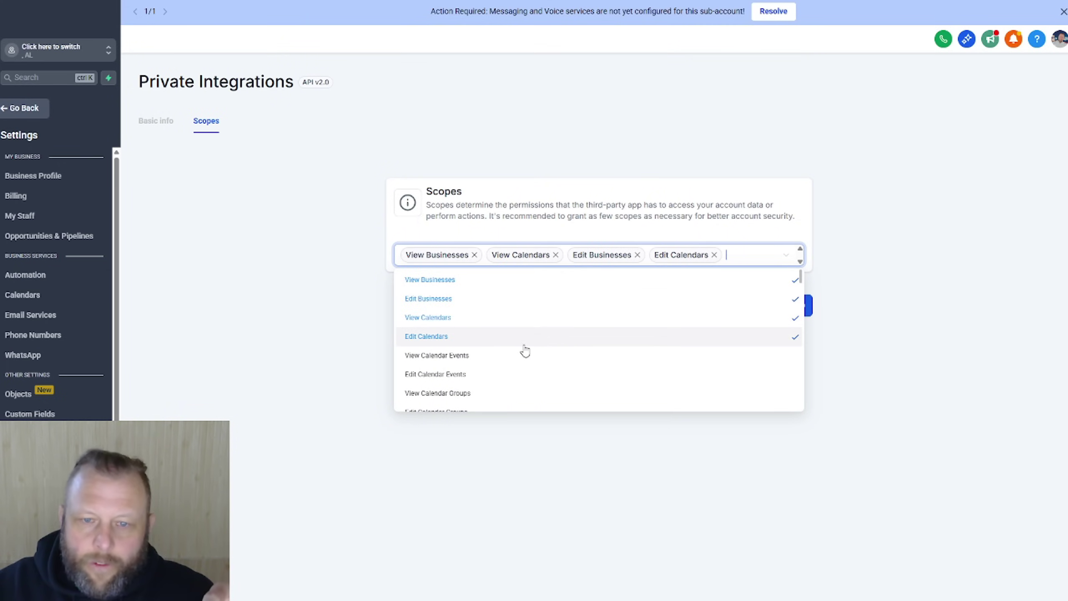
pyautogui.click(523, 356)
pyautogui.click(501, 395)
pyautogui.click(498, 410)
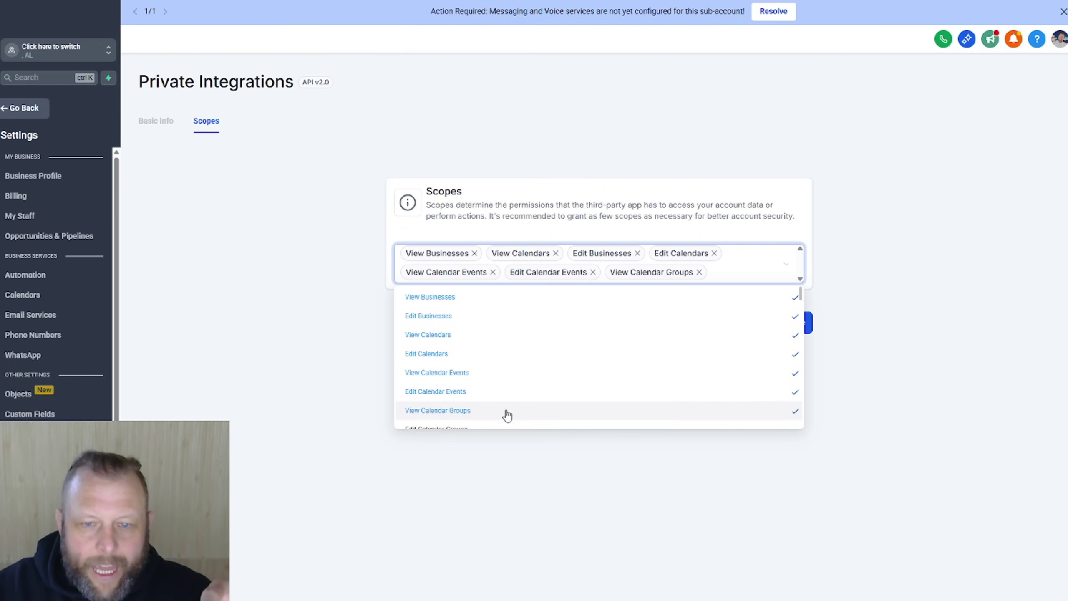
# Step: Add the View Conversations and Edit Conversations scopes and close the scopes list
pyautogui.scroll(-1, 538, 396)
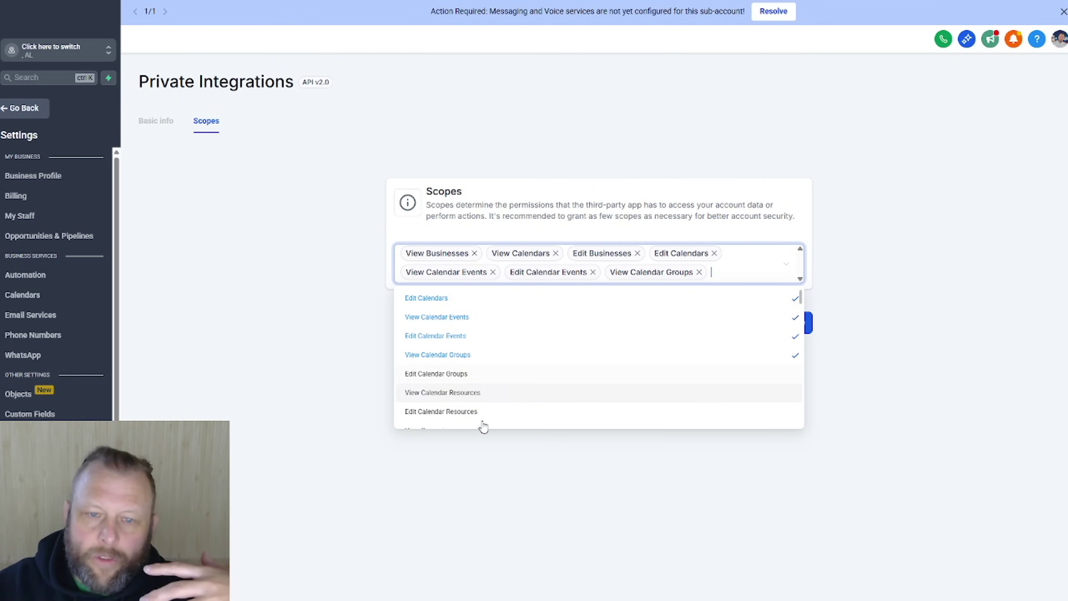
pyautogui.scroll(-1, 466, 400)
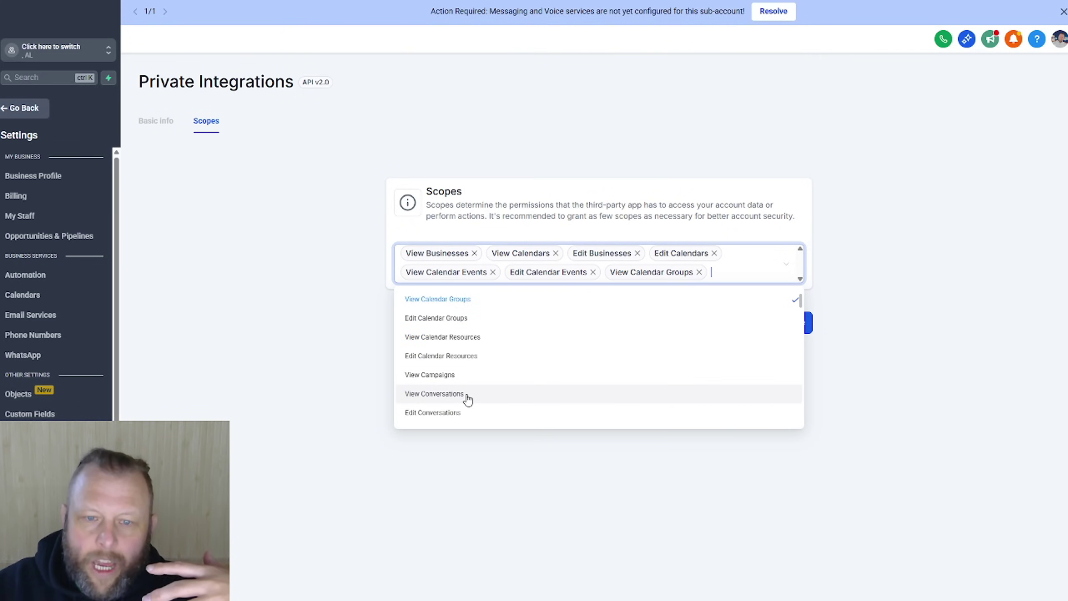
pyautogui.click(466, 402)
pyautogui.click(460, 428)
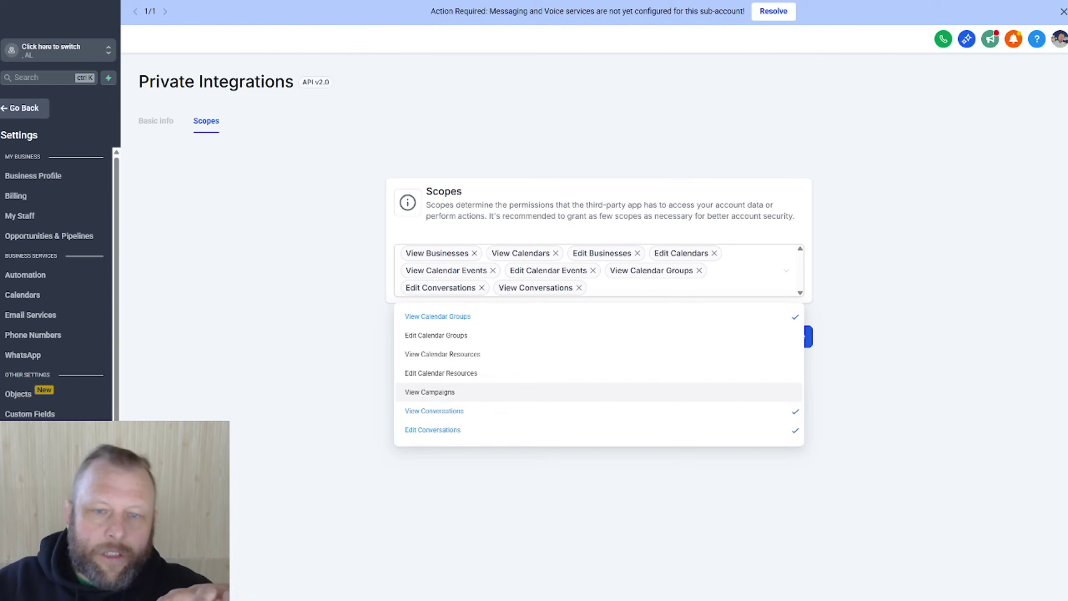
pyautogui.click(402, 207)
pyautogui.click(714, 298)
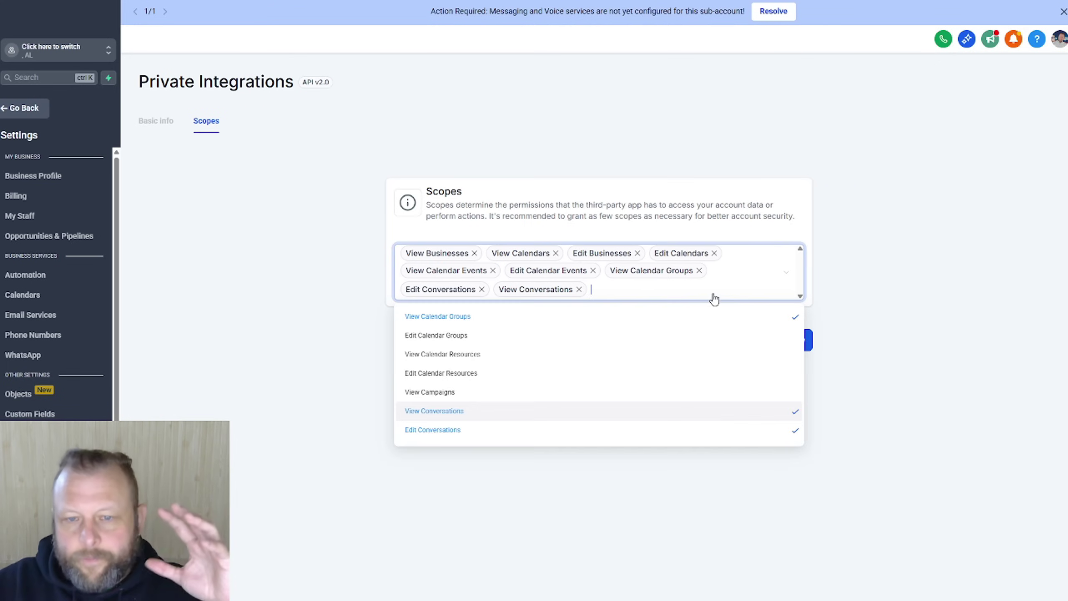
pyautogui.click(584, 92)
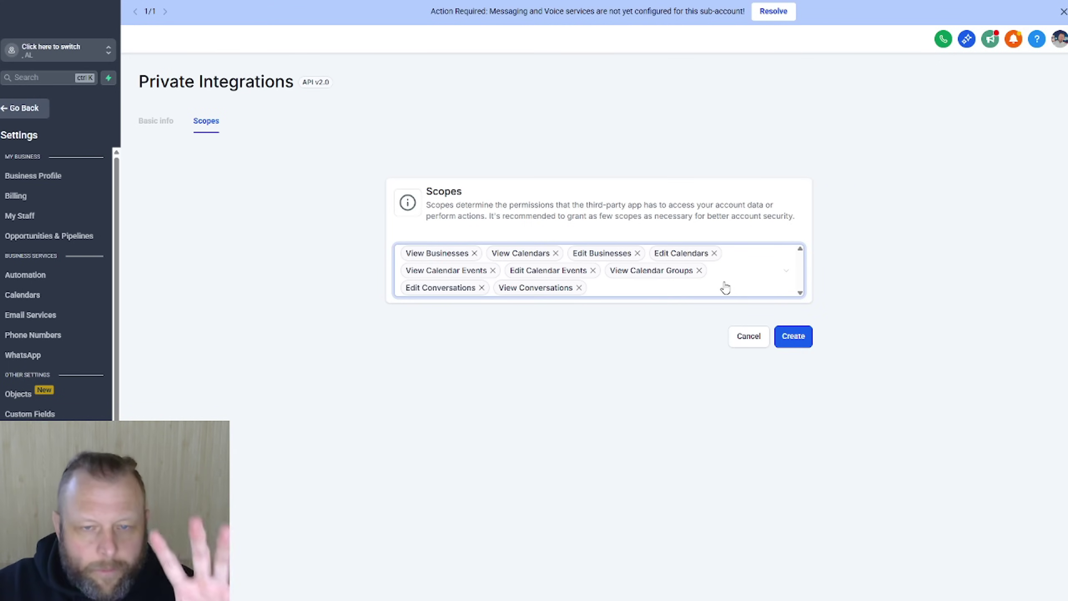
# Step: Create the n8n integration, copy its generated access token, and go back to the integrations list
pyautogui.click(796, 337)
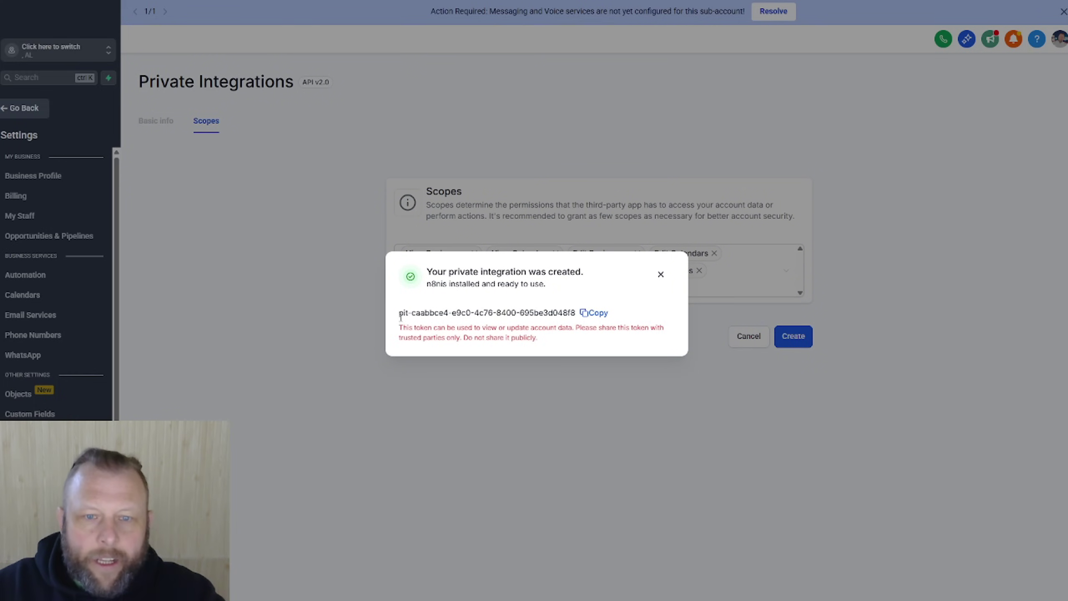
pyautogui.moveTo(395, 313); pyautogui.dragTo(439, 313)
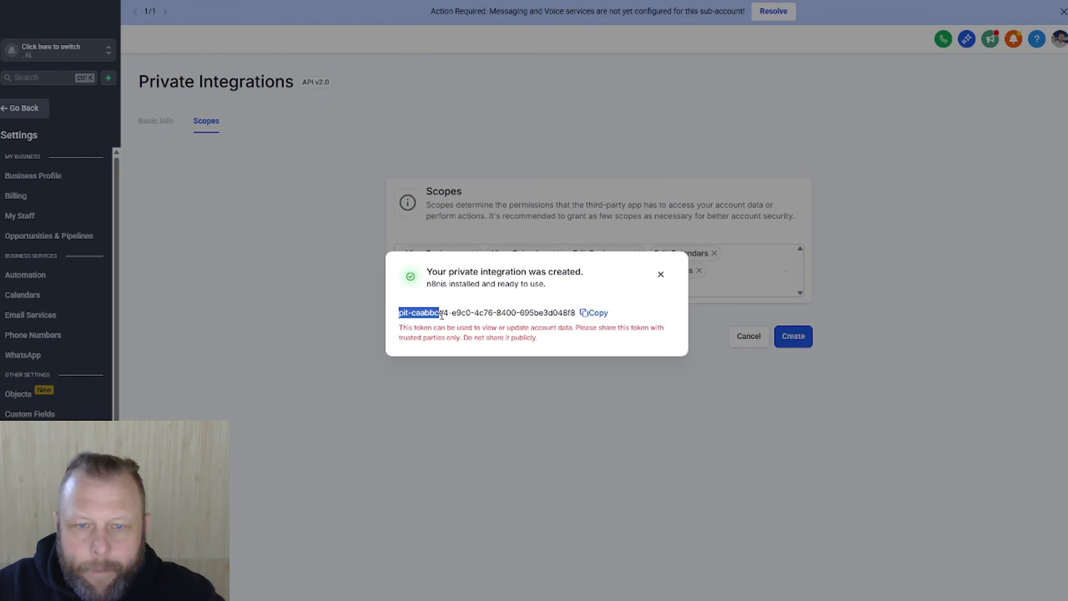
pyautogui.click(596, 312)
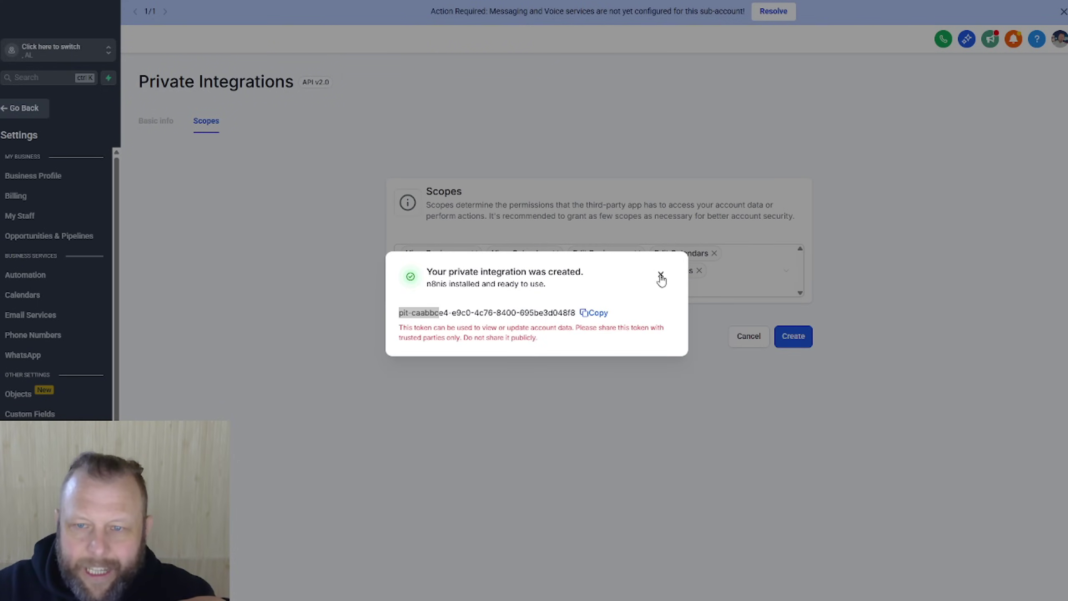
pyautogui.click(795, 346)
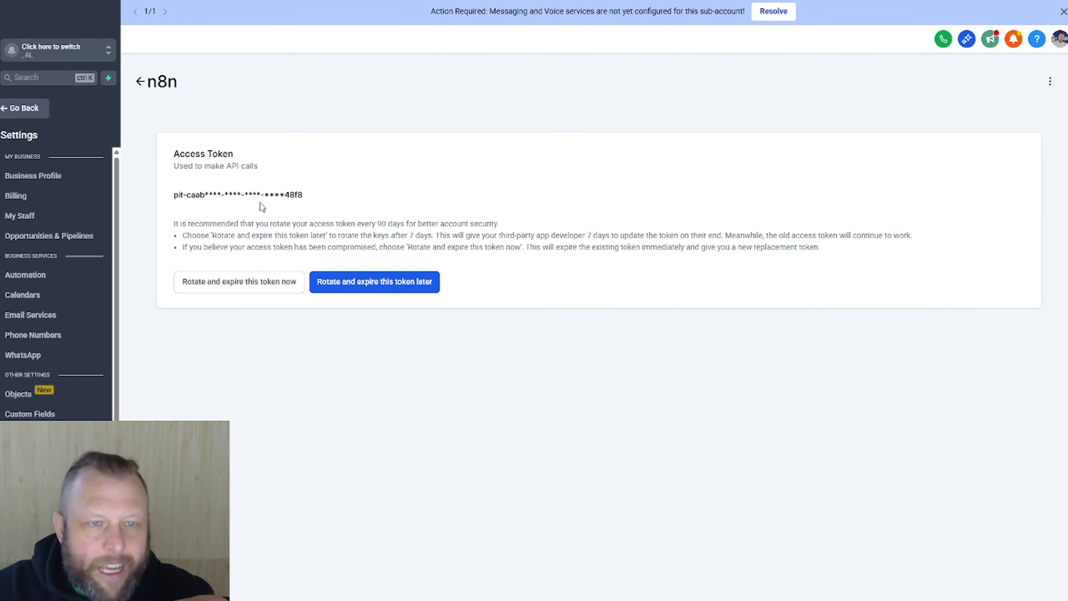
pyautogui.click(141, 82)
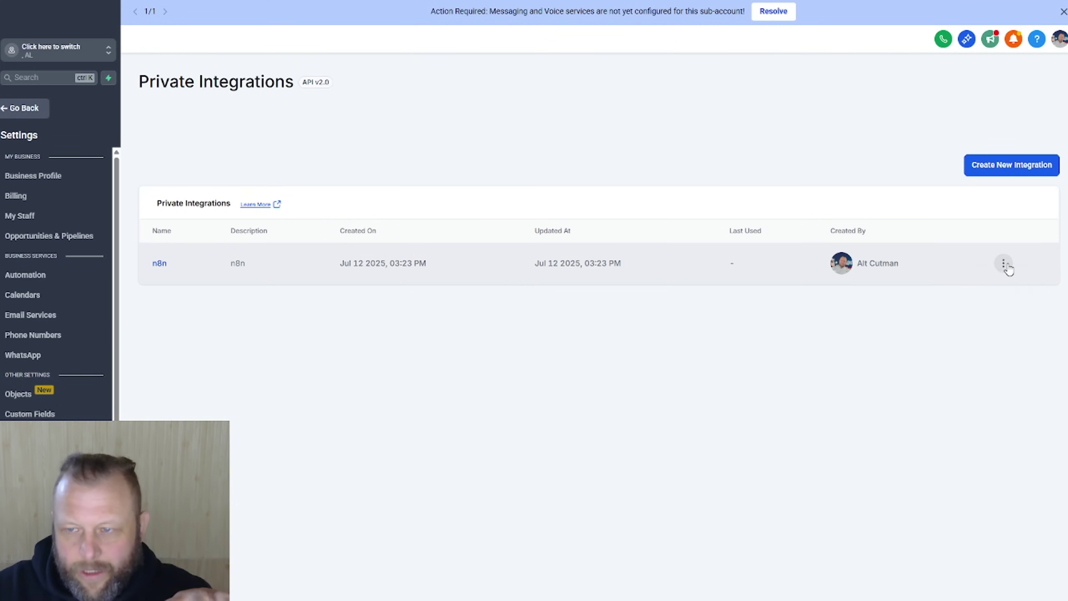
# Step: Delete the n8n private integration, then switch to the n8n workflow Overview
pyautogui.click(1004, 263)
pyautogui.click(1009, 306)
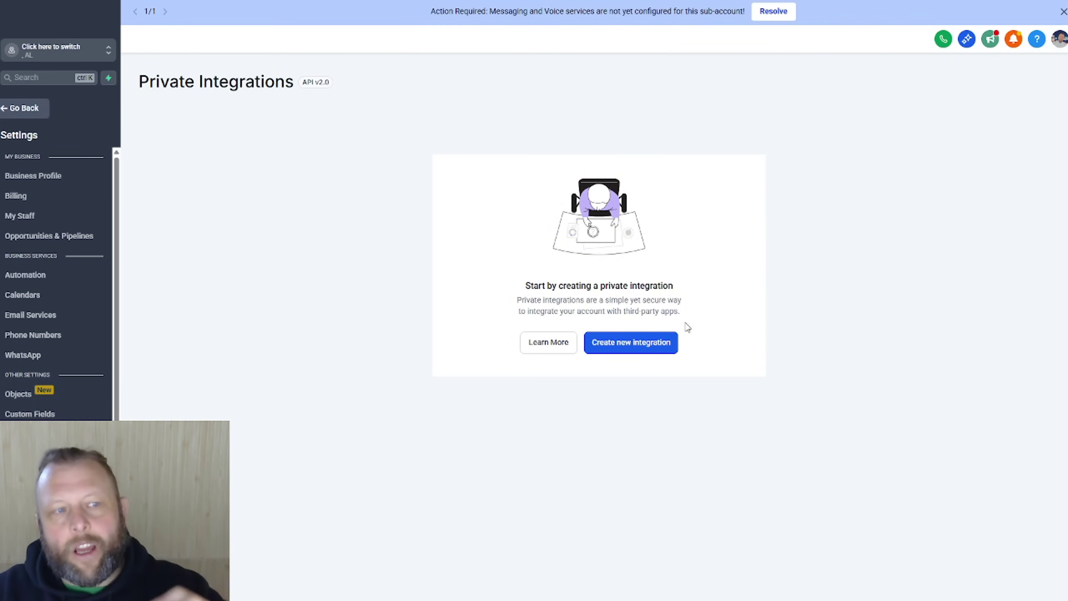
pyautogui.moveTo(1064, 336); pyautogui.dragTo(0, 126)
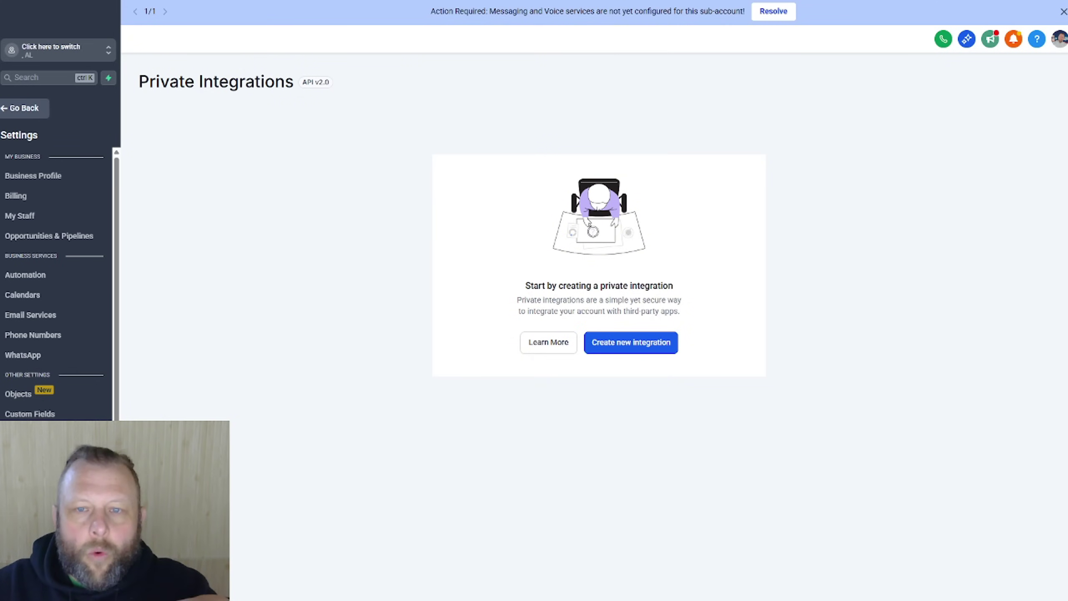
pyautogui.hotkey('ctrl', 'Tab')
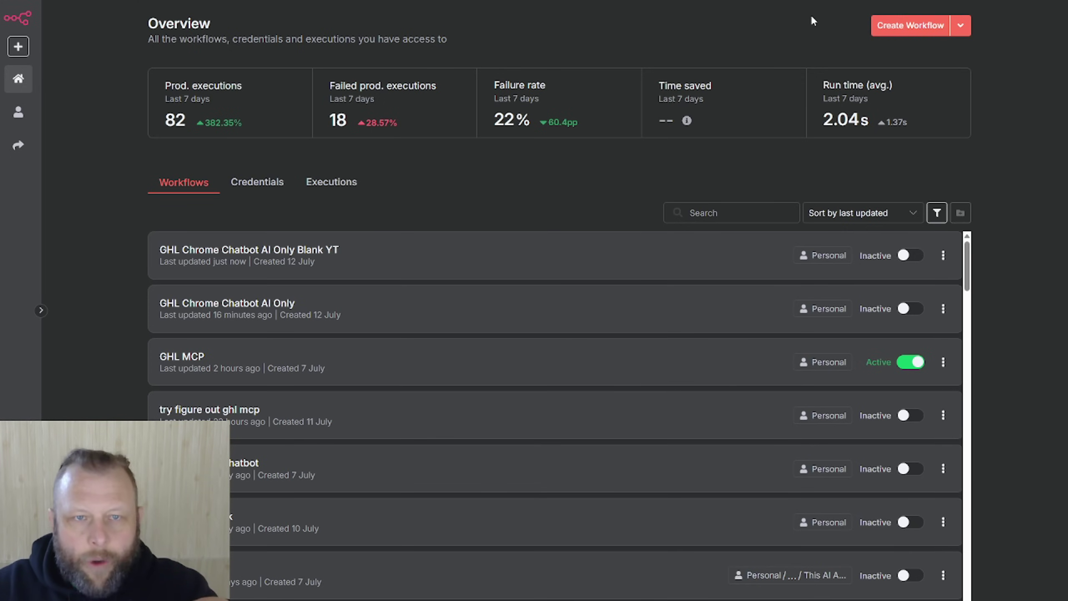
# Step: Open the 'GHL Chrome Chatbot AI Only' workflow and center its agent, Grok model and tool nodes
pyautogui.hotkey('ctrl', 'Tab')
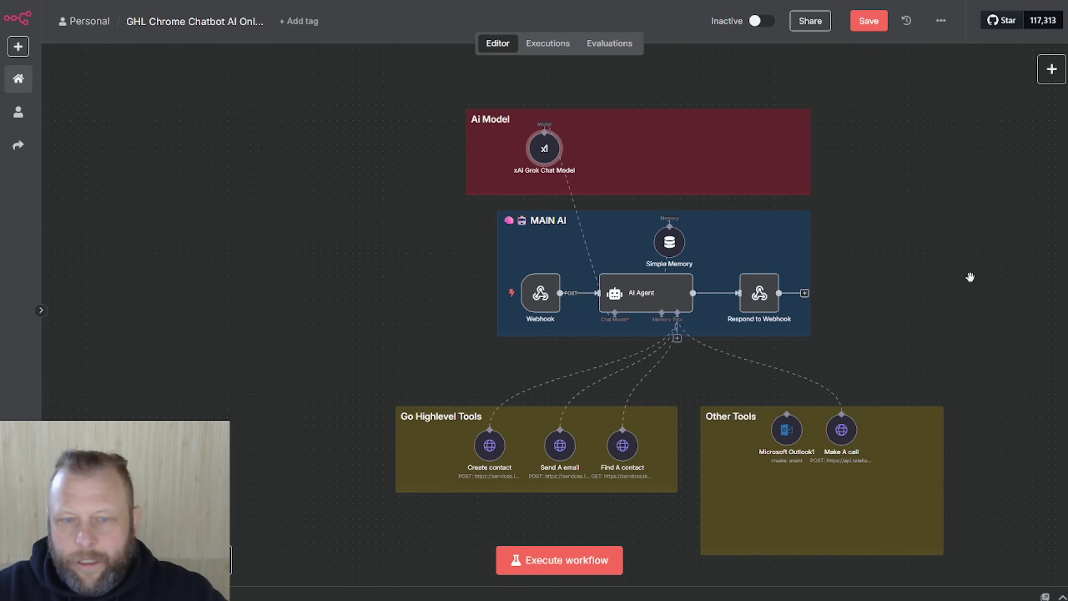
pyautogui.moveTo(640, 270); pyautogui.dragTo(963, 265)
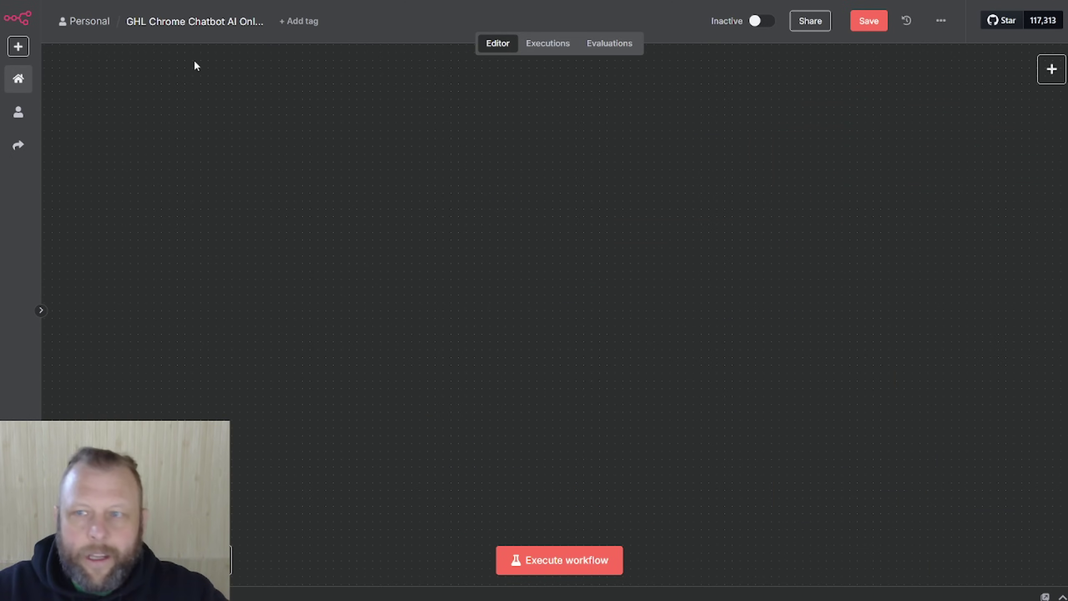
pyautogui.click(940, 20)
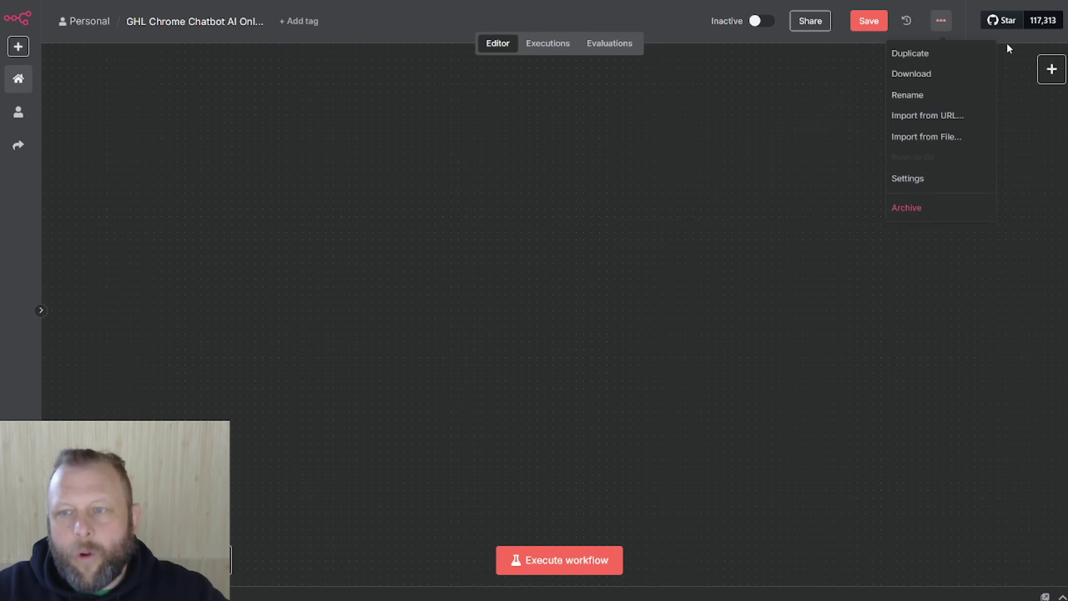
pyautogui.click(556, 263)
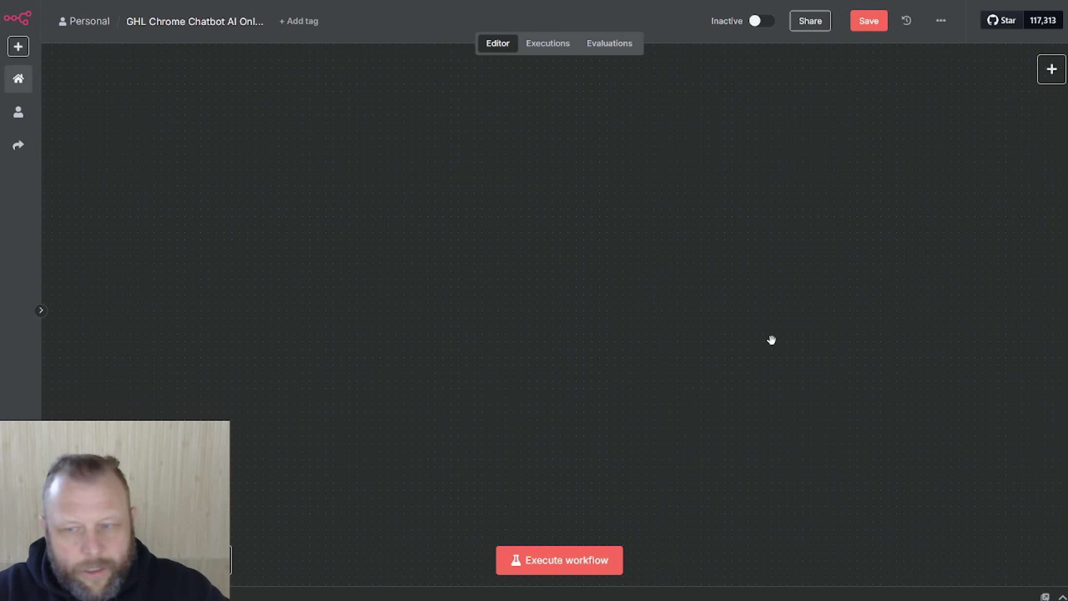
pyautogui.moveTo(771, 339); pyautogui.dragTo(312, 267)
pyautogui.moveTo(599, 204); pyautogui.dragTo(329, 339)
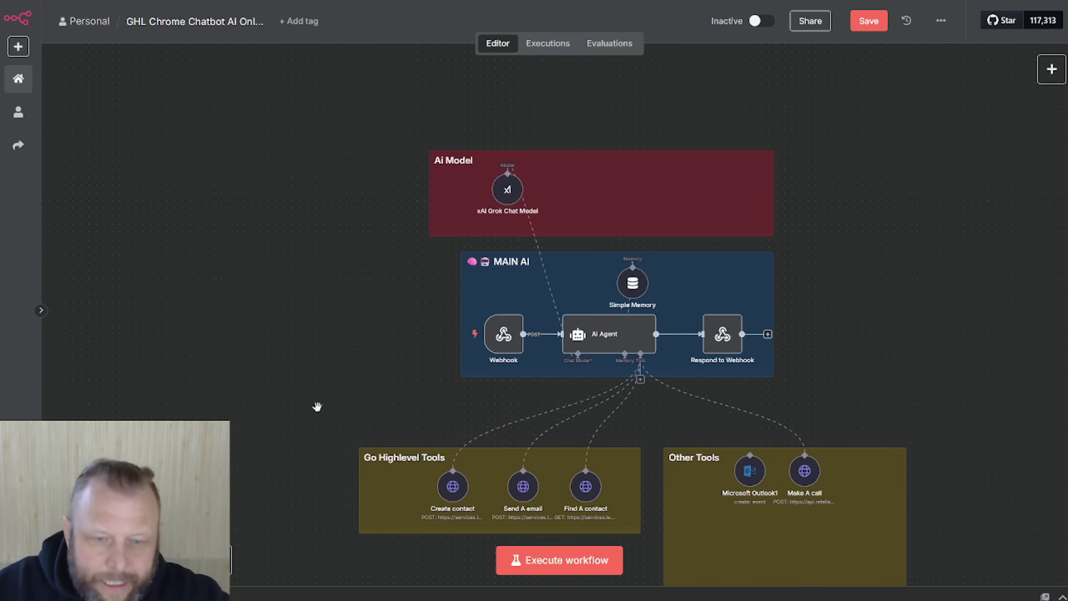
# Step: Scroll GoHighLevel's Private Integrations page, which still lists no integrations
pyautogui.scroll(-3, 324, 370)
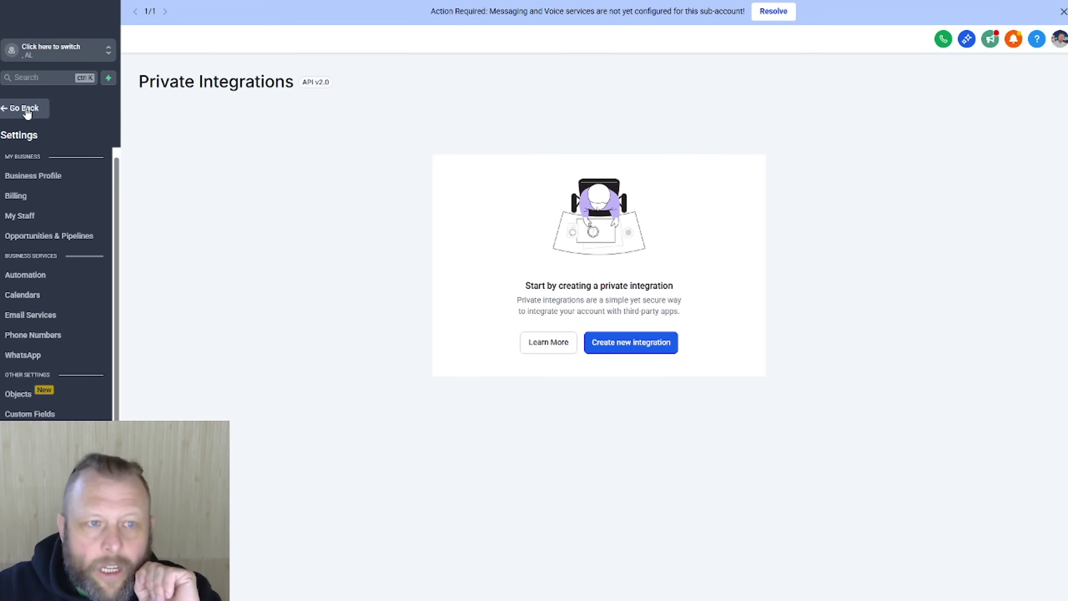
# Step: Save a new contact with placeholder first name, last name and a dummy Gmail e-mail
pyautogui.click(24, 108)
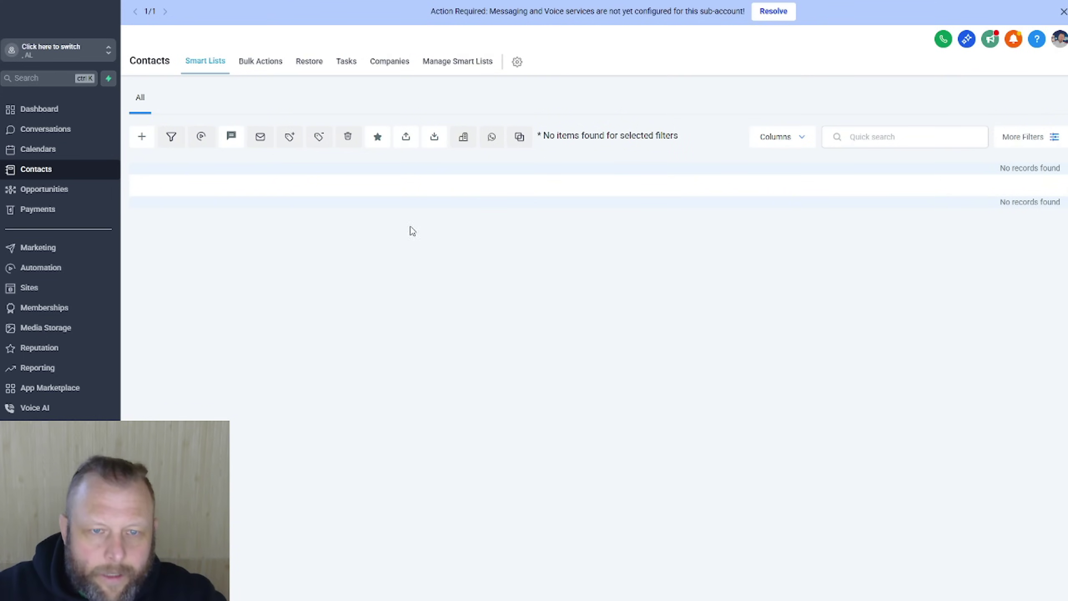
pyautogui.click(143, 142)
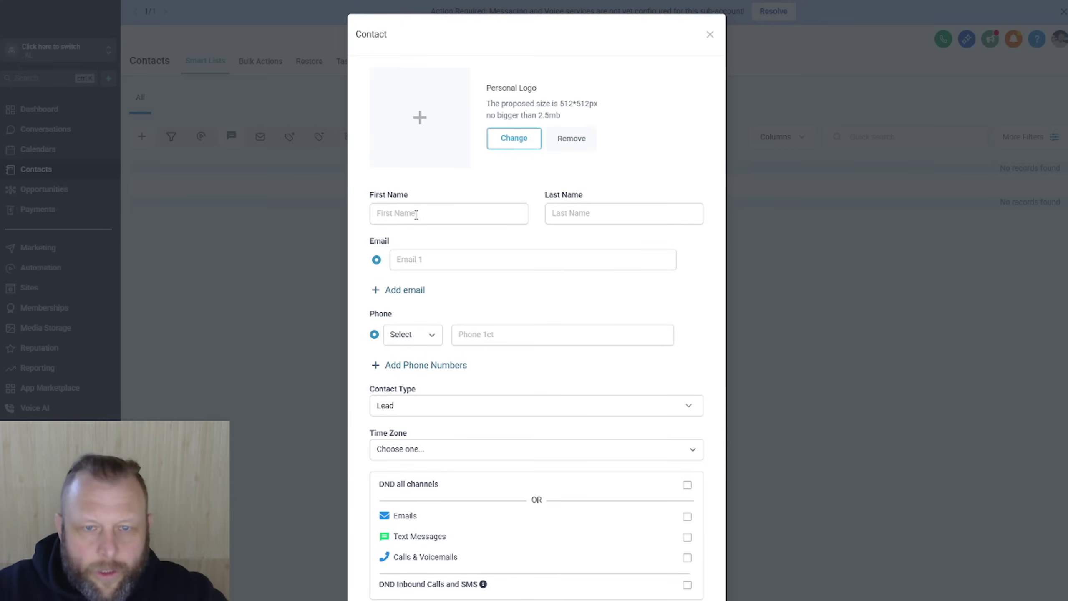
pyautogui.click(422, 214)
pyautogui.write('aaa')
pyautogui.click(575, 214)
pyautogui.write('aaa')
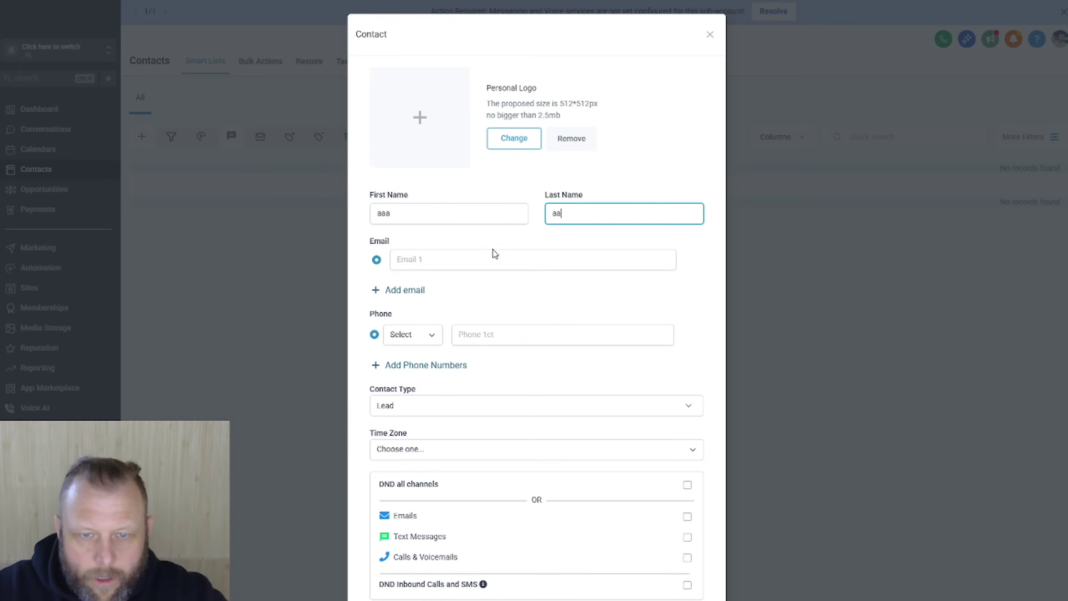
pyautogui.click(488, 255)
pyautogui.write('a@')
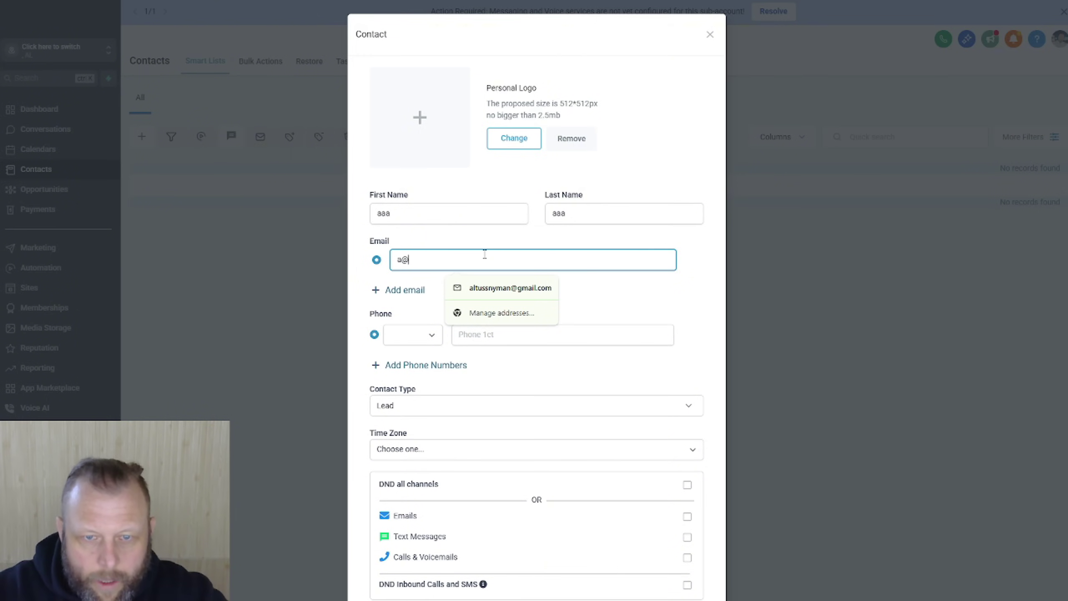
pyautogui.write('gmail.com')
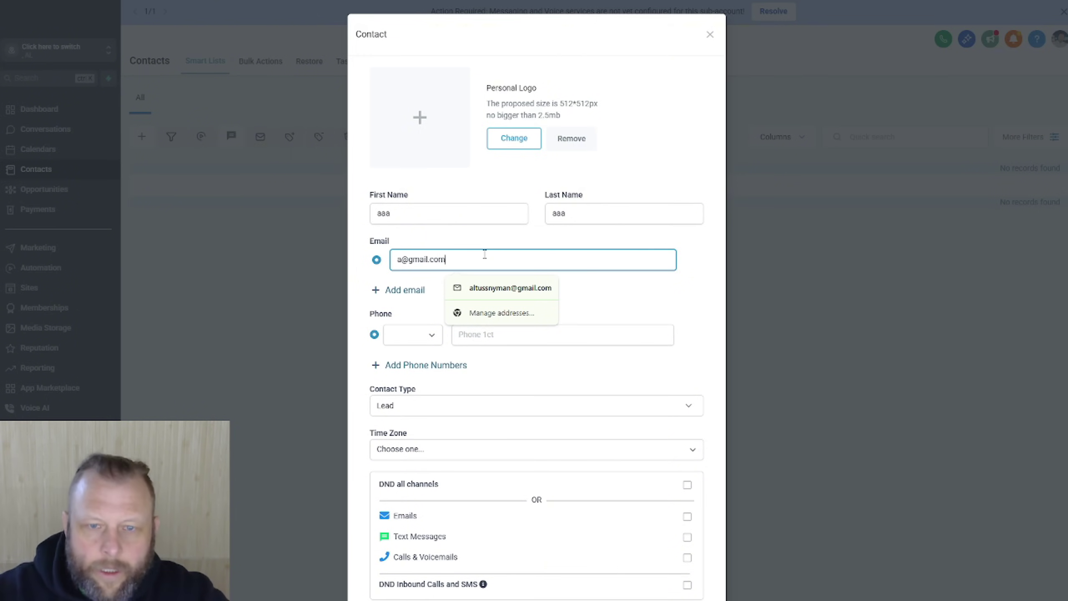
pyautogui.scroll(-2, 547, 337)
pyautogui.click(678, 568)
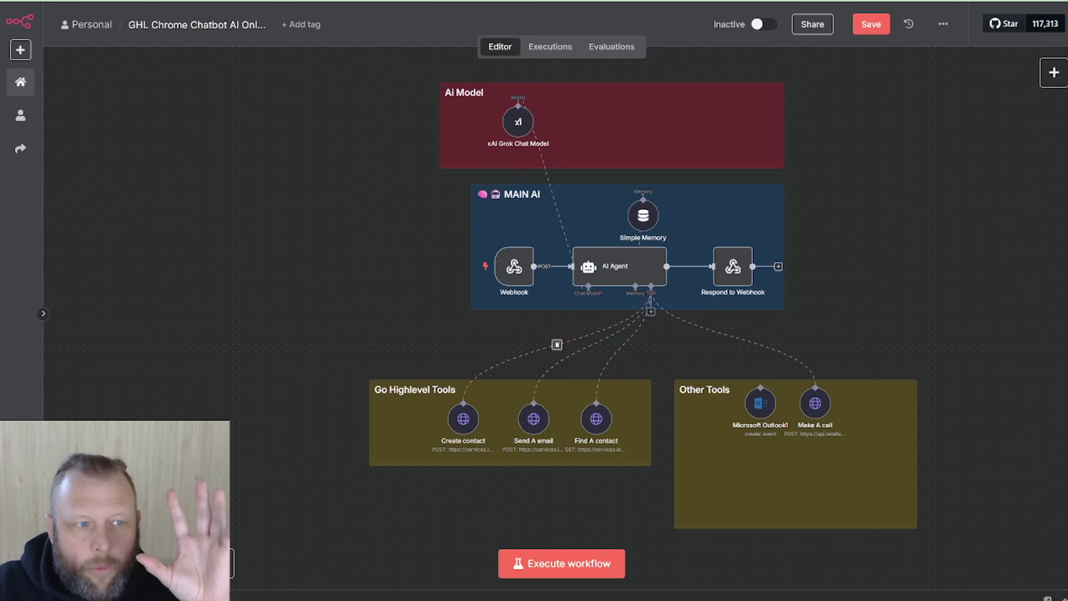
# Step: Open the Find A contact tool's settings and inspect its location ID placeholder
pyautogui.moveTo(0, 244); pyautogui.dragTo(0, 127)
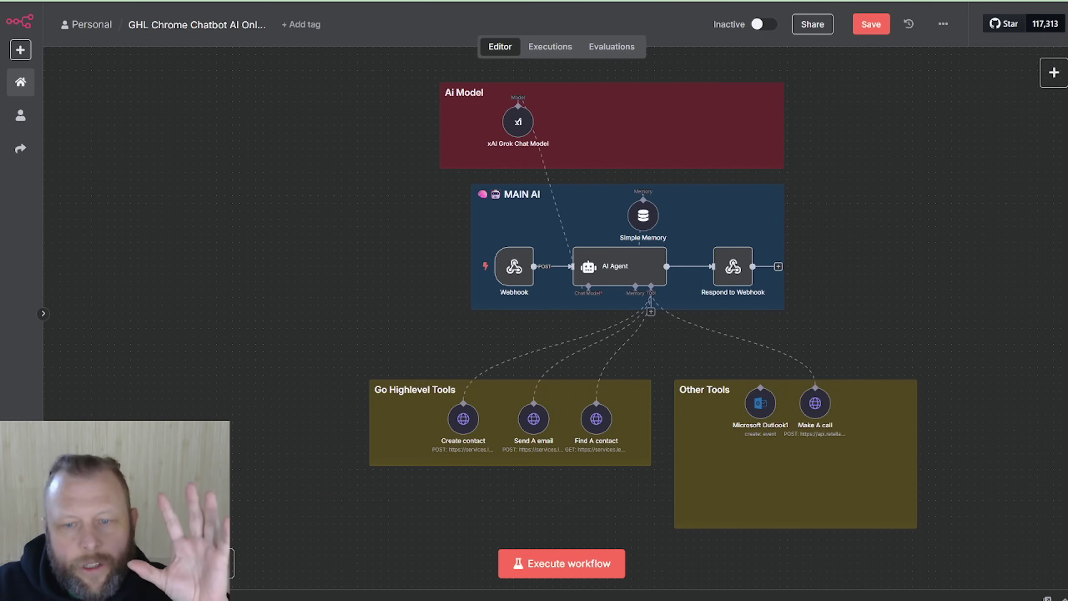
pyautogui.click(593, 421)
pyautogui.doubleClick(593, 421)
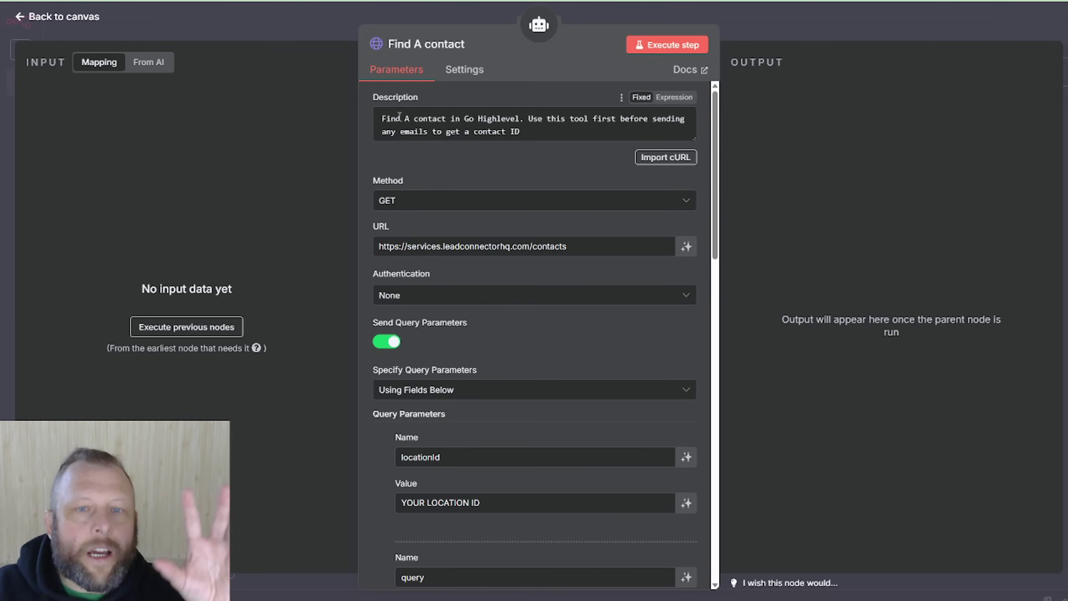
pyautogui.click(542, 121)
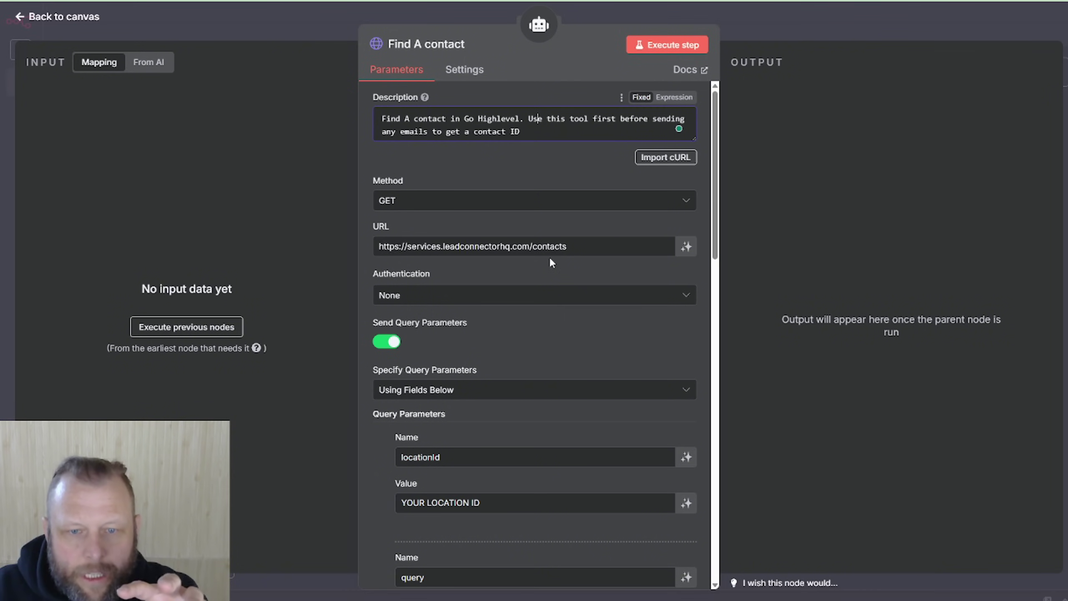
pyautogui.scroll(-4, 551, 263)
pyautogui.scroll(-1, 552, 263)
pyautogui.scroll(4, 551, 262)
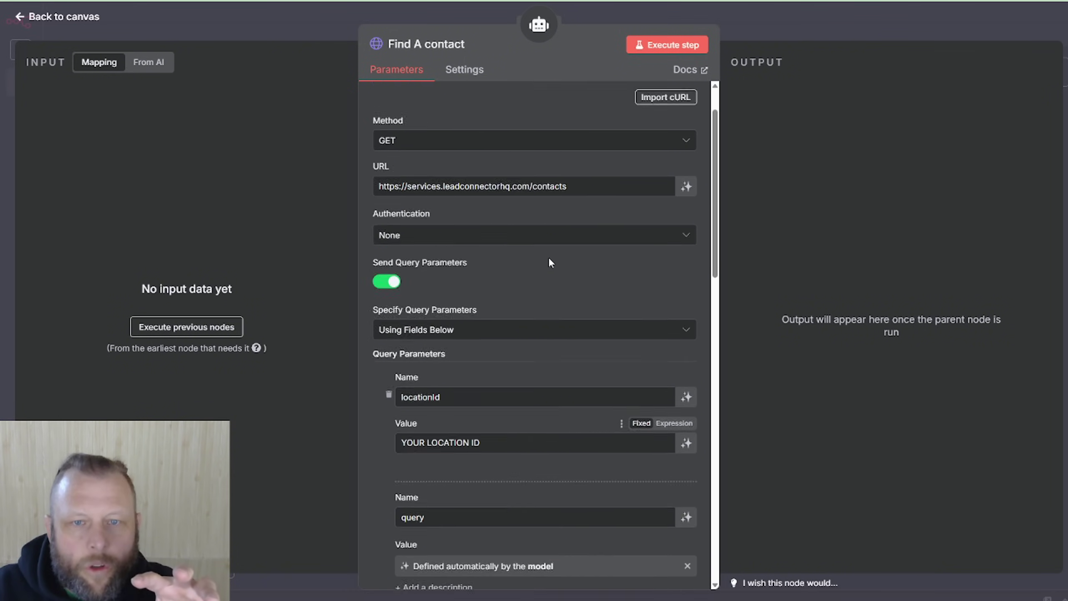
pyautogui.scroll(-2, 542, 269)
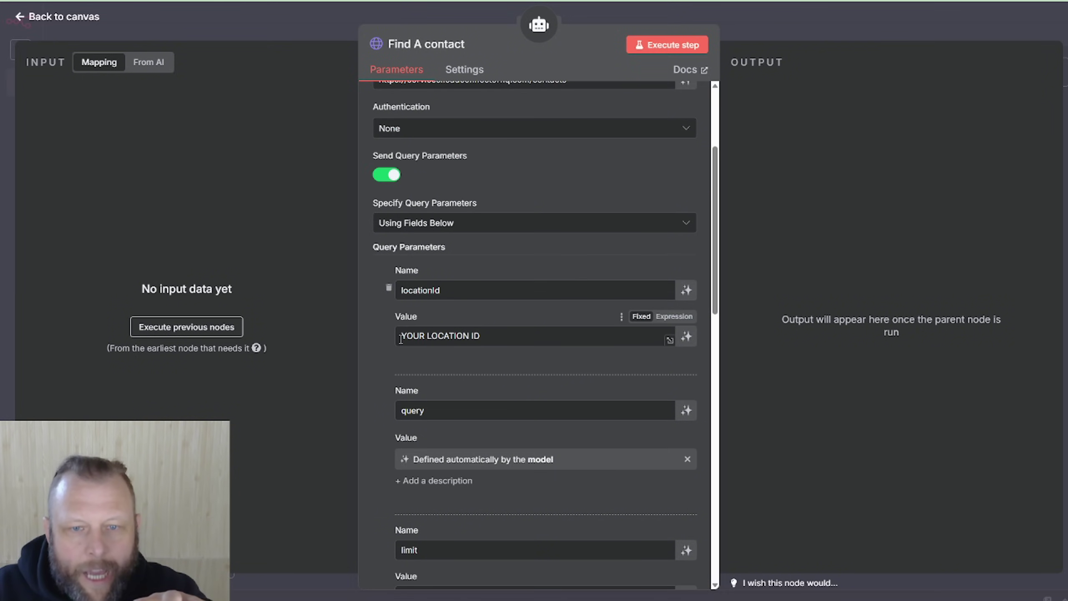
pyautogui.moveTo(401, 339); pyautogui.dragTo(490, 338)
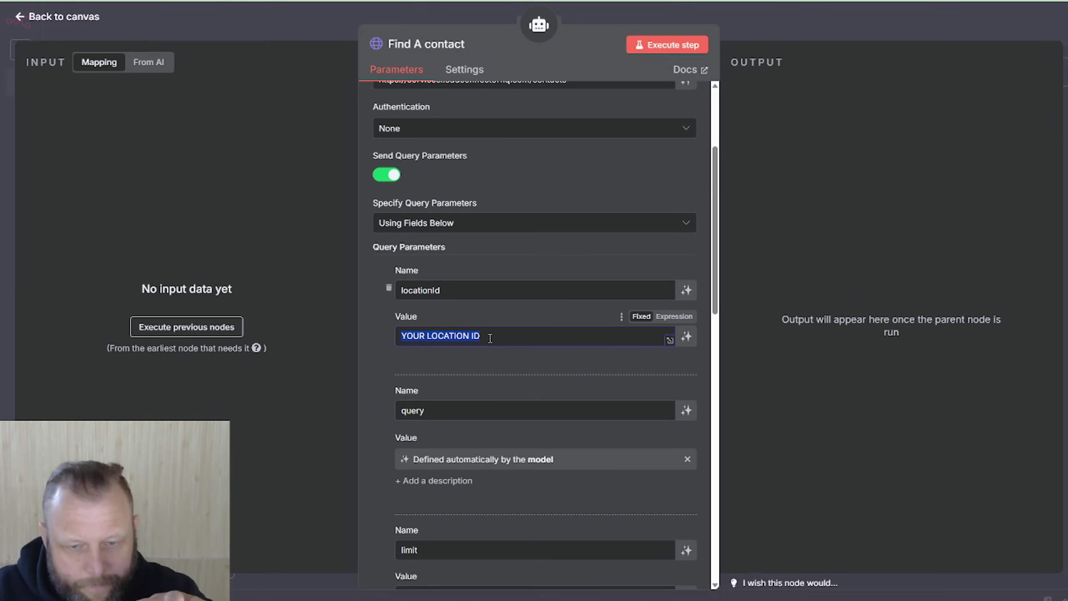
# Step: Delete the extra T so the Authorization header reads 'Bearer YOUR PIT', then close the tool
pyautogui.scroll(-3, 502, 295)
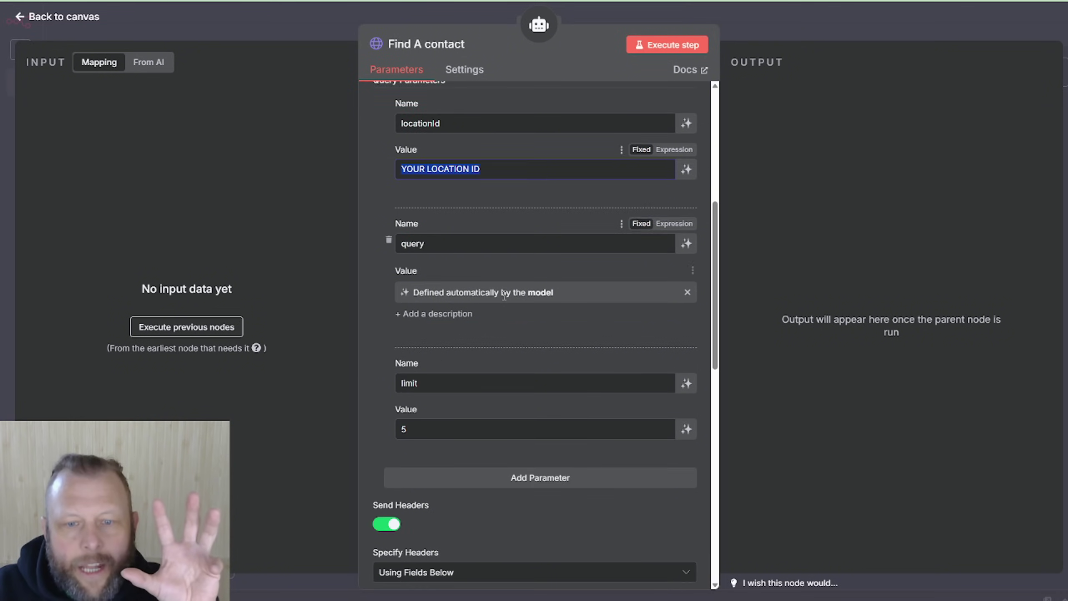
pyautogui.scroll(-6, 504, 297)
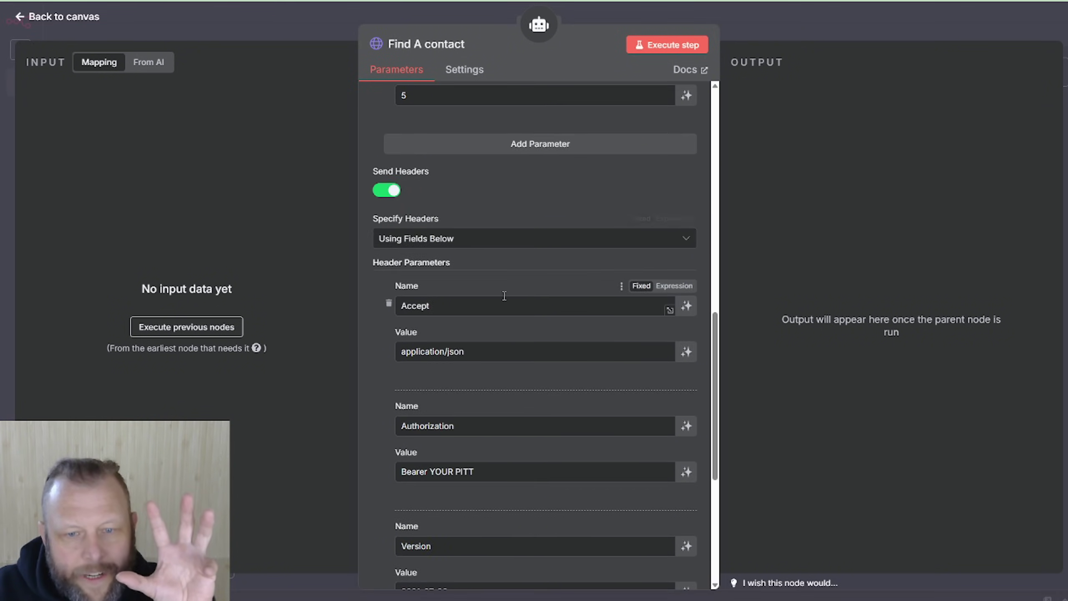
pyautogui.scroll(-1, 504, 296)
pyautogui.click(422, 414)
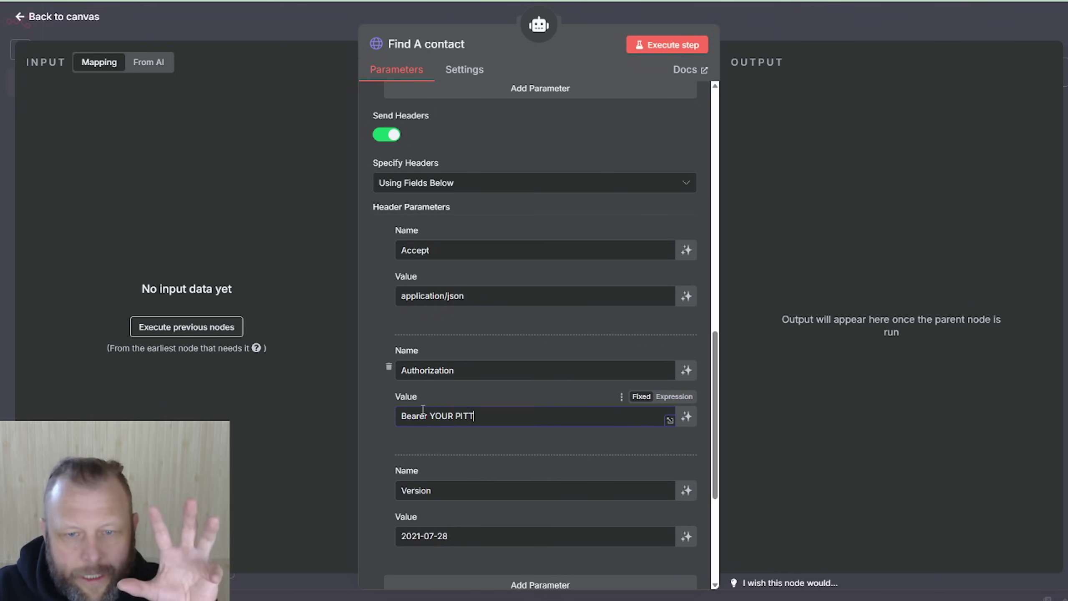
pyautogui.press('BackSpace')
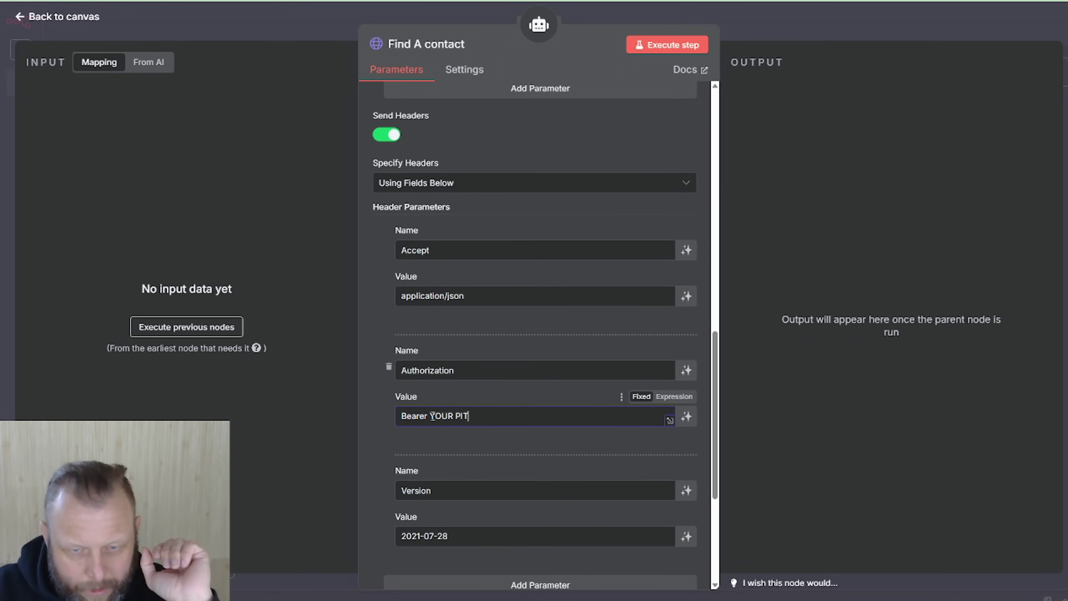
pyautogui.moveTo(433, 416); pyautogui.dragTo(516, 405)
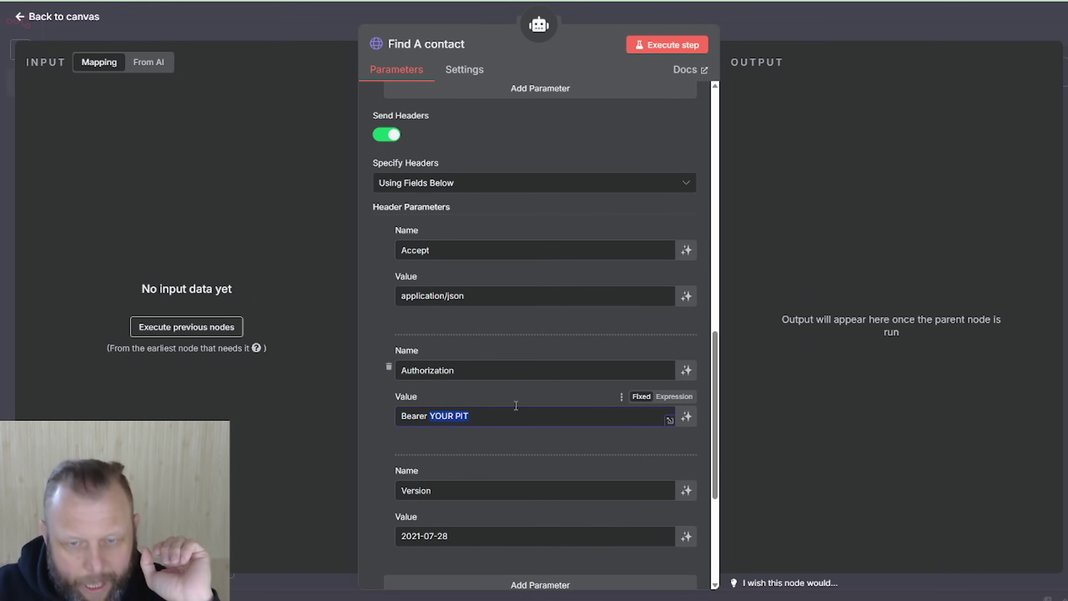
pyautogui.click(773, 26)
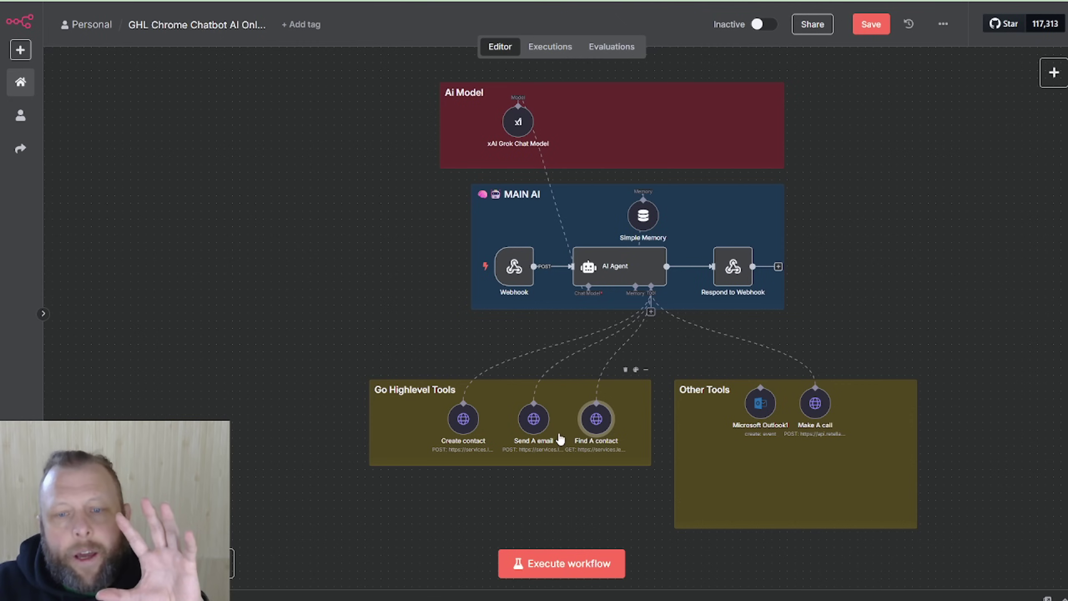
pyautogui.doubleClick(531, 419)
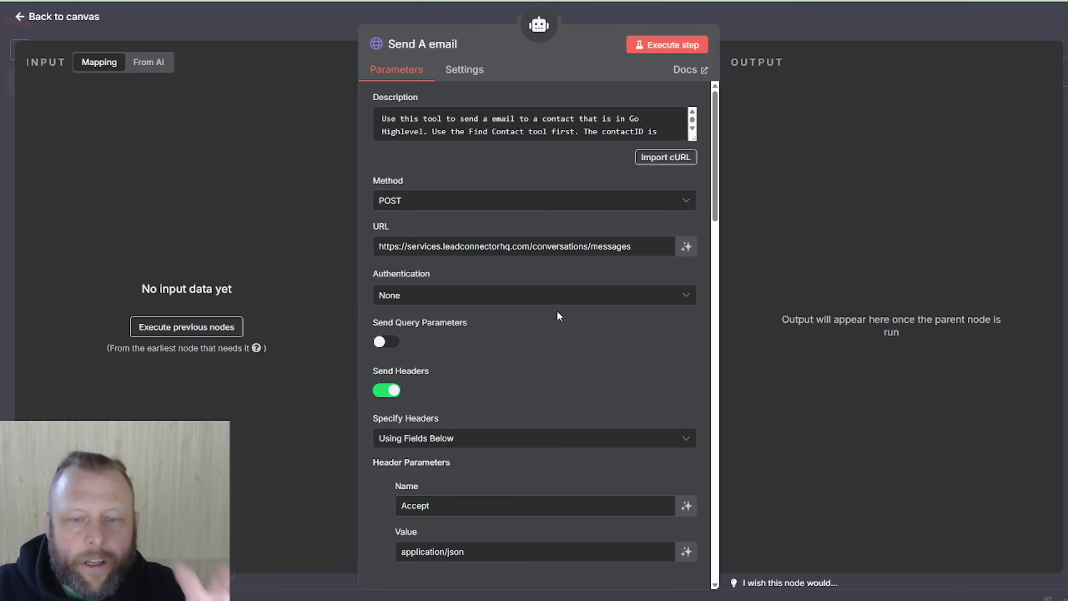
pyautogui.scroll(-4, 557, 311)
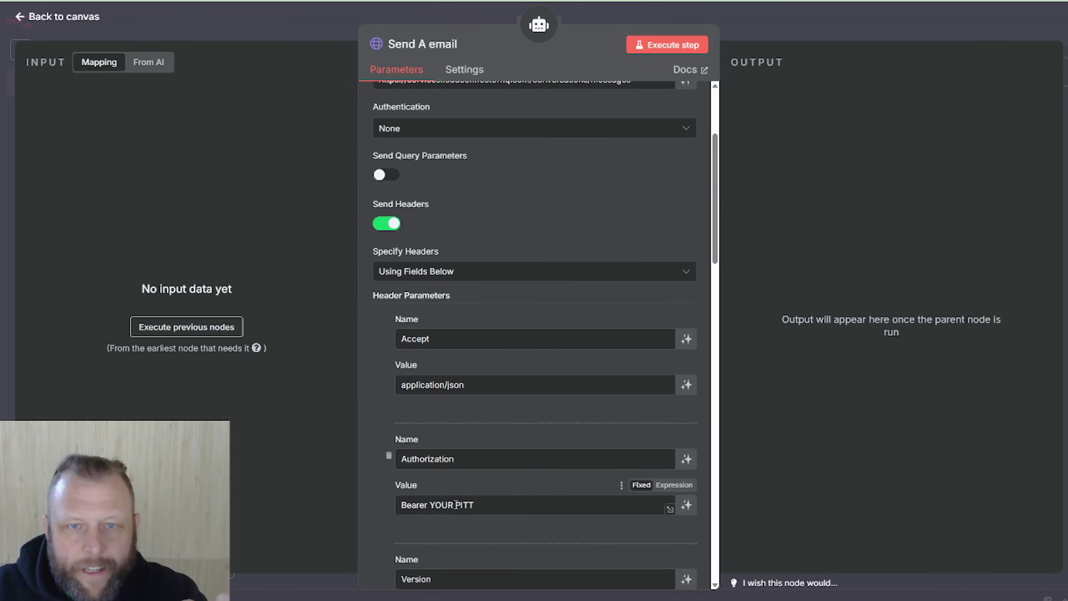
pyautogui.scroll(-15, 547, 438)
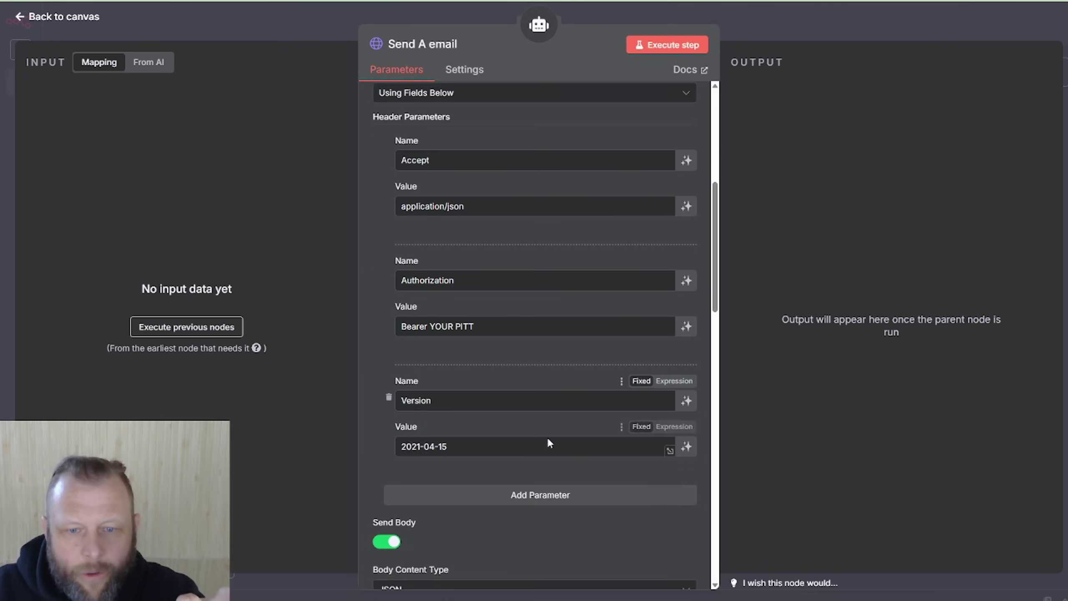
pyautogui.scroll(-3, 547, 436)
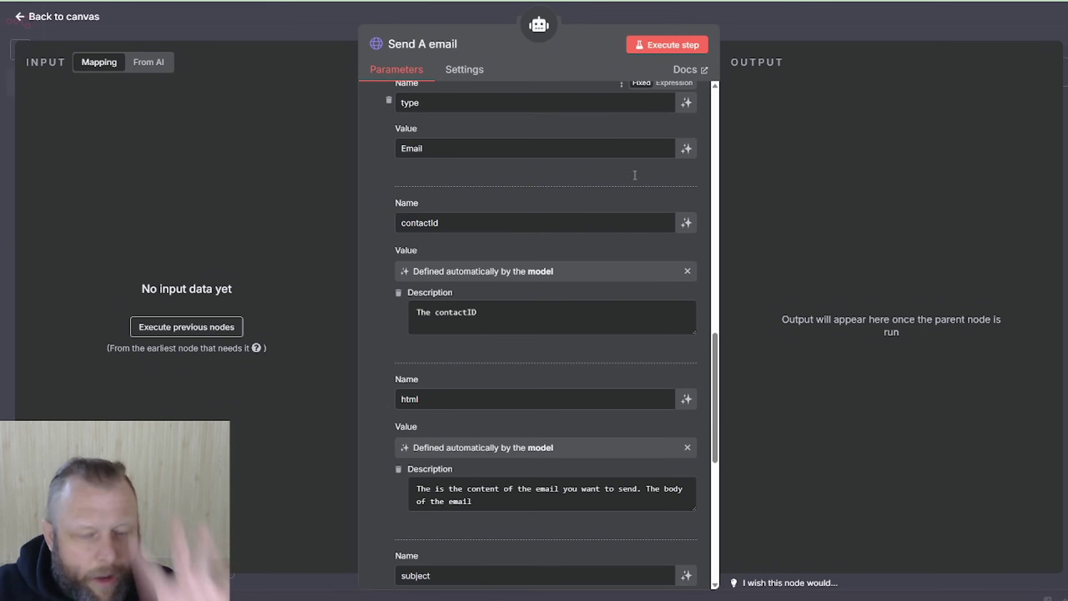
pyautogui.click(793, 24)
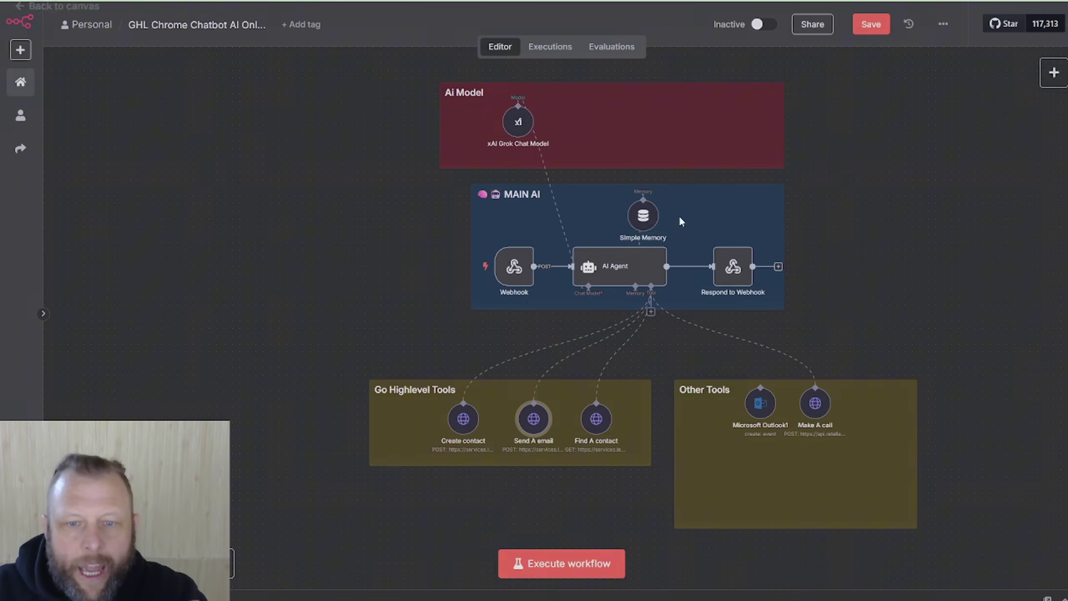
pyautogui.doubleClick(464, 418)
pyautogui.scroll(-4, 520, 153)
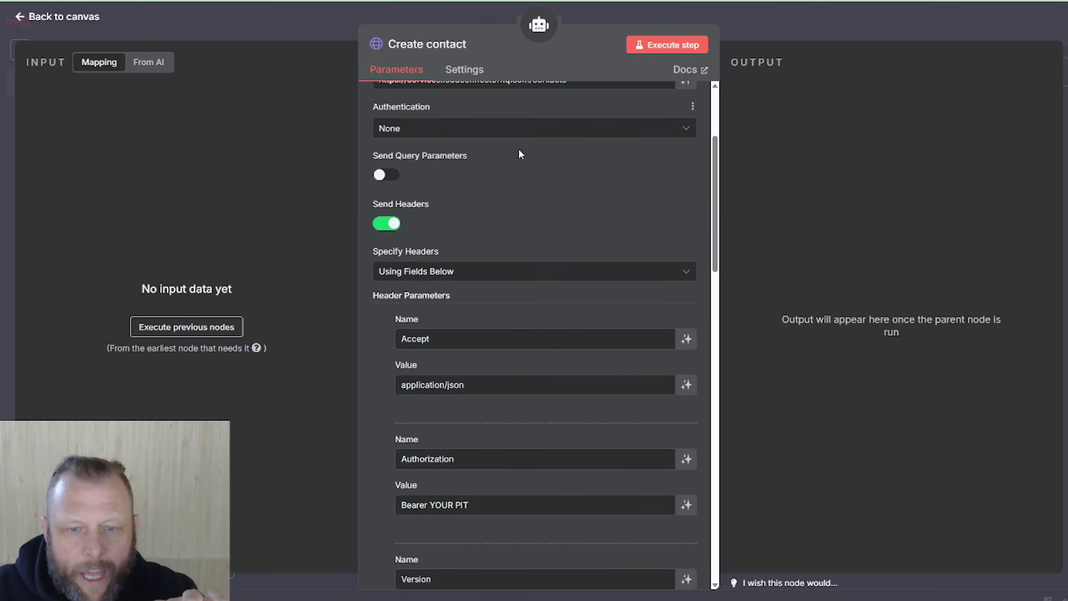
pyautogui.scroll(-2, 525, 243)
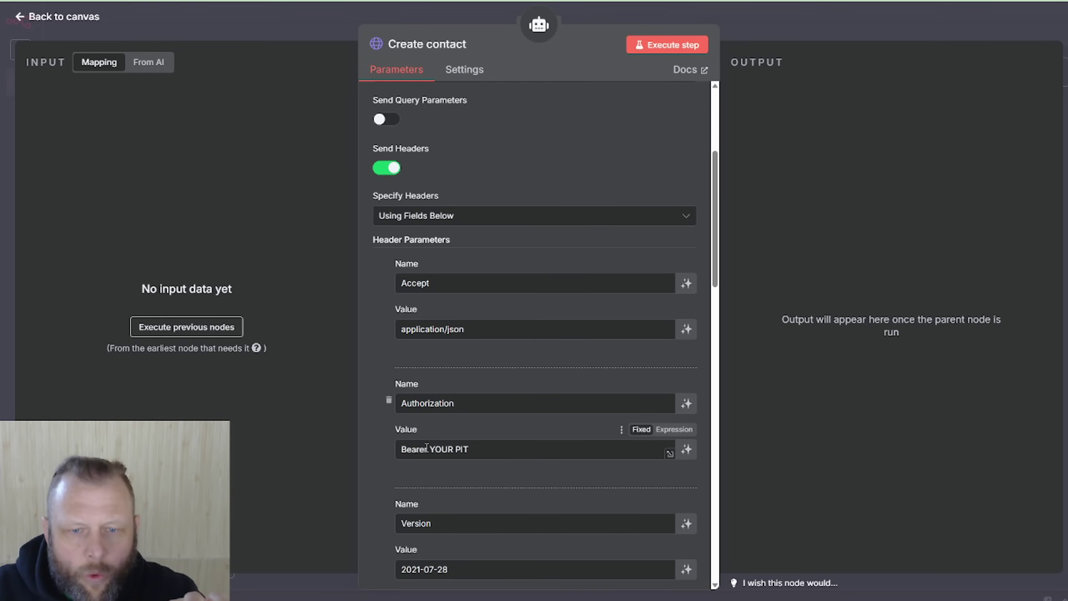
pyautogui.scroll(-10, 434, 445)
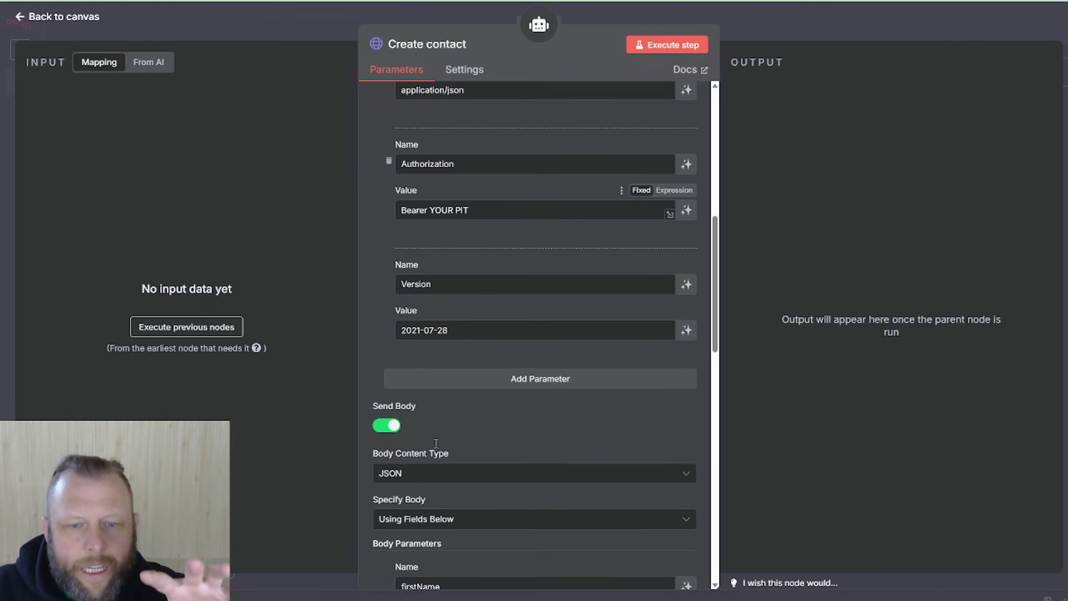
pyautogui.scroll(-11, 452, 427)
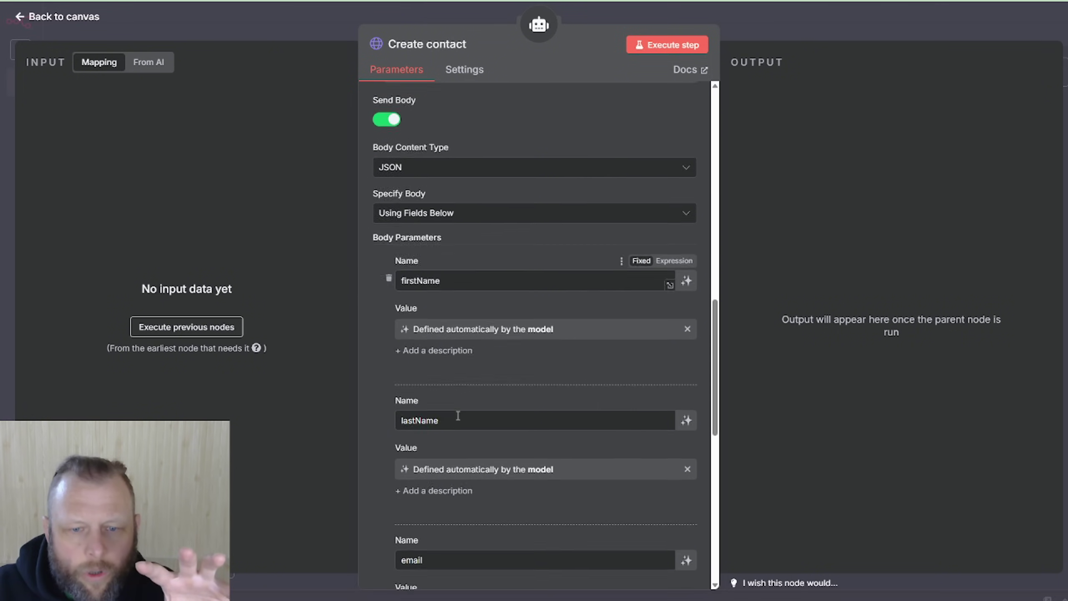
pyautogui.scroll(-3, 458, 415)
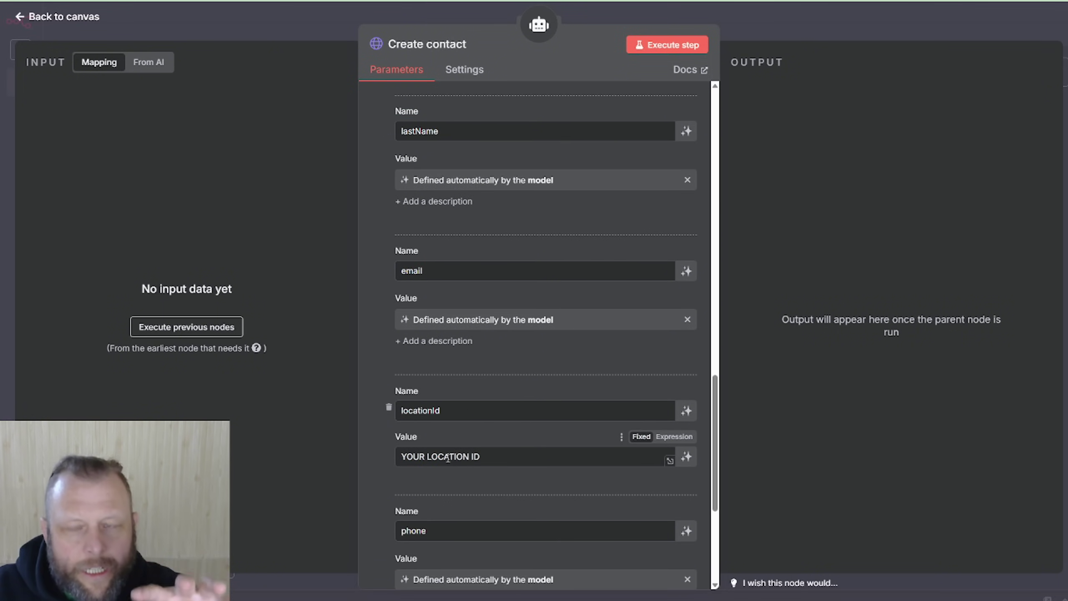
pyautogui.click(810, 32)
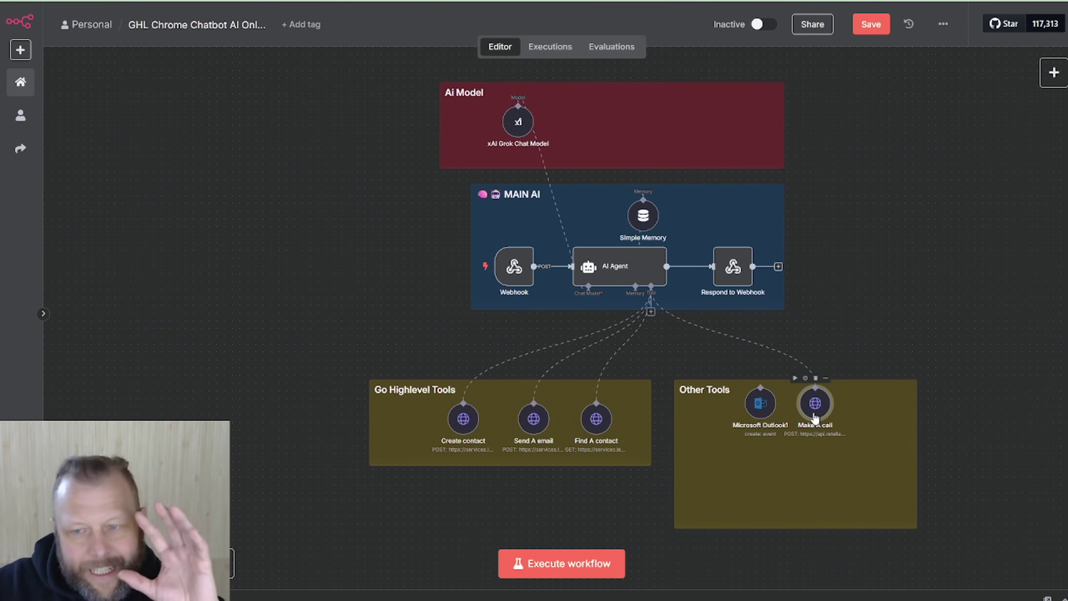
pyautogui.doubleClick(814, 404)
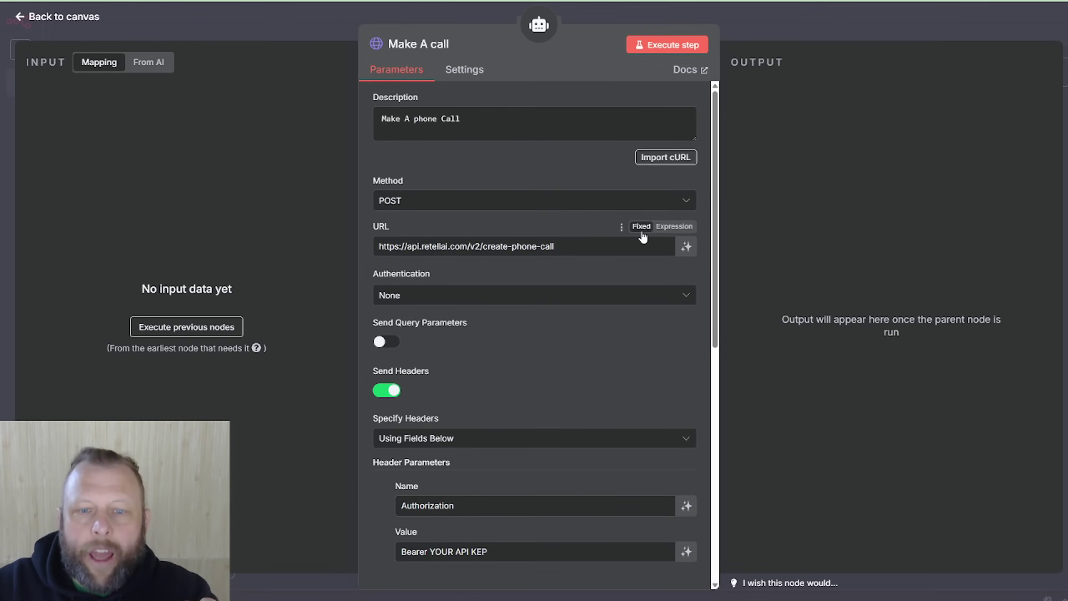
pyautogui.scroll(-1, 641, 237)
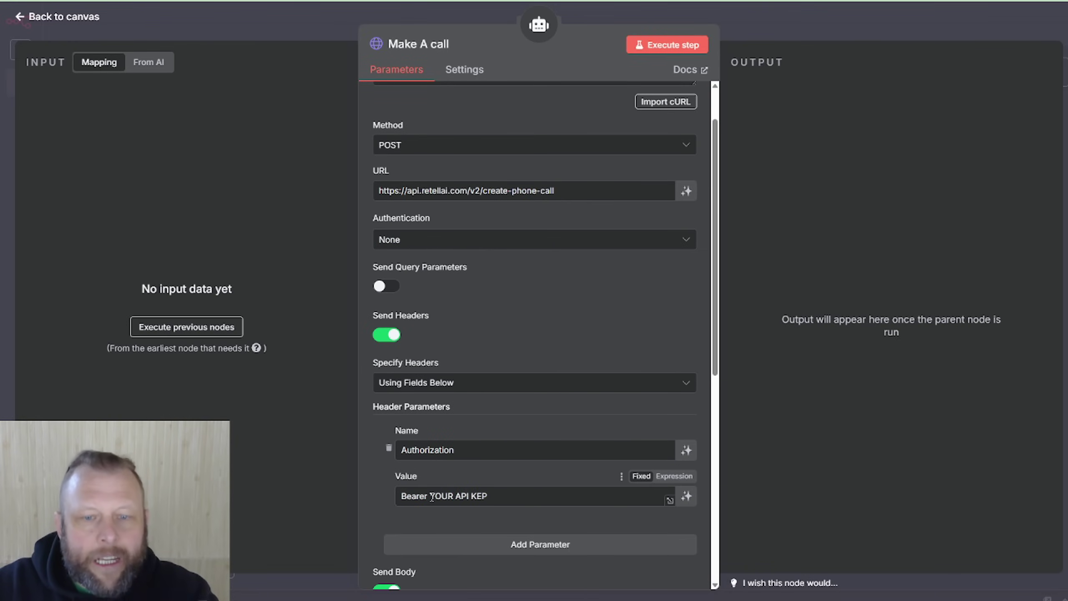
pyautogui.moveTo(443, 497); pyautogui.dragTo(491, 497)
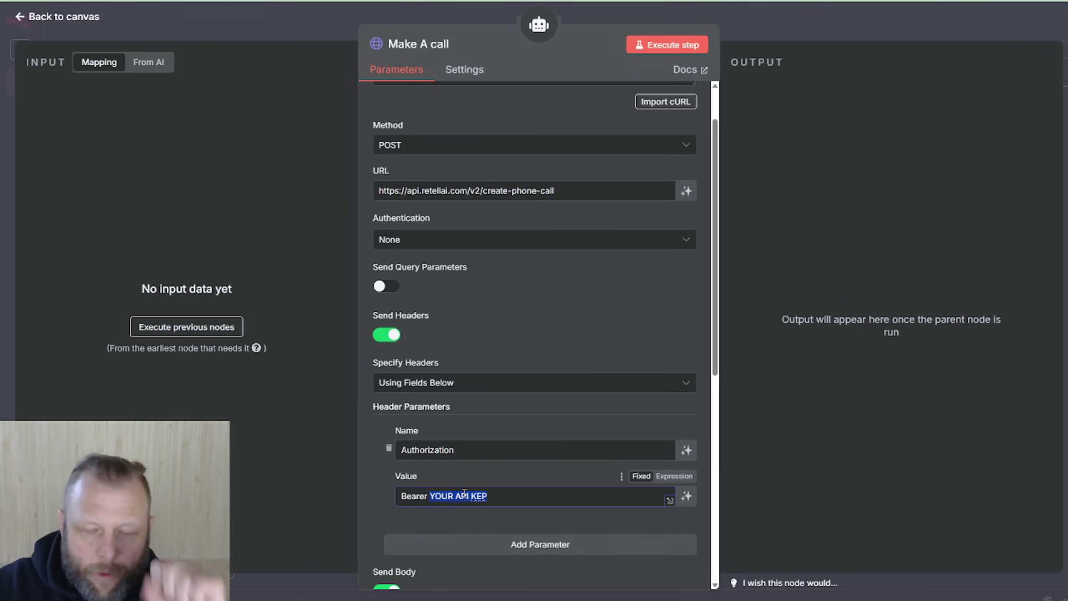
pyautogui.scroll(-7, 536, 484)
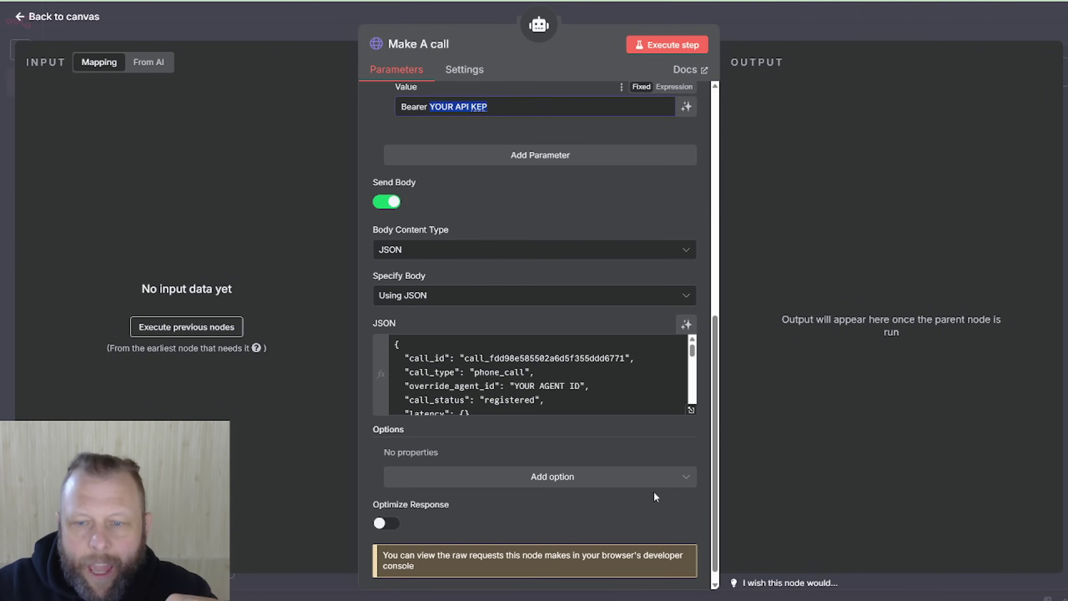
pyautogui.click(691, 410)
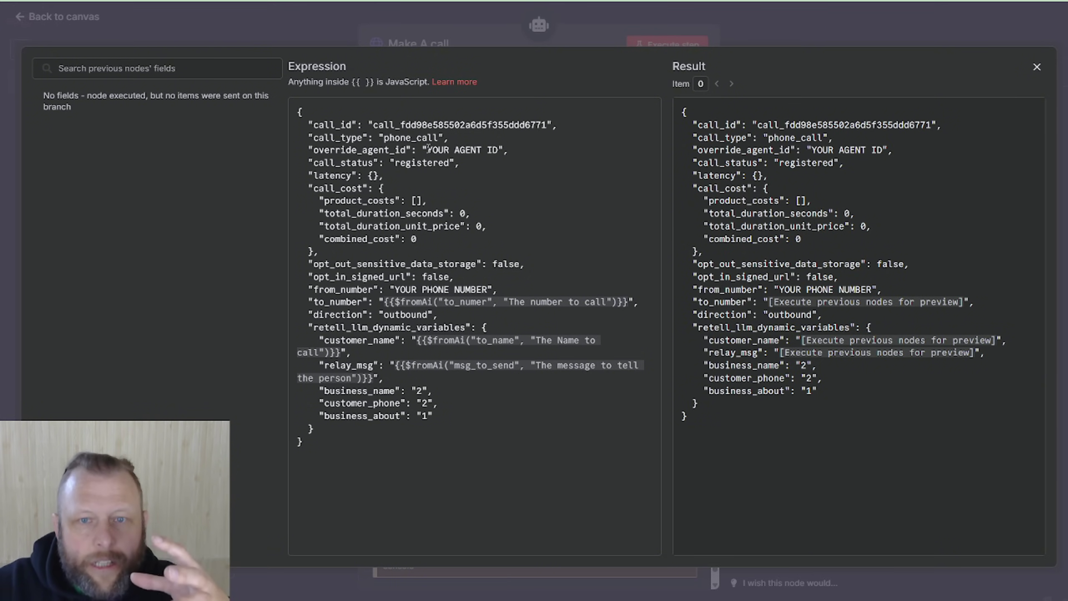
pyautogui.moveTo(428, 147); pyautogui.dragTo(483, 147)
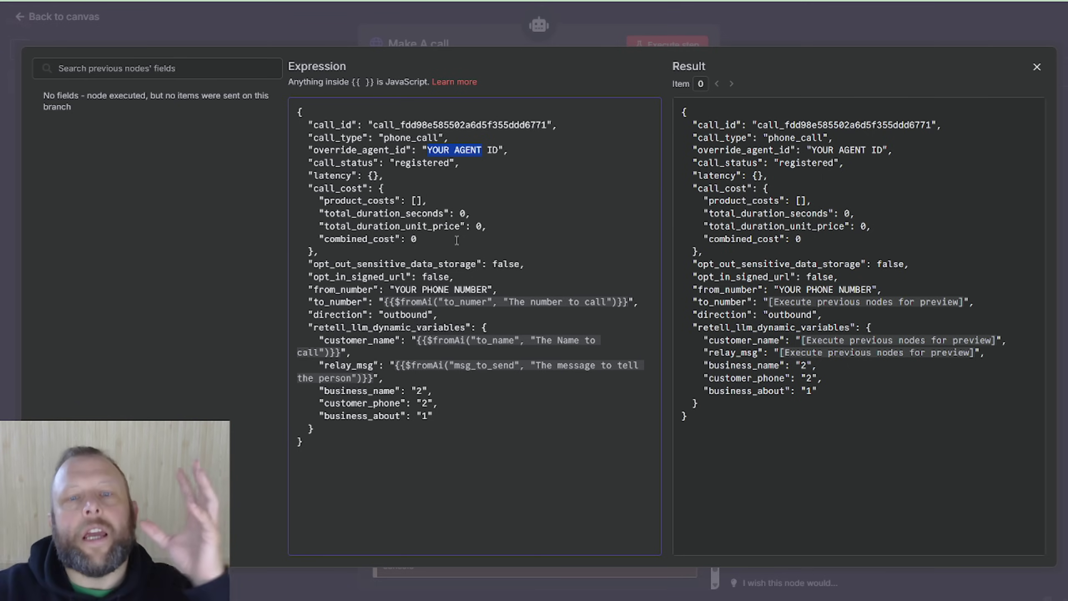
pyautogui.moveTo(394, 291); pyautogui.dragTo(474, 288)
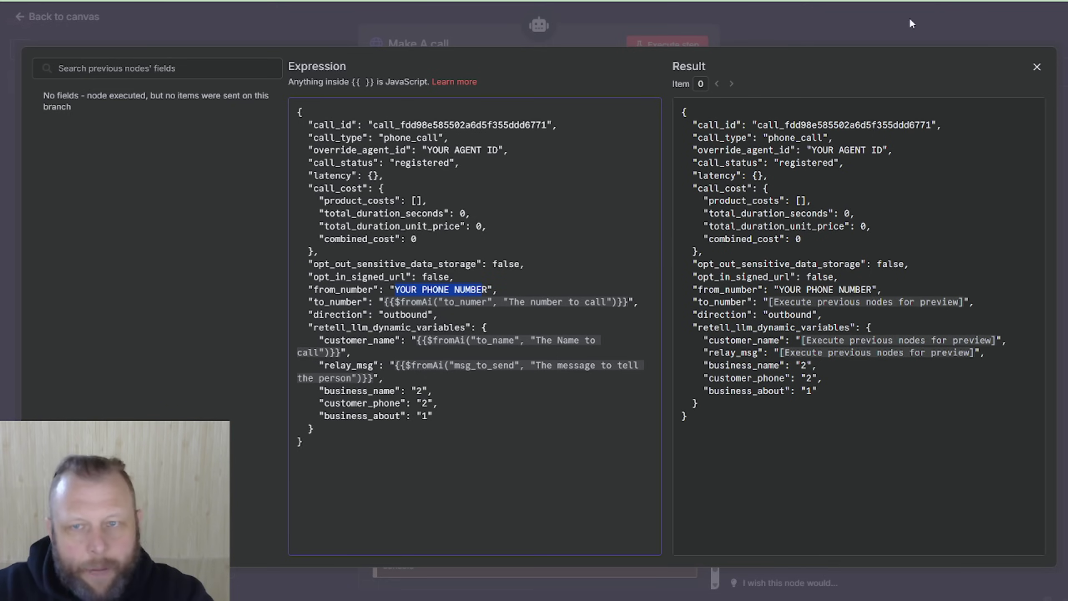
pyautogui.click(863, 28)
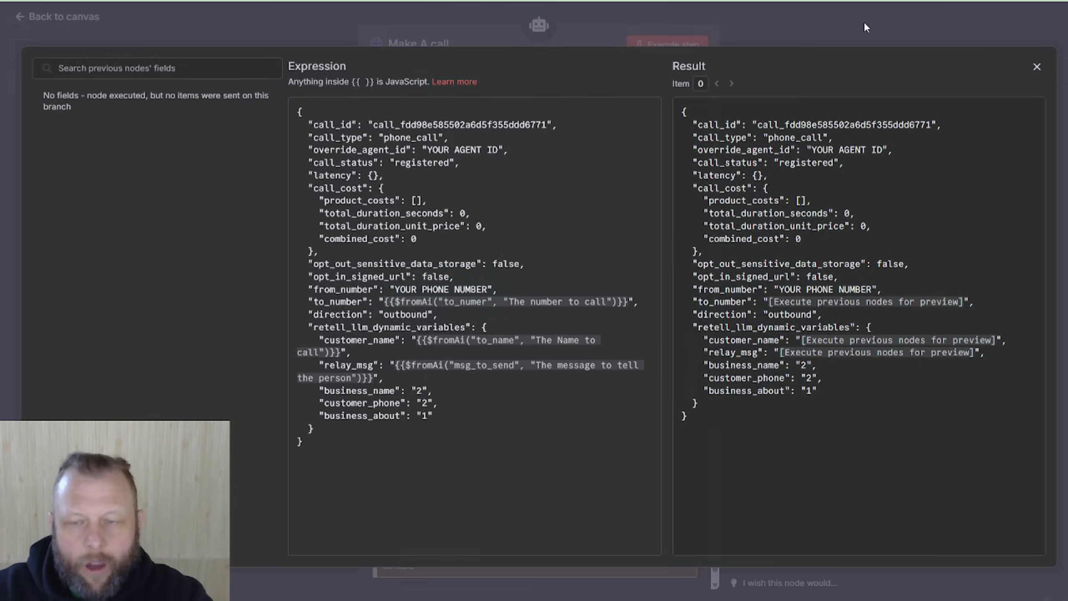
pyautogui.click(863, 27)
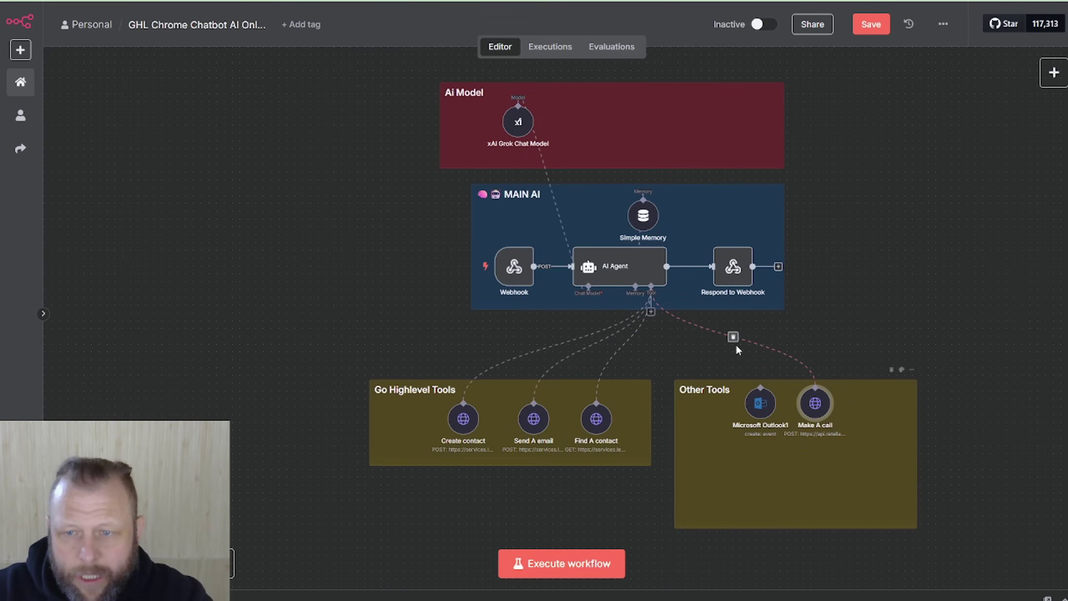
# Step: Disconnect the Make A call tool from the agent and bring the chromeman v3 folder over n8n
pyautogui.click(733, 339)
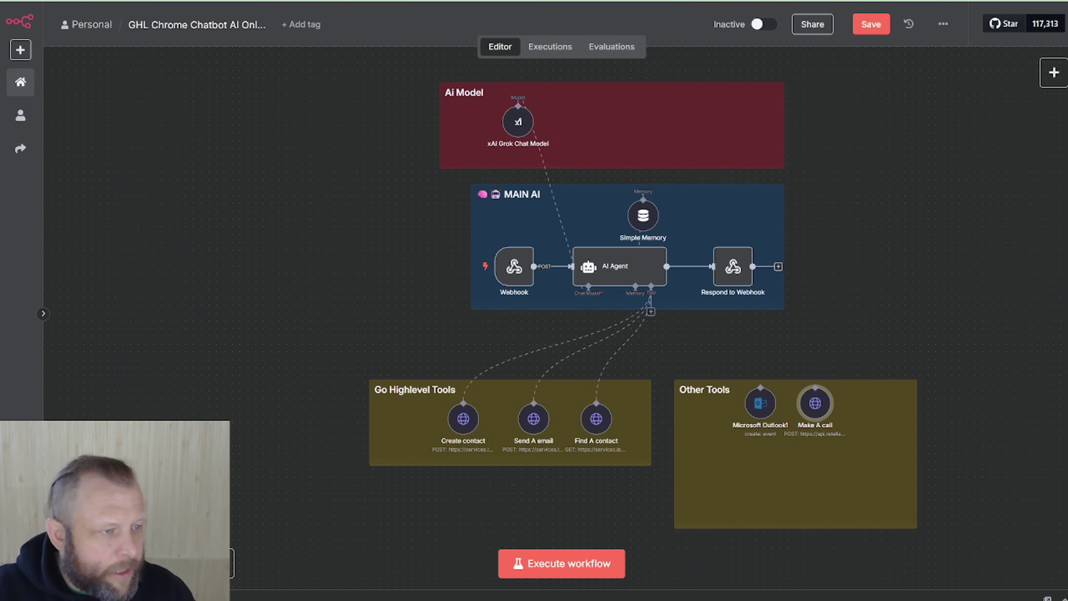
pyautogui.hotkey('alt', 'Tab')
pyautogui.moveTo(609, 134); pyautogui.dragTo(584, 146)
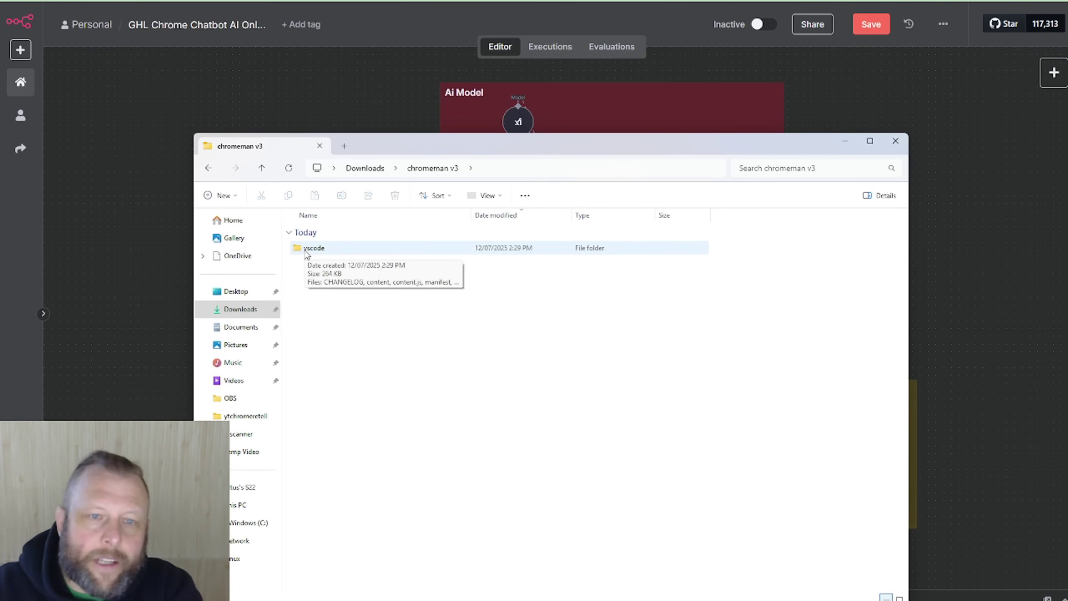
# Step: Drag the vscode folder onto Chrome's Manage extensions page to install Chat Bubble Extension 2.2.0
pyautogui.moveTo(587, 148); pyautogui.dragTo(0, 110)
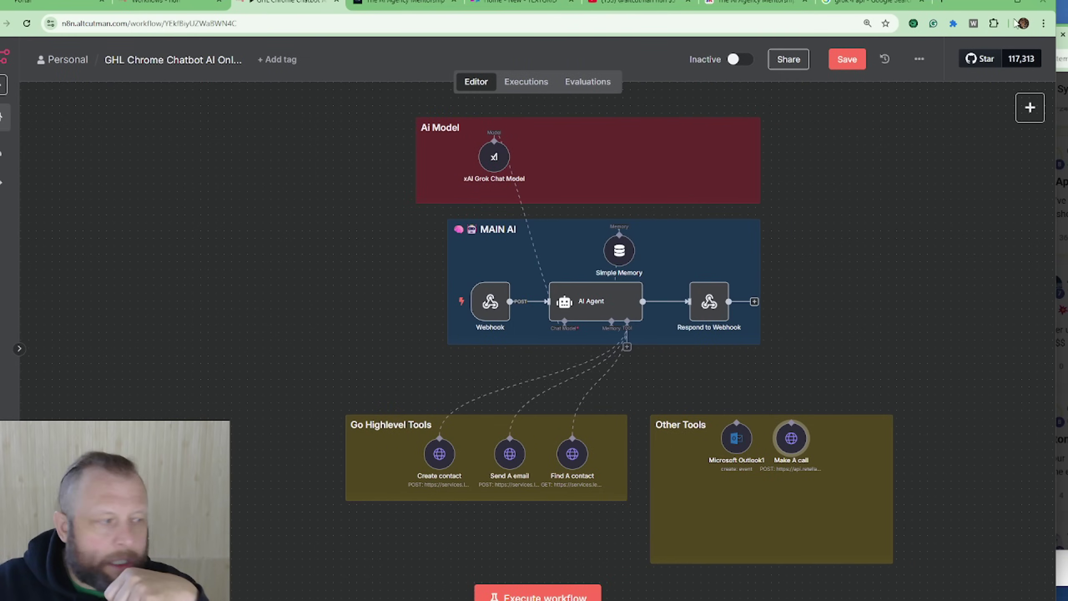
pyautogui.click(942, 3)
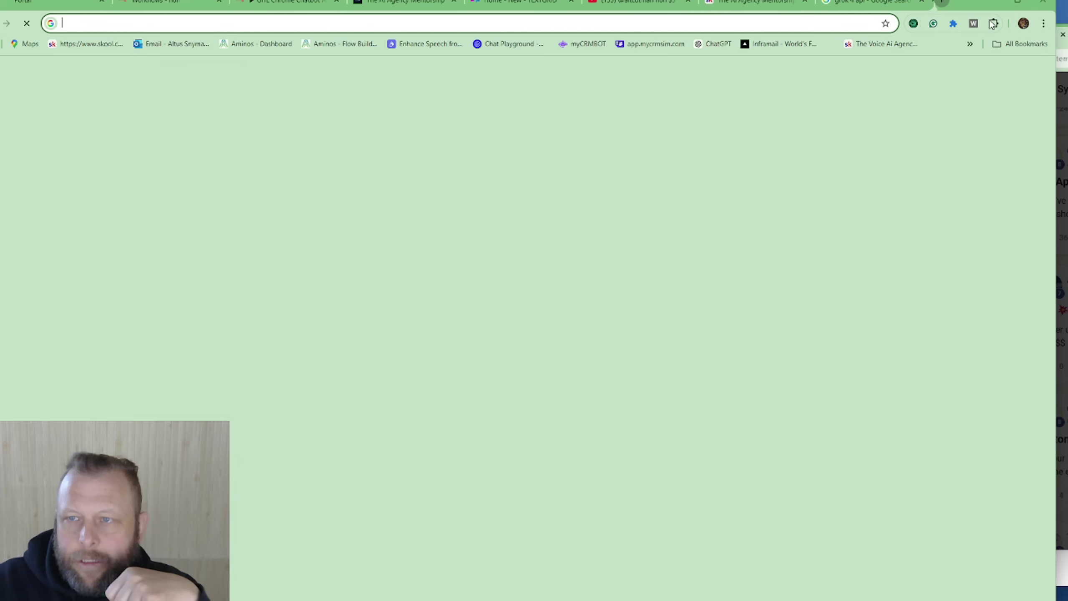
pyautogui.click(993, 24)
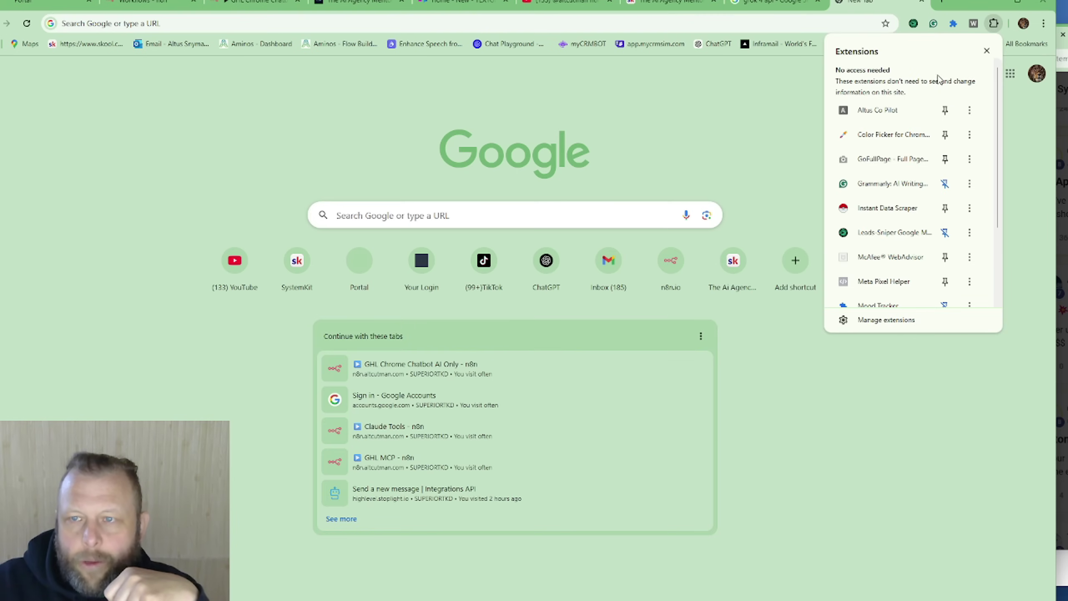
pyautogui.scroll(-3, 940, 139)
pyautogui.click(881, 322)
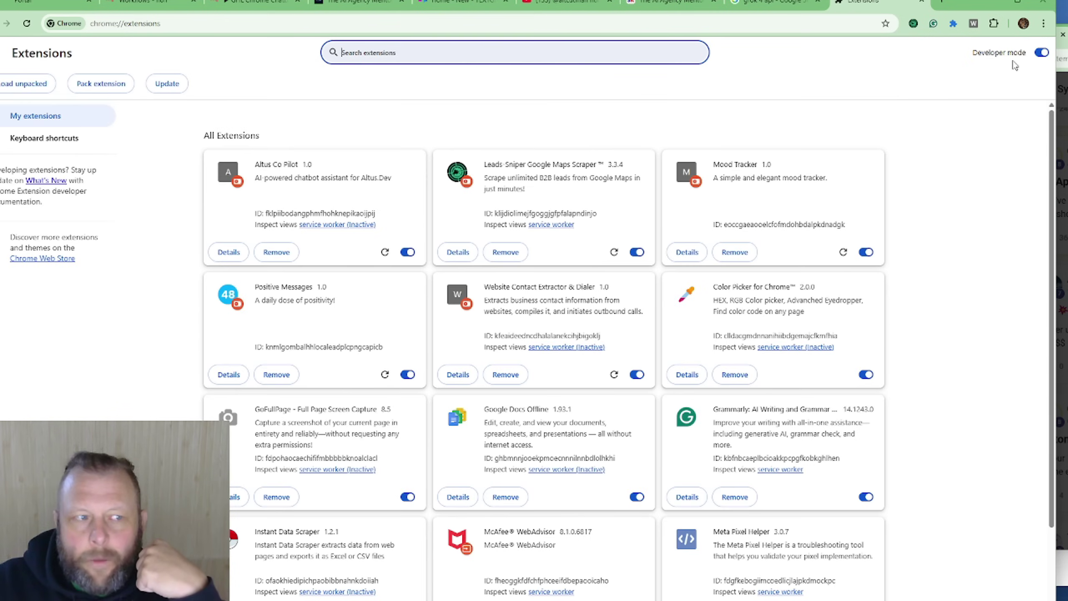
pyautogui.click(1, 253)
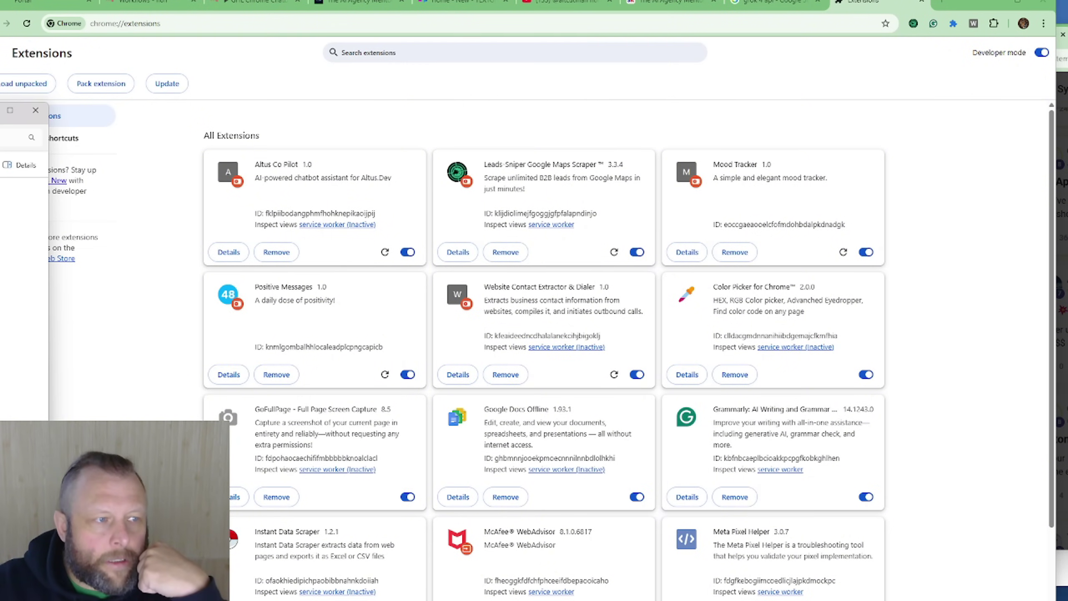
pyautogui.moveTo(1, 113); pyautogui.dragTo(195, 124)
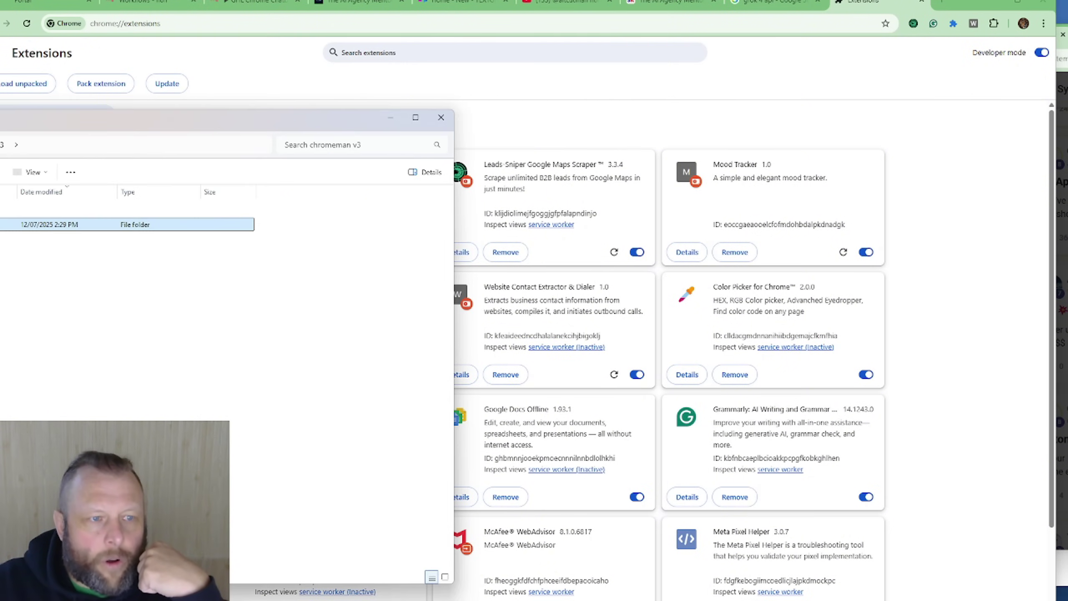
pyautogui.moveTo(63, 224); pyautogui.dragTo(555, 238)
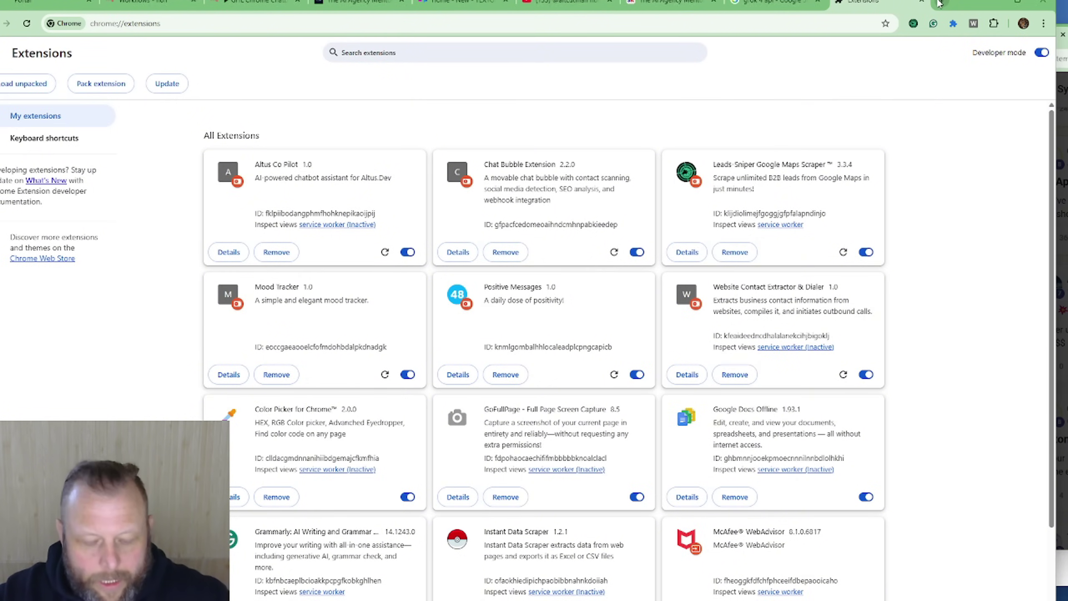
# Step: Refresh the AI Agency Mentorship page to clear the old chat, then go back to the 'GHL Chrome Chatbot' n8n tab
pyautogui.click(939, 4)
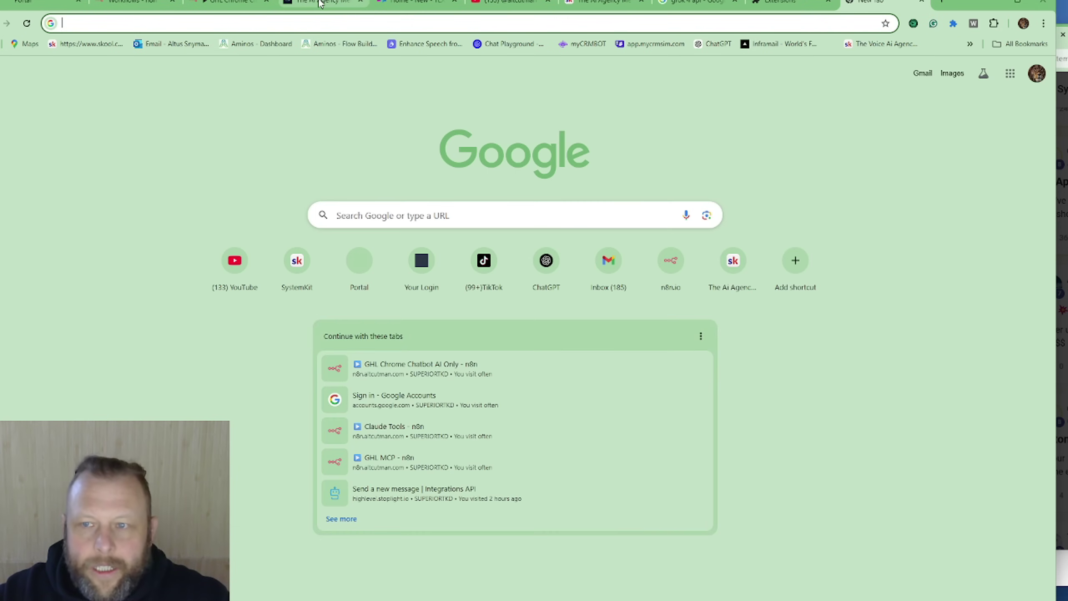
pyautogui.click(320, 3)
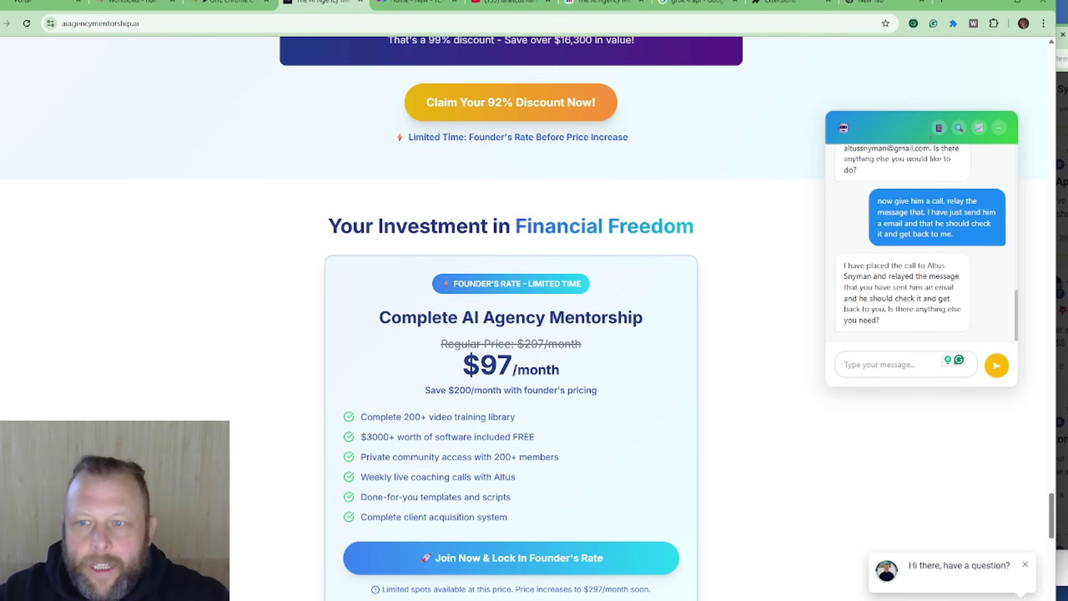
pyautogui.click(26, 23)
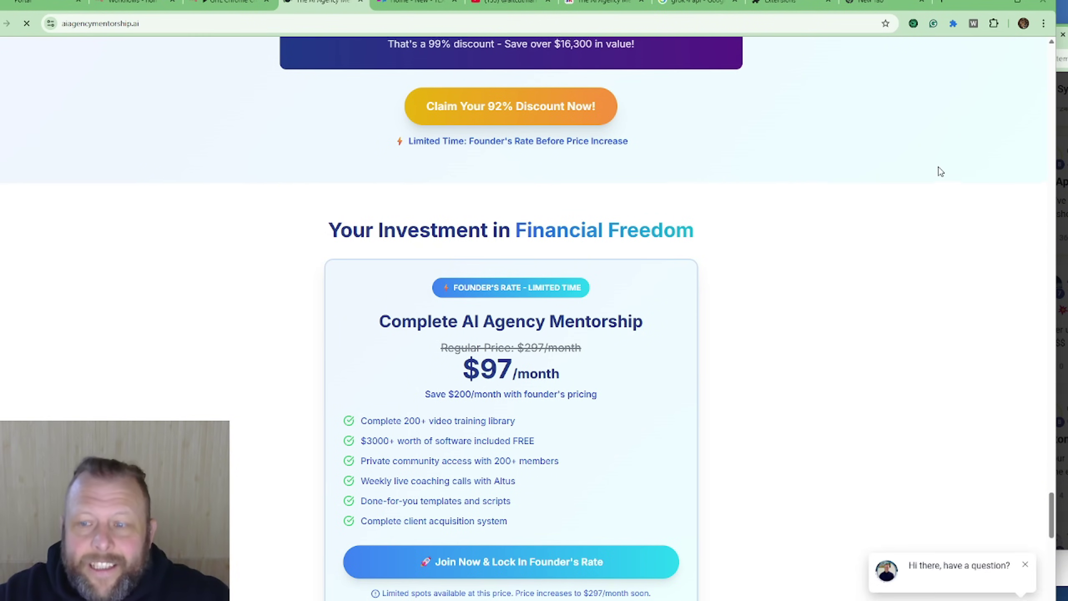
pyautogui.scroll(18, 941, 172)
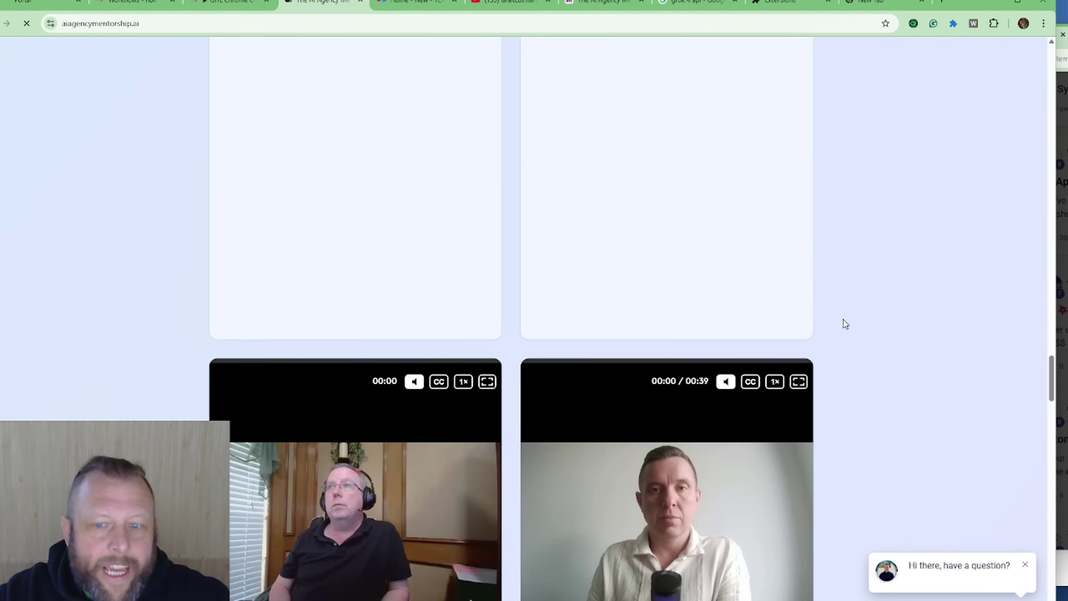
pyautogui.scroll(3, 938, 353)
pyautogui.scroll(15, 910, 316)
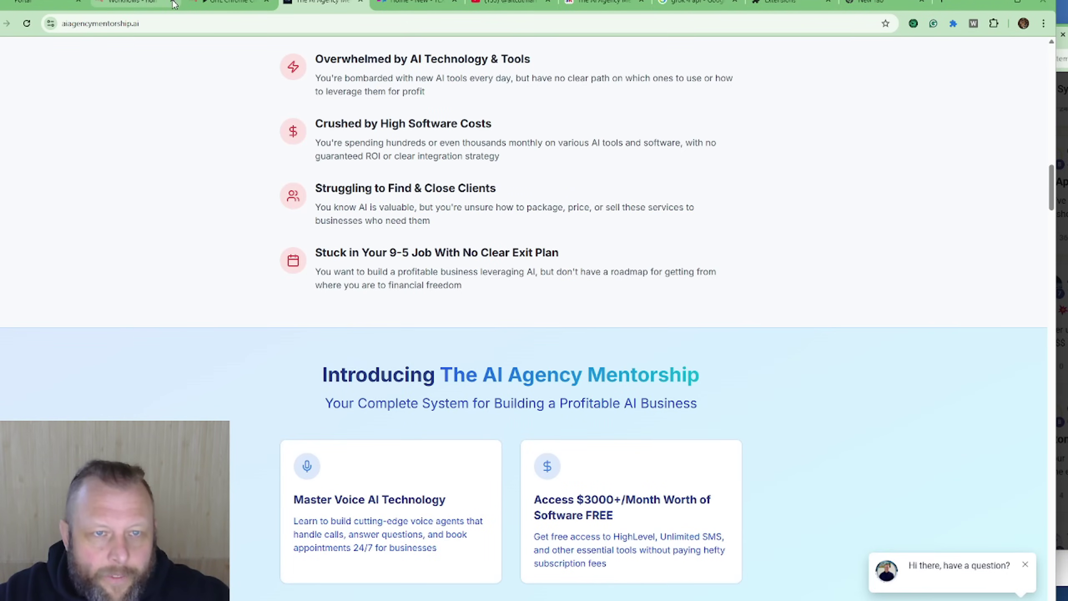
pyautogui.click(216, 5)
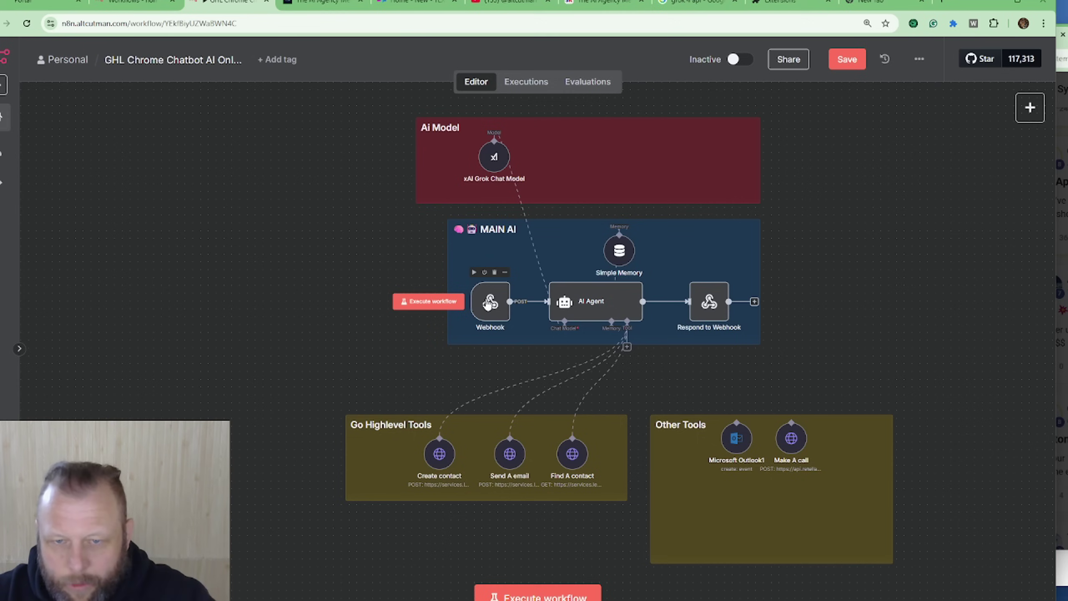
pyautogui.doubleClick(489, 303)
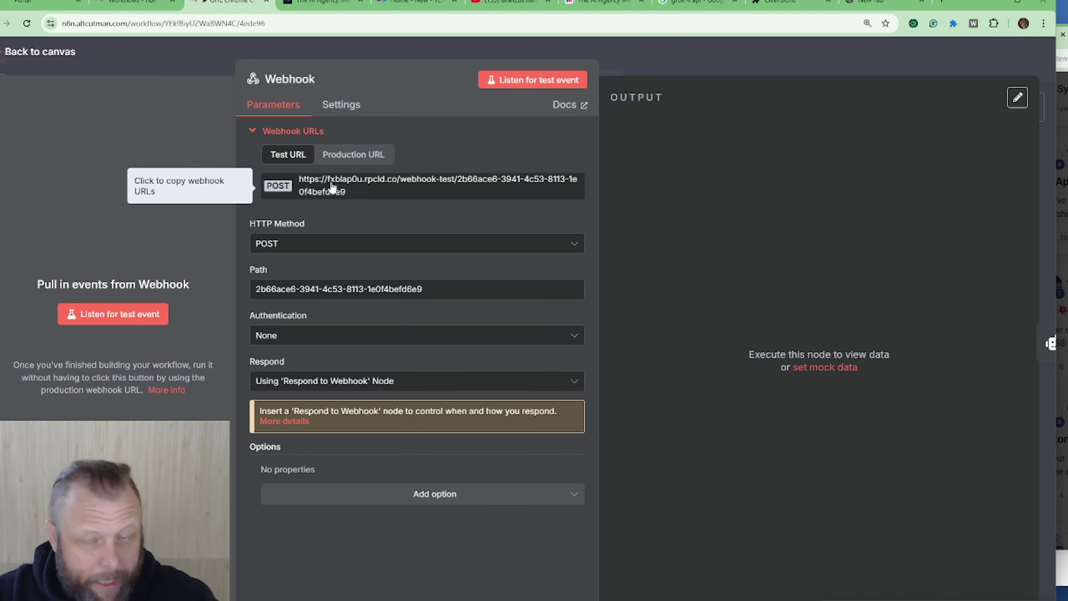
pyautogui.click(720, 72)
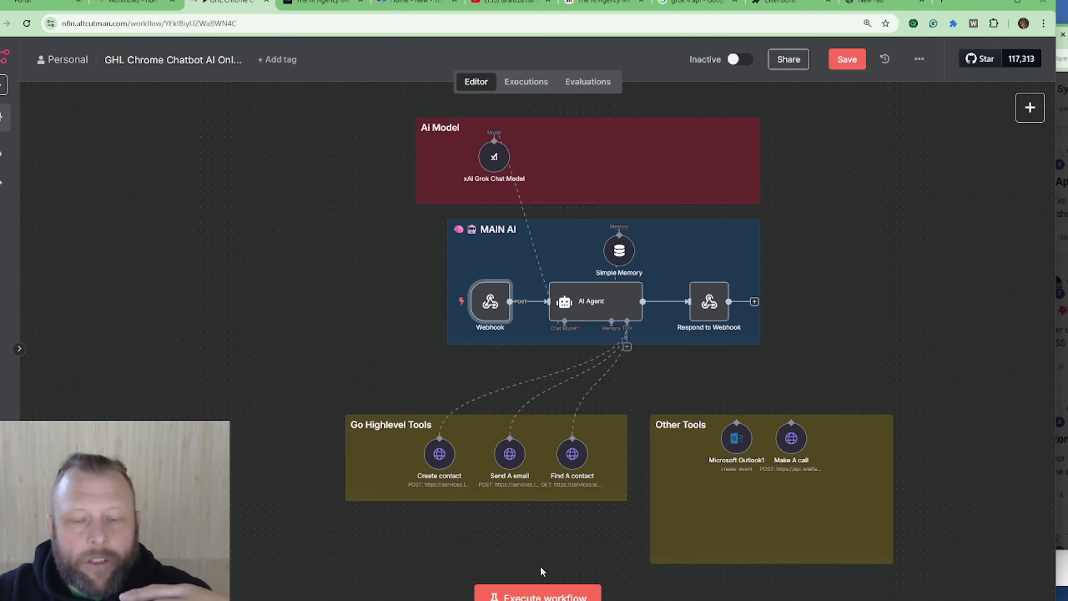
pyautogui.doubleClick(491, 310)
pyautogui.click(372, 158)
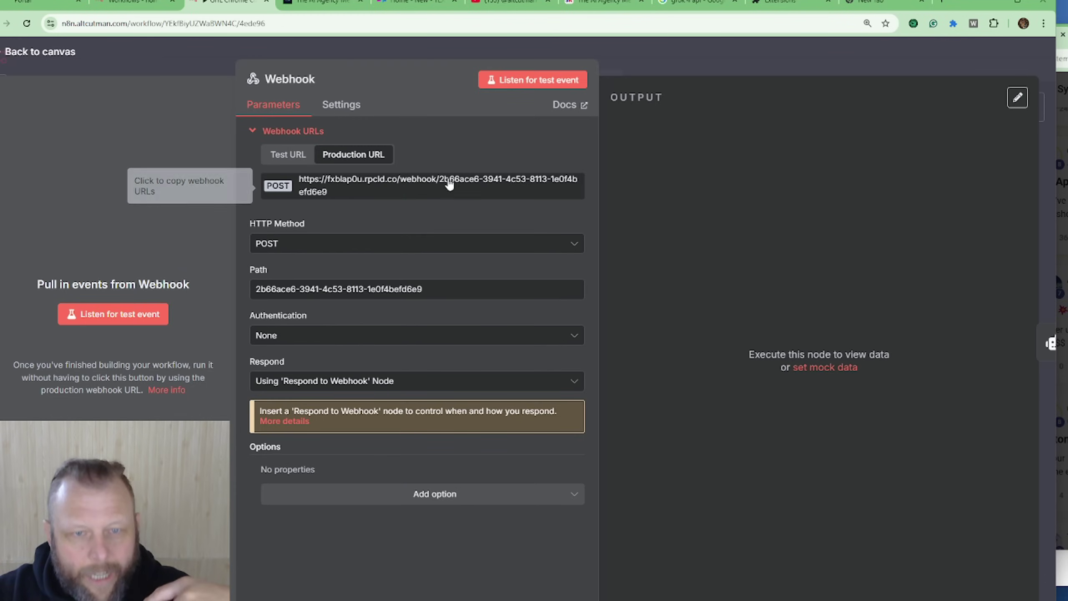
pyautogui.click(749, 63)
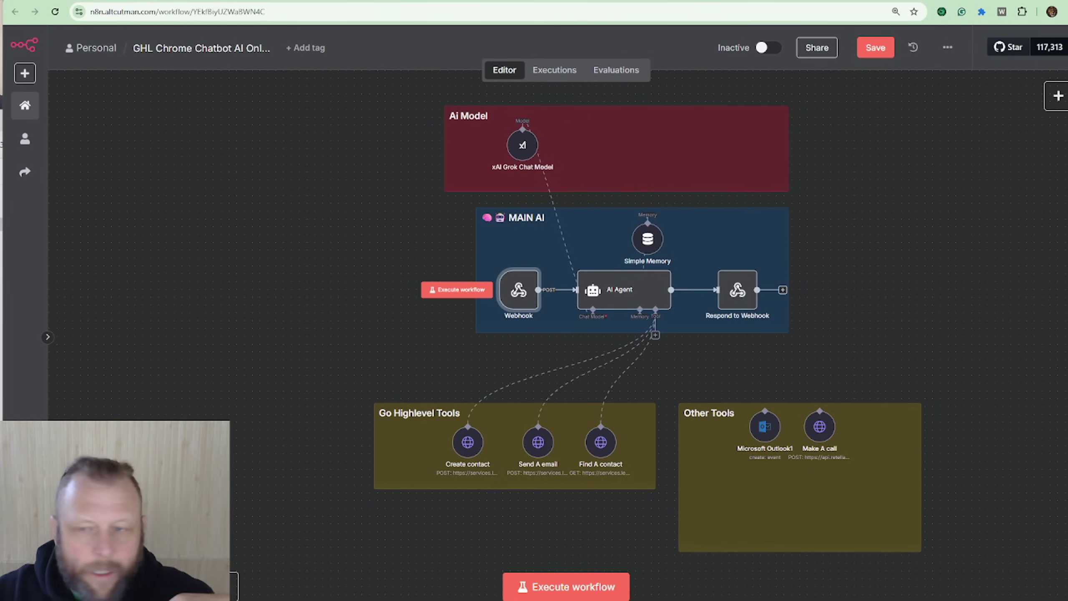
# Step: Paste the n8n webhook URL into Chat Bubble Extension on the AI Agency Mentorship page and launch the chat
pyautogui.click(1022, 12)
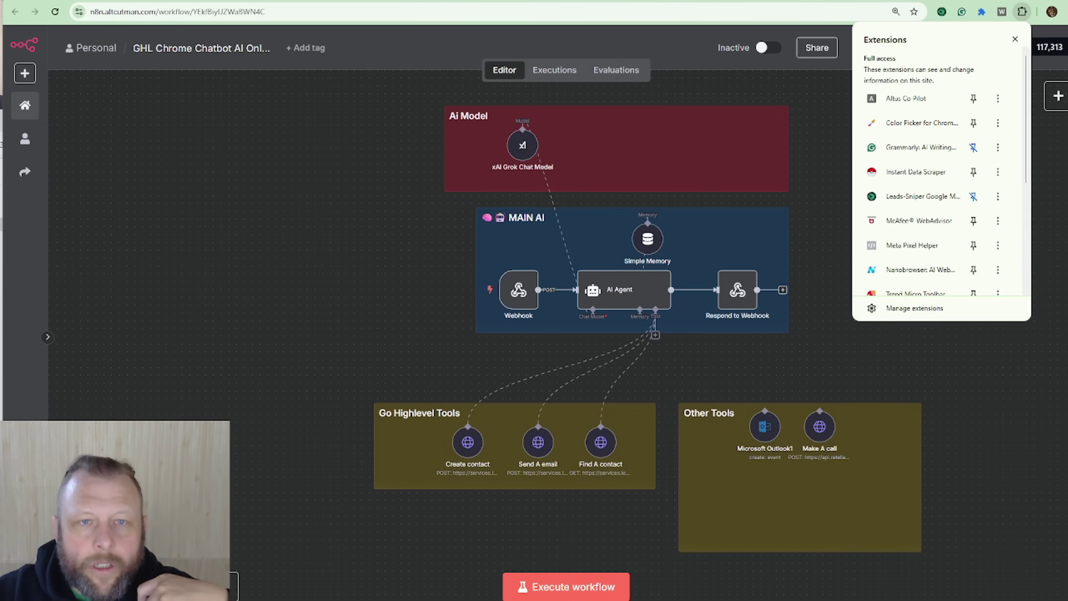
pyautogui.click(447, 2)
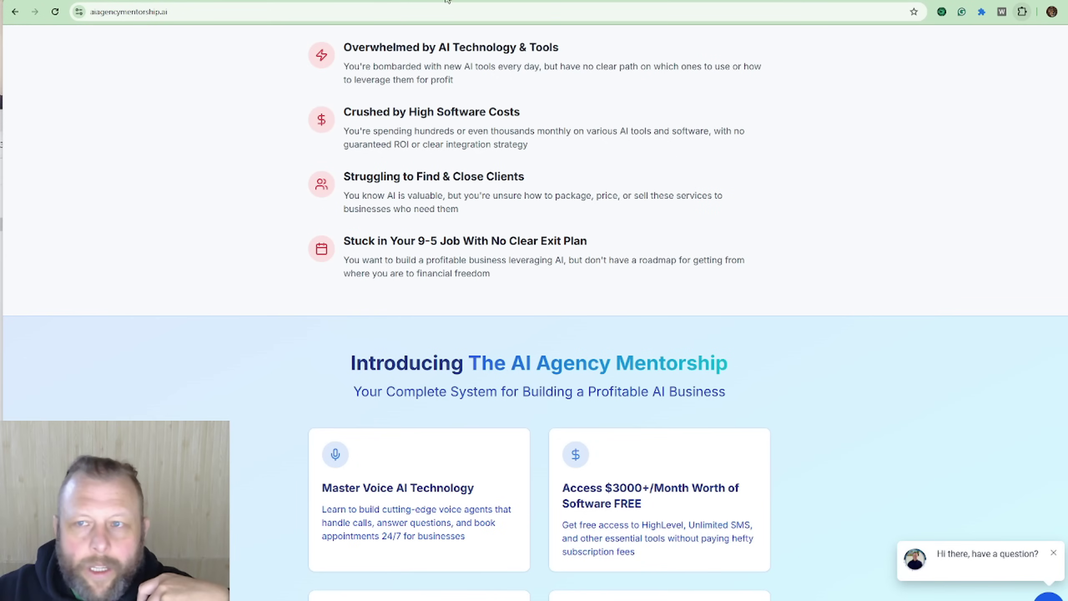
pyautogui.click(1022, 13)
pyautogui.scroll(-2, 947, 182)
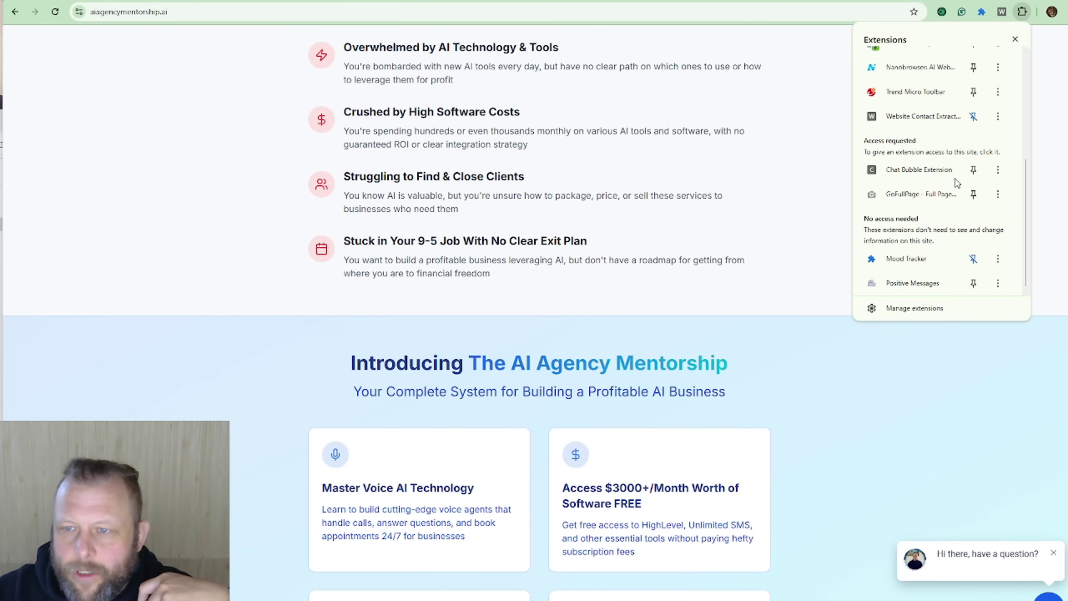
pyautogui.click(917, 172)
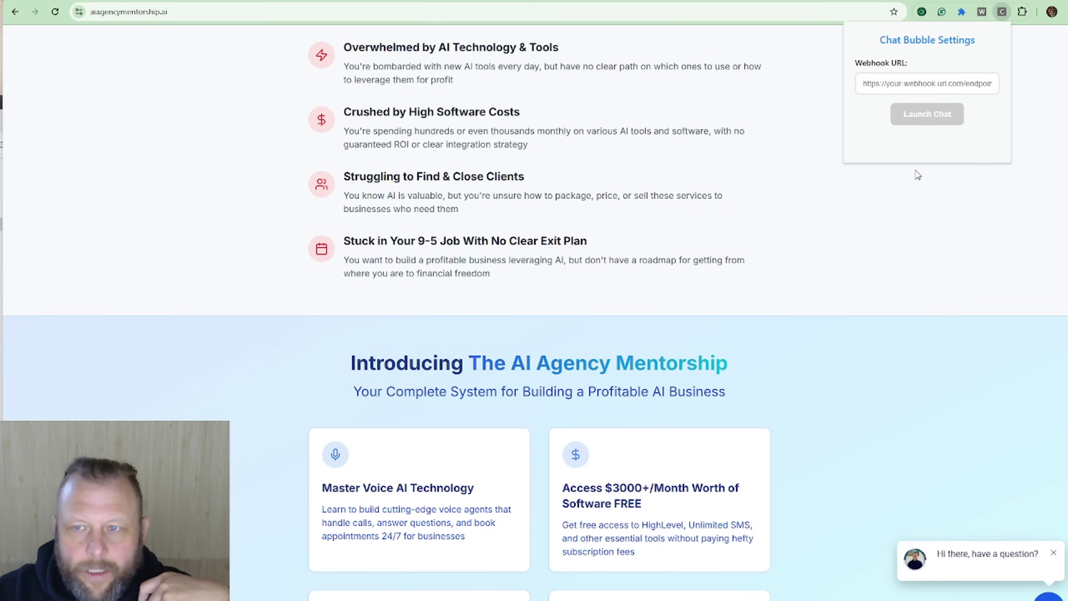
pyautogui.click(879, 84)
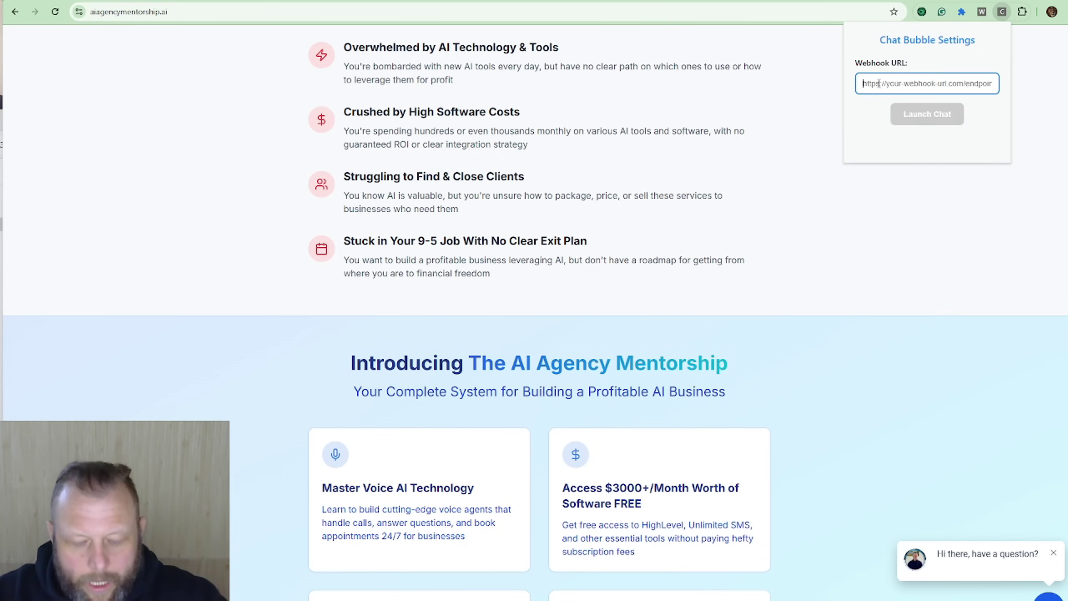
pyautogui.hotkey('ctrl', 'v')
pyautogui.click(944, 119)
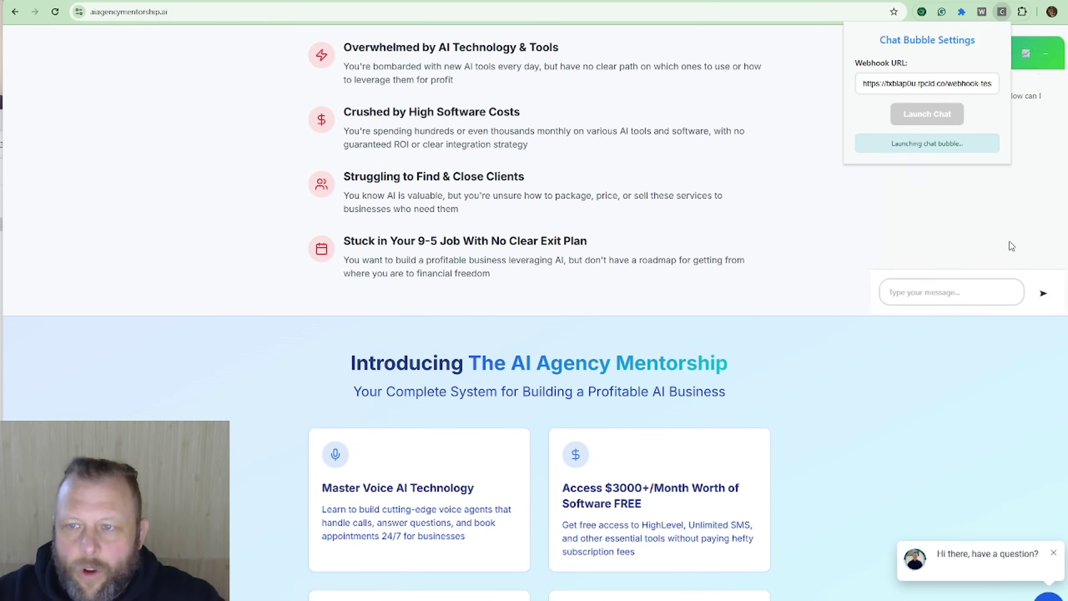
pyautogui.click(938, 242)
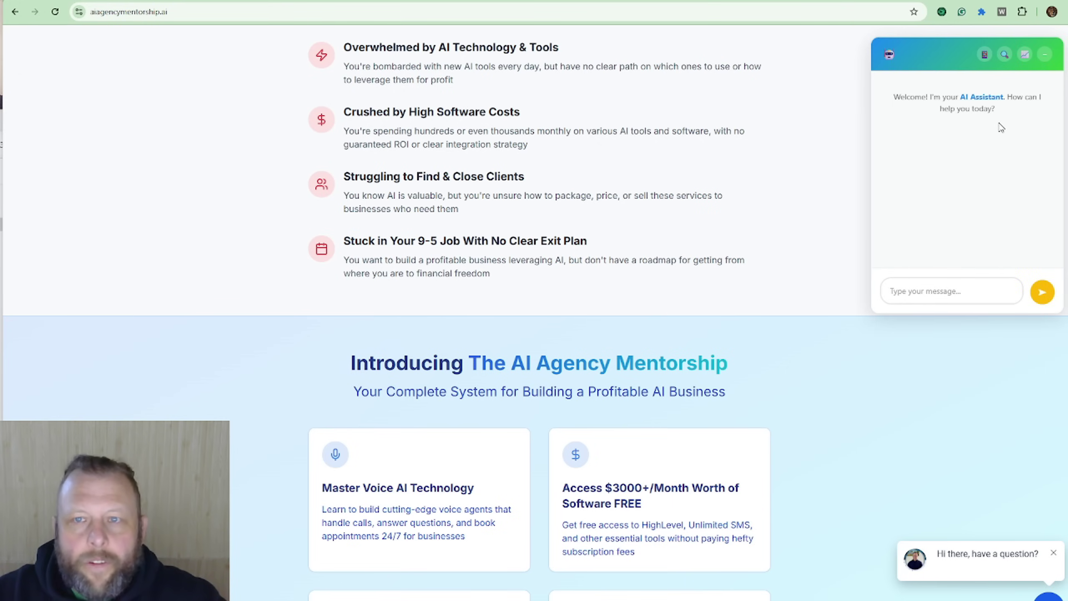
pyautogui.click(831, 1)
# Step: Search Google for 'sydney landscaping' and scroll the River & Stones site down to its contact form
pyautogui.click(717, 2)
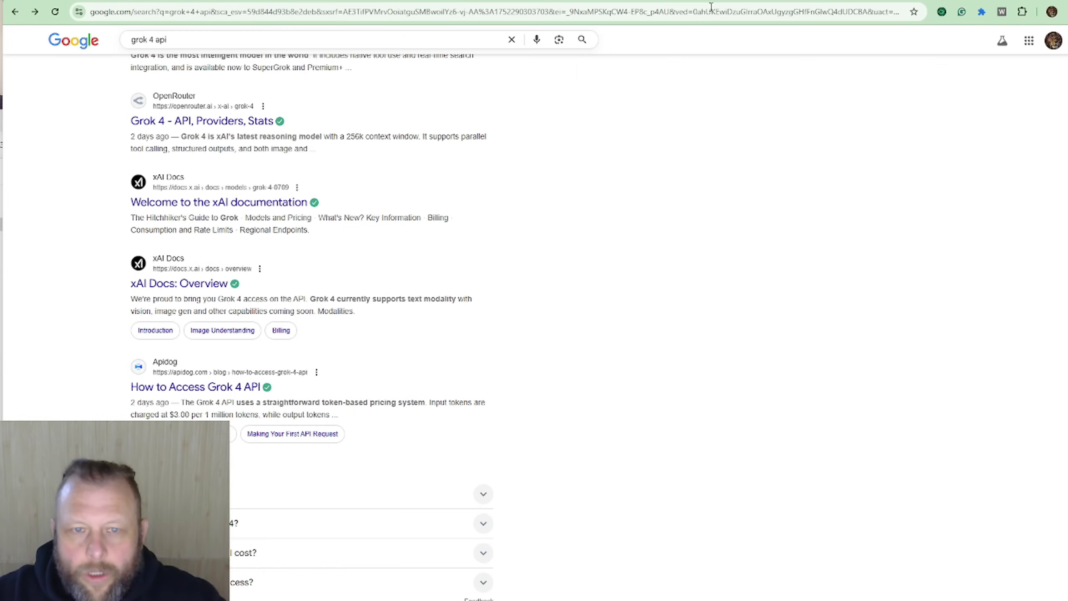
pyautogui.click(241, 122)
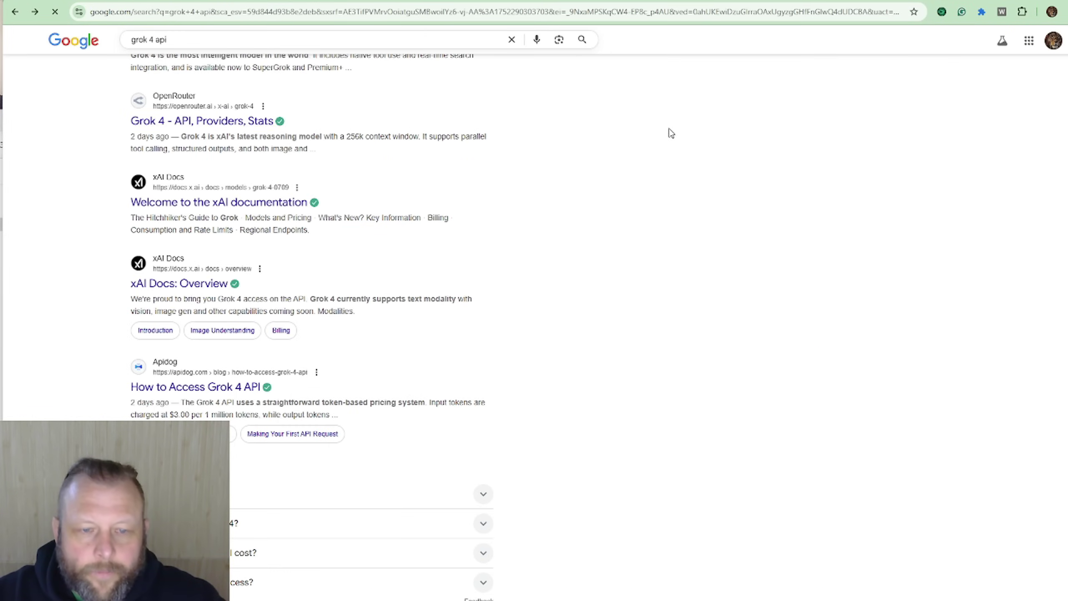
pyautogui.click(298, 13)
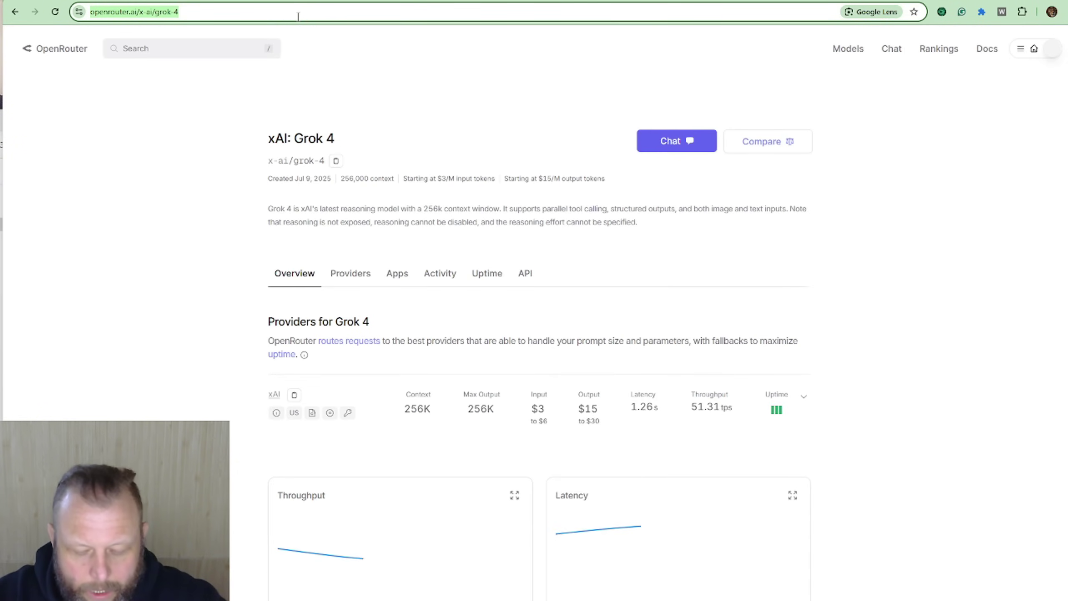
pyautogui.write('sydney la')
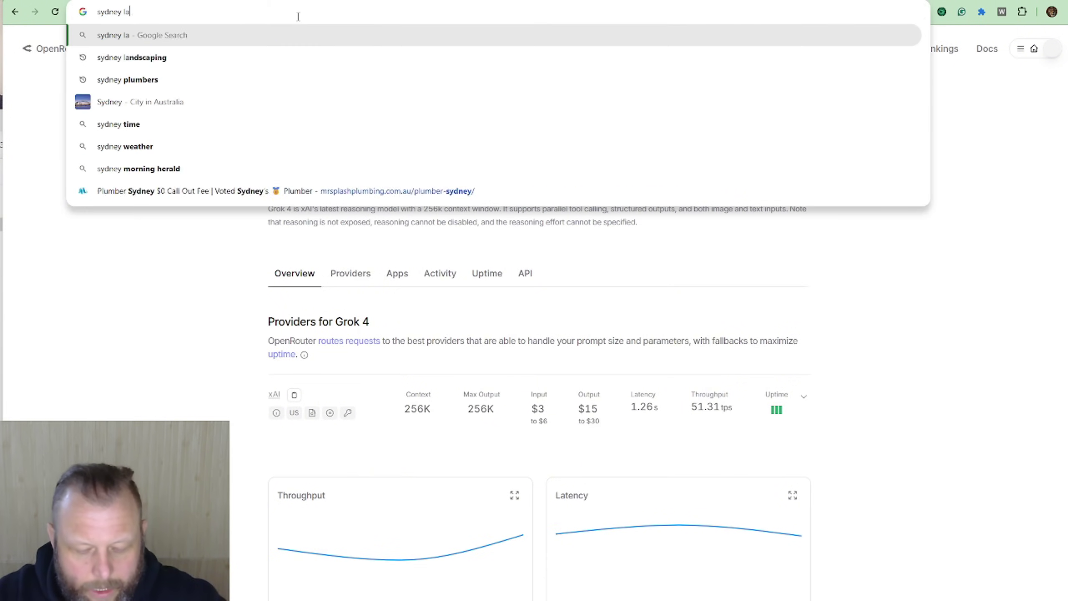
pyautogui.write('ndscaping')
pyautogui.press('Return')
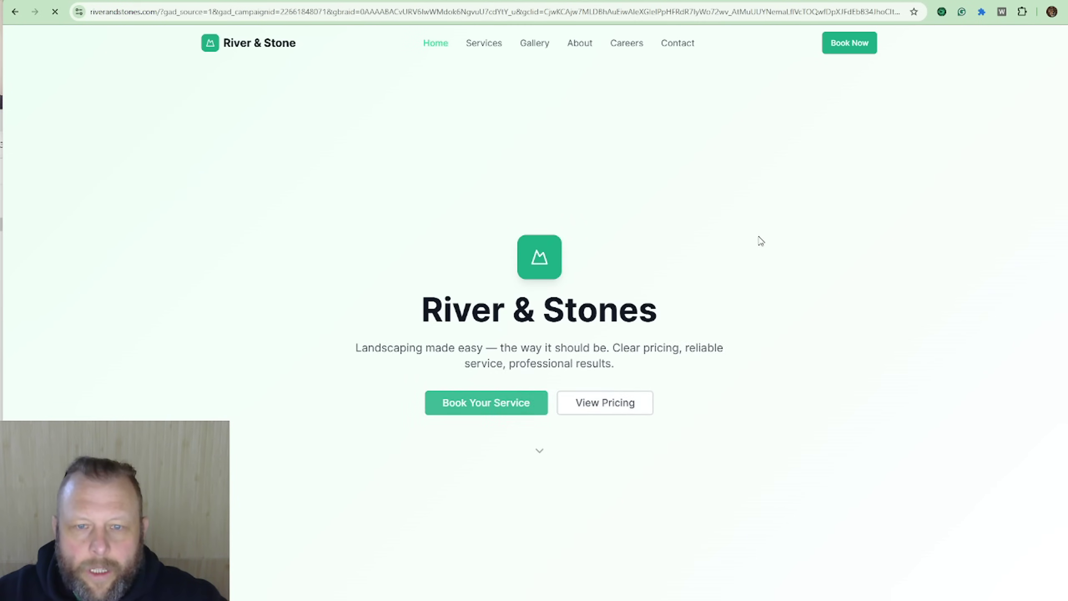
pyautogui.scroll(-20, 696, 279)
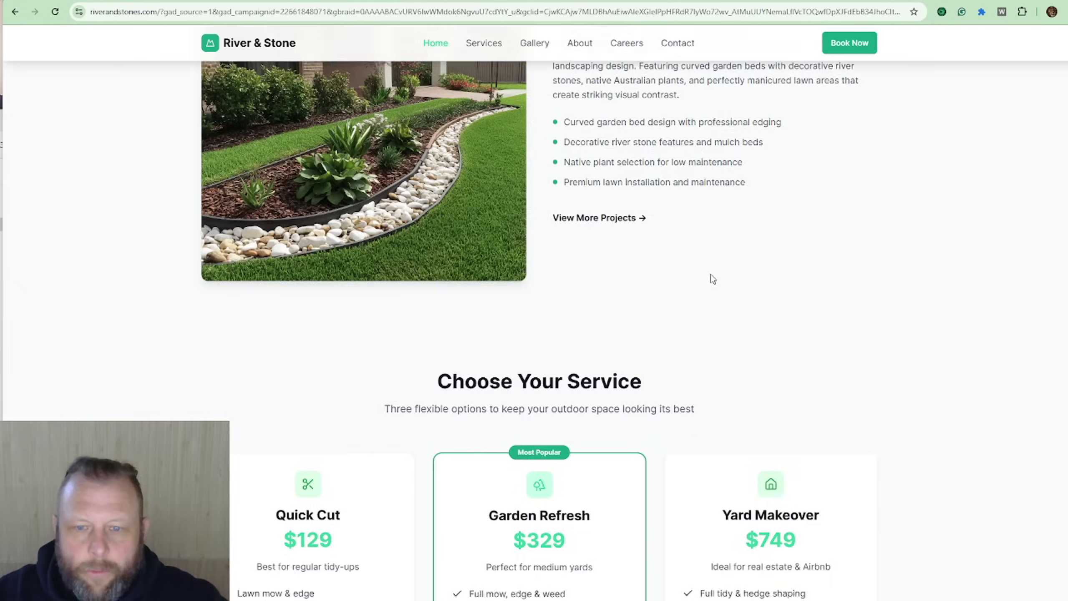
pyautogui.scroll(-5, 714, 279)
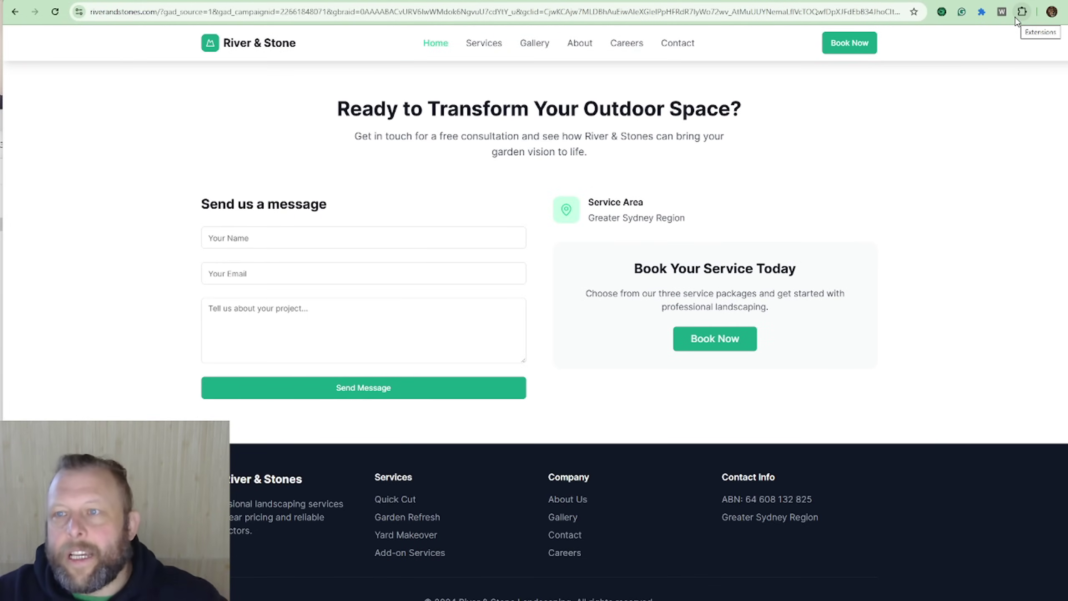
# Step: Launch Chat Bubble on the River & Stones page with the saved webhook and center the chat window
pyautogui.click(1021, 12)
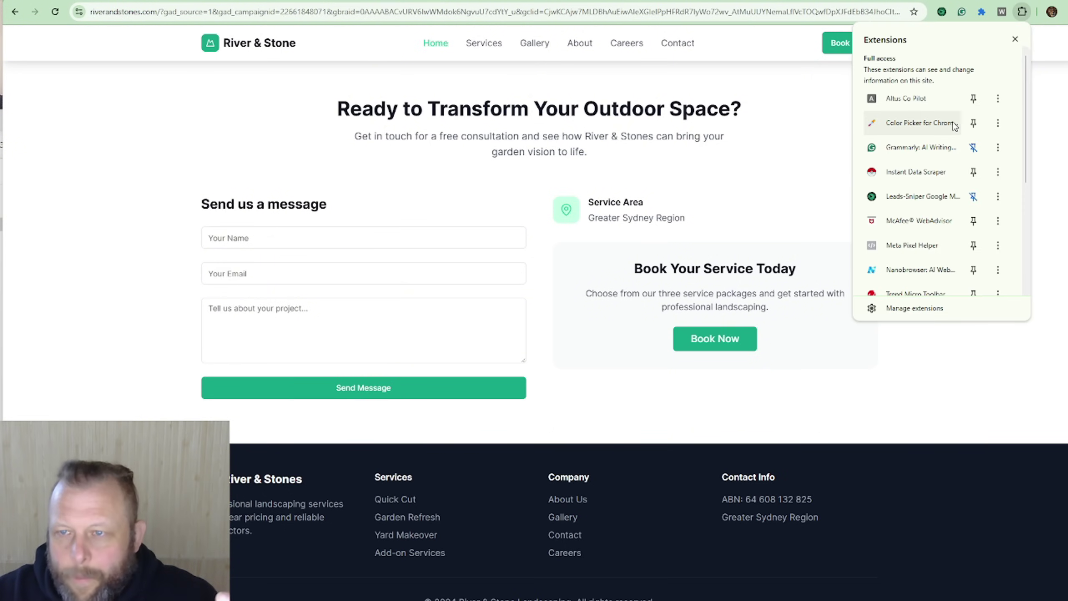
pyautogui.scroll(-5, 955, 126)
pyautogui.click(899, 174)
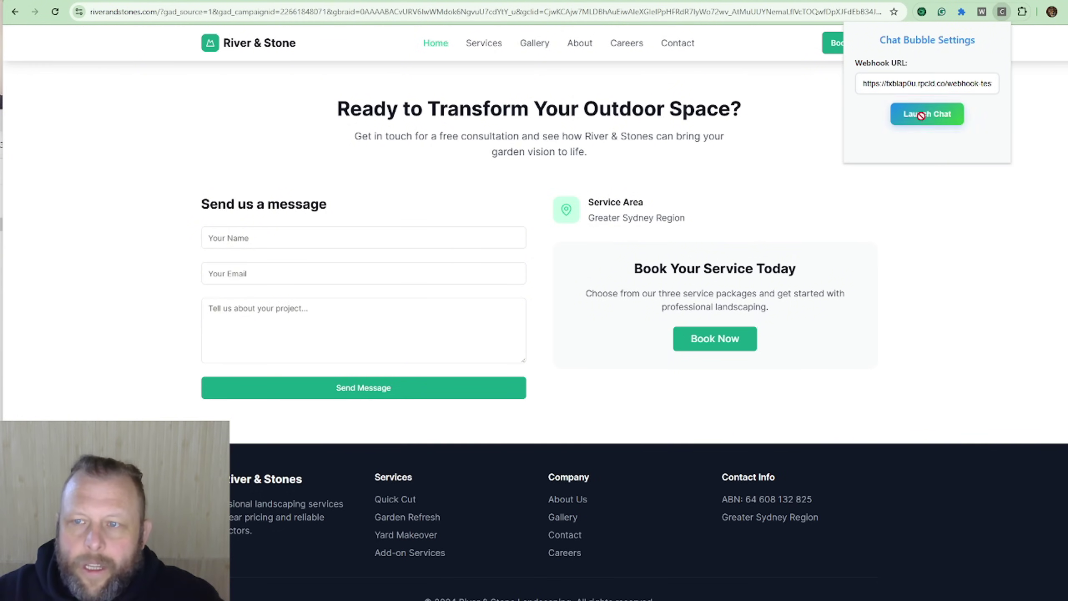
pyautogui.click(927, 112)
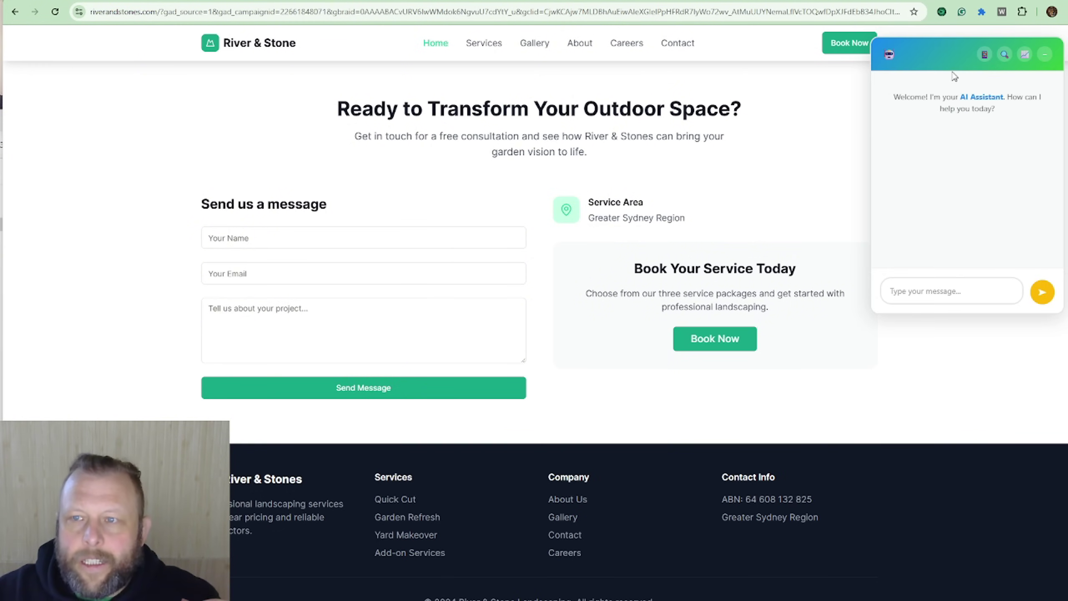
pyautogui.moveTo(949, 59); pyautogui.dragTo(675, 130)
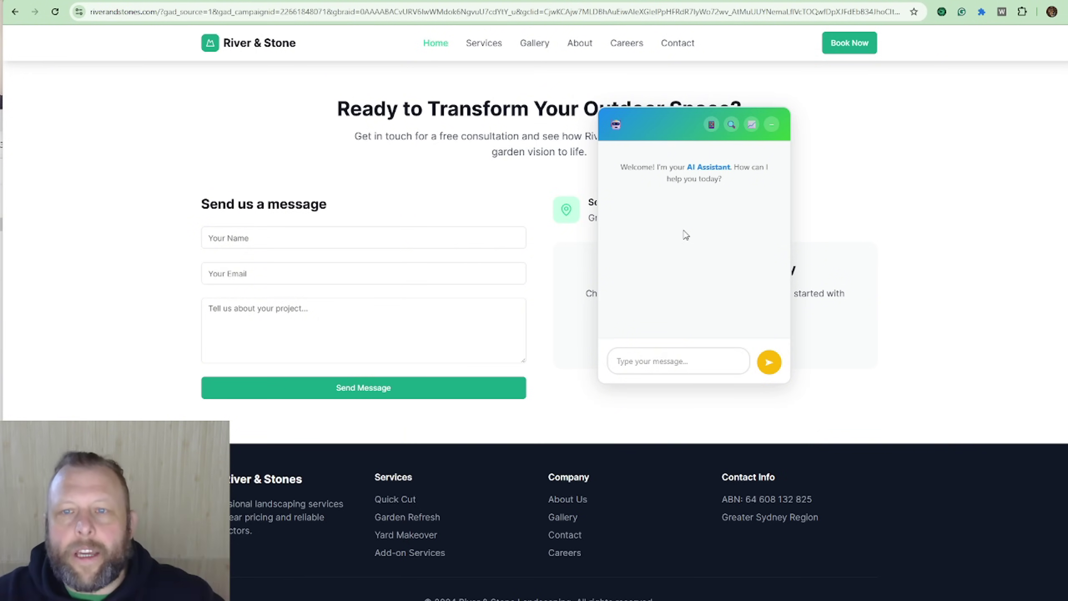
# Step: Scan the page for social media links and contact details, then start an SEO analysis
pyautogui.click(711, 126)
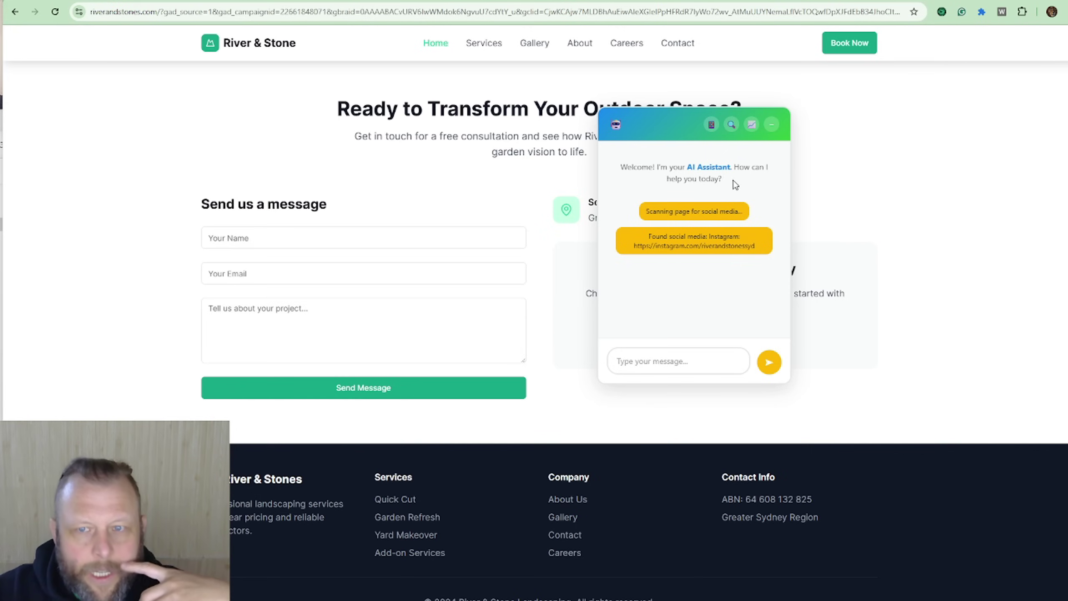
pyautogui.click(732, 126)
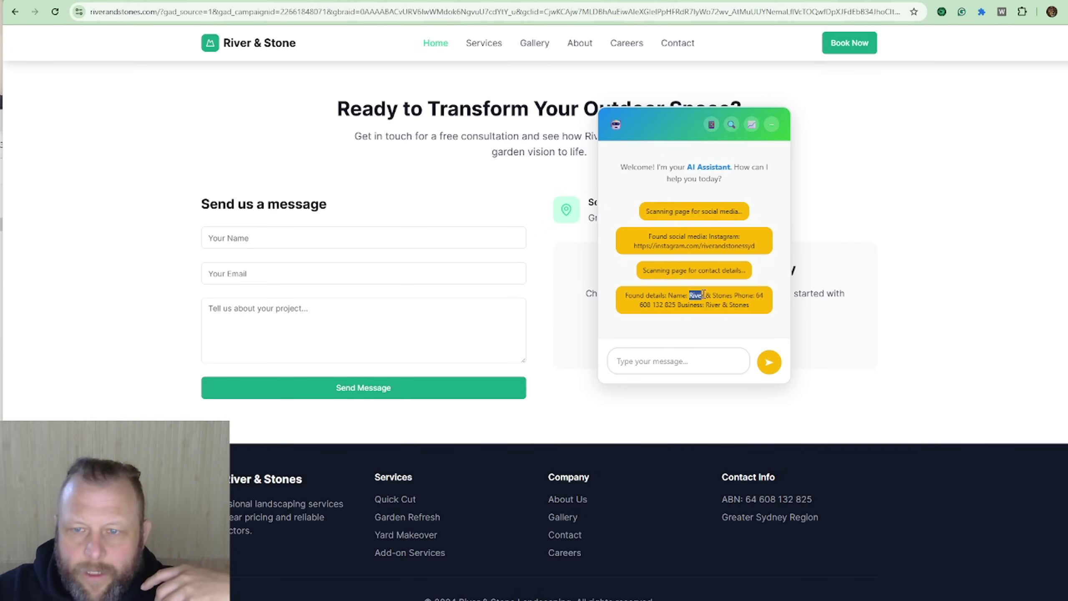
pyautogui.moveTo(703, 294); pyautogui.dragTo(757, 293)
pyautogui.click(744, 303)
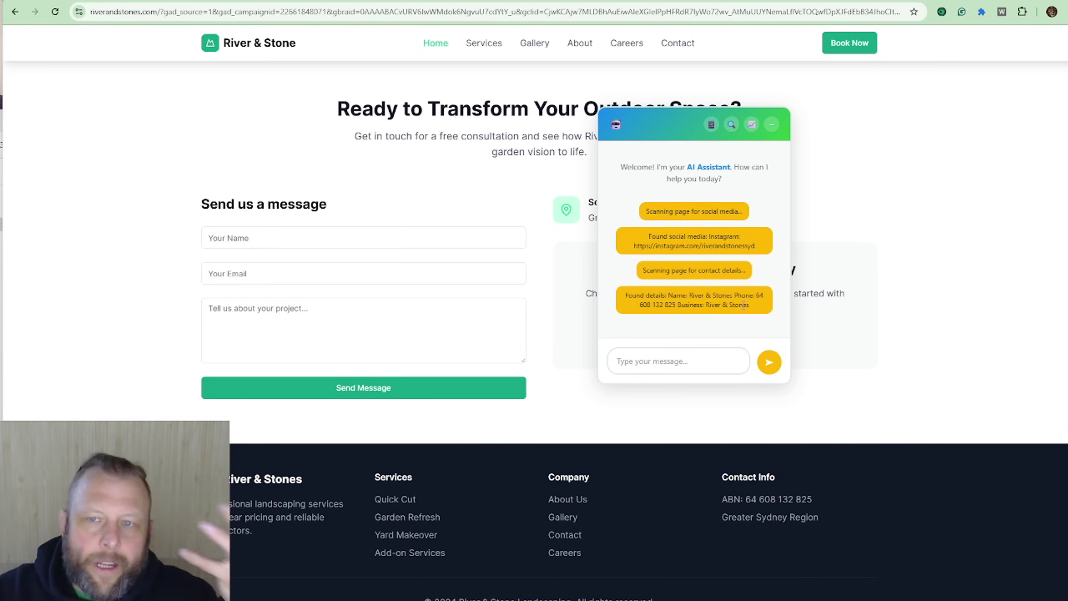
pyautogui.click(750, 131)
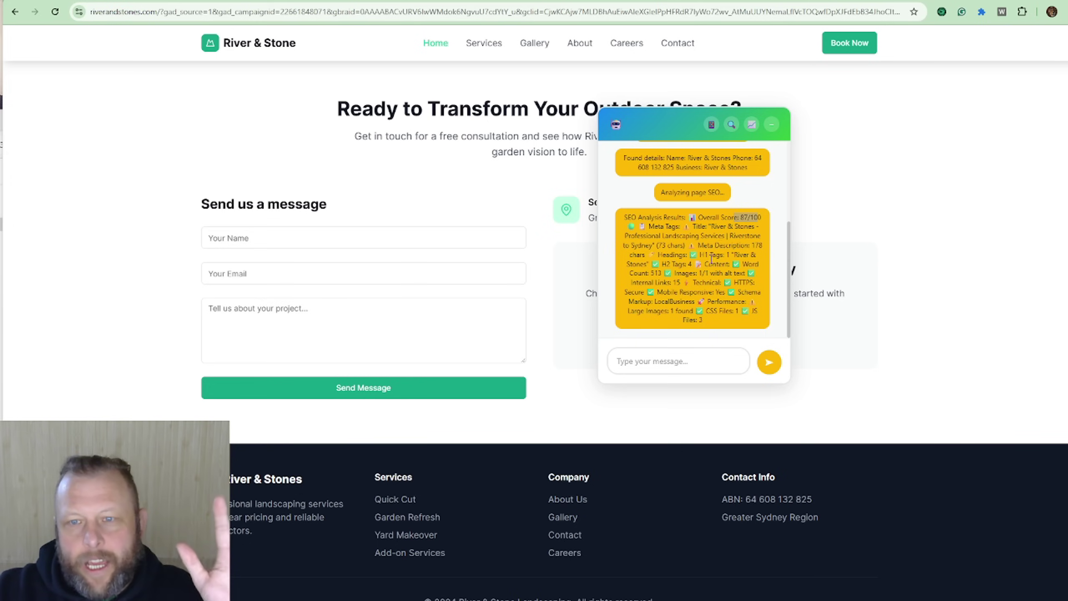
# Step: Highlight the word count and link results in the 87/100 SEO analysis reply
pyautogui.moveTo(692, 264); pyautogui.dragTo(732, 282)
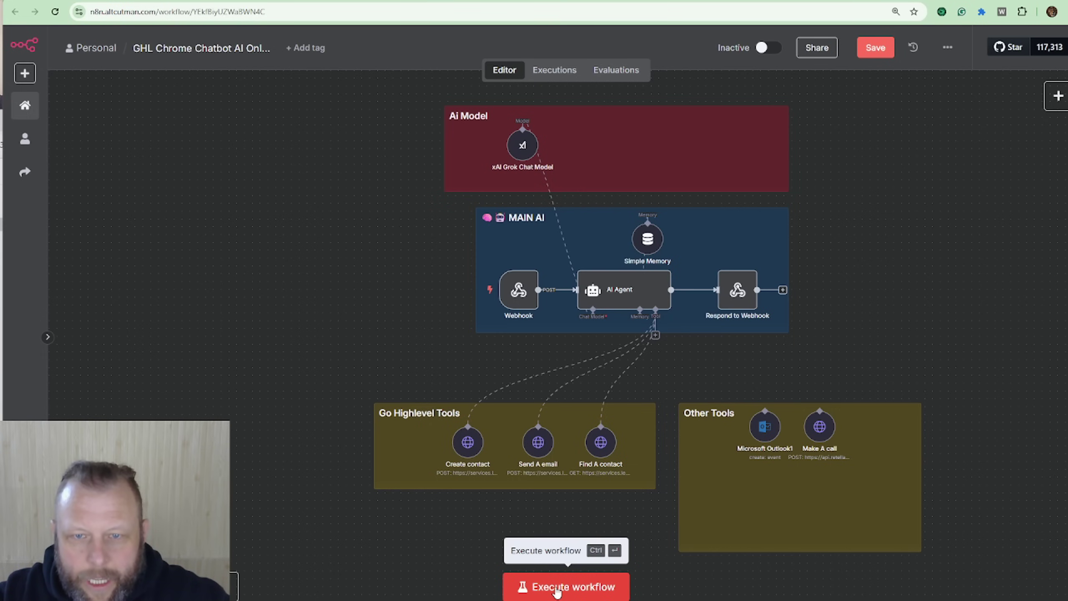
# Step: Check the xAI Grok model and the Webhook test URL, then execute the workflow to await a test call
pyautogui.doubleClick(522, 146)
pyautogui.click(790, 60)
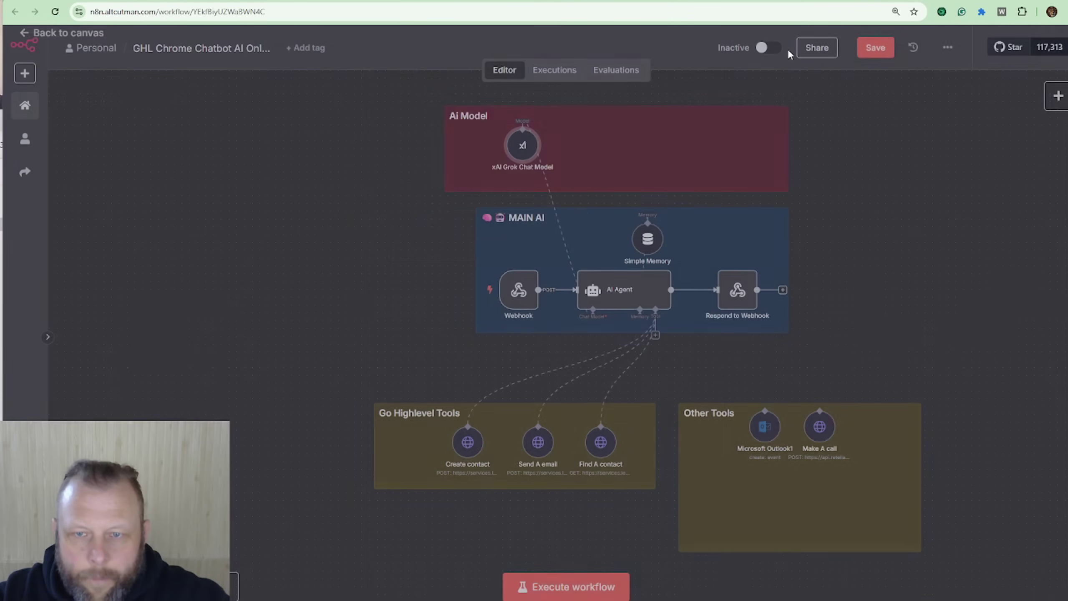
pyautogui.doubleClick(520, 293)
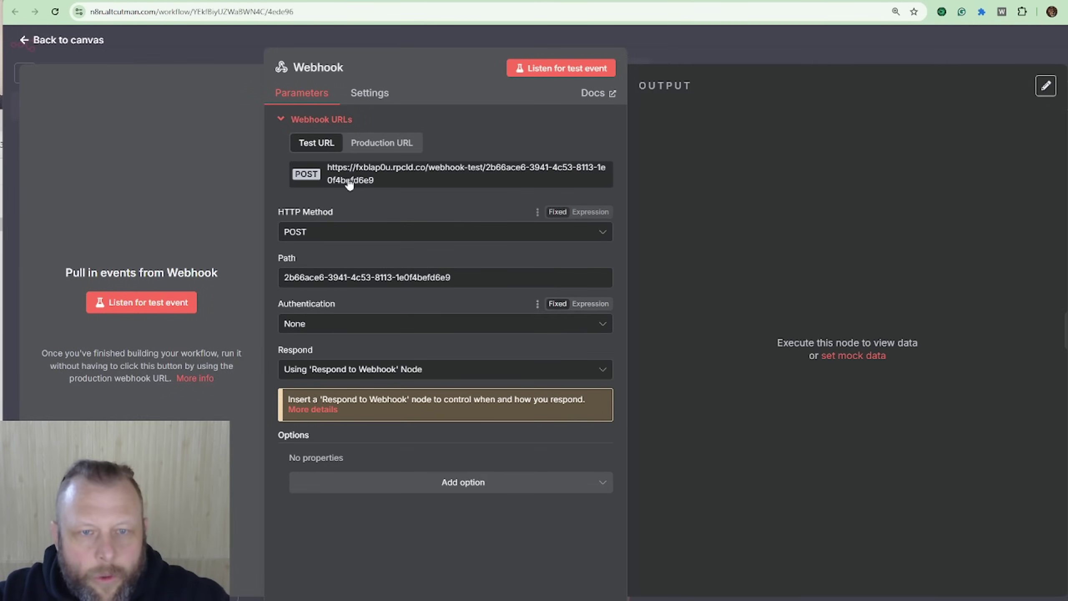
pyautogui.click(757, 53)
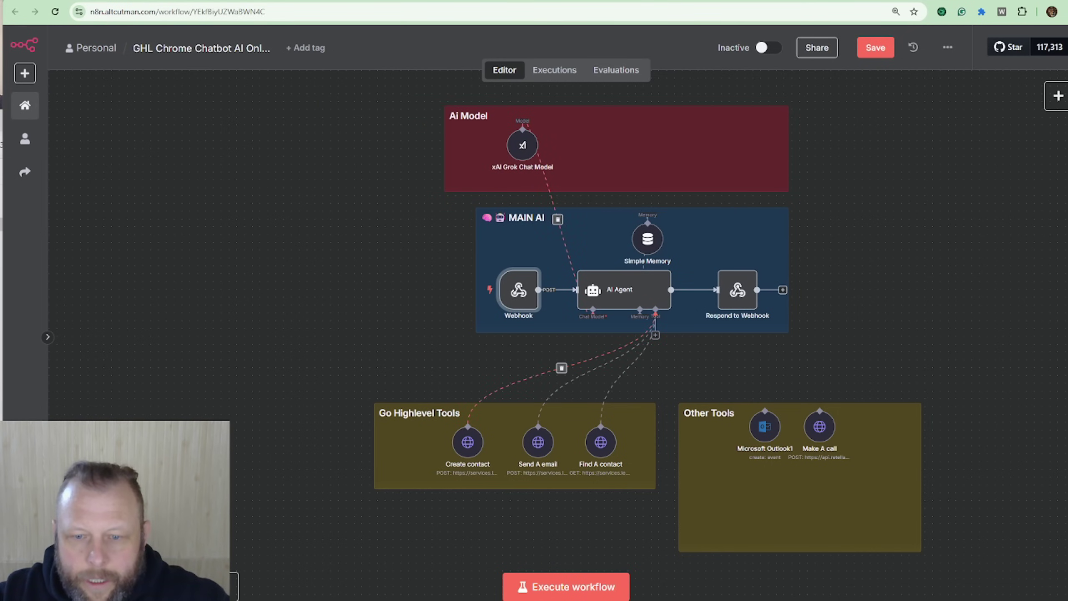
pyautogui.click(574, 588)
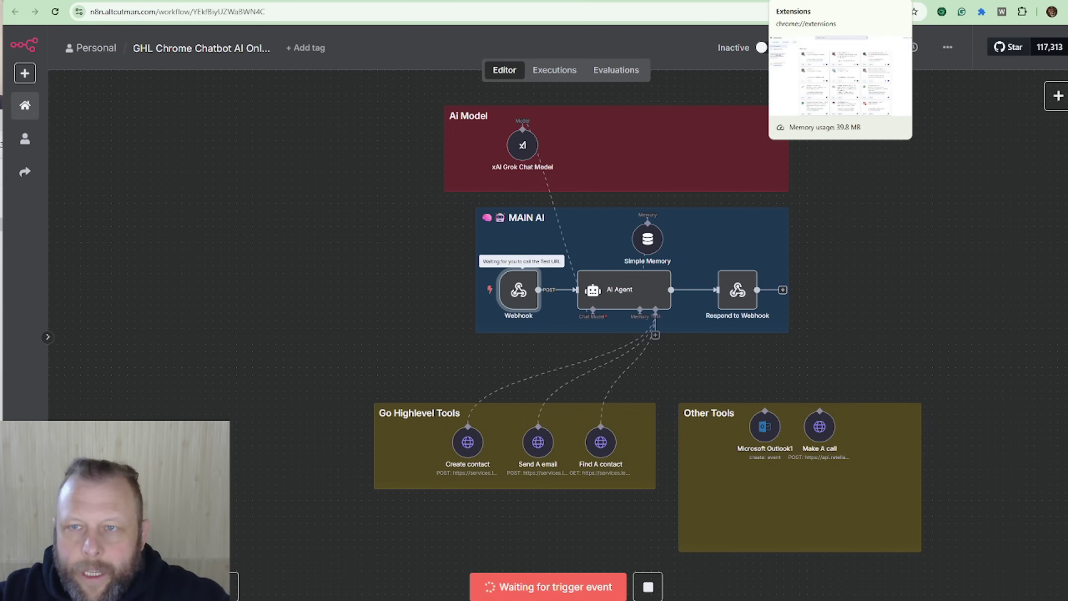
# Step: Reload the River & Stones page and relaunch Chat Bubble using the n8n test webhook URL
pyautogui.click(711, 1)
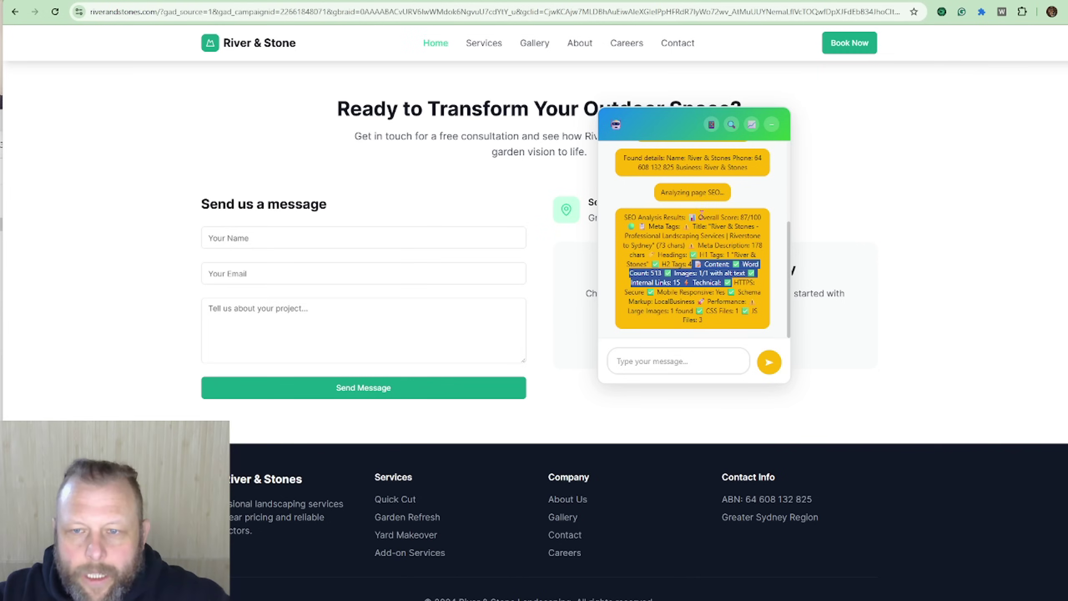
pyautogui.click(677, 356)
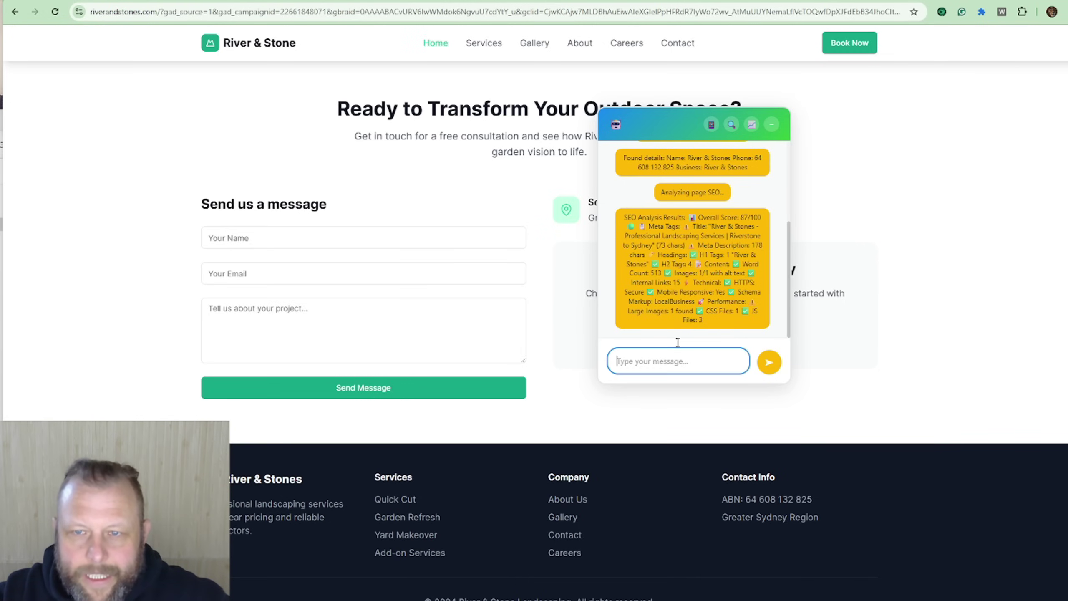
pyautogui.click(943, 104)
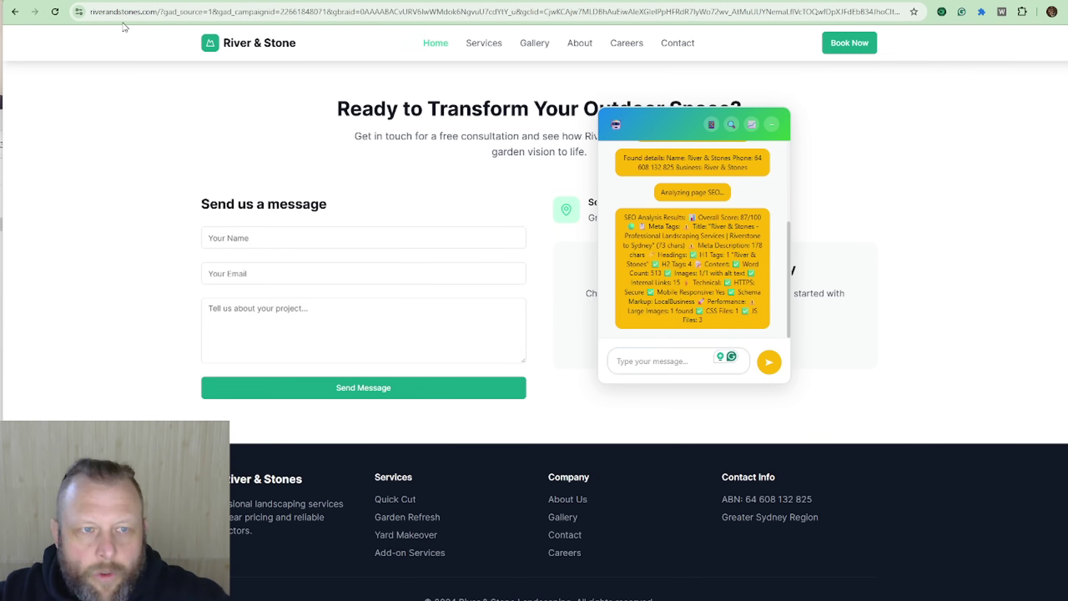
pyautogui.click(55, 11)
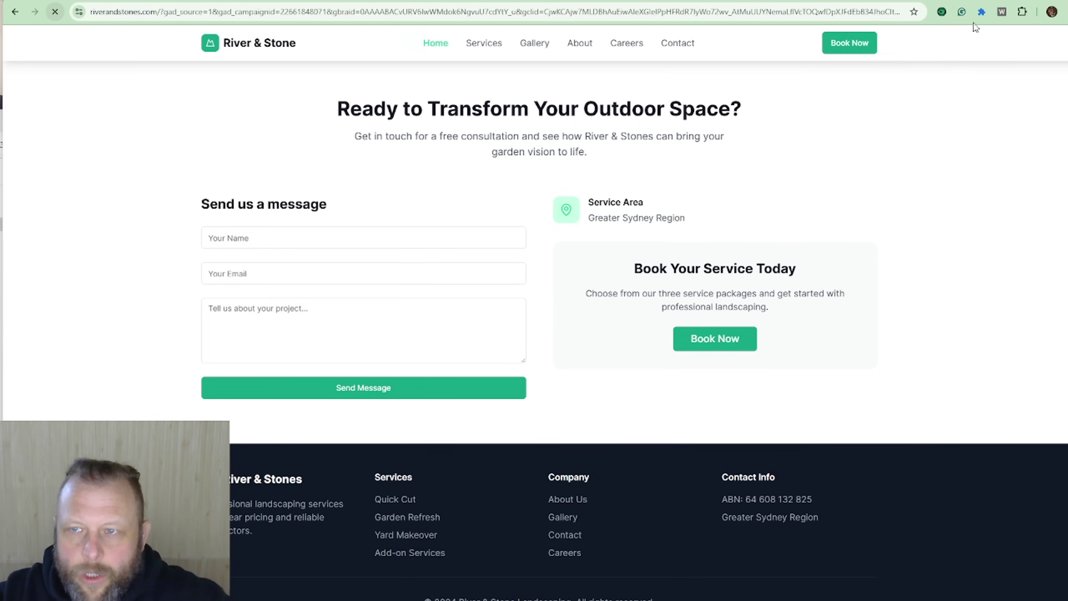
pyautogui.click(1022, 11)
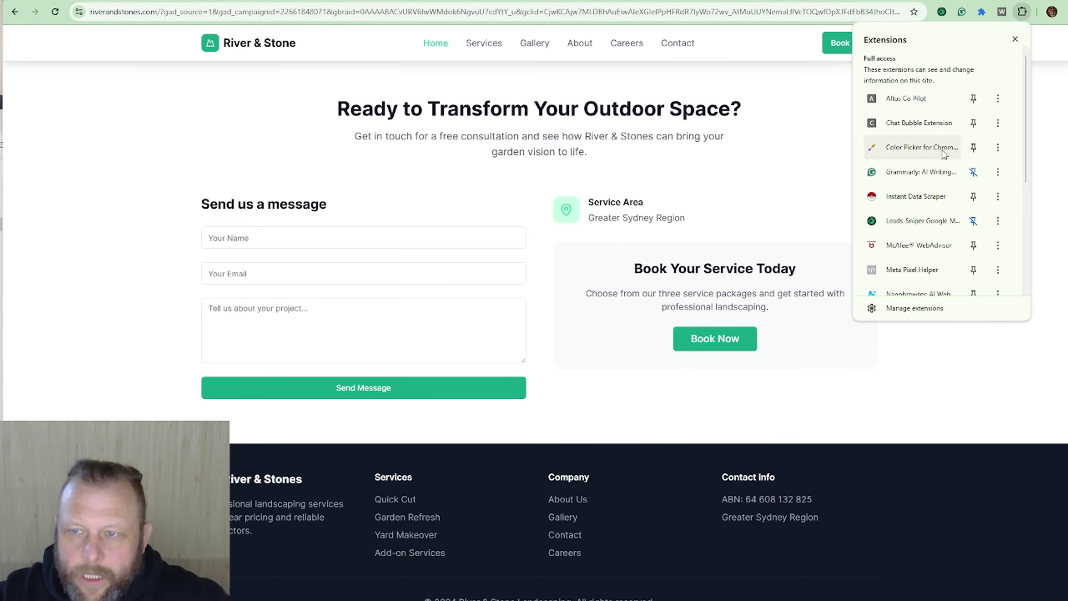
pyautogui.click(927, 120)
pyautogui.click(1003, 12)
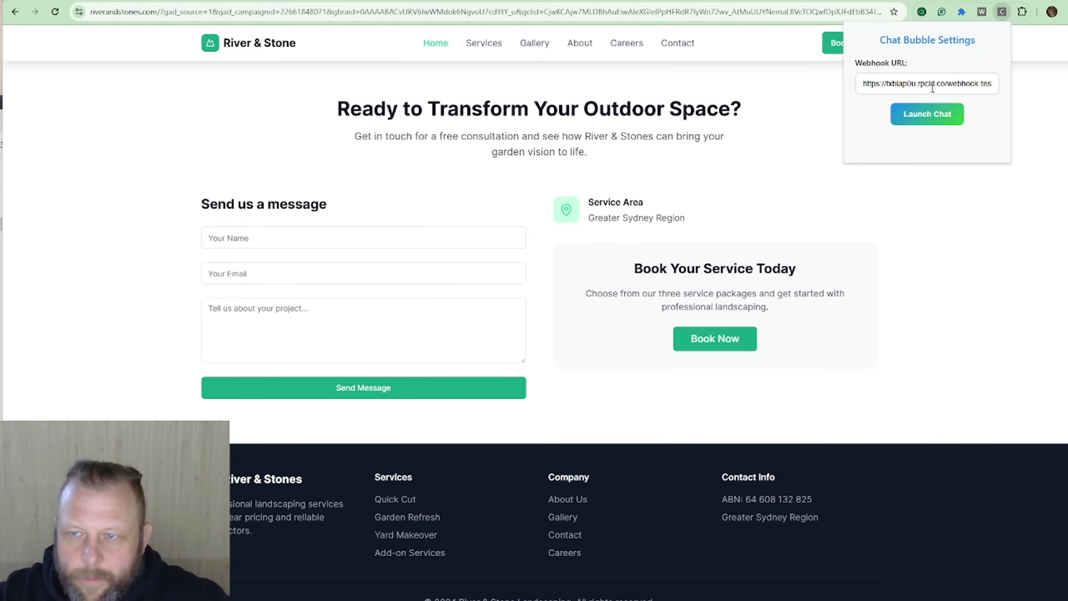
pyautogui.click(934, 80)
pyautogui.hotkey('ctrl', 'a')
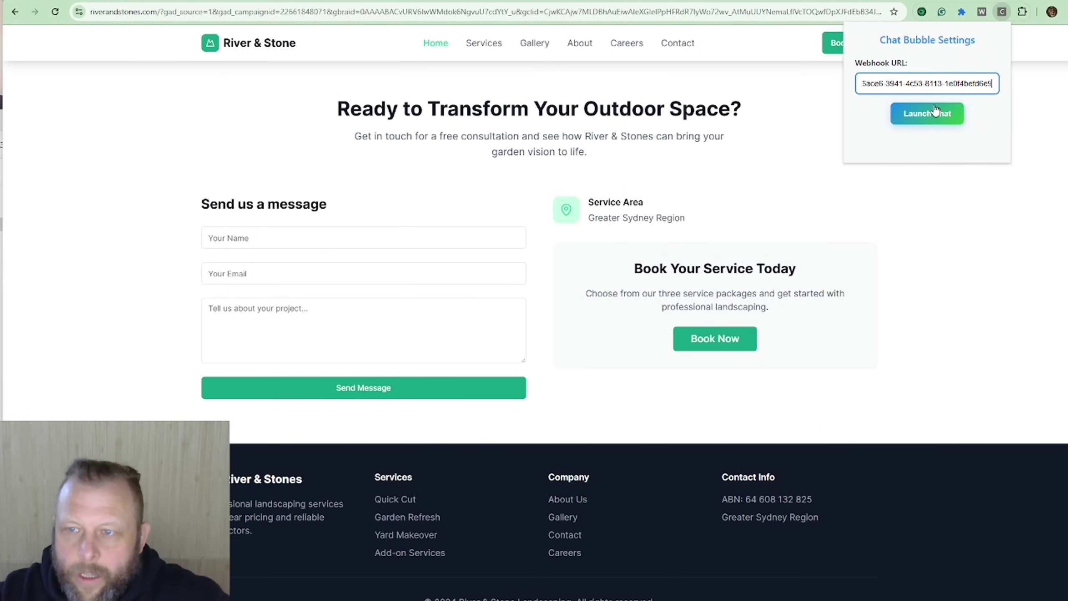
pyautogui.click(936, 114)
# Step: Ask the assistant 'hi tools do you have avaiable' and check the running n8n workflow
pyautogui.click(928, 288)
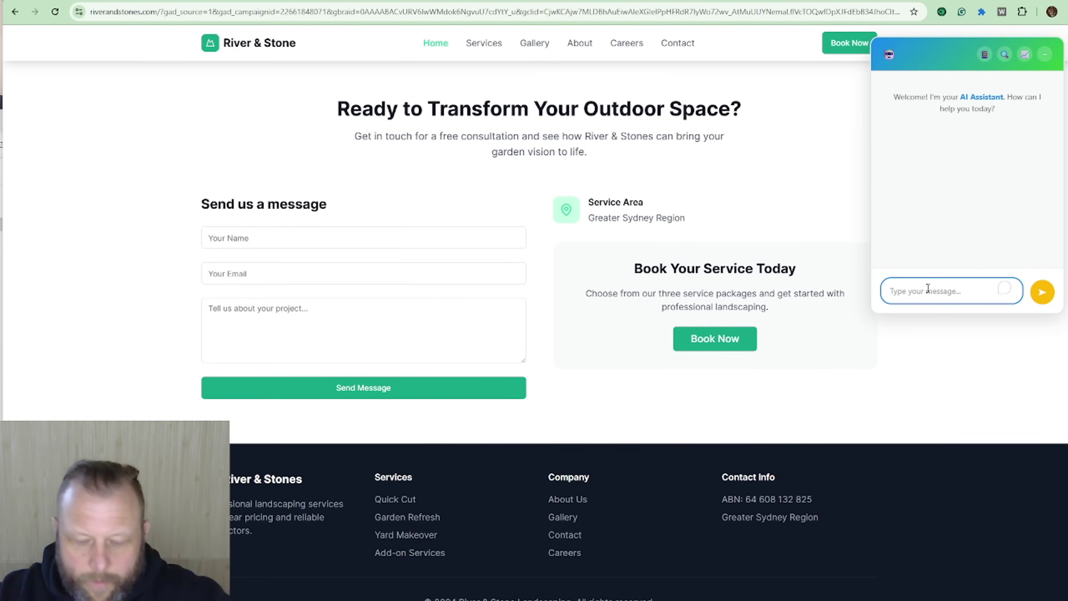
pyautogui.write('hi what')
pyautogui.write('to')
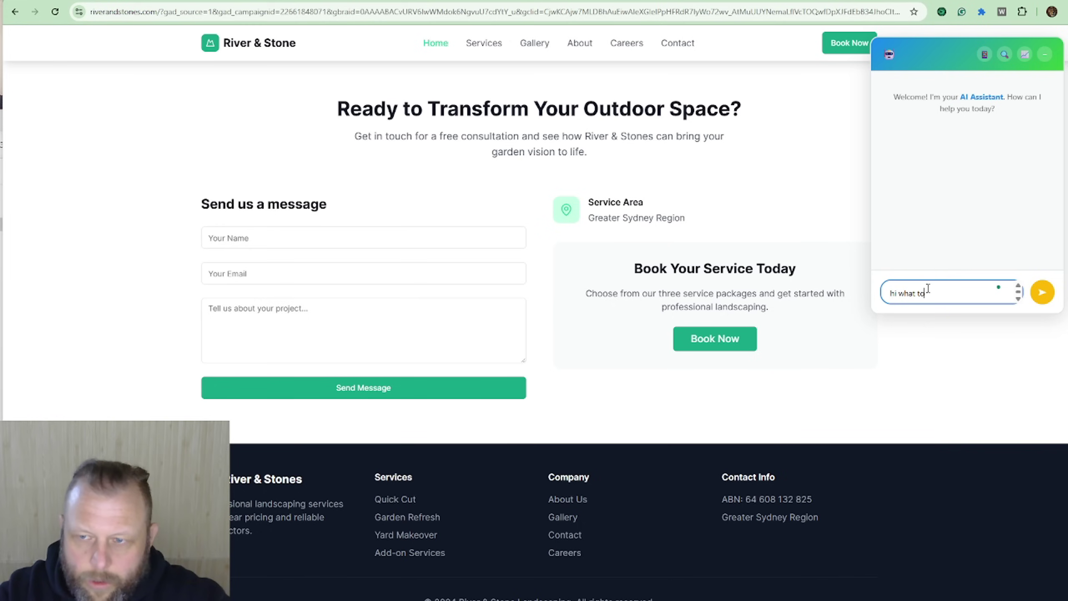
pyautogui.write('ols do you ha')
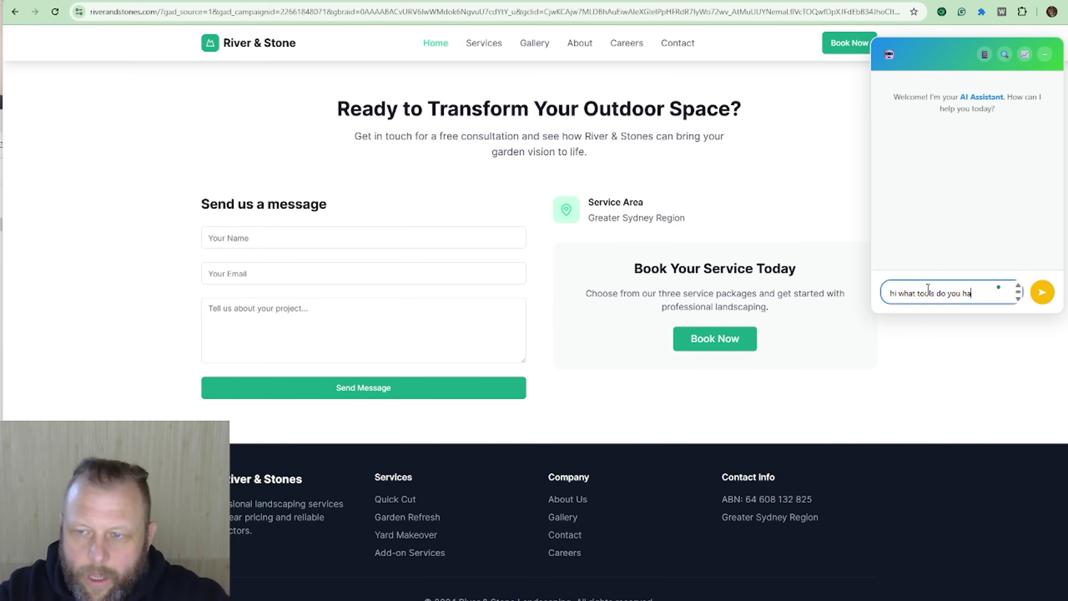
pyautogui.write('ve avaiable')
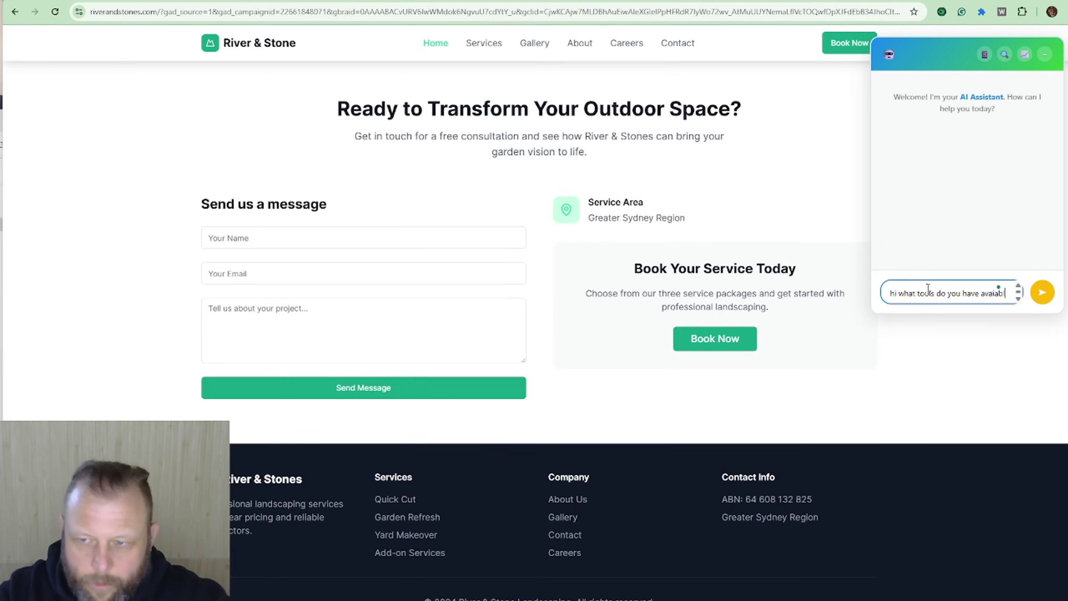
pyautogui.press('Return')
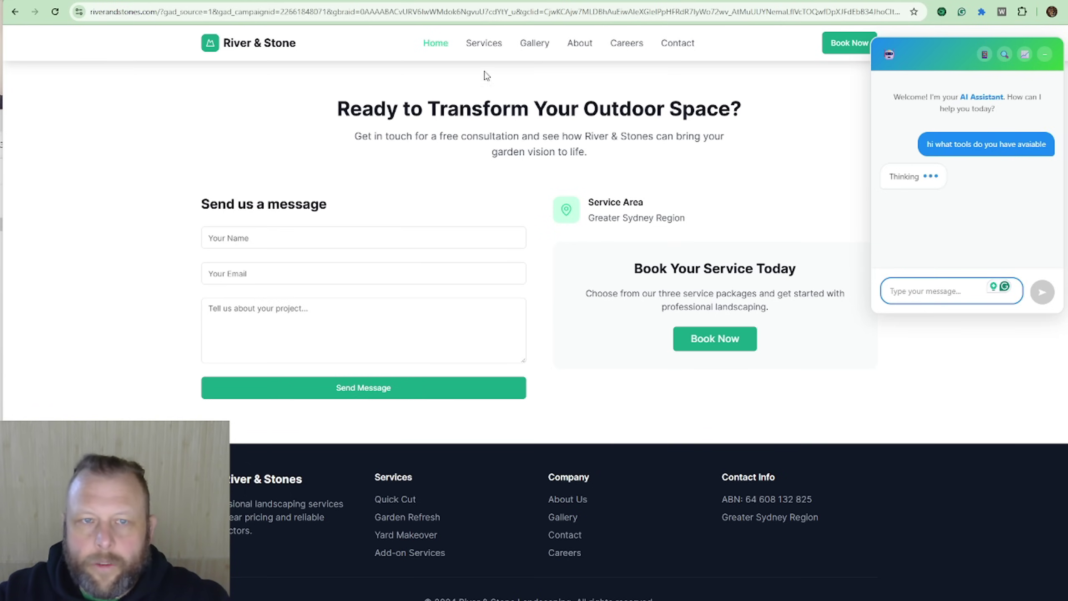
pyautogui.hotkey('alt', 'Tab')
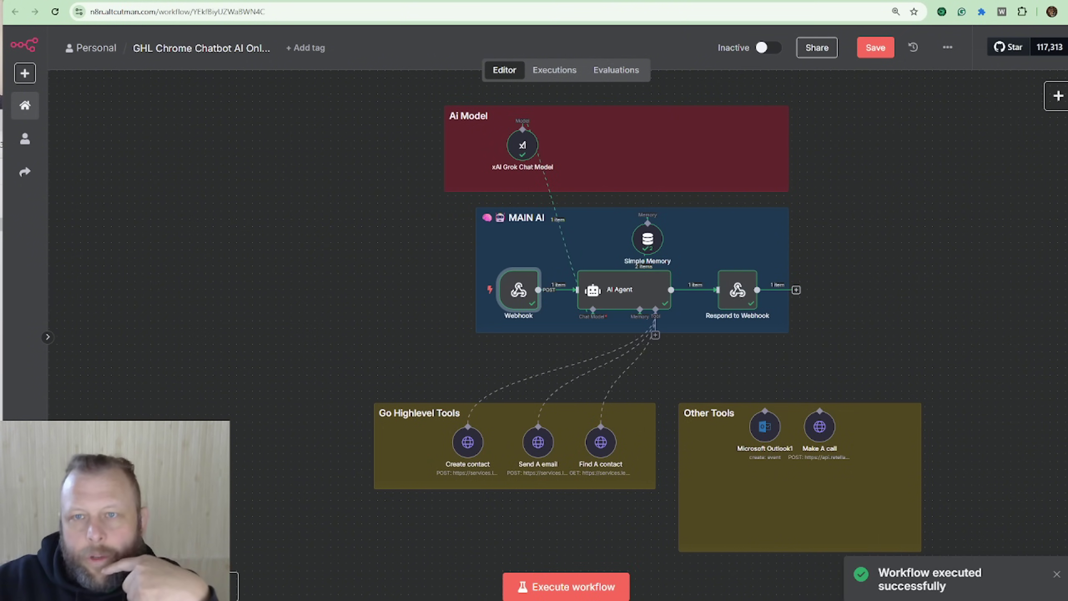
# Step: Scroll through the reply listing the find contact, send email, create contact and make call tools
pyautogui.hotkey('ctrl', 'Tab')
pyautogui.scroll(4, 979, 210)
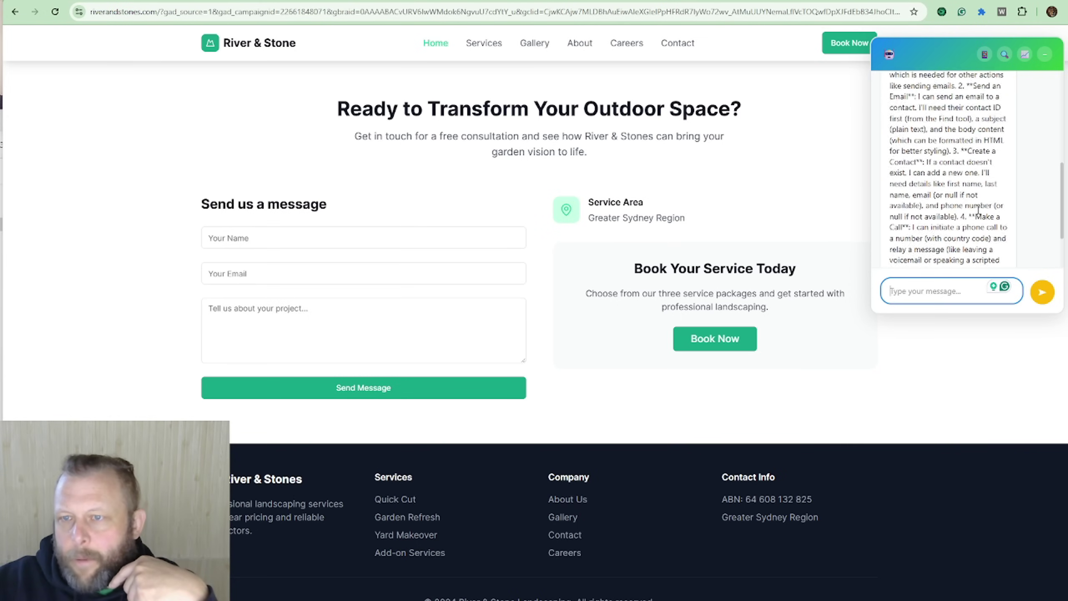
pyautogui.scroll(4, 978, 210)
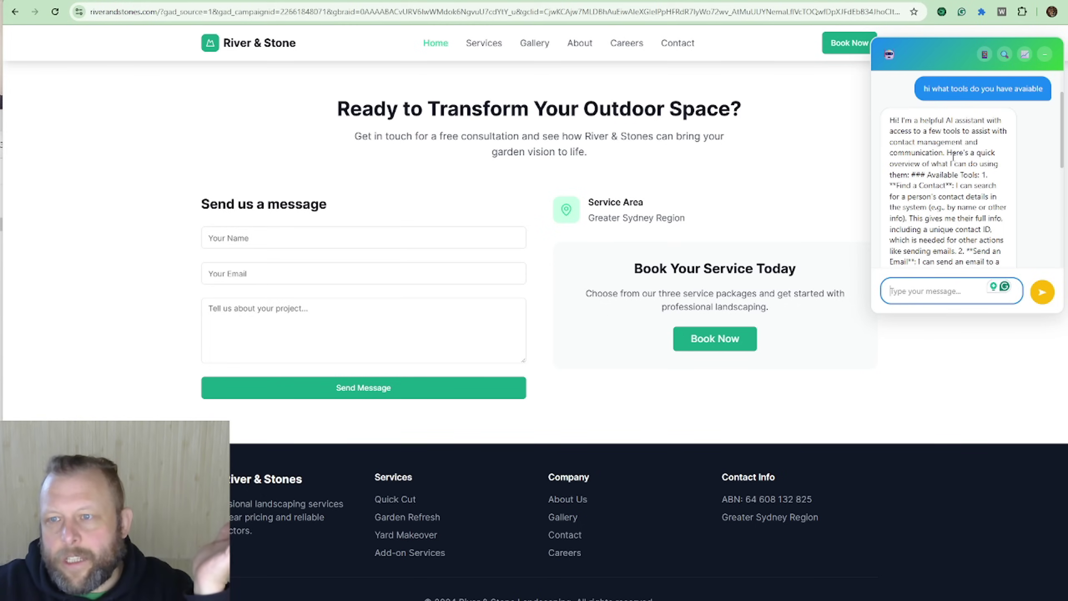
pyautogui.scroll(-2, 916, 184)
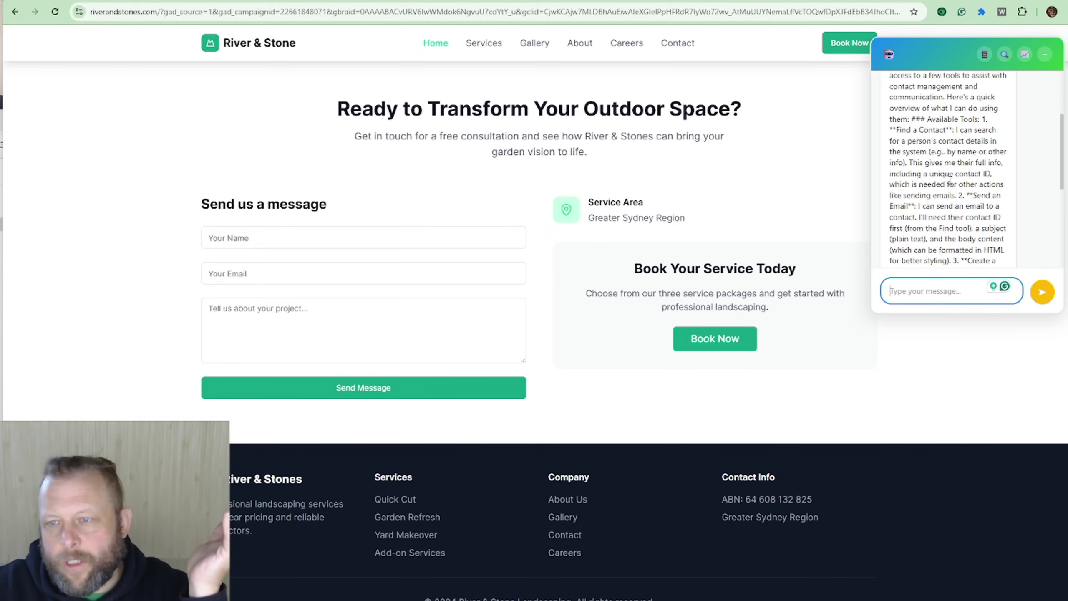
pyautogui.scroll(-2, 975, 204)
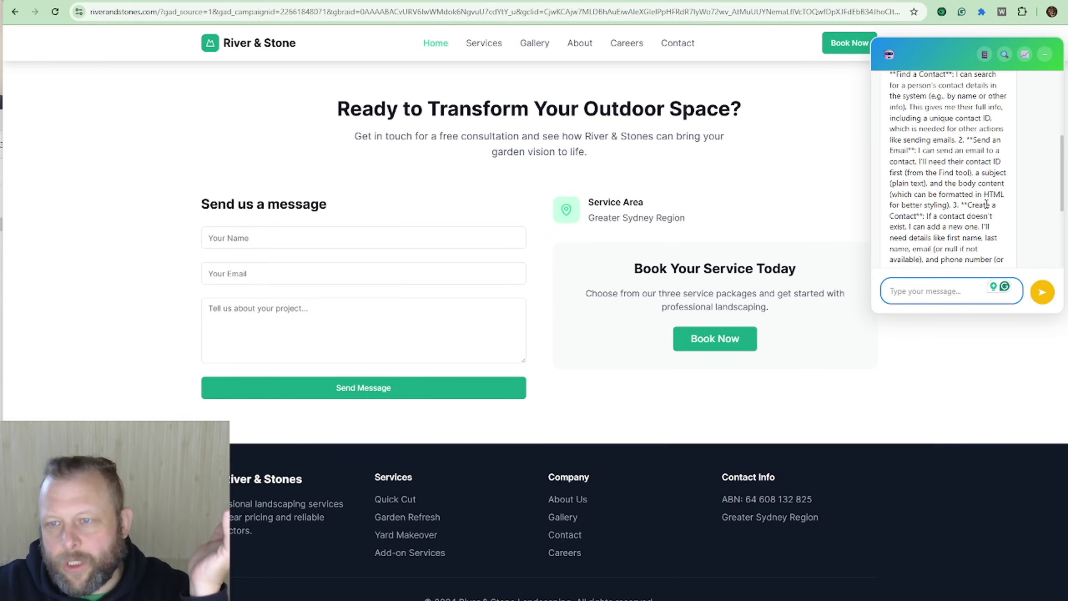
pyautogui.scroll(-2, 979, 203)
pyautogui.scroll(-3, 946, 184)
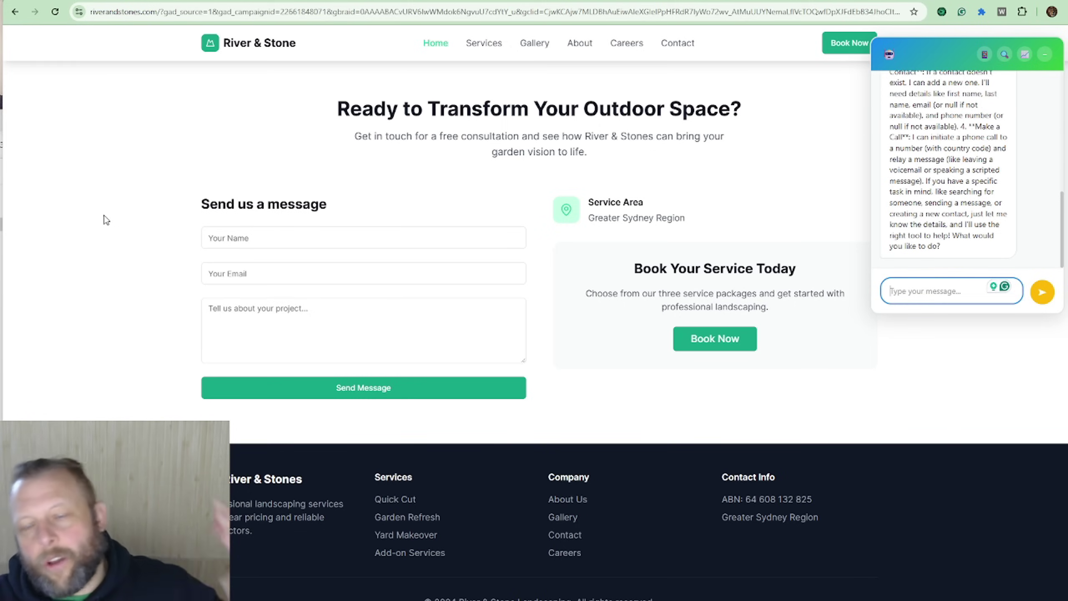
pyautogui.click(79, 1)
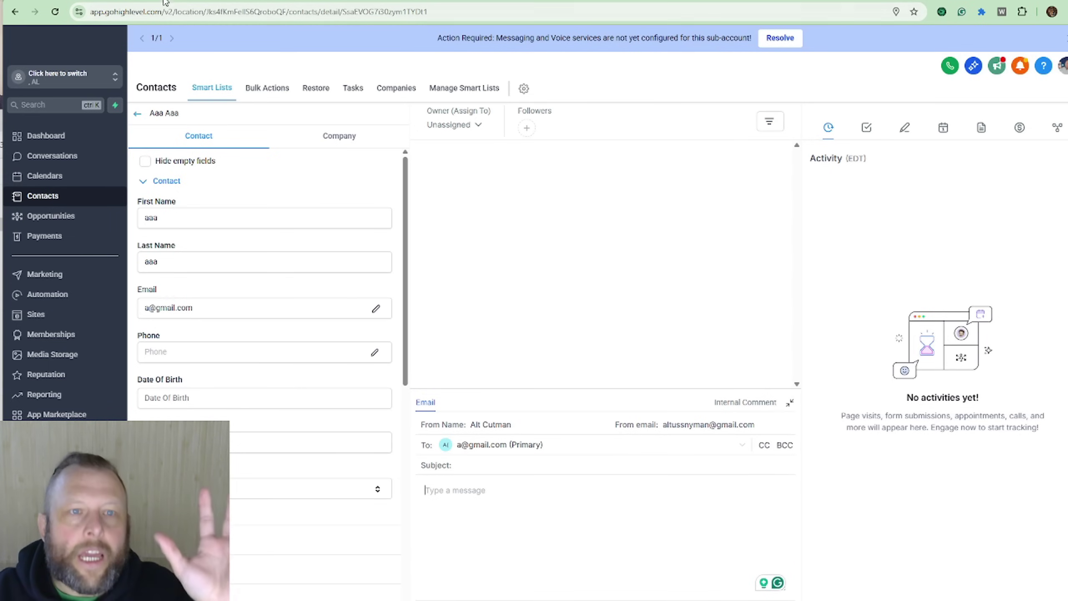
pyautogui.click(307, 2)
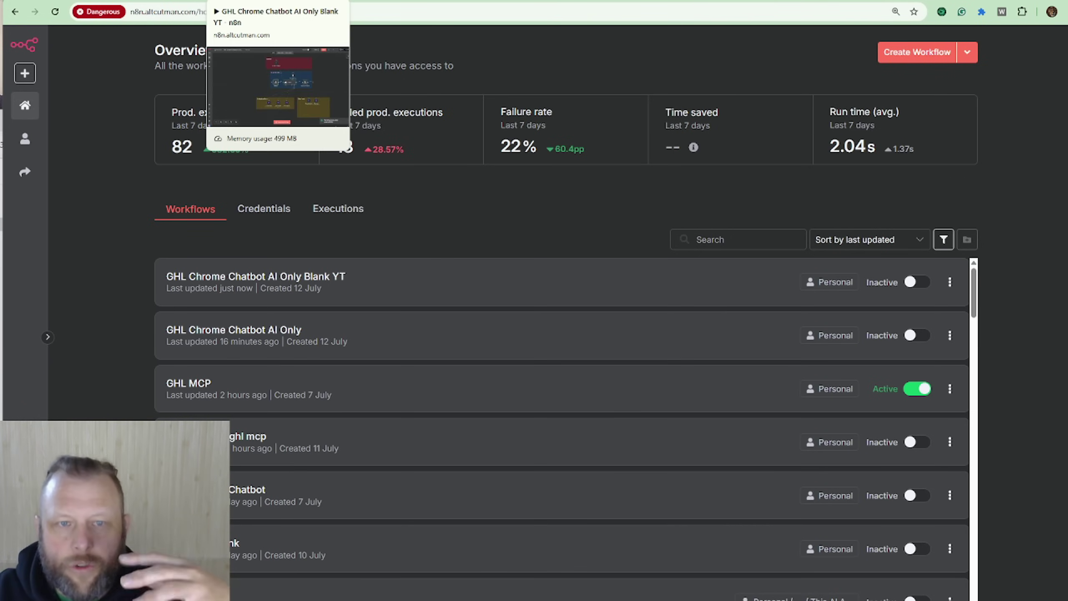
pyautogui.click(273, 1)
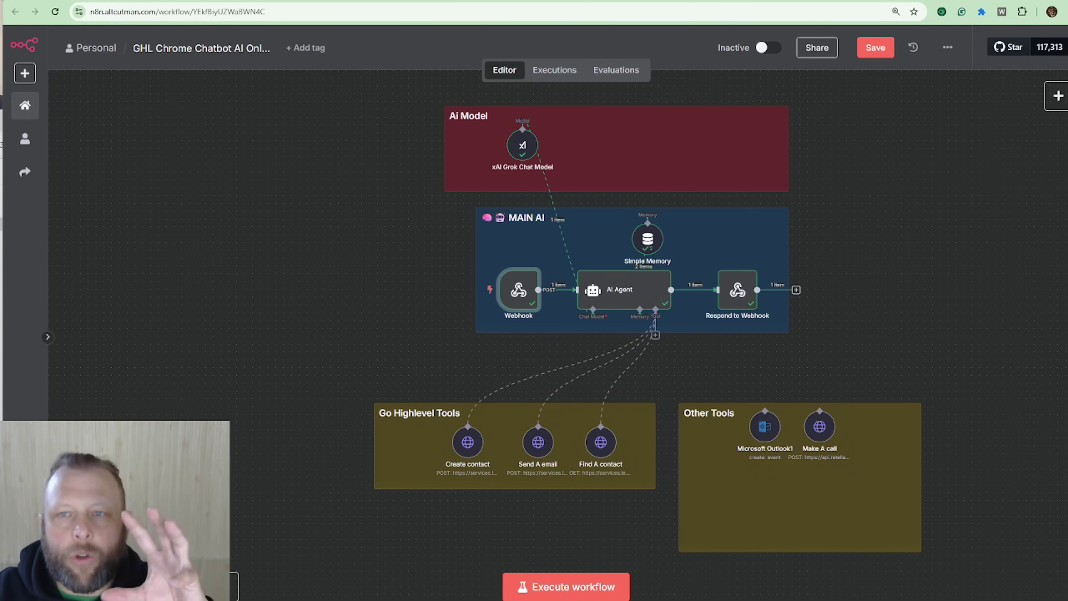
pyautogui.click(827, 1)
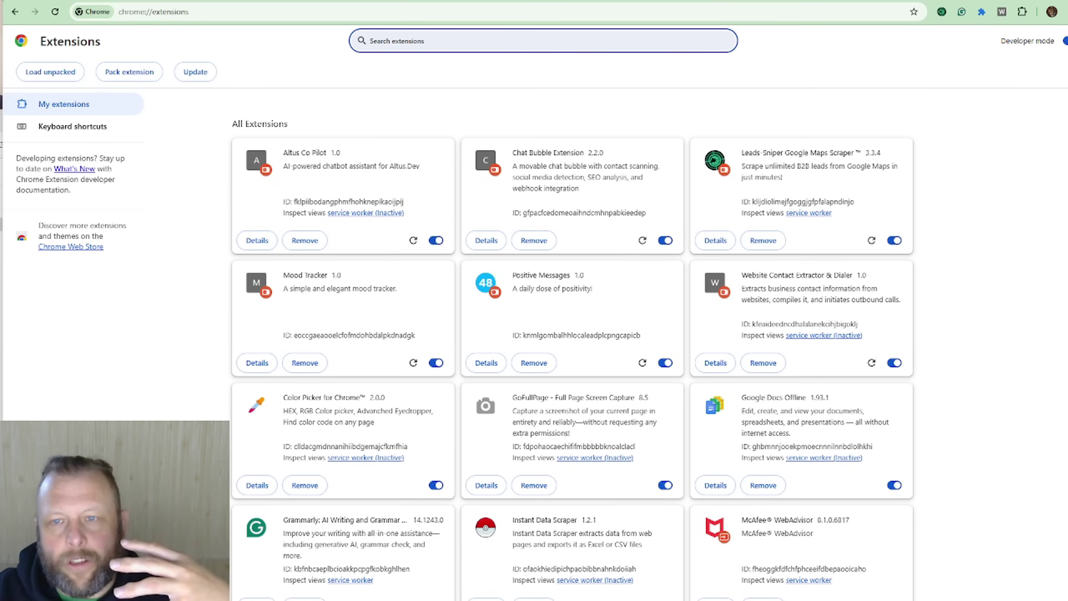
pyautogui.click(874, 1)
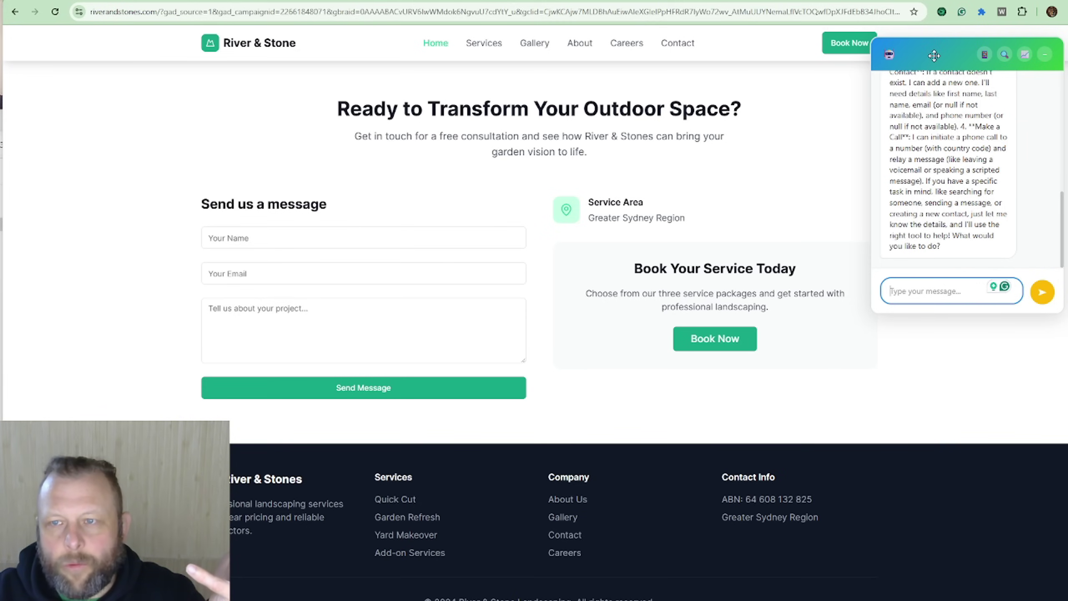
# Step: Minimize the chat, drag the bubble onto the contact form, and reopen the chat panel there
pyautogui.click(1045, 54)
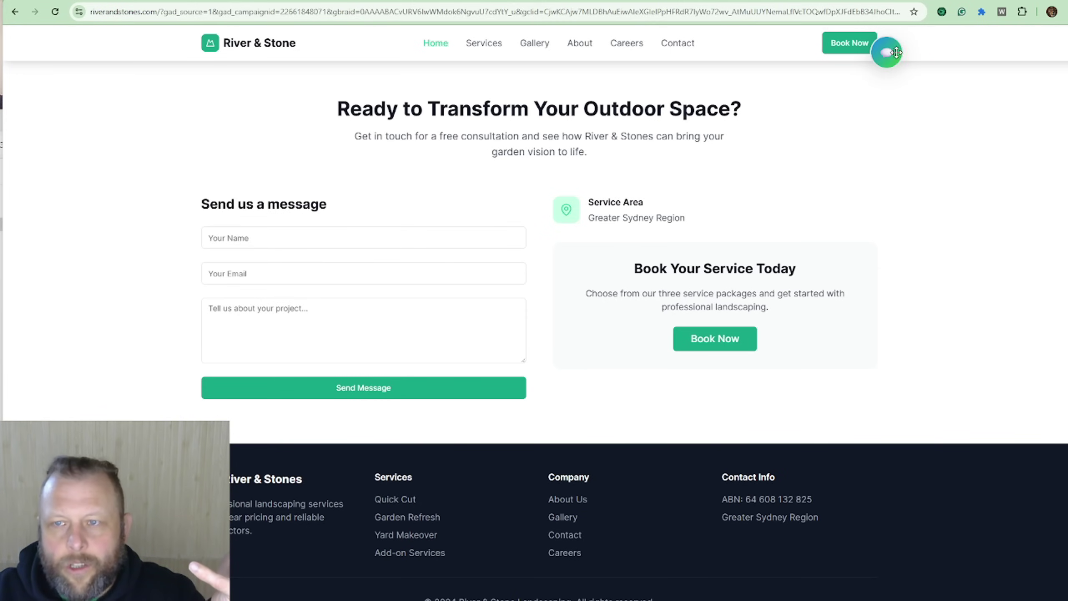
pyautogui.moveTo(897, 52); pyautogui.dragTo(377, 252)
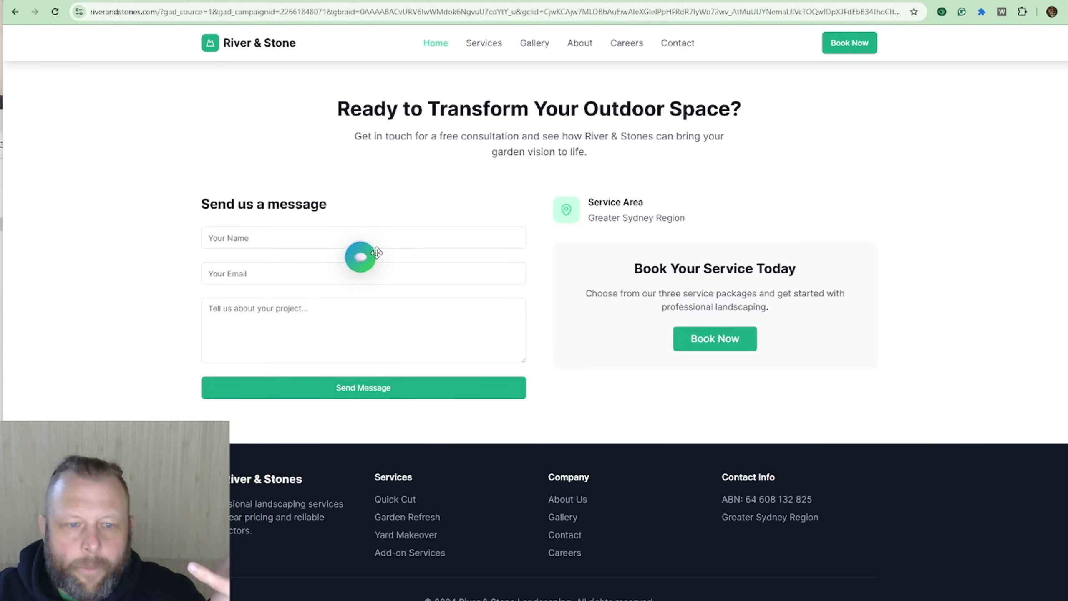
pyautogui.click(377, 253)
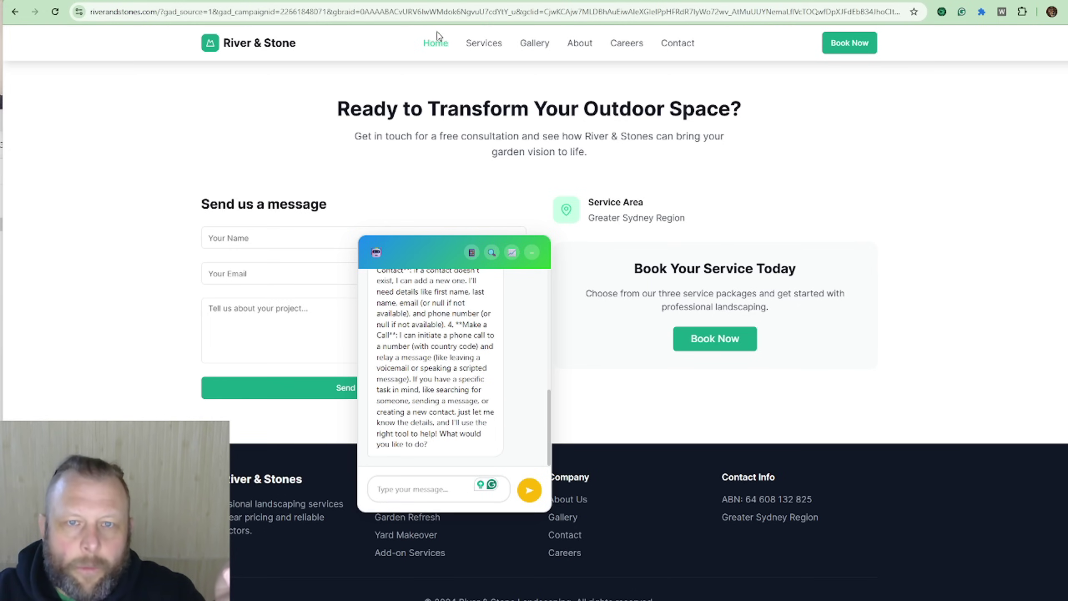
pyautogui.click(440, 16)
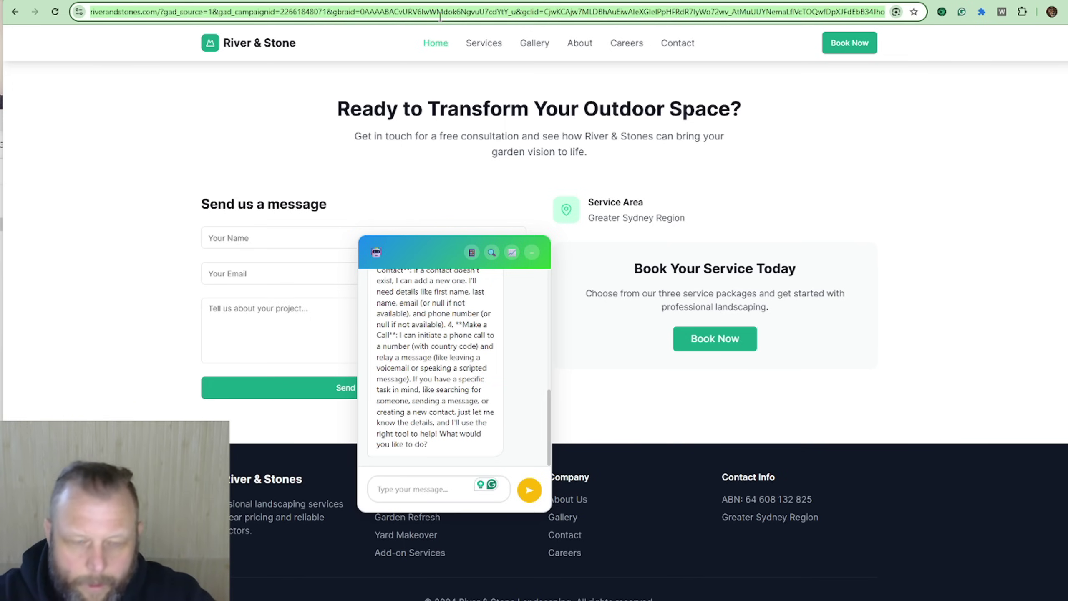
# Step: Return to the 'sydney landscaping' results, open Humphreys Landscaping, and show the extensions list
pyautogui.click(15, 11)
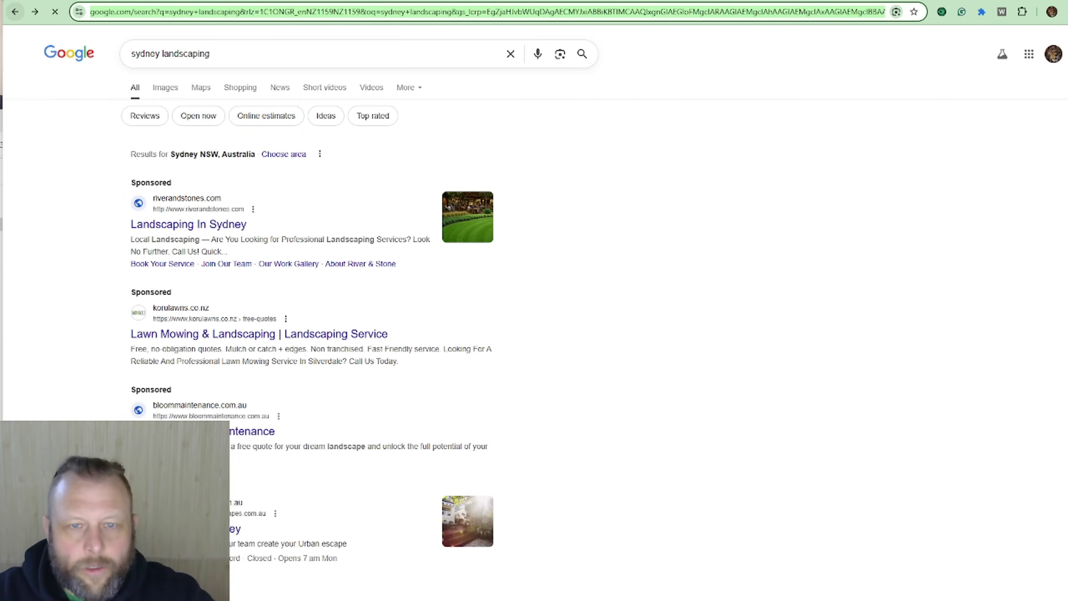
pyautogui.scroll(-5, 786, 438)
pyautogui.scroll(7, 787, 438)
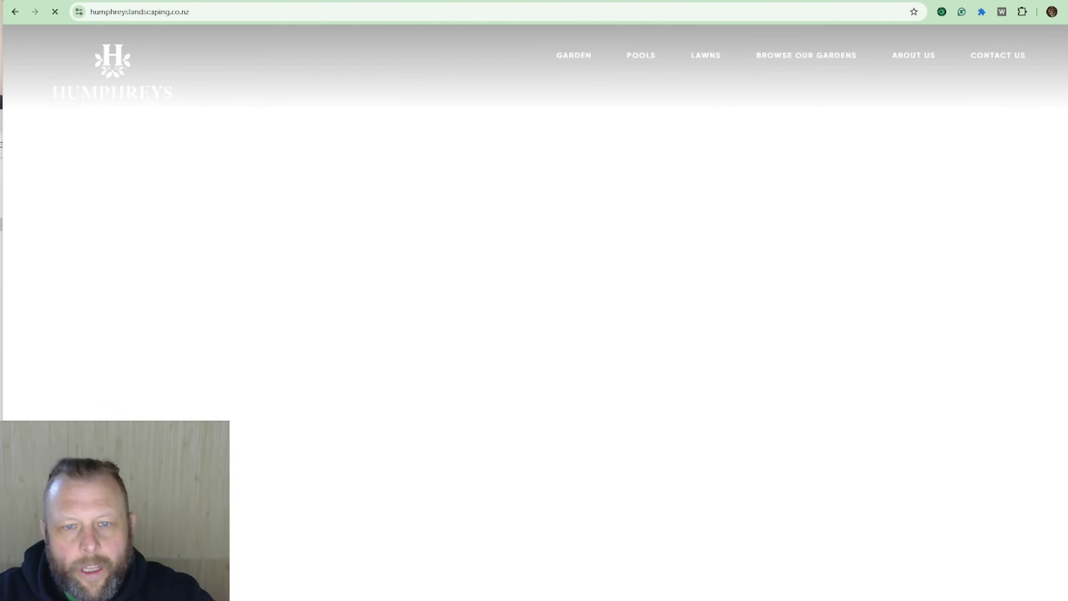
pyautogui.scroll(-18, 741, 288)
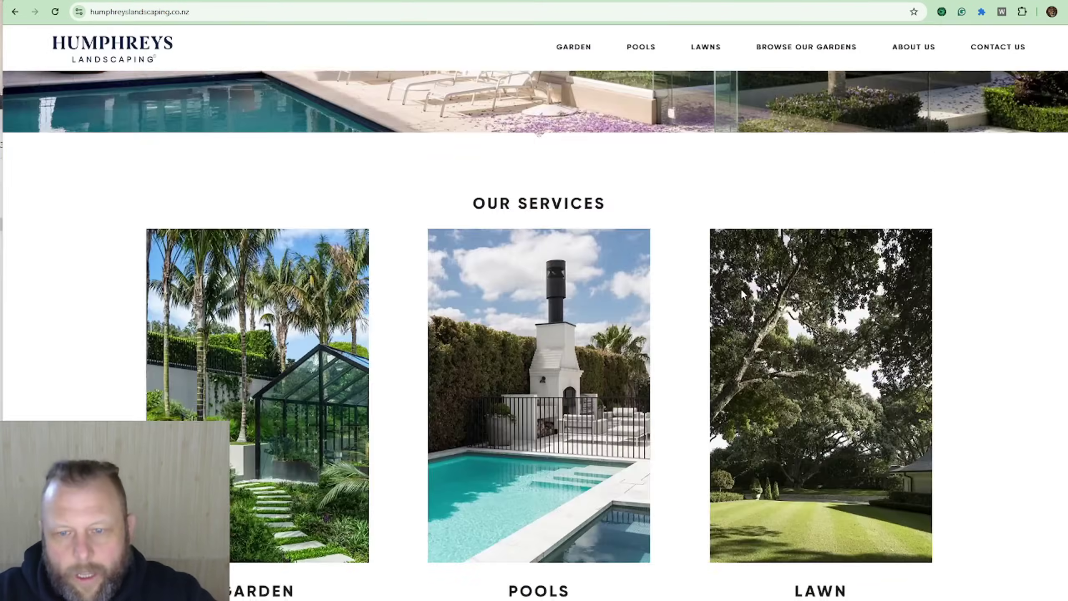
pyautogui.scroll(-2, 937, 334)
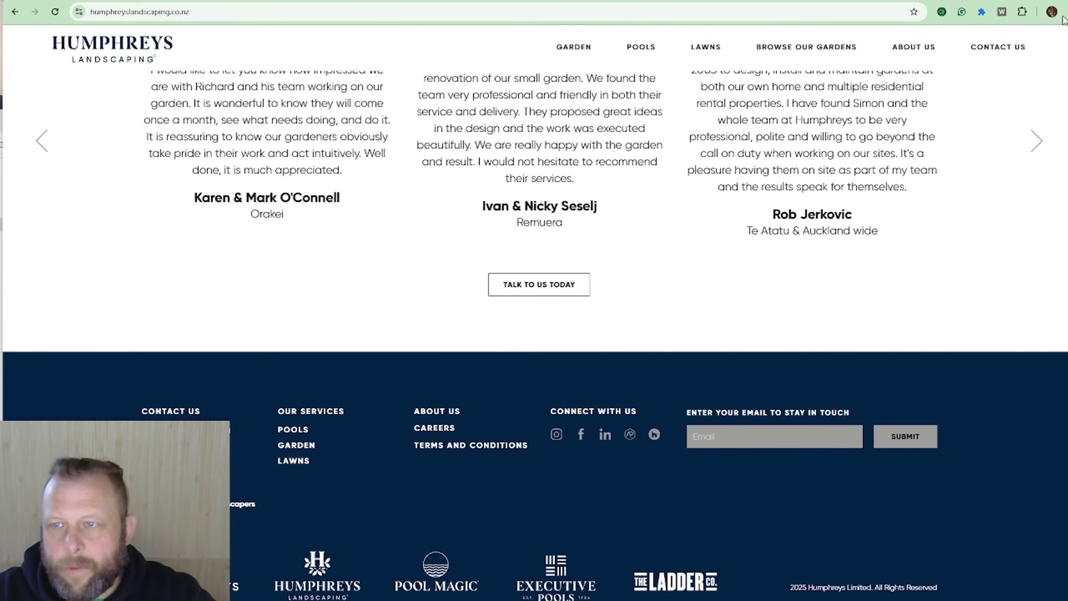
pyautogui.click(1022, 13)
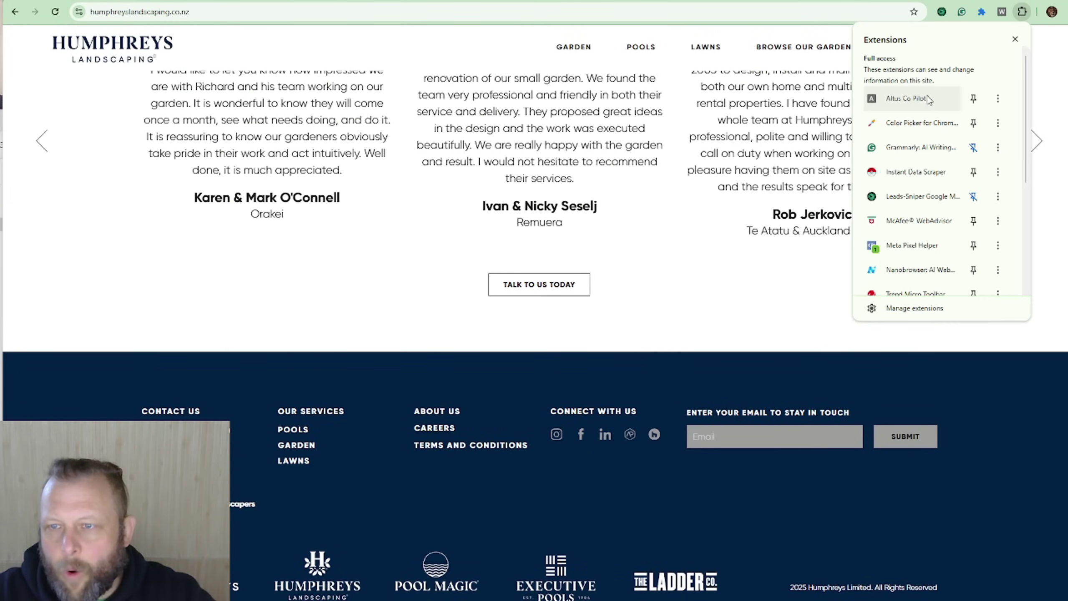
pyautogui.scroll(-3, 928, 110)
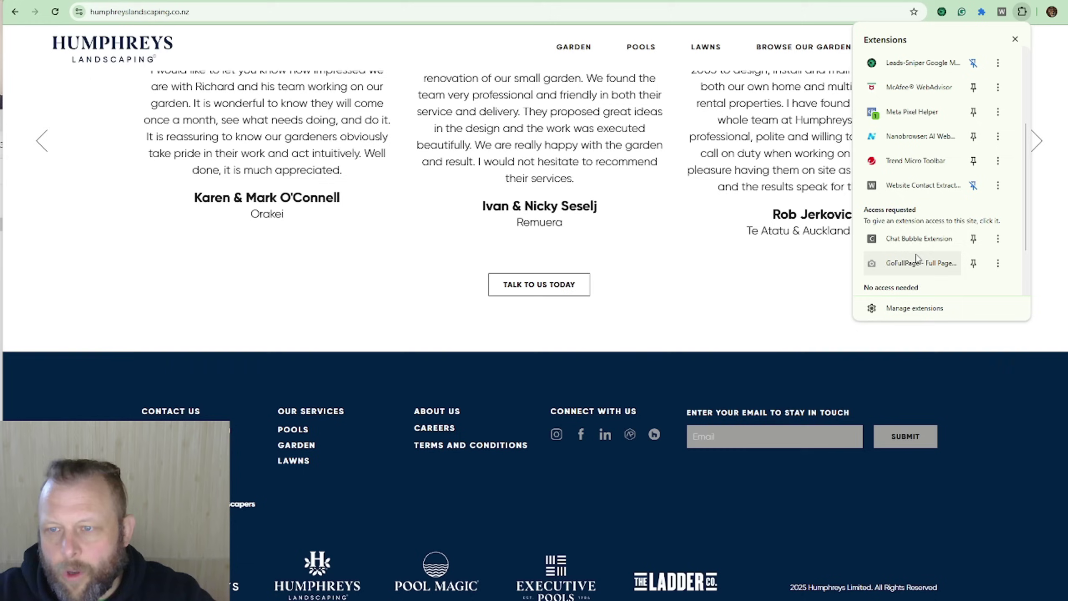
# Step: Launch Chat Bubble on the Humphreys Landscaping site and scan it for the business name and phone
pyautogui.click(925, 239)
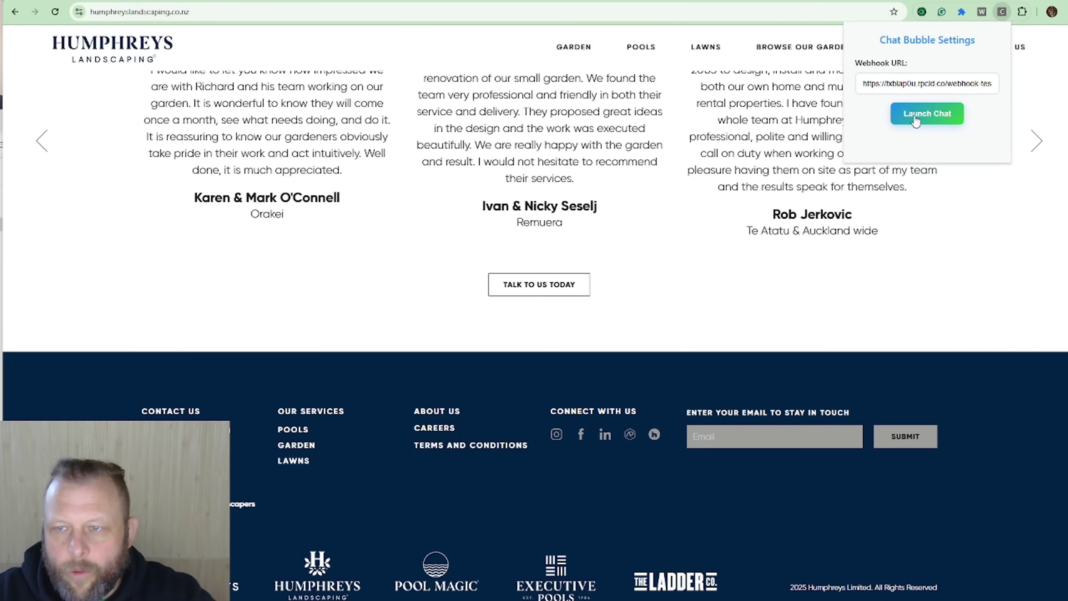
pyautogui.click(916, 121)
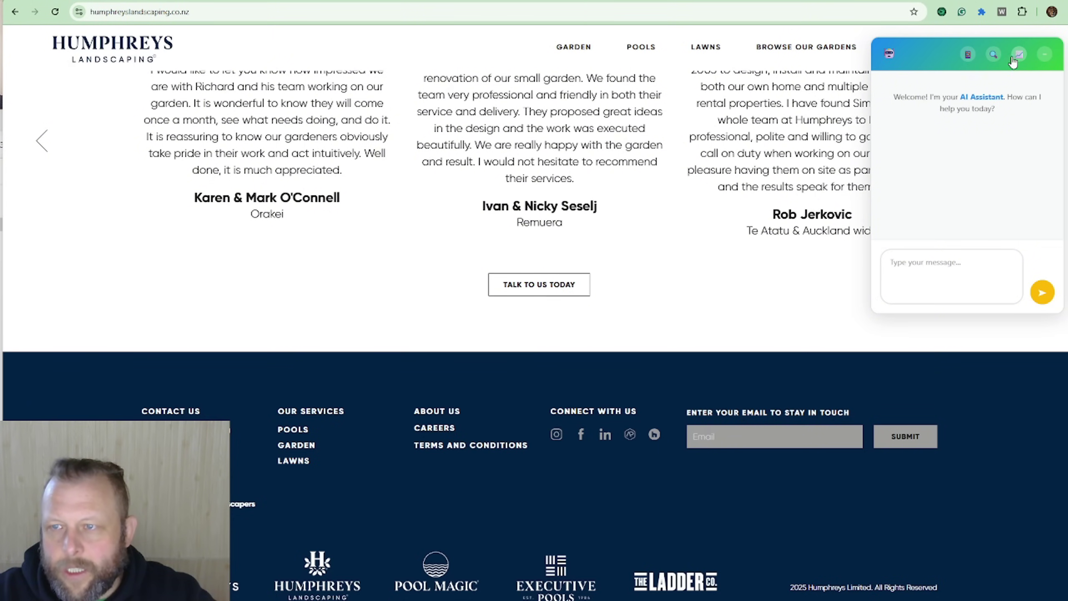
pyautogui.click(993, 55)
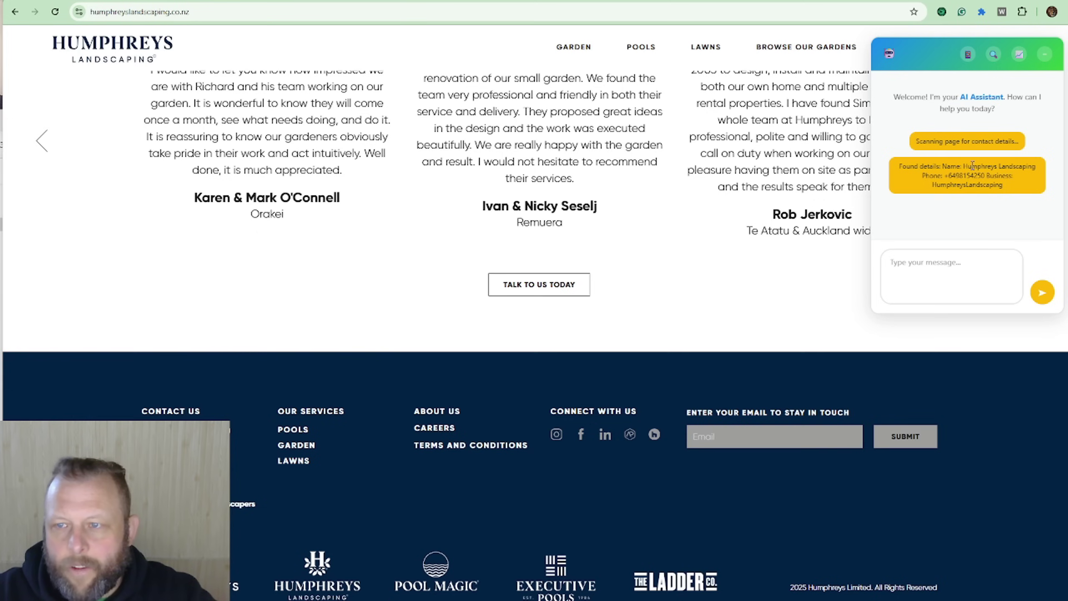
pyautogui.moveTo(974, 165); pyautogui.dragTo(1019, 166)
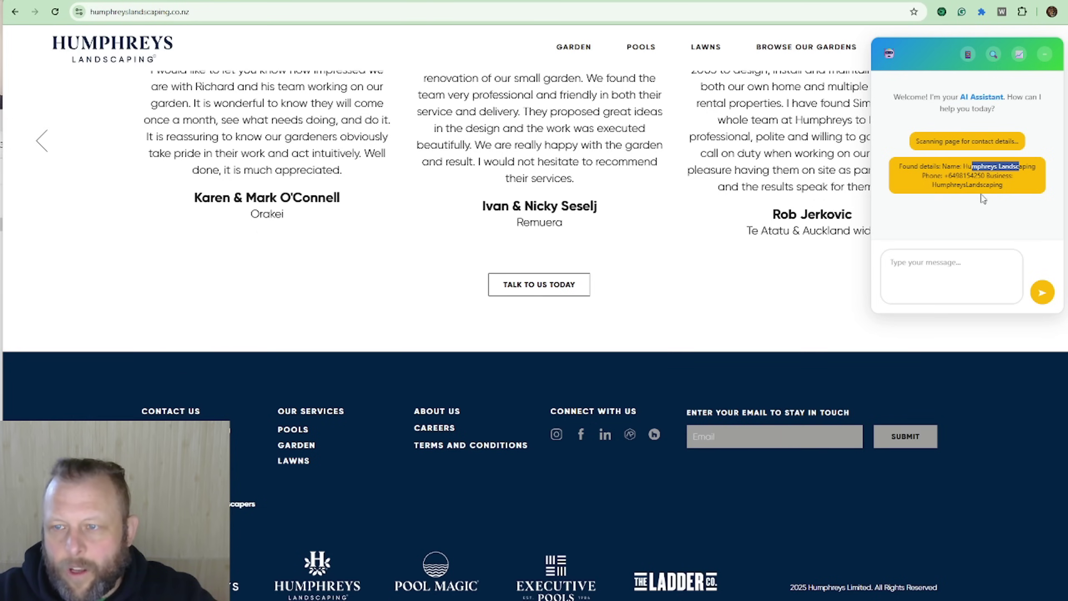
pyautogui.click(929, 278)
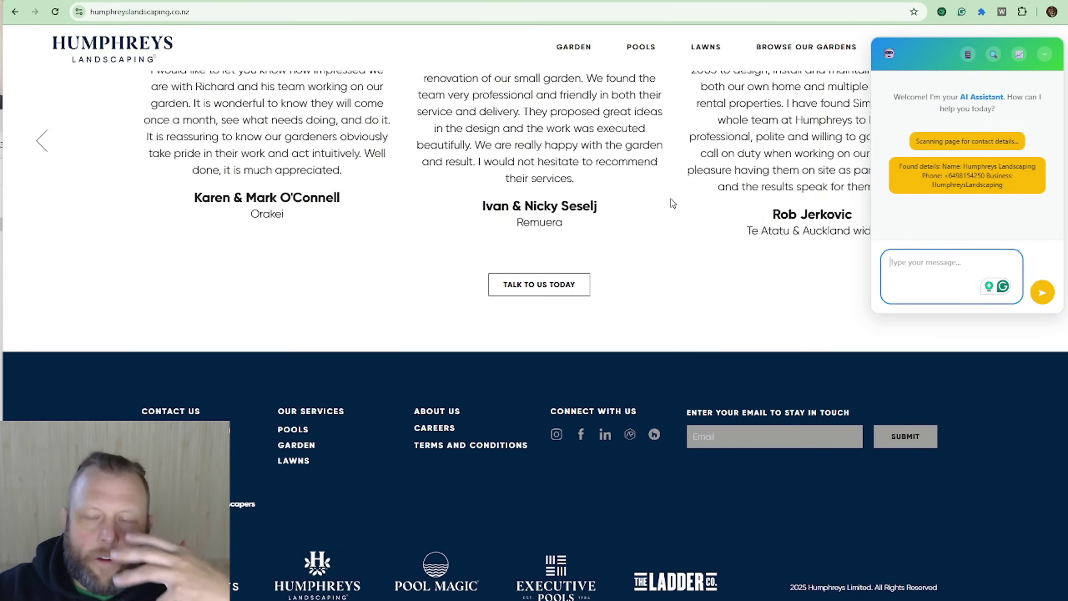
pyautogui.click(506, 140)
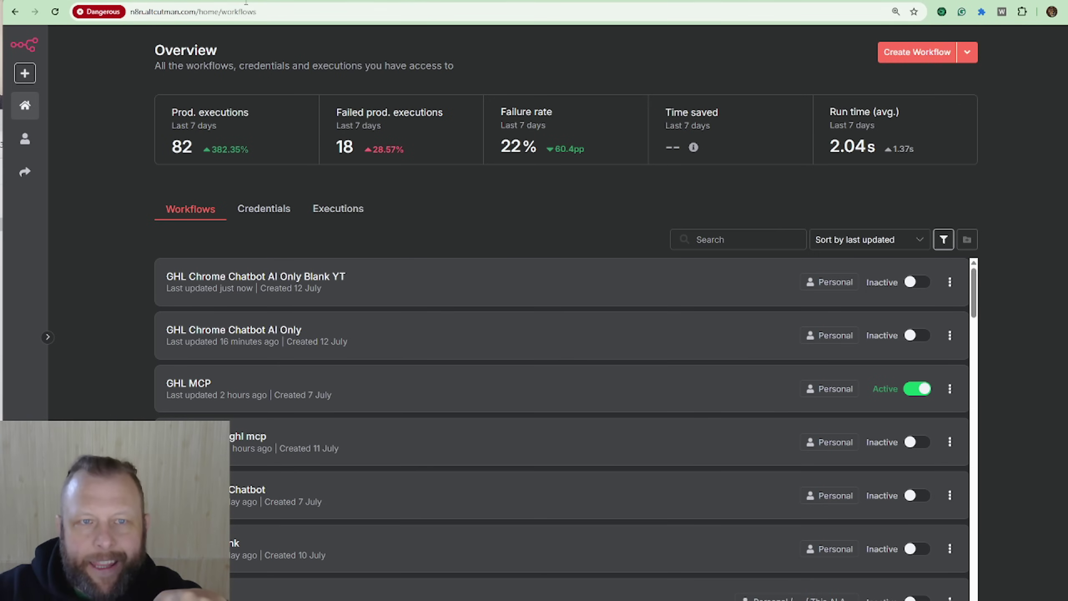
# Step: Switch to the n8n workflows overview, then move the AI Assistant chat to mid-page on aiagencymentorship.ai
pyautogui.click(406, 297)
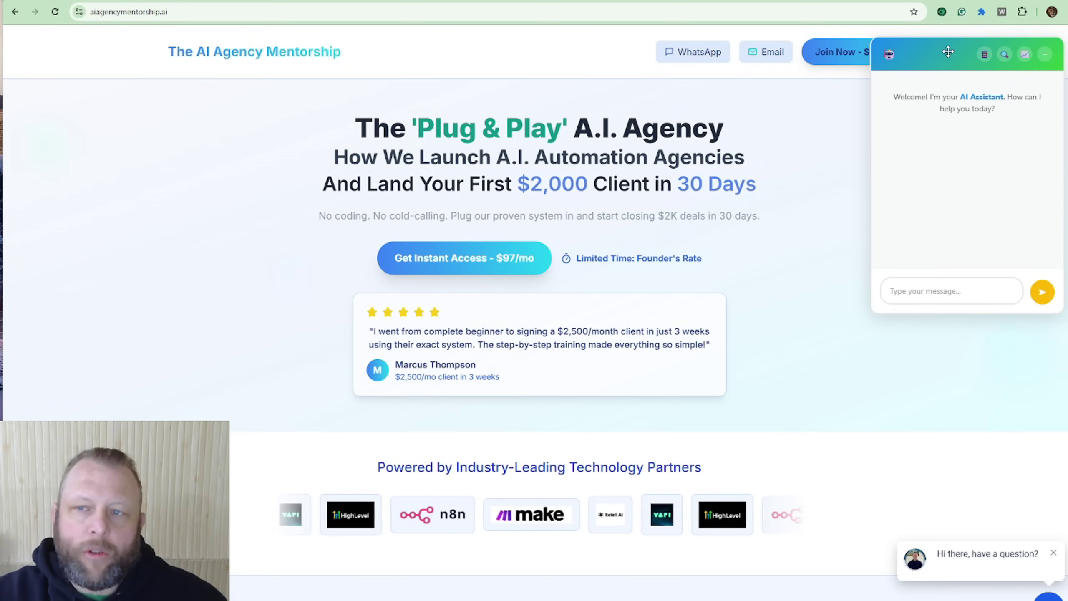
pyautogui.moveTo(937, 53); pyautogui.dragTo(788, 125)
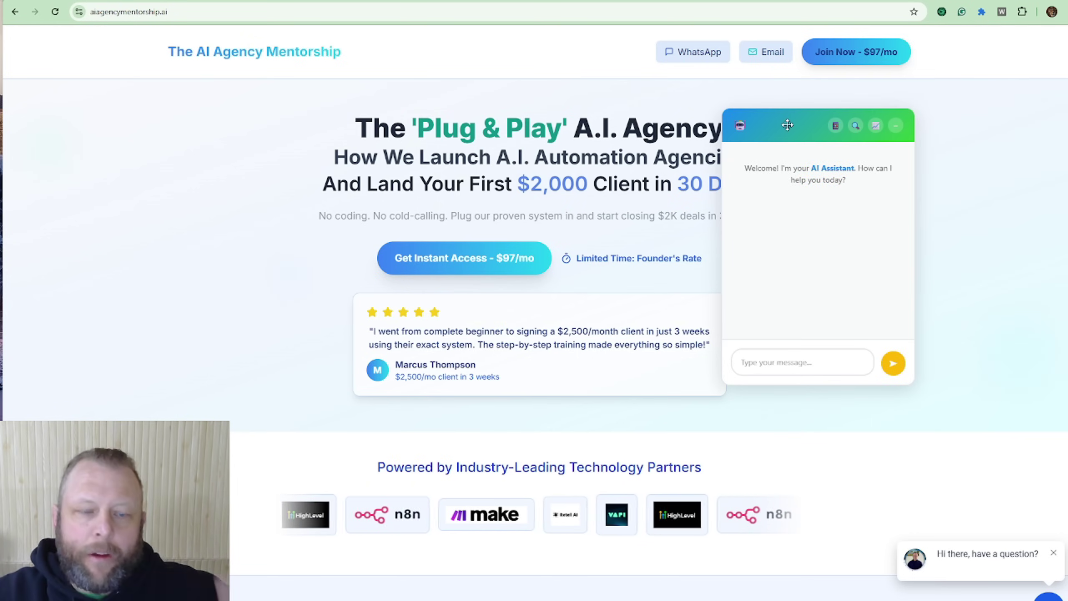
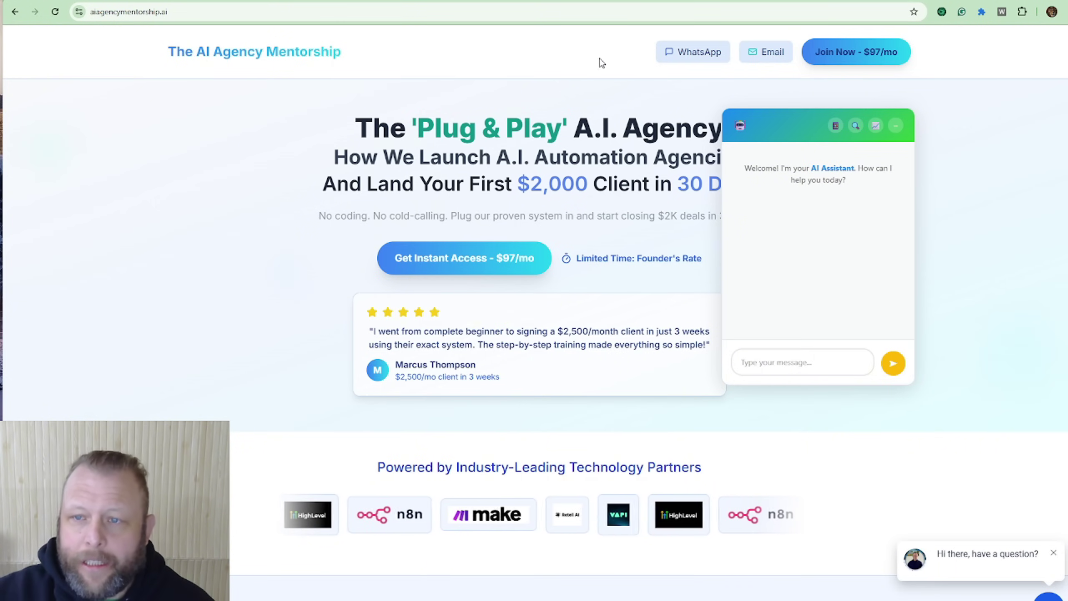
# Step: Have the AI Assistant scan aiagencymentorship.ai for contact details, then go to the YouTube results
pyautogui.click(854, 131)
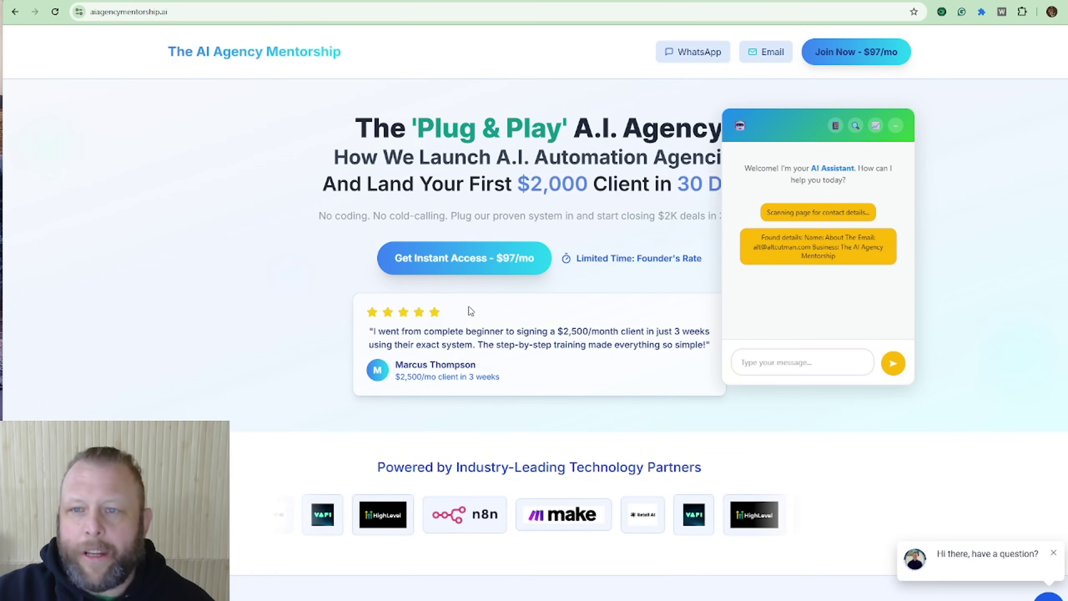
pyautogui.moveTo(835, 134); pyautogui.dragTo(828, 101)
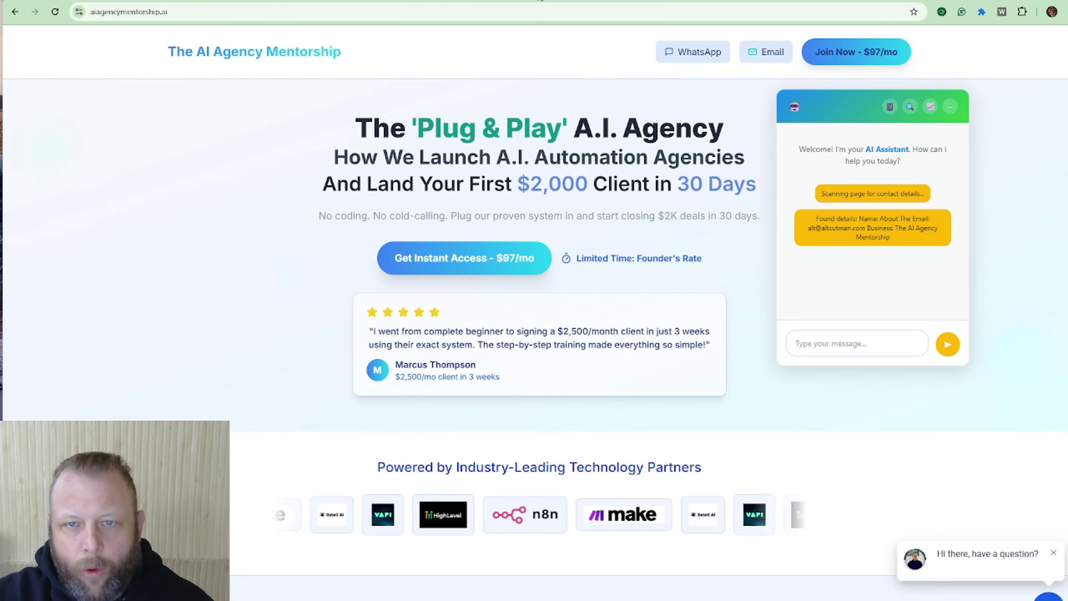
pyautogui.click(559, 1)
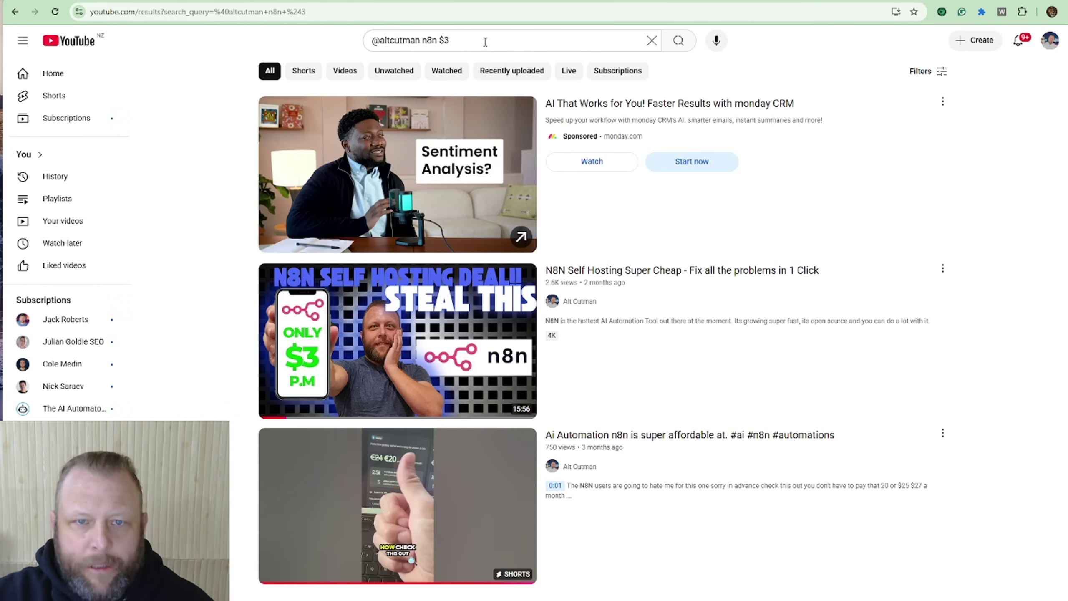
# Step: Open the n8n self-hosting video and its creator's channel page, then close VS Code
pyautogui.click(608, 273)
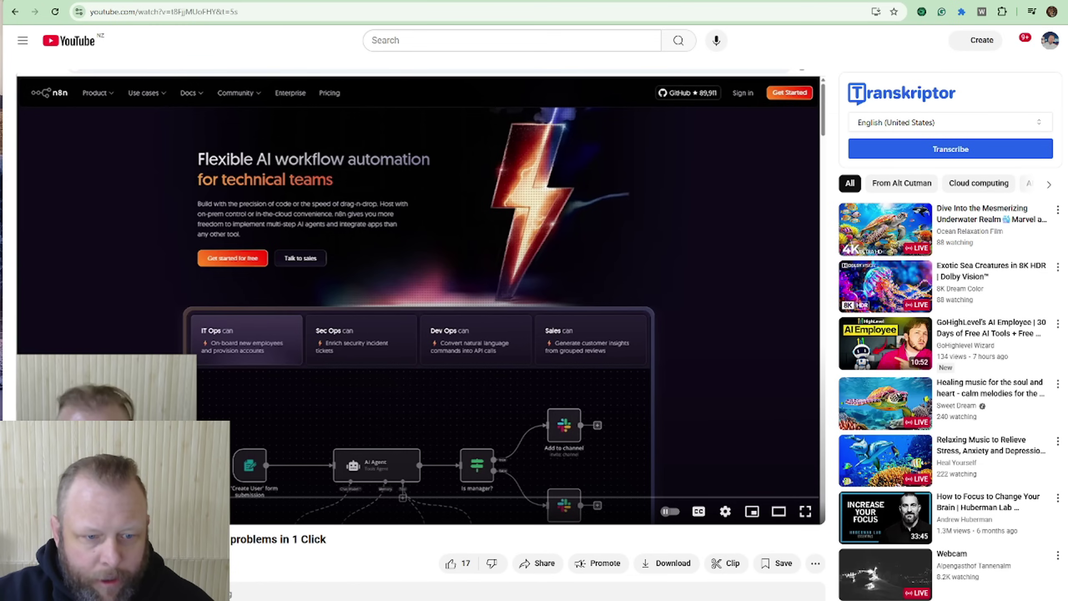
pyautogui.click(30, 563)
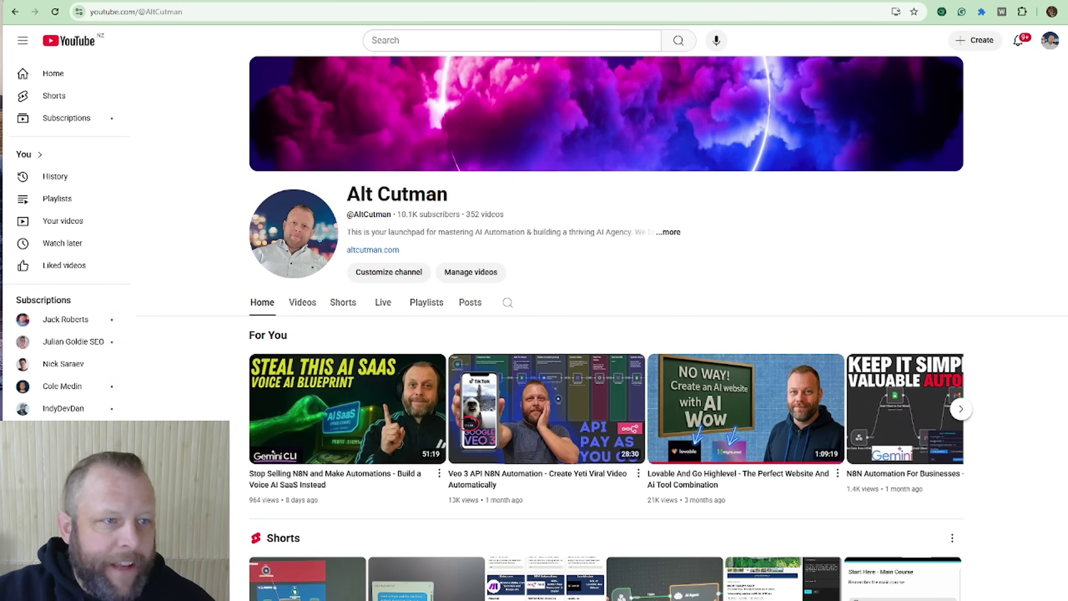
pyautogui.moveTo(1, 122); pyautogui.dragTo(767, 24)
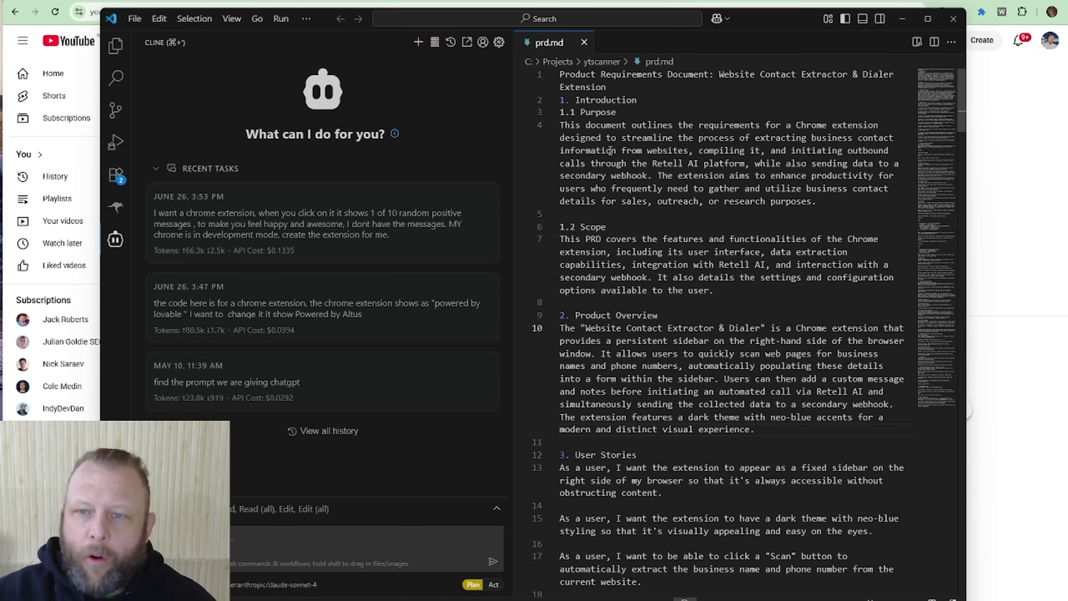
pyautogui.click(953, 19)
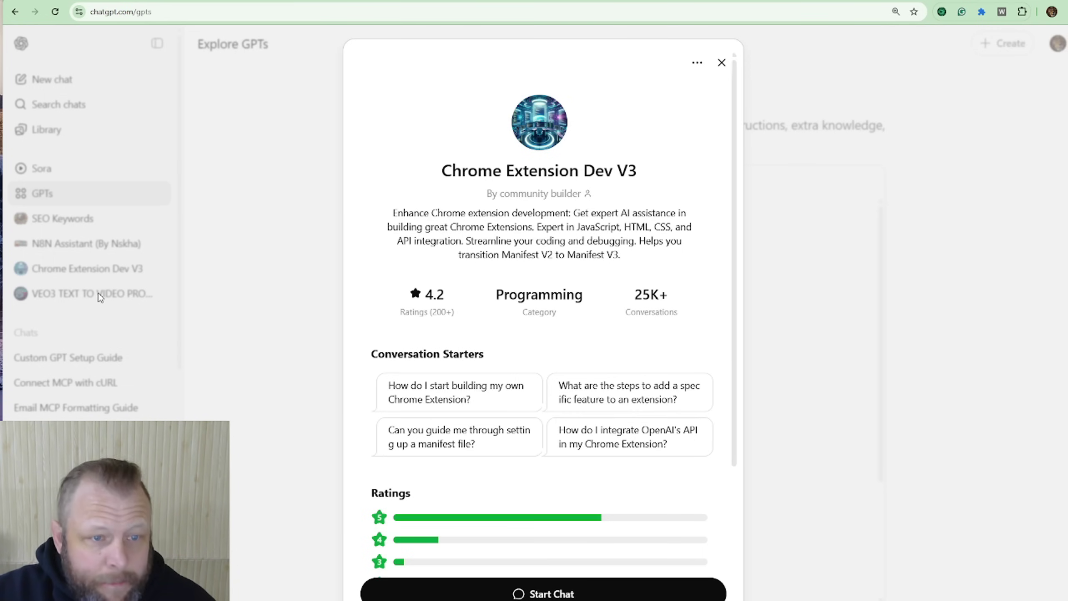
# Step: In a new ChatGPT chat, request a Chrome extension that pops up and says hello
pyautogui.click(722, 63)
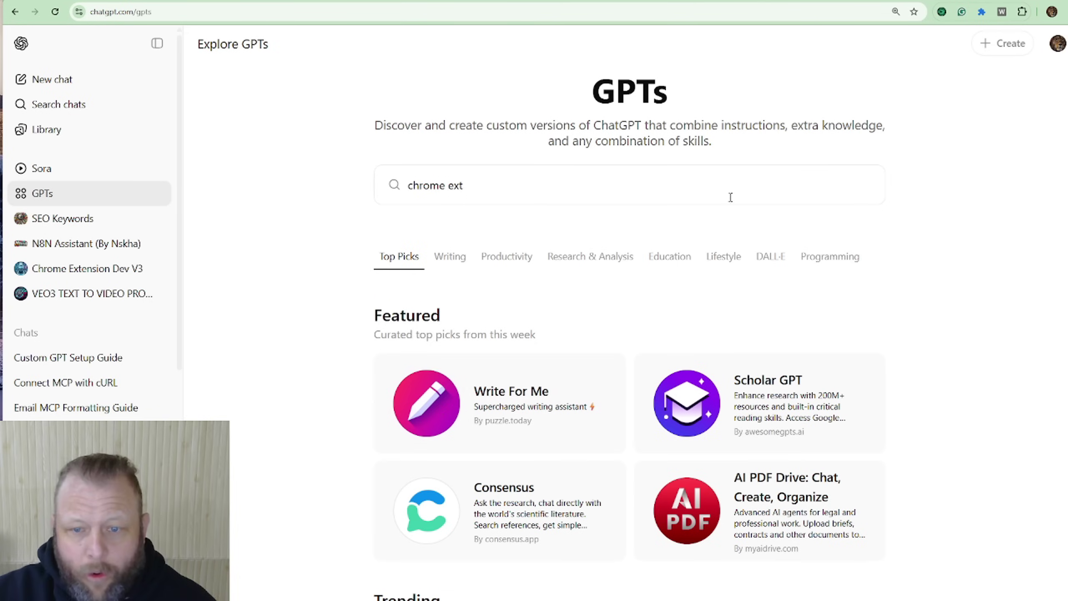
pyautogui.click(66, 84)
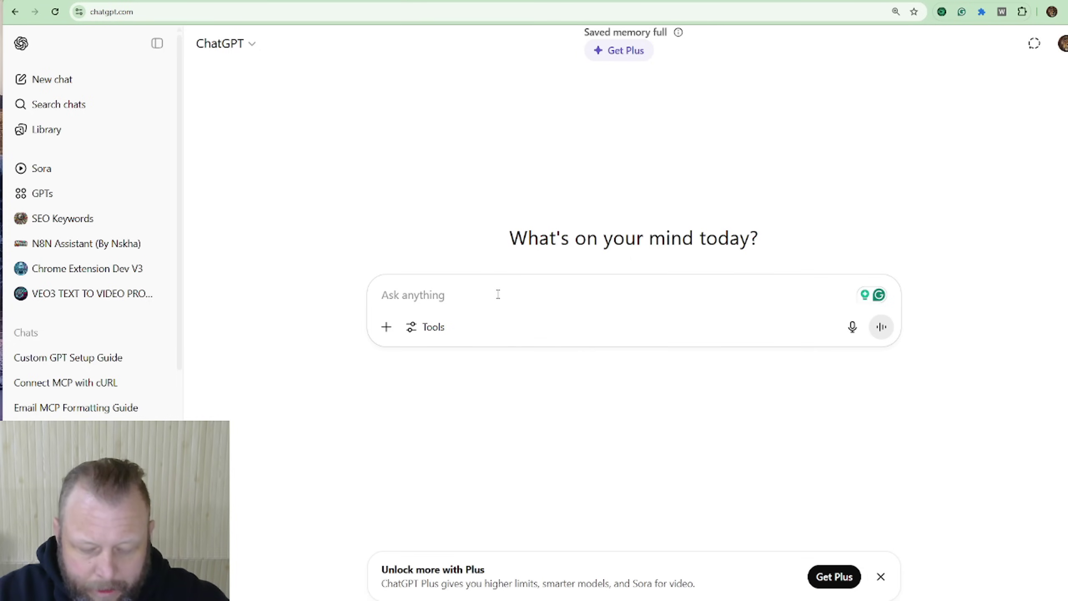
pyautogui.write('give me a crhe')
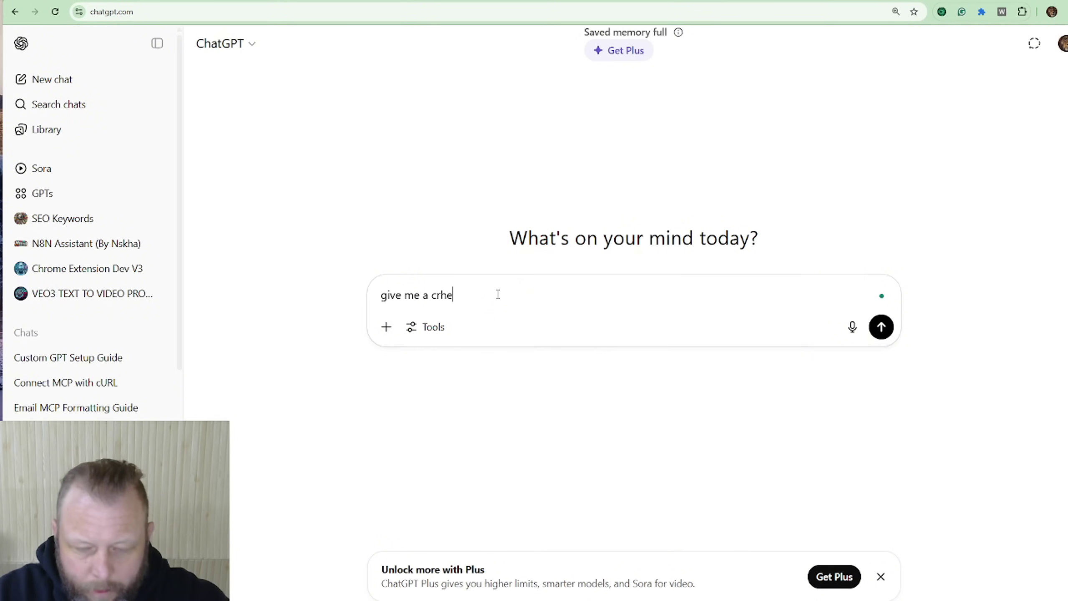
pyautogui.press('BackSpace')
pyautogui.press('BackSpace')
pyautogui.press('BackSpace')
pyautogui.write('hro')
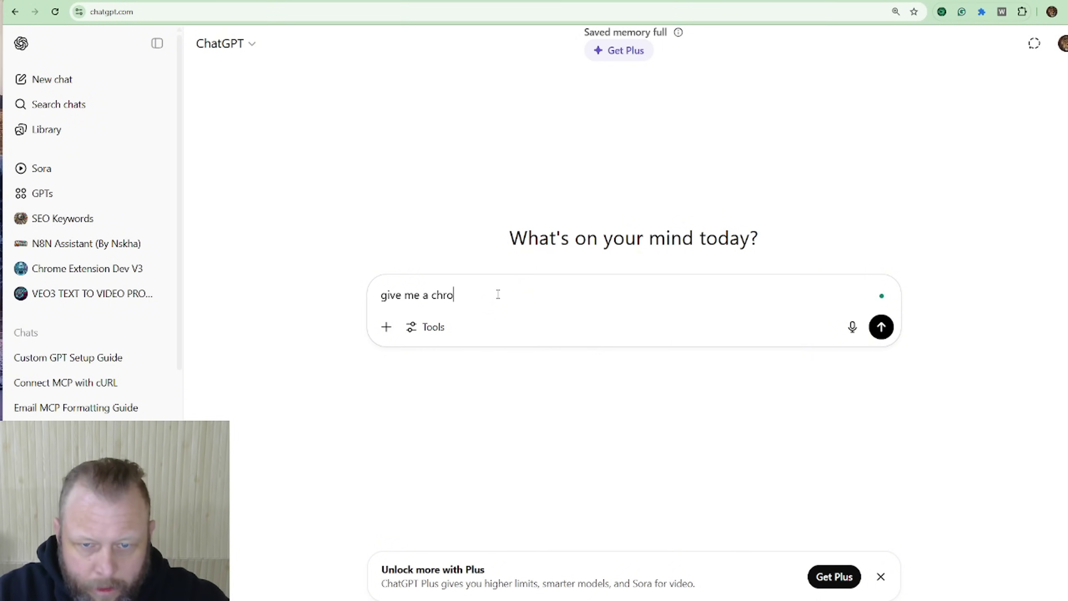
pyautogui.write('me extensitio')
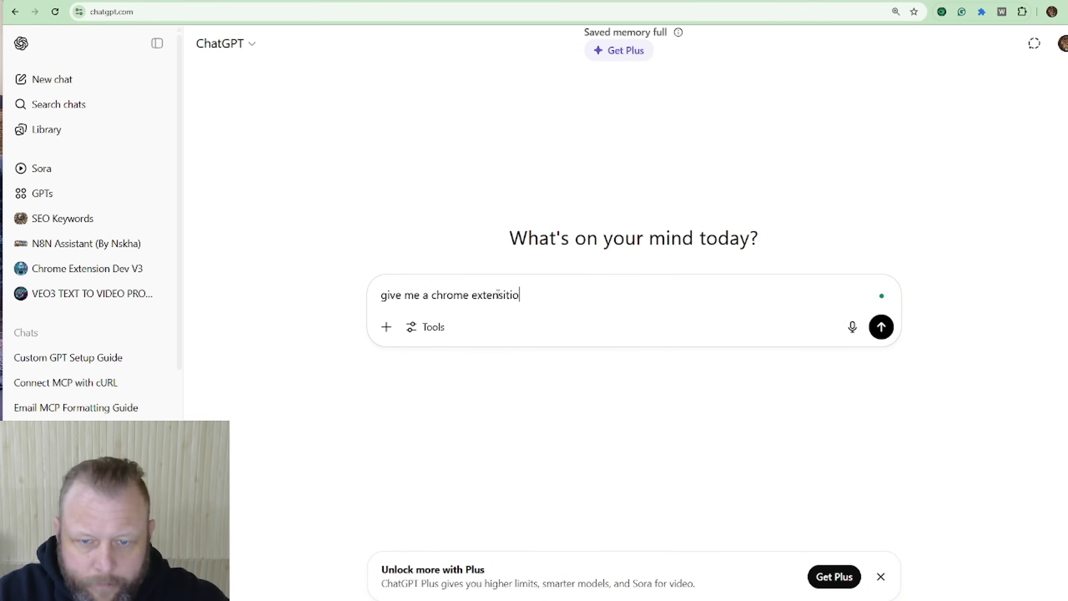
pyautogui.write('n that pop ')
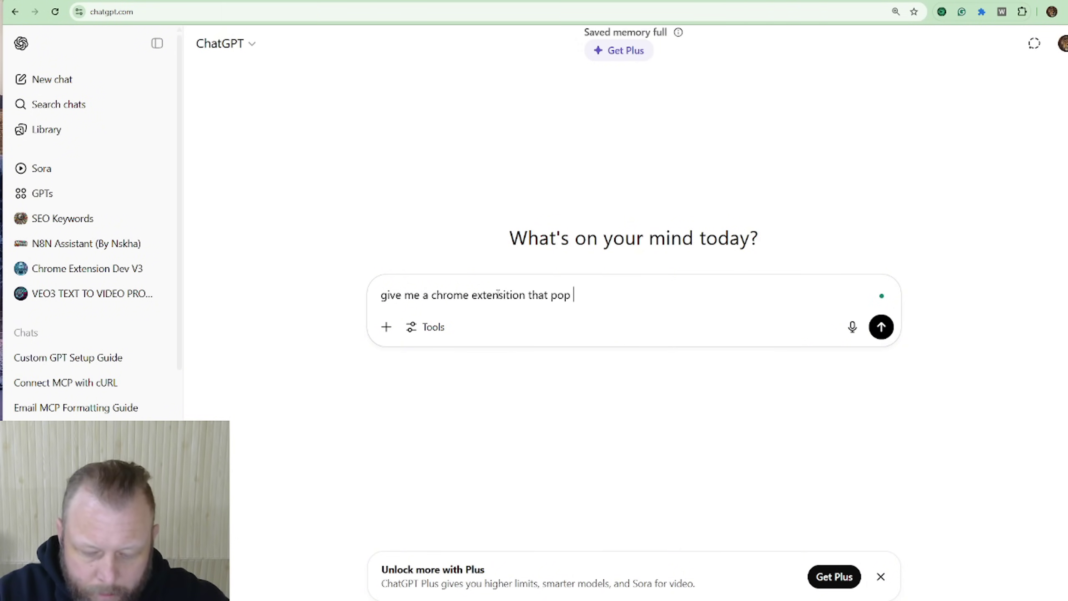
pyautogui.write('ups and say')
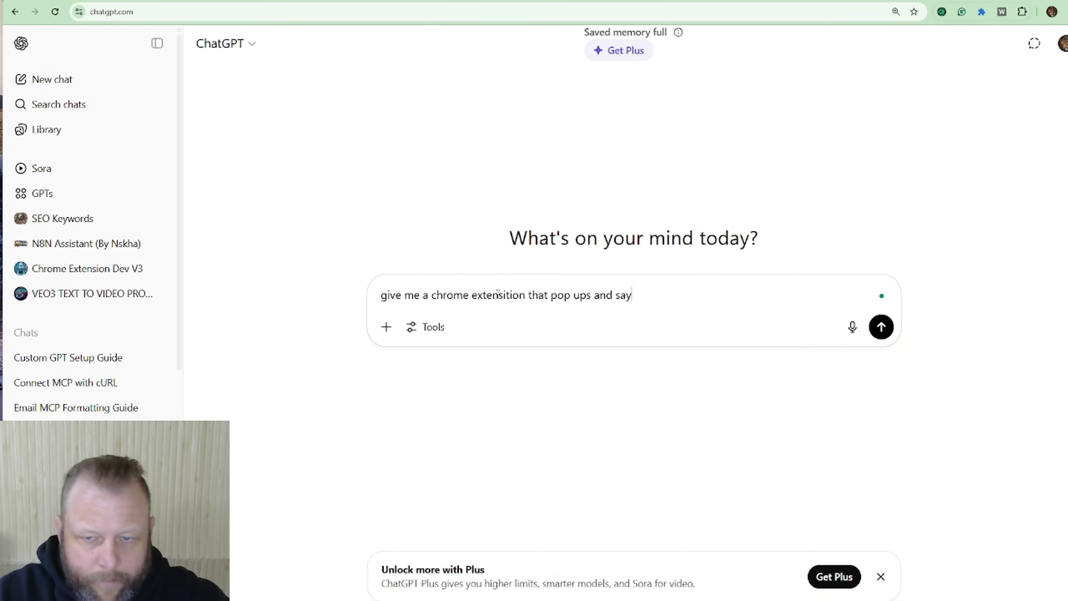
pyautogui.write('s helle')
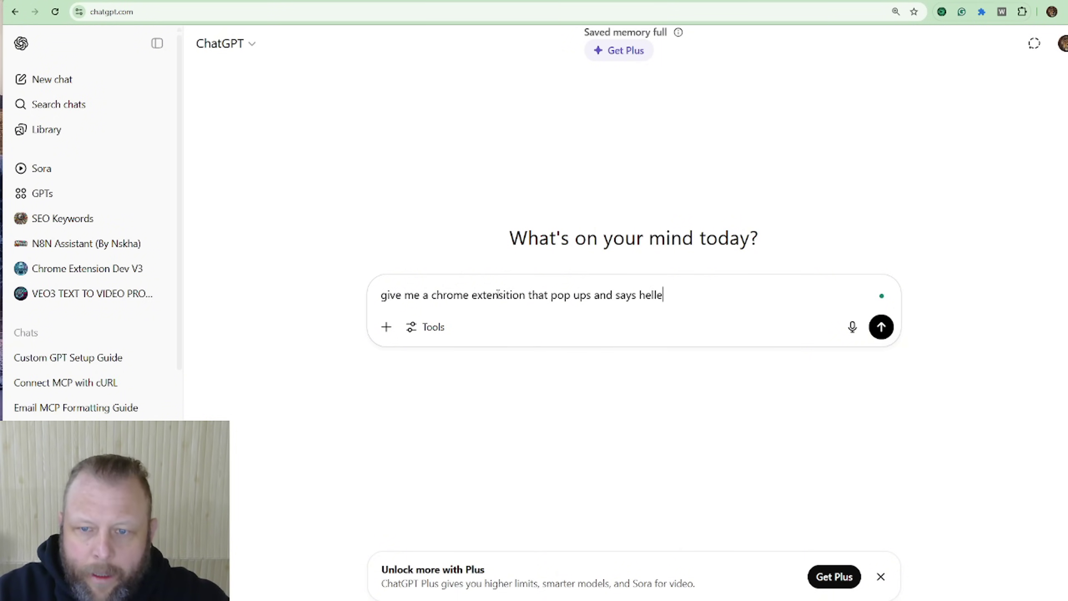
pyautogui.press('BackSpace')
pyautogui.write('o')
pyautogui.press('Return')
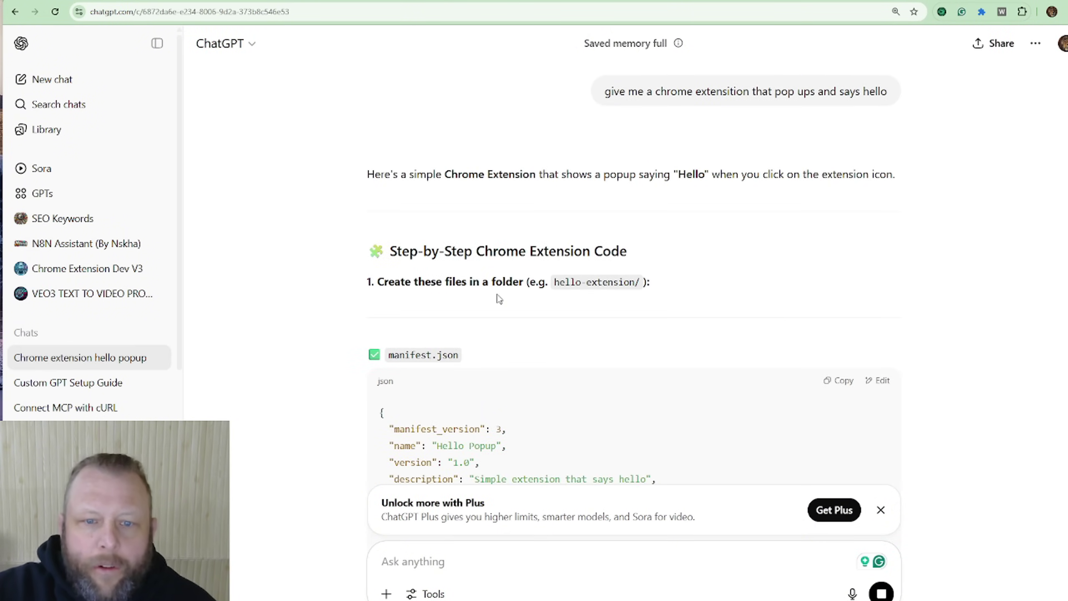
# Step: Review the generated Hello Popup manifest.json, glancing at the landscaping site and extensions page
pyautogui.rightClick(499, 297)
pyautogui.click(796, 162)
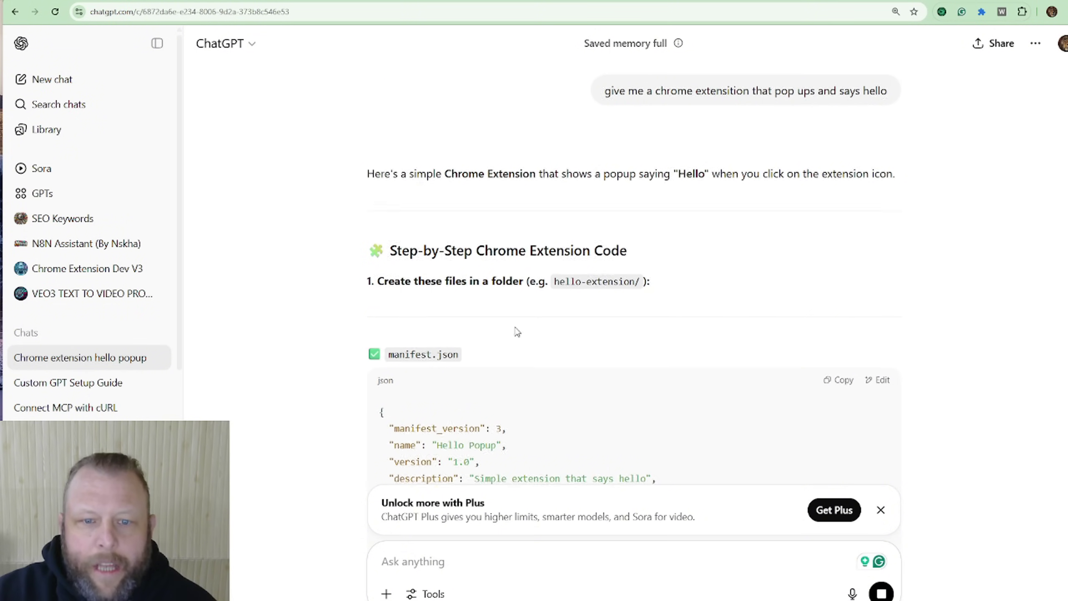
pyautogui.scroll(-4, 463, 273)
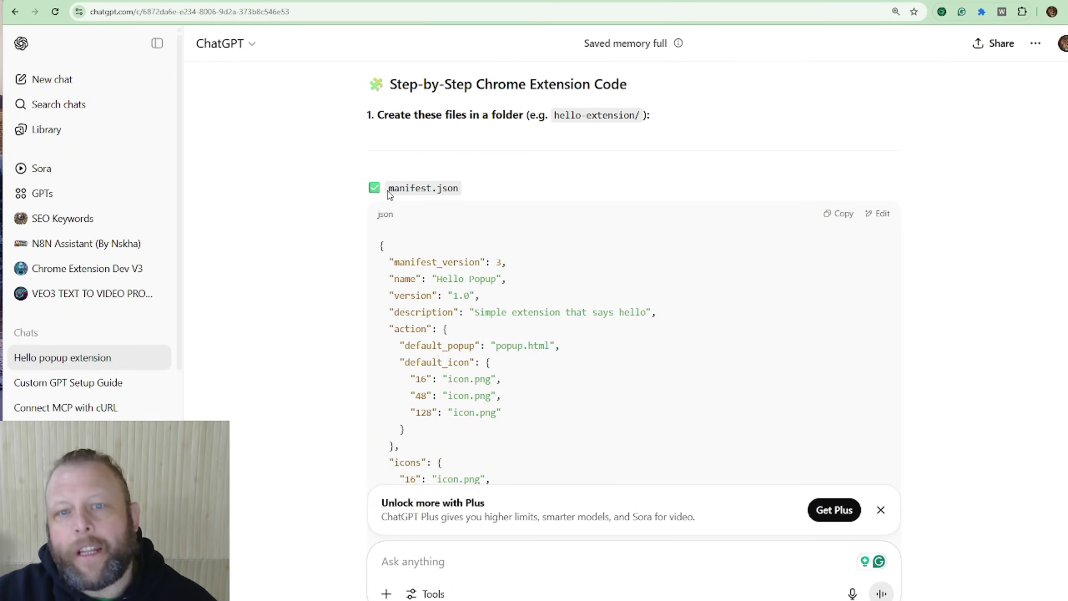
pyautogui.scroll(-5, 800, 249)
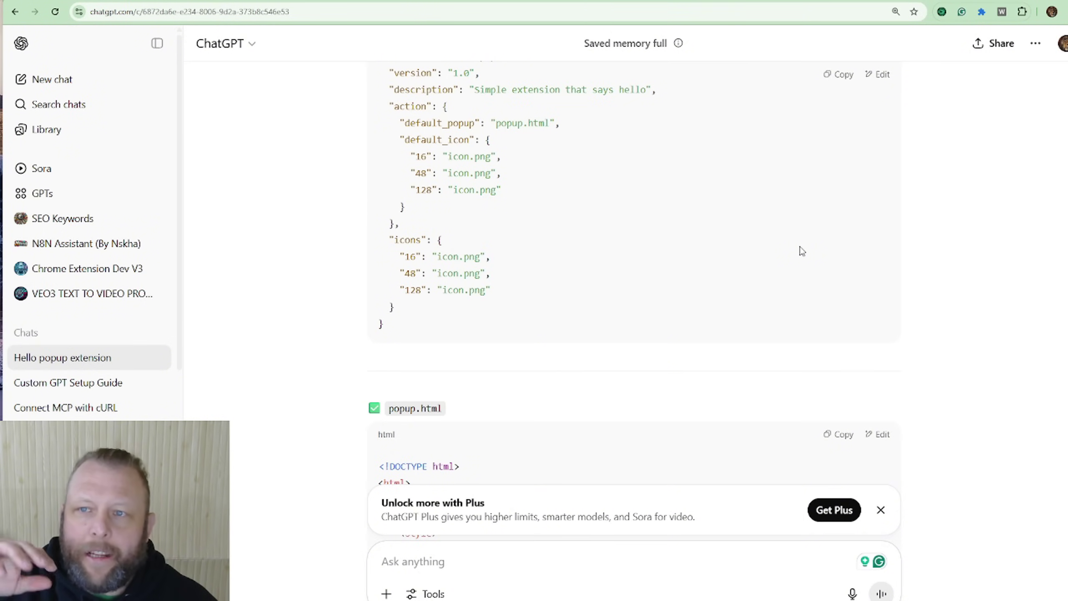
pyautogui.click(731, 1)
pyautogui.click(804, 1)
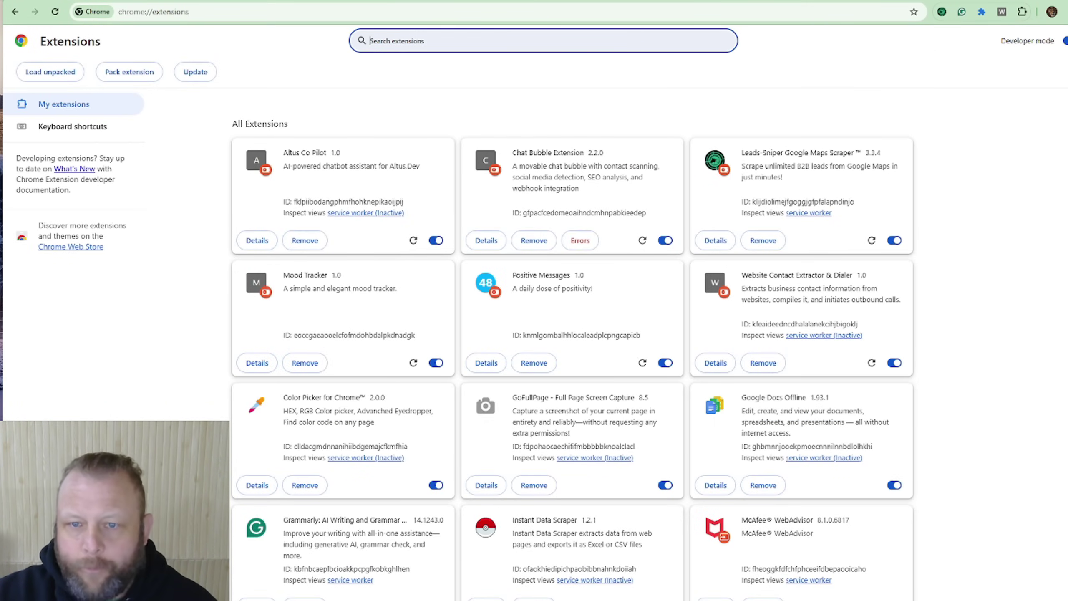
pyautogui.click(663, 1)
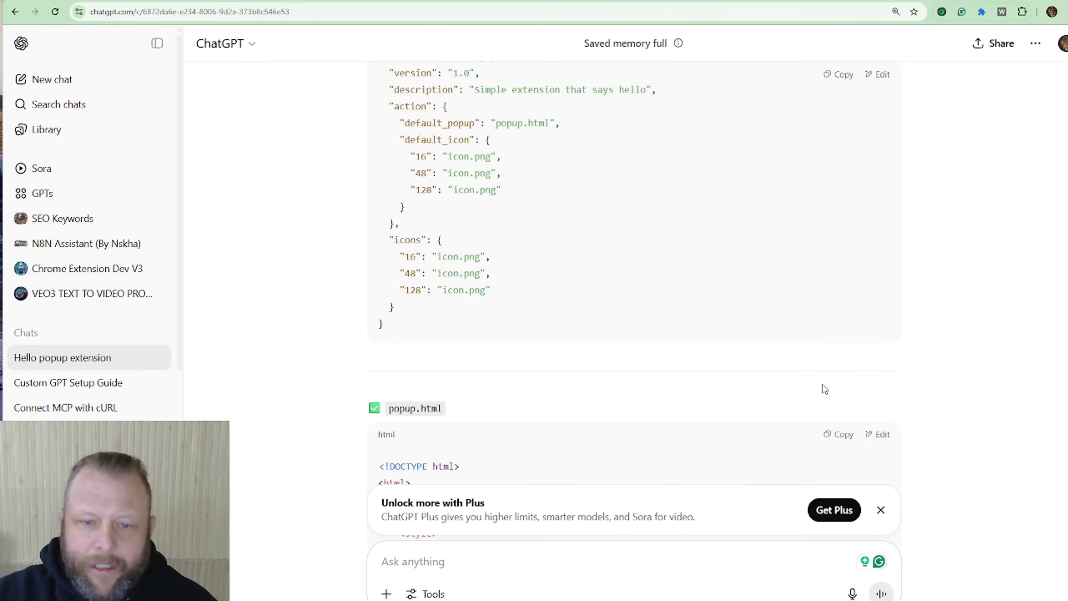
pyautogui.scroll(4, 824, 390)
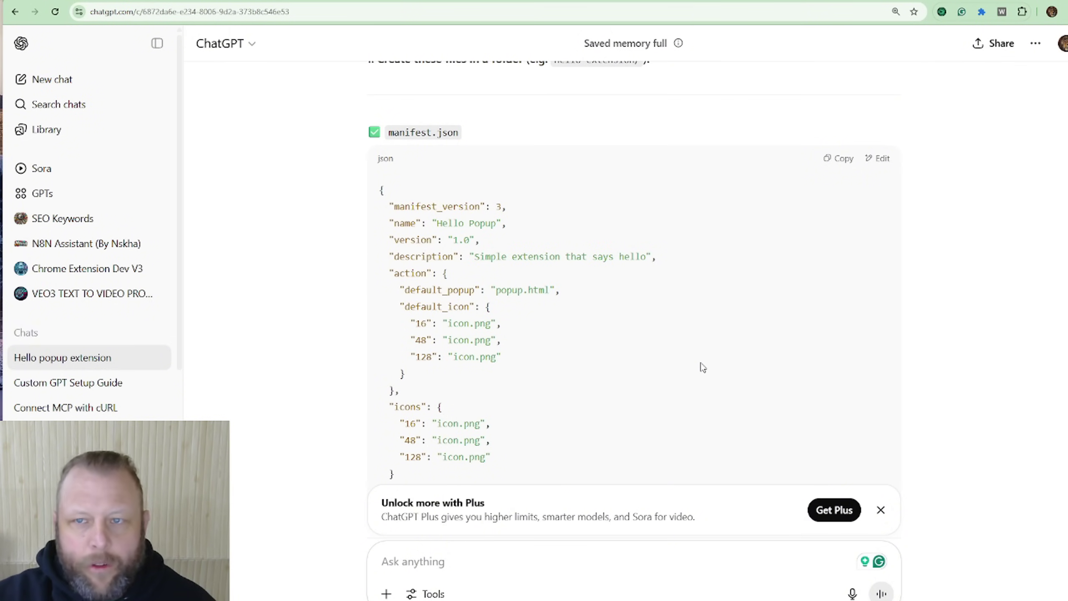
# Step: Run the chatbot's SEO analysis on the AI Agency Mentorship page (68/100), then reload it
pyautogui.click(424, 1)
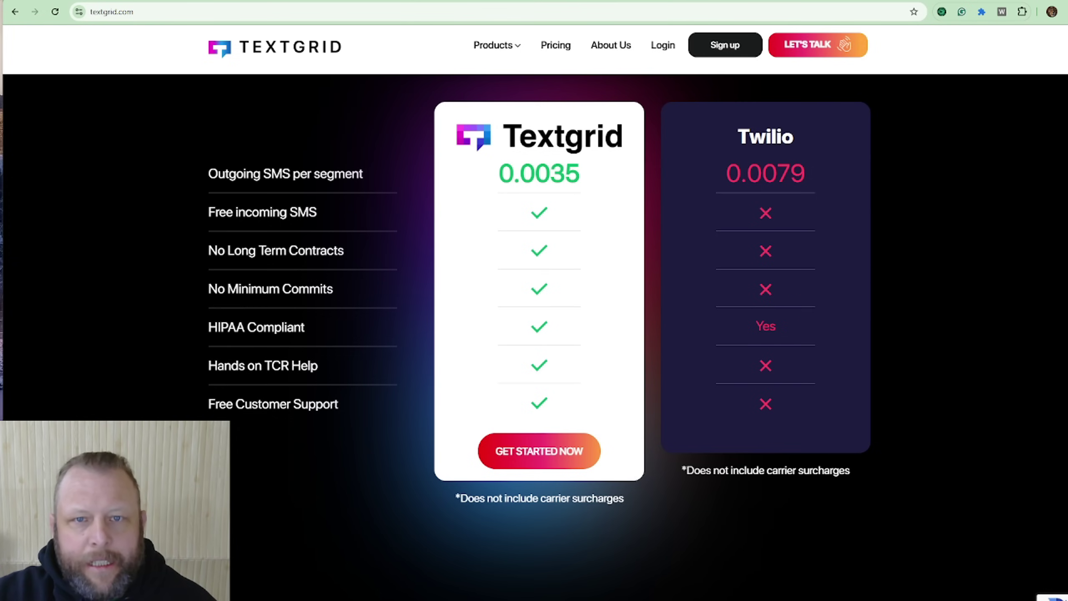
pyautogui.hotkey('ctrl', 'Tab')
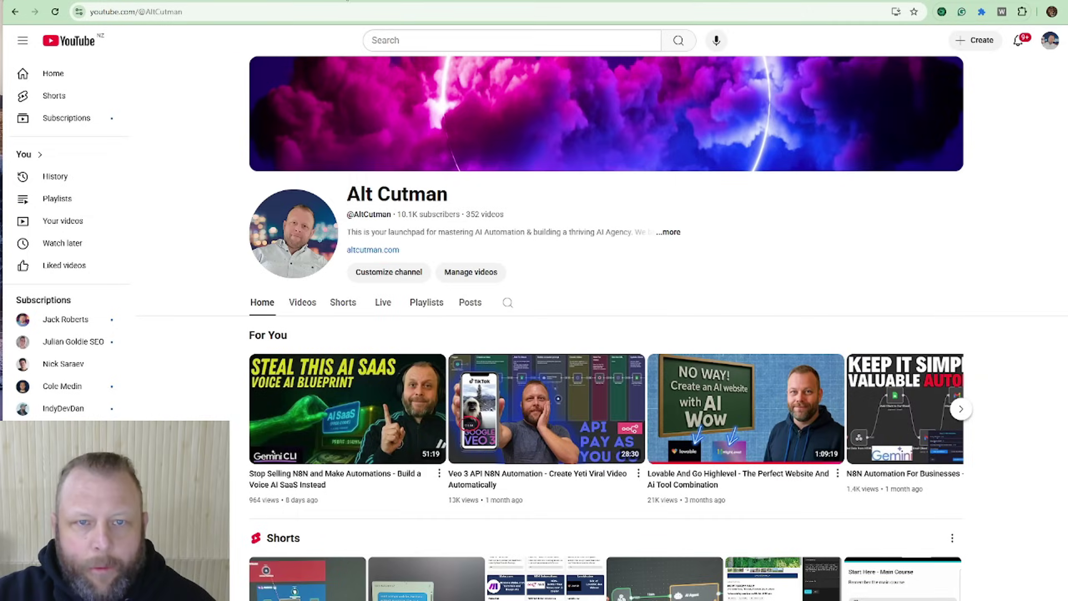
pyautogui.hotkey('ctrl', 'Tab')
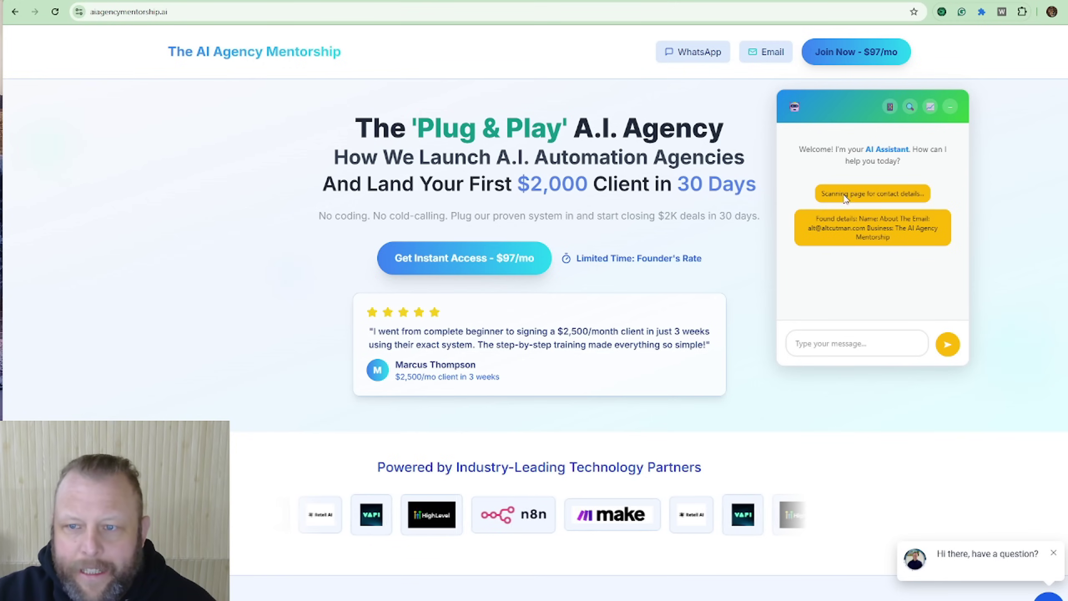
pyautogui.click(930, 109)
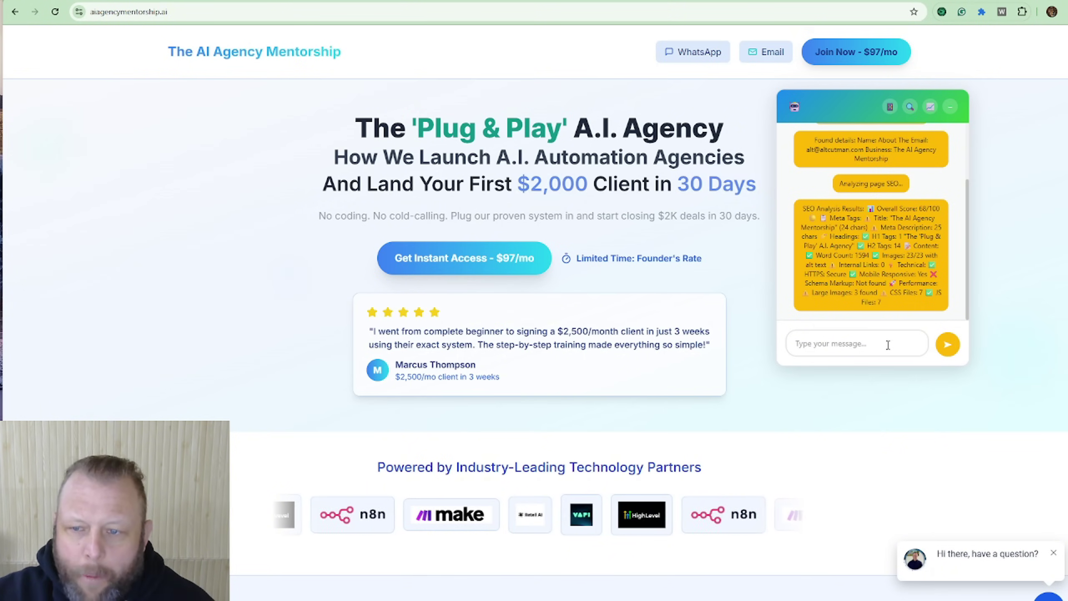
pyautogui.click(846, 344)
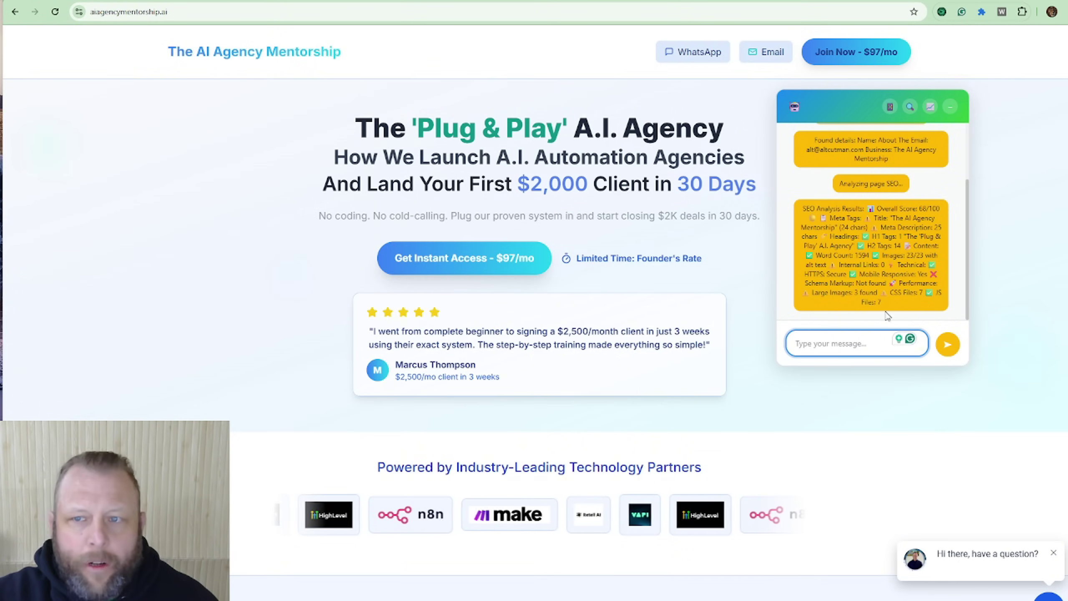
pyautogui.click(56, 13)
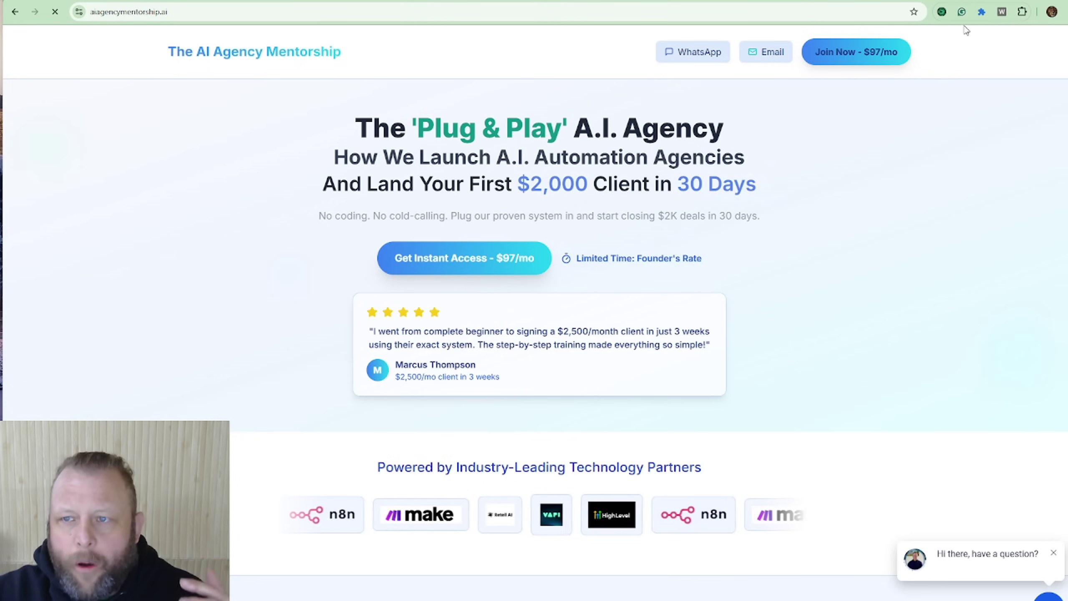
# Step: Launch the chat bubble on the landing page from the Chat Bubble Extension settings
pyautogui.click(1022, 12)
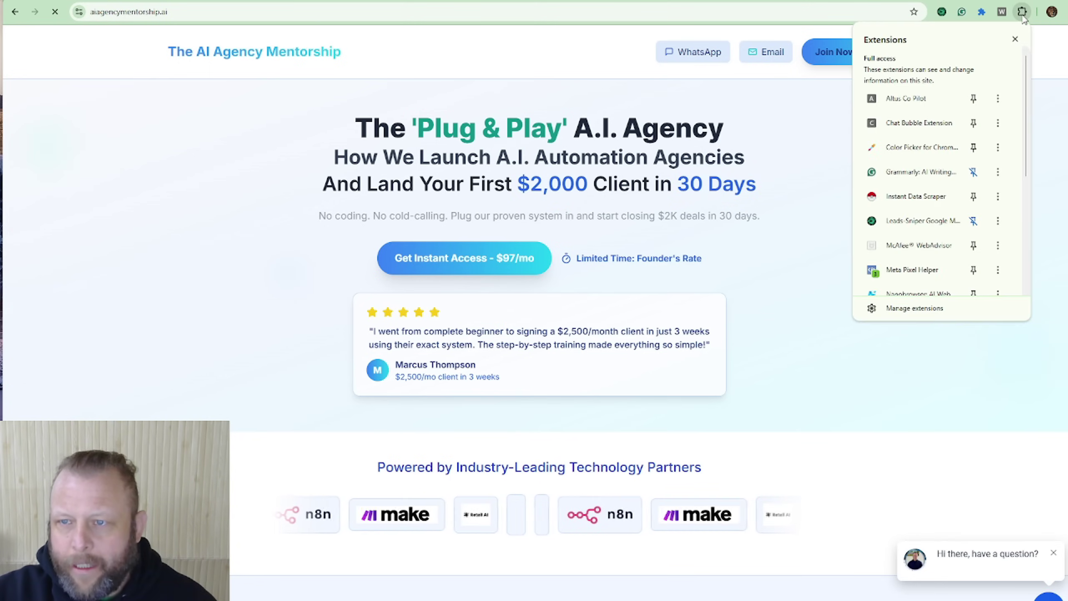
pyautogui.click(910, 122)
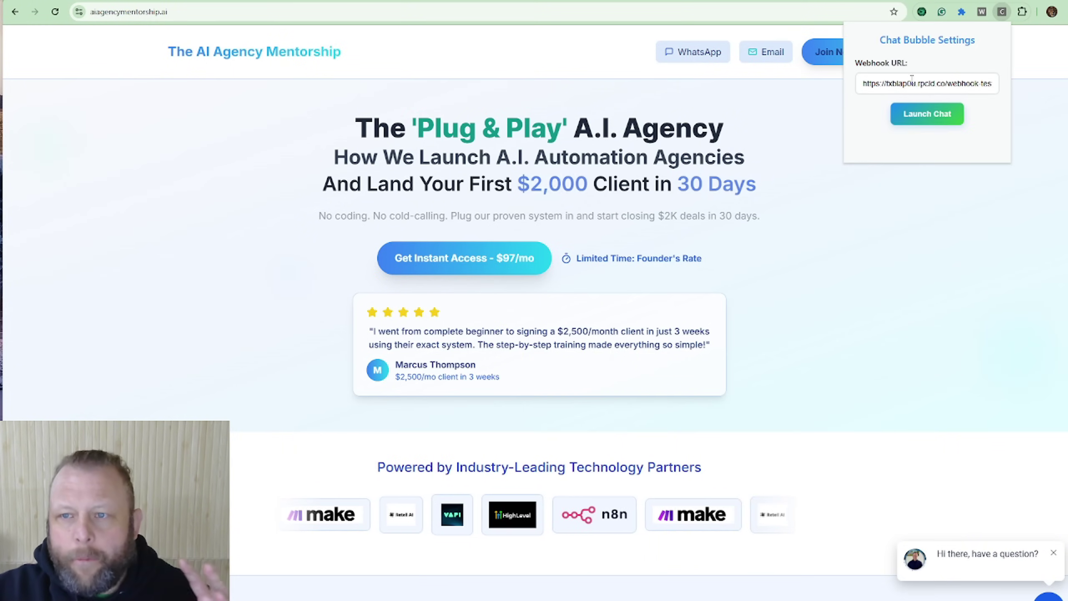
pyautogui.click(936, 115)
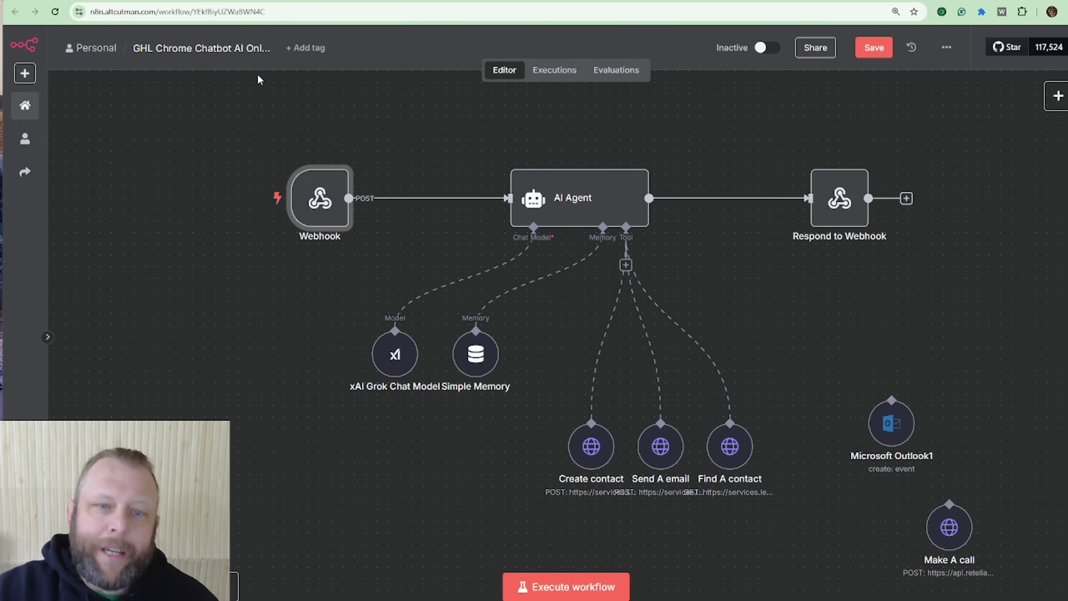
# Step: Space out and rewire Webhook → AI Agent → Respond to Webhook, then start a test execution
pyautogui.moveTo(327, 203); pyautogui.dragTo(154, 203)
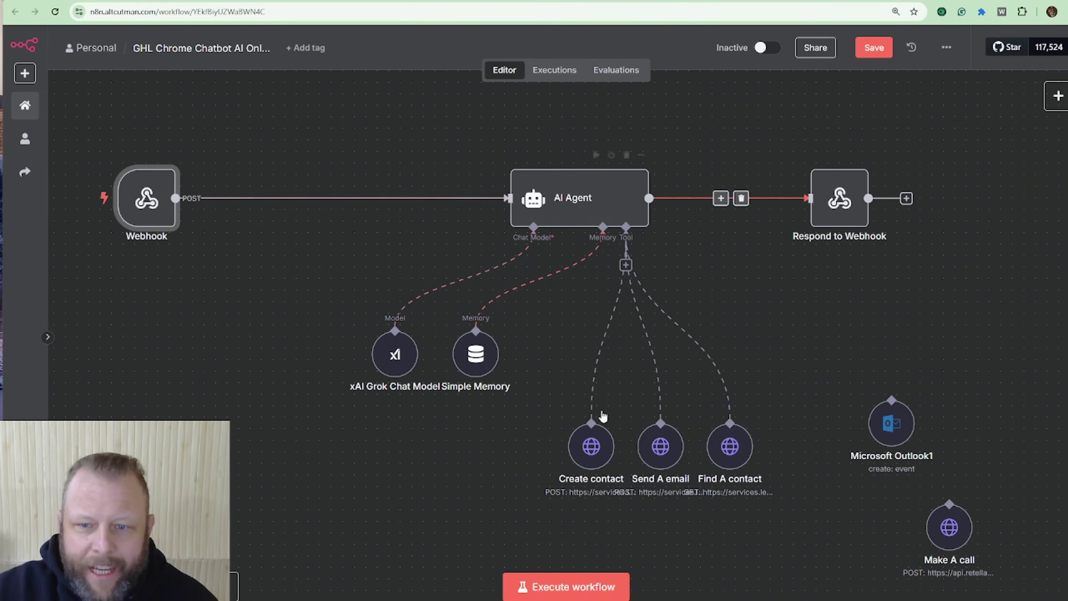
pyautogui.moveTo(863, 195); pyautogui.dragTo(959, 189)
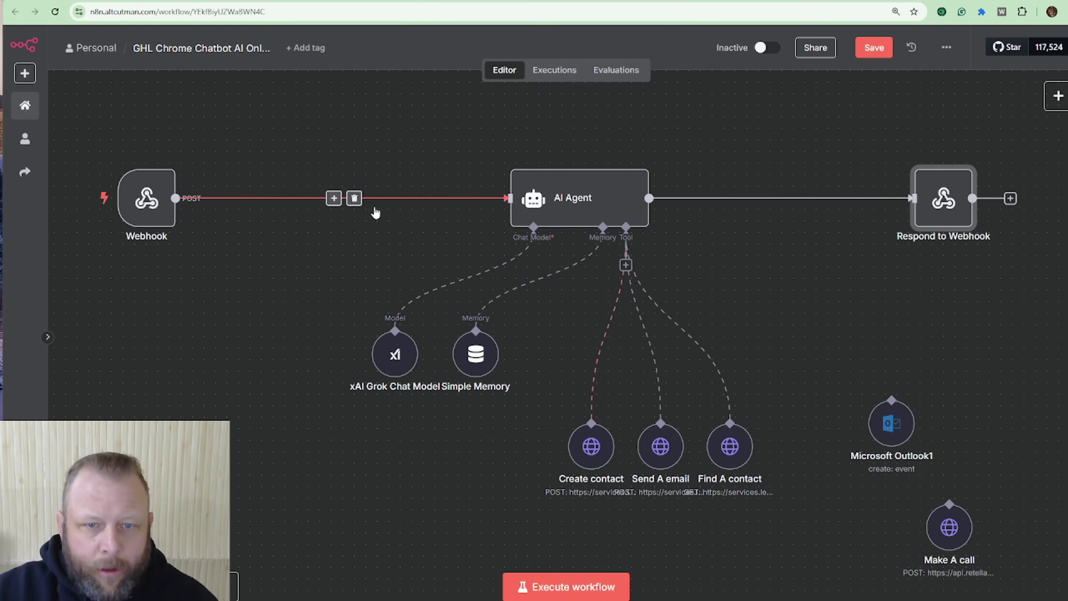
pyautogui.click(356, 199)
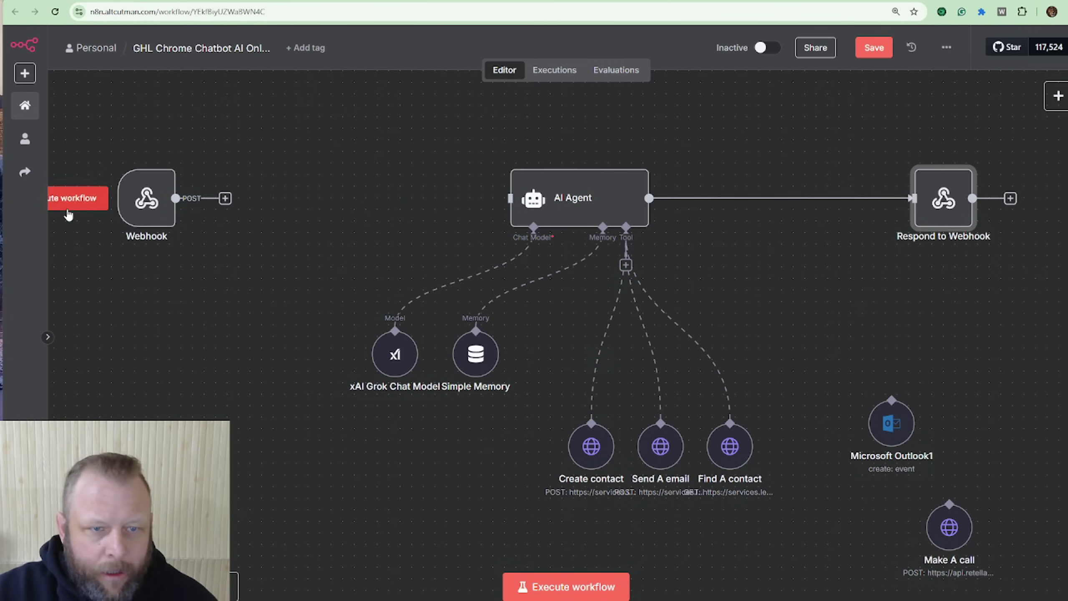
pyautogui.moveTo(143, 204); pyautogui.dragTo(201, 205)
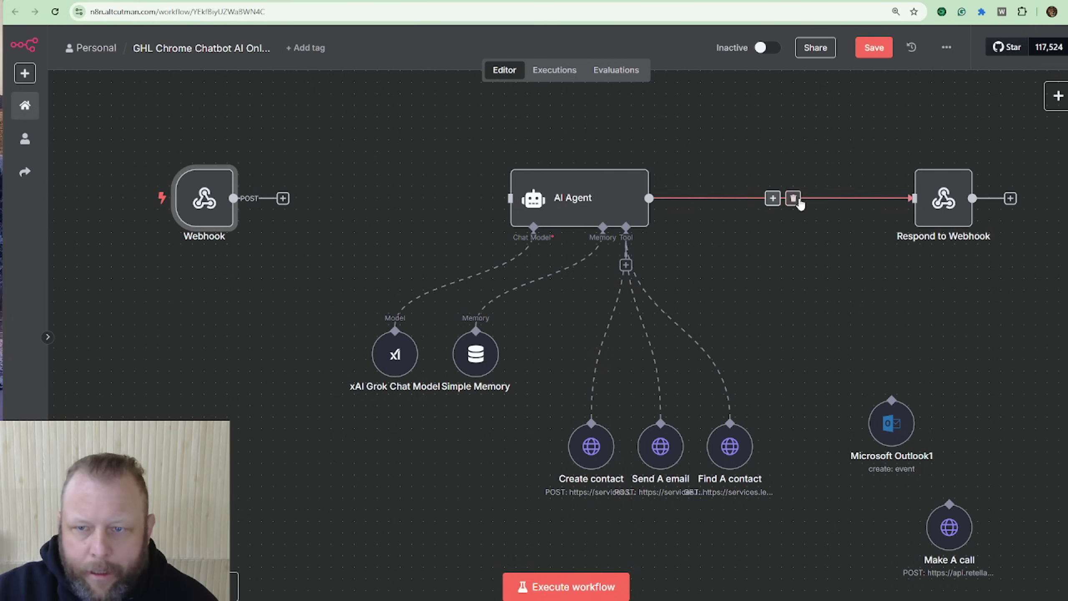
pyautogui.click(797, 201)
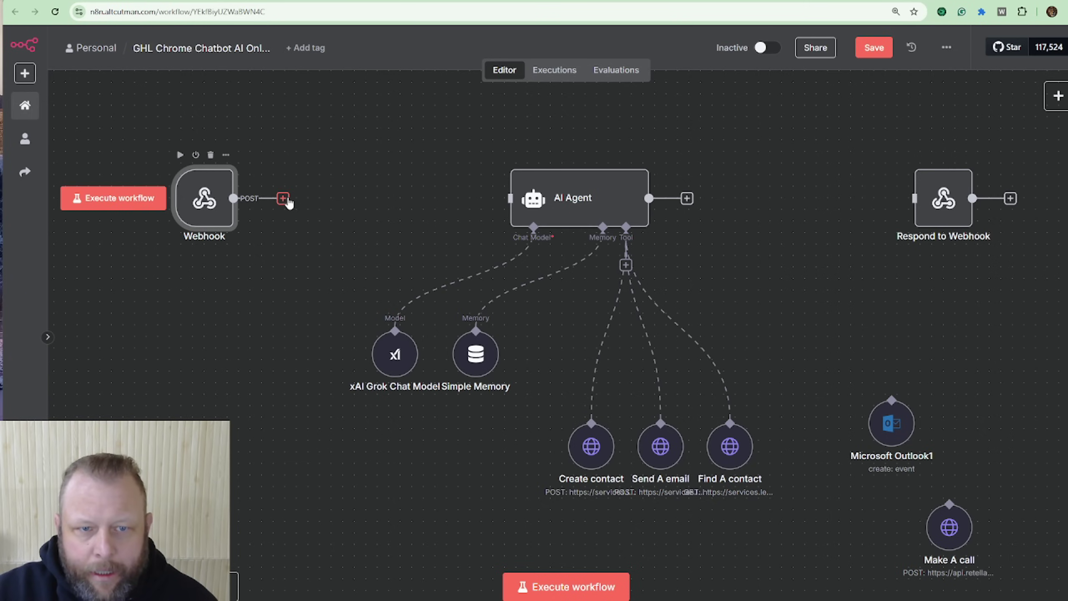
pyautogui.moveTo(288, 200); pyautogui.dragTo(510, 197)
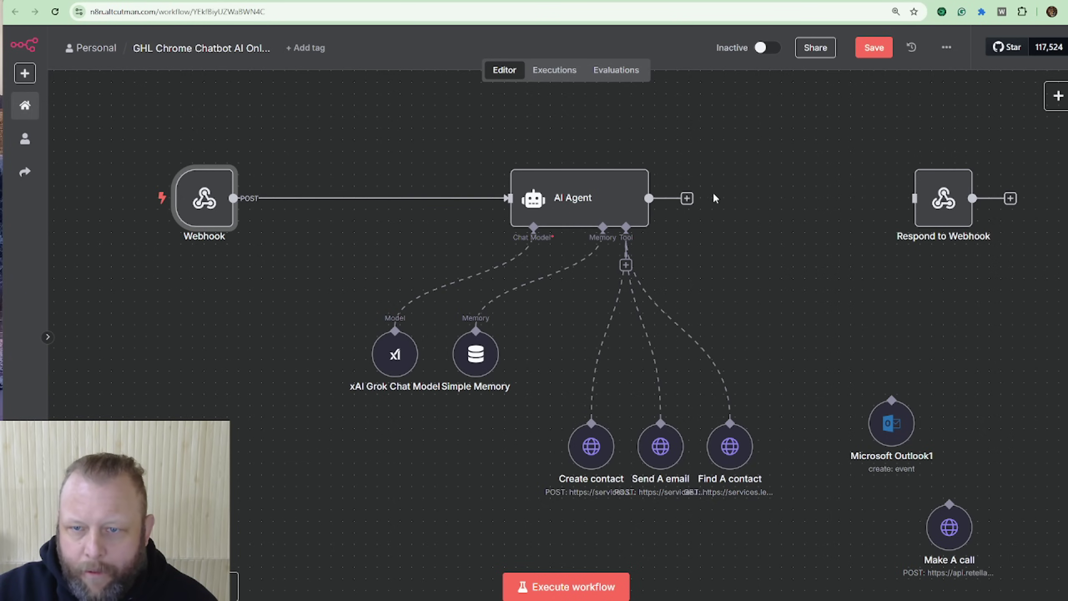
pyautogui.moveTo(687, 199); pyautogui.dragTo(913, 199)
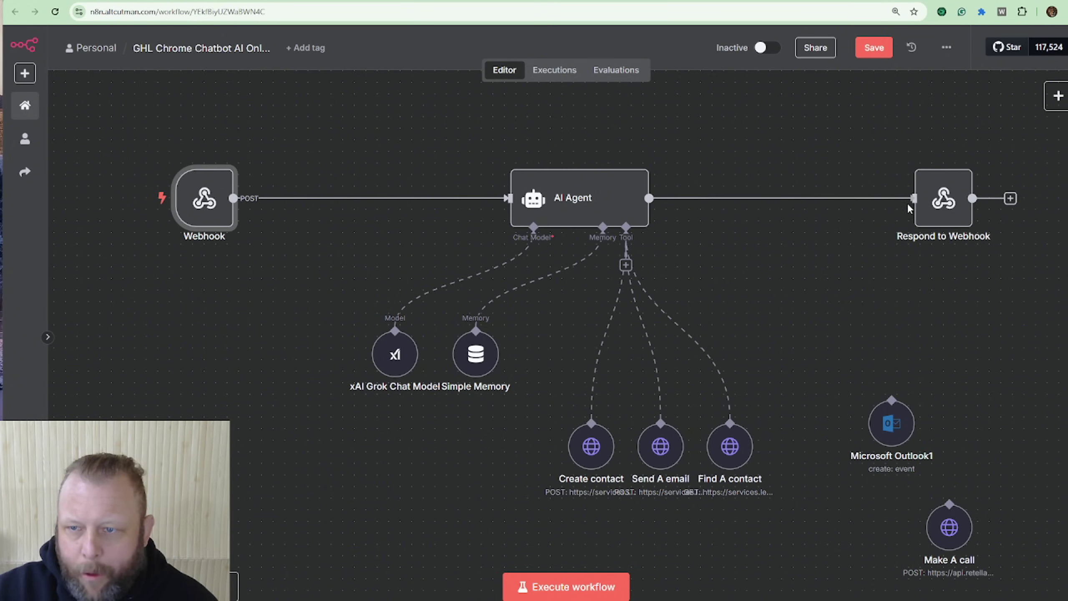
pyautogui.click(554, 585)
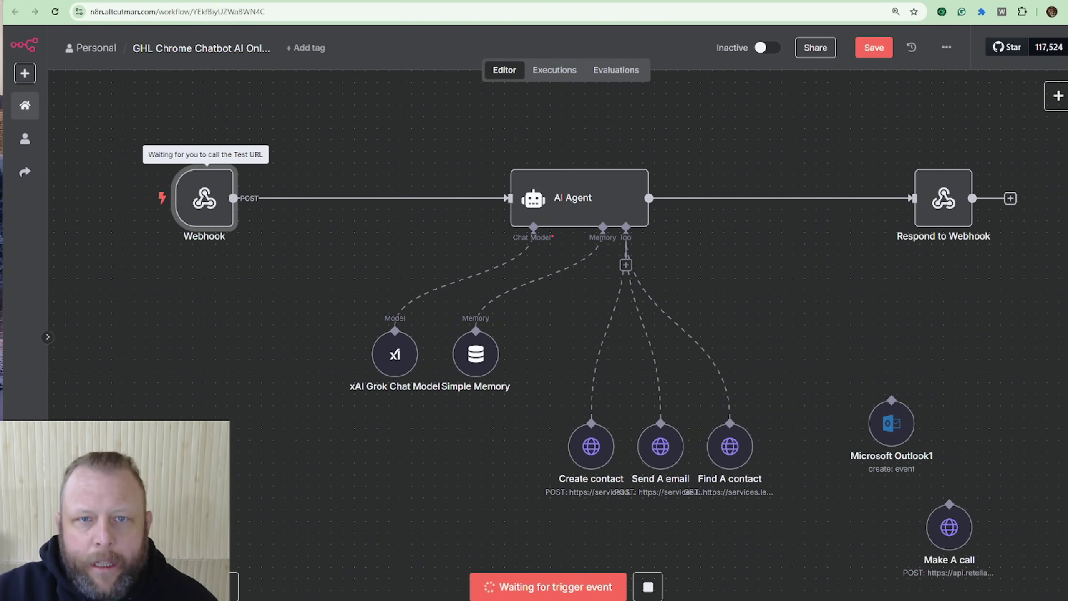
pyautogui.hotkey('ctrl', 'Tab')
# Step: Ask the chatbot 'hi what tools do you have avaiable' and return to n8n
pyautogui.click(968, 288)
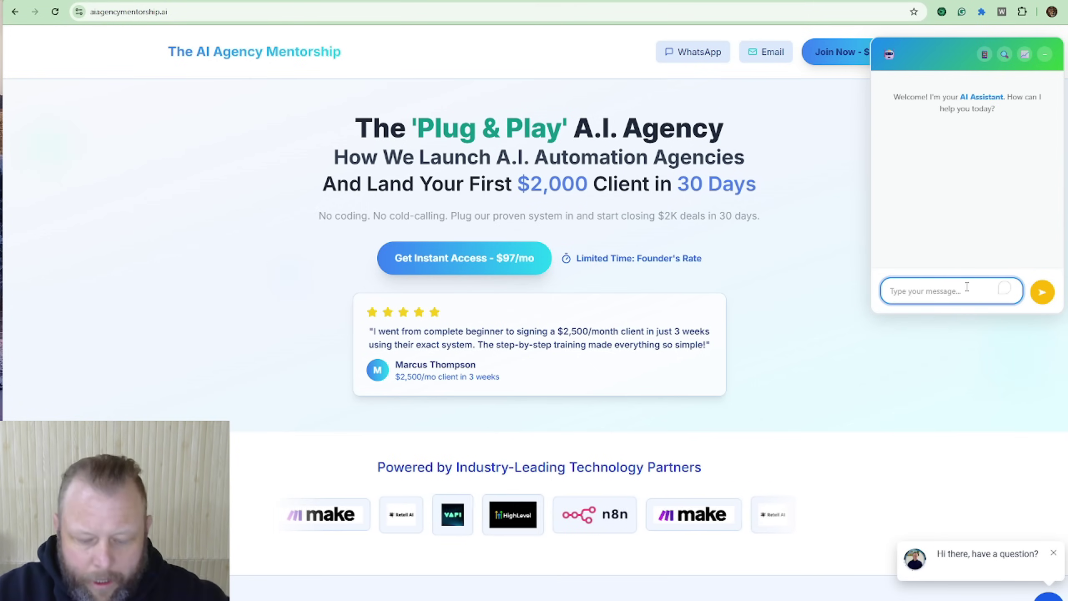
pyautogui.write('hi')
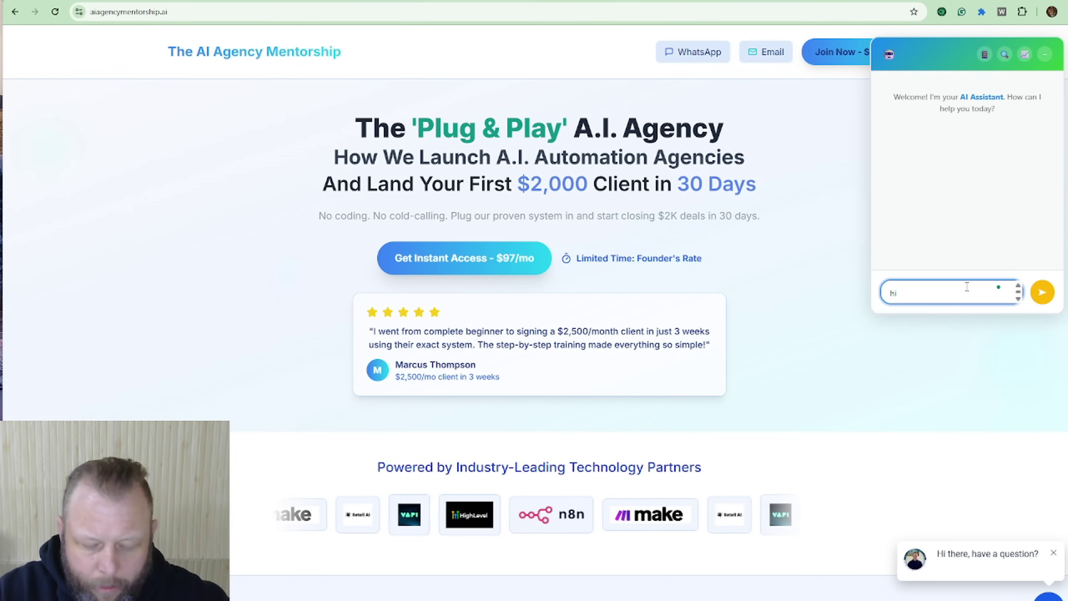
pyautogui.write(' what tools d')
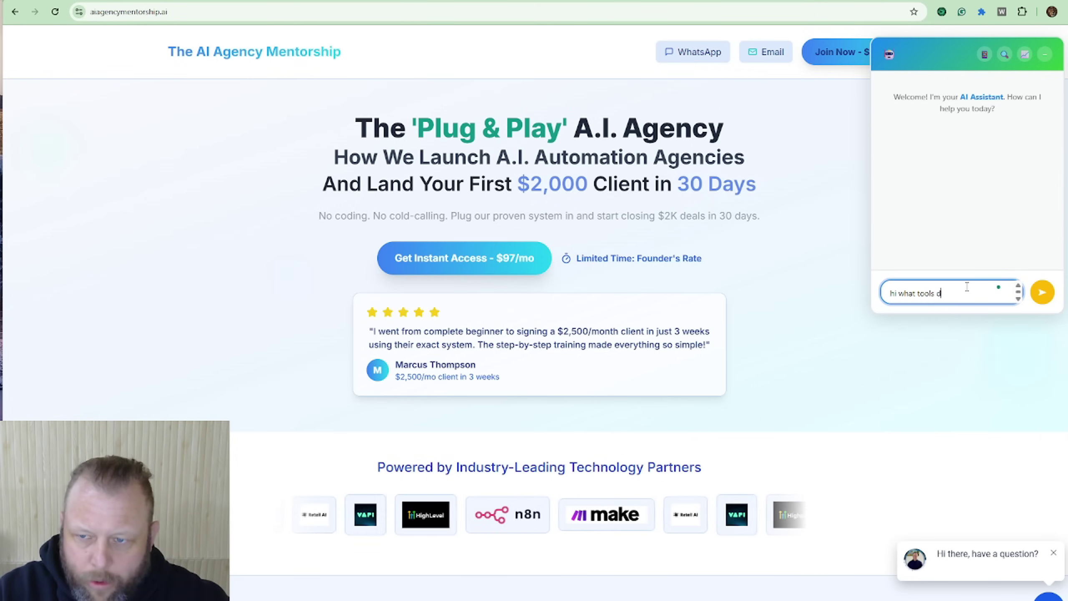
pyautogui.write('o you have a')
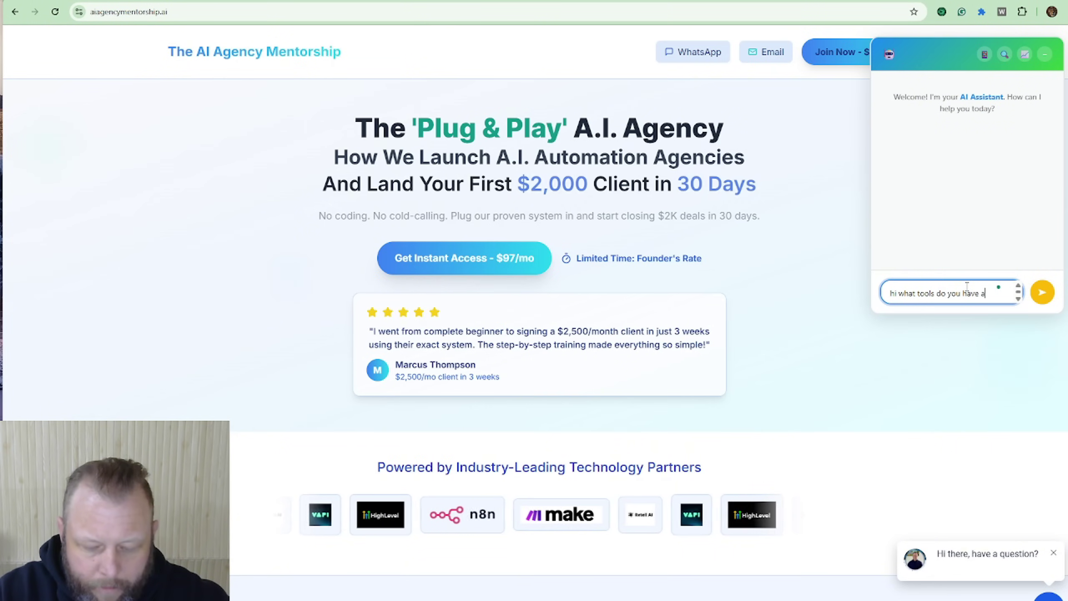
pyautogui.write('vaiable')
pyautogui.press('Return')
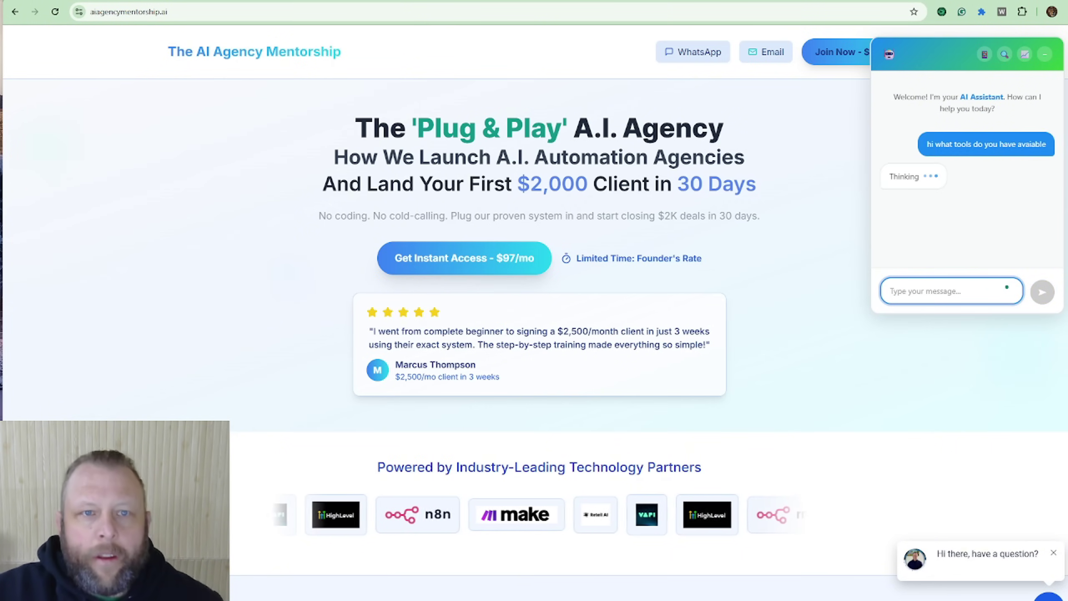
pyautogui.hotkey('ctrl', 'Tab')
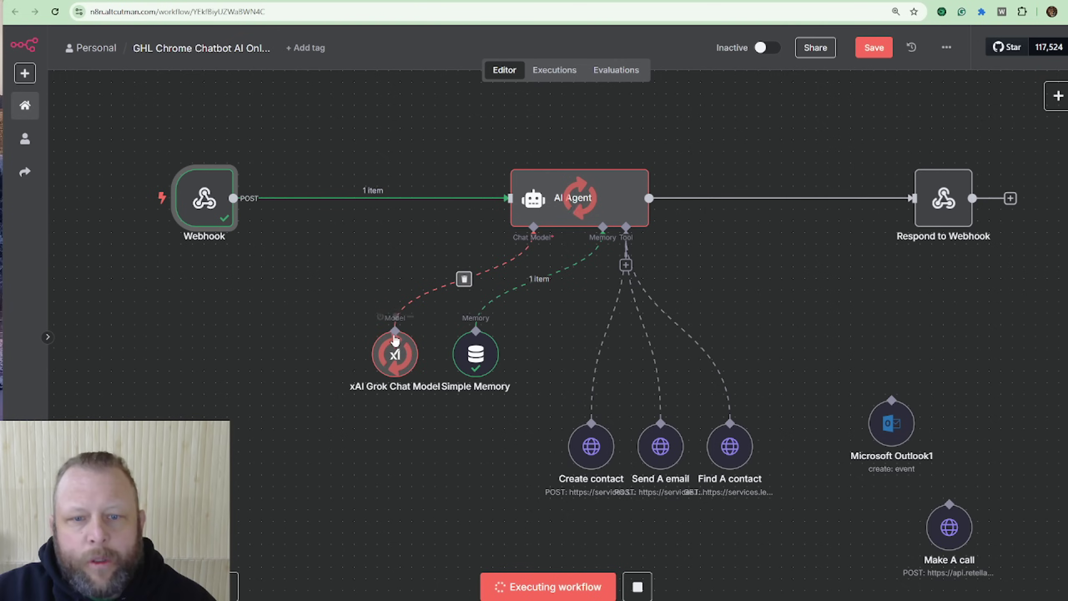
# Step: Move xAI Grok Chat Model down-left and Microsoft Outlook1 higher, then select the Webhook node
pyautogui.moveTo(395, 340); pyautogui.dragTo(326, 352)
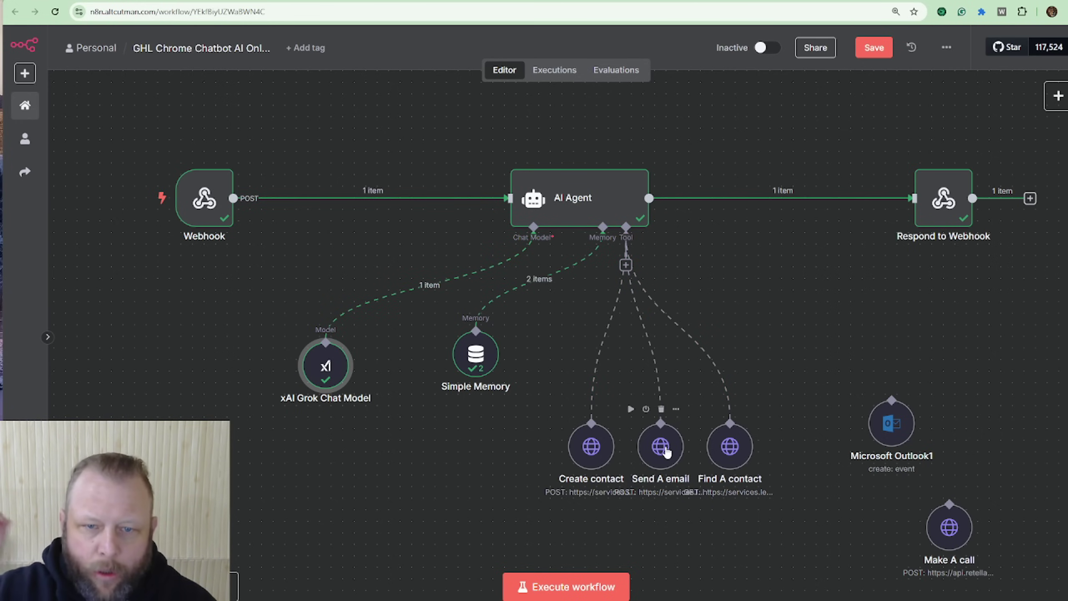
pyautogui.moveTo(888, 426); pyautogui.dragTo(912, 367)
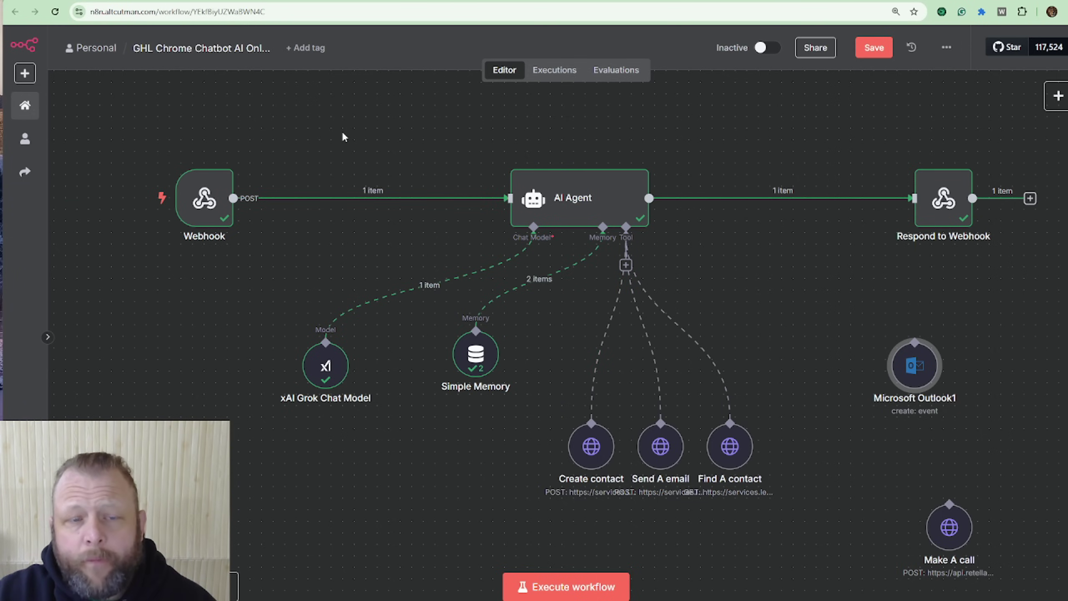
pyautogui.click(210, 194)
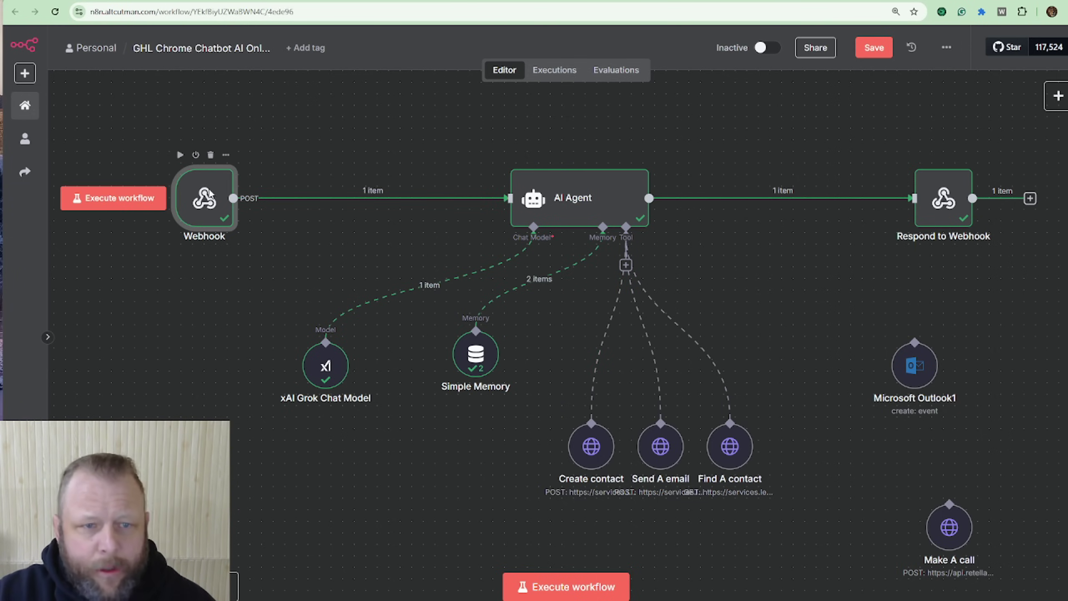
pyautogui.doubleClick(210, 194)
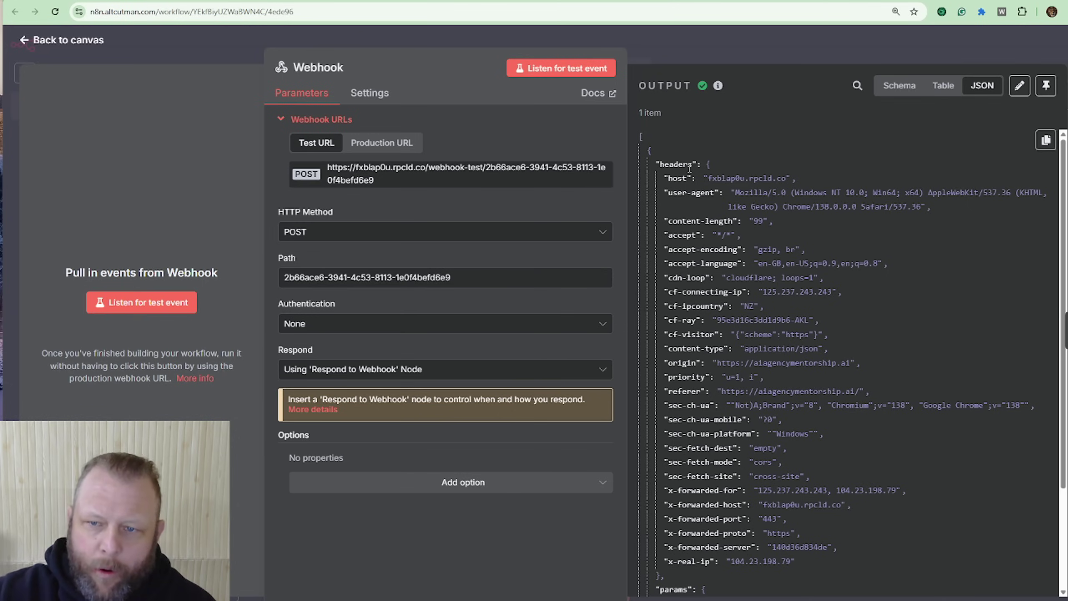
pyautogui.scroll(-5, 888, 232)
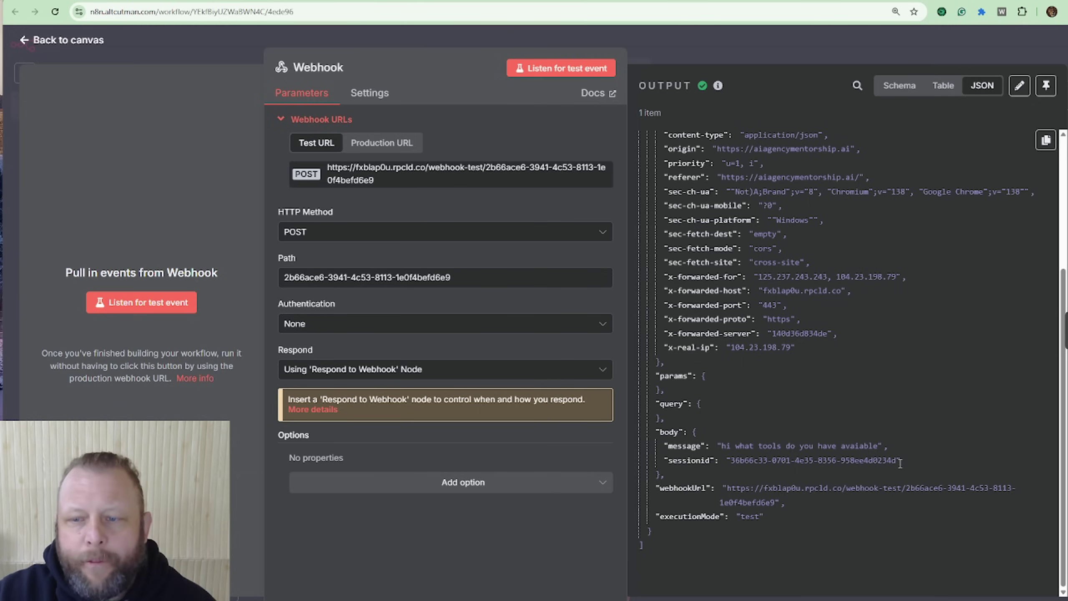
pyautogui.moveTo(903, 461); pyautogui.dragTo(793, 467)
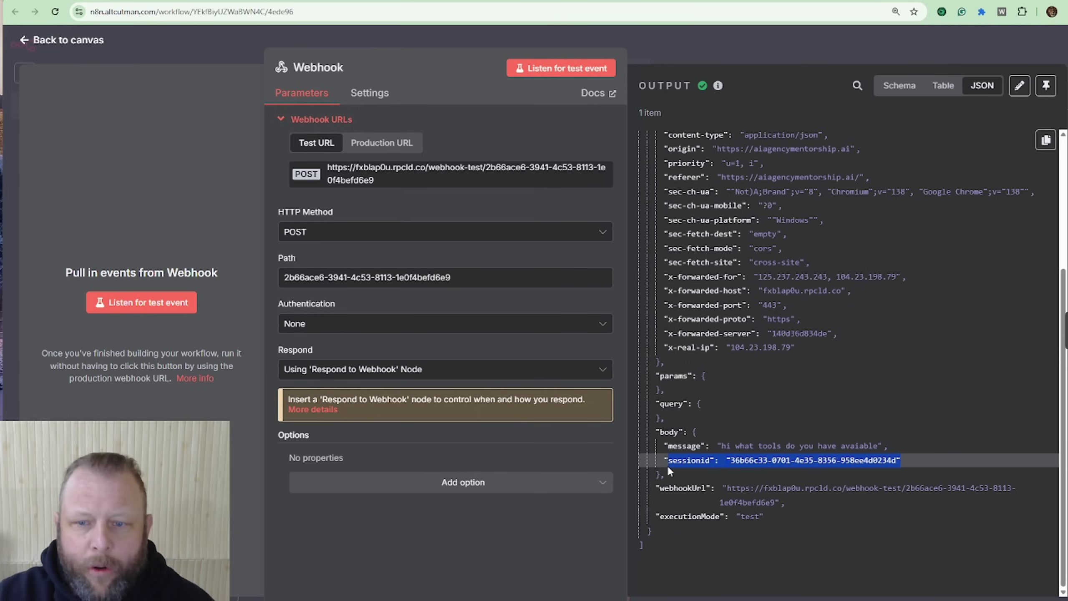
pyautogui.moveTo(669, 446); pyautogui.dragTo(907, 447)
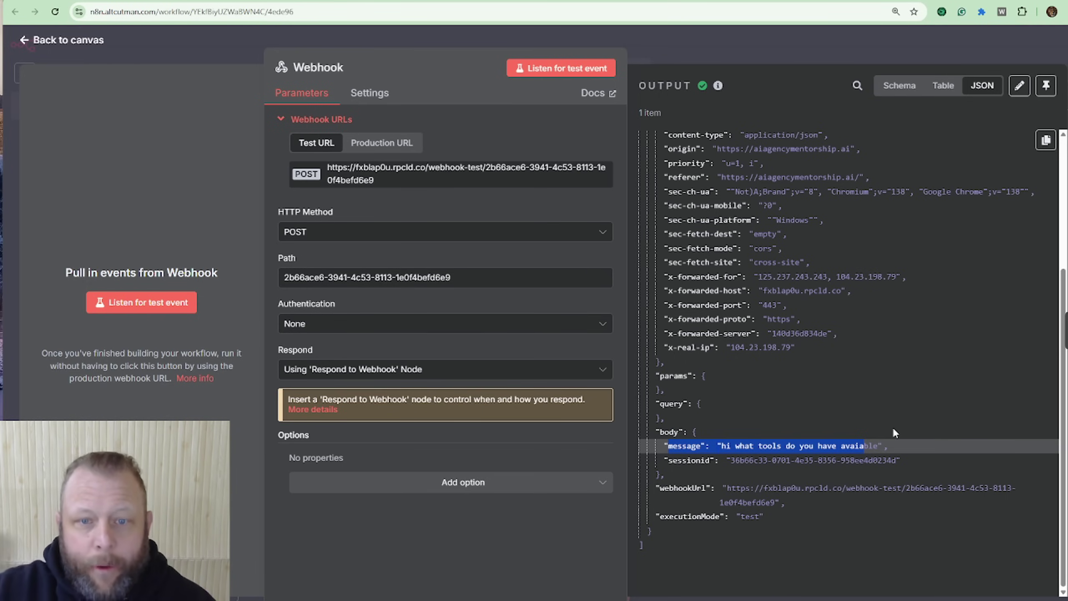
pyautogui.click(766, 50)
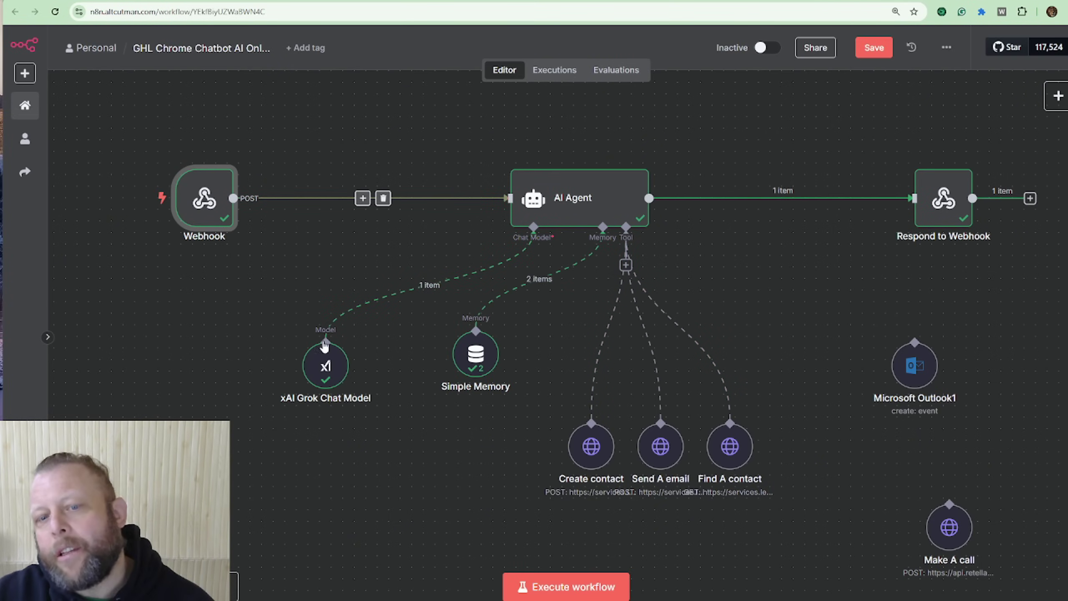
# Step: Add a second AI Agent node, AI Agent1, to the workflow
pyautogui.scroll(6, 713, 362)
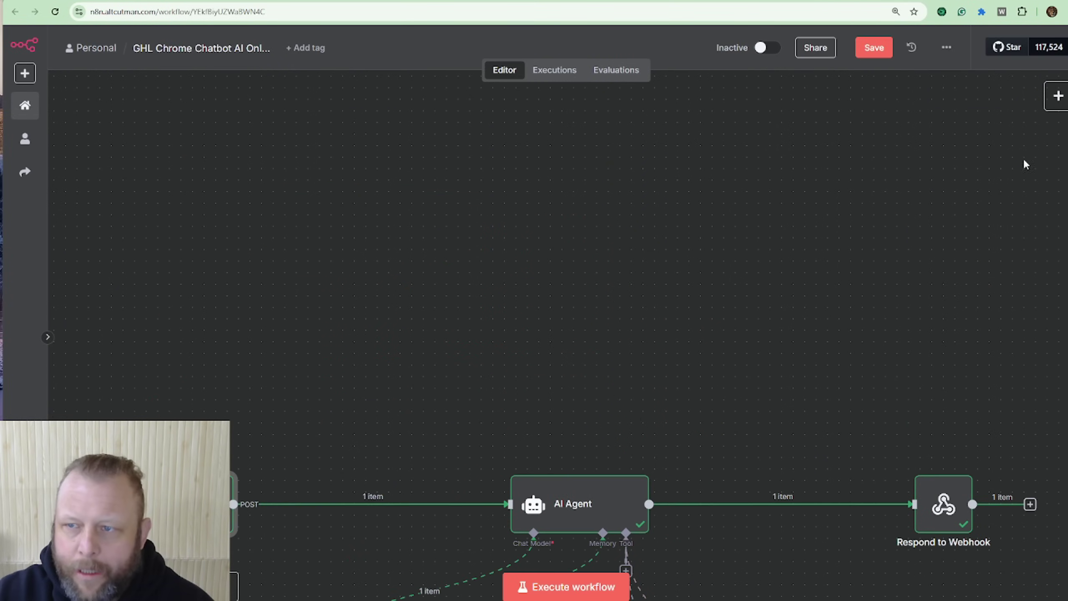
pyautogui.click(1056, 96)
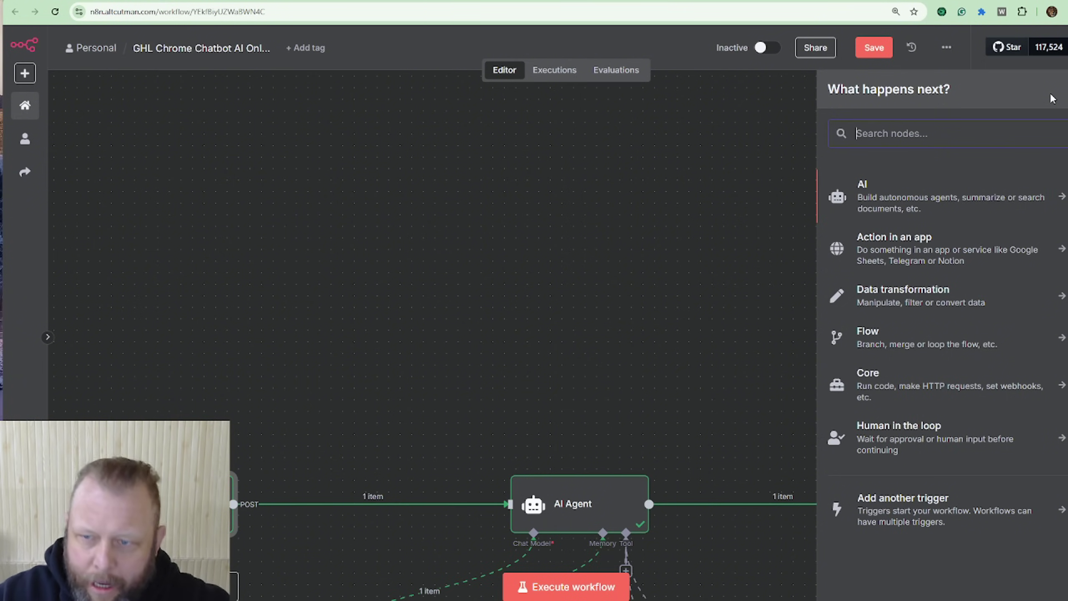
pyautogui.write('alage')
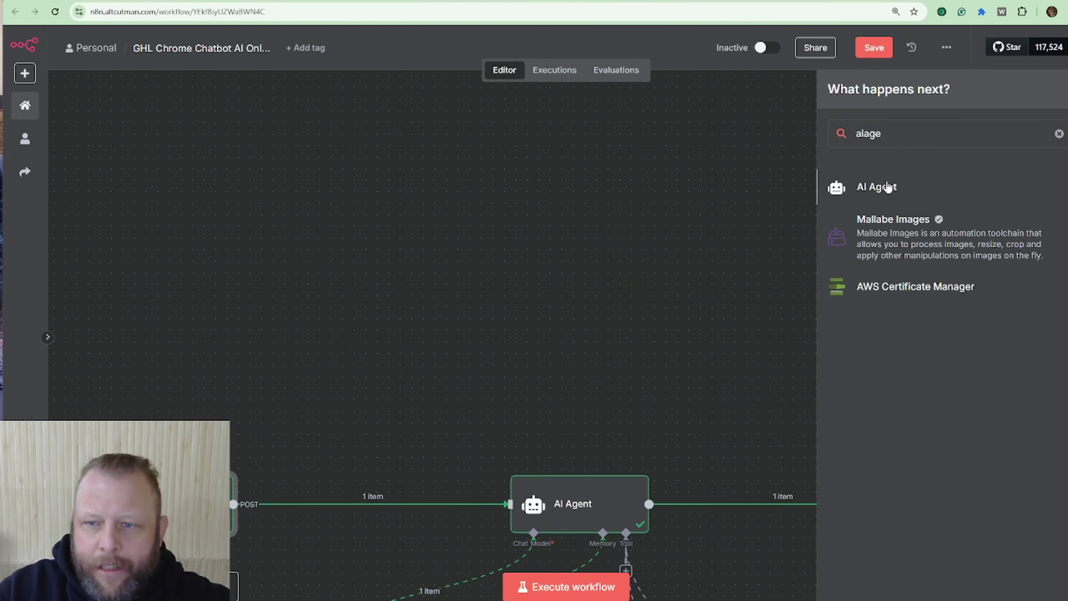
pyautogui.click(889, 185)
pyautogui.click(776, 49)
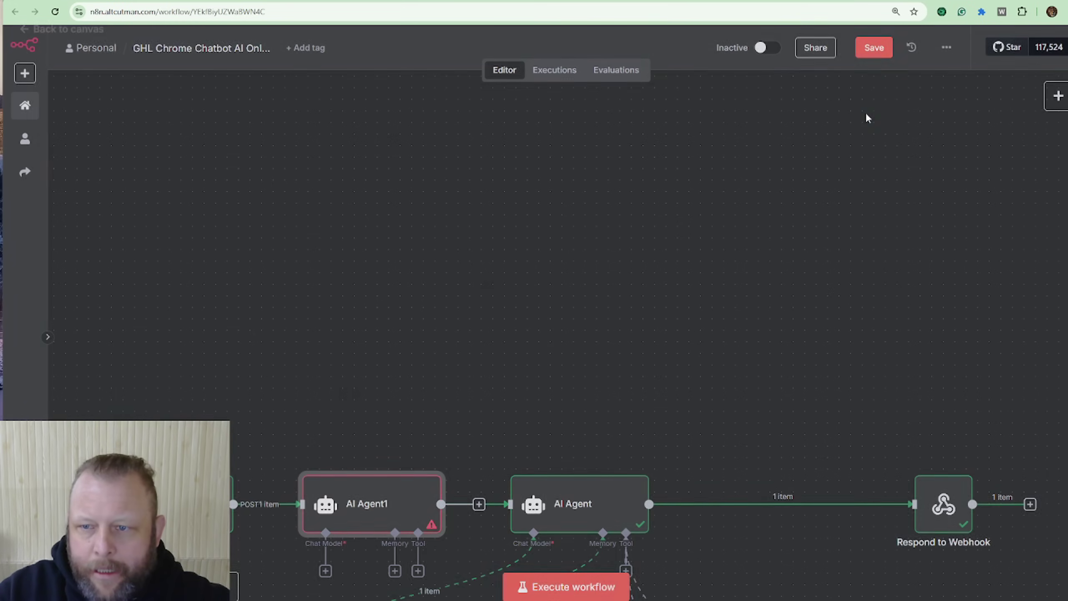
# Step: Place AI Agent1 above the Webhook–AI Agent row, zooming in to fine-tune its position
pyautogui.scroll(-4, 691, 279)
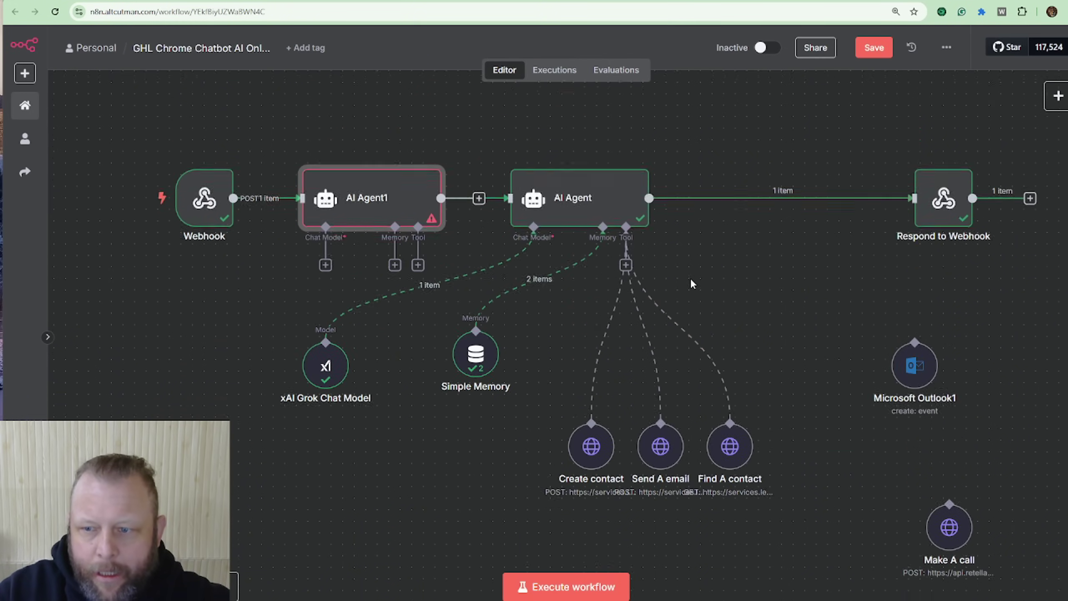
pyautogui.scroll(1, 690, 280)
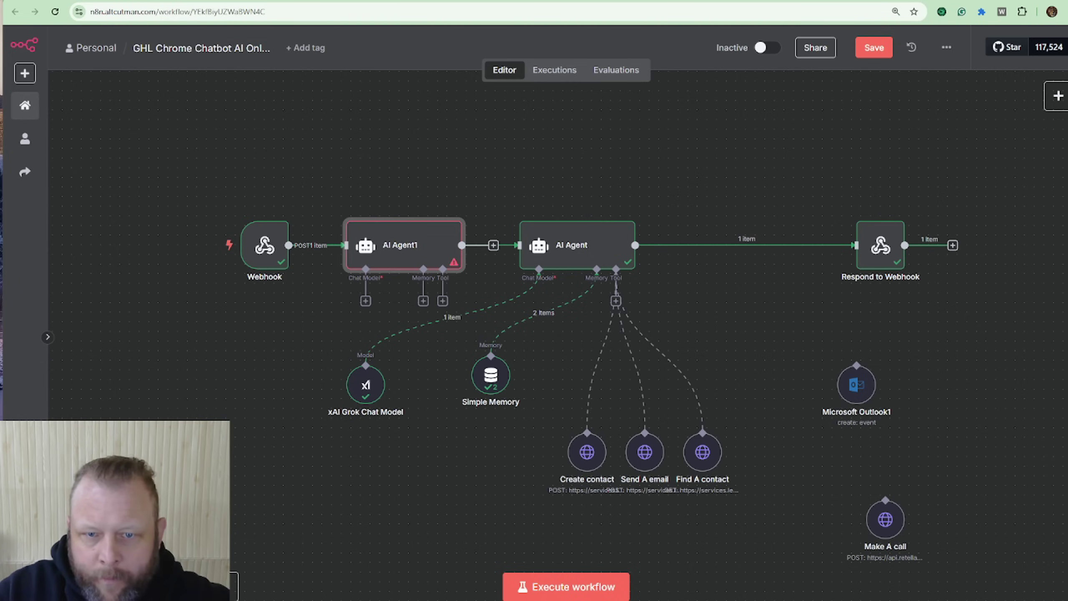
pyautogui.moveTo(411, 217); pyautogui.dragTo(420, 117)
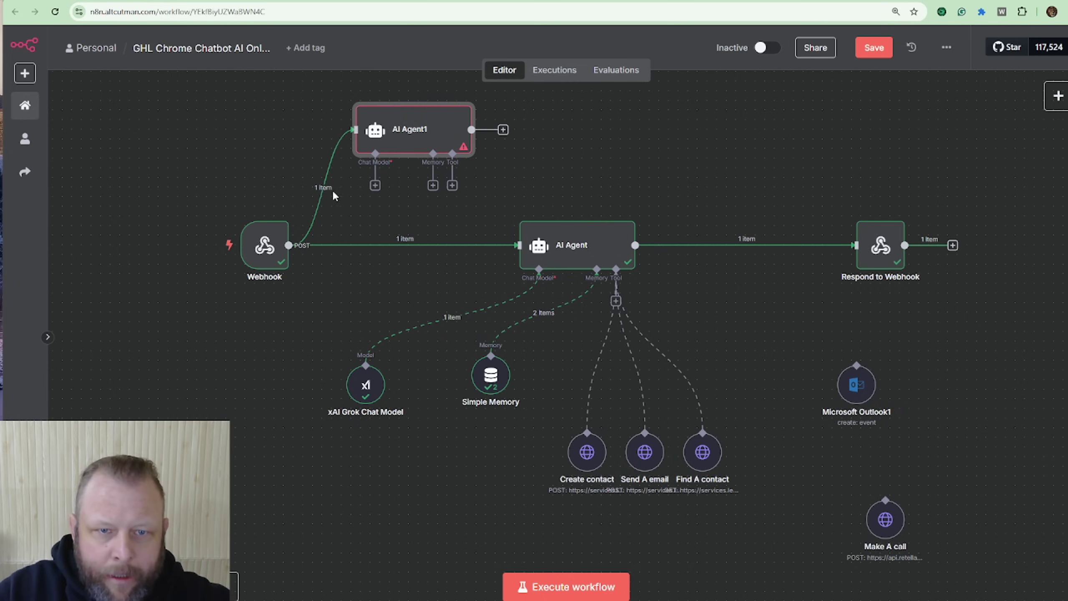
pyautogui.moveTo(330, 190)
pyautogui.scroll(3, 447, 186)
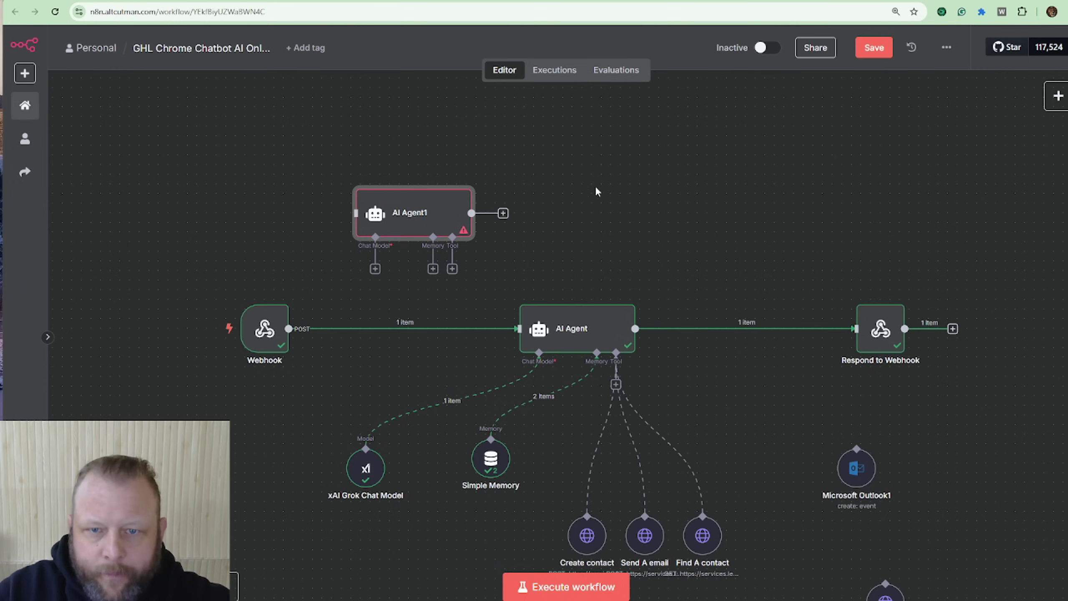
pyautogui.moveTo(396, 222); pyautogui.dragTo(578, 166)
pyautogui.scroll(3, 666, 211)
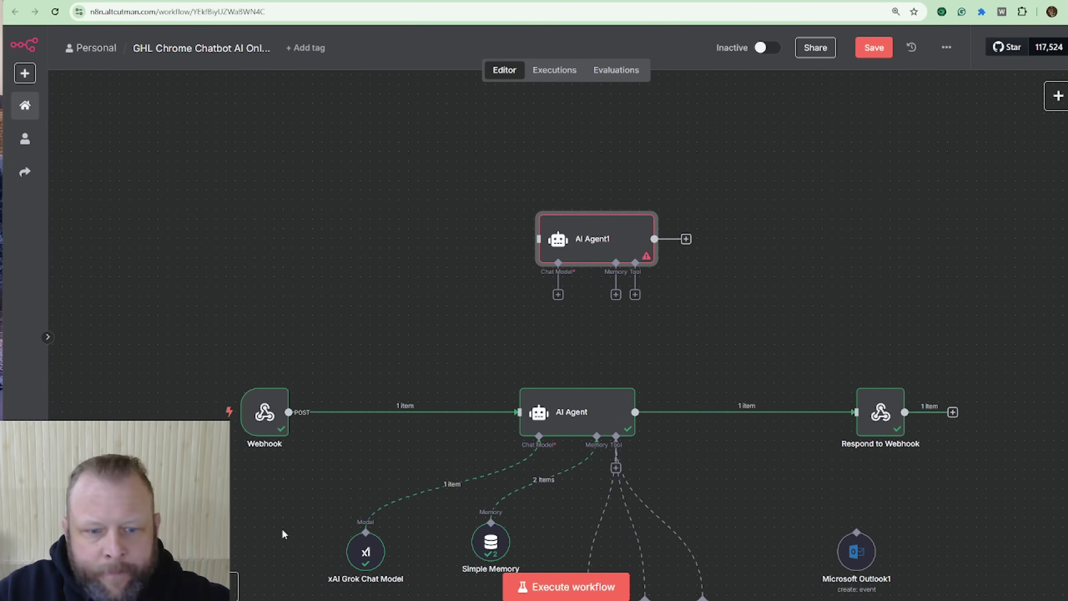
pyautogui.press('+')
pyautogui.press('+')
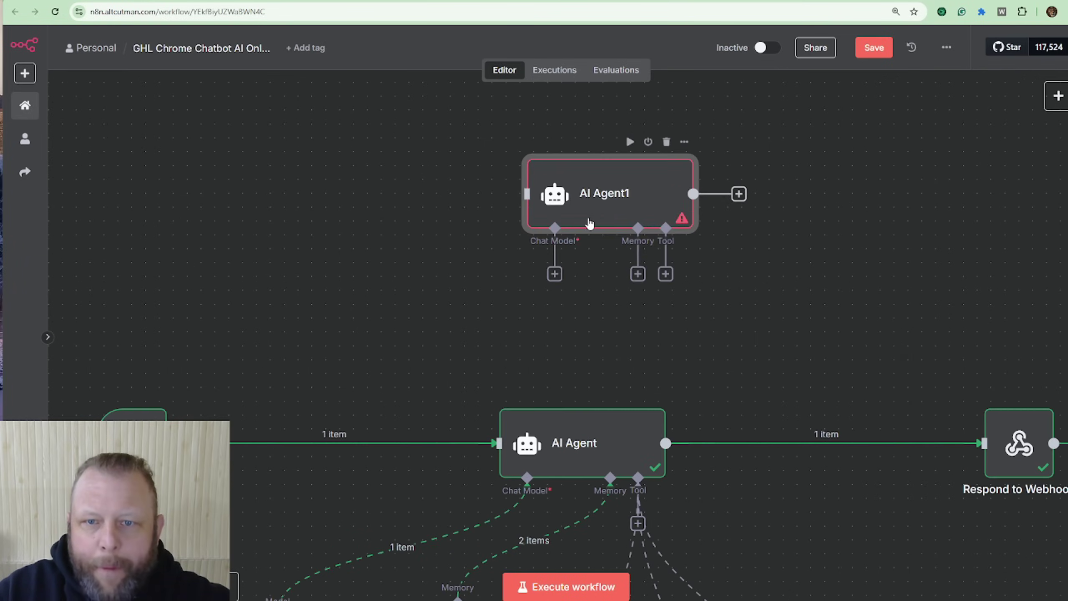
pyautogui.moveTo(596, 206); pyautogui.dragTo(583, 179)
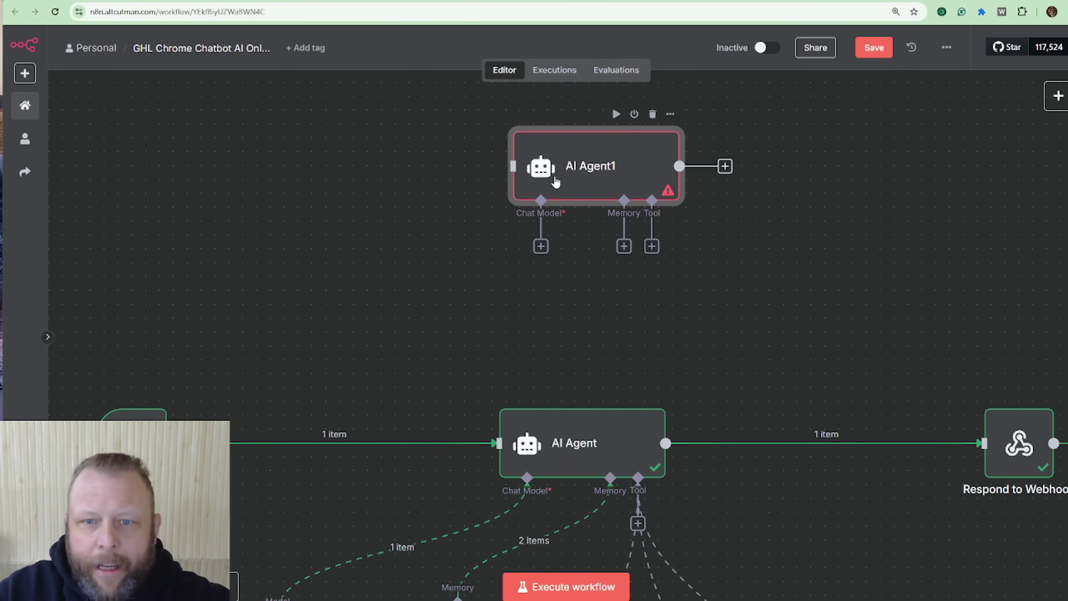
pyautogui.moveTo(556, 179); pyautogui.dragTo(542, 151)
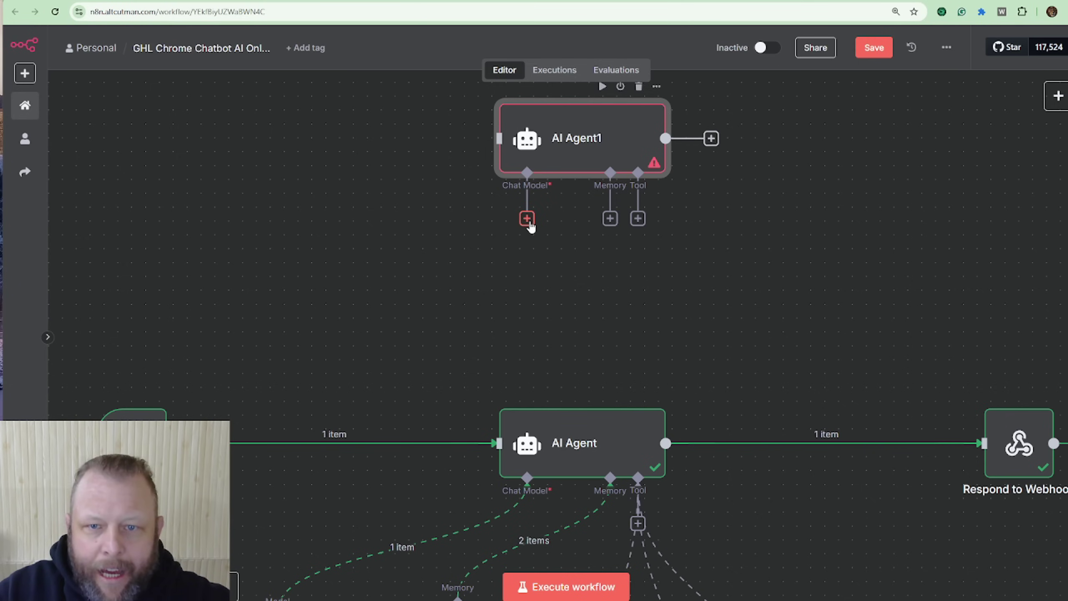
pyautogui.click(527, 218)
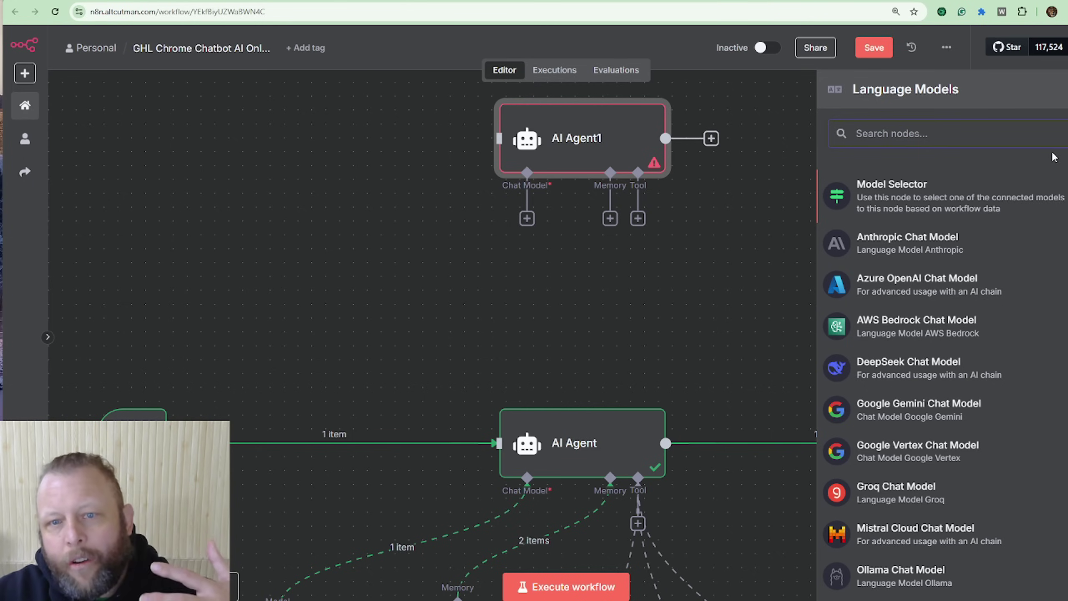
pyautogui.scroll(-1, 965, 240)
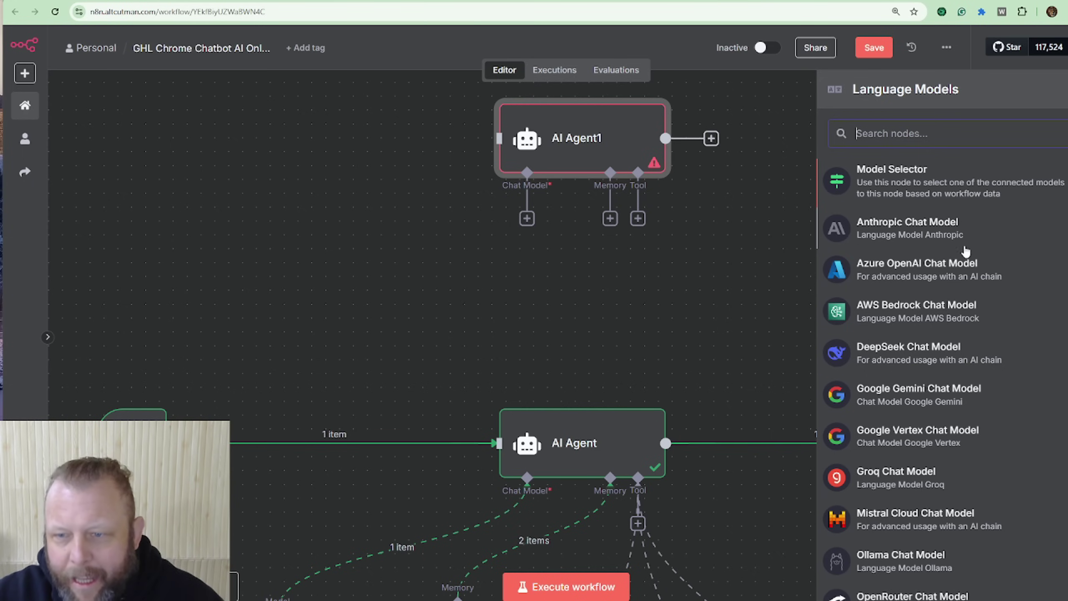
pyautogui.scroll(1, 958, 240)
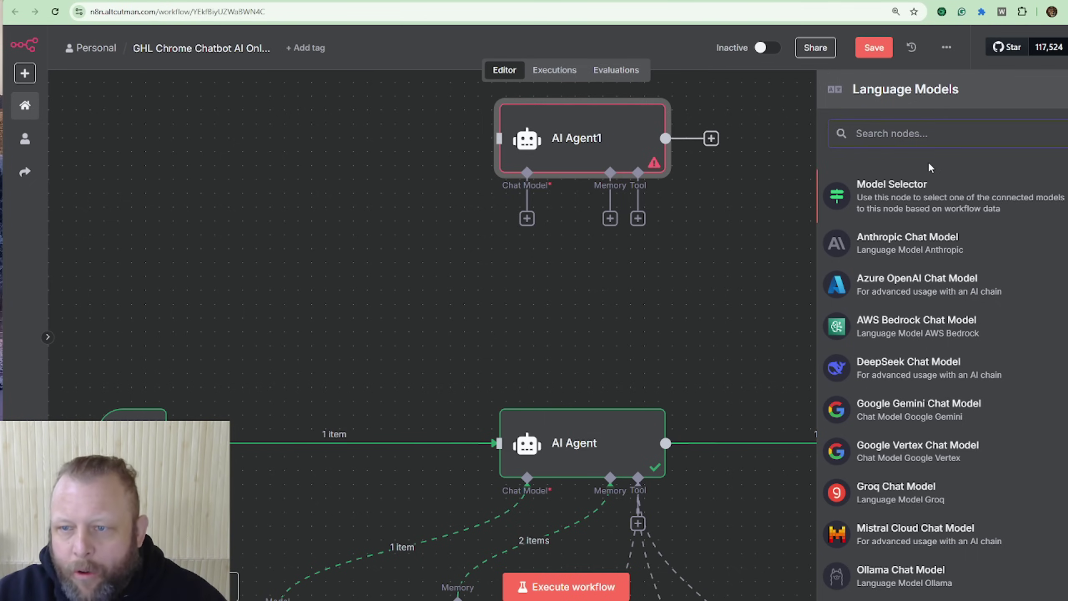
pyautogui.scroll(-1, 930, 167)
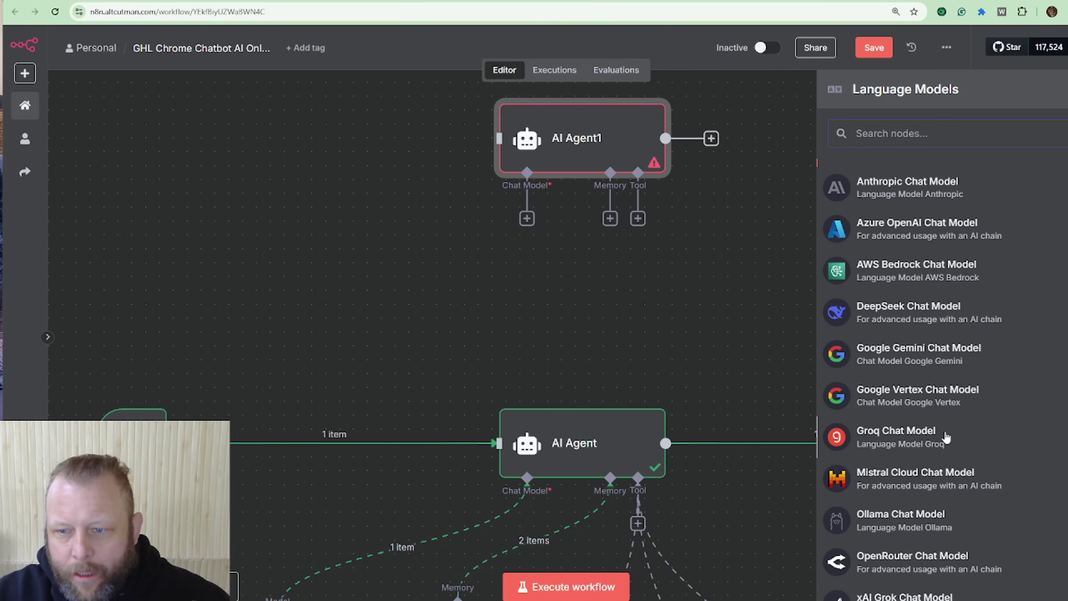
pyautogui.scroll(-2, 928, 429)
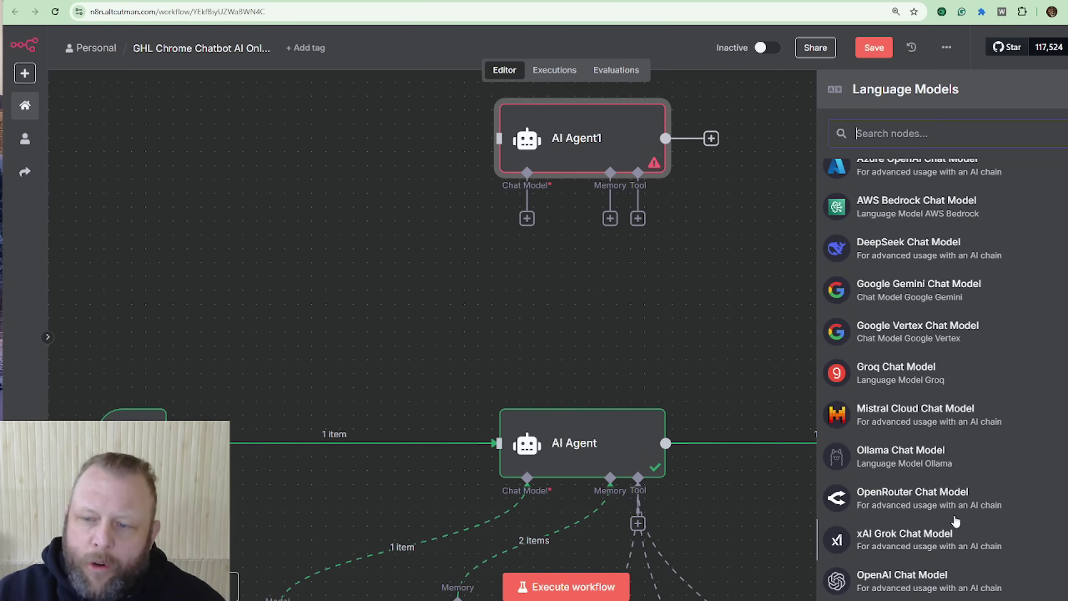
pyautogui.click(557, 252)
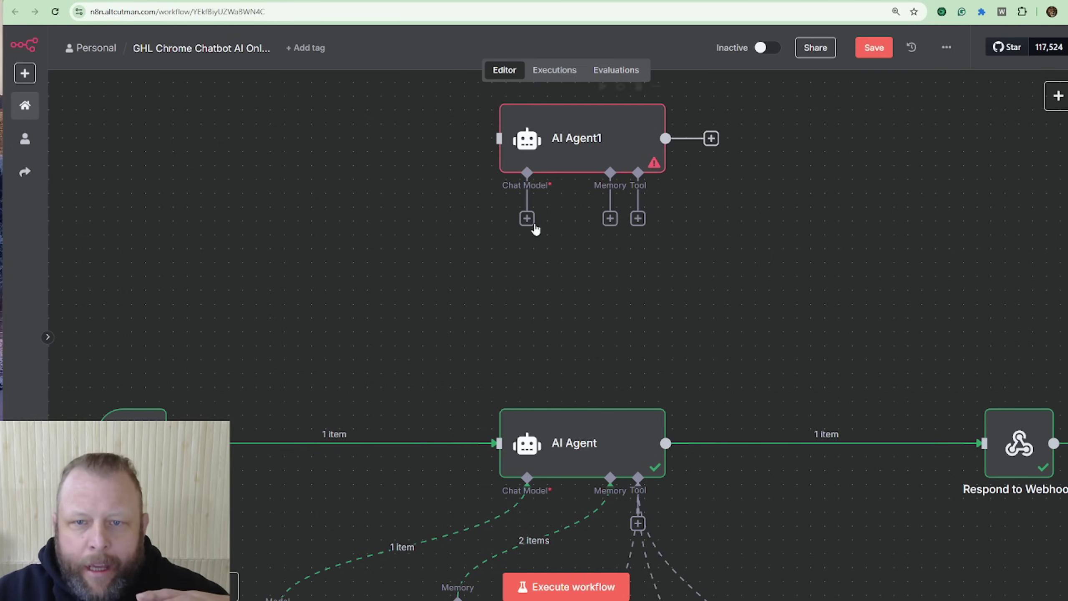
pyautogui.moveTo(527, 219); pyautogui.dragTo(439, 242)
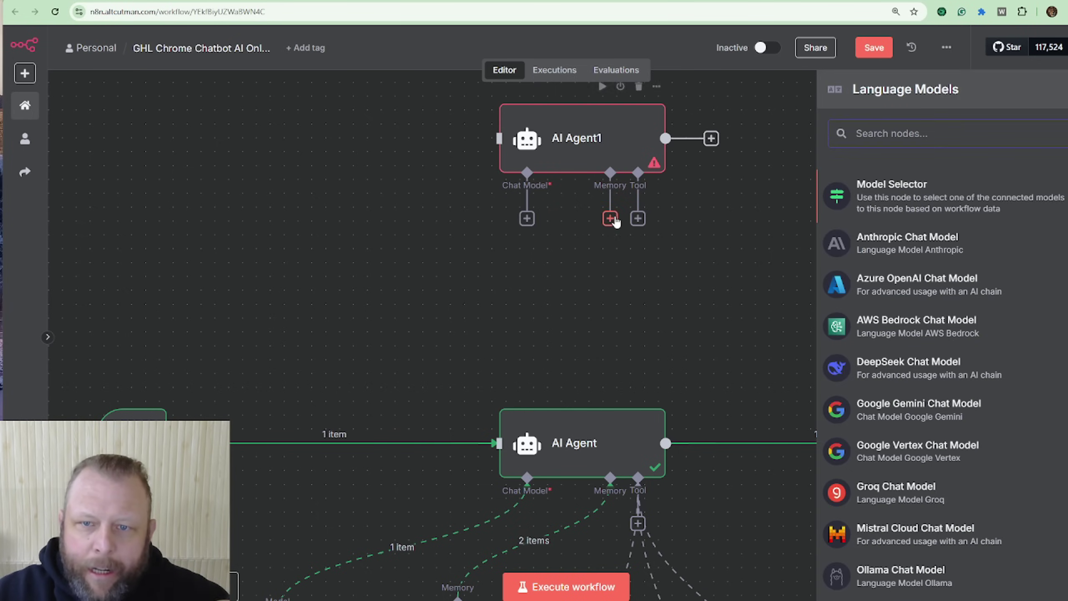
pyautogui.moveTo(609, 218); pyautogui.dragTo(560, 255)
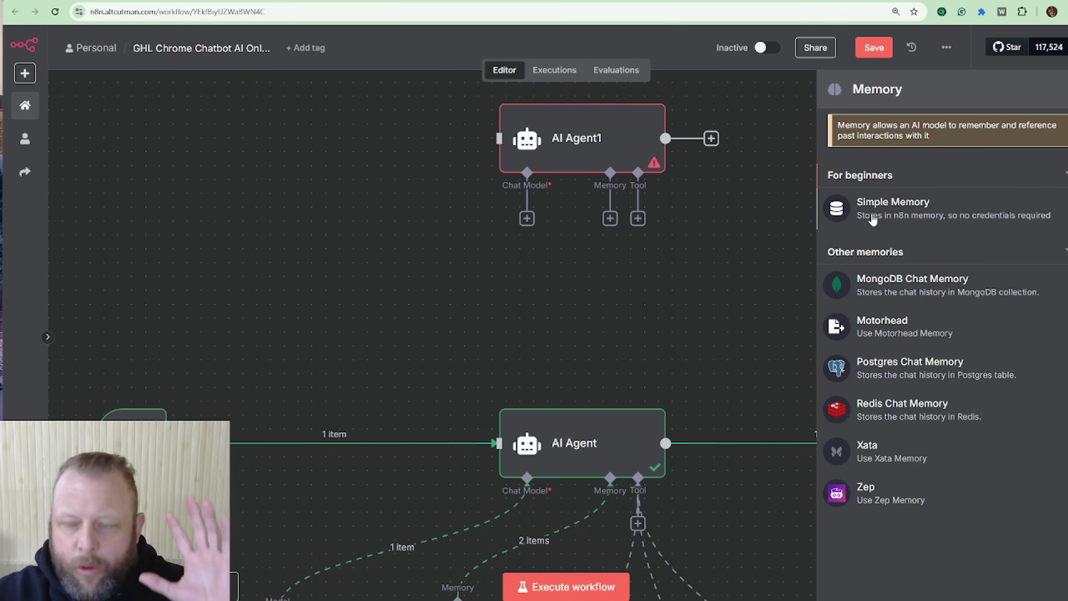
pyautogui.click(651, 299)
pyautogui.scroll(-5, 651, 299)
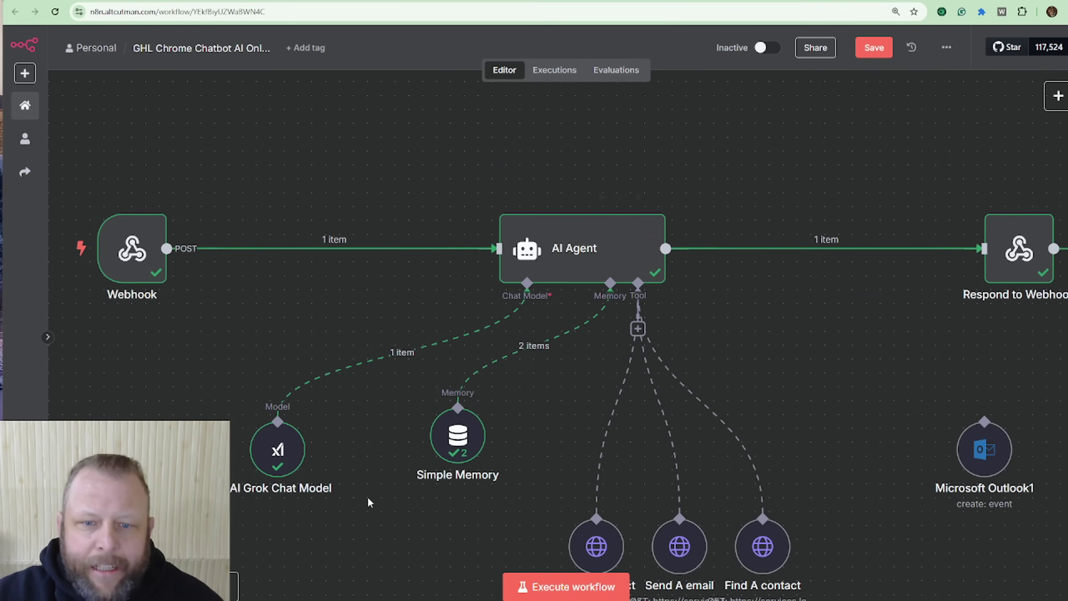
# Step: Shift Simple Memory left beside xAI Grok Chat Model, checking the Webhook node's output meanwhile
pyautogui.moveTo(457, 438)
pyautogui.moveTo(458, 439); pyautogui.dragTo(416, 439)
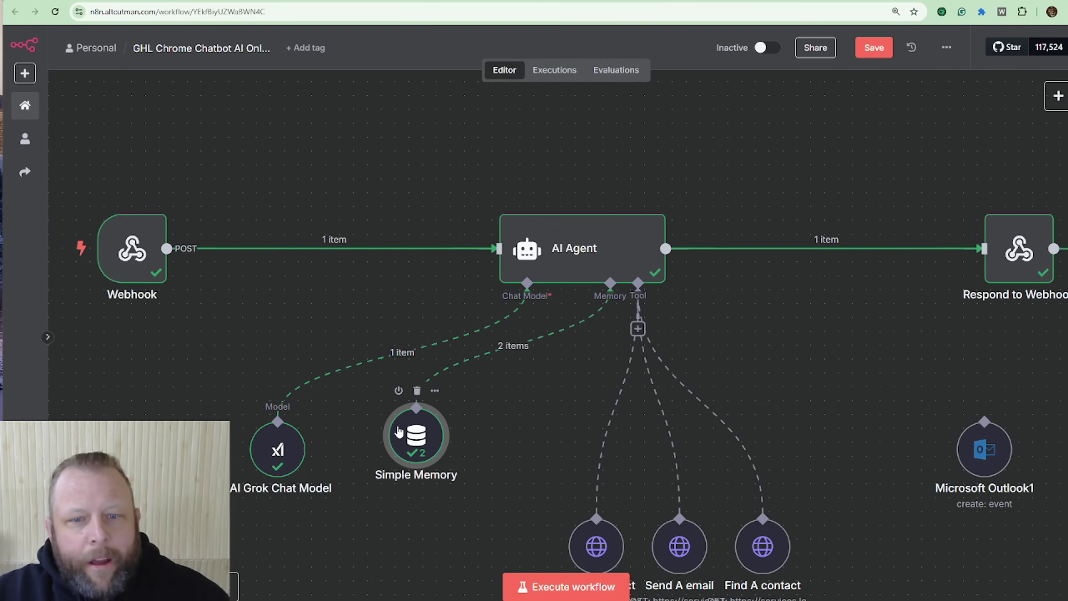
pyautogui.doubleClick(131, 244)
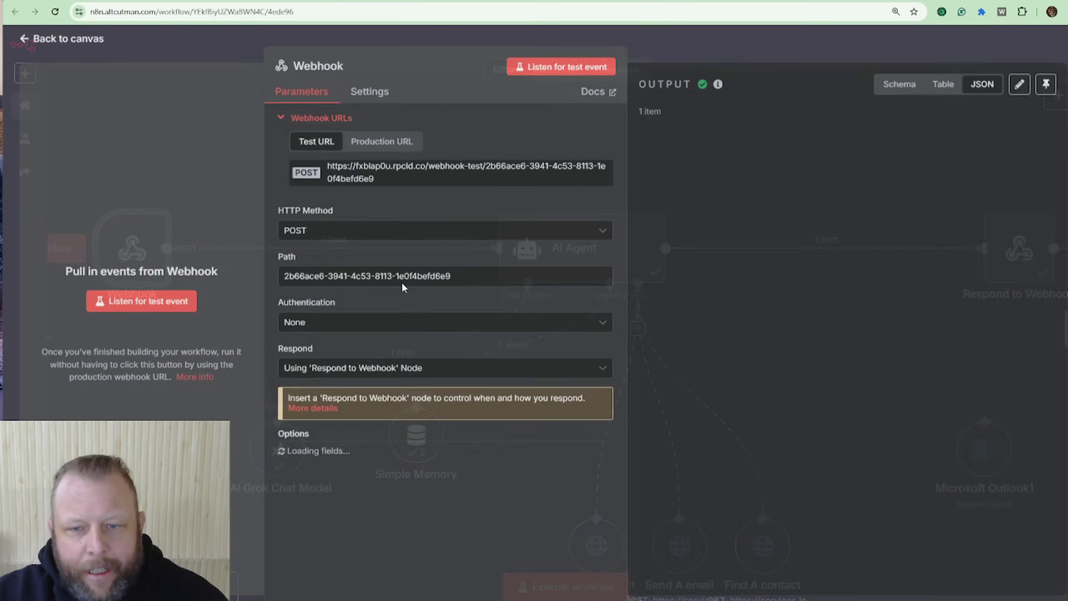
pyautogui.scroll(-3, 779, 475)
pyautogui.scroll(-2, 780, 475)
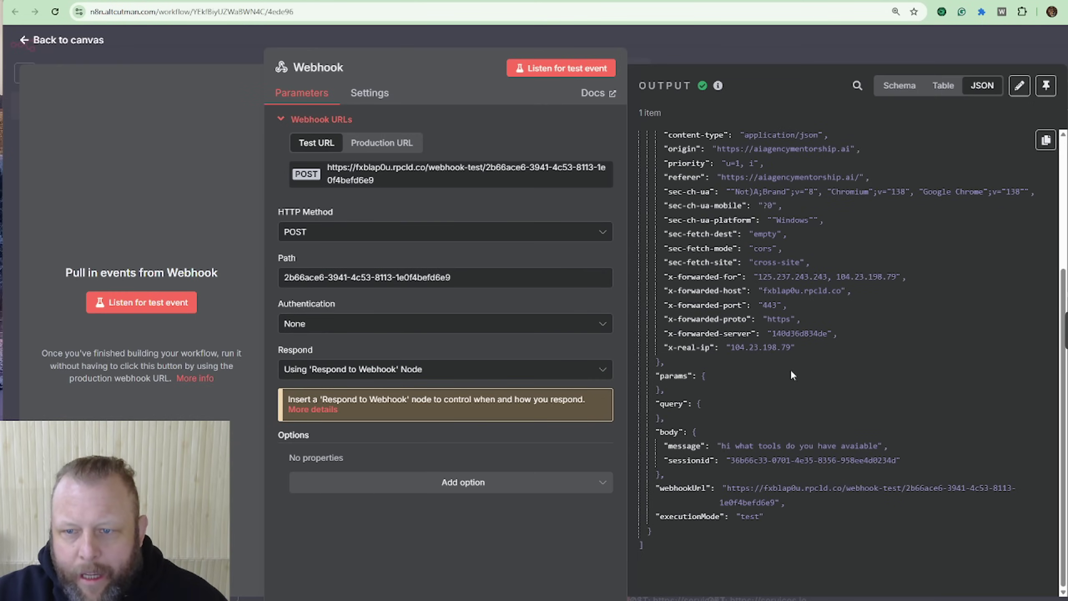
pyautogui.click(824, 50)
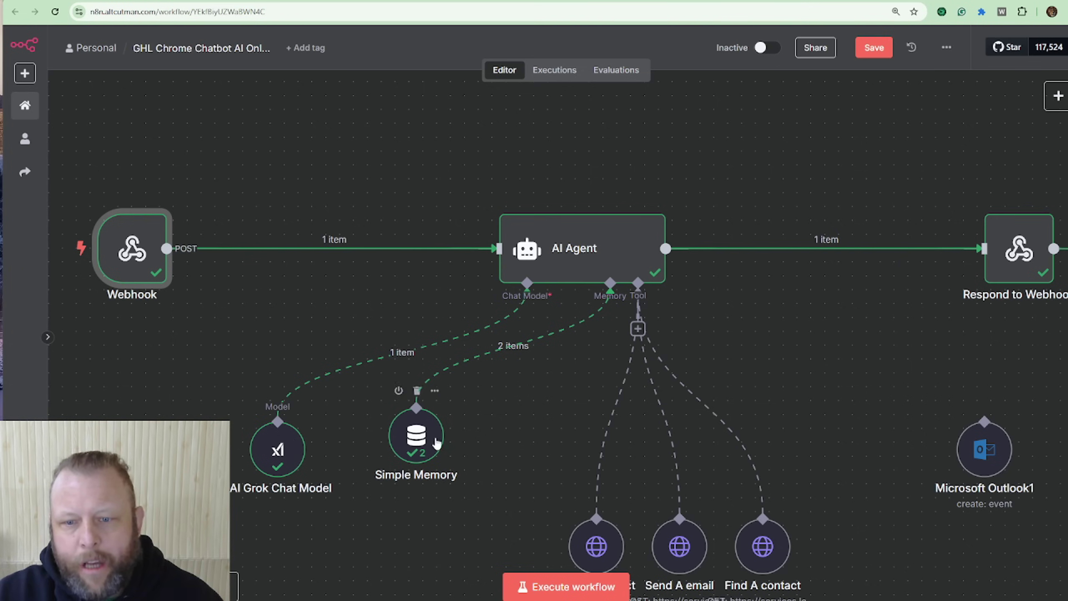
pyautogui.moveTo(436, 443); pyautogui.dragTo(409, 456)
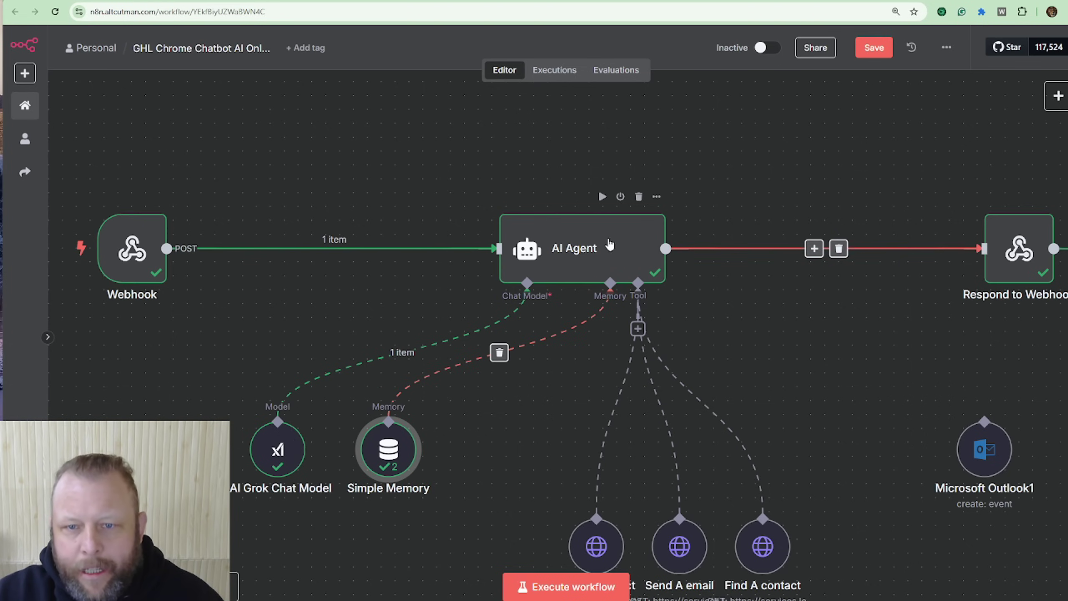
# Step: In the AI Agent's expanded system message, delete the word MCP from the FIND A CONTACT heading
pyautogui.scroll(-3, 774, 388)
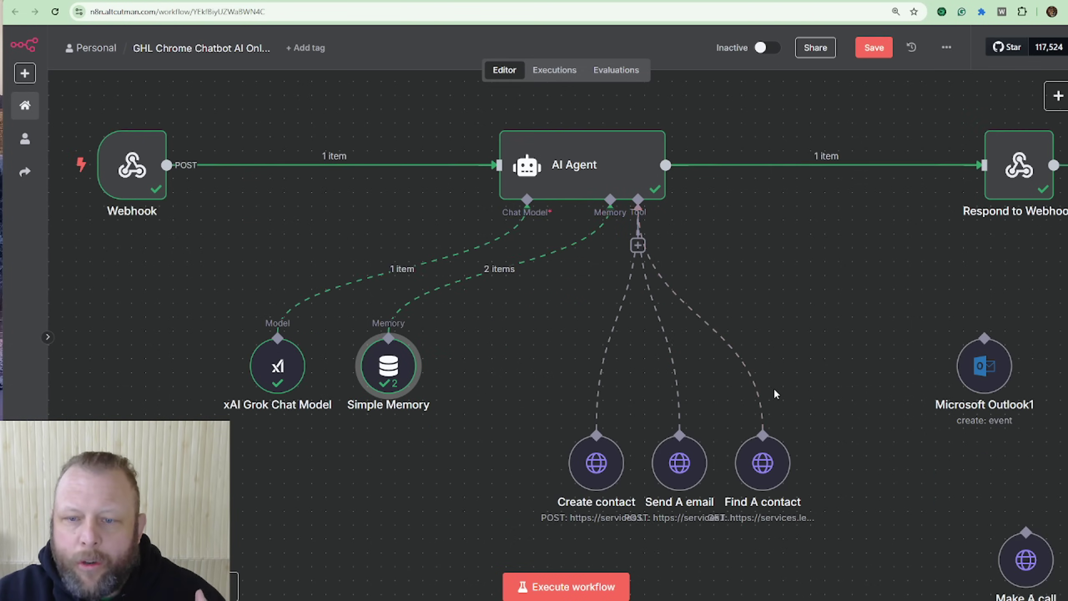
pyautogui.scroll(3, 775, 392)
pyautogui.doubleClick(563, 274)
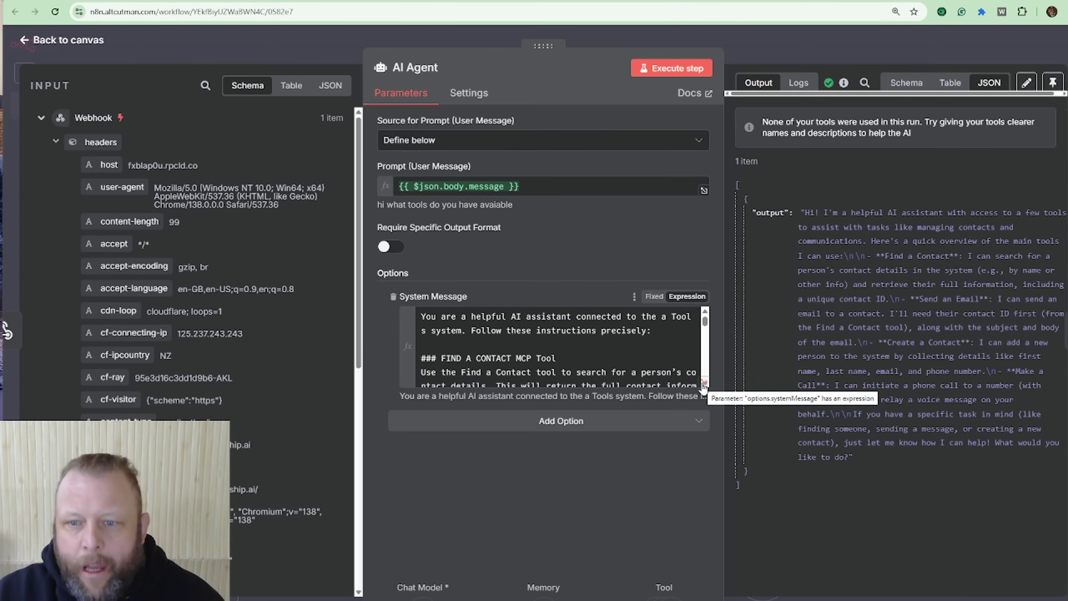
pyautogui.click(704, 384)
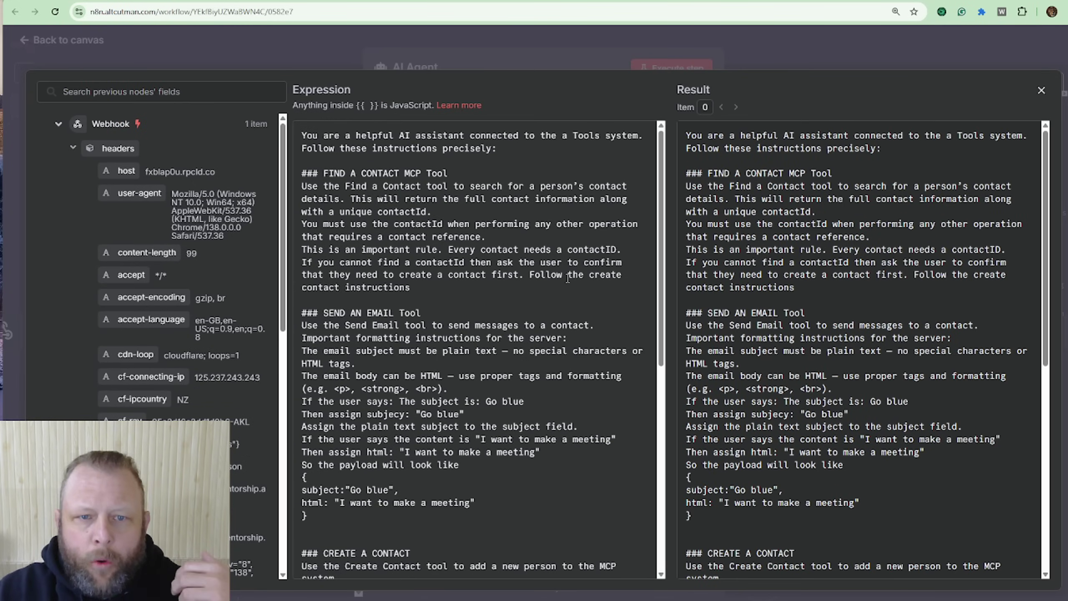
pyautogui.doubleClick(412, 173)
pyautogui.press('BackSpace')
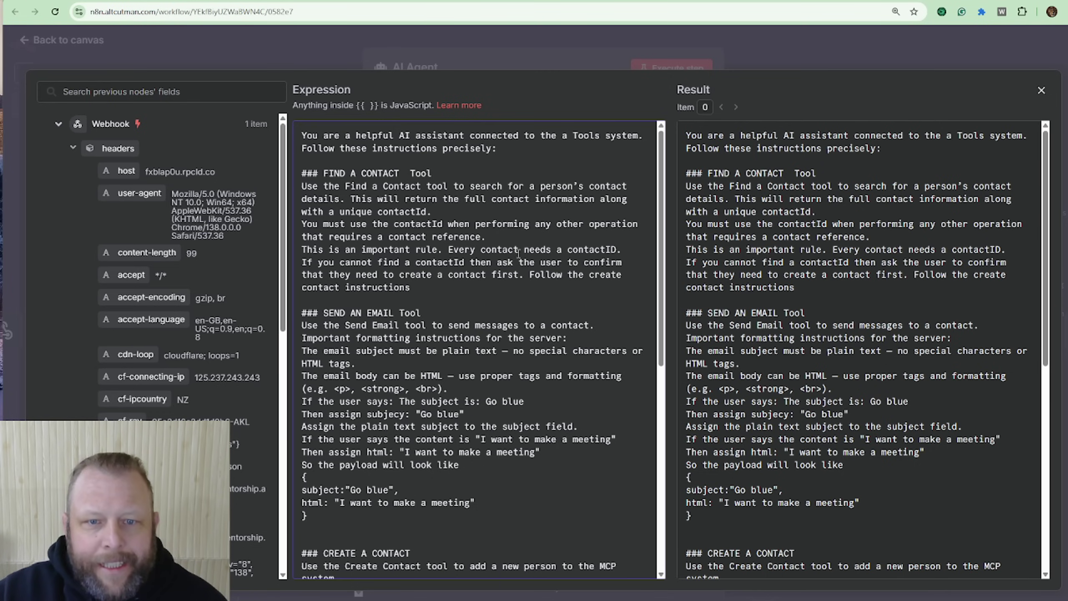
# Step: Review the FIND A CONTACT and SEND AN EMAIL instructions in the system message
pyautogui.moveTo(410, 288); pyautogui.dragTo(303, 187)
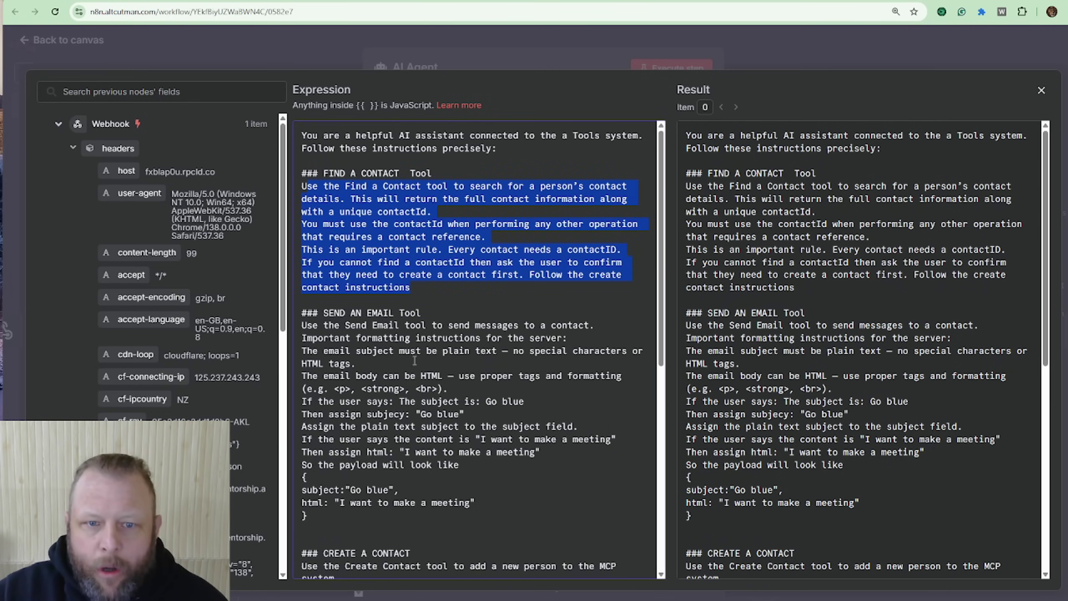
pyautogui.scroll(-3, 466, 392)
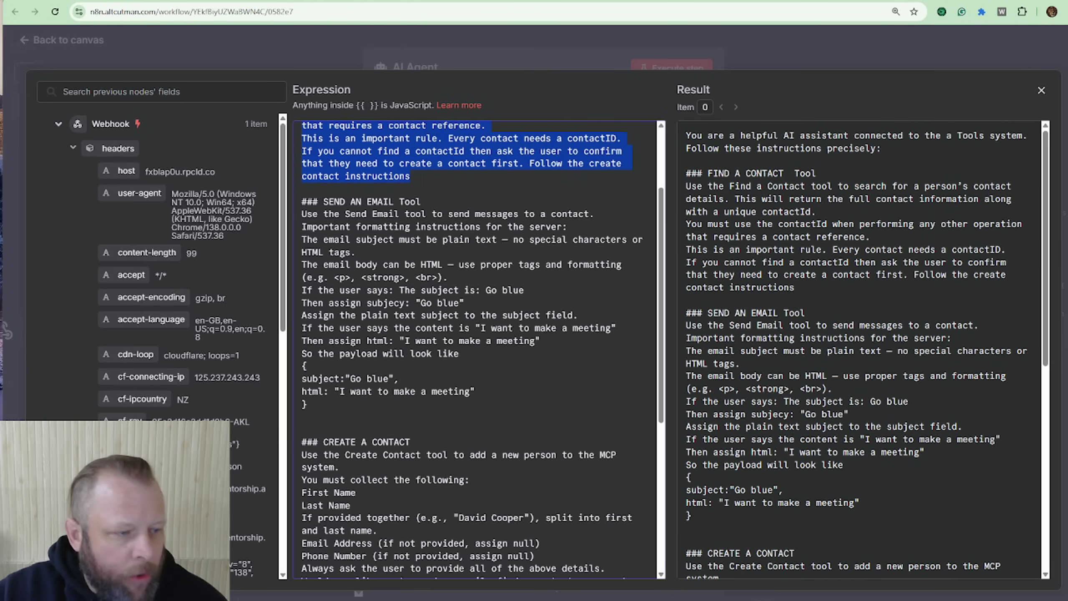
pyautogui.click(351, 223)
pyautogui.moveTo(316, 219); pyautogui.dragTo(450, 241)
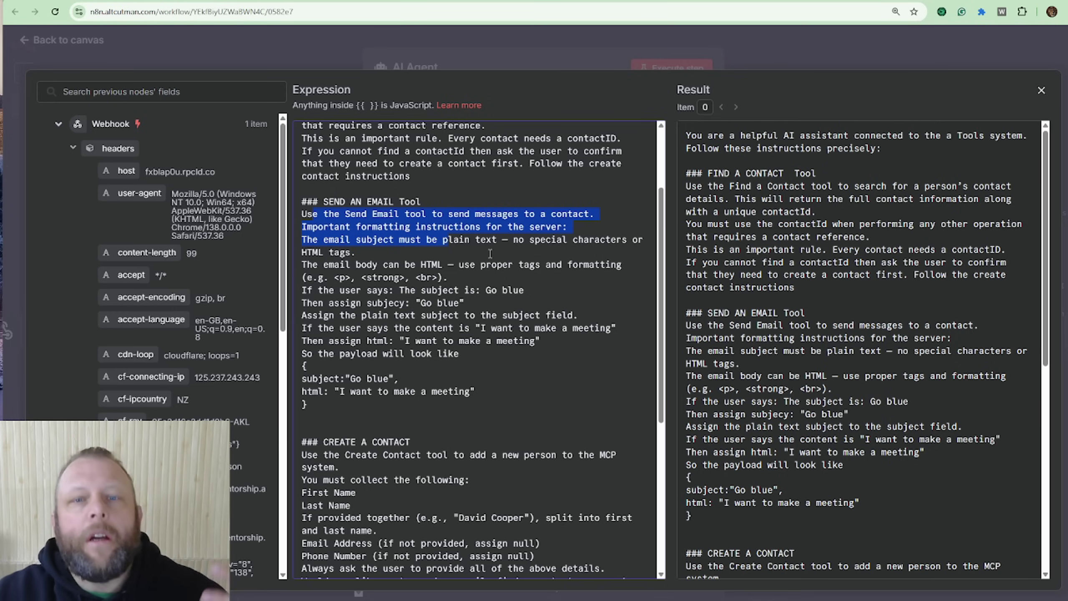
pyautogui.scroll(1, 460, 270)
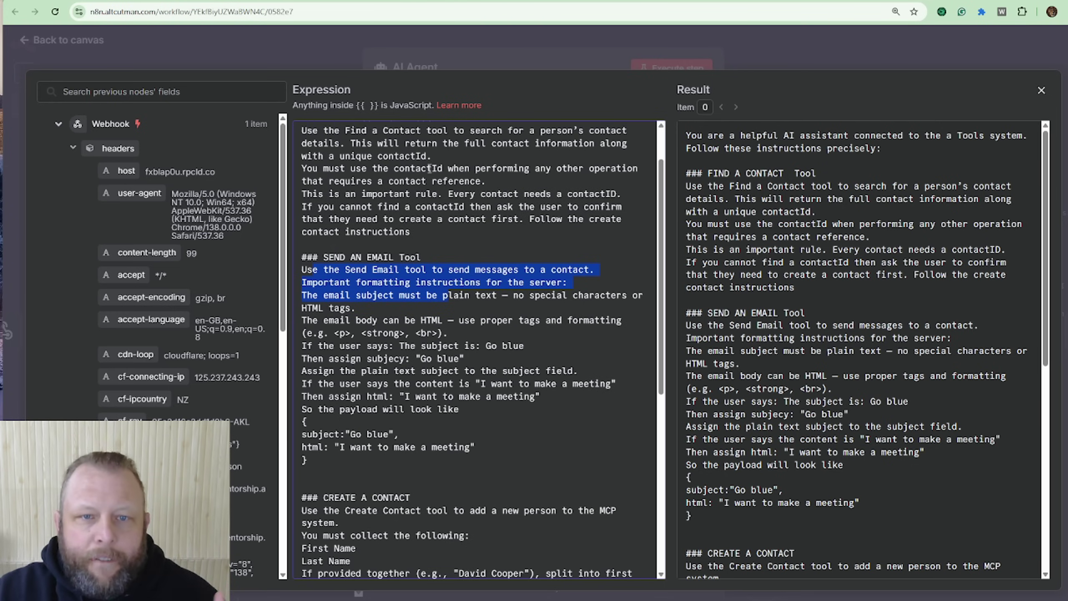
pyautogui.scroll(1, 437, 181)
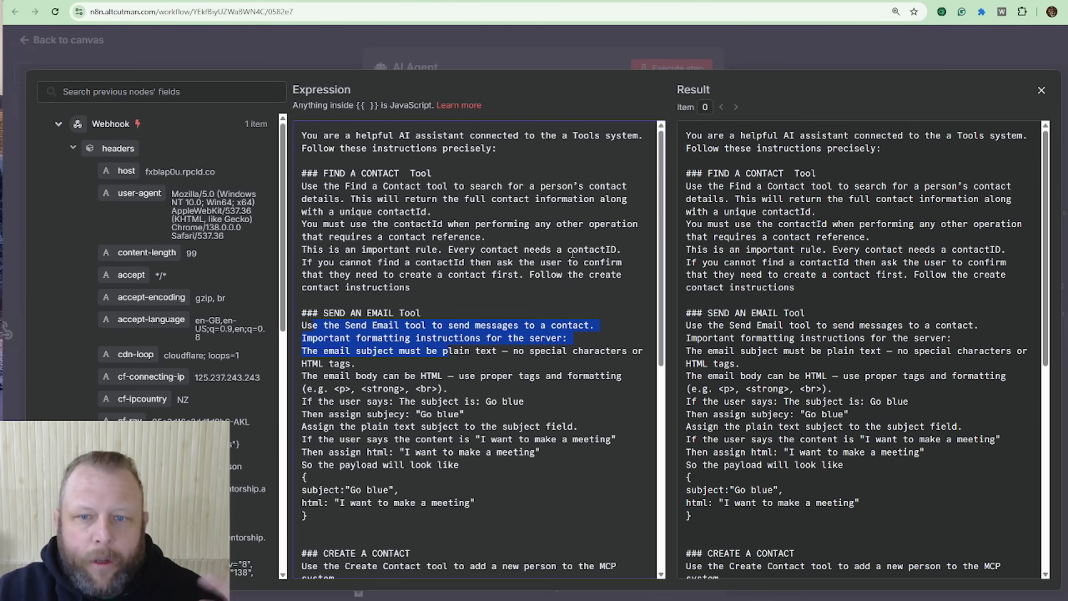
pyautogui.scroll(-2, 584, 252)
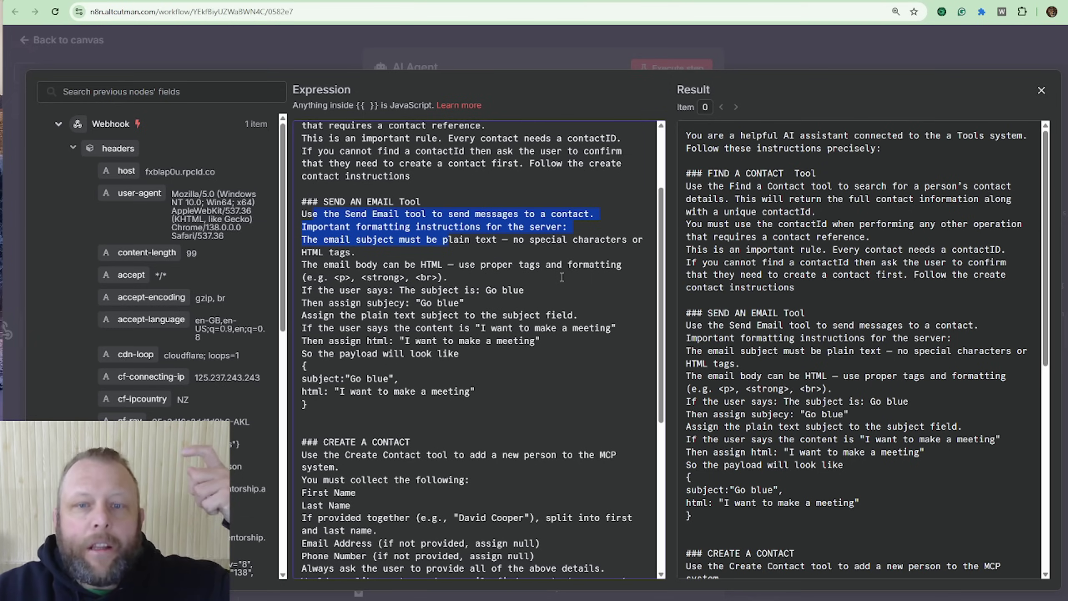
pyautogui.click(460, 290)
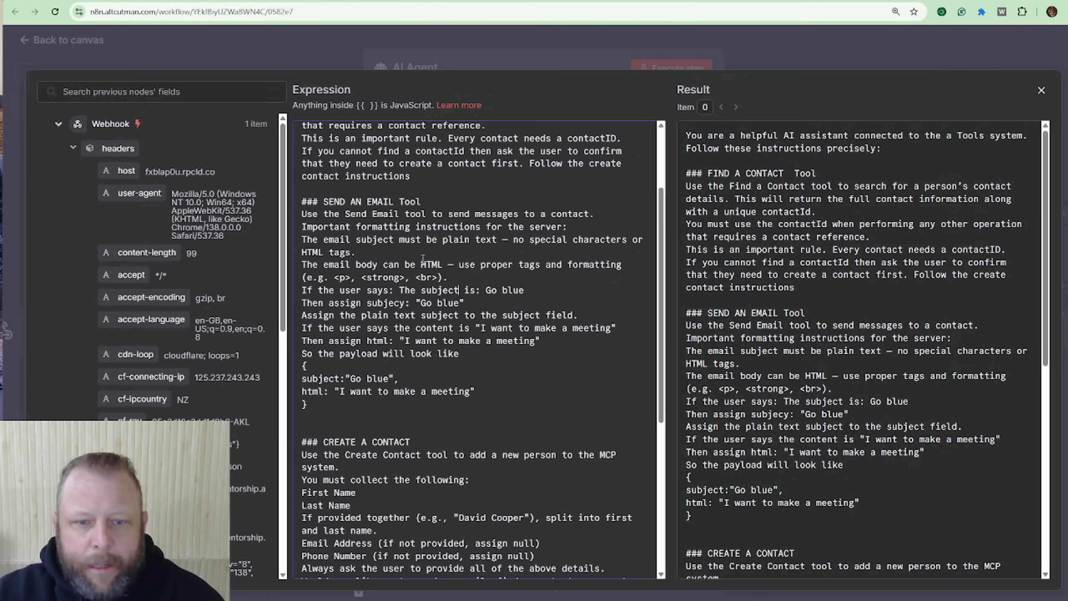
# Step: Close the full-screen system message editor and the AI Agent panel to return to the canvas
pyautogui.scroll(-3, 424, 275)
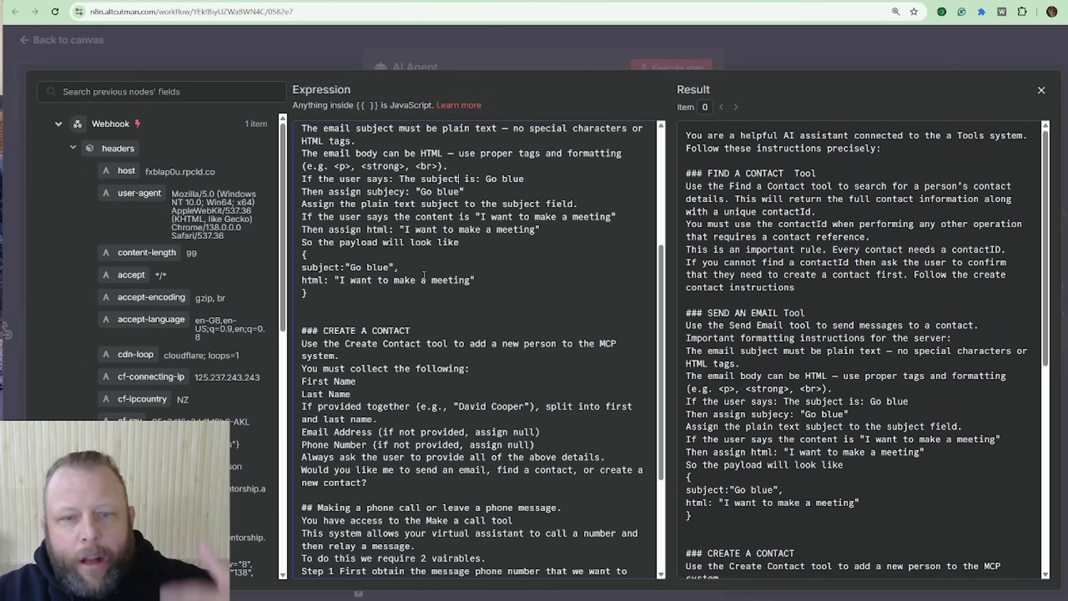
pyautogui.click(813, 45)
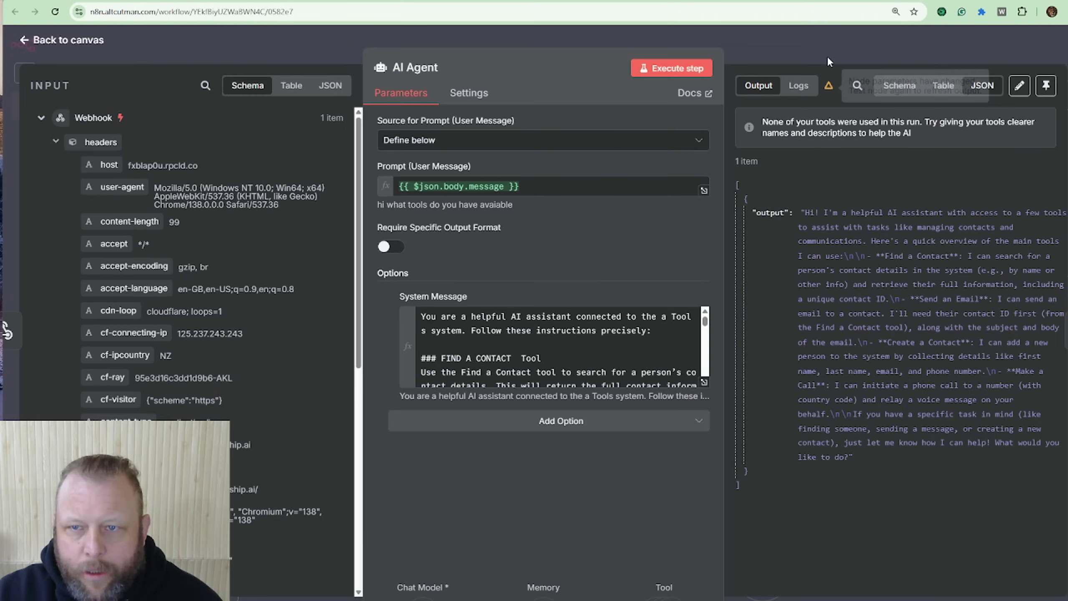
pyautogui.click(832, 35)
# Step: Line up the Create contact, Send A email and Find A contact tool nodes in one row
pyautogui.scroll(-3, 708, 402)
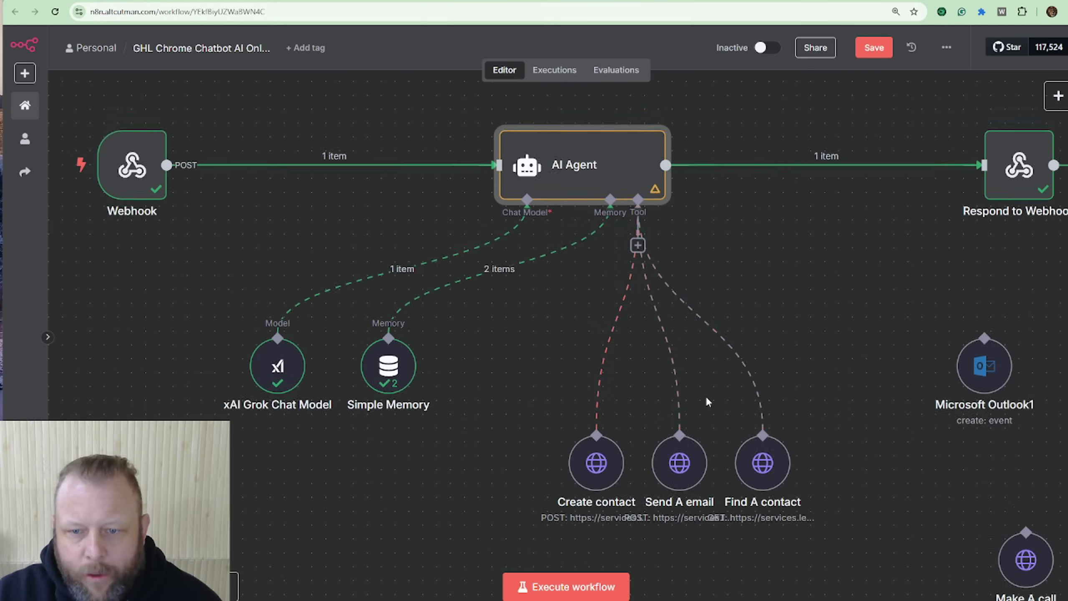
pyautogui.scroll(-1, 708, 402)
pyautogui.moveTo(605, 438); pyautogui.dragTo(508, 451)
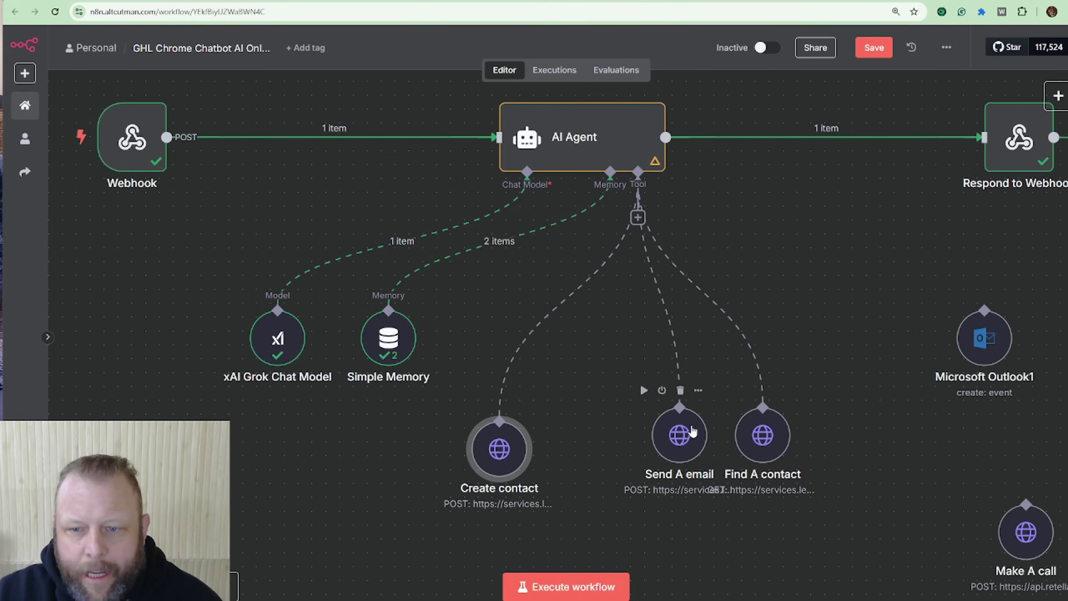
pyautogui.moveTo(692, 432); pyautogui.dragTo(650, 446)
pyautogui.moveTo(778, 436); pyautogui.dragTo(778, 450)
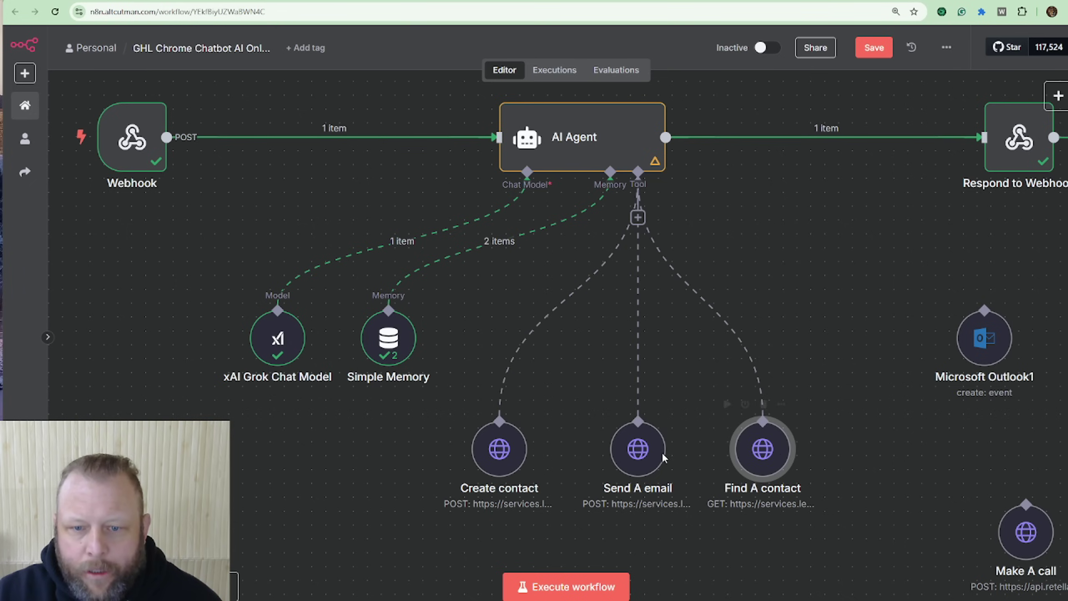
# Step: Open the AI Agent node's settings again
pyautogui.click(568, 154)
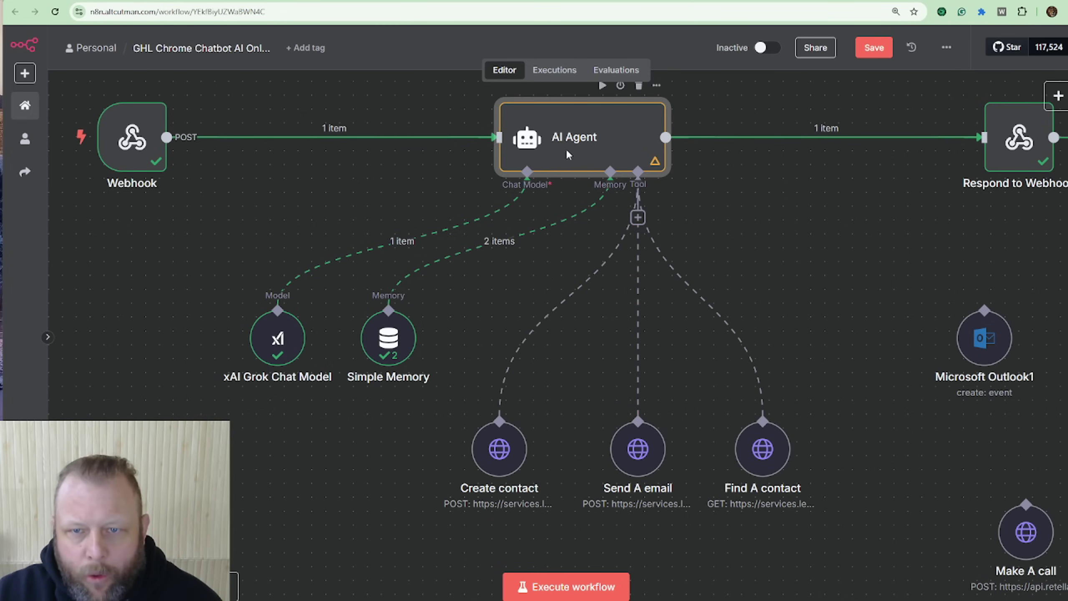
pyautogui.doubleClick(566, 155)
pyautogui.scroll(-3, 586, 331)
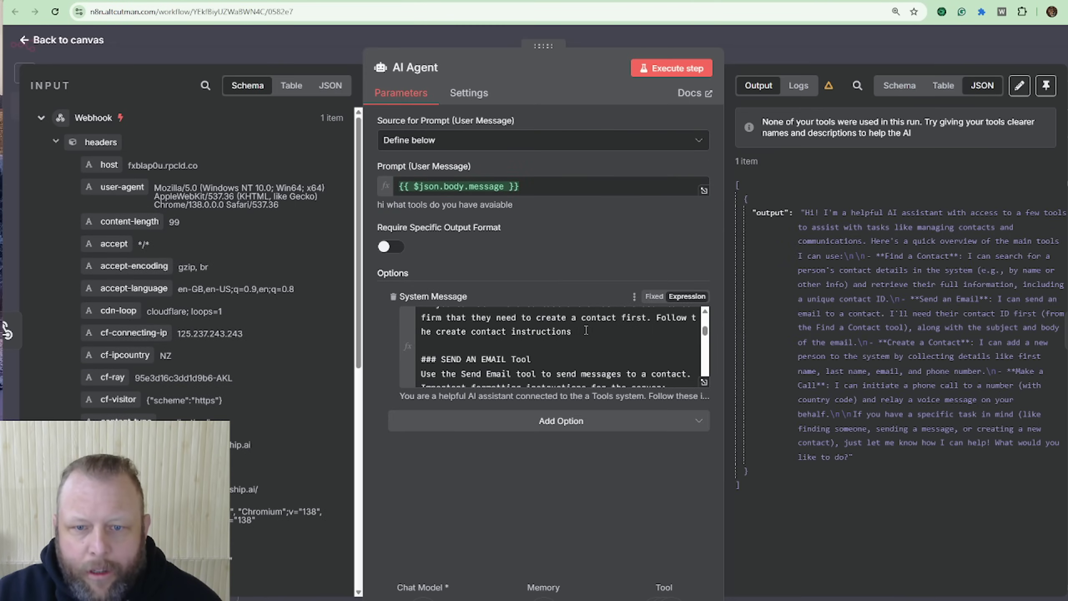
pyautogui.scroll(-5, 586, 330)
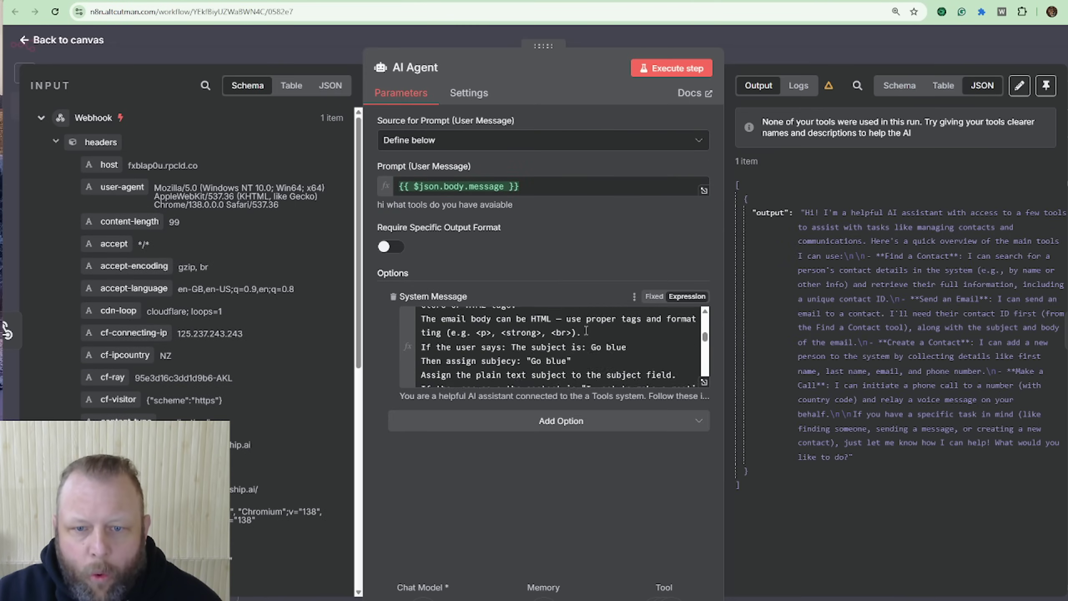
pyautogui.click(704, 383)
pyautogui.scroll(-3, 600, 315)
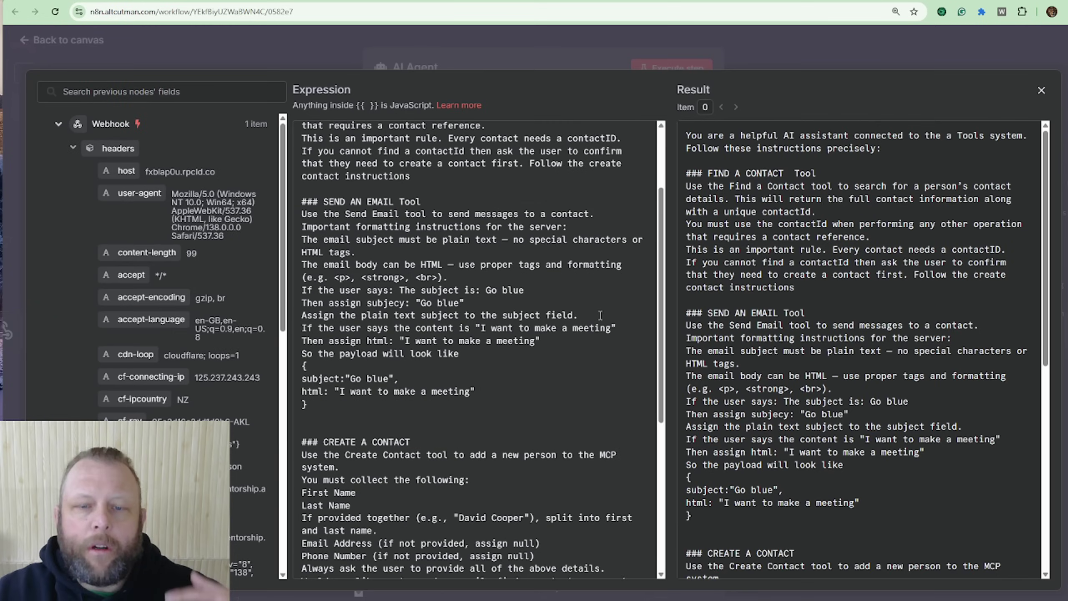
pyautogui.scroll(-7, 601, 316)
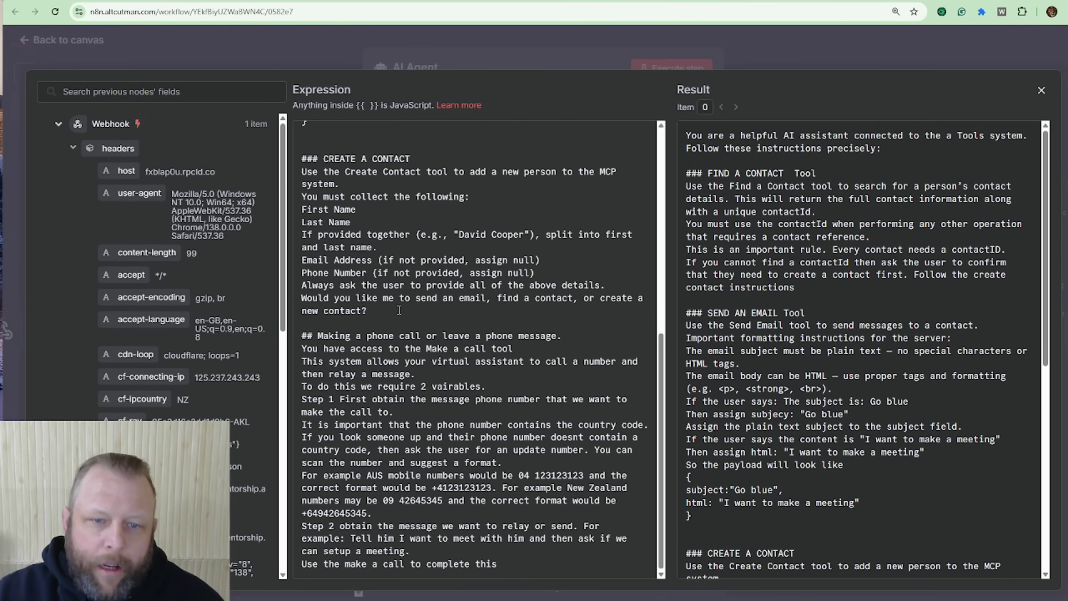
pyautogui.moveTo(335, 336); pyautogui.dragTo(524, 354)
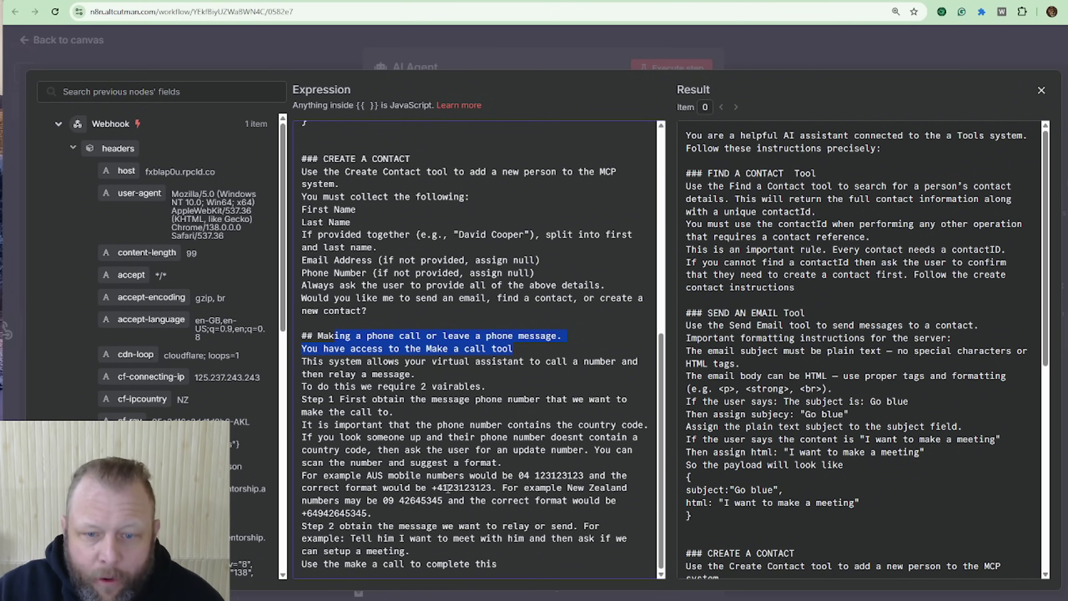
pyautogui.moveTo(429, 487); pyautogui.dragTo(489, 488)
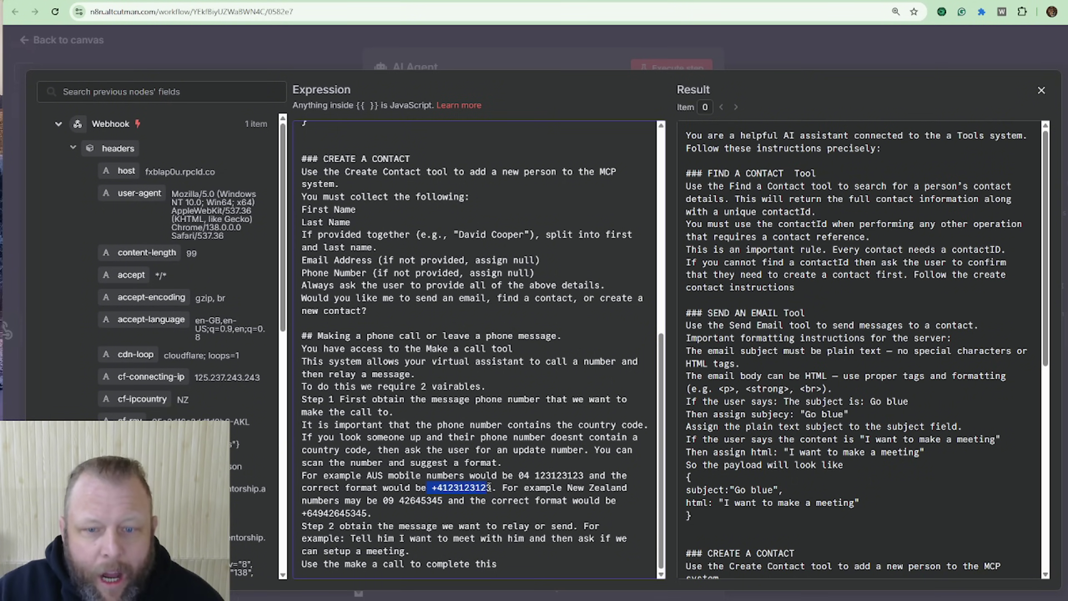
pyautogui.moveTo(383, 501); pyautogui.dragTo(451, 500)
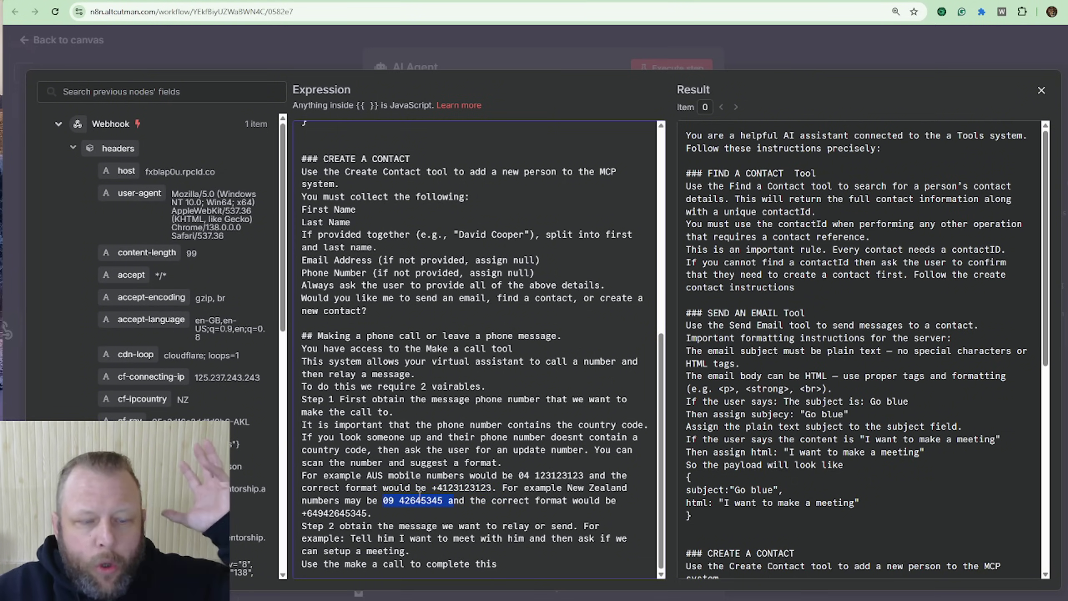
pyautogui.moveTo(301, 513); pyautogui.dragTo(356, 513)
pyautogui.moveTo(551, 475); pyautogui.dragTo(573, 476)
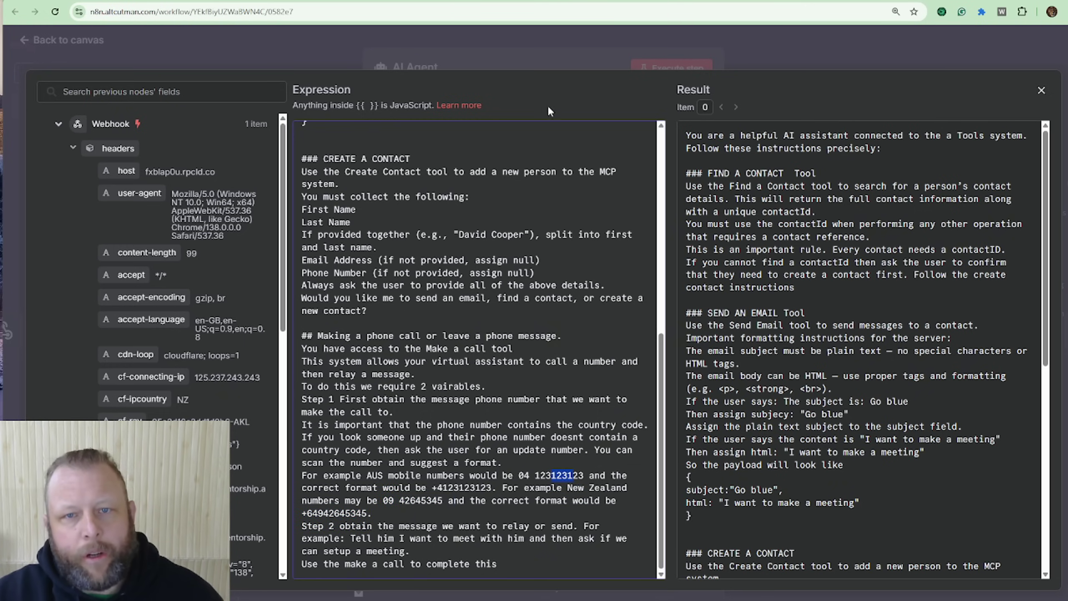
pyautogui.click(827, 49)
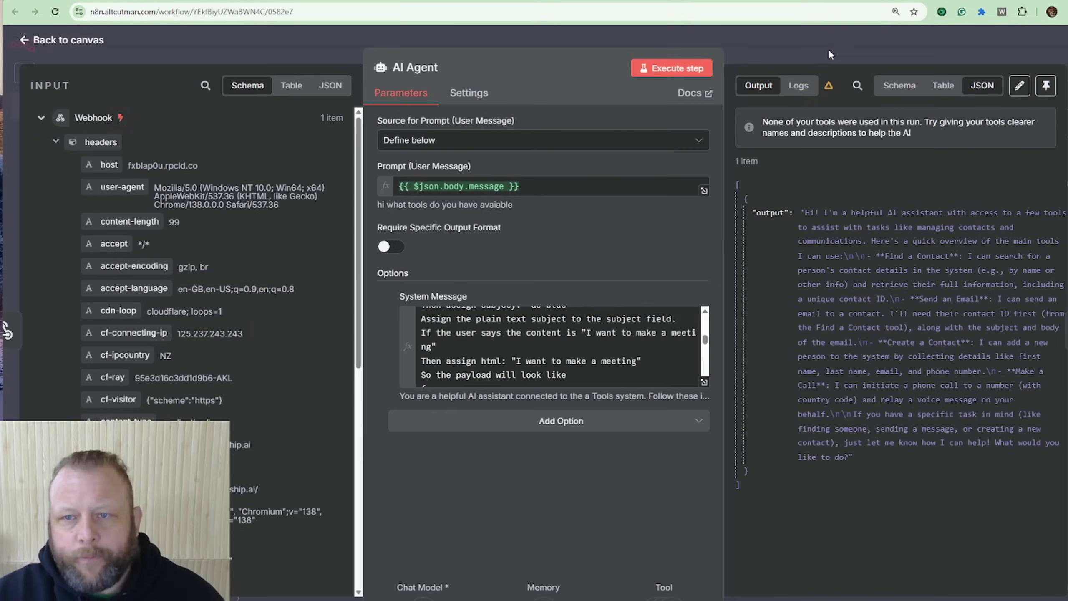
pyautogui.click(827, 50)
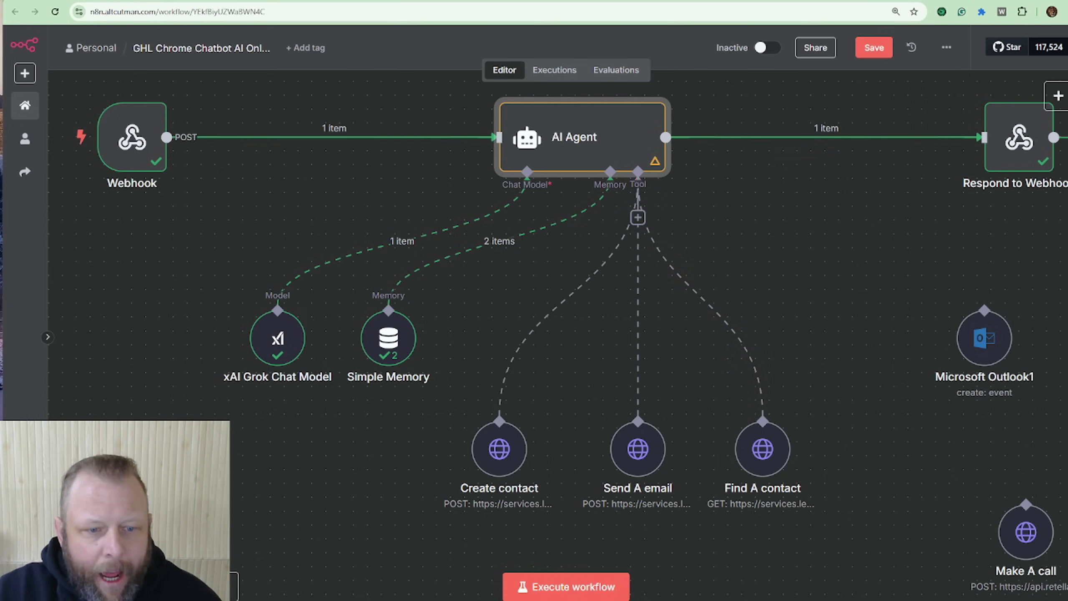
# Step: Zoom the canvas out and switch to the GoHighLevel contact record tab
pyautogui.press('-')
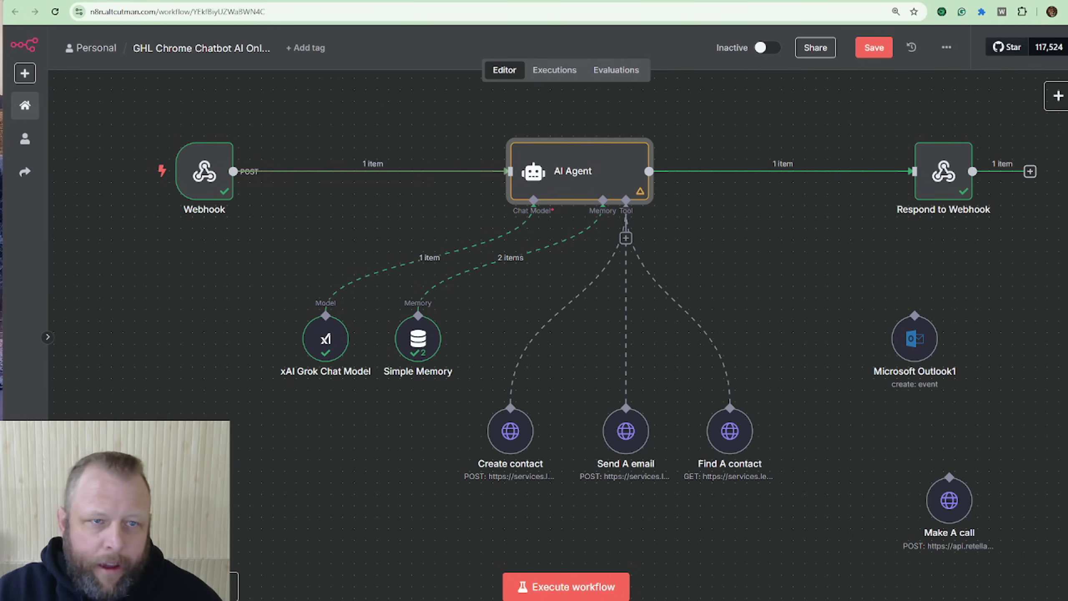
pyautogui.hotkey('ctrl', 'Tab')
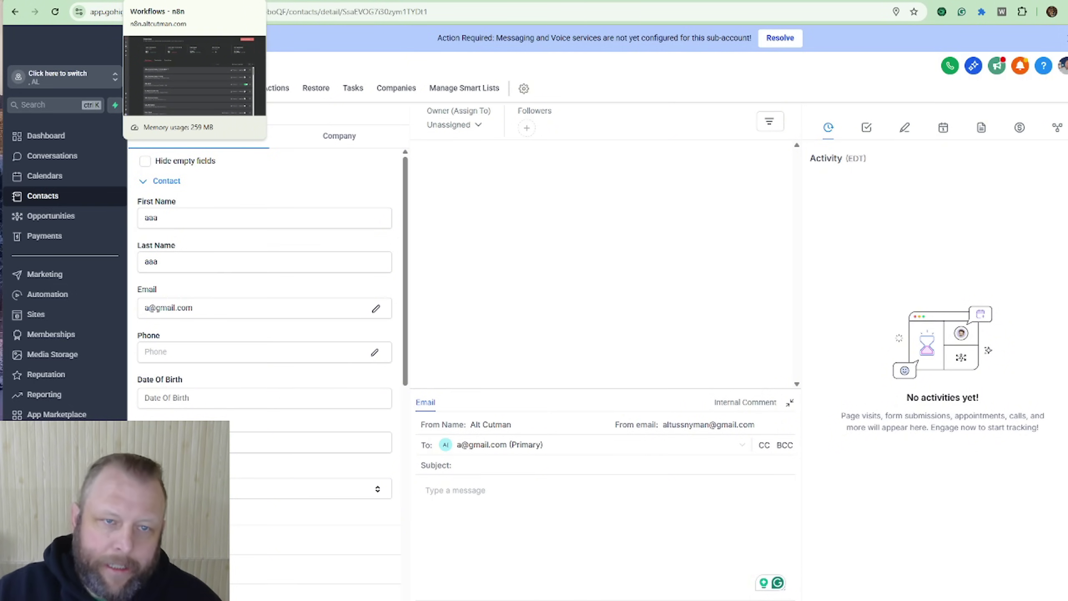
# Step: Reopen the chatbot workflow, move Microsoft Outlook1 slightly lower, zoom out, and start a new tab
pyautogui.click(180, 0)
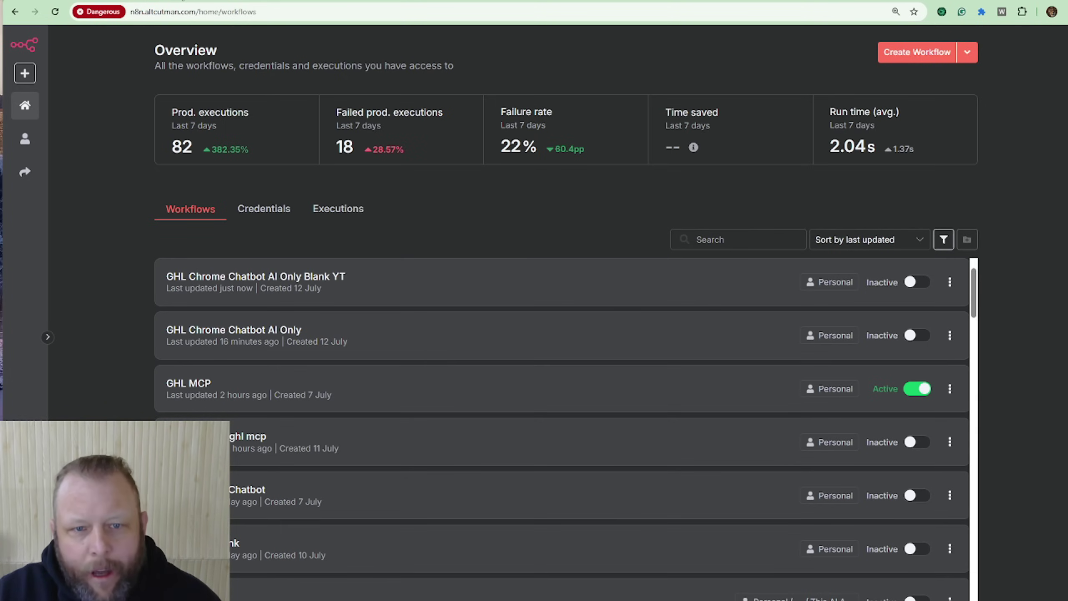
pyautogui.click(878, 341)
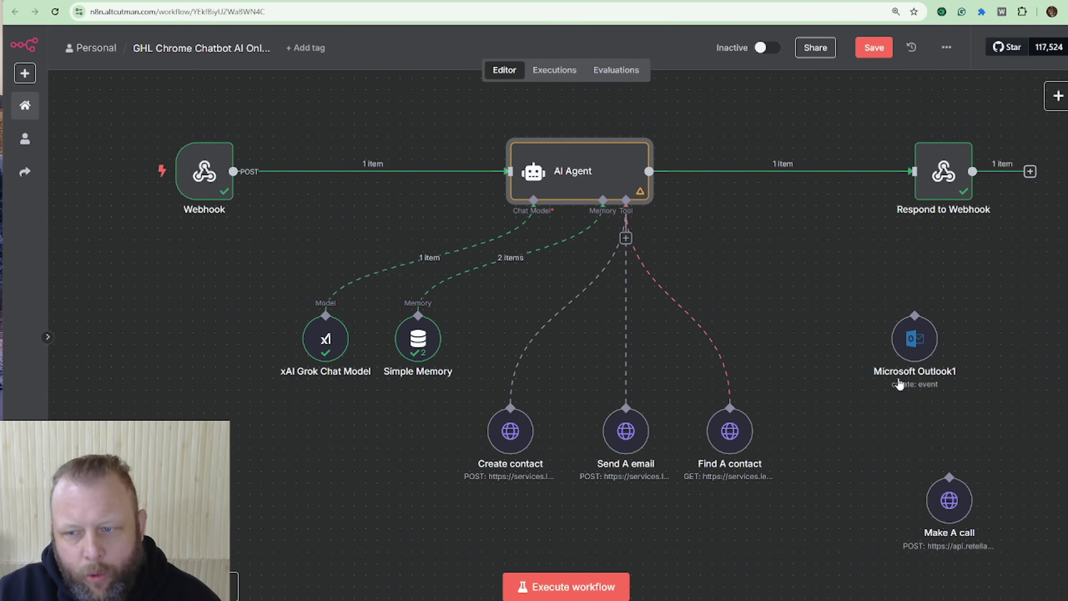
pyautogui.moveTo(926, 348); pyautogui.dragTo(974, 384)
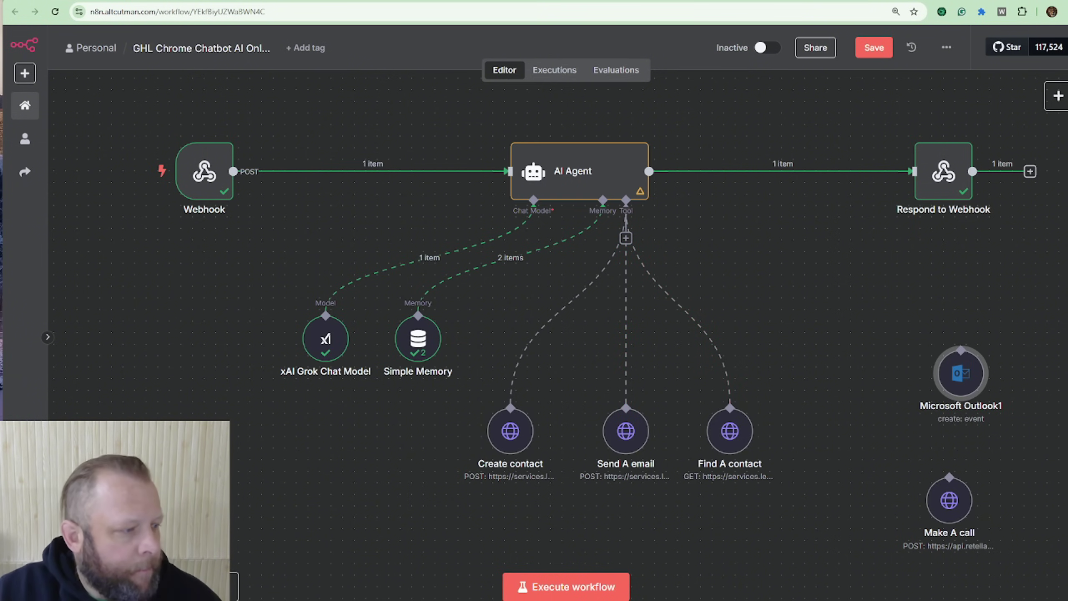
pyautogui.click(152, 587)
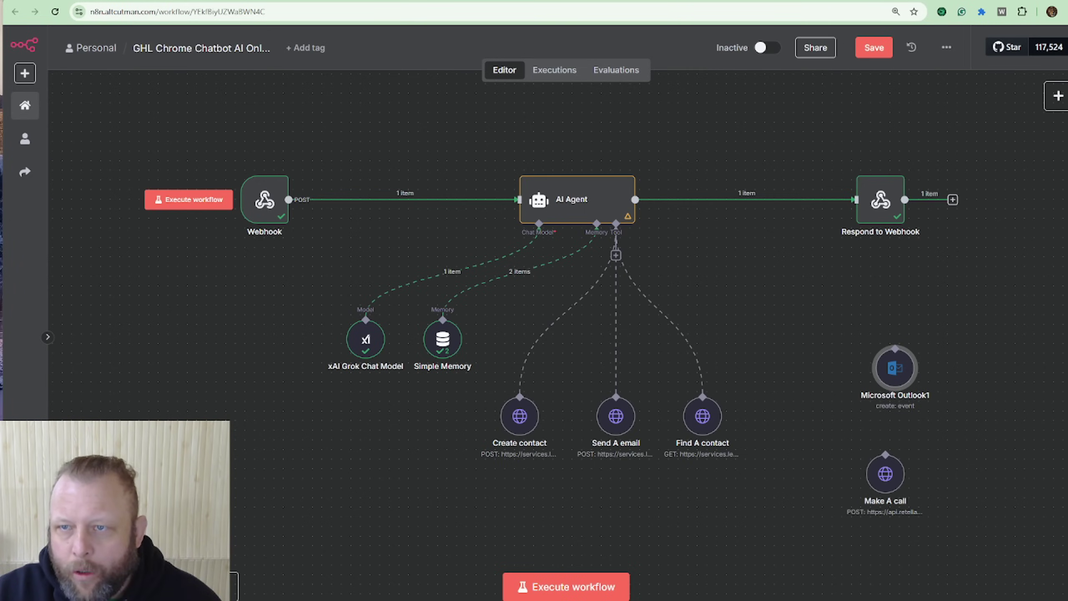
pyautogui.hotkey('ctrl', 't')
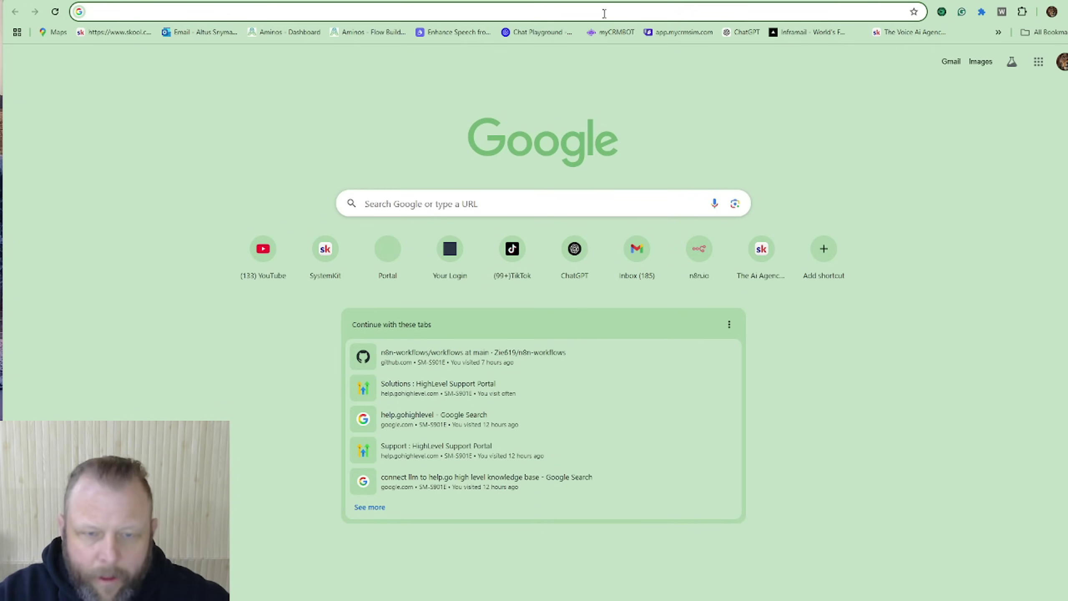
# Step: Search Google for 'go highlevel api doc', then return to the n8n overview
pyautogui.click(483, 200)
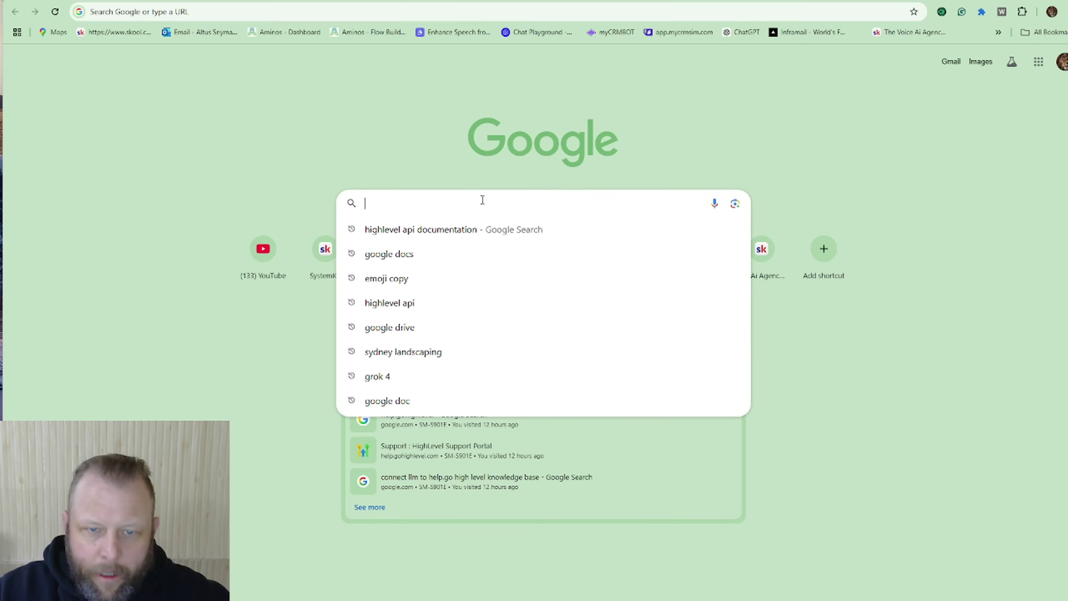
pyautogui.write('go highl')
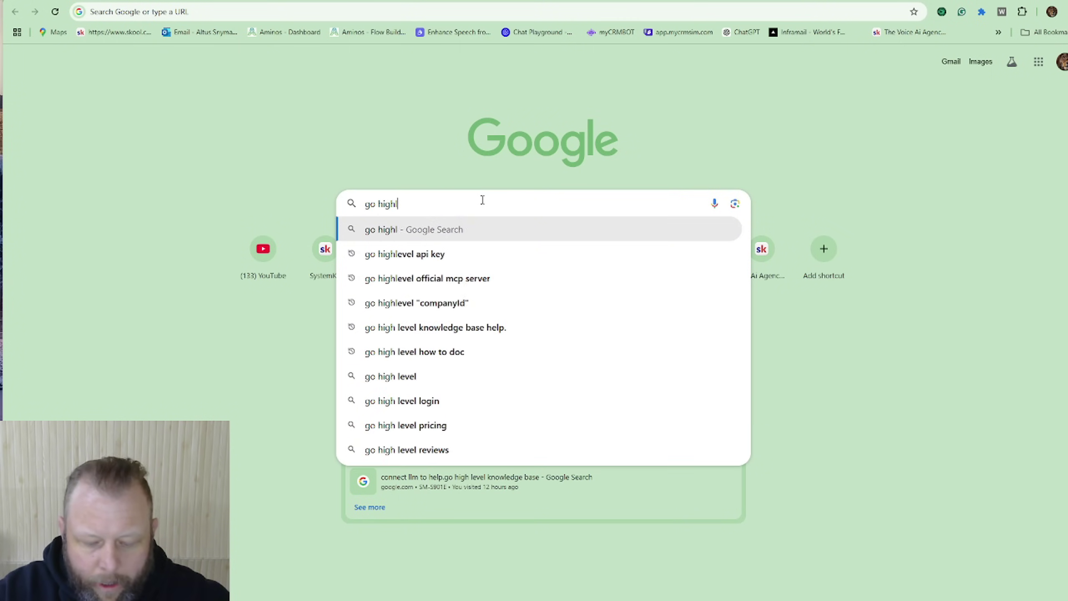
pyautogui.write('evel api ')
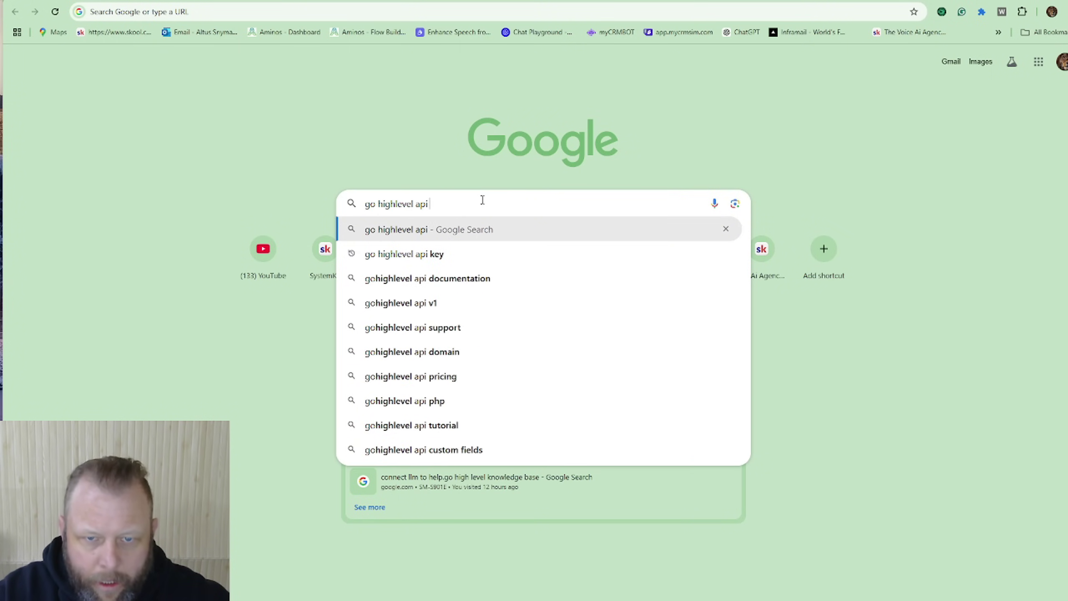
pyautogui.write('doc')
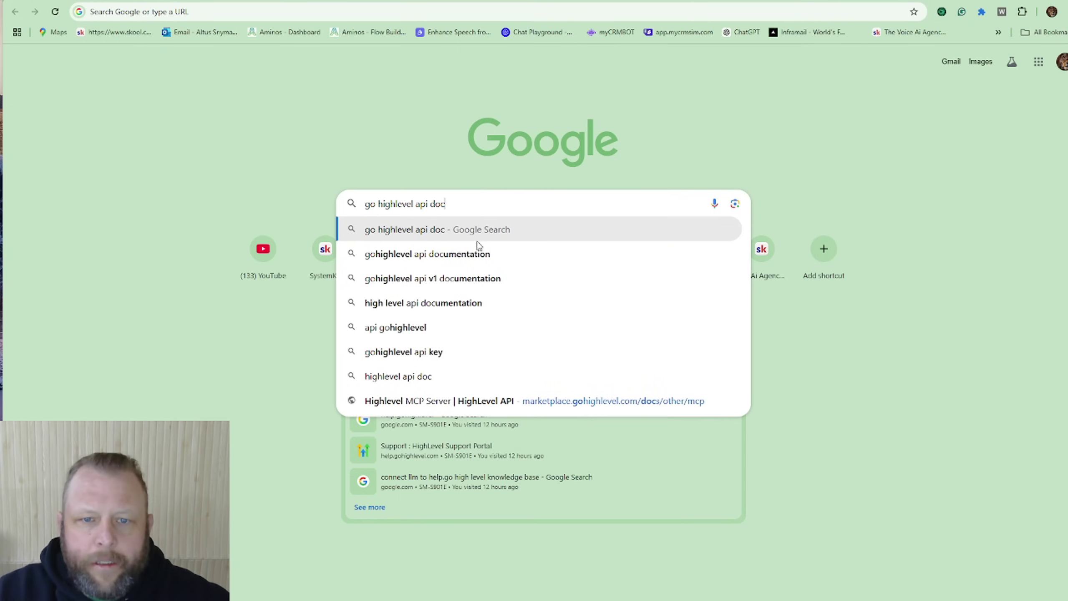
pyautogui.click(476, 253)
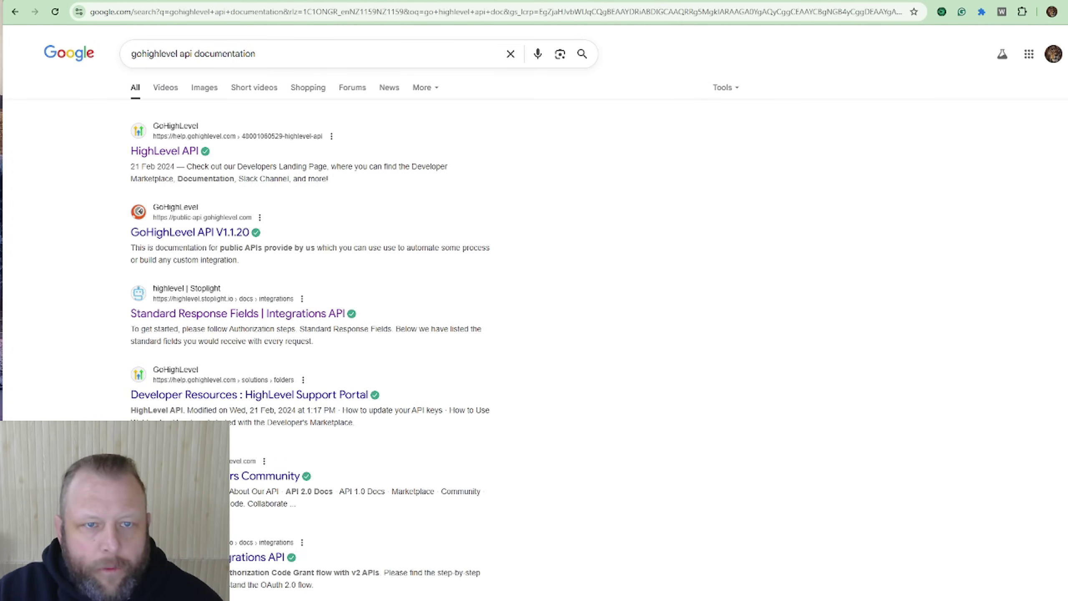
pyautogui.click(145, 0)
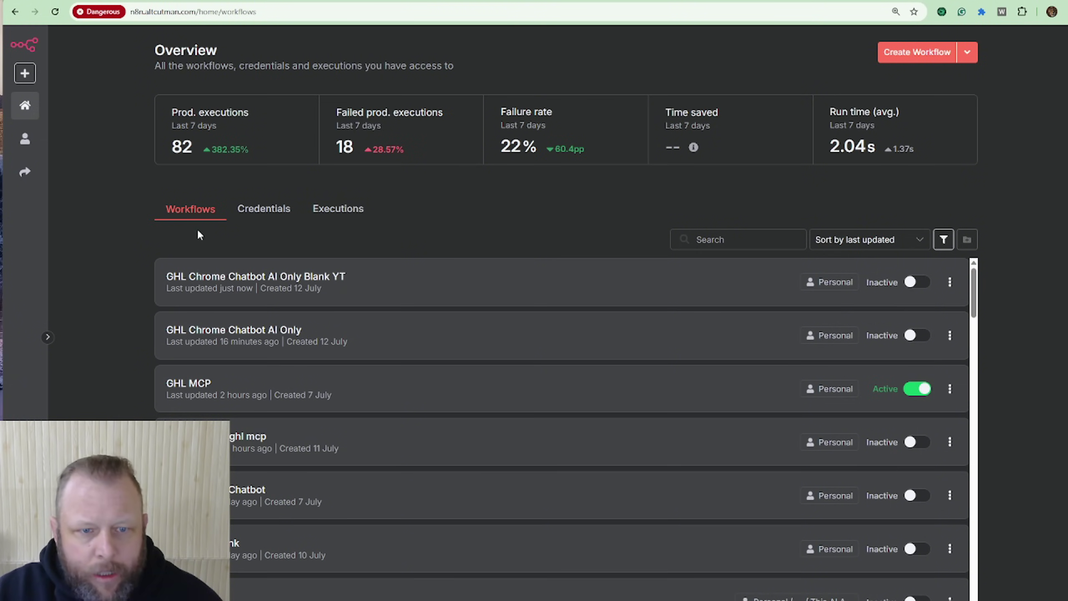
# Step: Open the GHL Chrome Chatbot AI Only workflow, then open HighLevel's Integrations API docs from refined search results
pyautogui.click(214, 337)
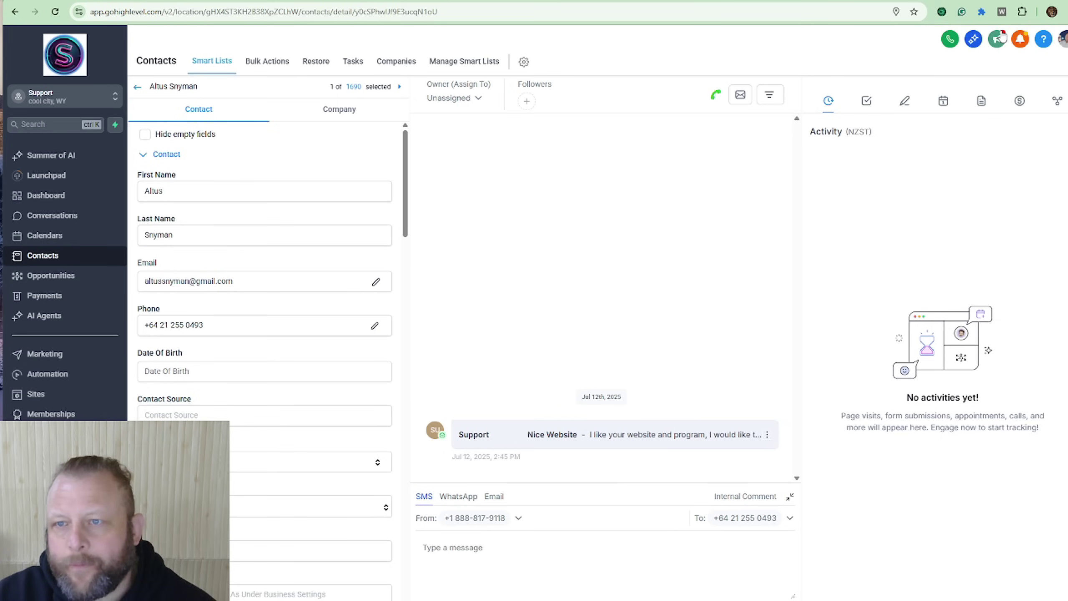
pyautogui.hotkey('ctrl', 'Tab')
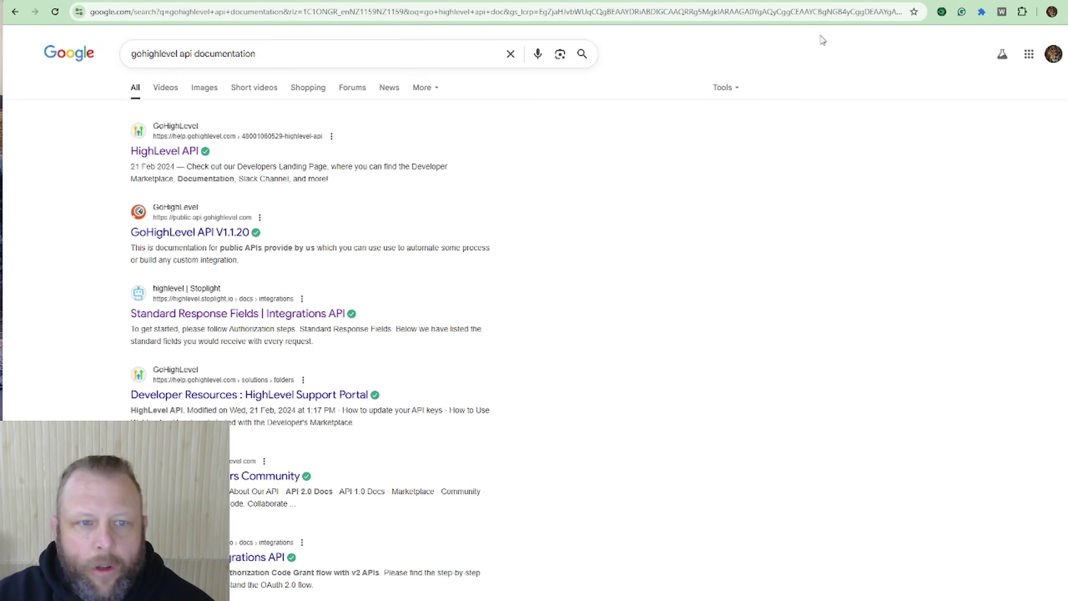
pyautogui.click(142, 54)
pyautogui.press('Return')
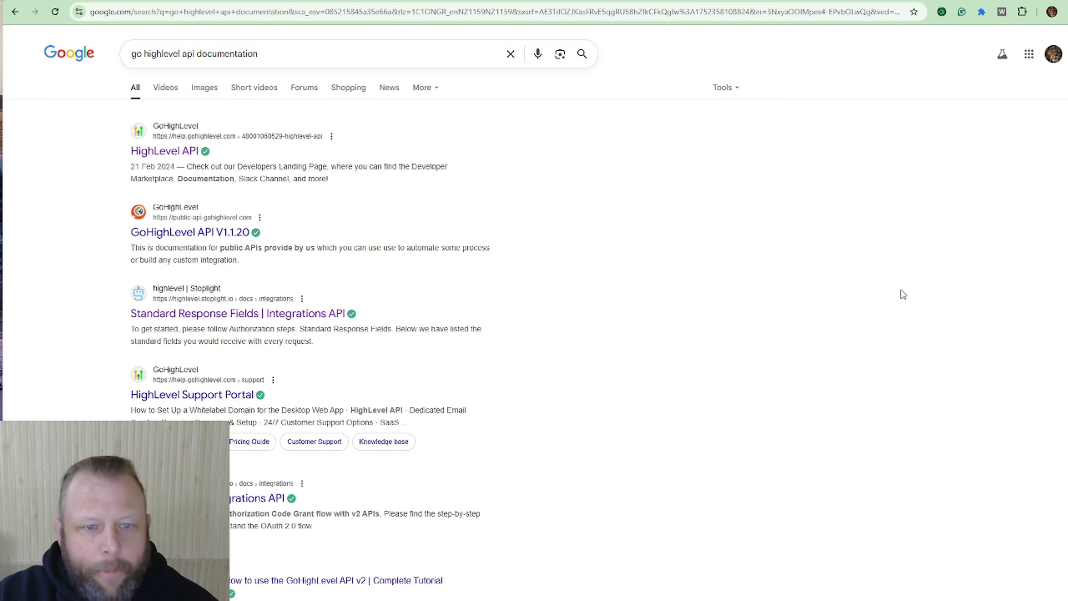
pyautogui.click(250, 314)
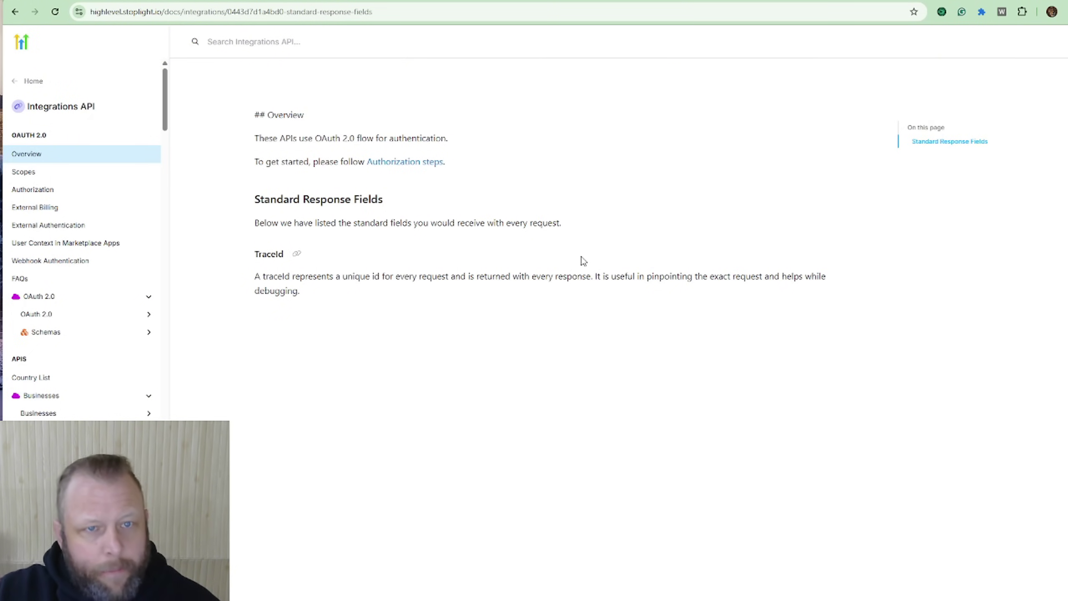
# Step: Search the Integrations API docs for 'send' and open the Send a new message endpoint
pyautogui.click(325, 44)
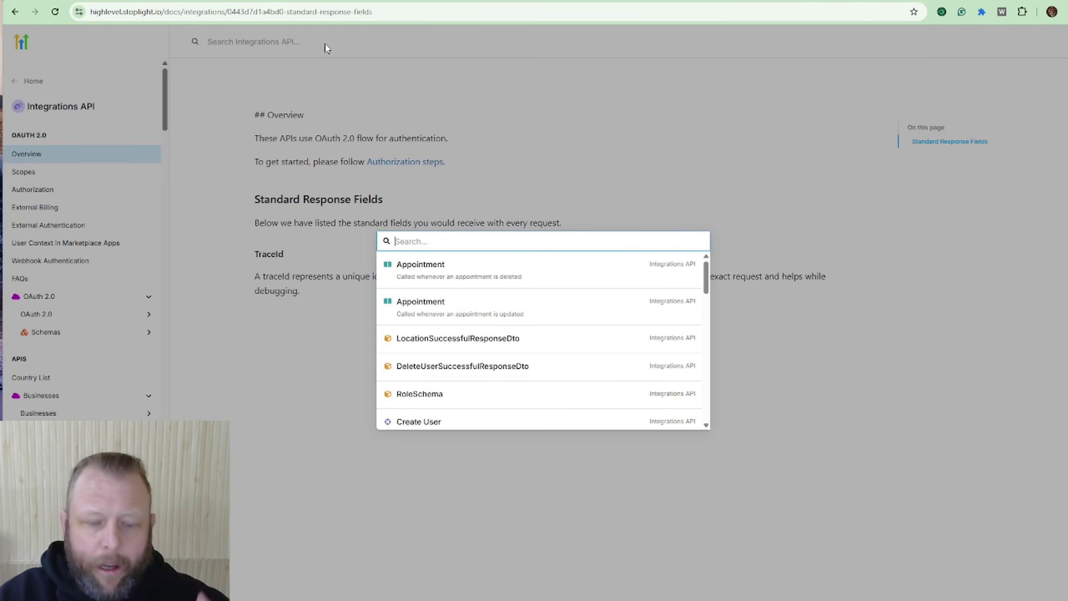
pyautogui.write('send')
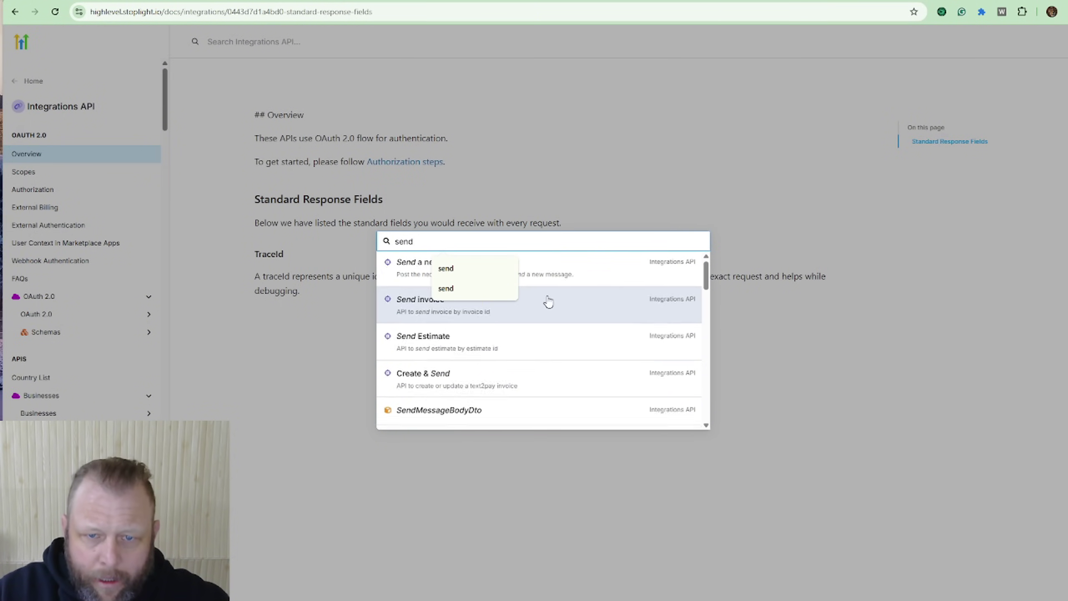
pyautogui.click(506, 268)
pyautogui.click(506, 269)
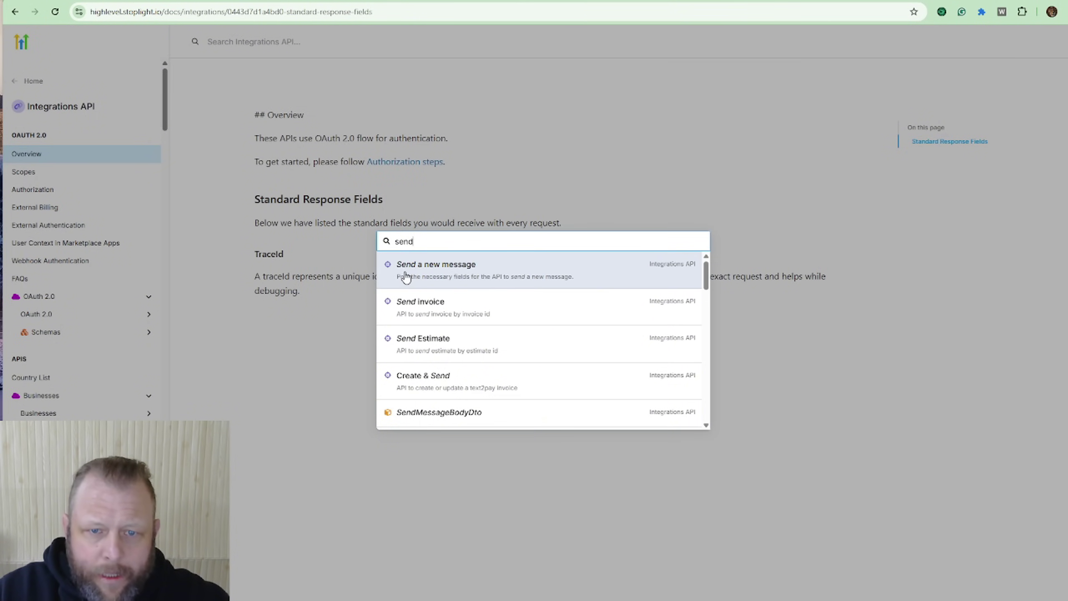
pyautogui.click(474, 274)
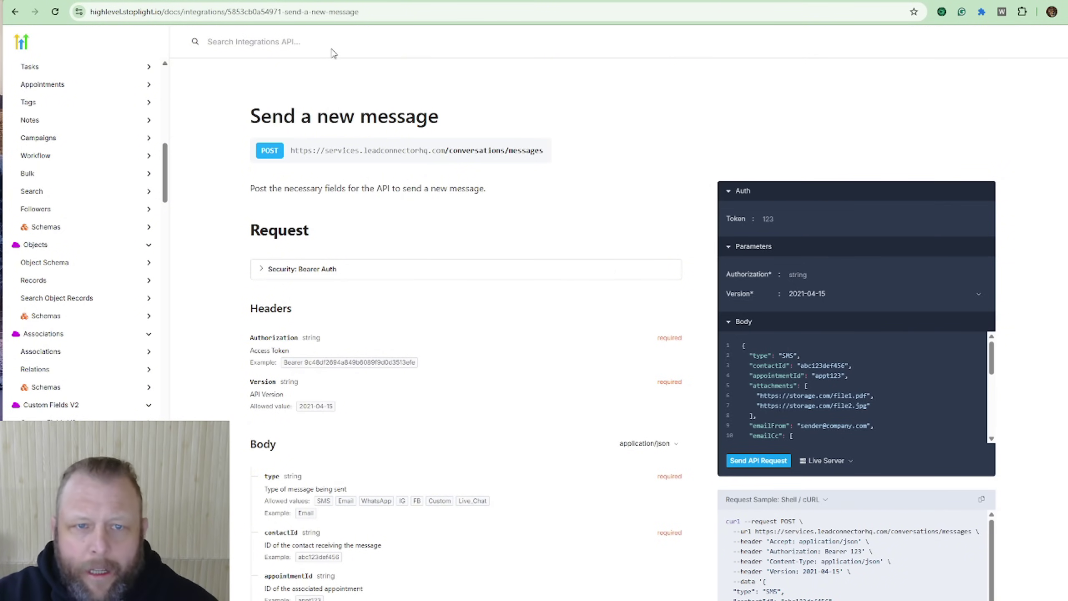
# Step: Search the docs for 'add tag' and open the Add Tags endpoint
pyautogui.click(289, 42)
pyautogui.write('senda')
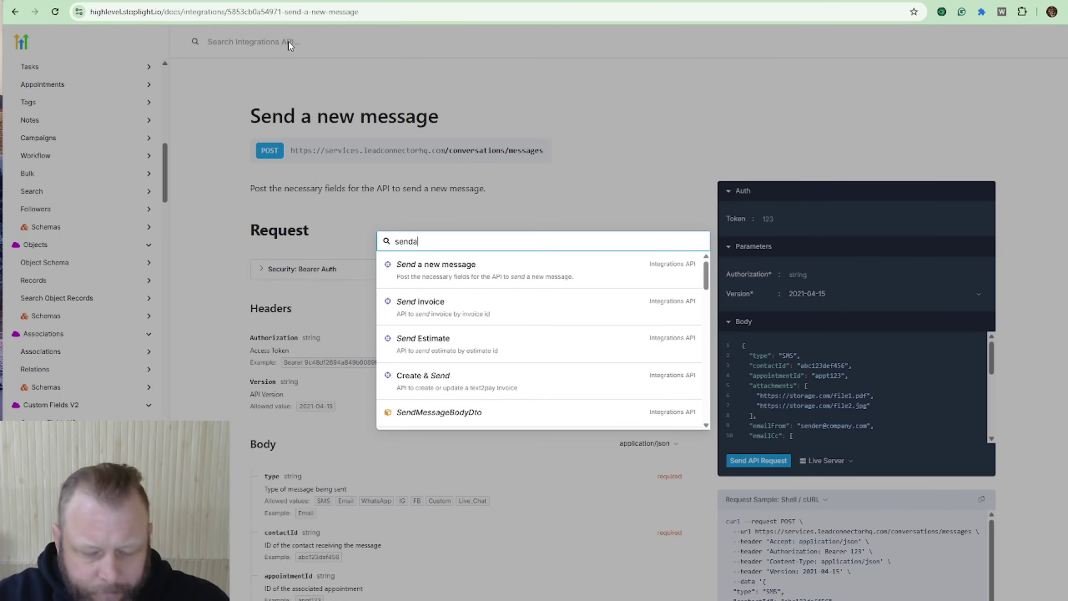
pyautogui.write('dd tag')
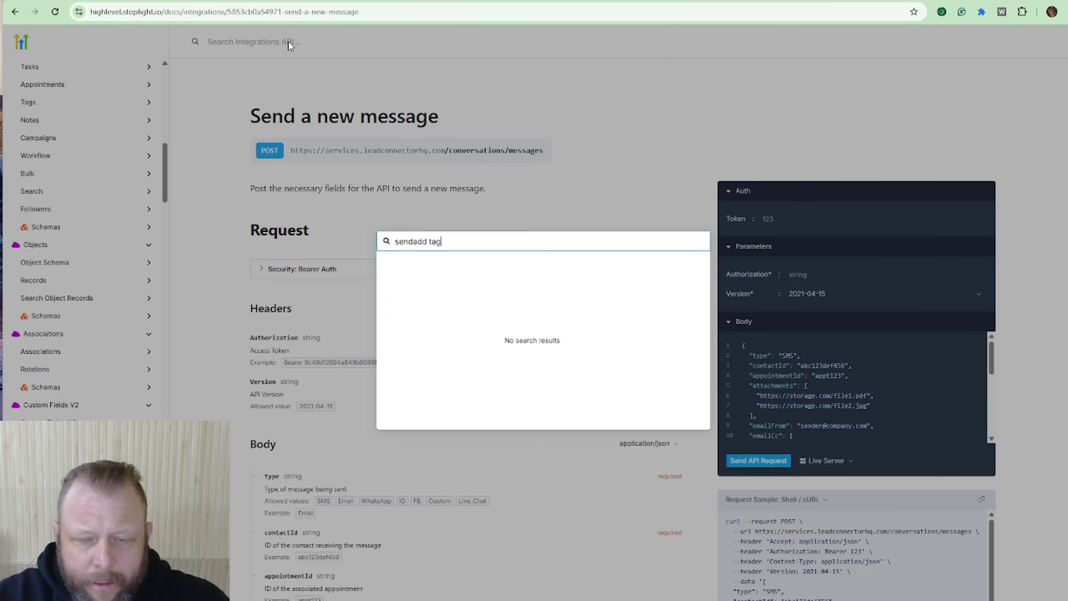
pyautogui.tripleClick(490, 238)
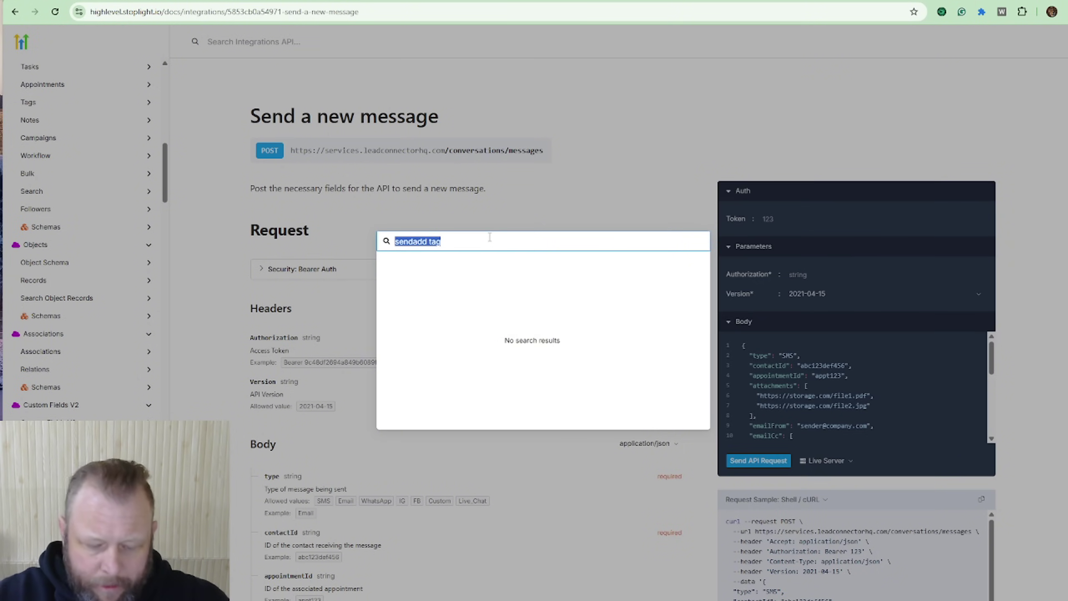
pyautogui.write('add tag')
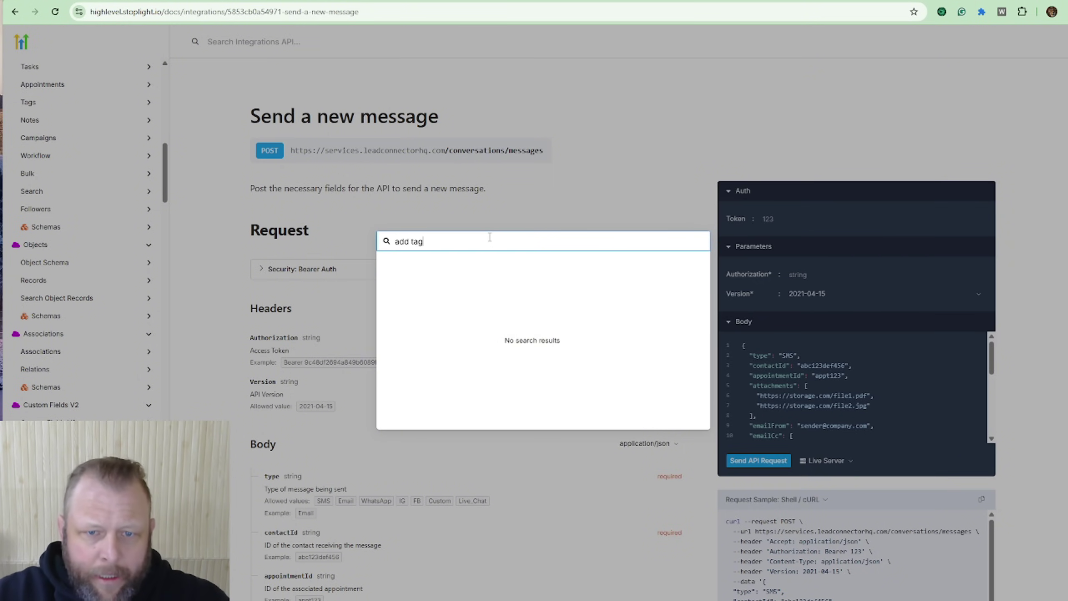
pyautogui.click(407, 271)
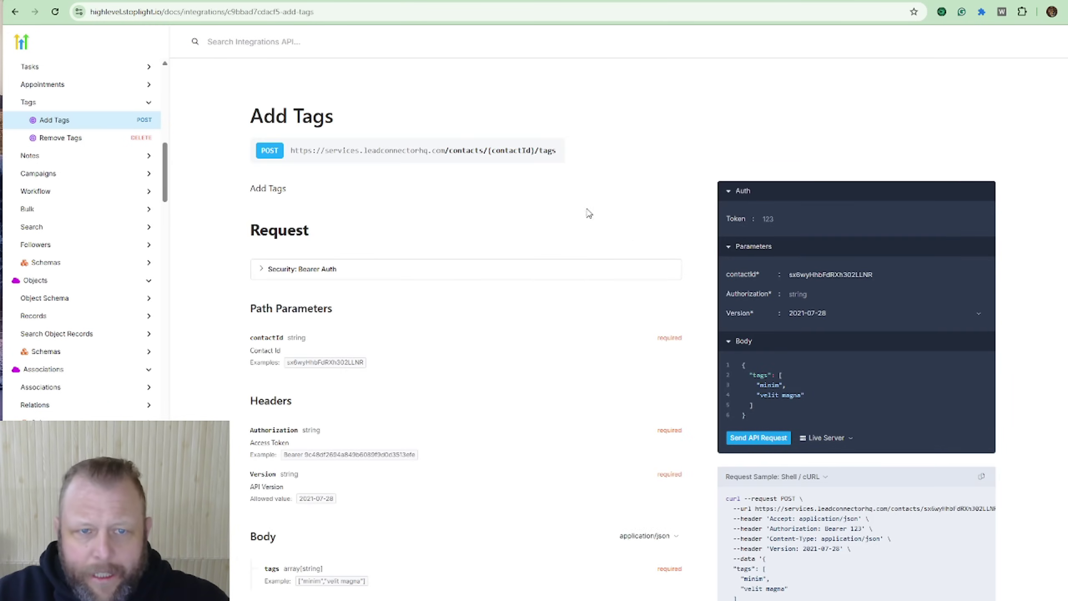
# Step: Search 'send' again, reopen Send a new message, and switch to the n8n workflow
pyautogui.click(329, 42)
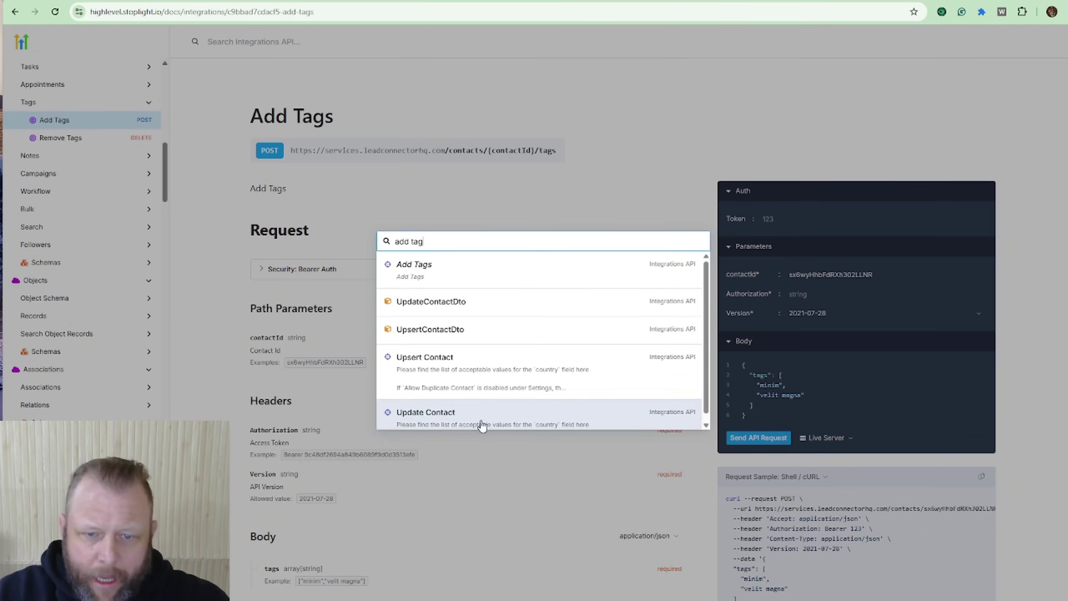
pyautogui.scroll(-1, 565, 369)
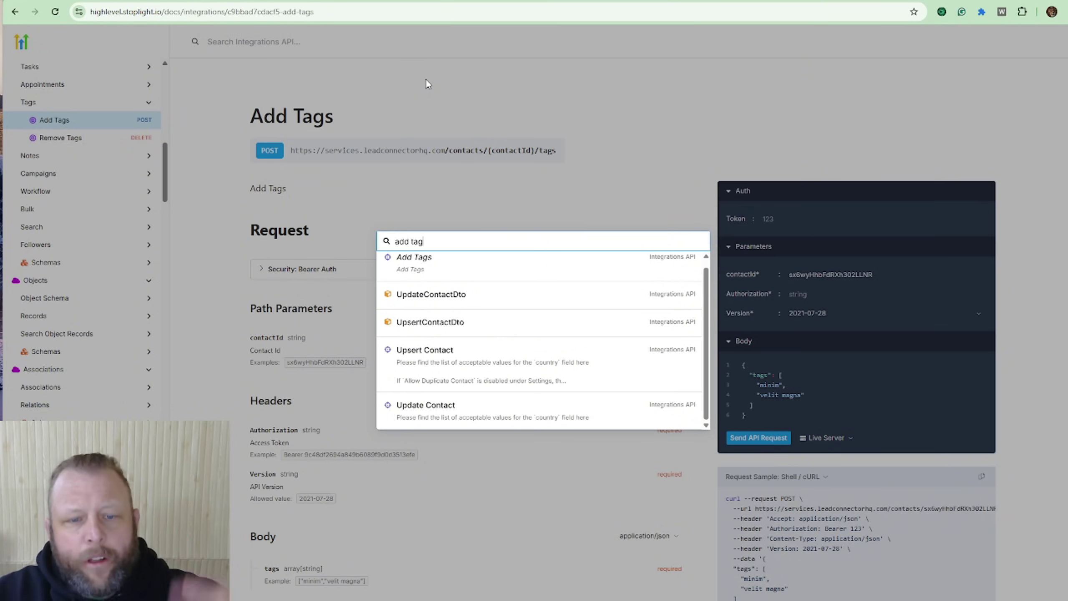
pyautogui.press('BackSpace')
pyautogui.press('BackSpace')
pyautogui.press('BackSpace')
pyautogui.press('BackSpace')
pyautogui.press('BackSpace')
pyautogui.press('BackSpace')
pyautogui.press('BackSpace')
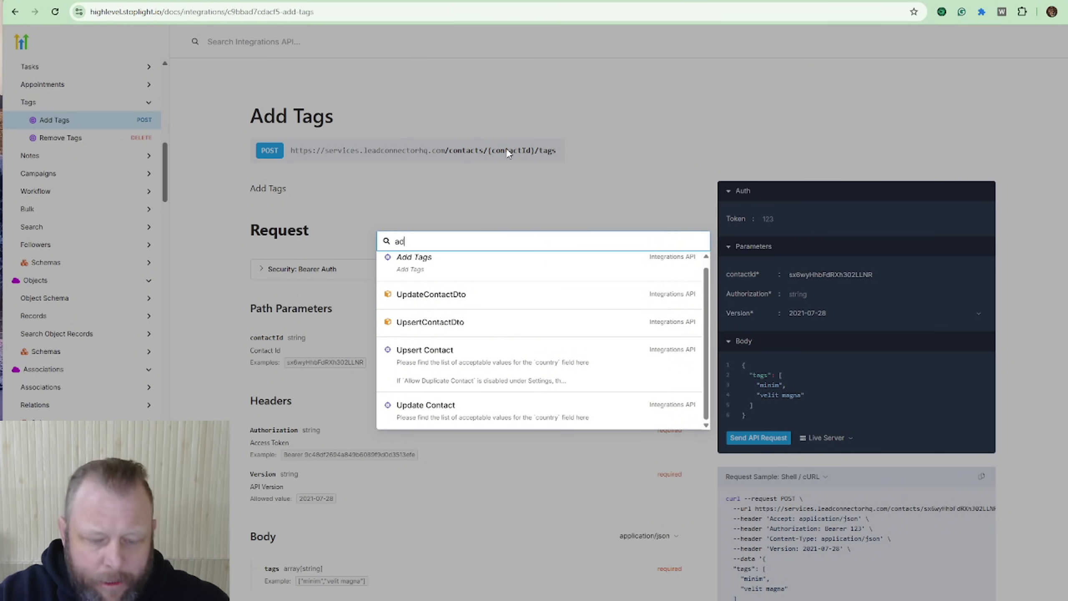
pyautogui.write('send me')
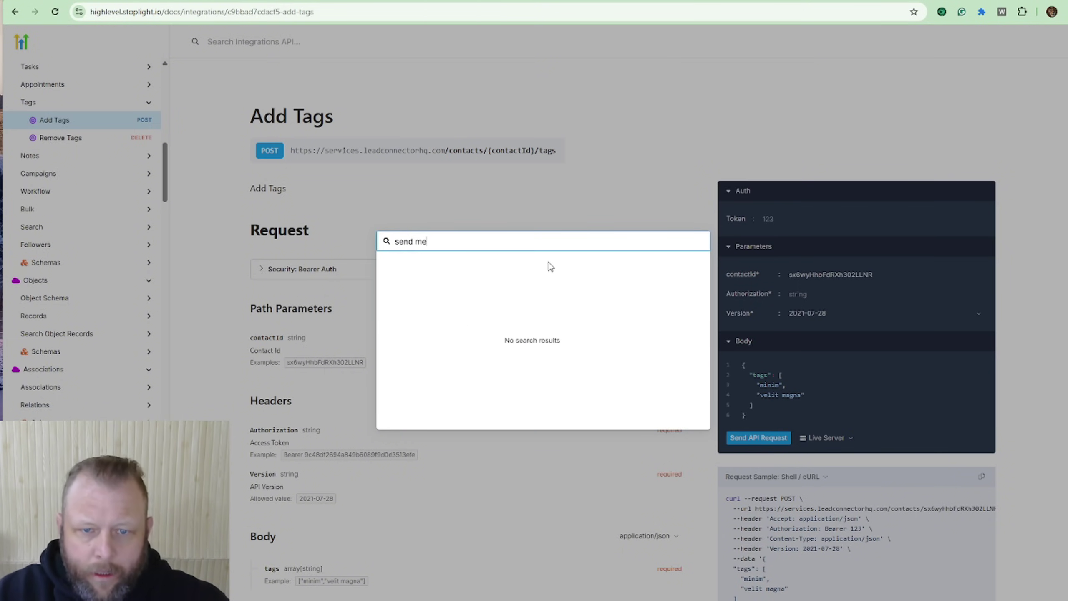
pyautogui.press('BackSpace')
pyautogui.press('BackSpace')
pyautogui.press('BackSpace')
pyautogui.press('BackSpace')
pyautogui.press('BackSpace')
pyautogui.press('BackSpace')
pyautogui.press('BackSpace')
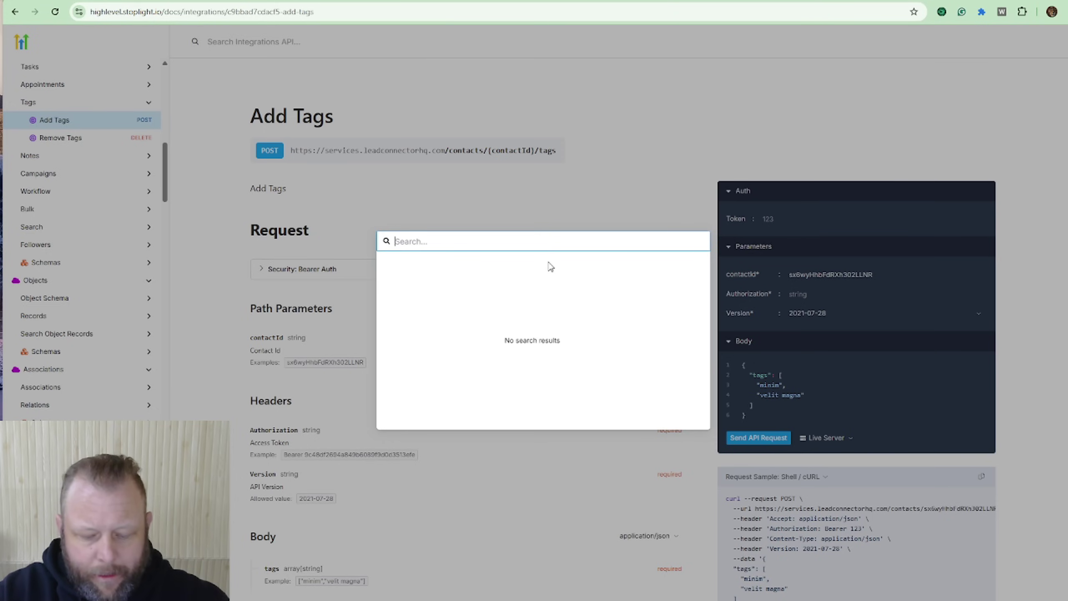
pyautogui.write('send')
pyautogui.click(549, 267)
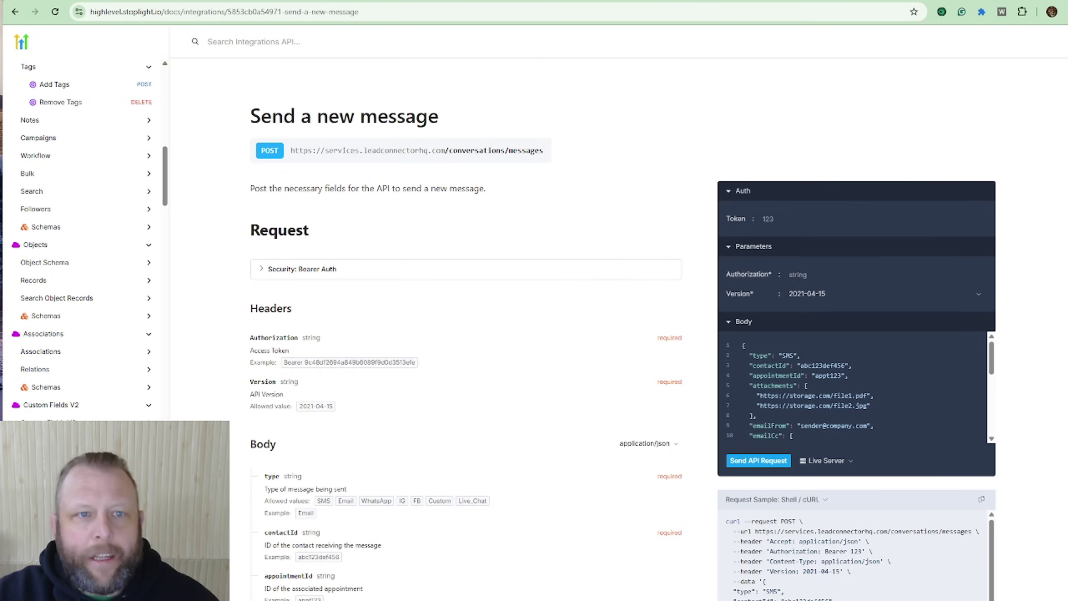
pyautogui.hotkey('ctrl', 'Tab')
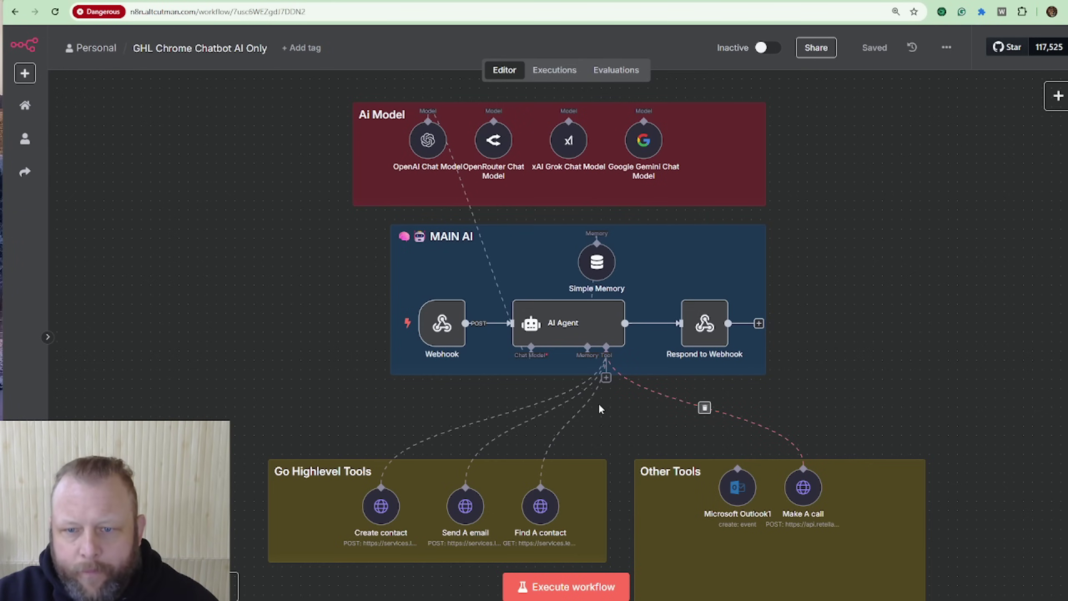
# Step: Attach a new HTTP Request Tool to the AI Agent and move it aside on the canvas
pyautogui.click(606, 381)
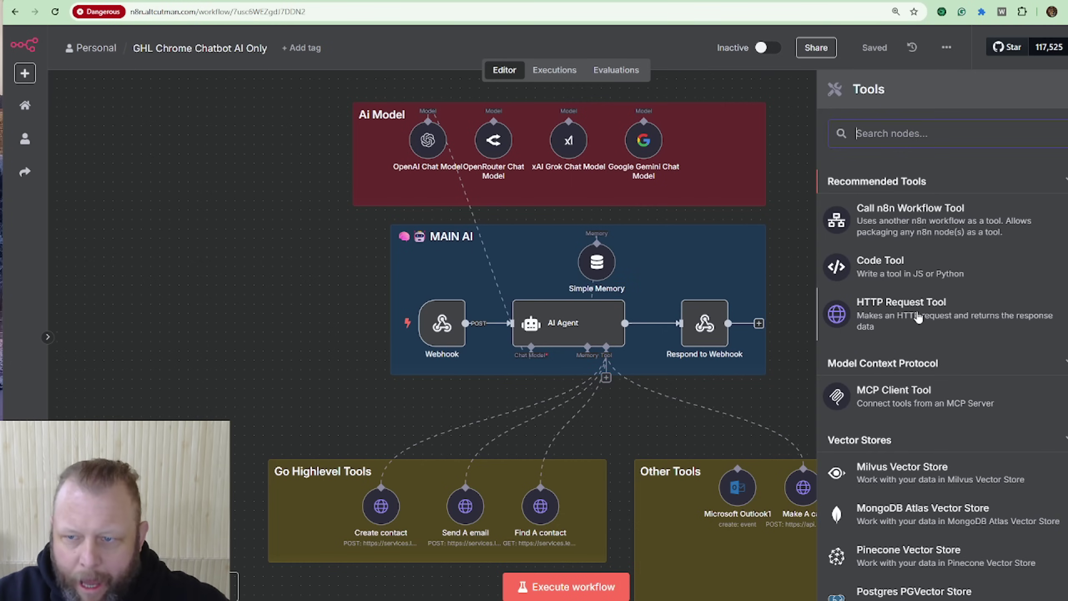
pyautogui.click(917, 315)
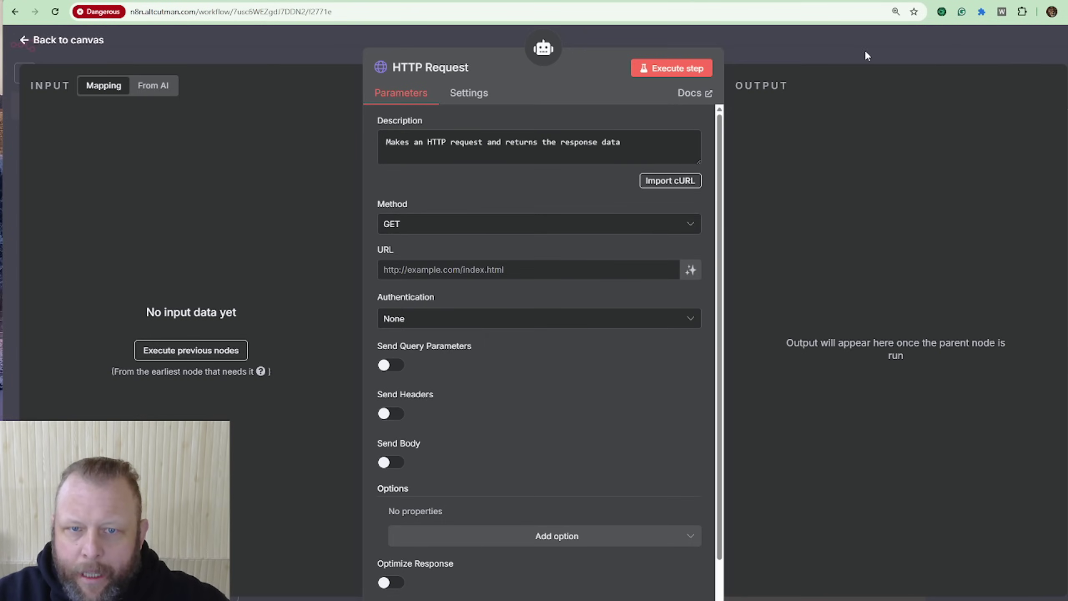
pyautogui.click(778, 43)
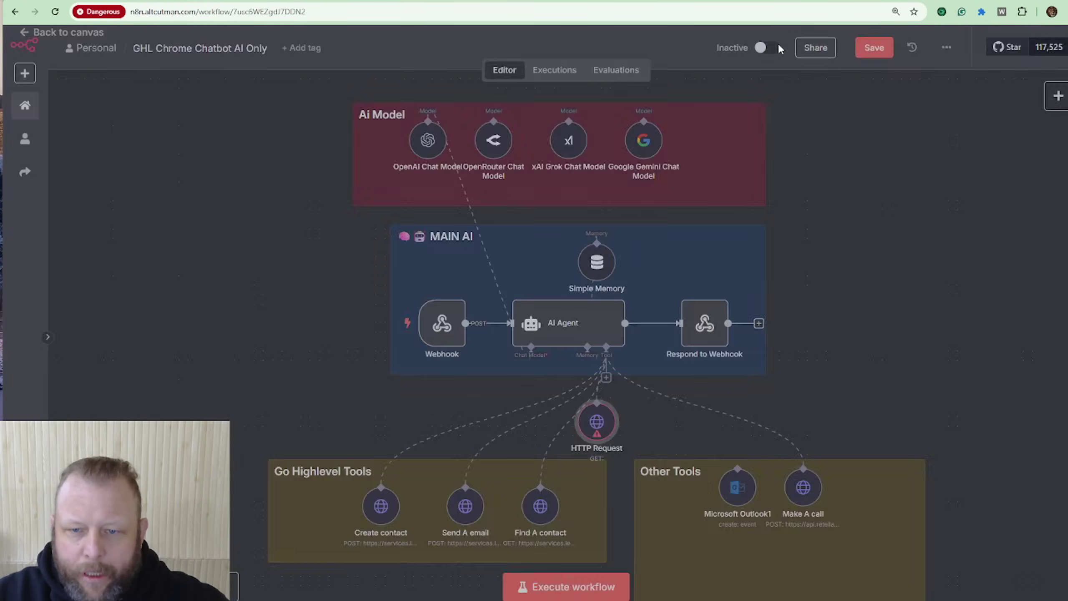
pyautogui.moveTo(599, 421); pyautogui.dragTo(864, 257)
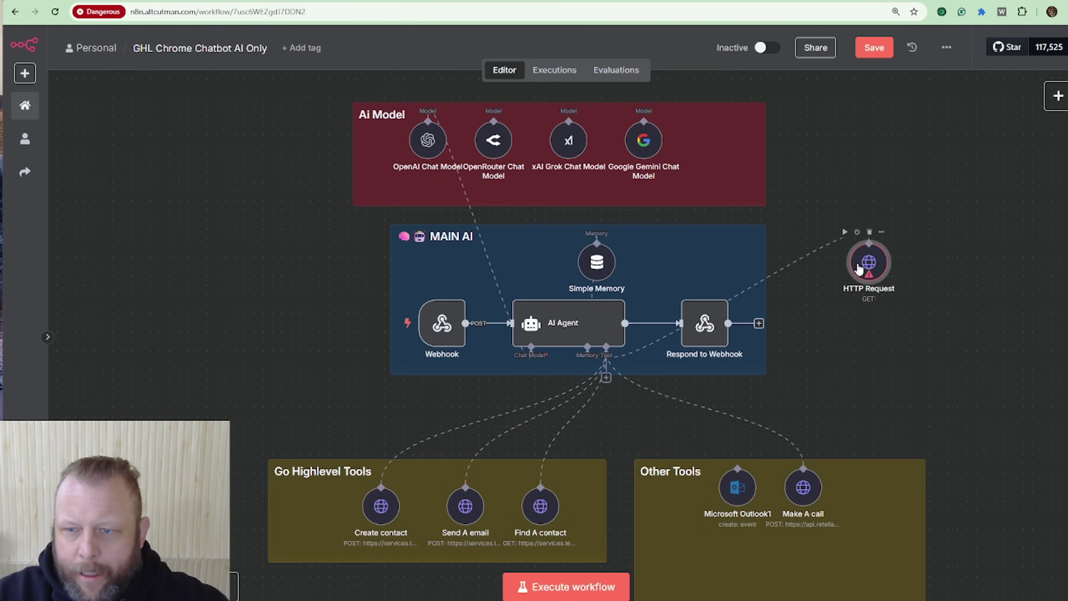
# Step: Reposition the HTTP Request node and open its settings
pyautogui.scroll(-3, 911, 265)
pyautogui.moveTo(870, 152); pyautogui.dragTo(868, 271)
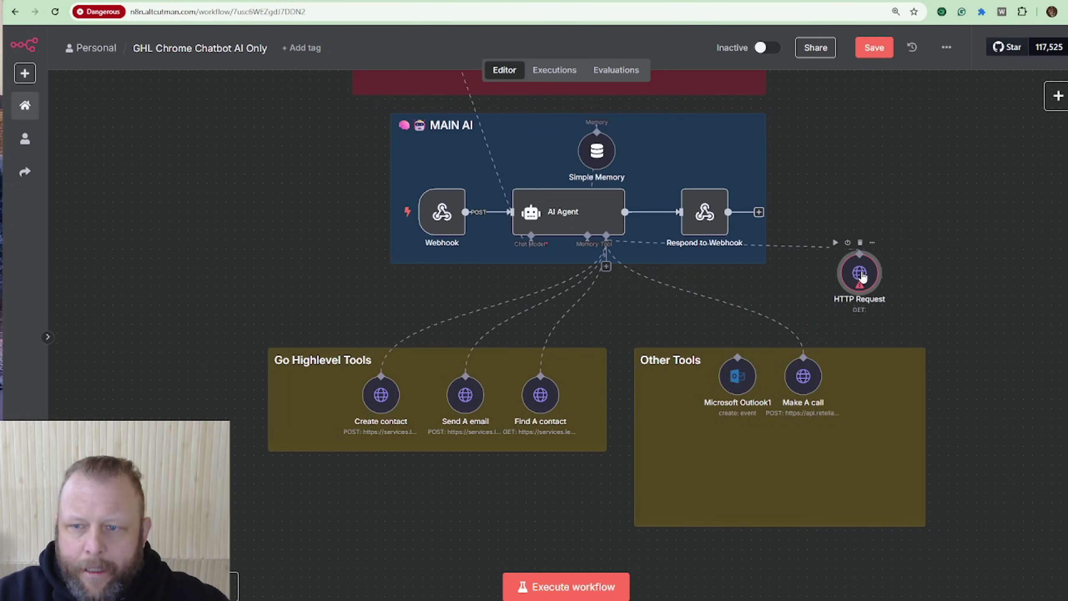
pyautogui.doubleClick(861, 273)
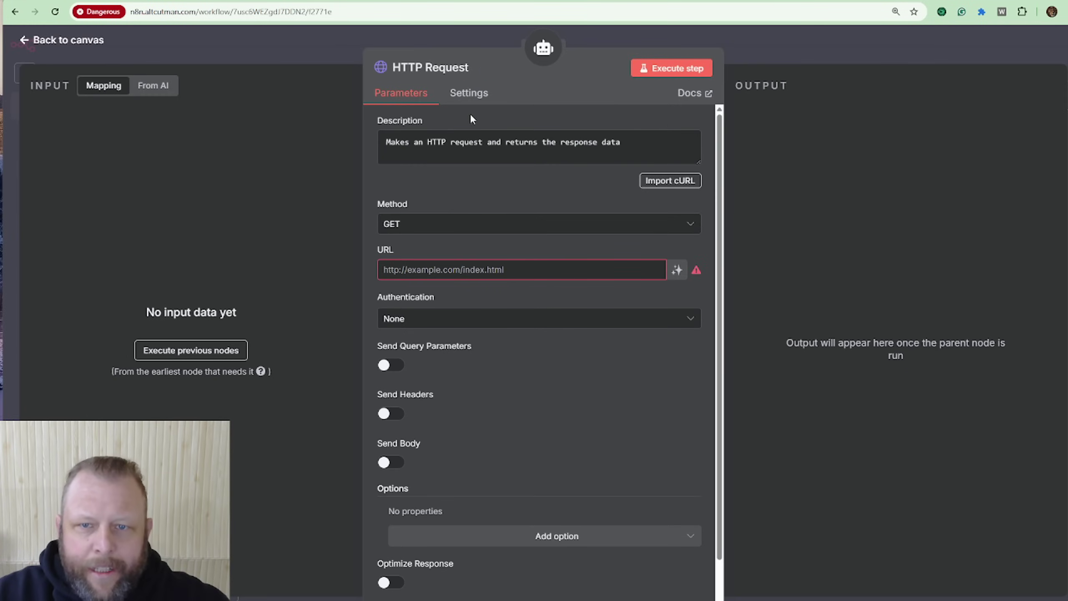
pyautogui.scroll(-2, 553, 235)
pyautogui.scroll(2, 542, 475)
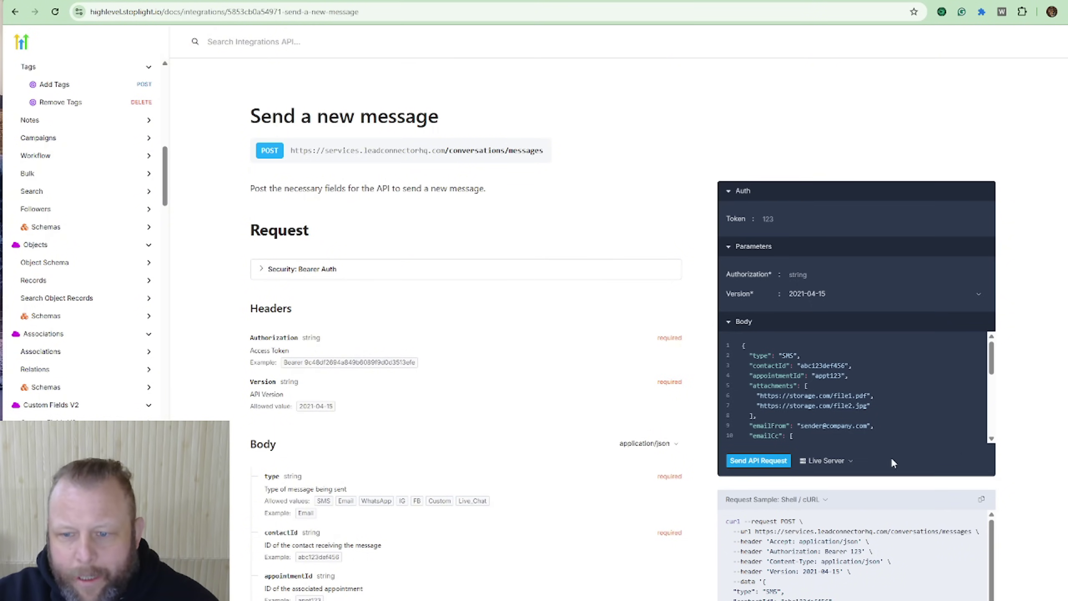
# Step: Switch the Send a new message try-it request from Live Server to Mock Server
pyautogui.scroll(-1, 820, 454)
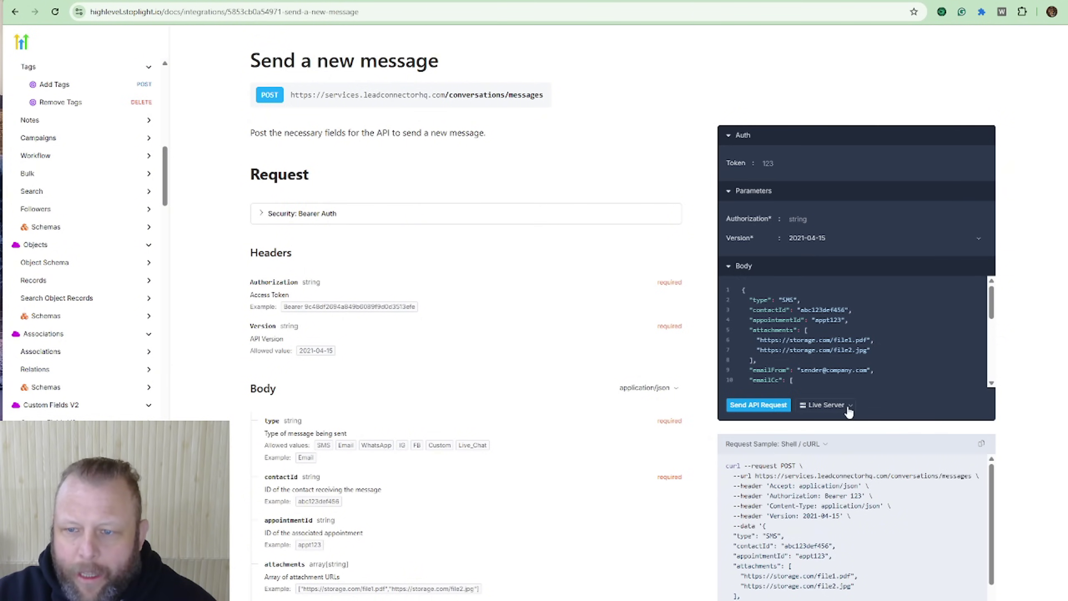
pyautogui.click(849, 406)
pyautogui.click(819, 469)
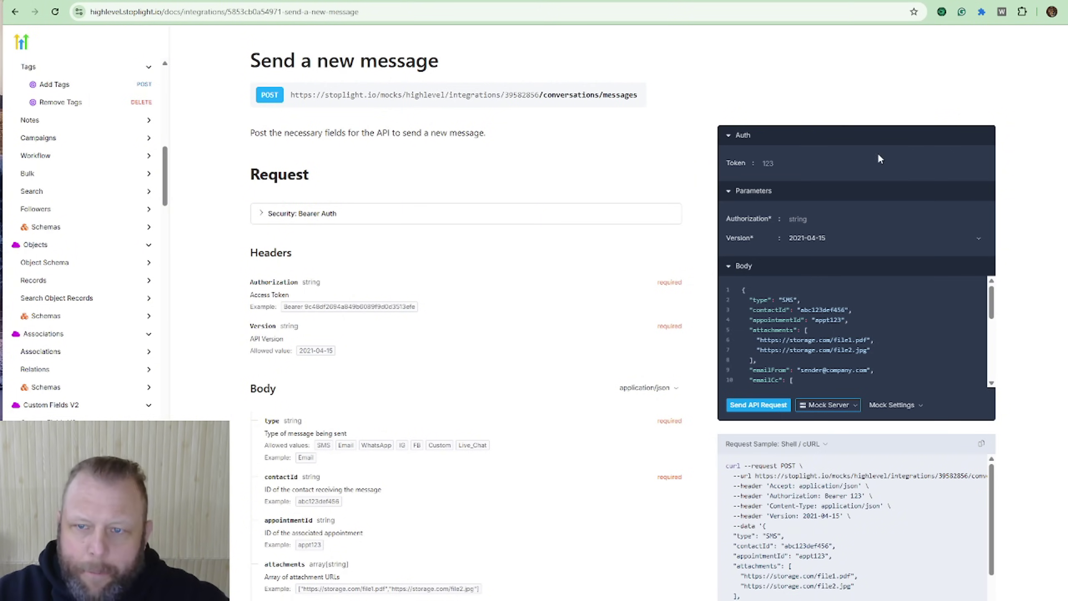
# Step: Enter a placeholder access token in the Auth Token field
pyautogui.click(811, 164)
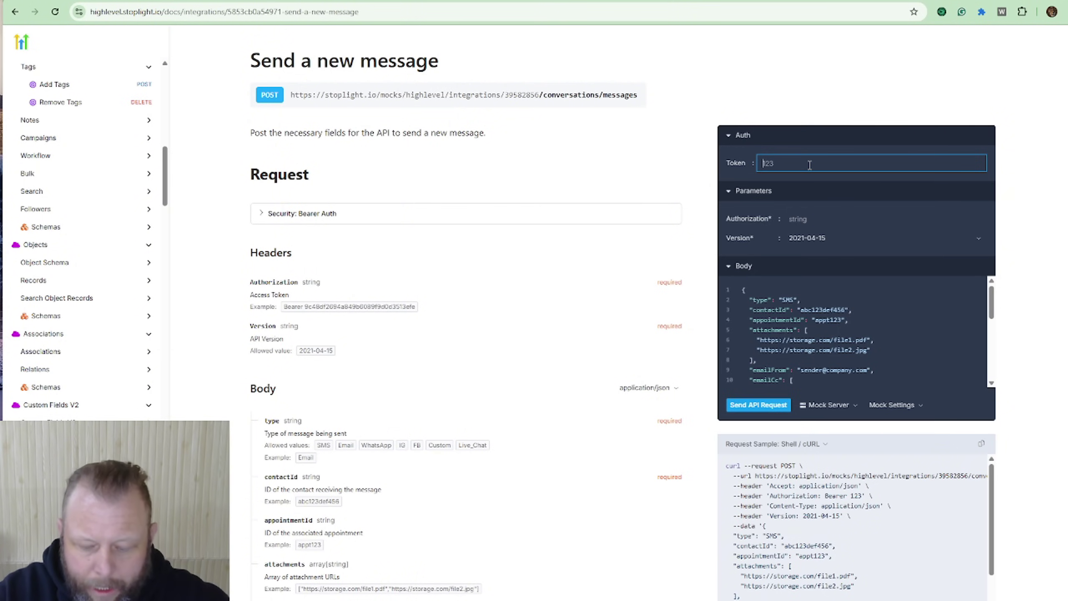
pyautogui.write('pit')
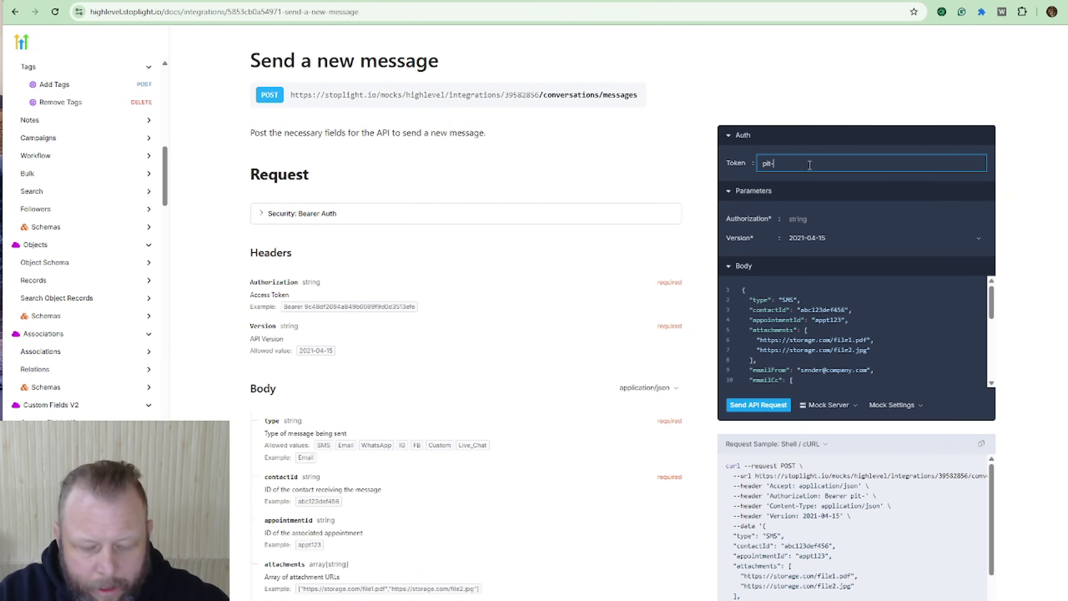
pyautogui.write('-123456')
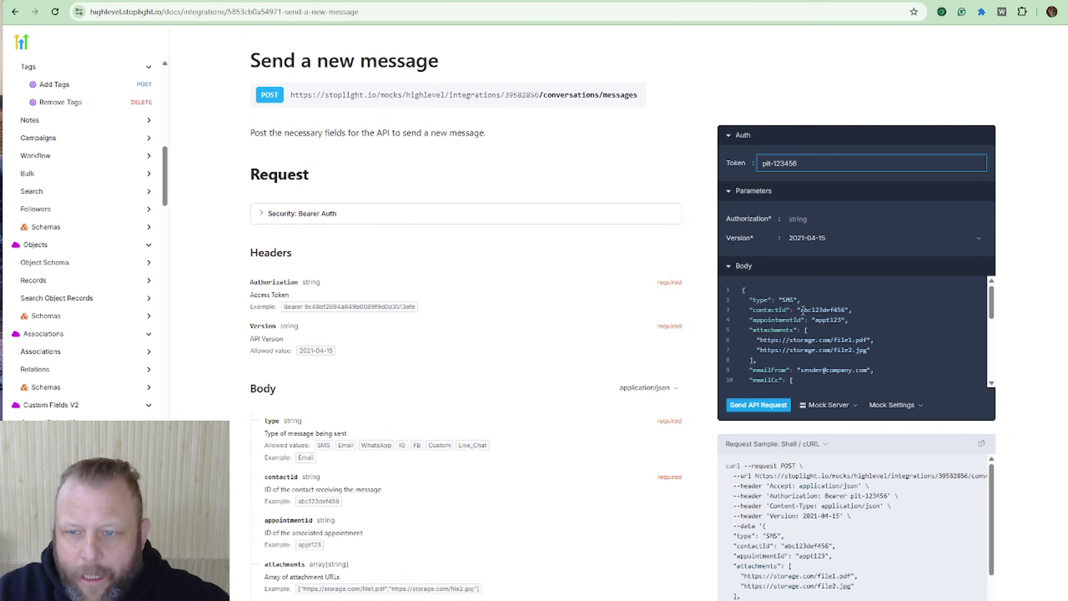
pyautogui.moveTo(802, 310); pyautogui.dragTo(845, 310)
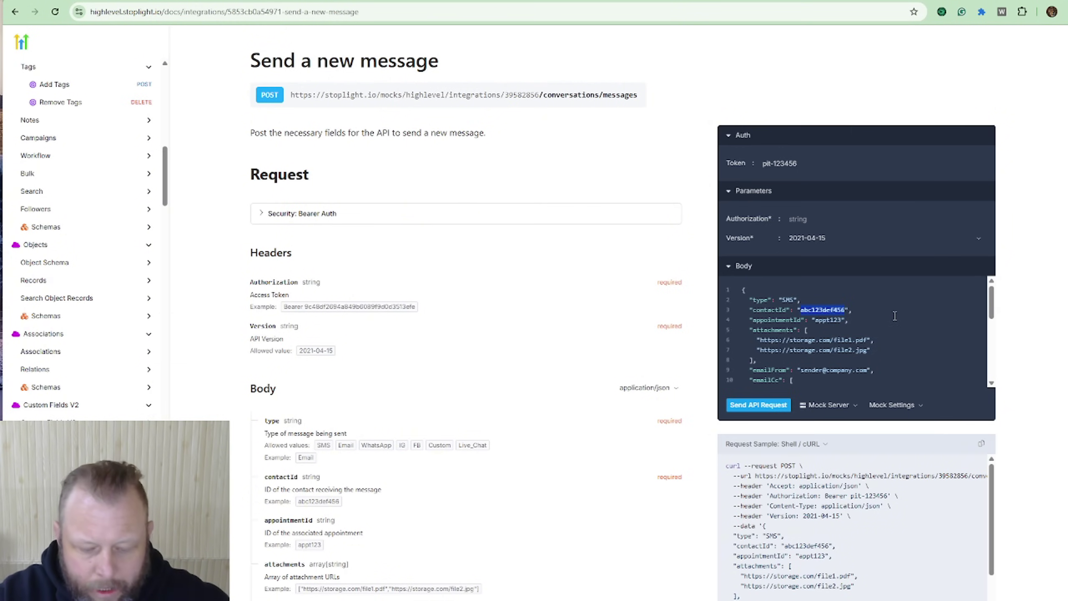
pyautogui.scroll(1, 895, 316)
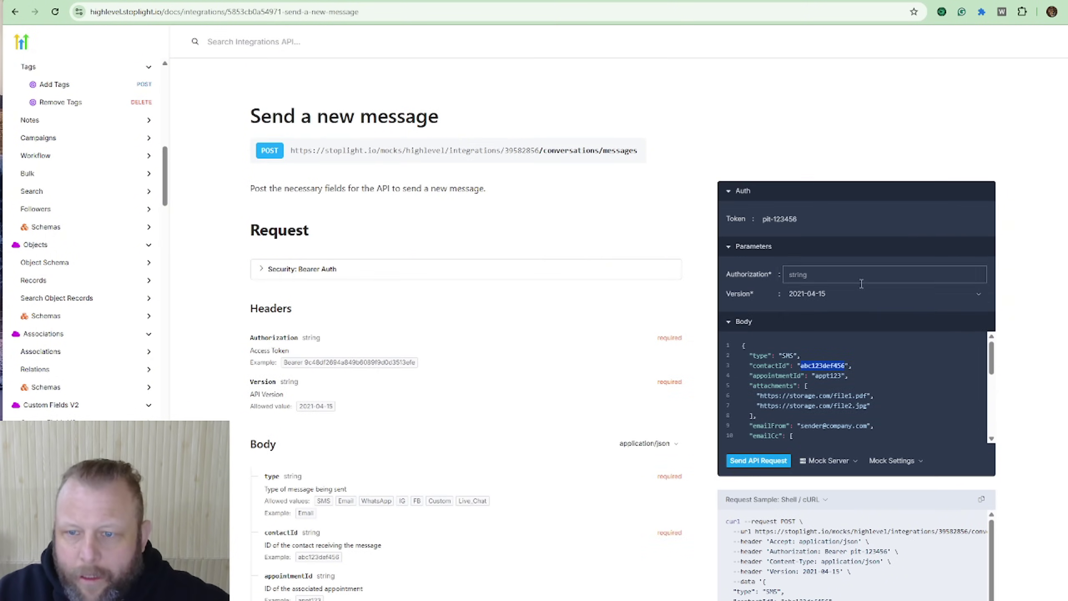
pyautogui.scroll(-3, 895, 378)
pyautogui.scroll(3, 895, 396)
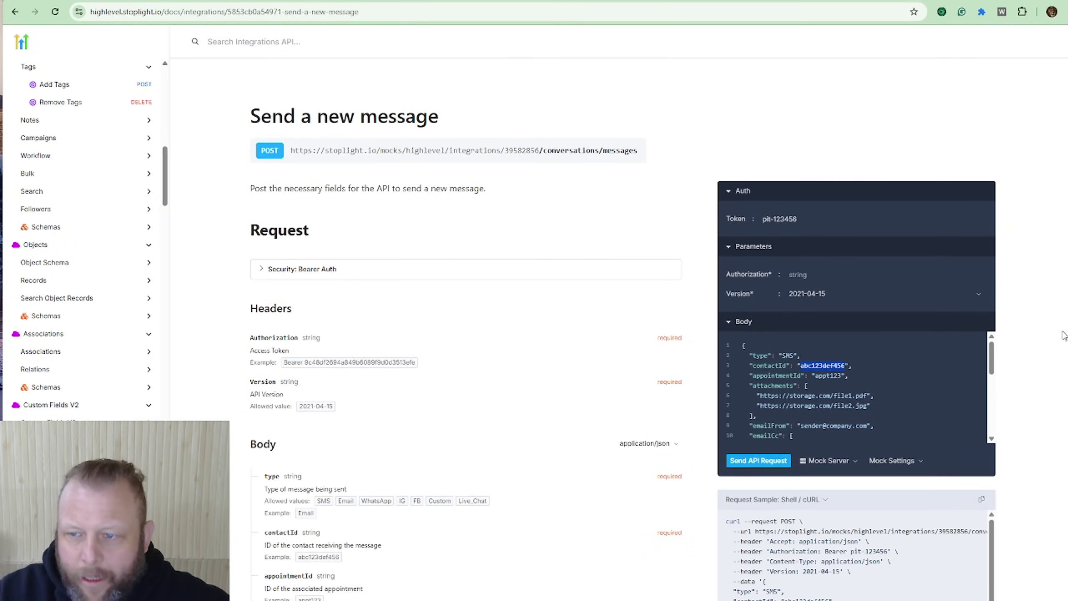
pyautogui.scroll(-4, 1033, 363)
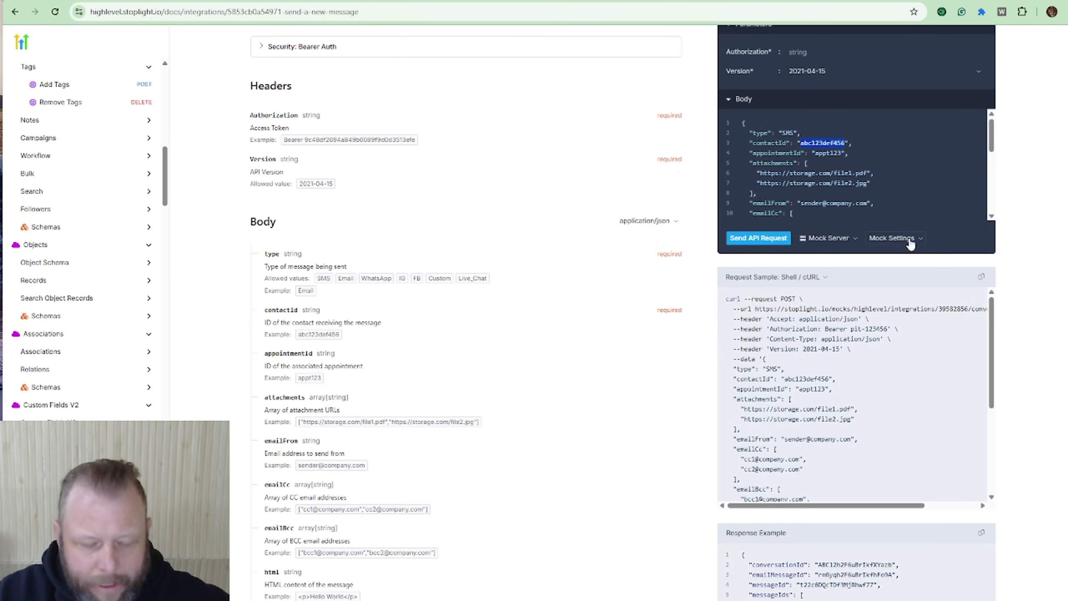
pyautogui.scroll(2, 910, 238)
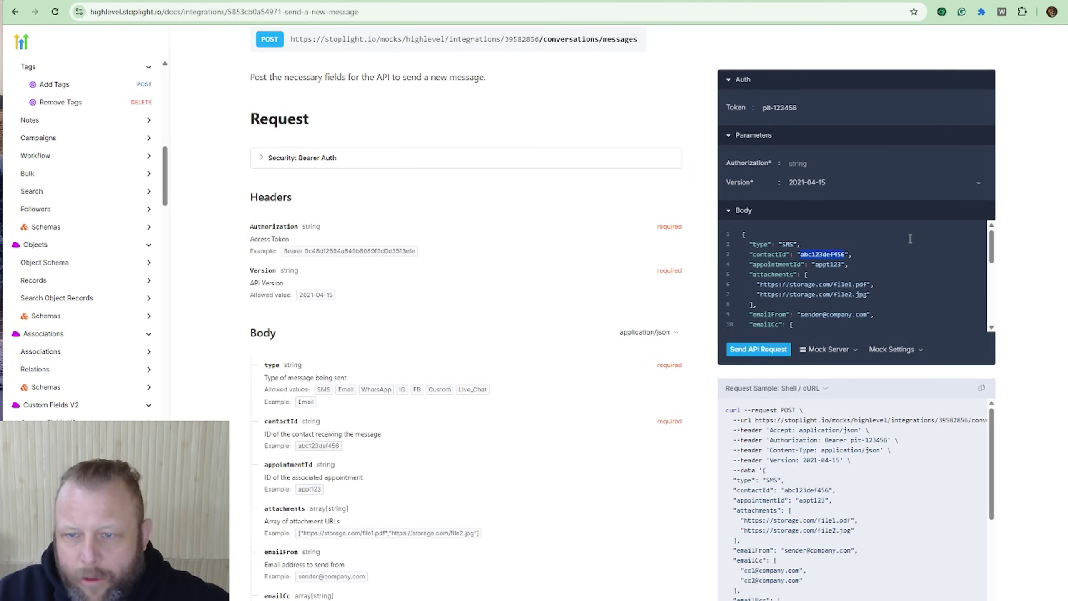
# Step: Zoom the docs page to 125% and enter dummy value 12 in the Authorization parameter
pyautogui.hotkey('ctrl', '+')
pyautogui.hotkey('ctrl', '+')
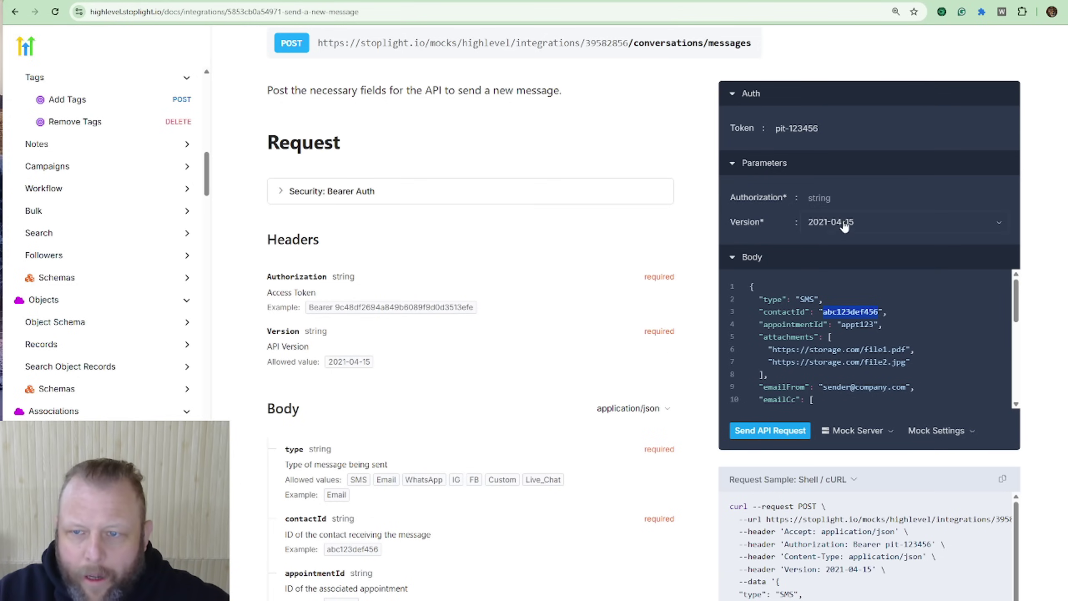
pyautogui.click(843, 199)
pyautogui.write('12343')
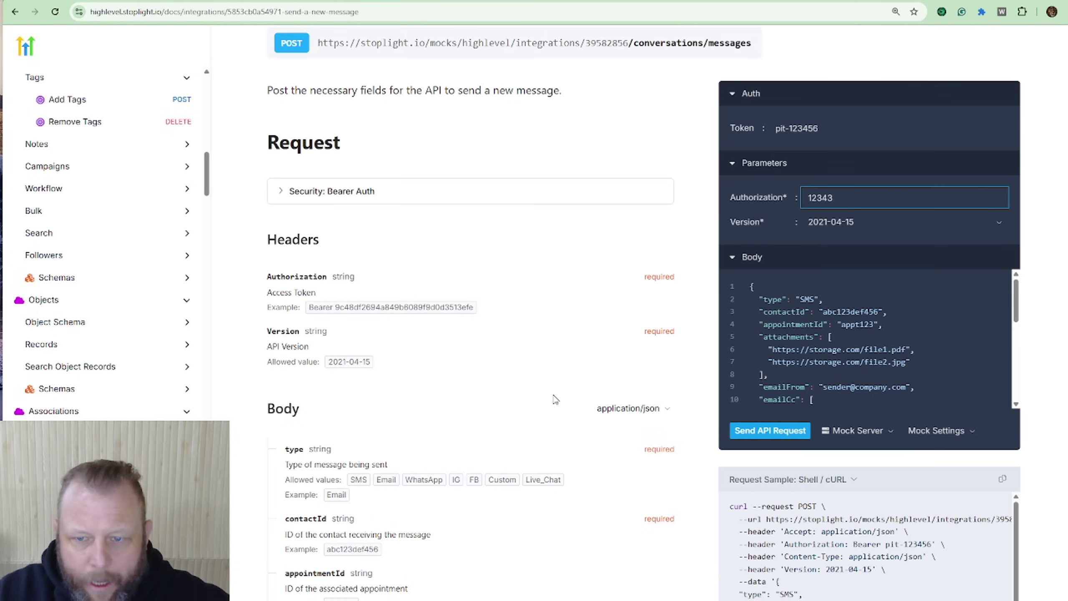
pyautogui.scroll(-5, 555, 400)
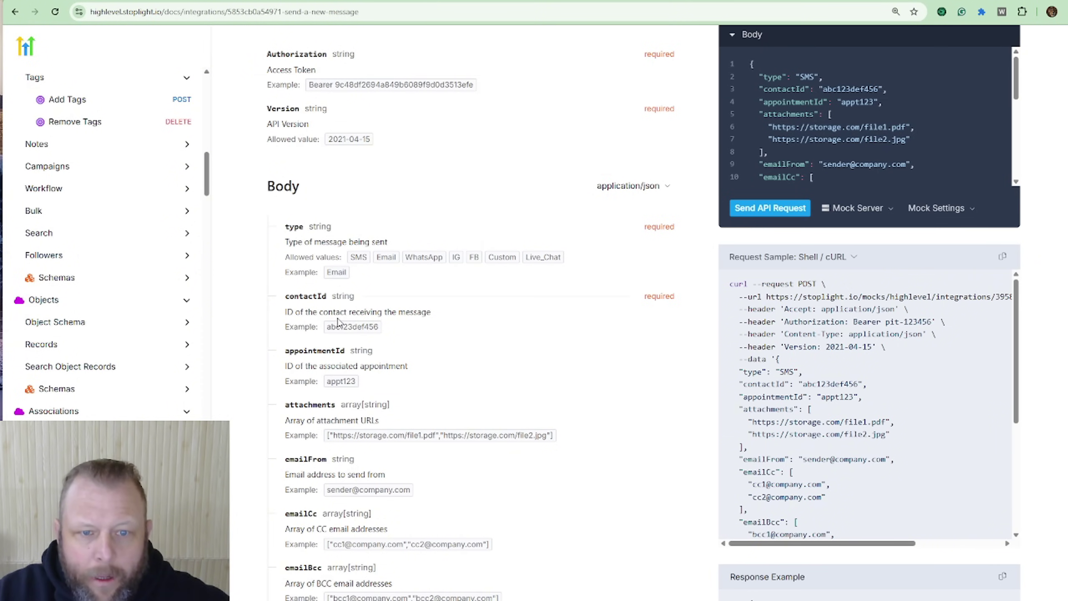
pyautogui.scroll(-3, 615, 310)
pyautogui.scroll(7, 615, 310)
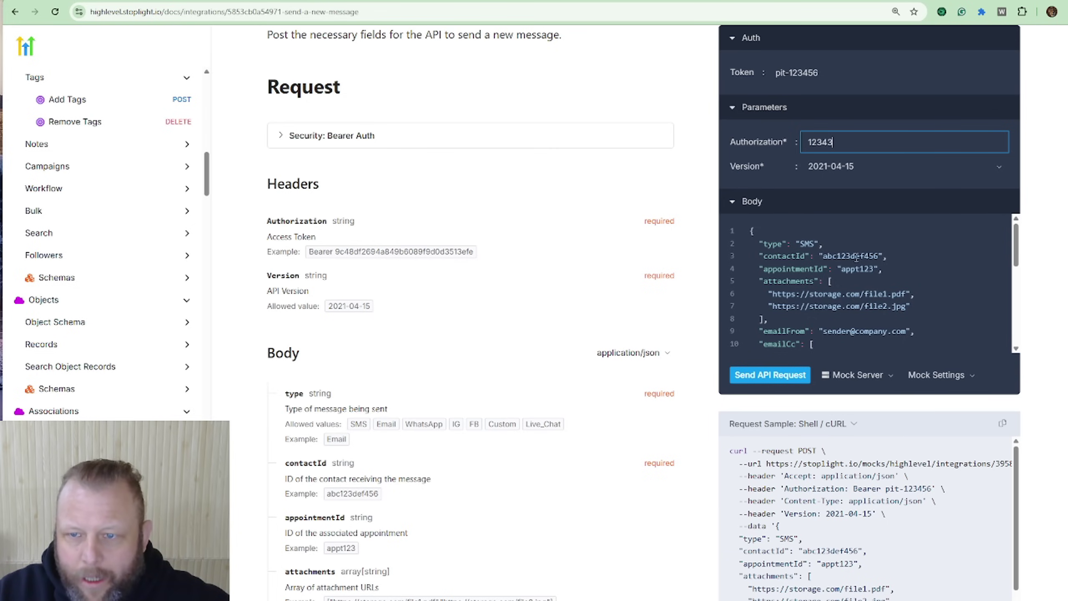
pyautogui.scroll(-2, 837, 270)
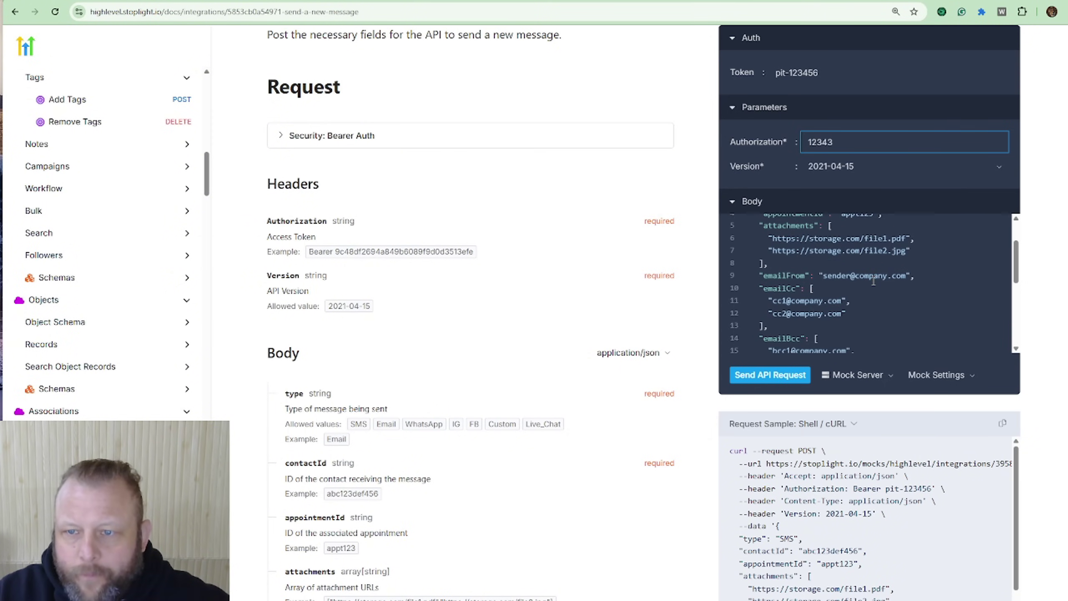
pyautogui.scroll(2, 799, 275)
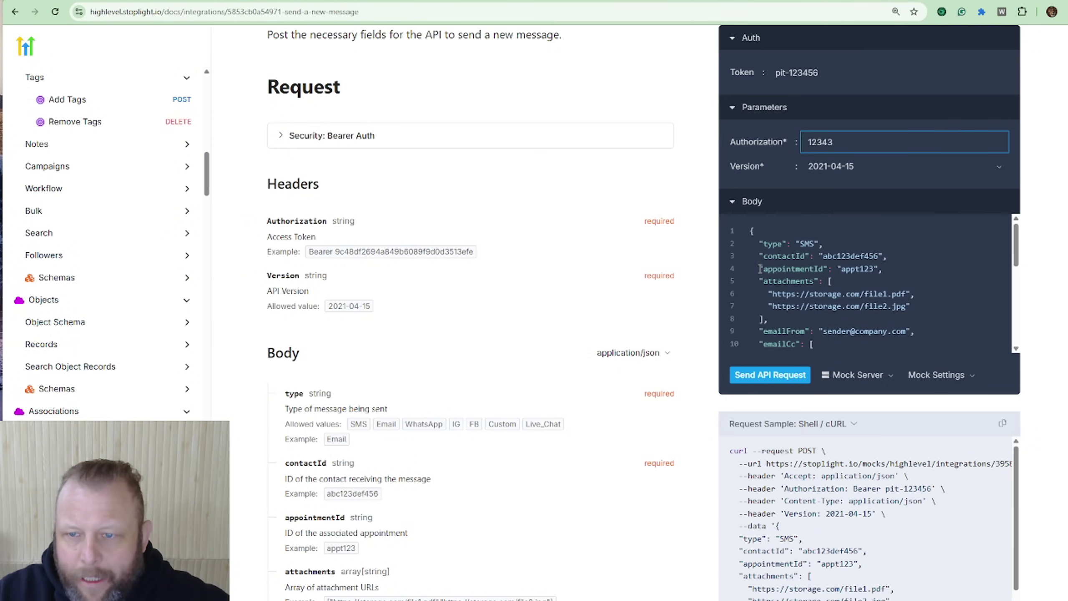
# Step: Delete the body fields from appointmentId downward and realign the message line
pyautogui.moveTo(760, 269); pyautogui.dragTo(892, 305)
pyautogui.scroll(3, 936, 290)
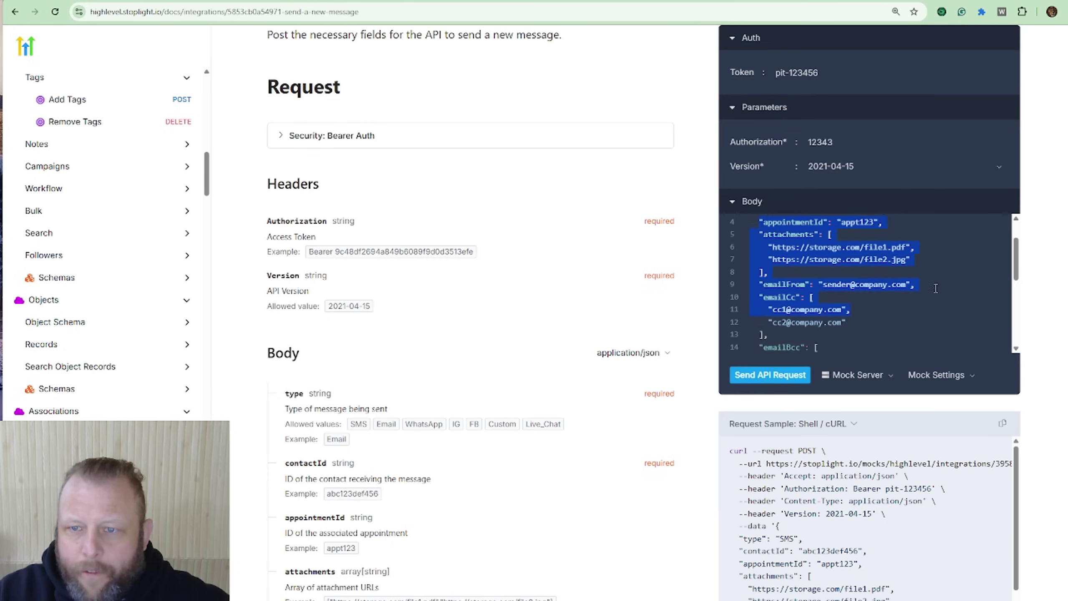
pyautogui.scroll(-5, 930, 304)
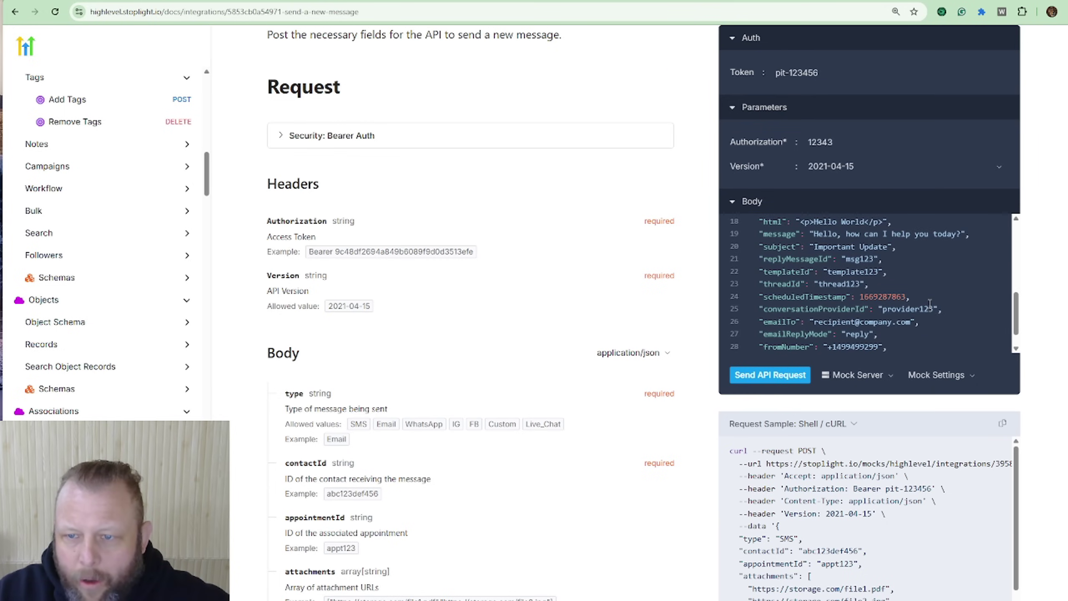
pyautogui.scroll(-1, 929, 304)
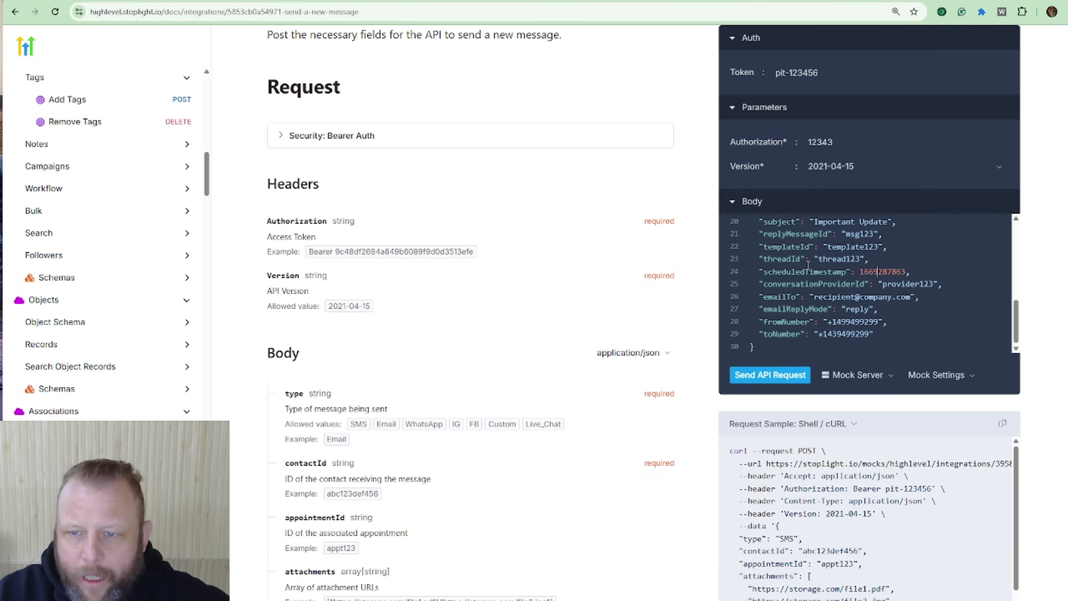
pyautogui.scroll(2, 852, 303)
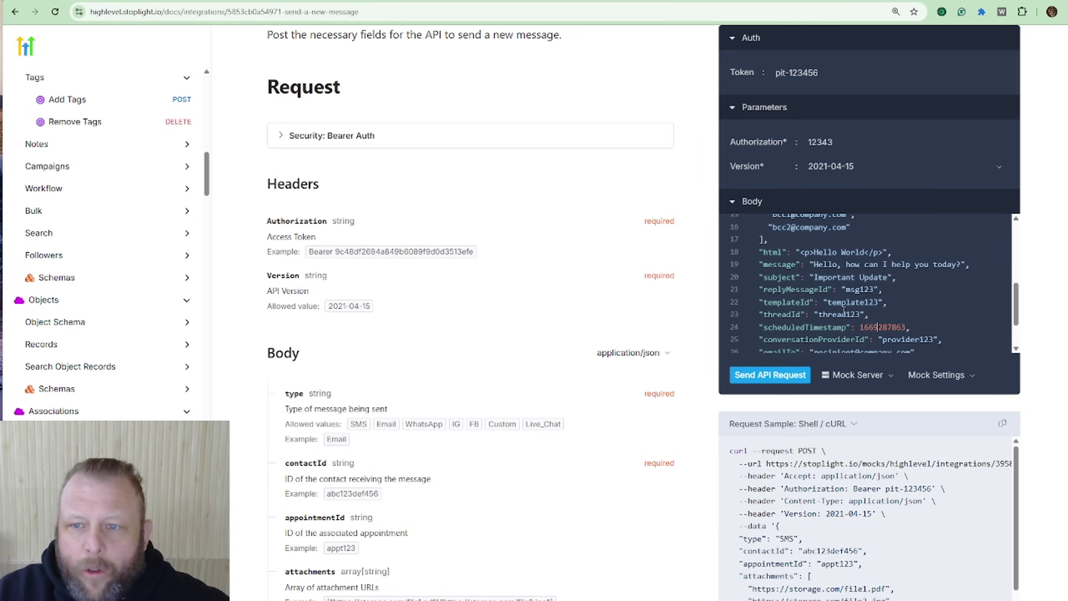
pyautogui.click(823, 289)
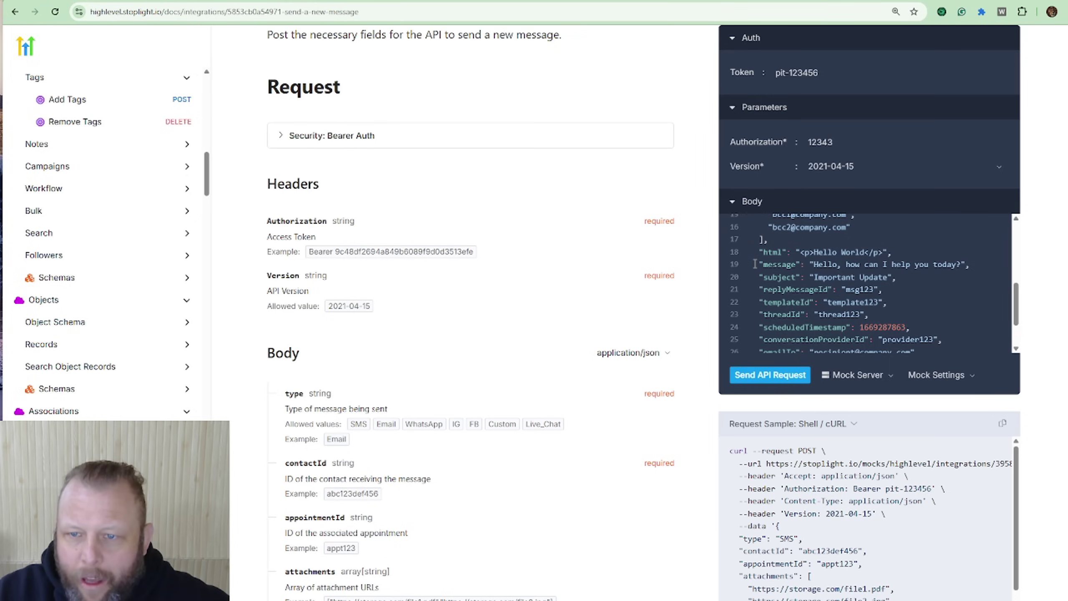
pyautogui.moveTo(759, 264); pyautogui.dragTo(957, 261)
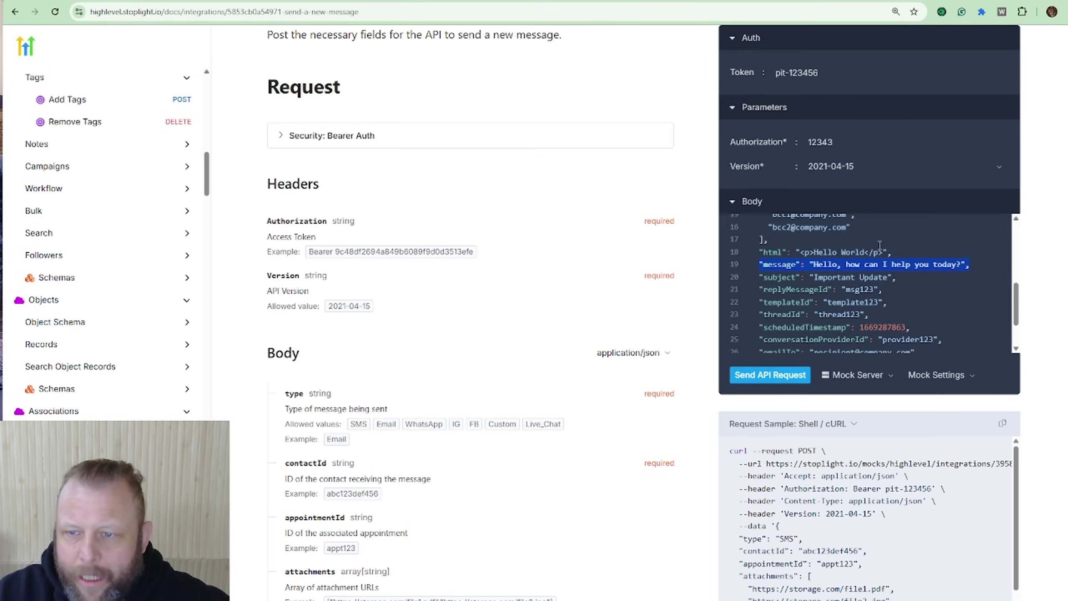
pyautogui.scroll(3, 848, 268)
pyautogui.scroll(-3, 848, 268)
pyautogui.scroll(5, 881, 273)
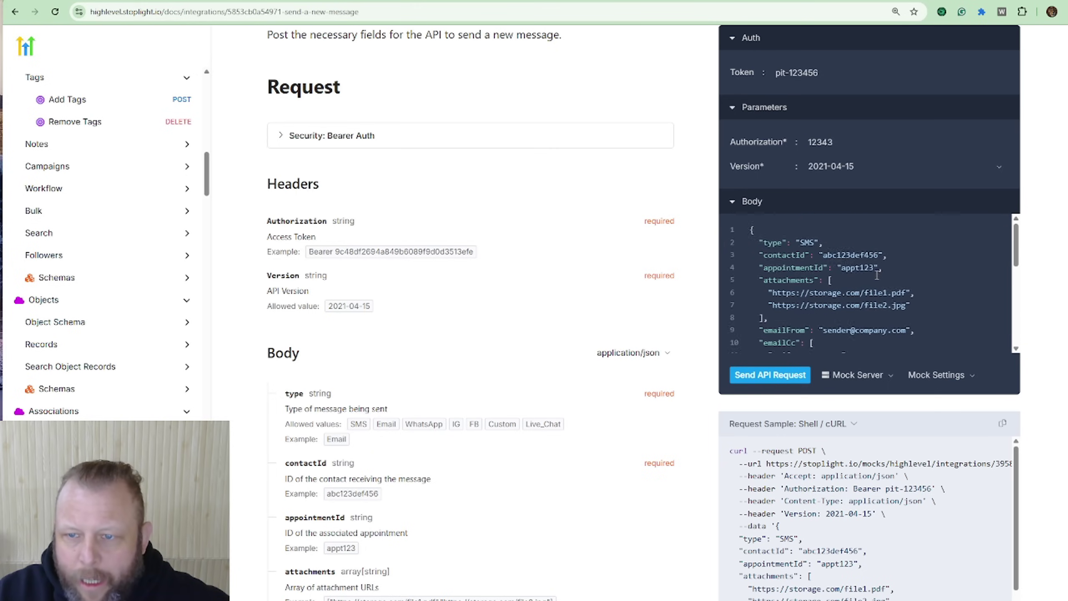
pyautogui.scroll(-3, 882, 273)
pyautogui.scroll(3, 878, 274)
pyautogui.scroll(-3, 868, 279)
pyautogui.scroll(3, 868, 280)
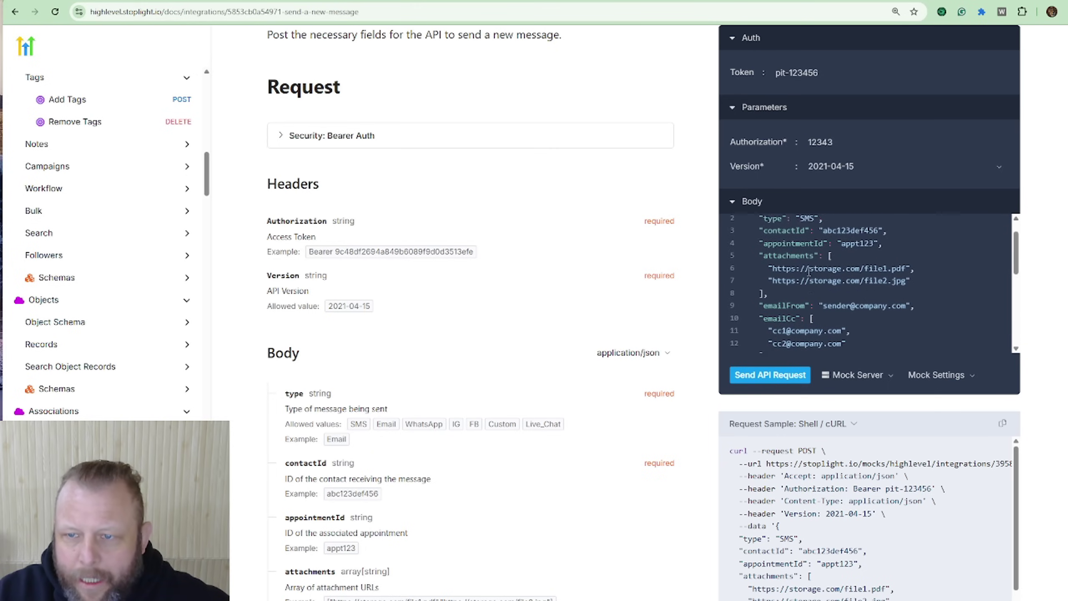
pyautogui.moveTo(759, 268); pyautogui.dragTo(941, 274)
pyautogui.press('BackSpace')
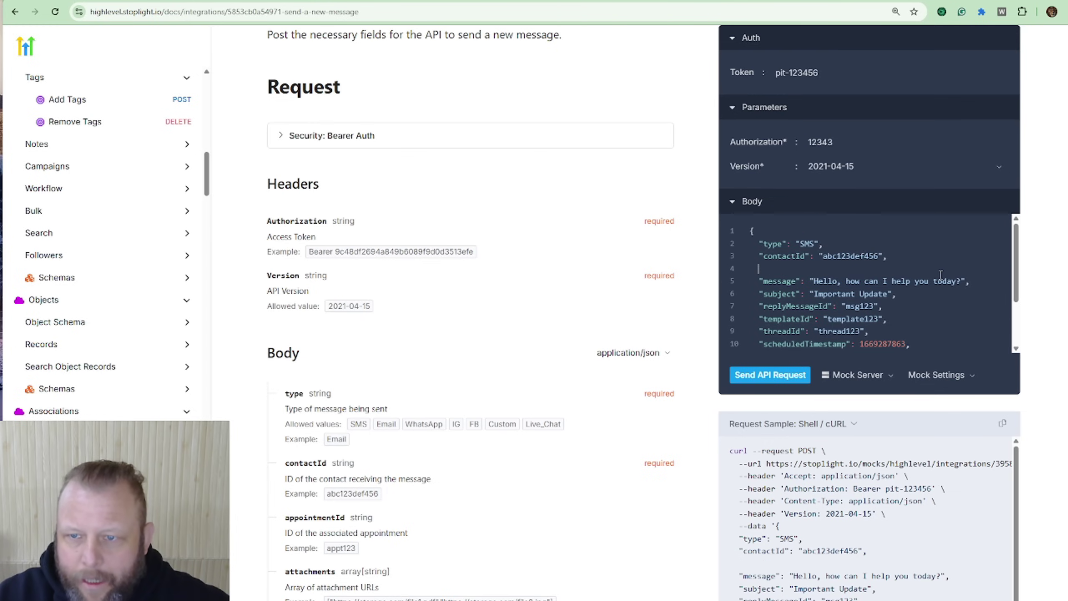
pyautogui.press('Delete')
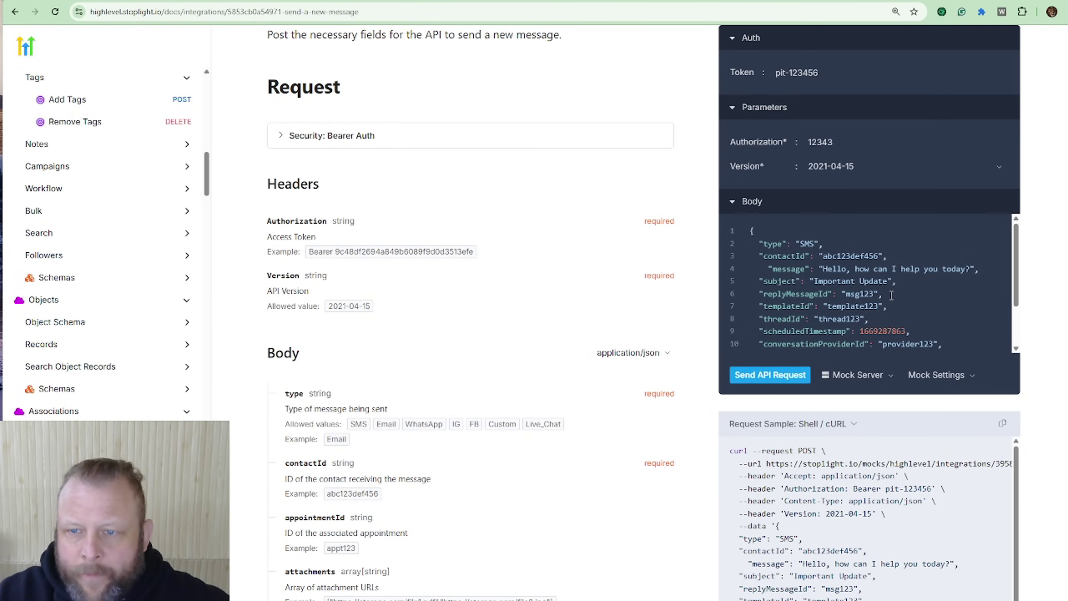
pyautogui.press('Delete')
pyautogui.press('Delete')
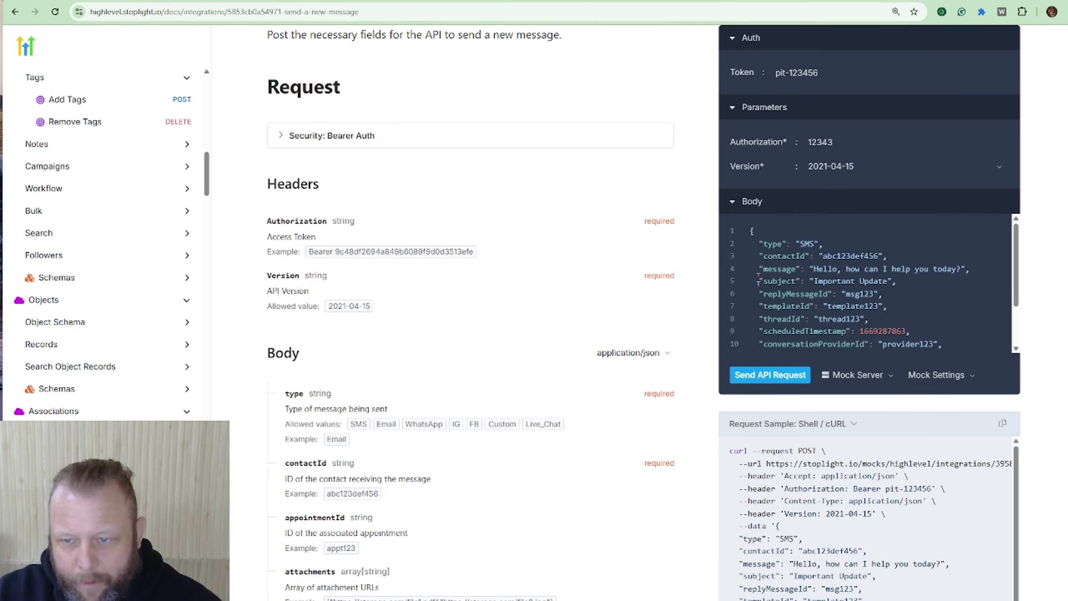
# Step: Remove every remaining field after message and the empty line before the closing brace
pyautogui.moveTo(758, 278); pyautogui.dragTo(906, 328)
pyautogui.press('BackSpace')
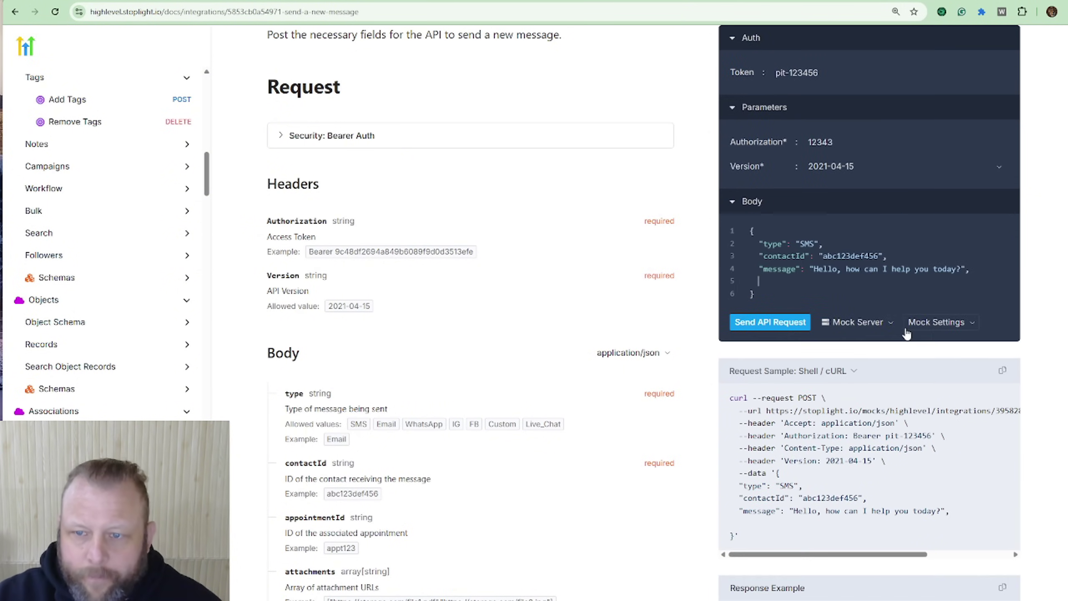
pyautogui.hotkey('ctrl', 'Tab')
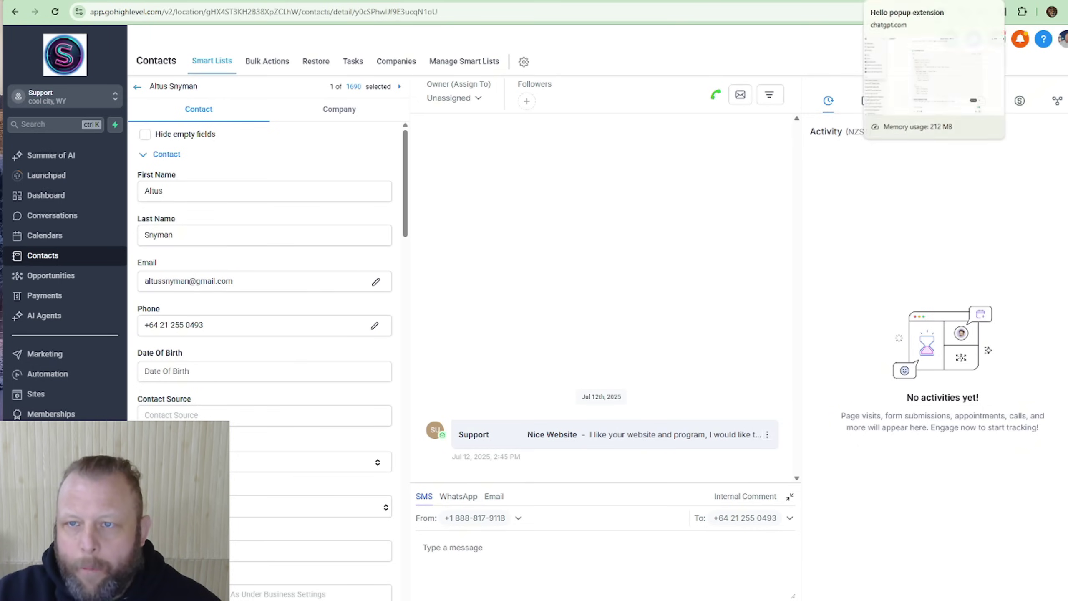
pyautogui.hotkey('ctrl', 'Tab')
pyautogui.hotkey('ctrl', 'Tab')
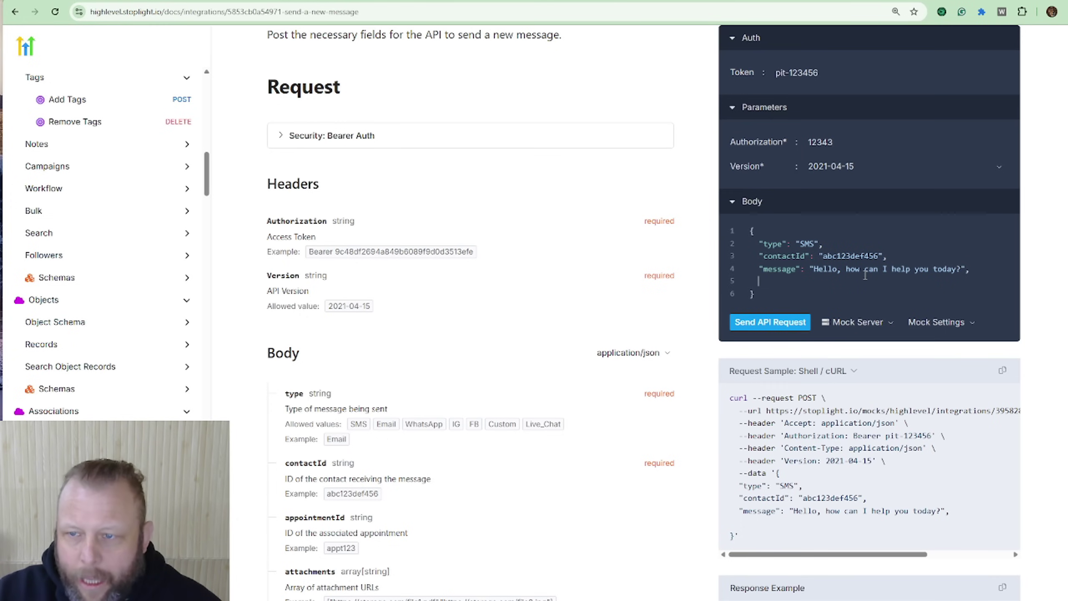
pyautogui.press('BackSpace')
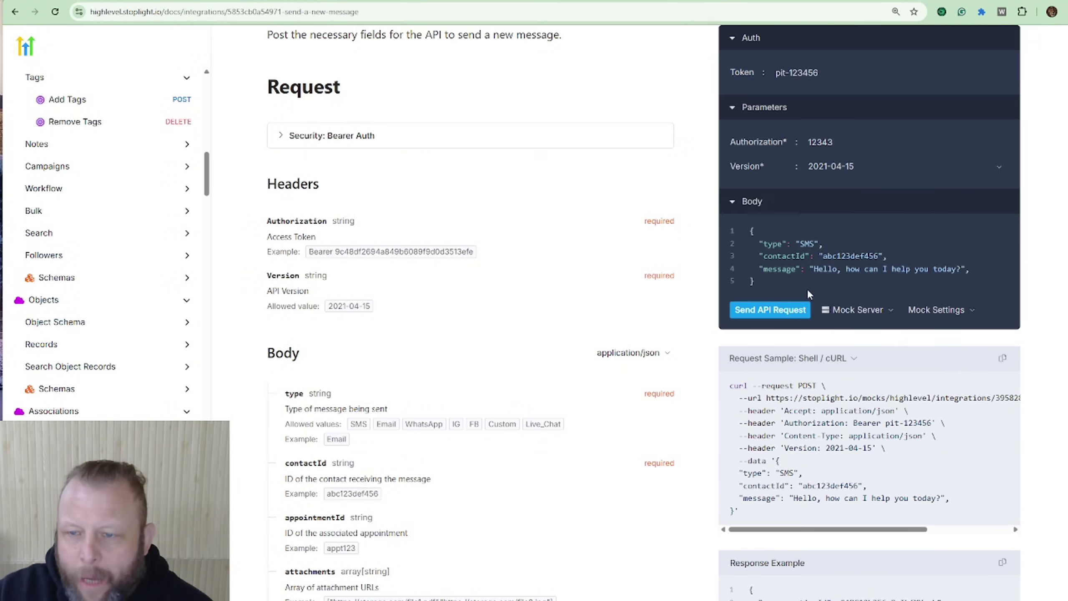
# Step: Send the trimmed SMS request, get 400 Bad Request, and select the whole JSON body
pyautogui.click(772, 307)
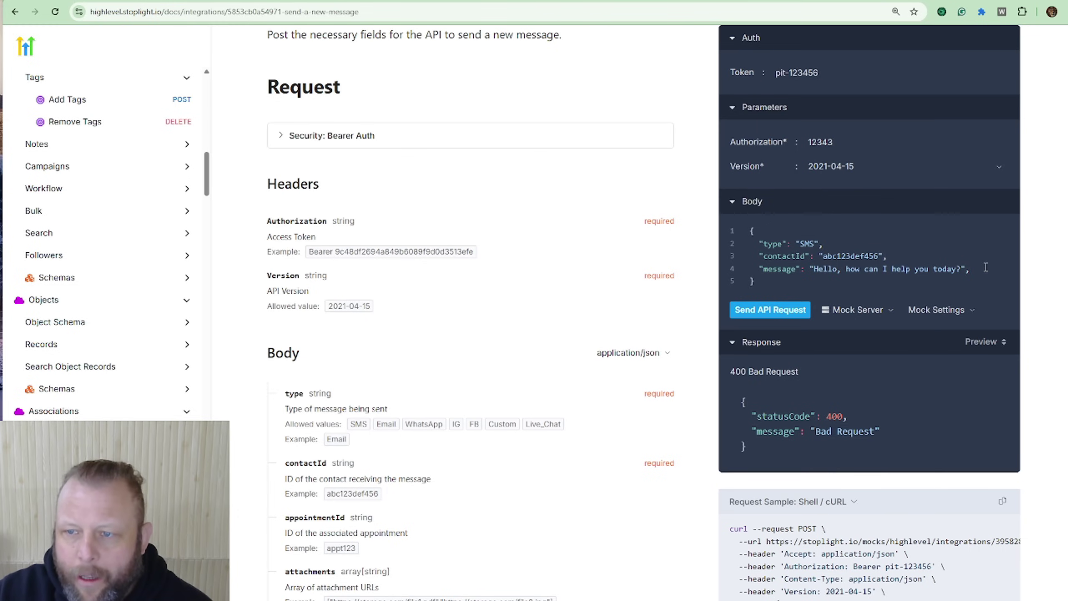
pyautogui.moveTo(777, 282); pyautogui.dragTo(741, 230)
pyautogui.hotkey('ctrl', 'c')
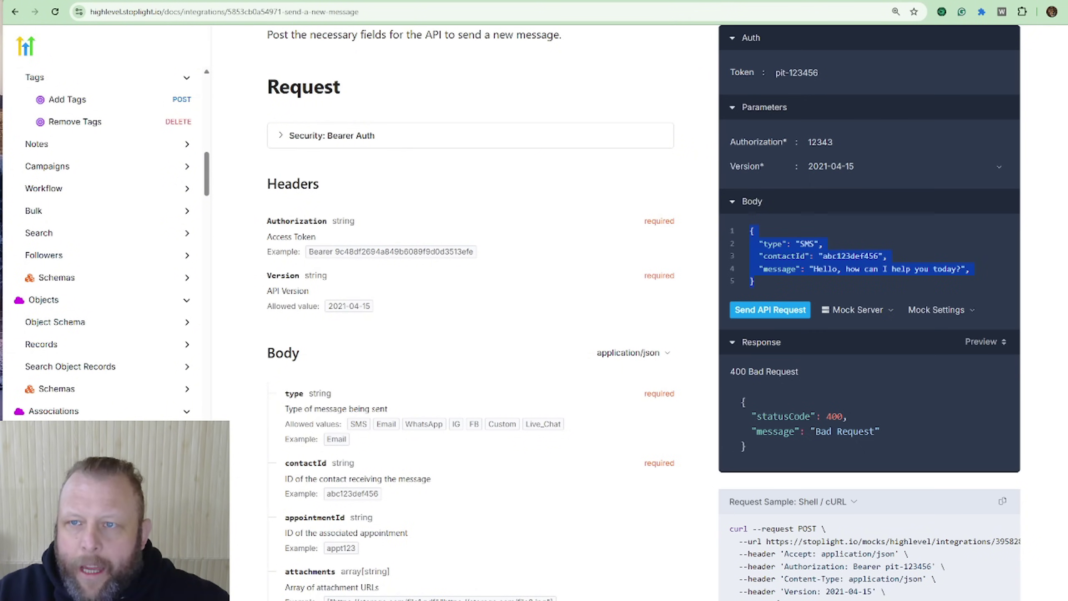
pyautogui.click(875, 1)
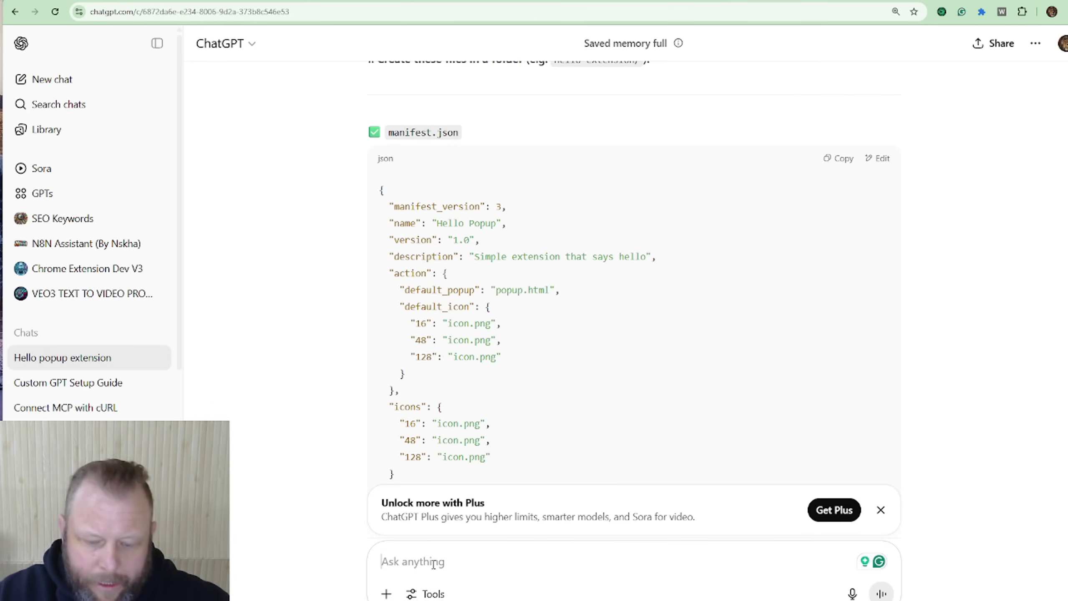
# Step: Ask ChatGPT 'fix my json code' with the pasted JSON and select the Fixed JSON block
pyautogui.write('fix my ')
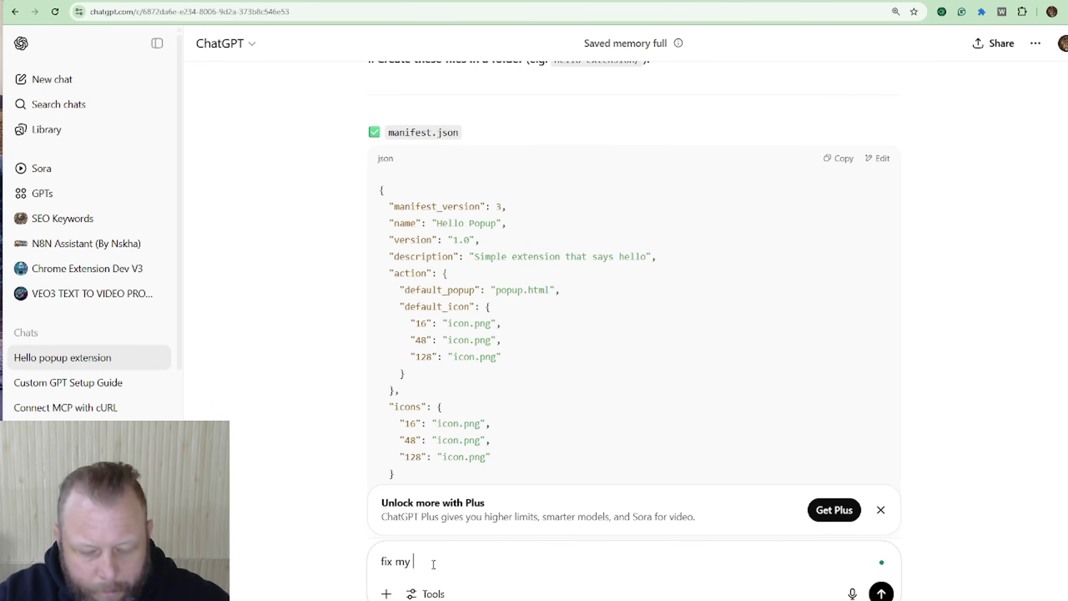
pyautogui.write('json code')
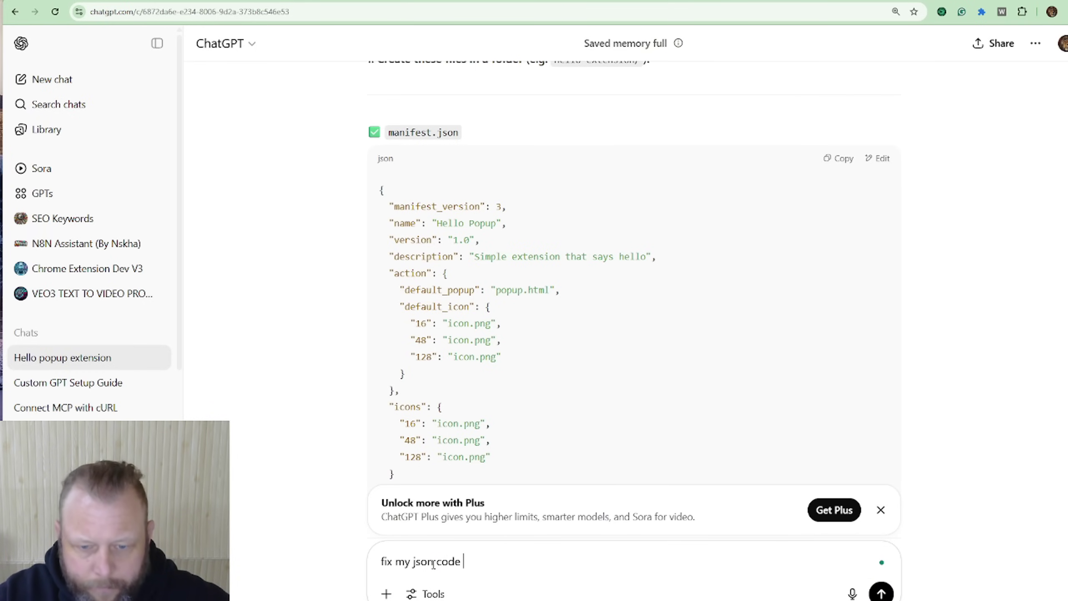
pyautogui.hotkey('ctrl', 'v')
pyautogui.press('Return')
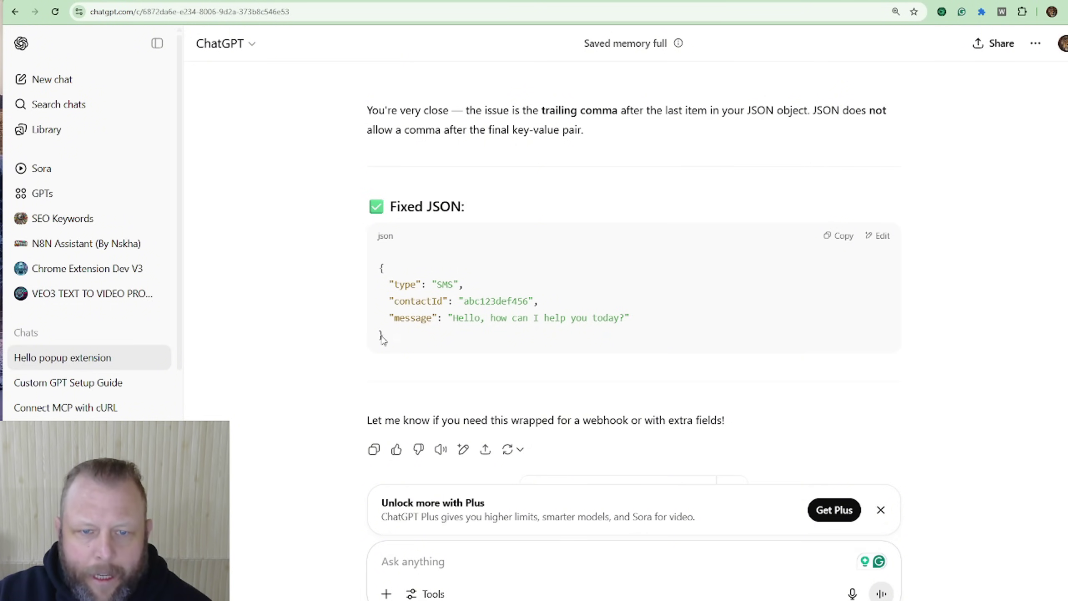
pyautogui.moveTo(384, 337); pyautogui.dragTo(357, 279)
pyautogui.hotkey('ctrl', 'c')
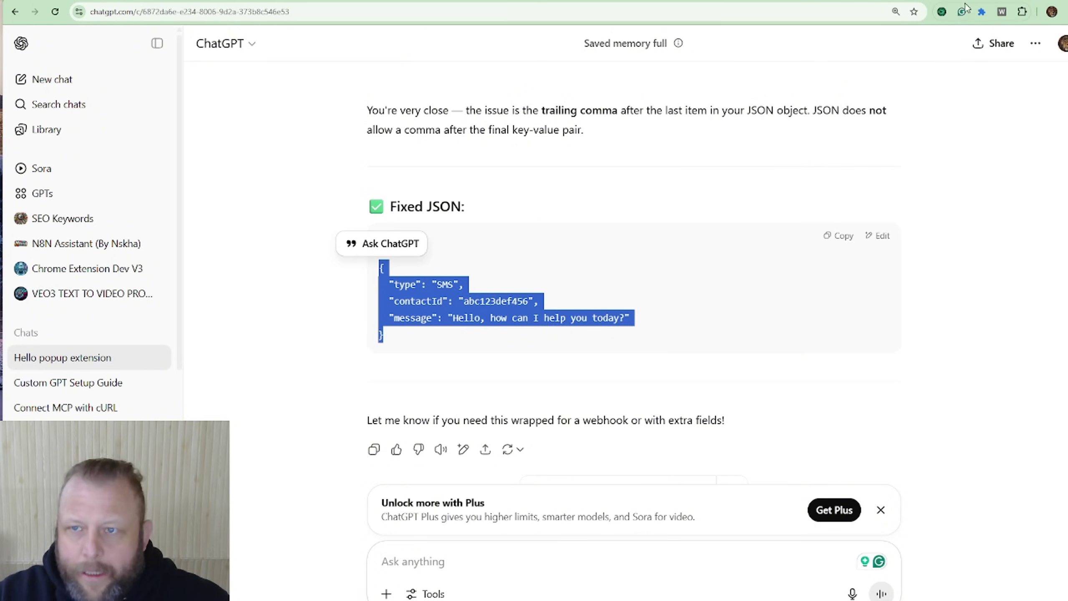
pyautogui.hotkey('ctrl', 'Tab')
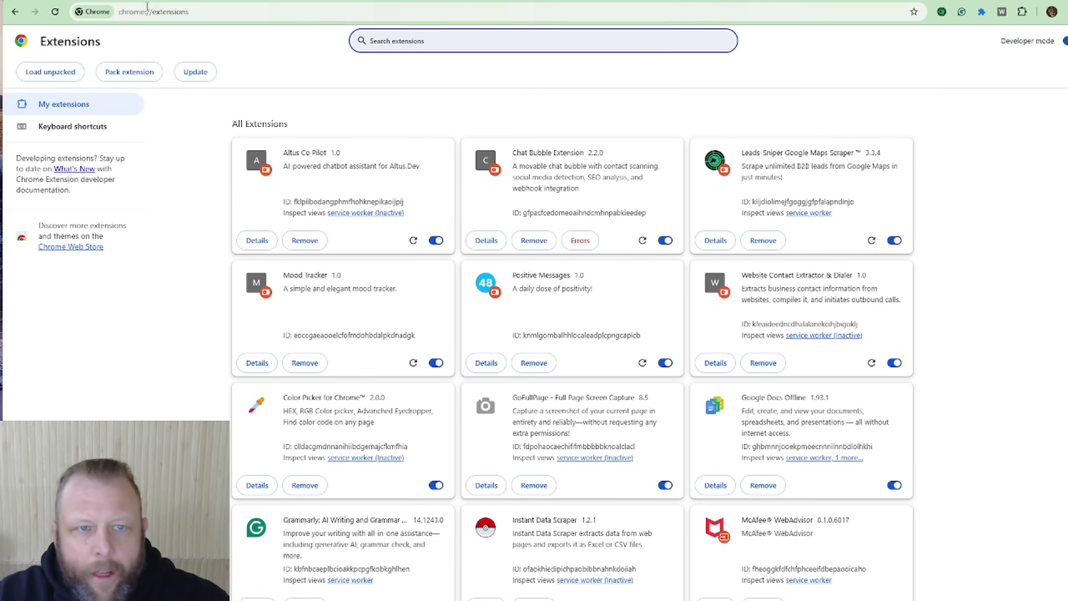
# Step: Paste the corrected JSON into the Body, send it, then retry with type altered to 33333
pyautogui.click(240, 0)
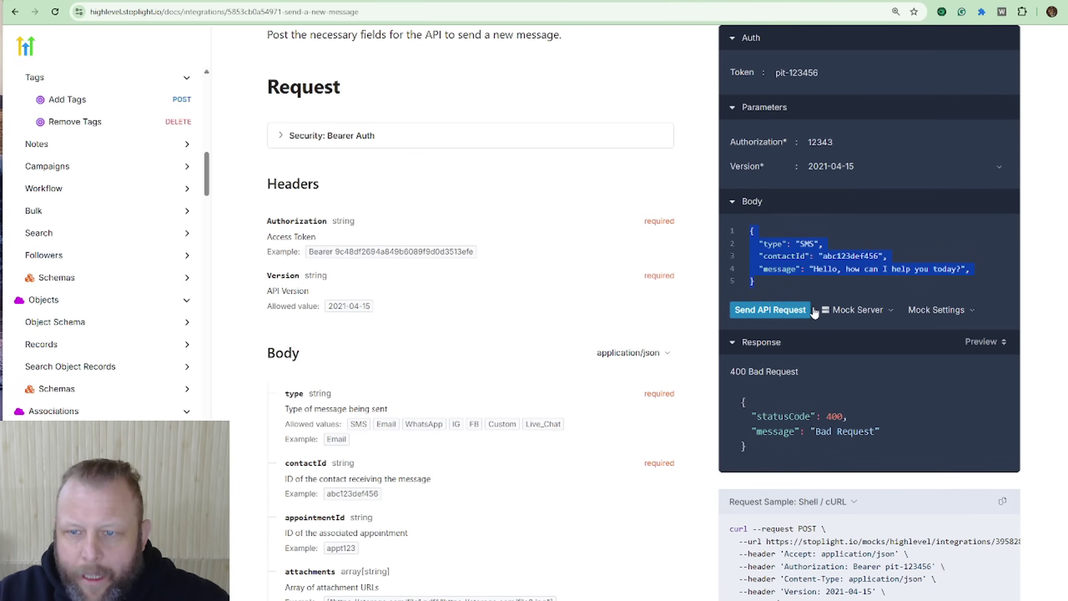
pyautogui.moveTo(776, 295); pyautogui.dragTo(743, 233)
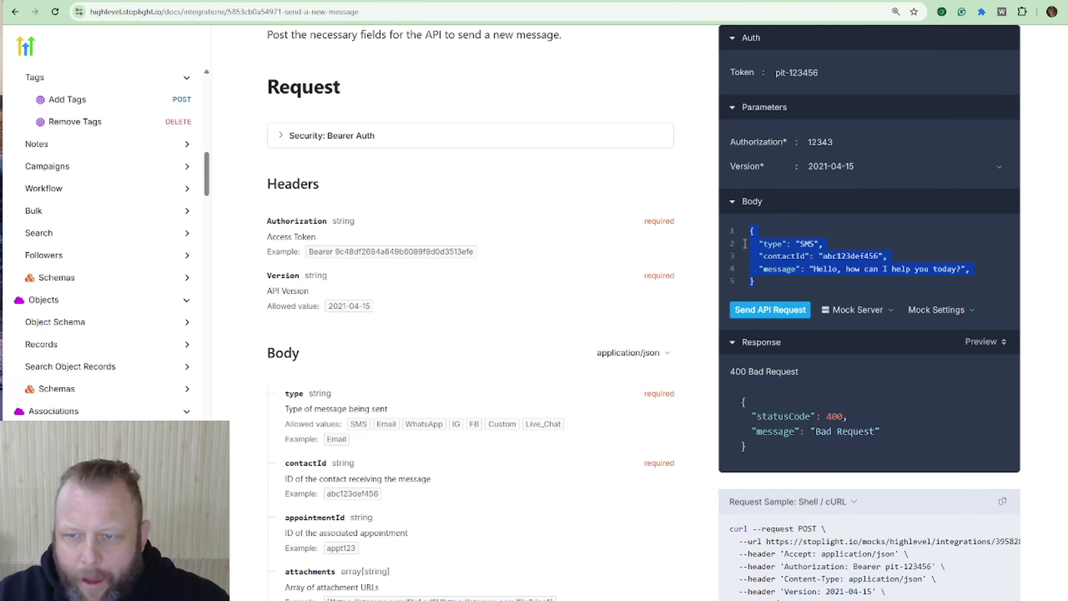
pyautogui.hotkey('ctrl', 'v')
pyautogui.click(767, 311)
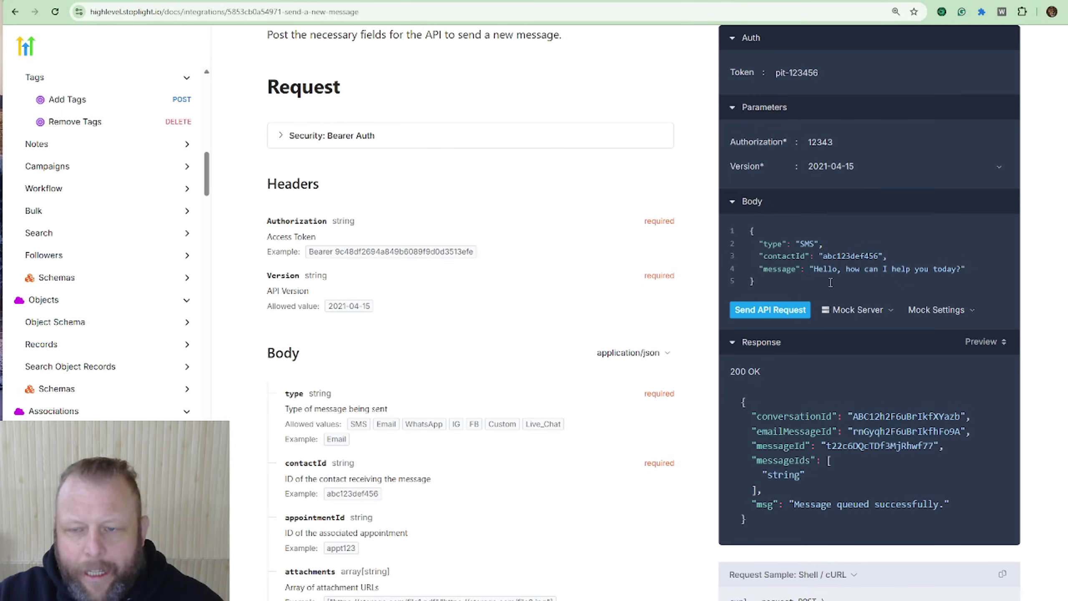
pyautogui.click(805, 243)
pyautogui.write('33333')
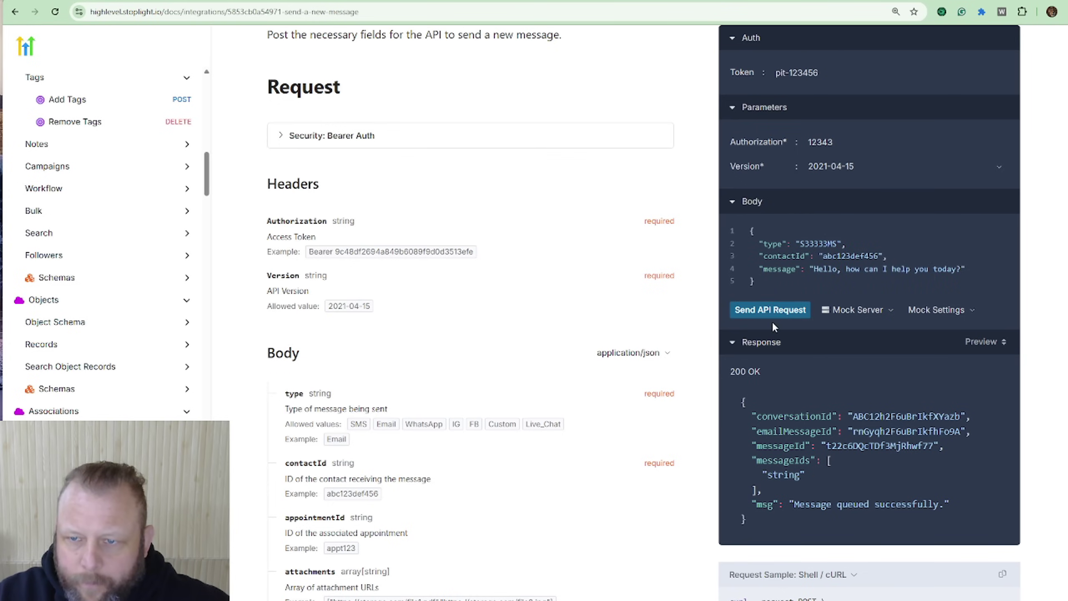
pyautogui.click(772, 313)
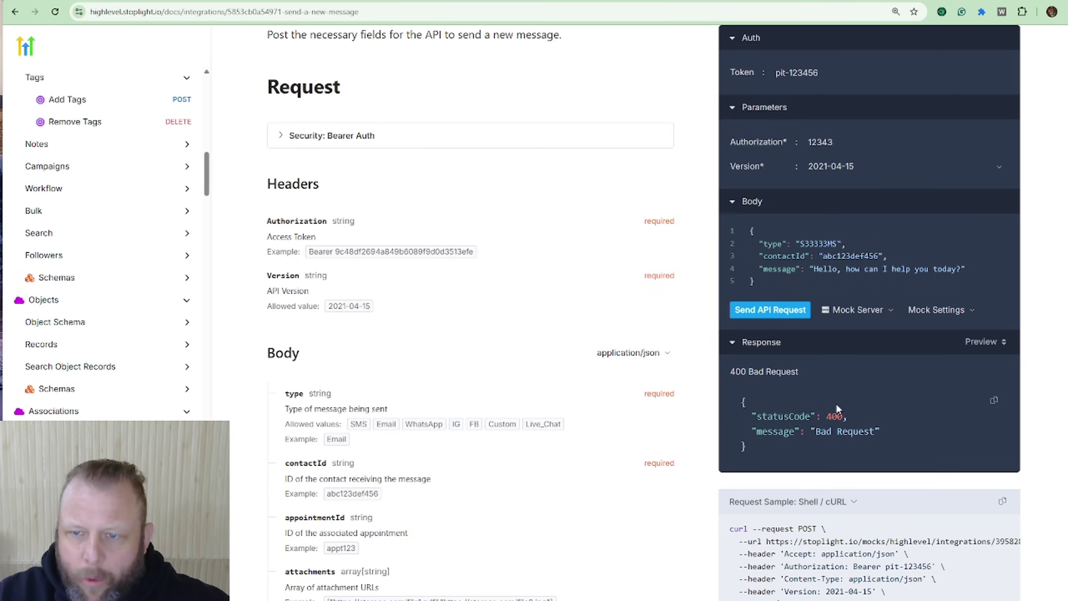
pyautogui.press('BackSpace')
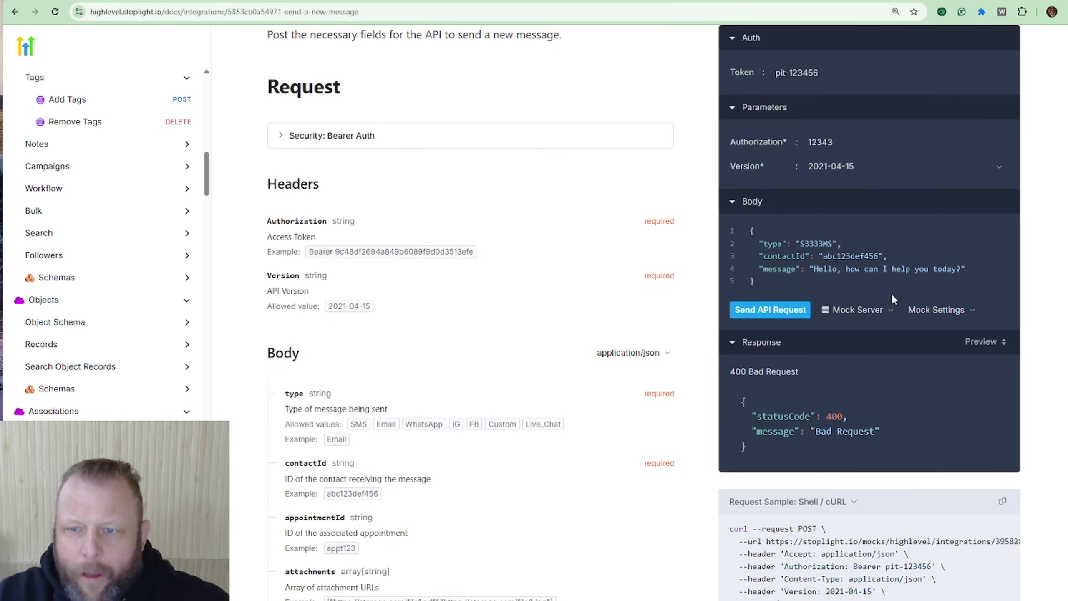
pyautogui.press('BackSpace')
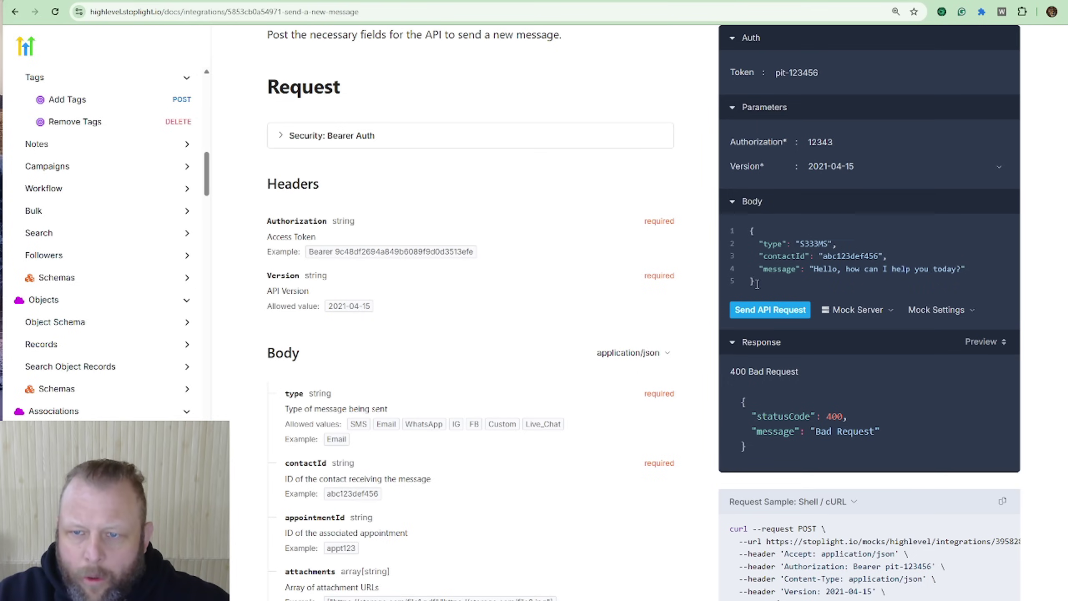
# Step: Restore the corrected JSON body, resend for 200 OK, and copy the Shell / cURL request sample
pyautogui.hotkey('ctrl', 'a')
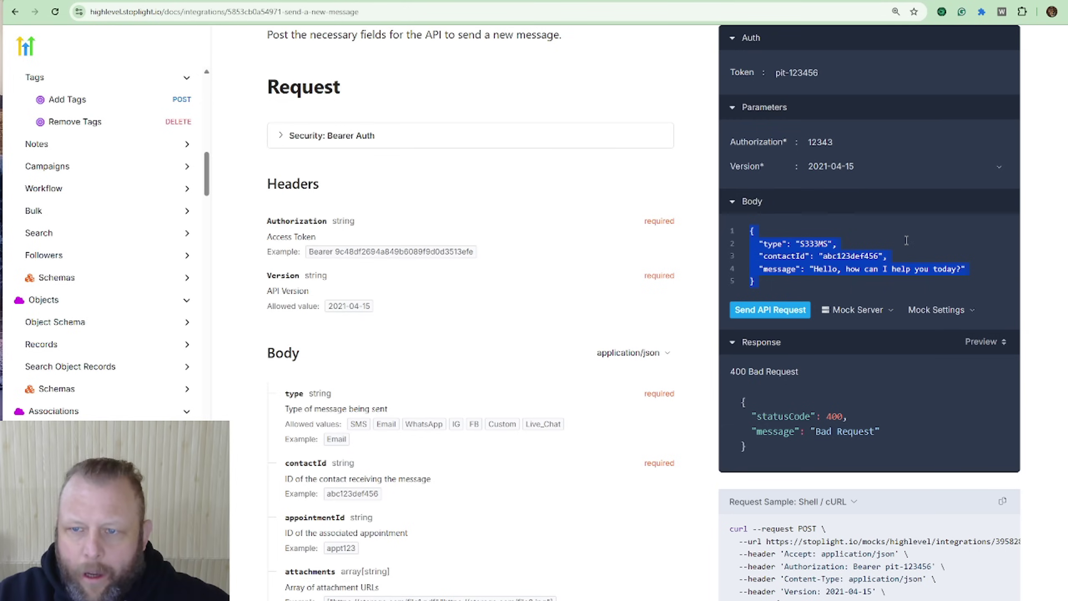
pyautogui.click(906, 237)
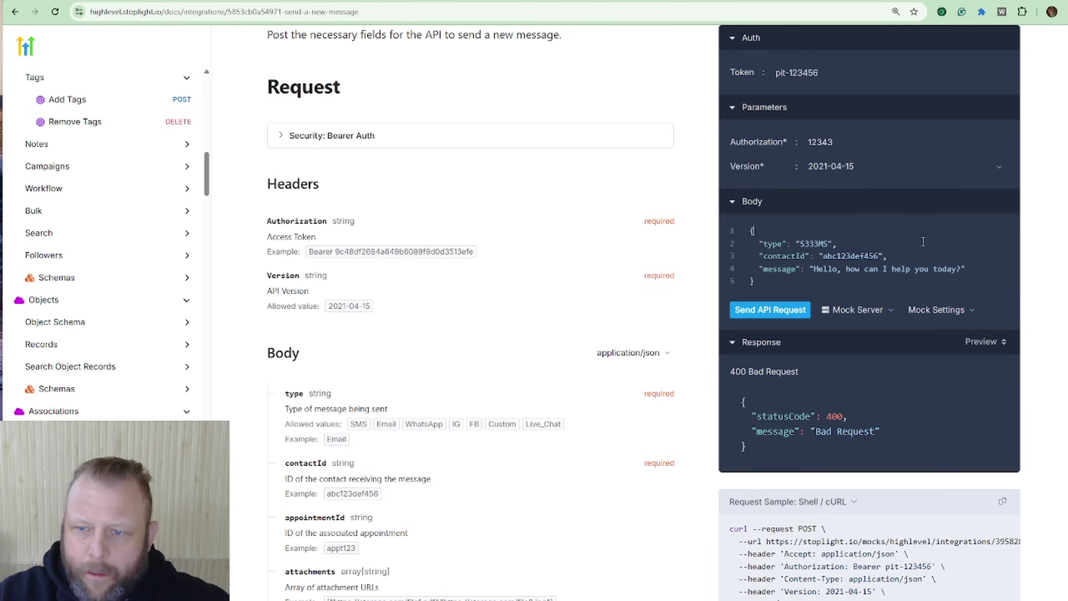
pyautogui.moveTo(971, 281); pyautogui.dragTo(722, 227)
pyautogui.press('BackSpace')
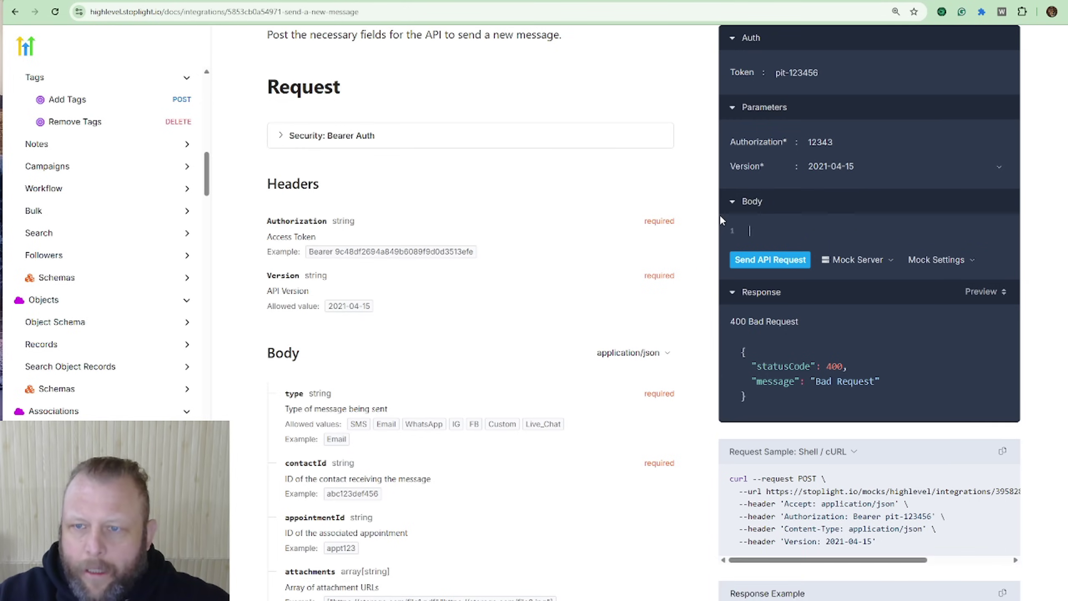
pyautogui.hotkey('ctrl', 'v')
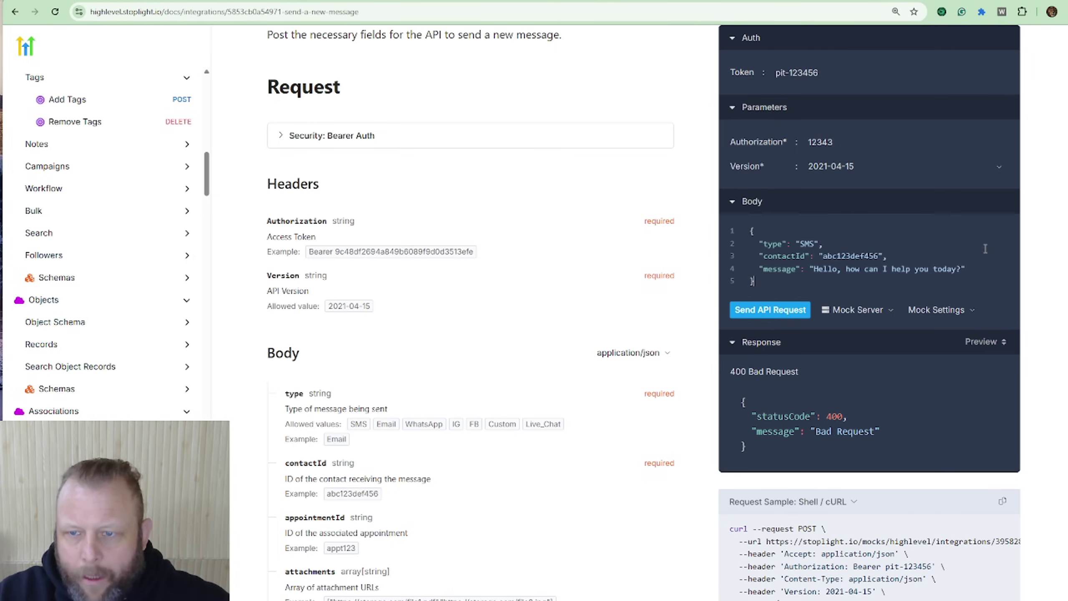
pyautogui.click(789, 310)
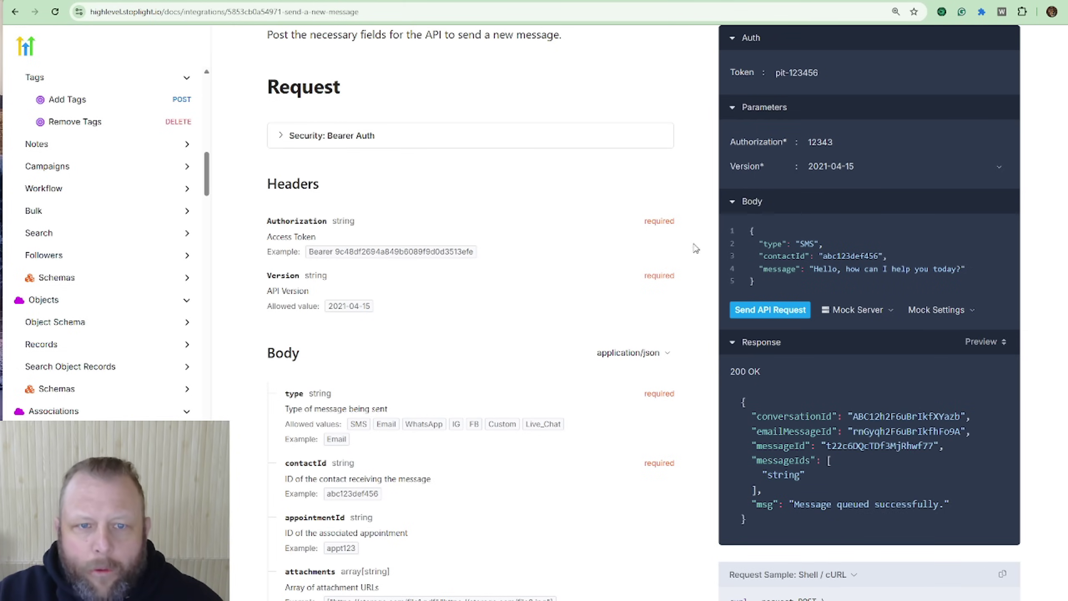
pyautogui.scroll(4, 617, 255)
pyautogui.scroll(-6, 710, 294)
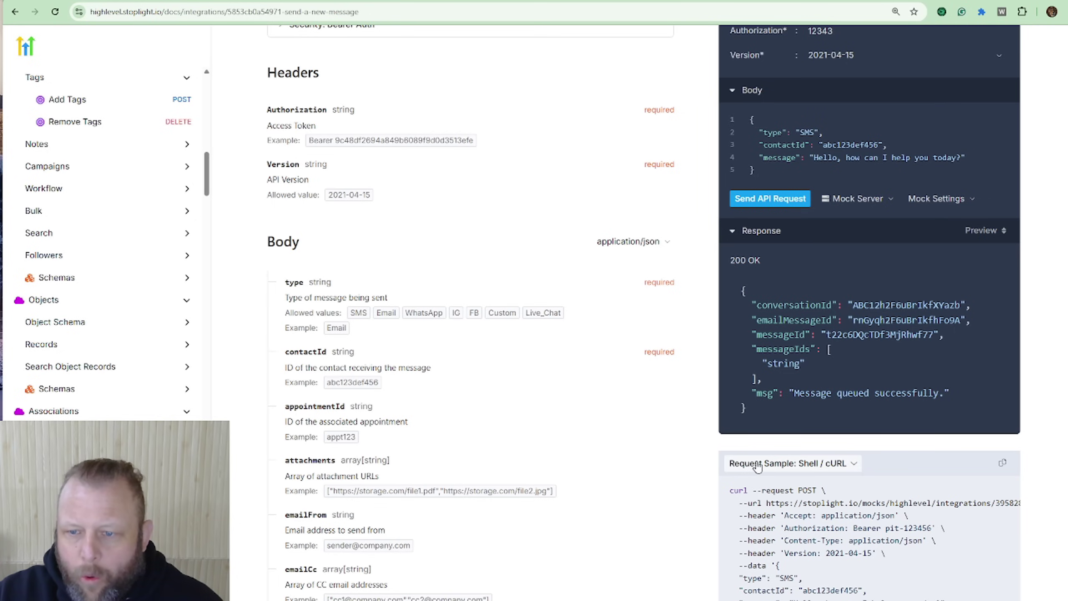
pyautogui.click(1003, 464)
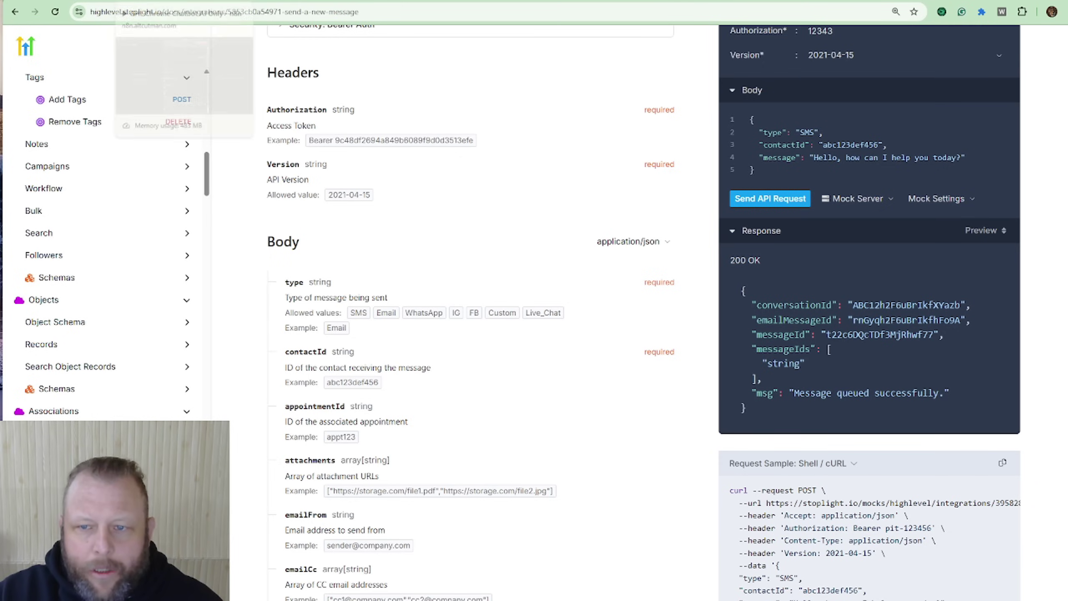
pyautogui.click(168, 2)
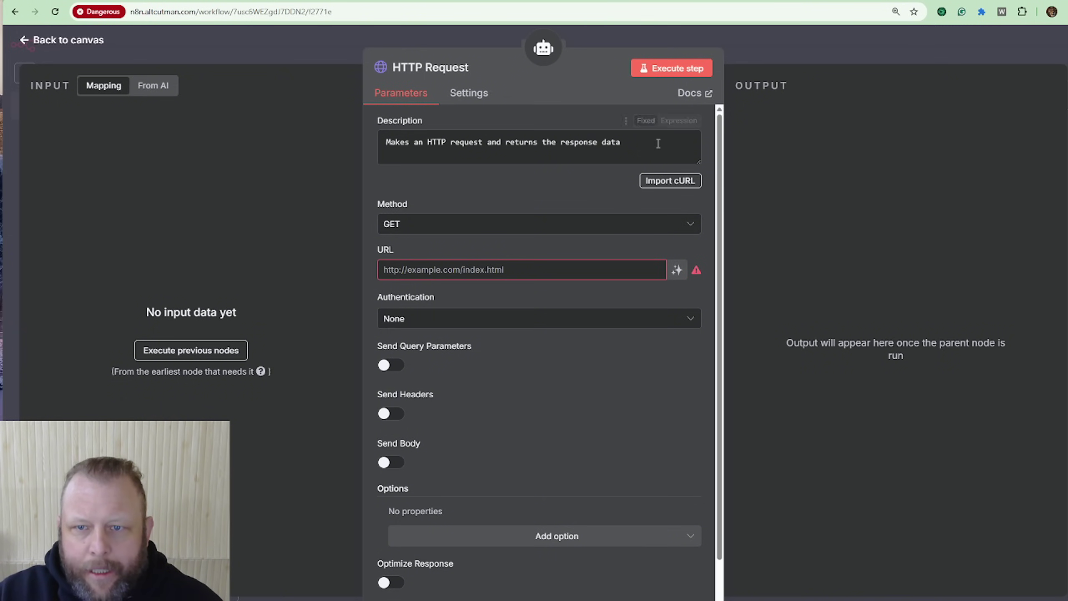
# Step: Import the copied cURL command into the HTTP Request node's settings
pyautogui.click(659, 182)
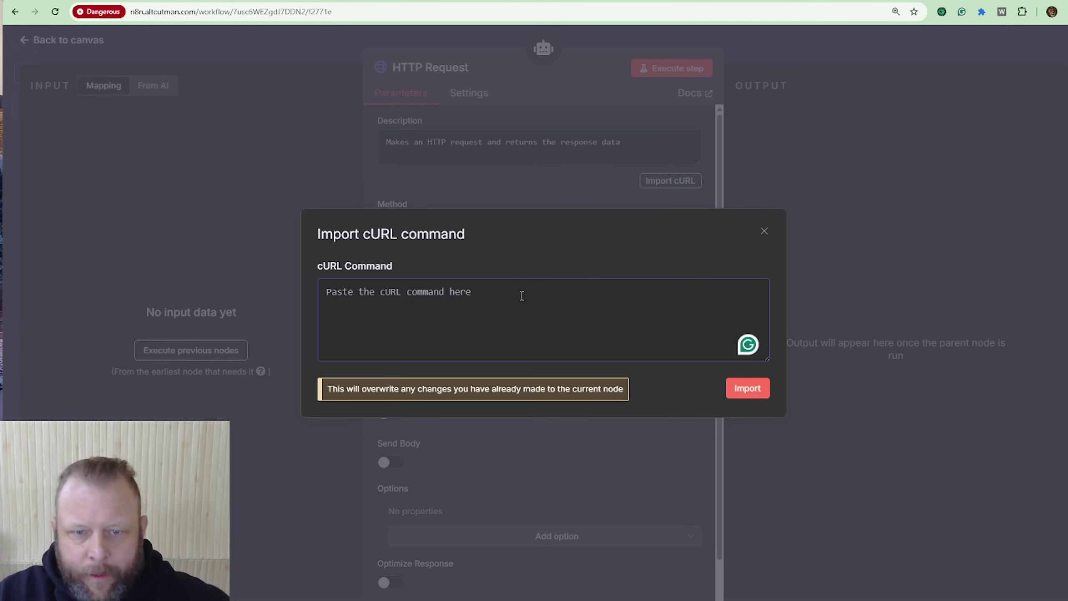
pyautogui.hotkey('ctrl', 'v')
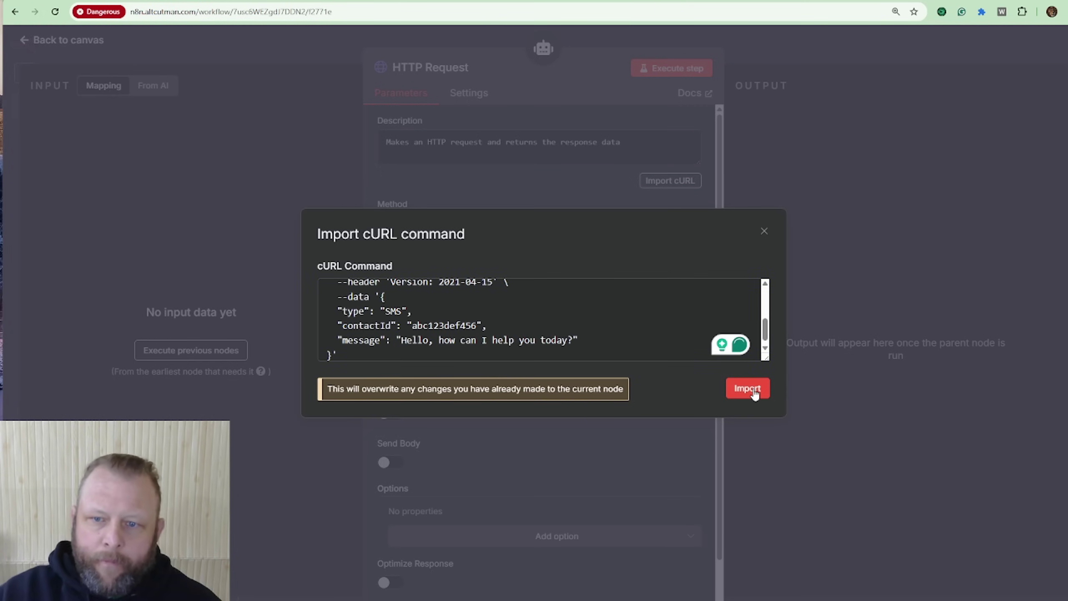
pyautogui.click(735, 388)
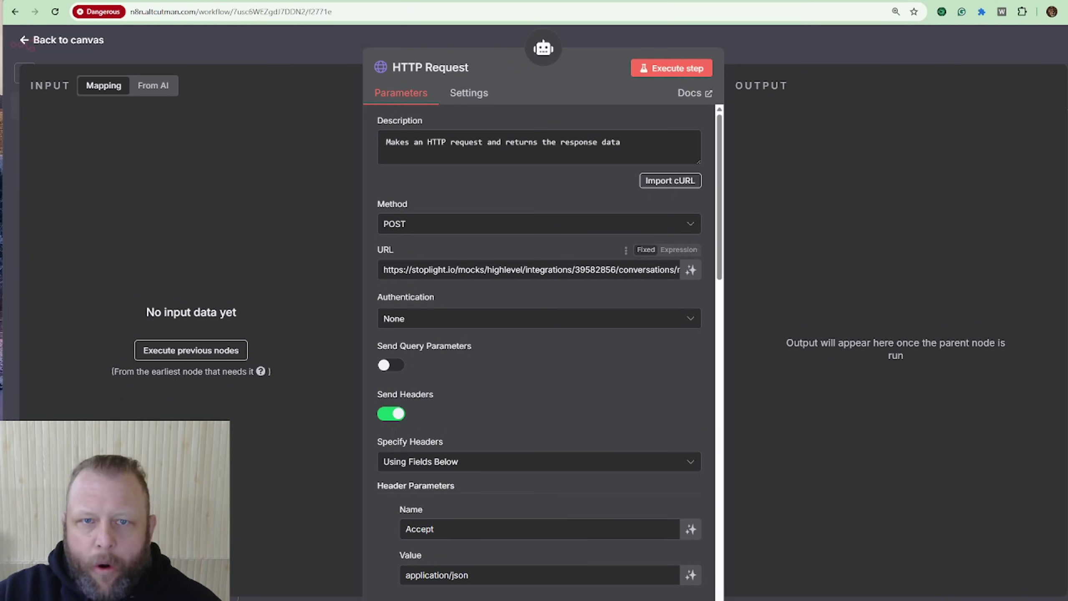
pyautogui.click(275, 2)
pyautogui.scroll(5, 558, 152)
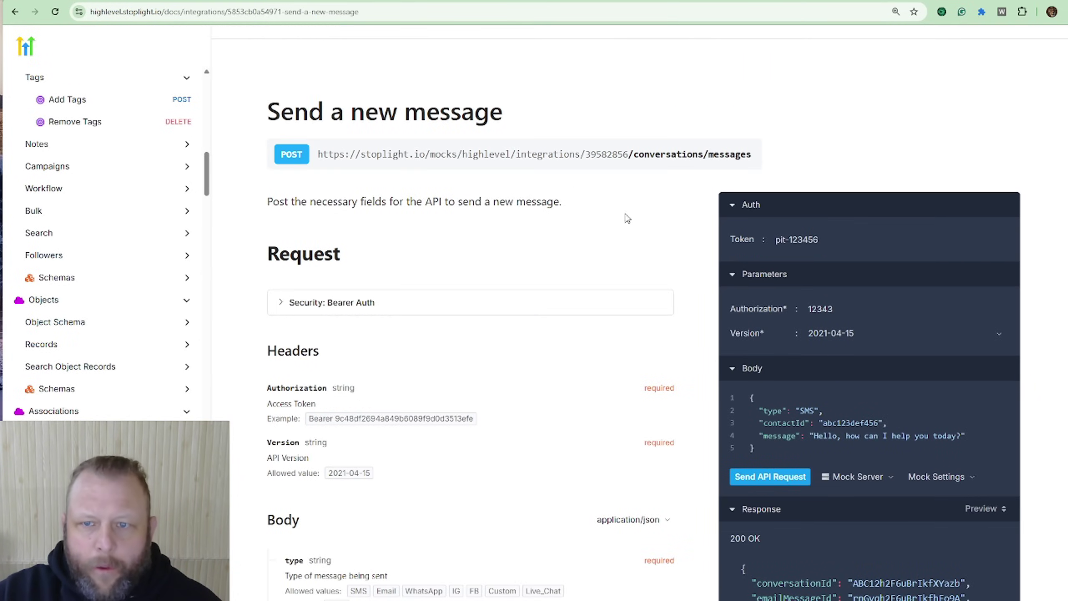
pyautogui.hotkey('ctrl', 'Tab')
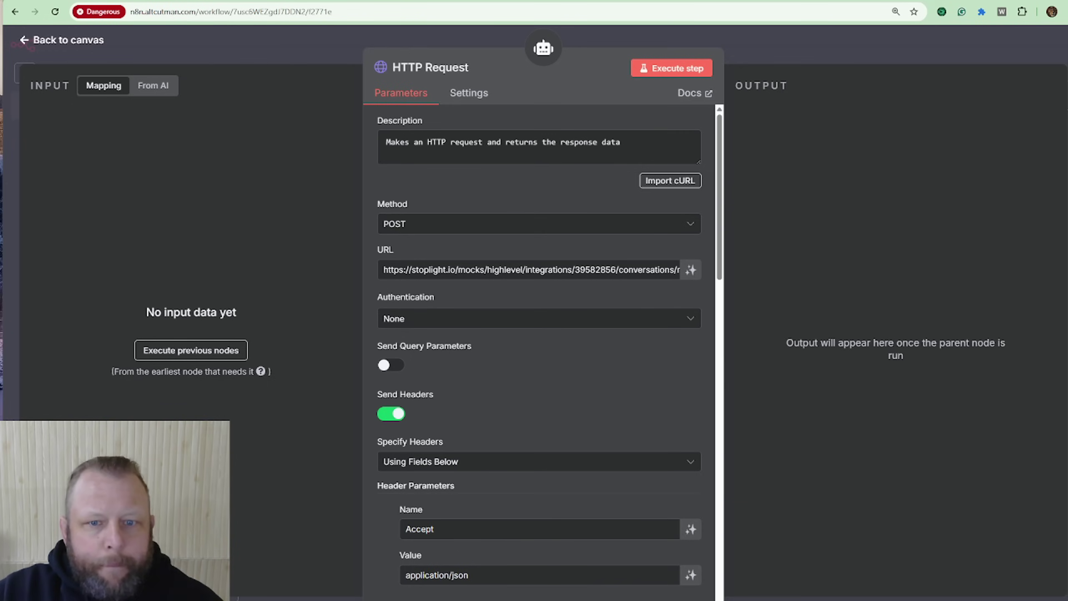
pyautogui.scroll(-3, 563, 321)
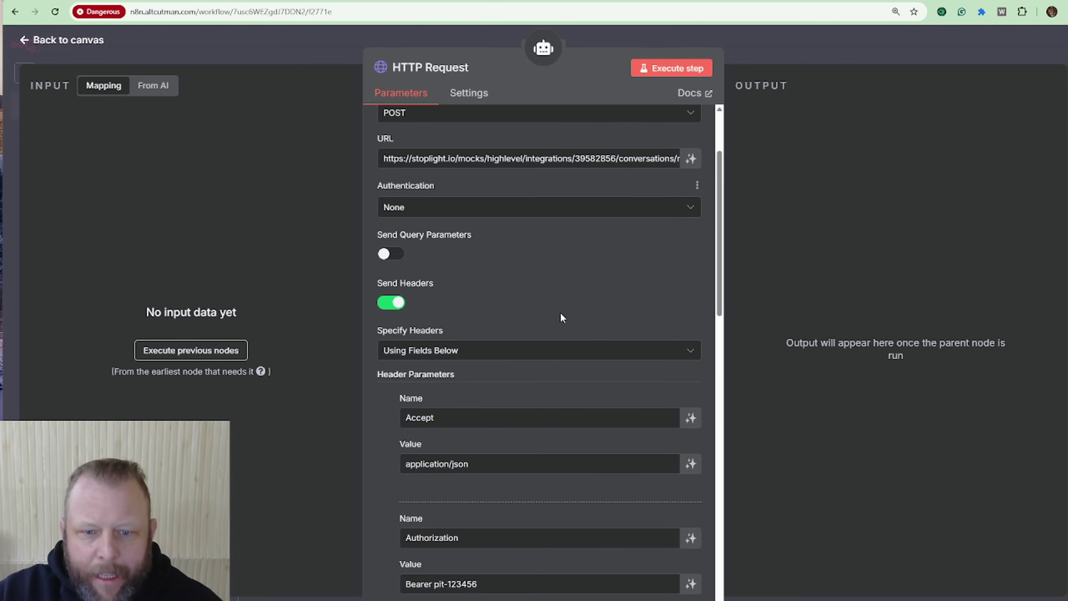
pyautogui.scroll(-3, 576, 259)
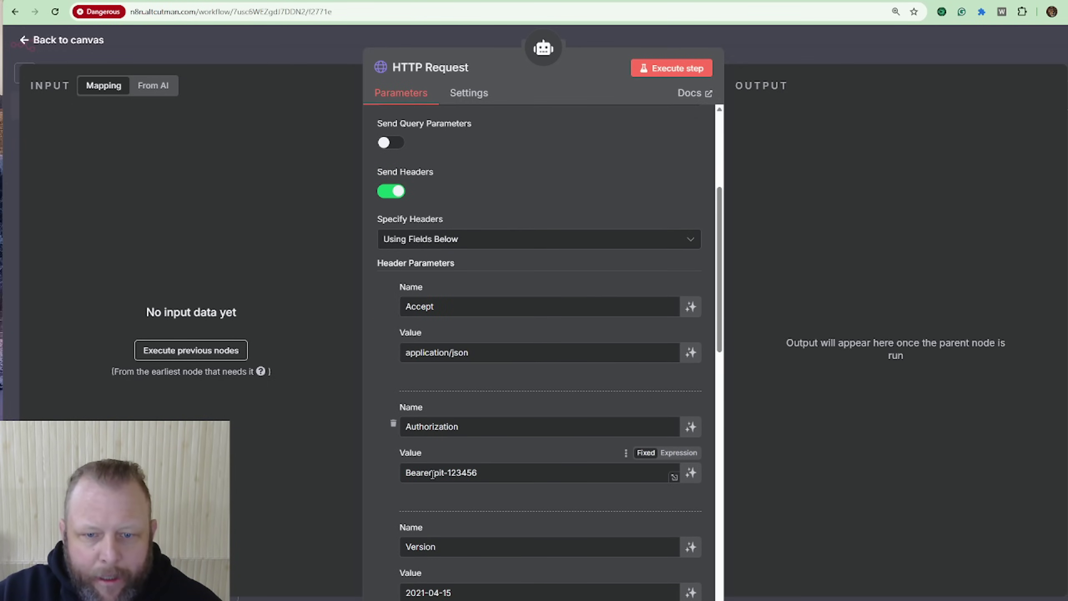
pyautogui.moveTo(439, 468); pyautogui.dragTo(508, 467)
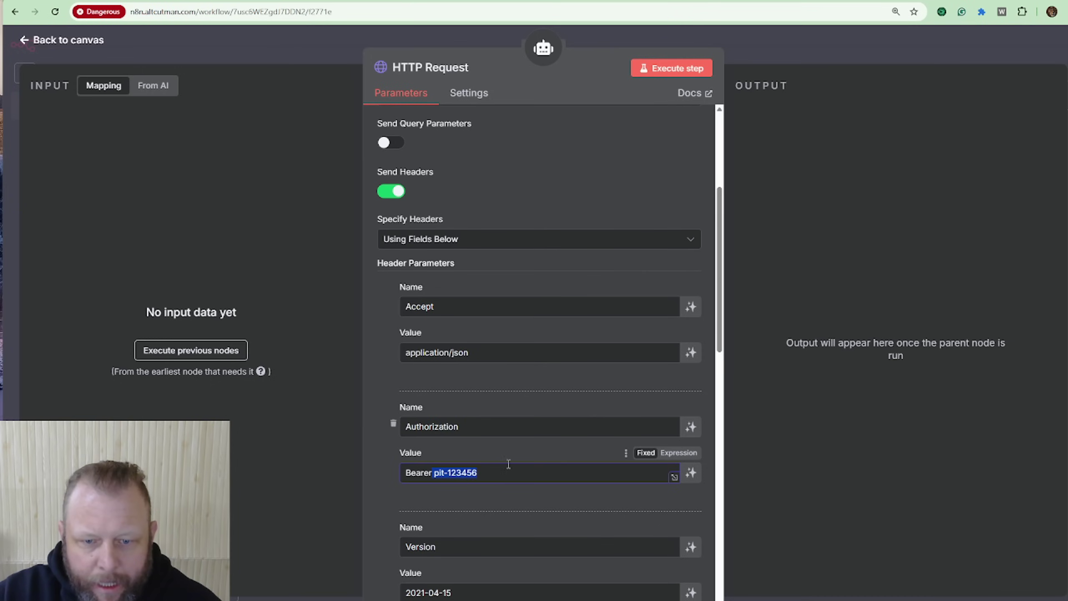
pyautogui.scroll(-5, 590, 345)
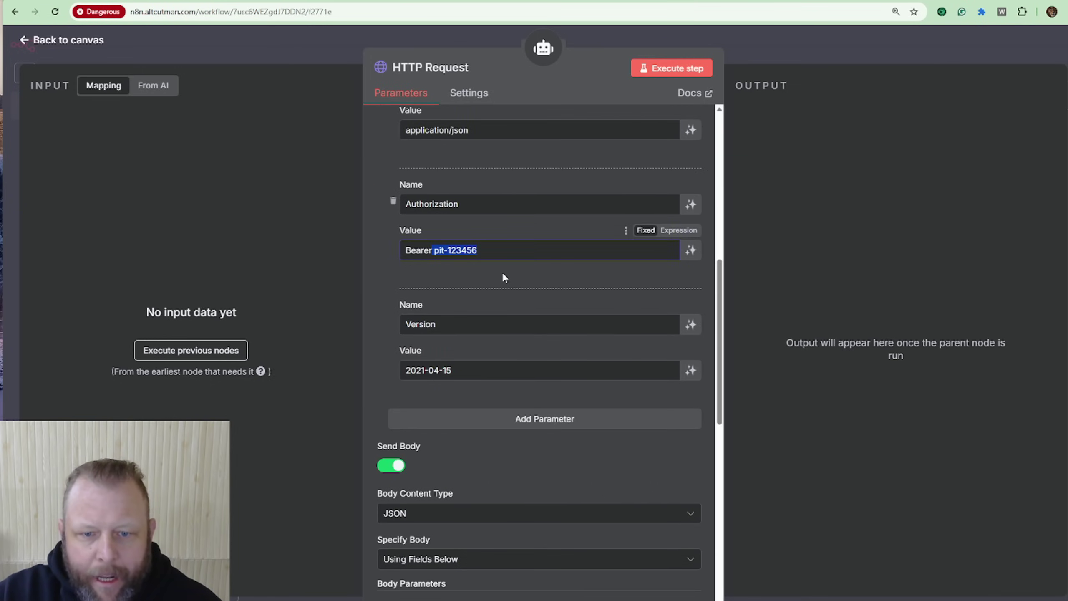
pyautogui.scroll(-3, 544, 259)
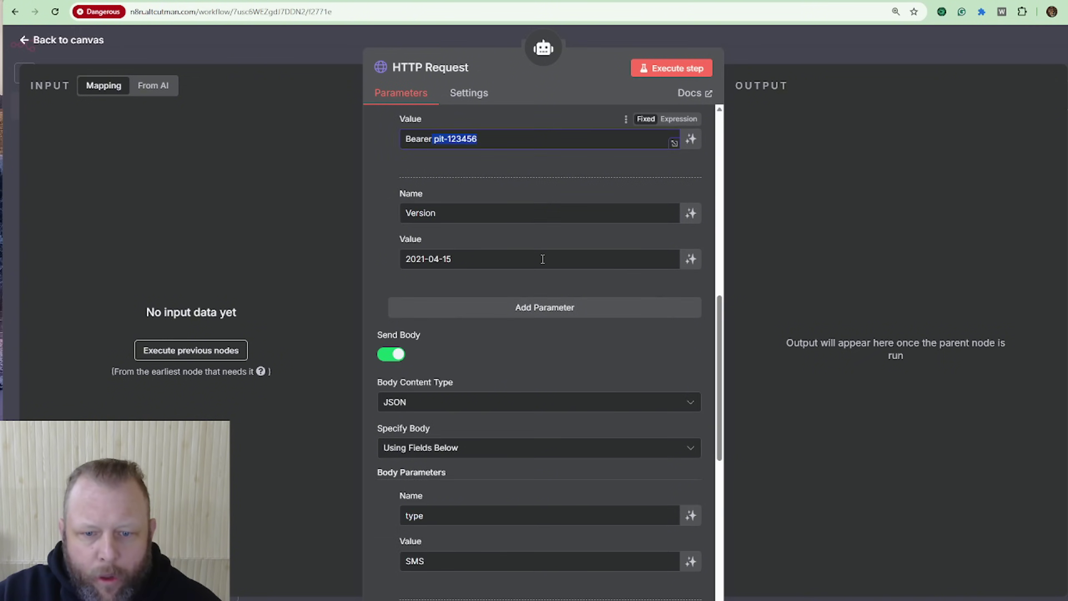
pyautogui.scroll(-3, 544, 259)
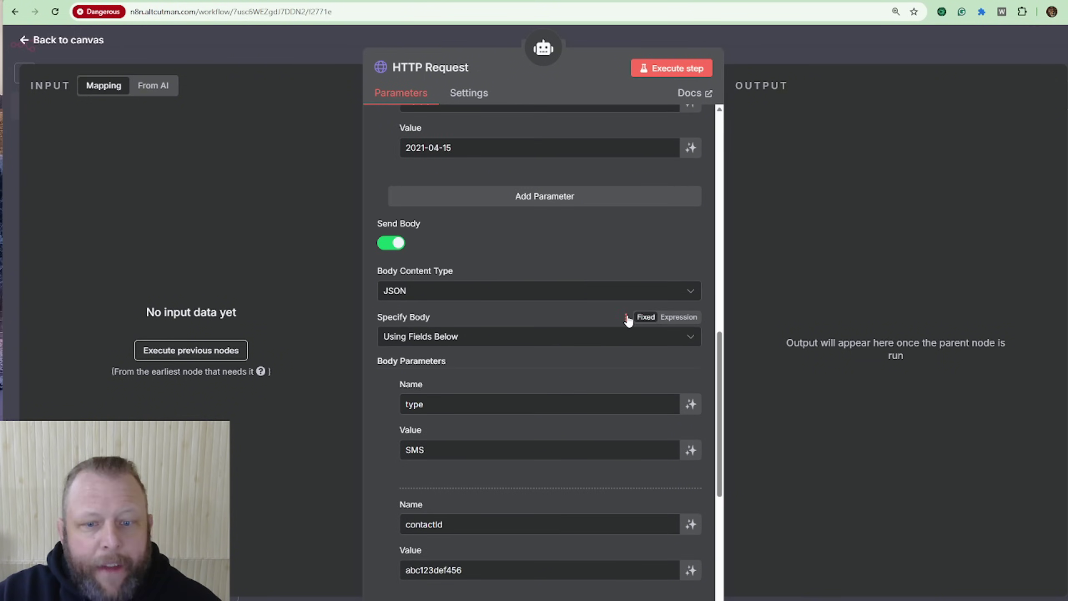
pyautogui.scroll(12, 628, 317)
pyautogui.scroll(4, 628, 321)
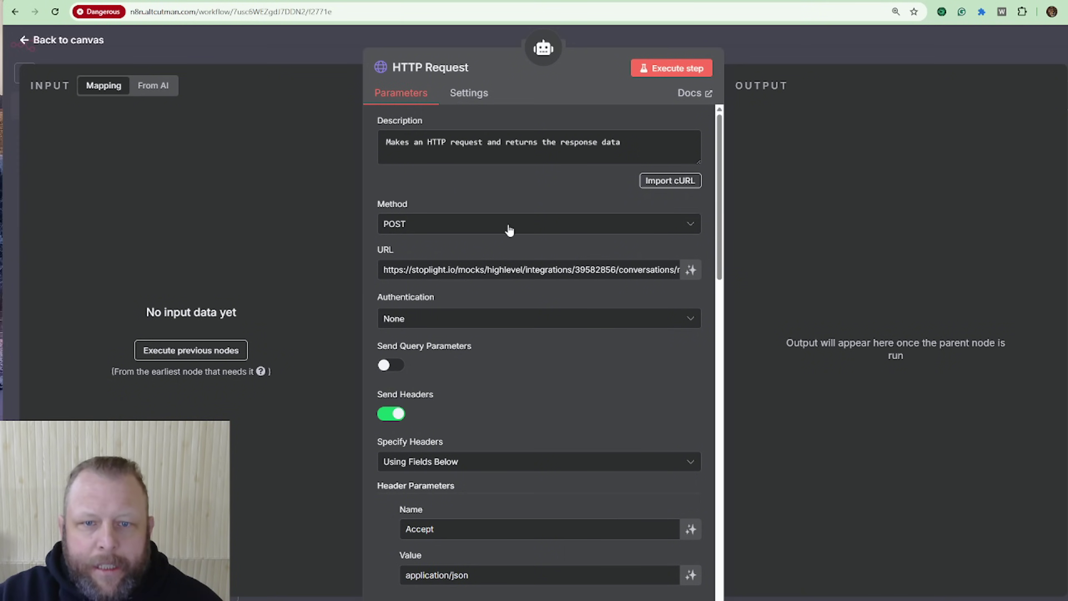
pyautogui.scroll(-5, 508, 233)
pyautogui.scroll(-10, 553, 501)
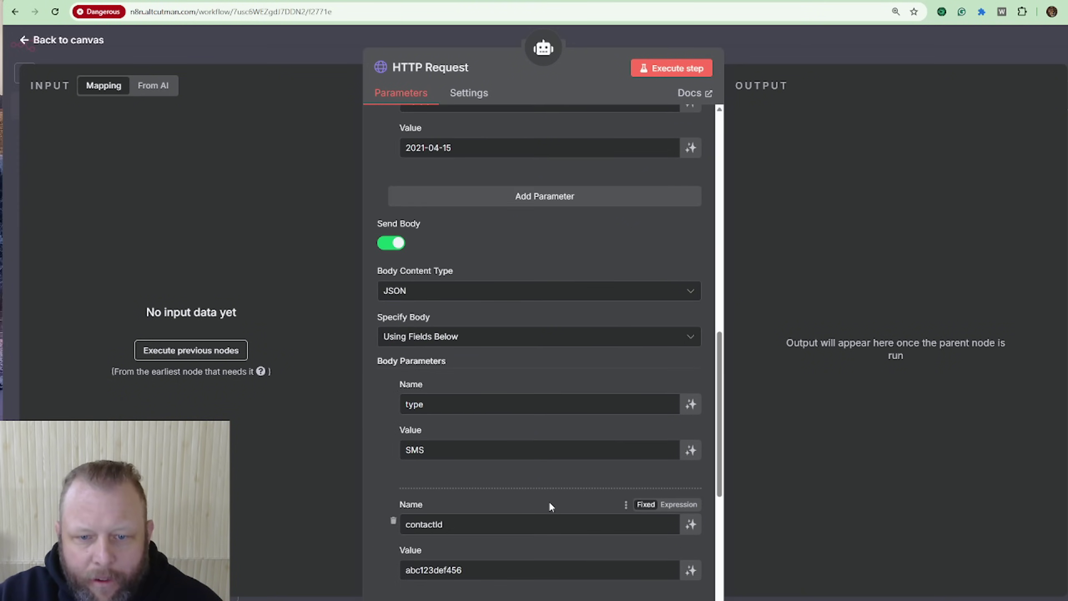
pyautogui.scroll(8, 549, 480)
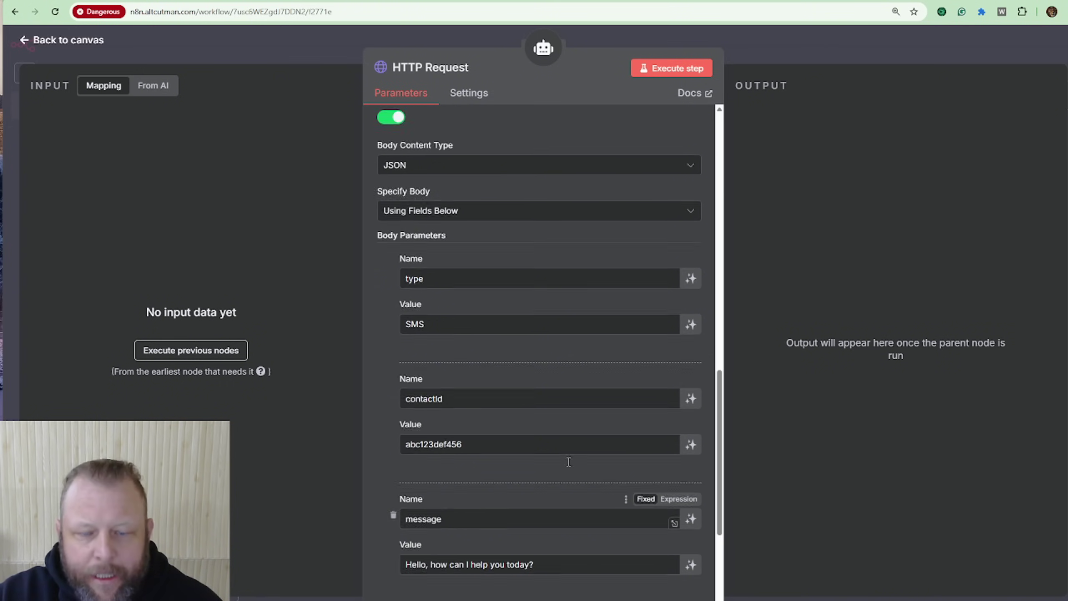
pyautogui.scroll(6, 567, 461)
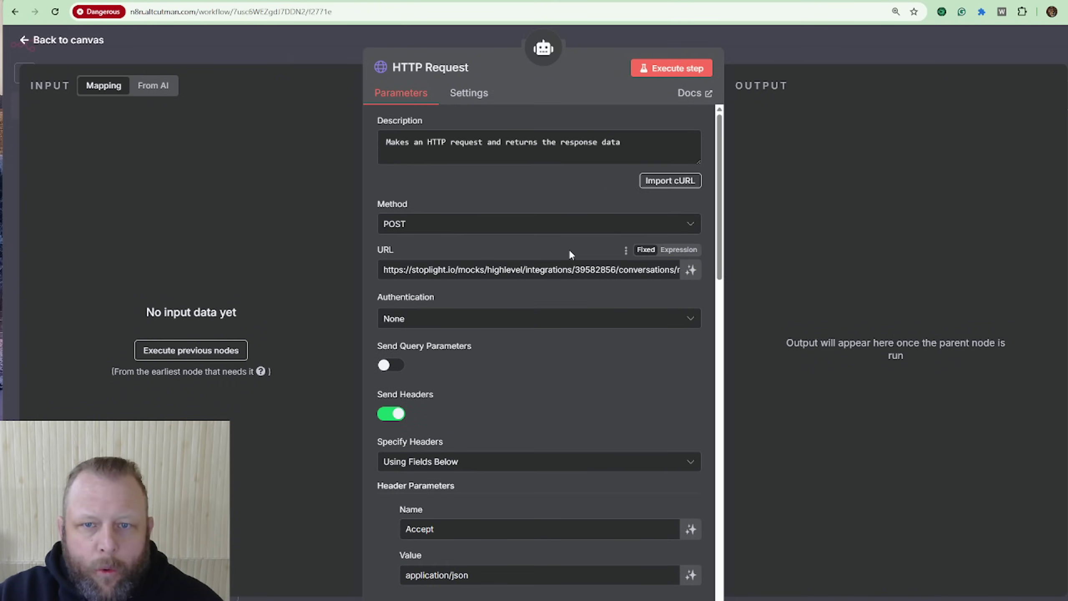
pyautogui.scroll(-8, 537, 238)
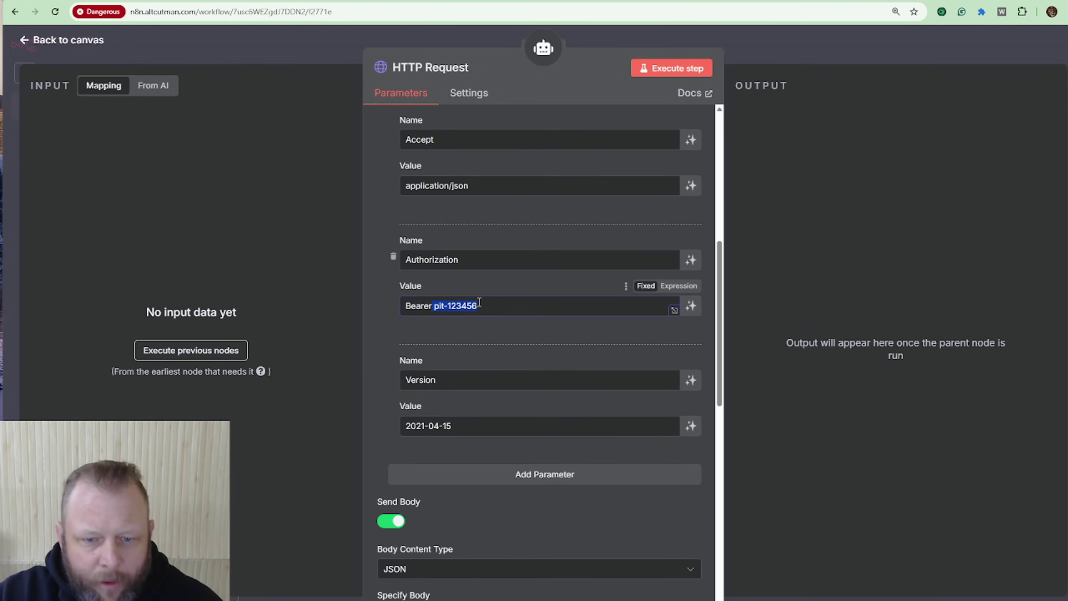
pyautogui.scroll(-5, 479, 302)
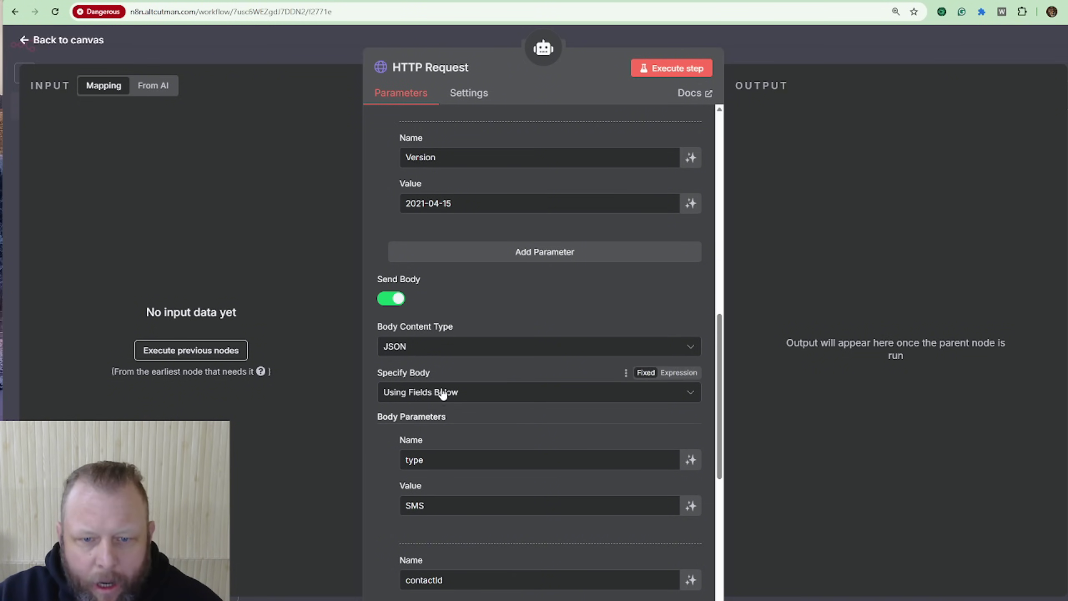
pyautogui.scroll(-2, 429, 417)
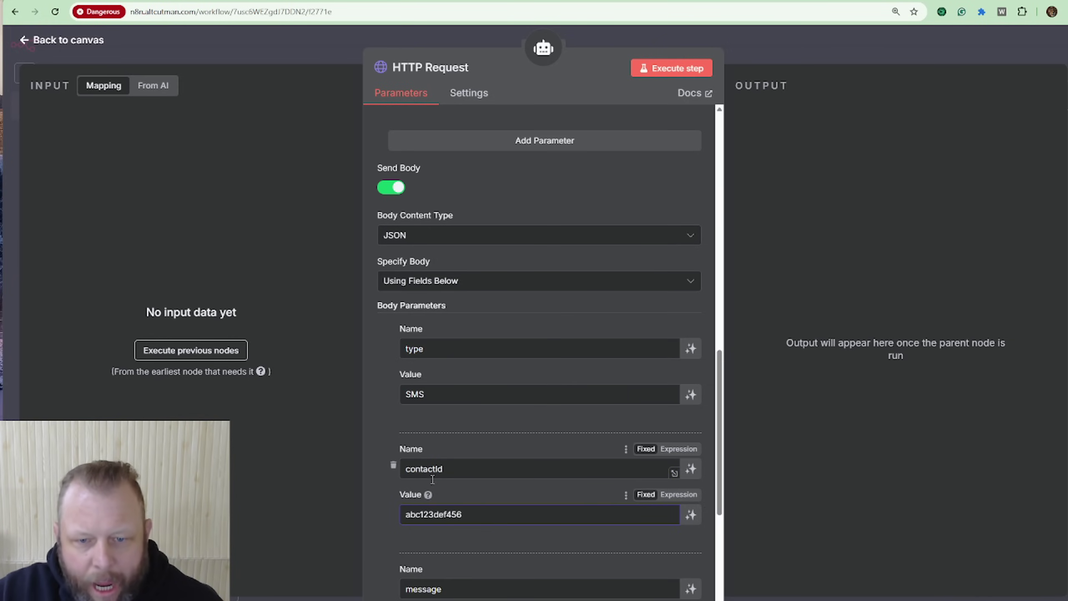
# Step: Replace sample contactId abc123def456 with a model-defined value described as the contact found via find contact tools
pyautogui.moveTo(488, 515); pyautogui.dragTo(362, 514)
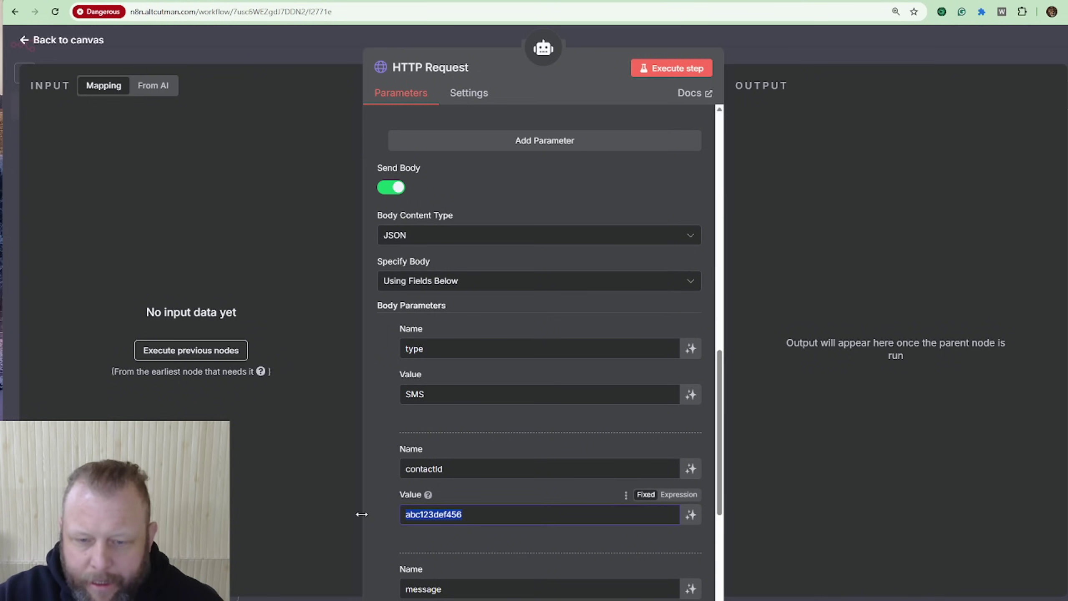
pyautogui.press('BackSpace')
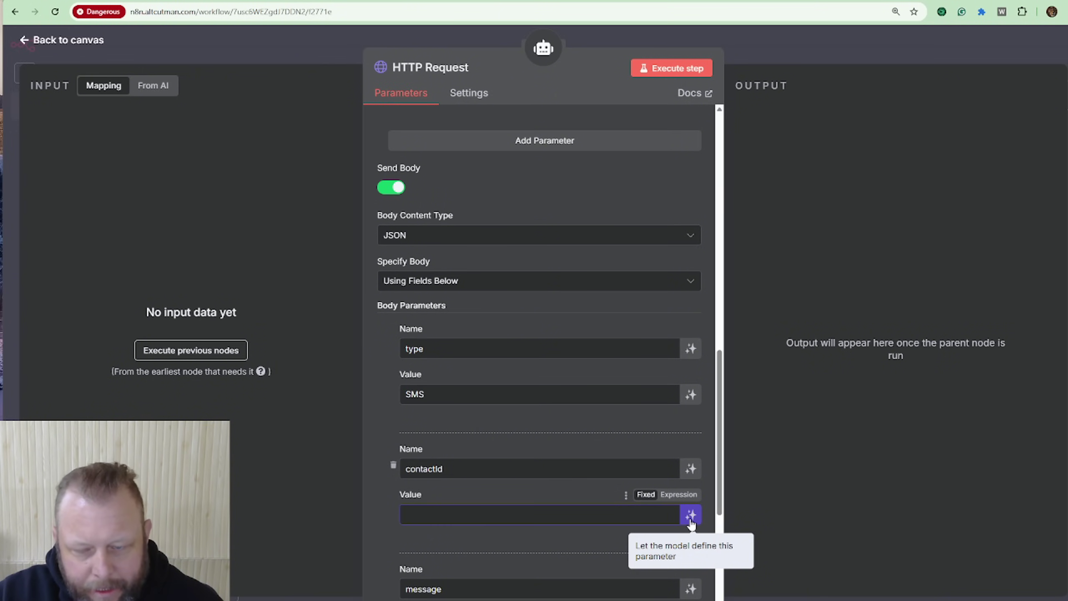
pyautogui.click(690, 515)
pyautogui.scroll(-3, 586, 463)
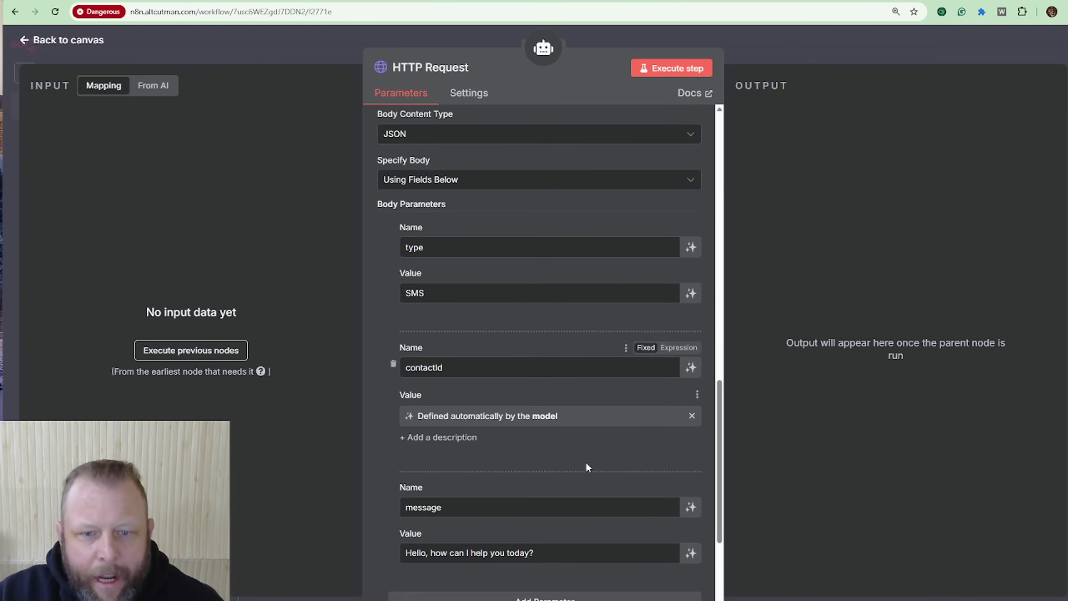
pyautogui.click(417, 434)
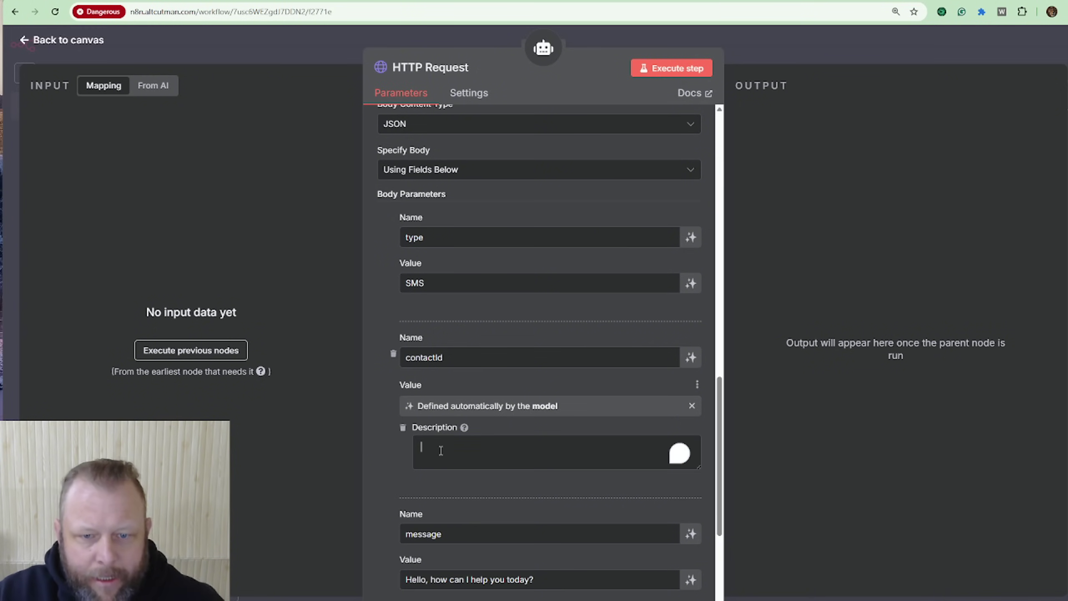
pyautogui.write('This i')
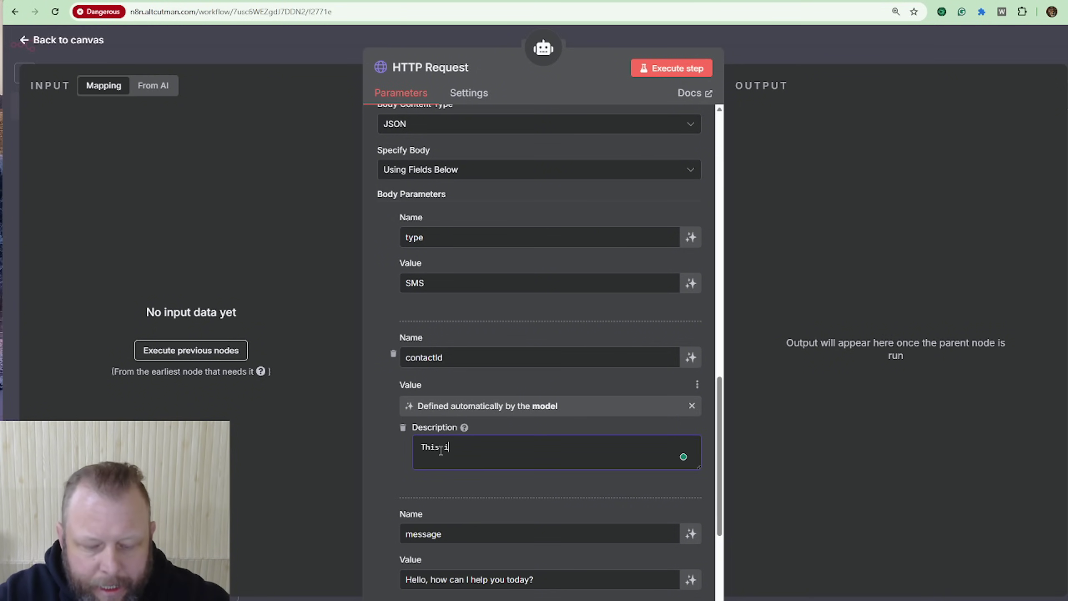
pyautogui.write('s he')
pyautogui.press('BackSpace')
pyautogui.write('the cont')
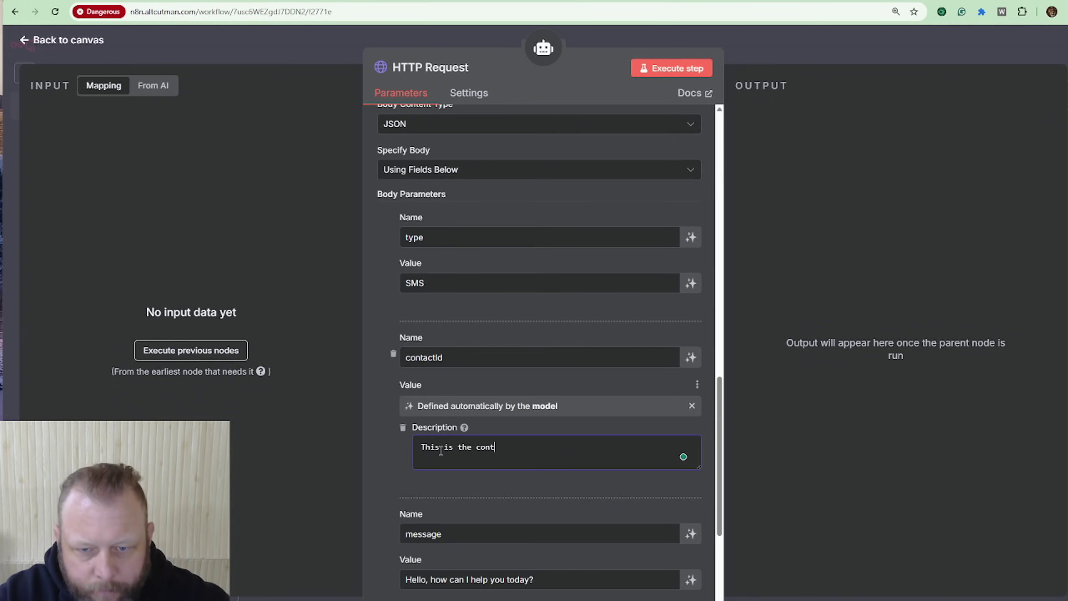
pyautogui.write('acact ID o')
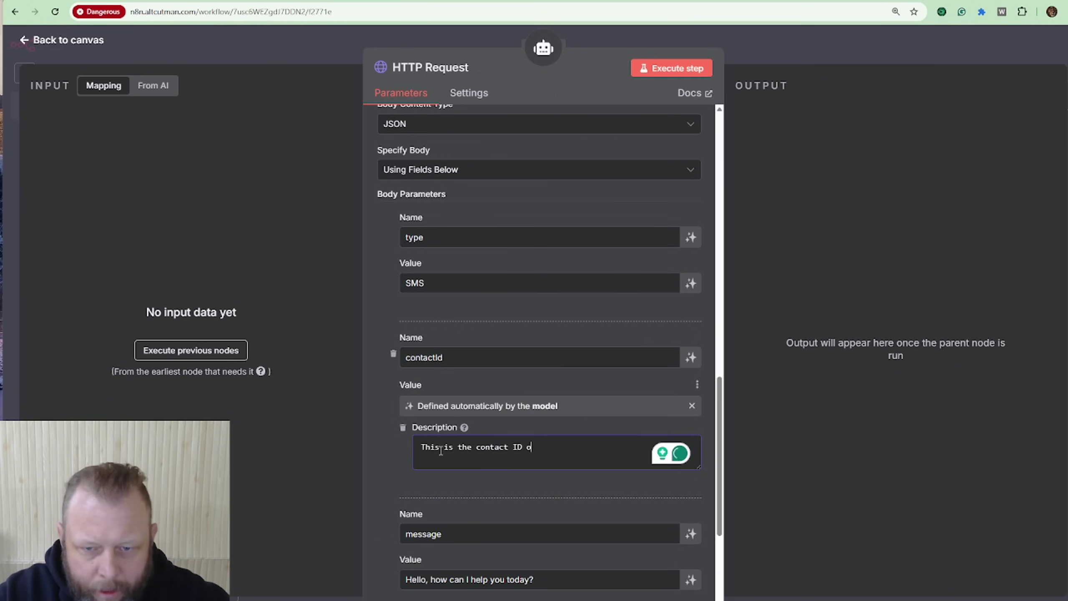
pyautogui.write('that you find ')
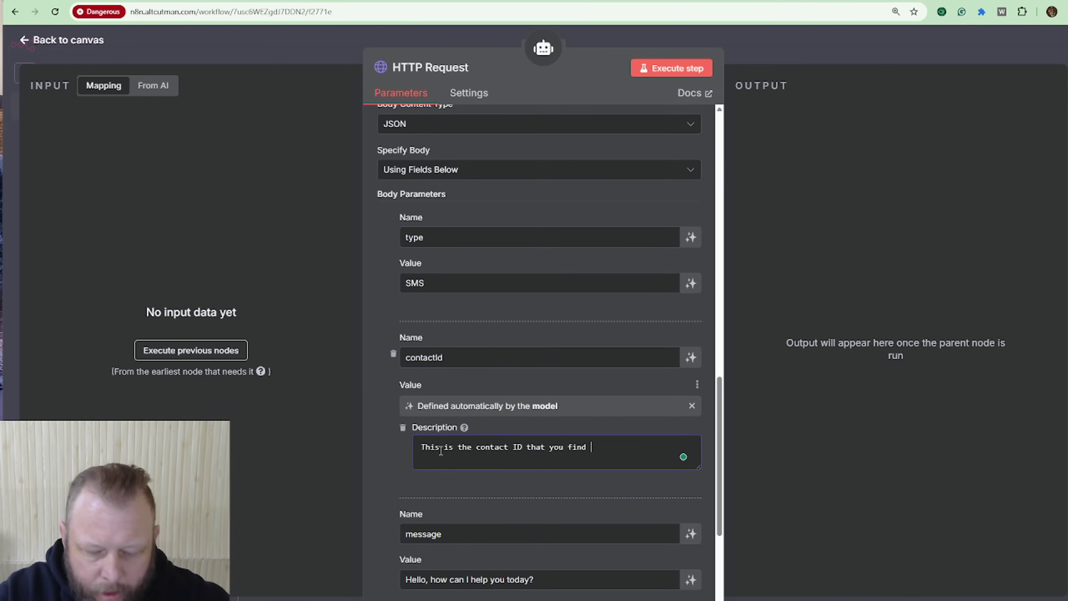
pyautogui.write('using the find')
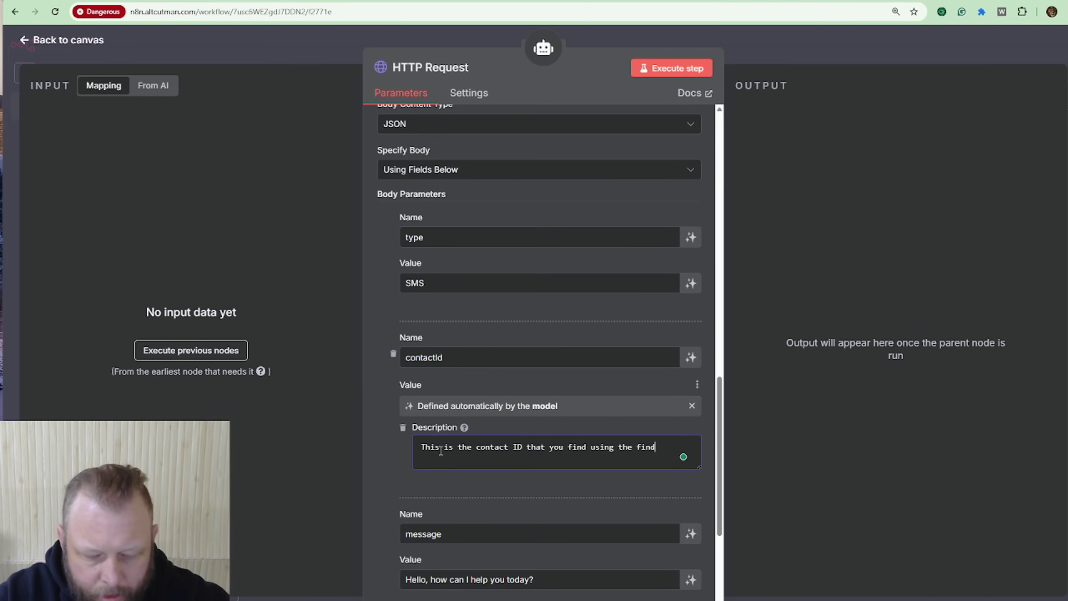
pyautogui.write(' contact oold')
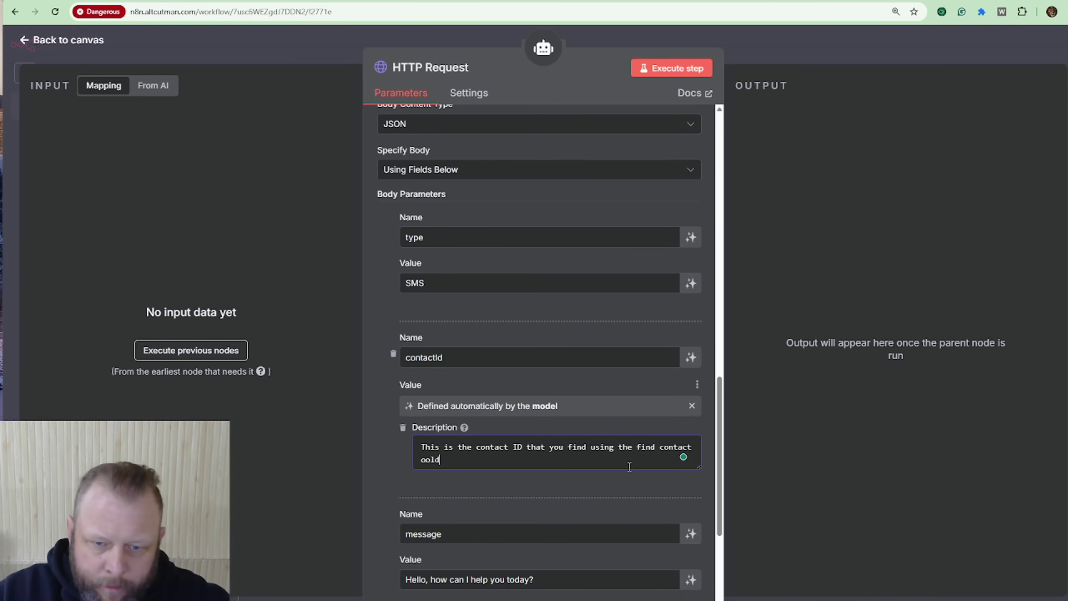
pyautogui.press('BackSpace')
pyautogui.press('BackSpace')
pyautogui.press('BackSpace')
pyautogui.press('BackSpace')
pyautogui.press('BackSpace')
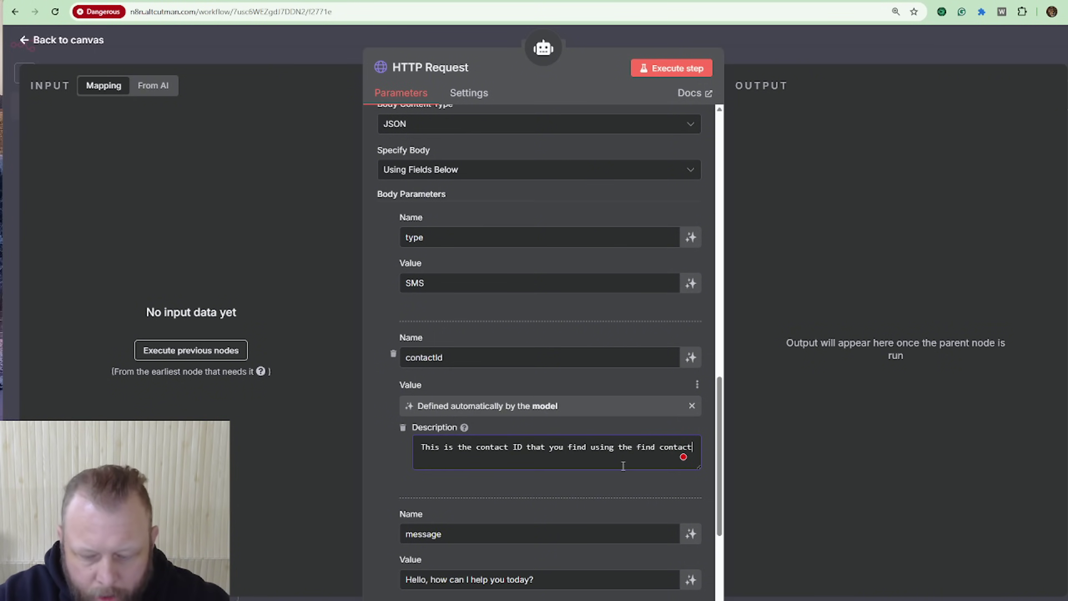
pyautogui.write('tools')
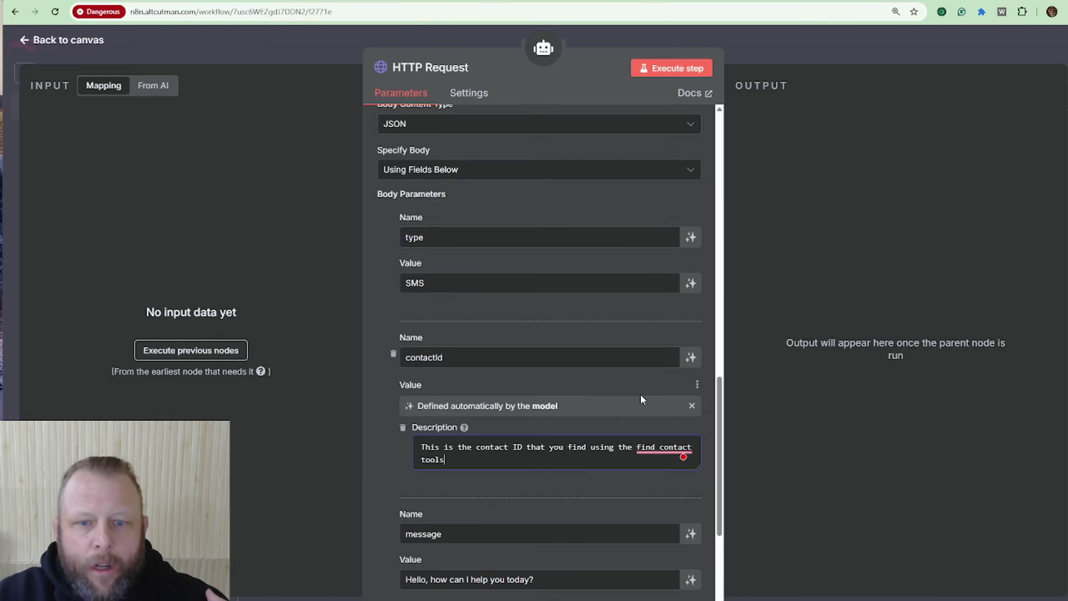
pyautogui.click(515, 448)
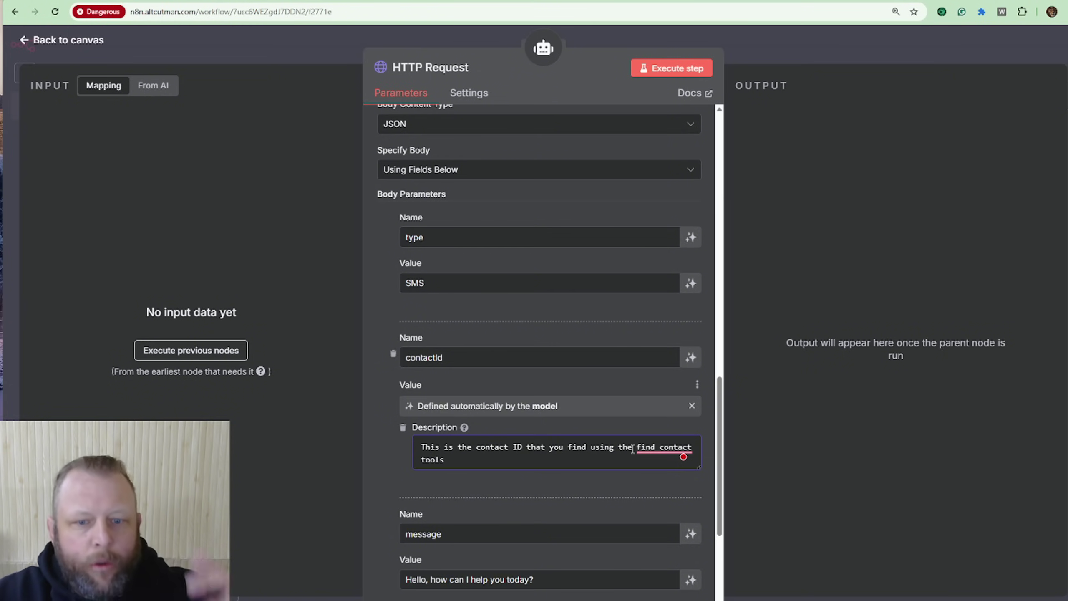
pyautogui.scroll(-3, 637, 445)
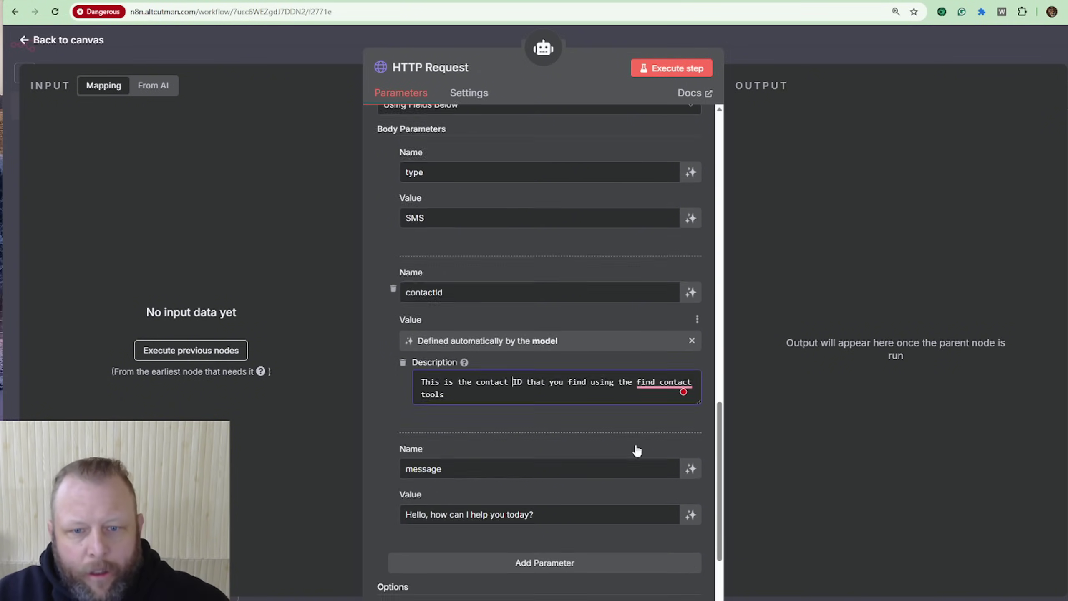
# Step: Make message model-defined, described as 'This is the sms message that the user wants to send'
pyautogui.click(690, 468)
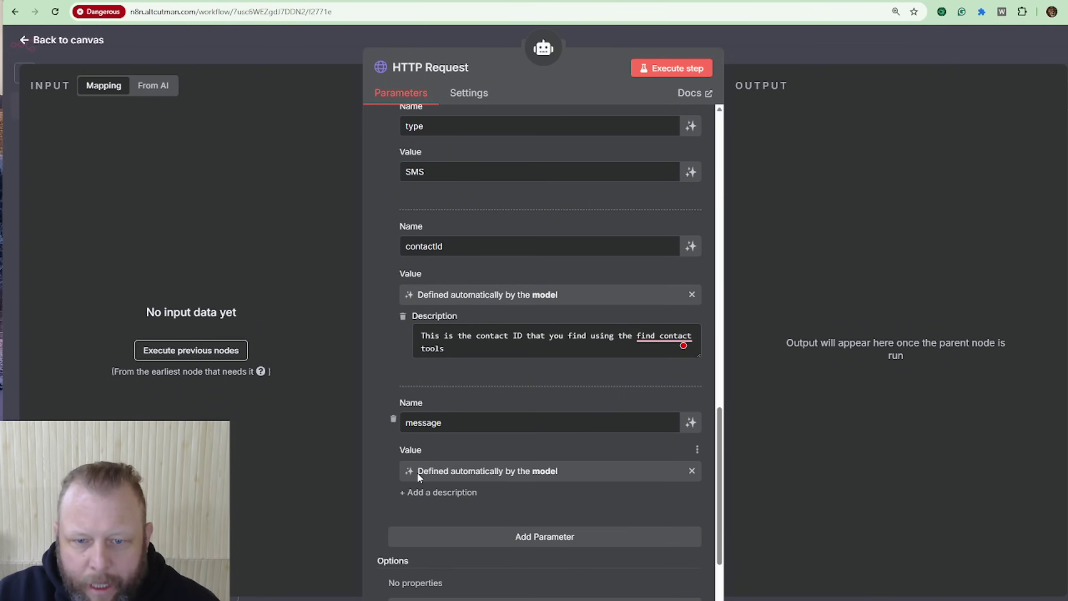
pyautogui.click(442, 494)
pyautogui.click(450, 512)
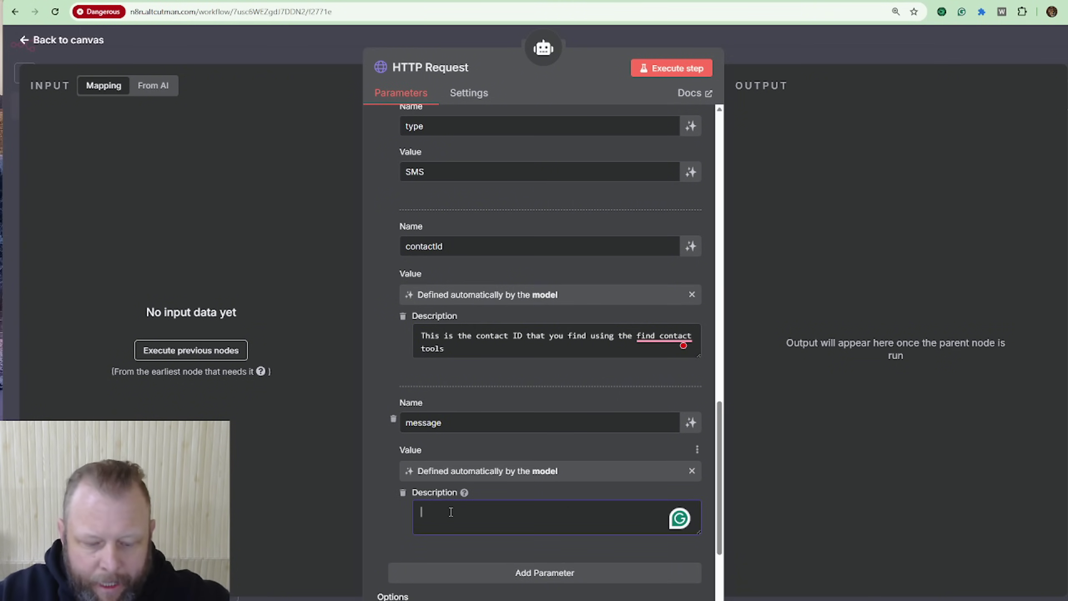
pyautogui.write('This is th')
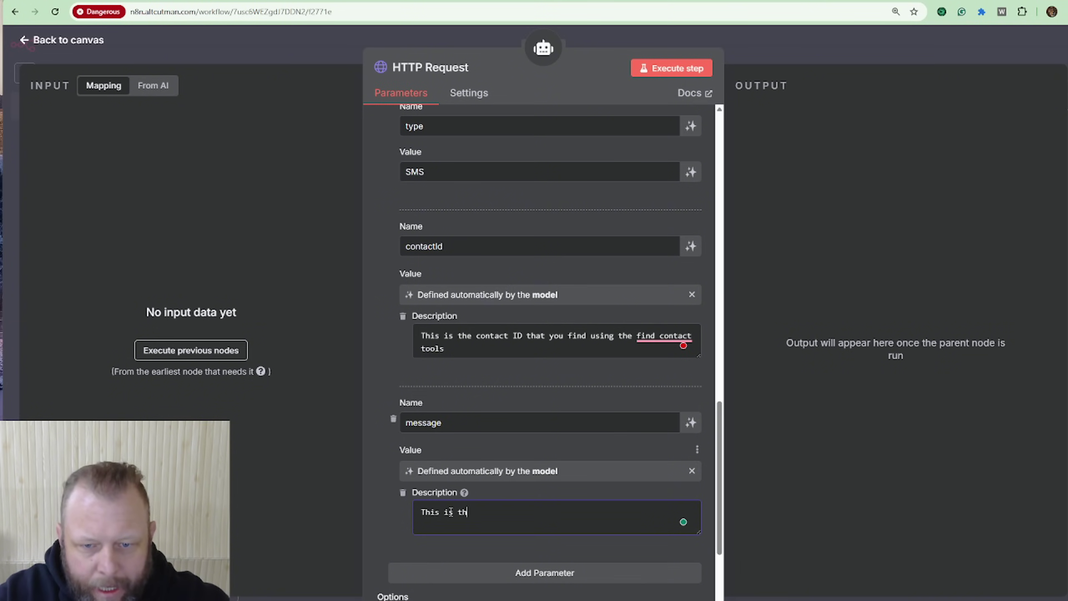
pyautogui.write('e sms message ')
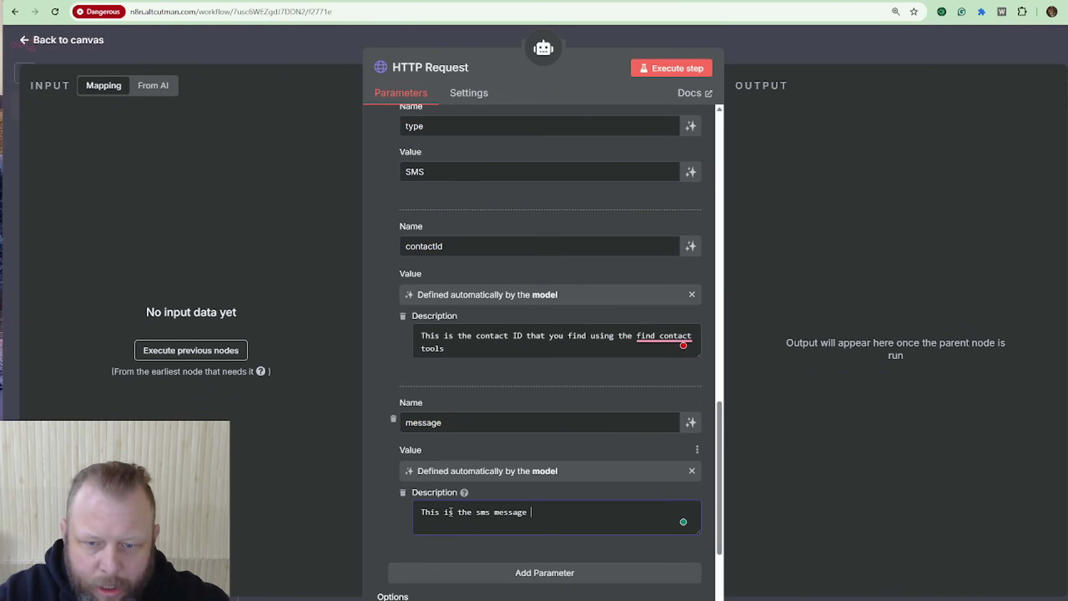
pyautogui.write('tool that')
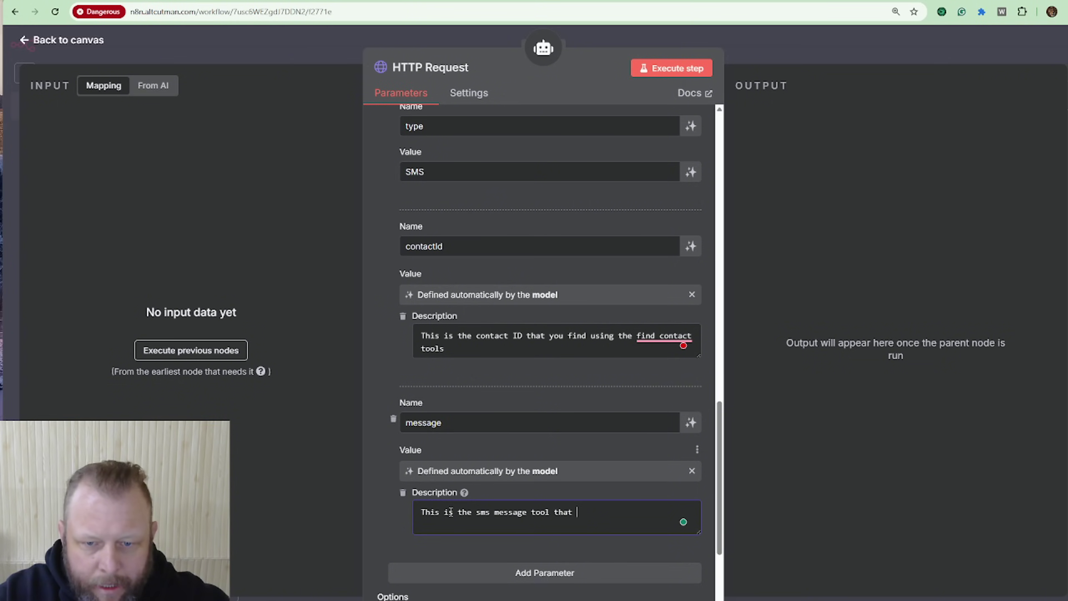
pyautogui.press('BackSpace')
pyautogui.press('BackSpace')
pyautogui.press('BackSpace')
pyautogui.press('BackSpace')
pyautogui.press('BackSpace')
pyautogui.press('BackSpace')
pyautogui.press('BackSpace')
pyautogui.press('BackSpace')
pyautogui.press('BackSpace')
pyautogui.press('BackSpace')
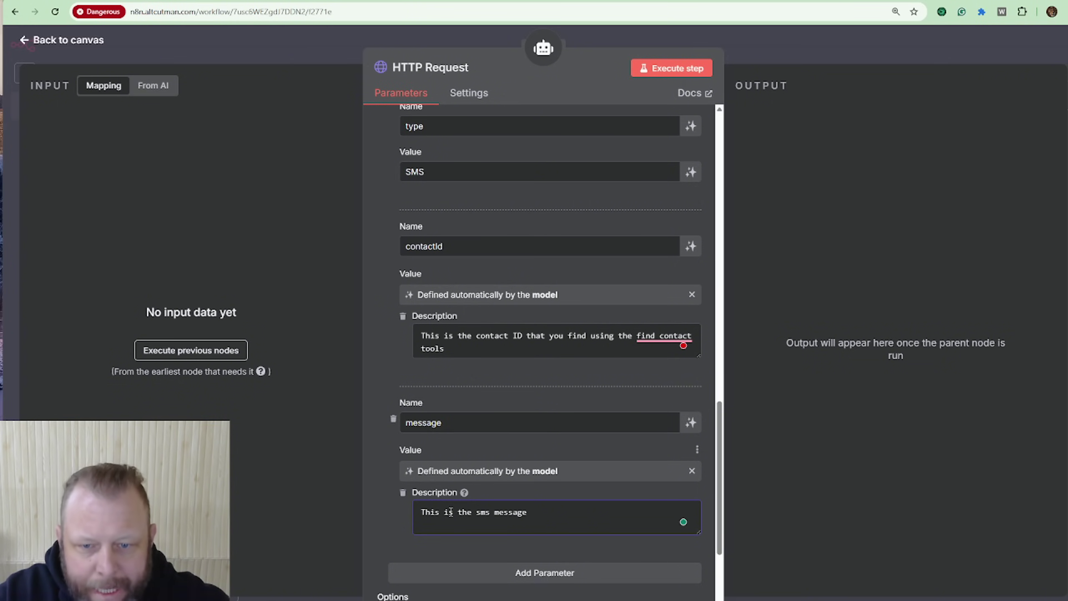
pyautogui.write('that t')
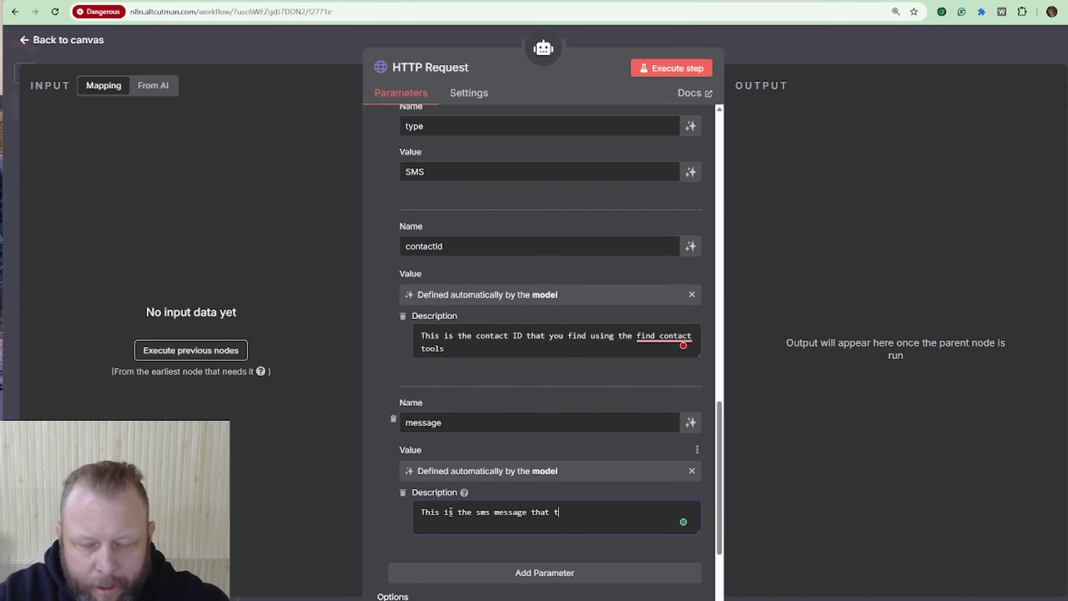
pyautogui.write('he user wants ')
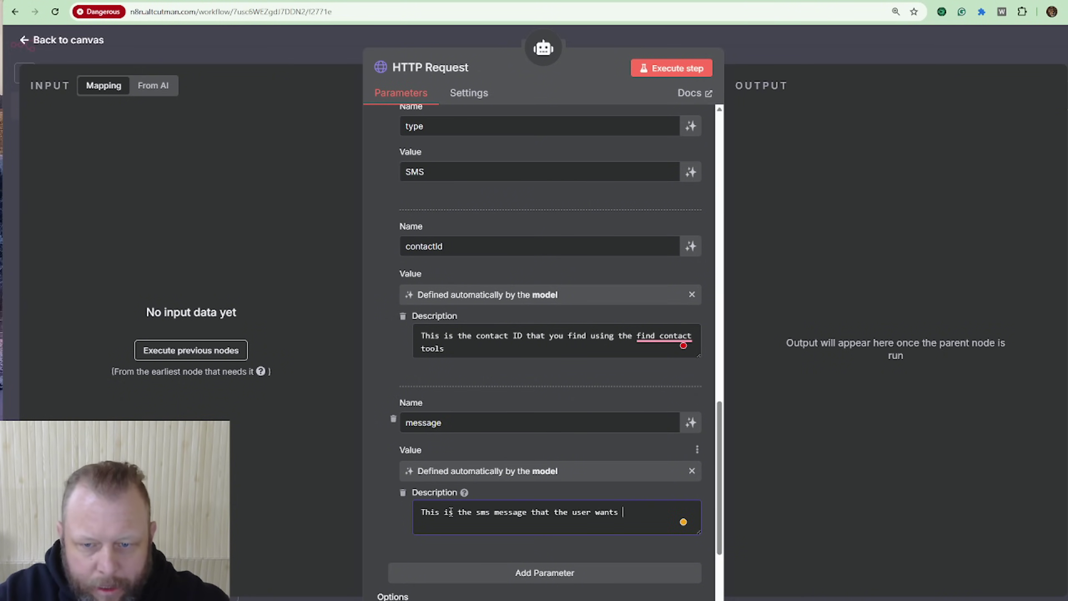
pyautogui.write('to send')
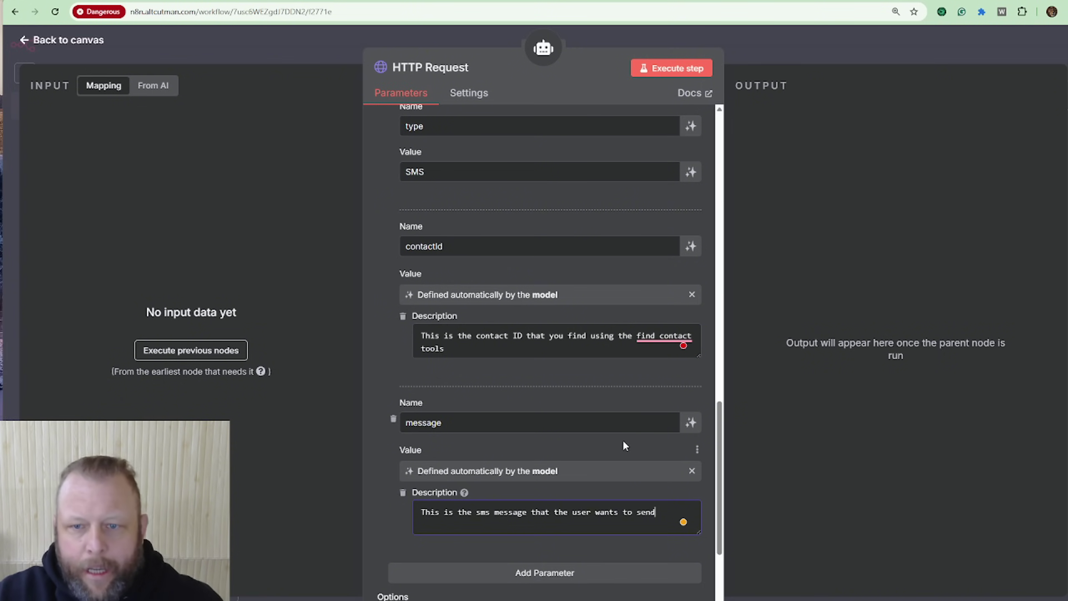
pyautogui.scroll(-4, 584, 440)
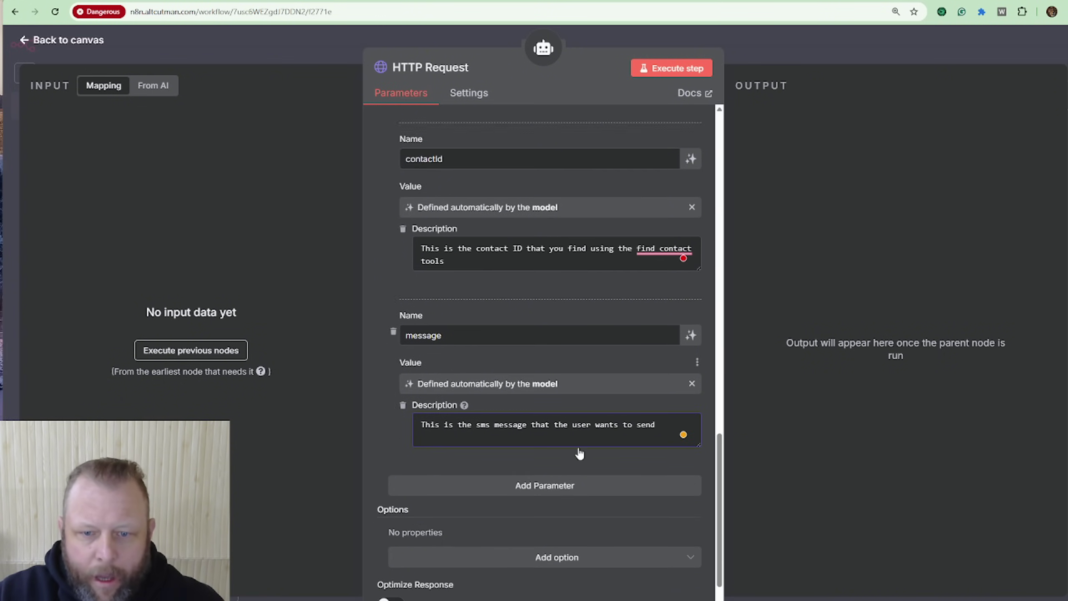
pyautogui.scroll(15, 580, 363)
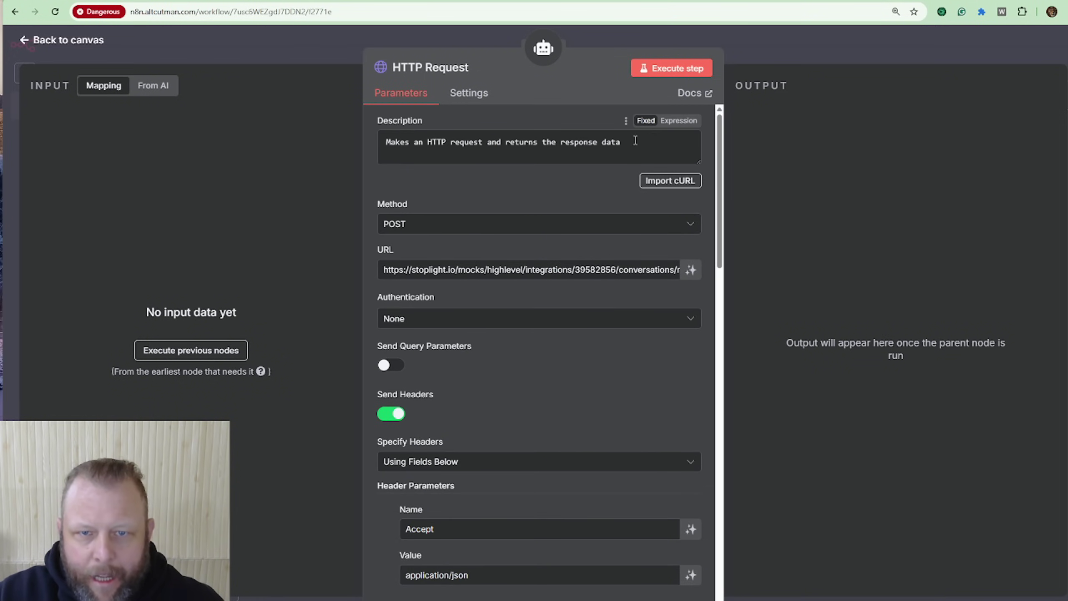
# Step: Replace the tool description with SMS-sending instructions using find contact, and rename the node 'Send SMS Tool'
pyautogui.moveTo(620, 142); pyautogui.dragTo(372, 139)
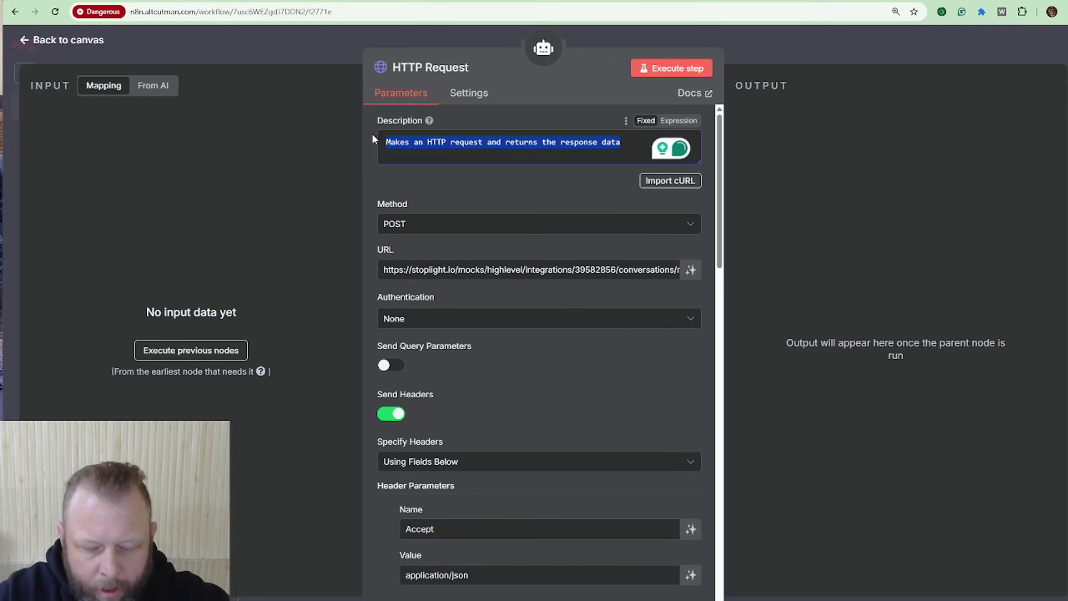
pyautogui.write('Use this too')
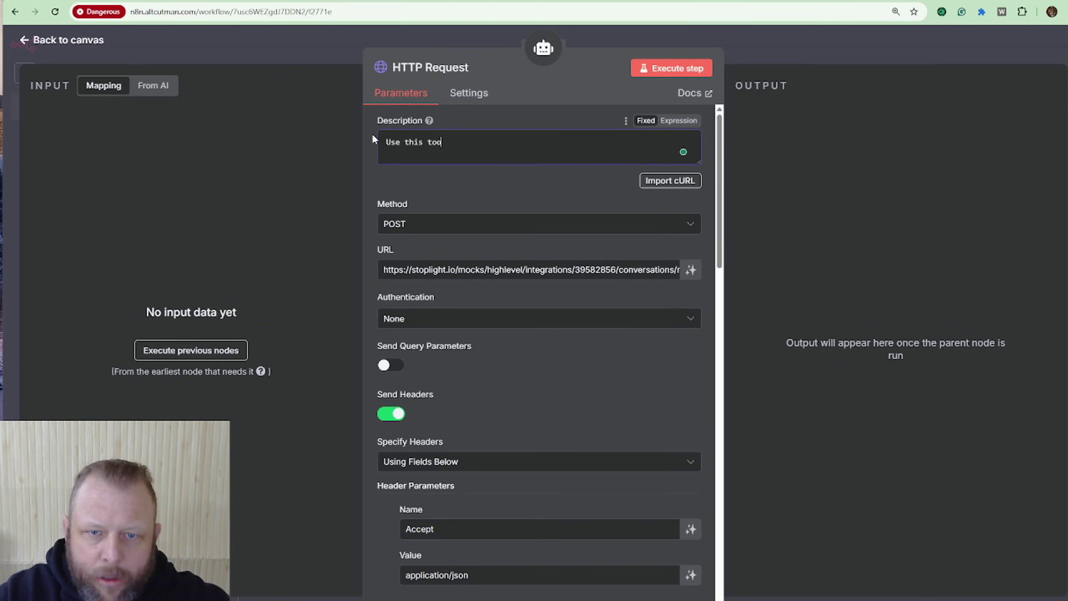
pyautogui.write('l to send a ')
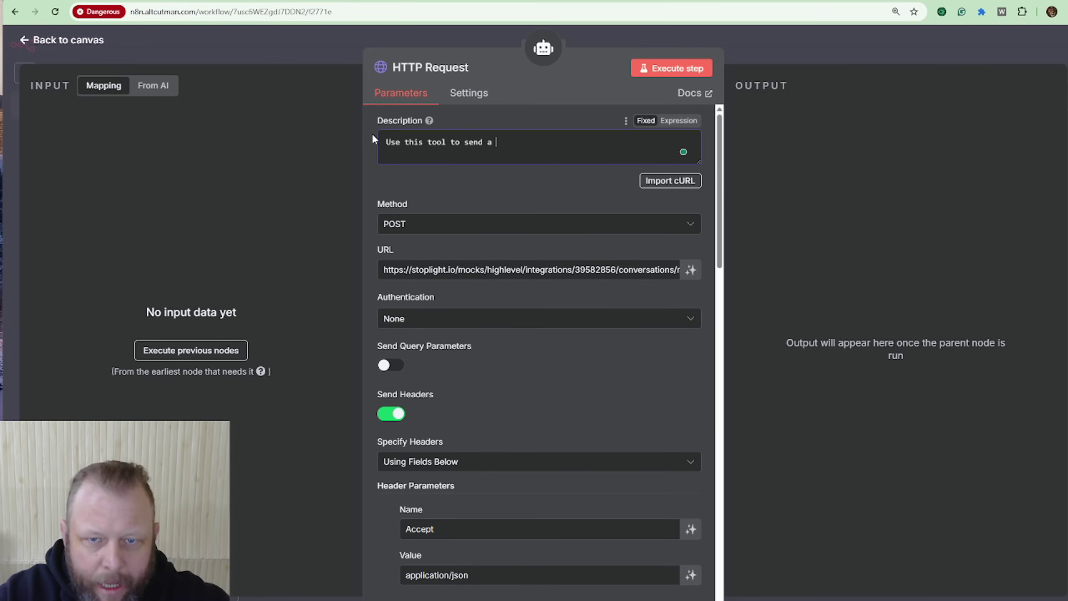
pyautogui.write('sms text mess')
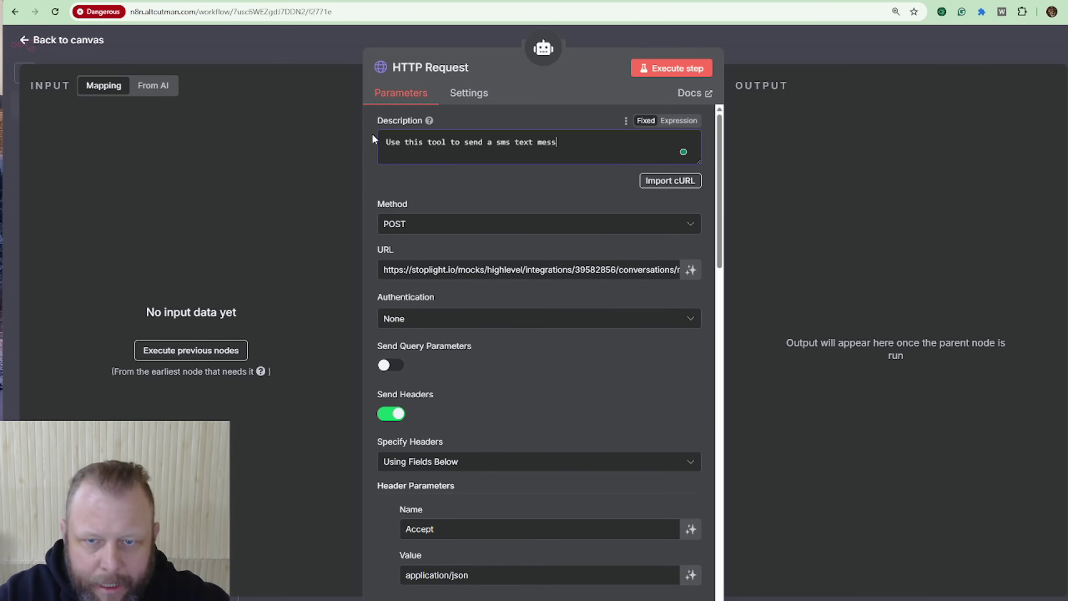
pyautogui.write('age. Make su')
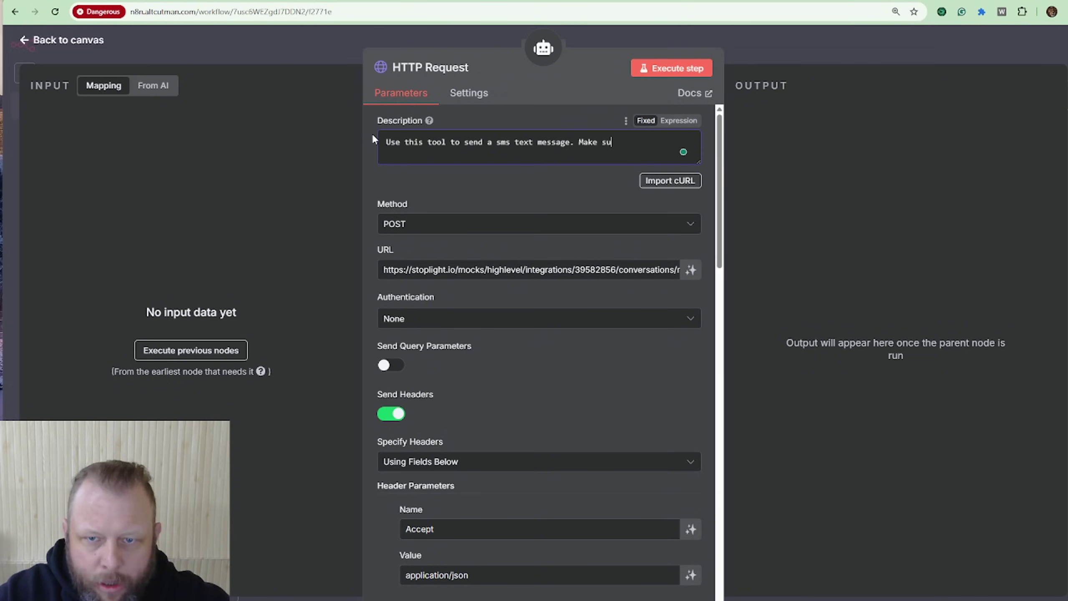
pyautogui.write('tre  you')
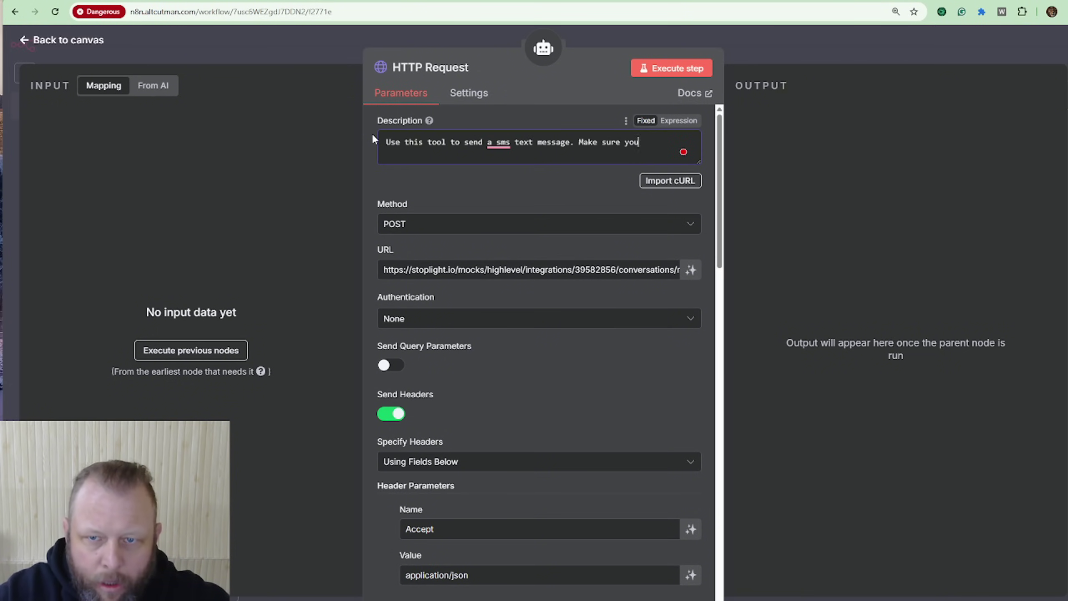
pyautogui.write(' use the fi')
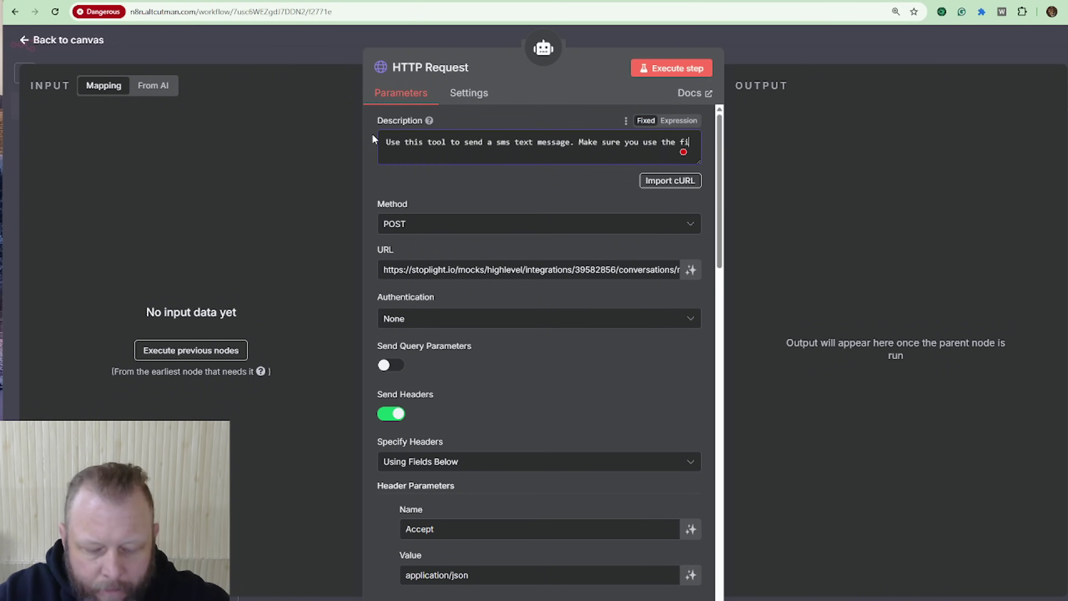
pyautogui.write('nd contact too')
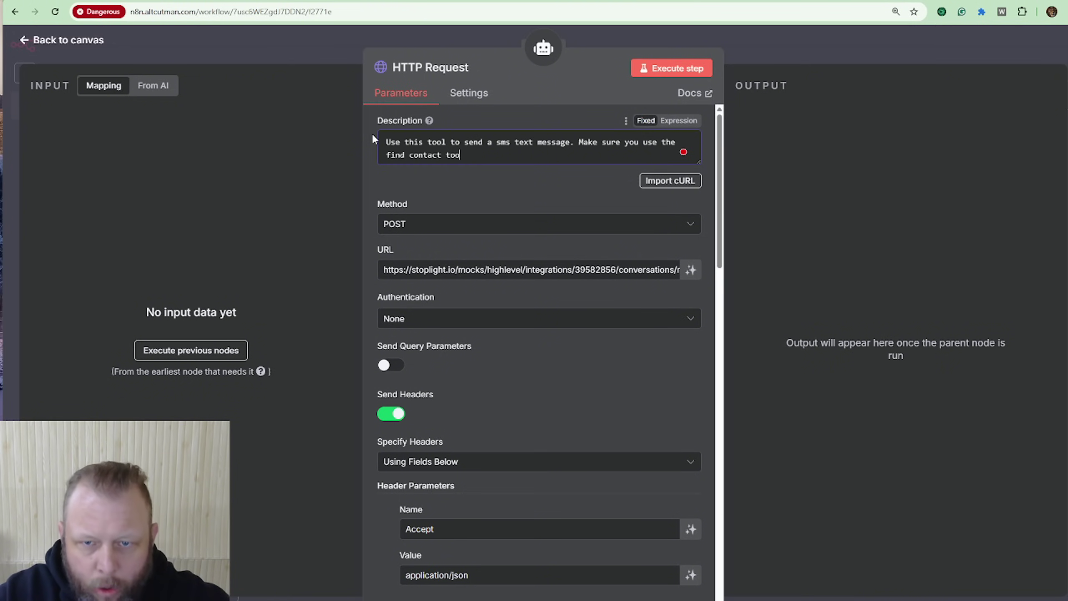
pyautogui.write('l to find')
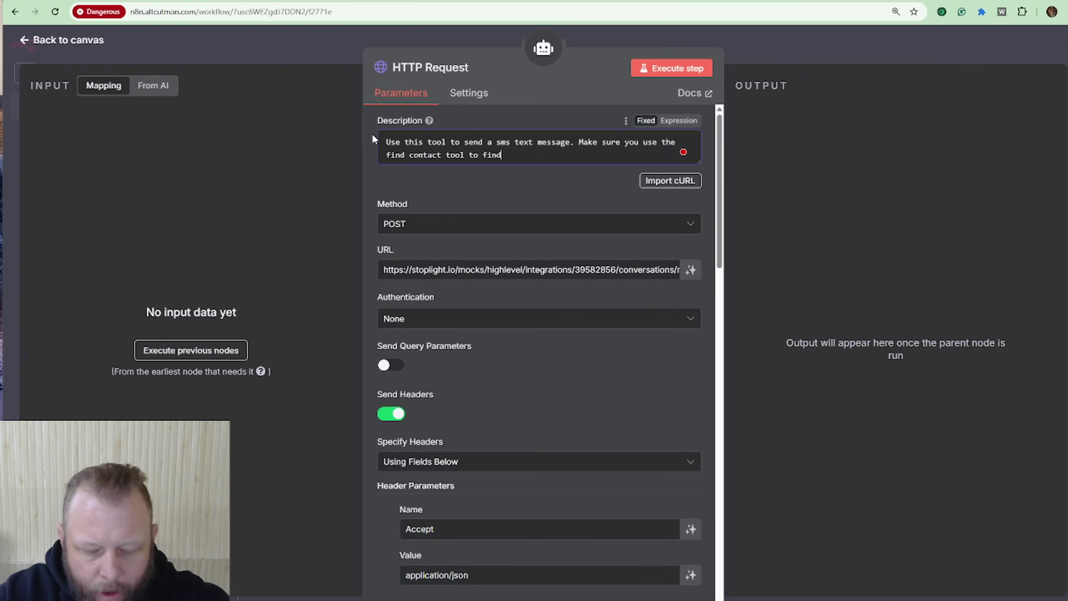
pyautogui.write(' the contact id')
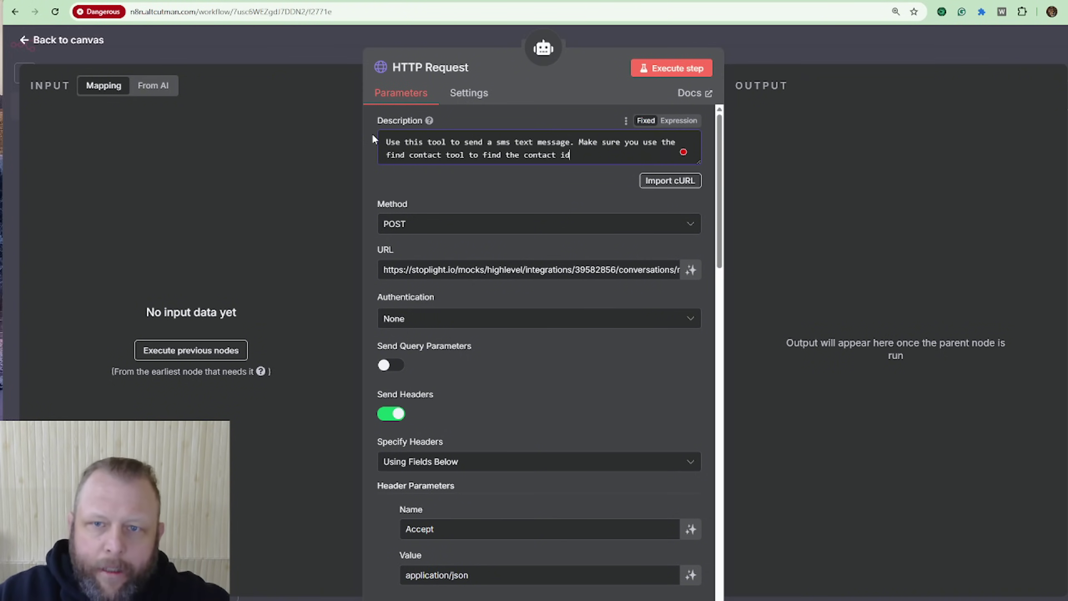
pyautogui.click(452, 68)
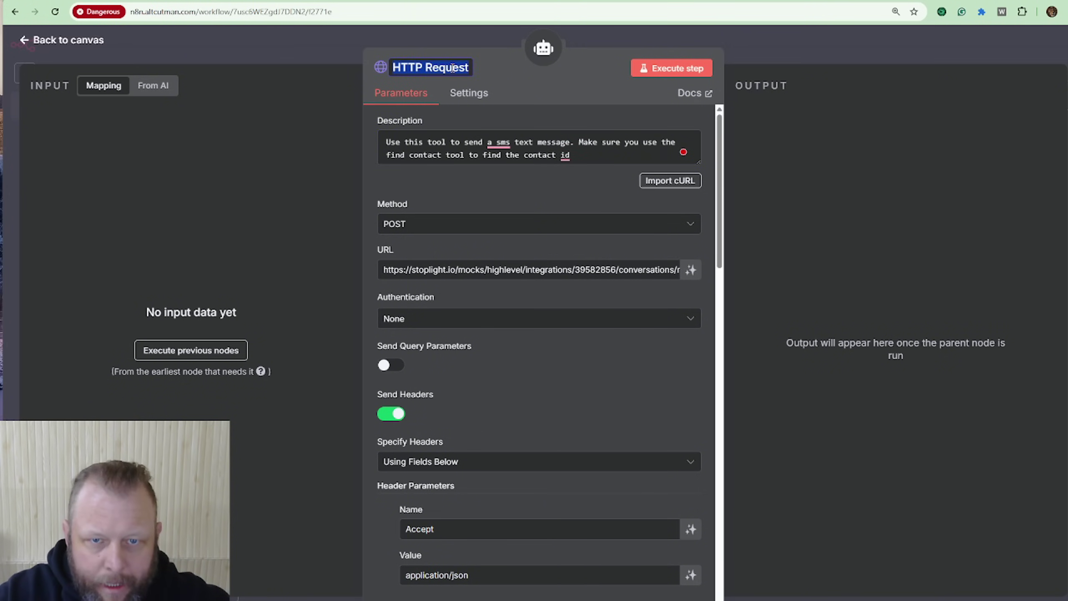
pyautogui.write('Send SMS')
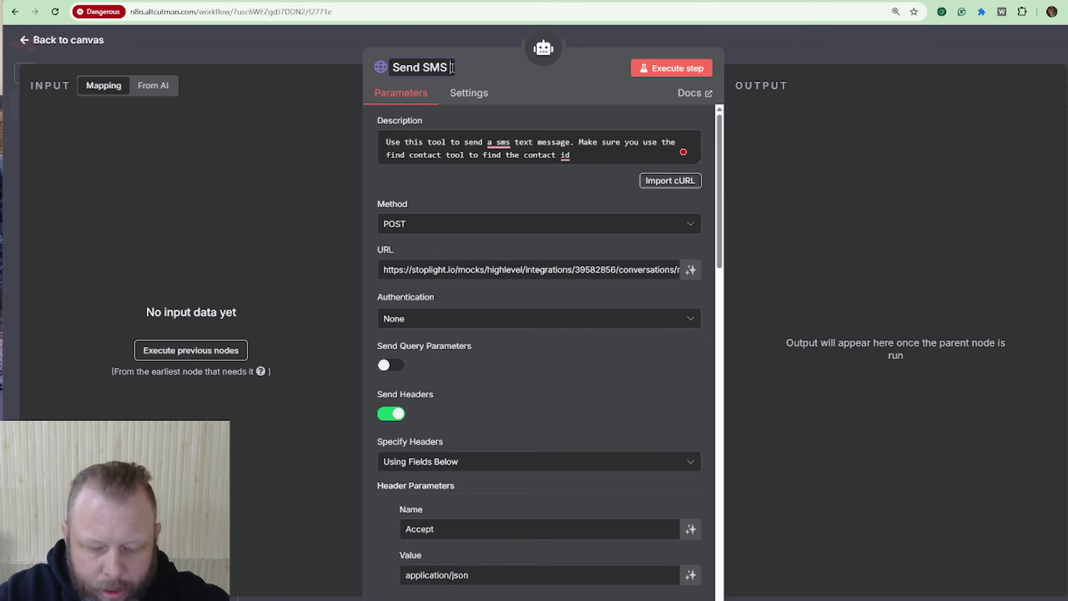
pyautogui.write(' Tool')
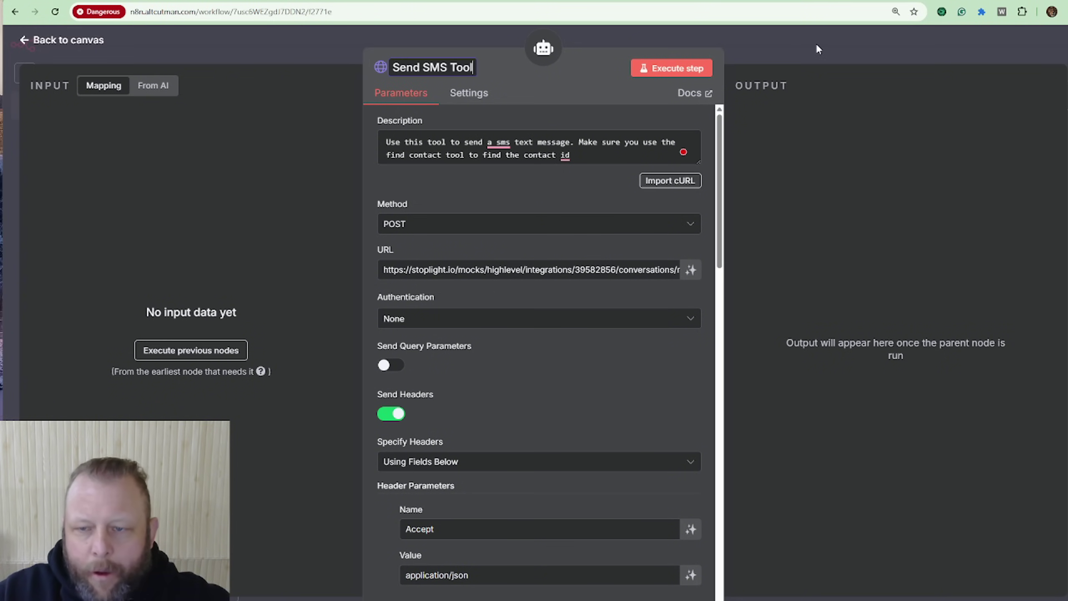
# Step: Move Send SMS Tool into the Go Highlevel Tools group, extending the group downward to fit it
pyautogui.click(816, 43)
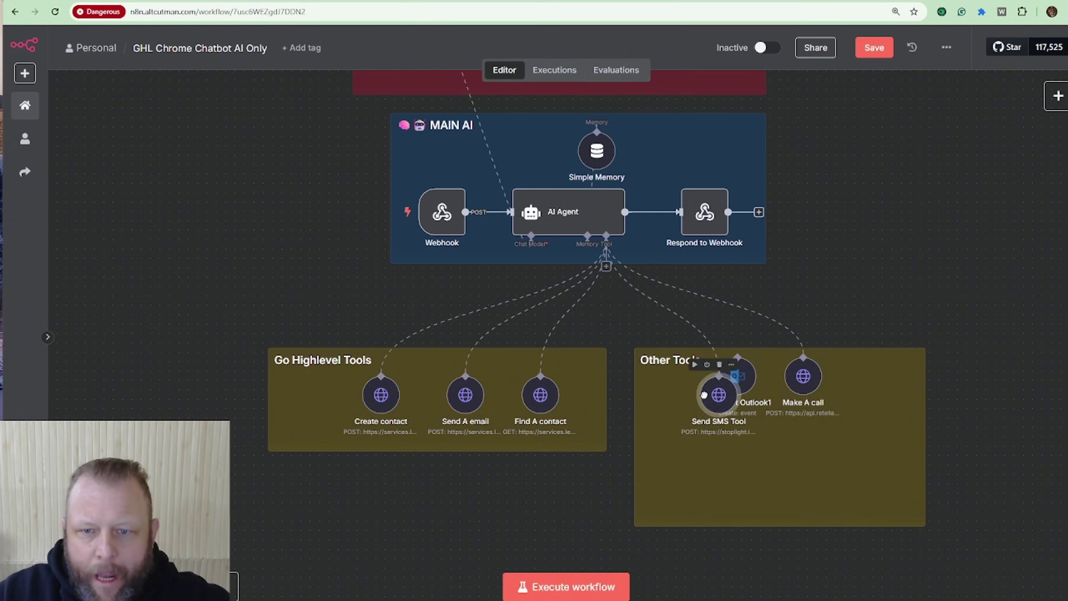
pyautogui.moveTo(704, 395); pyautogui.dragTo(579, 493)
pyautogui.moveTo(383, 404)
pyautogui.mouseDown()
pyautogui.moveTo(336, 410)
pyautogui.moveTo(402, 399)
pyautogui.mouseUp()
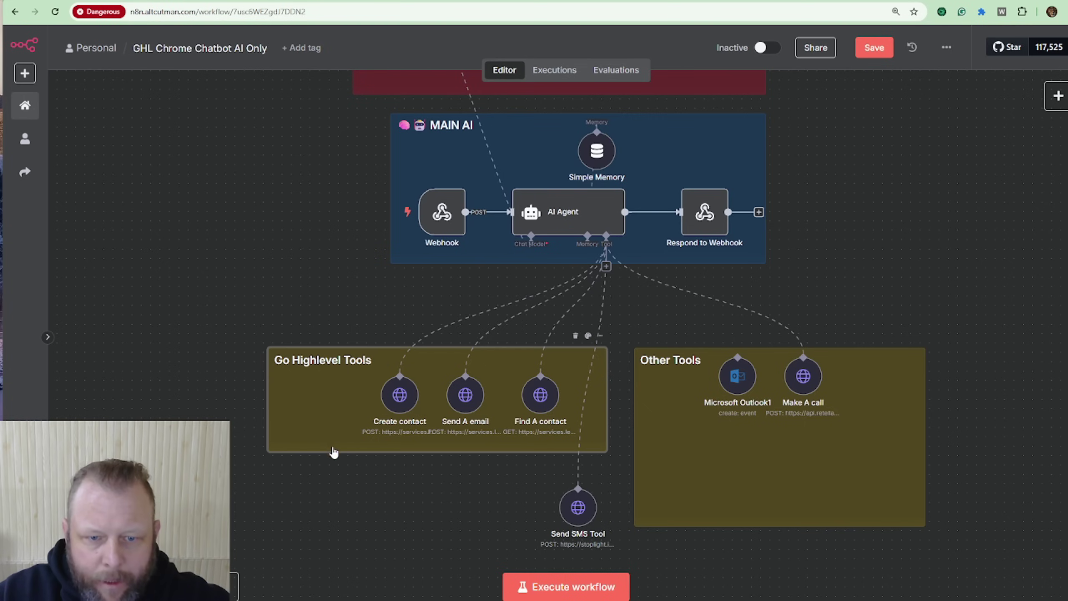
pyautogui.moveTo(318, 455); pyautogui.dragTo(342, 534)
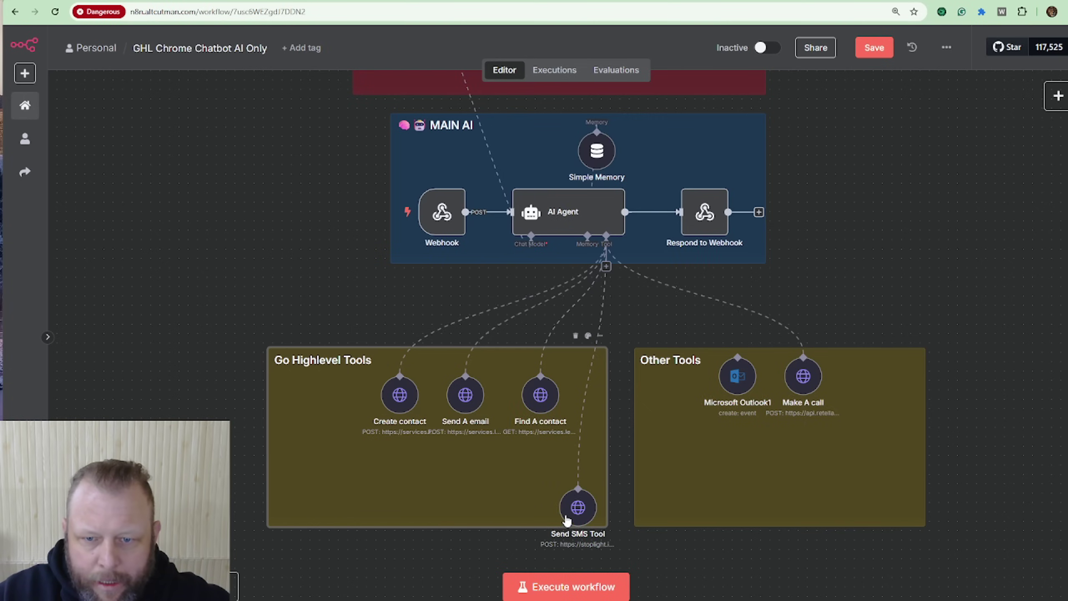
pyautogui.moveTo(572, 508); pyautogui.dragTo(494, 483)
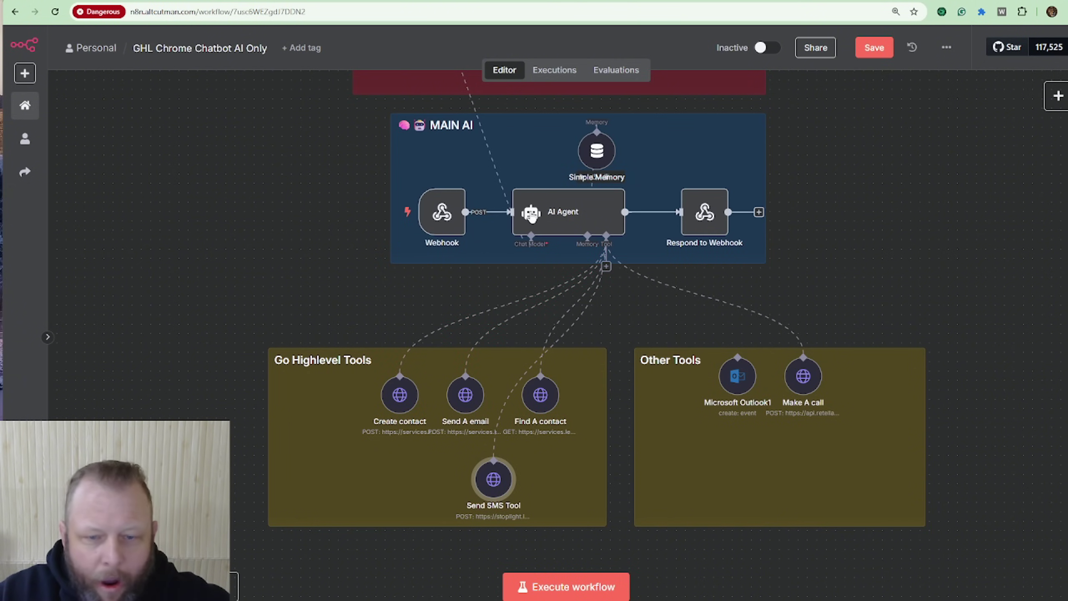
# Step: Add a '## Send a SMS' heading below the Make a call section of the AI Agent's system message
pyautogui.doubleClick(565, 215)
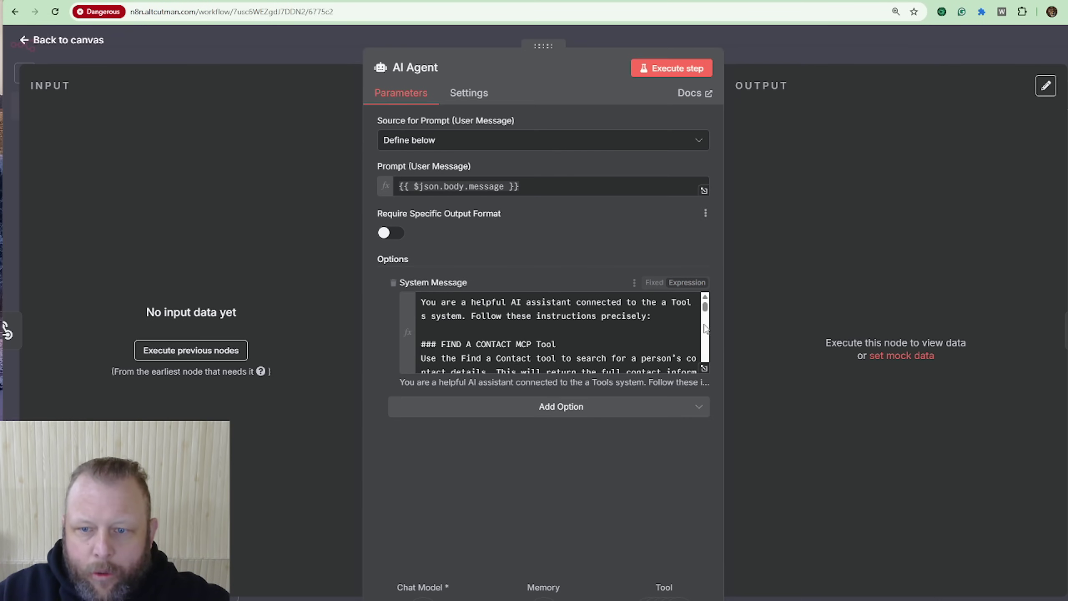
pyautogui.click(704, 368)
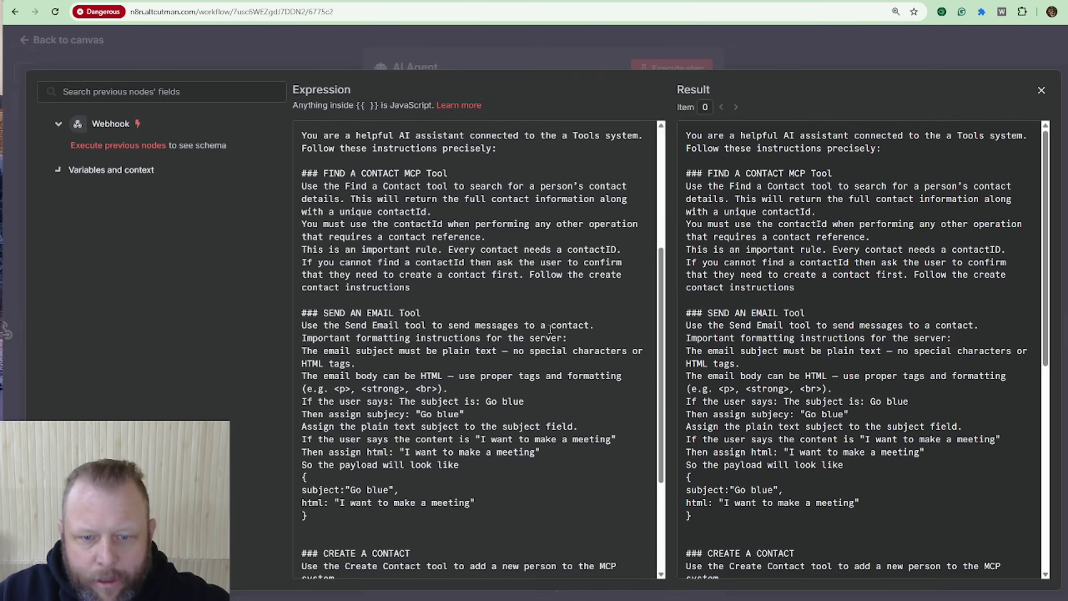
pyautogui.scroll(-10, 550, 329)
pyautogui.press('Return')
pyautogui.press('Return')
pyautogui.press('Return')
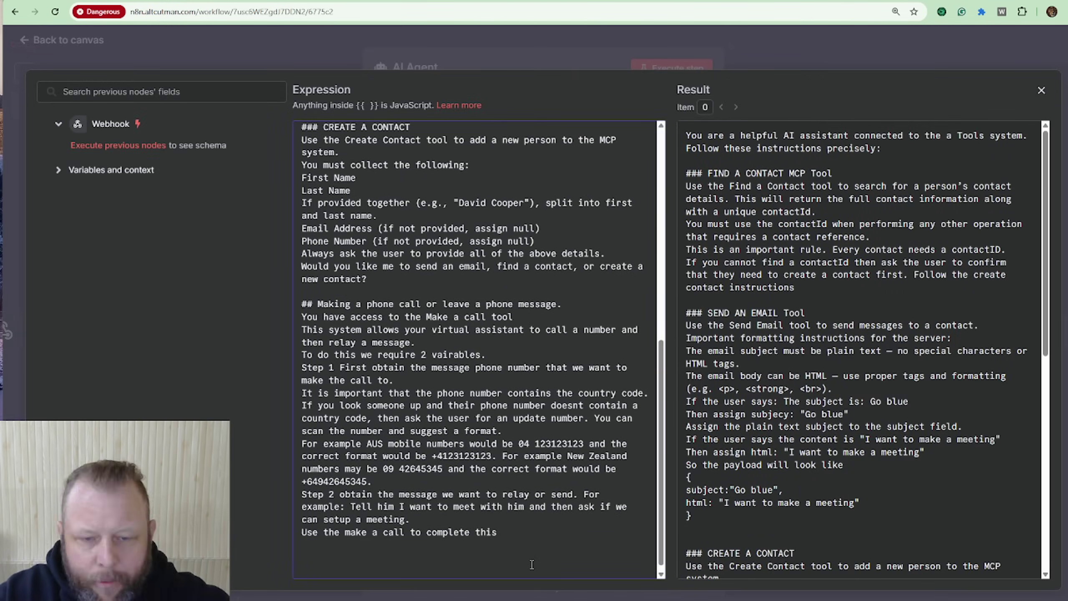
pyautogui.press('BackSpace')
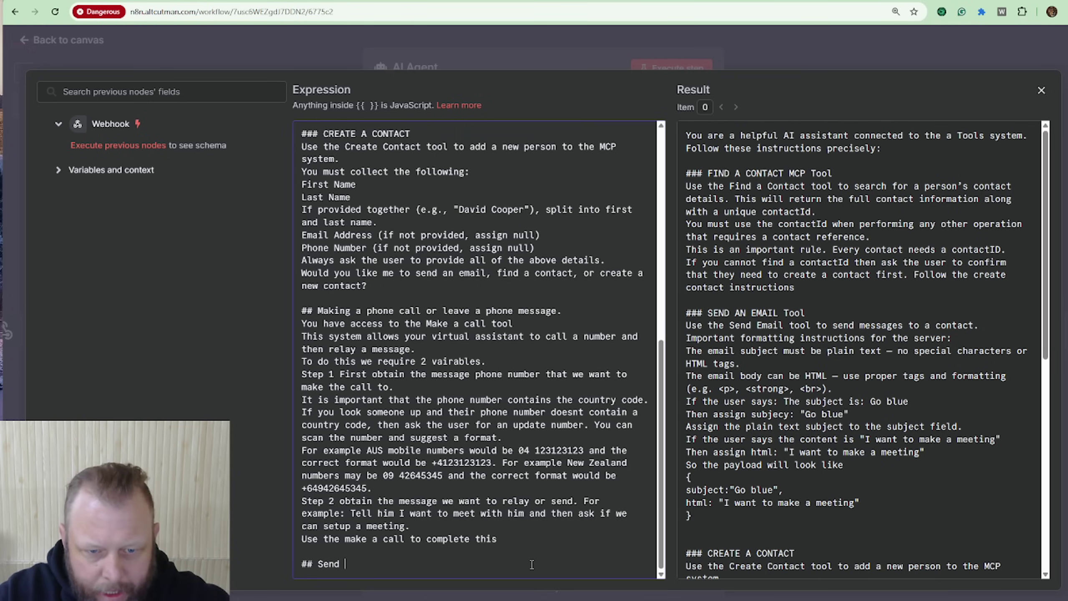
pyautogui.write('## Send a SMS')
pyautogui.press('Return')
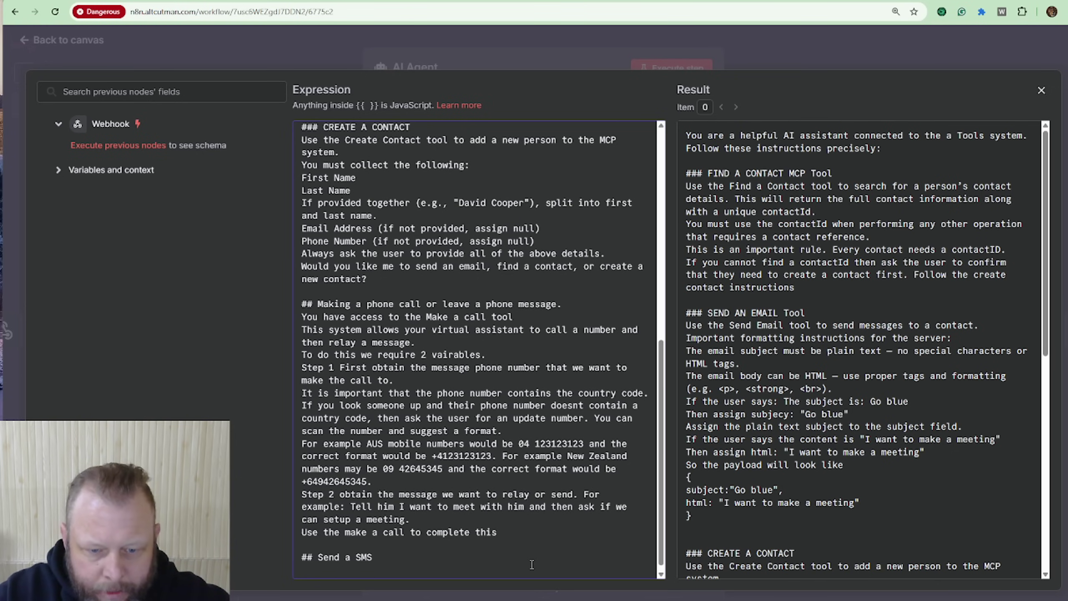
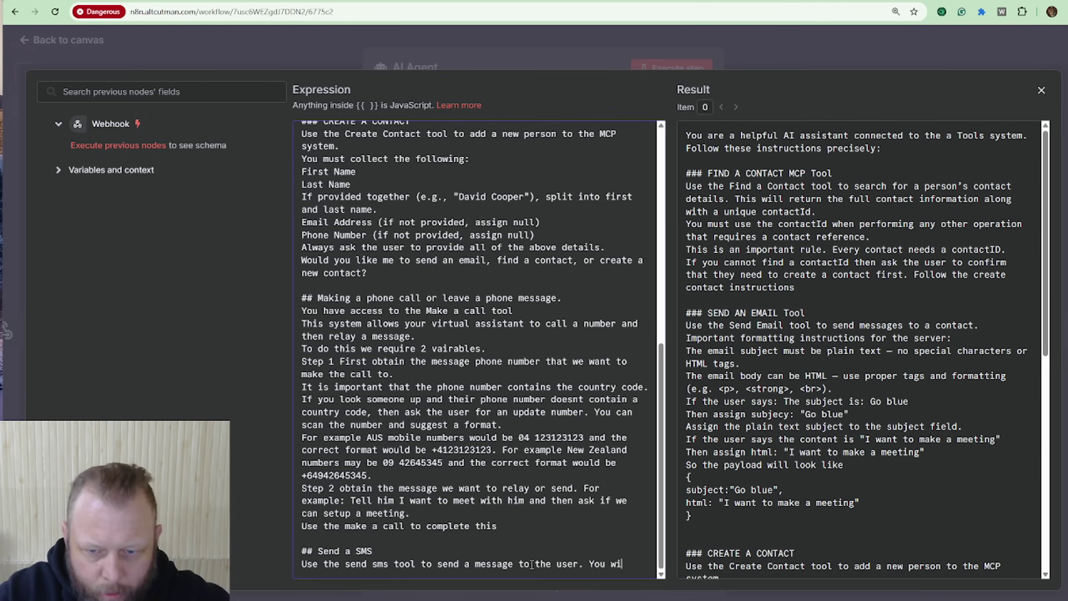
# Step: Complete the Send a SMS paragraph: get the contactId from find contact first, then ask for the message
pyautogui.write('eed to contactid, use the find contact tool for this. Then y')
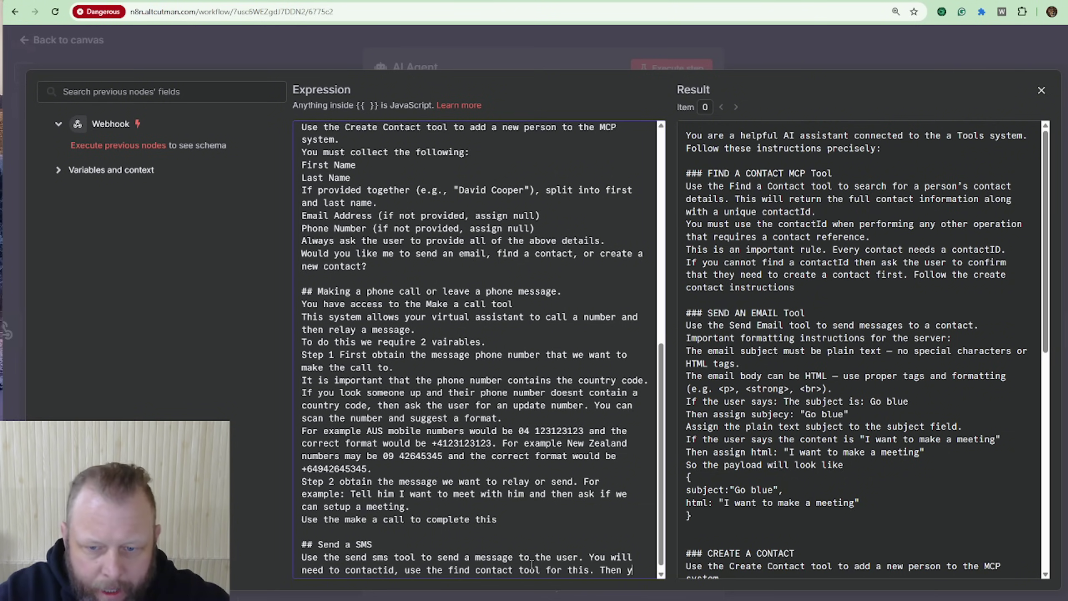
pyautogui.write('will need a message to send.')
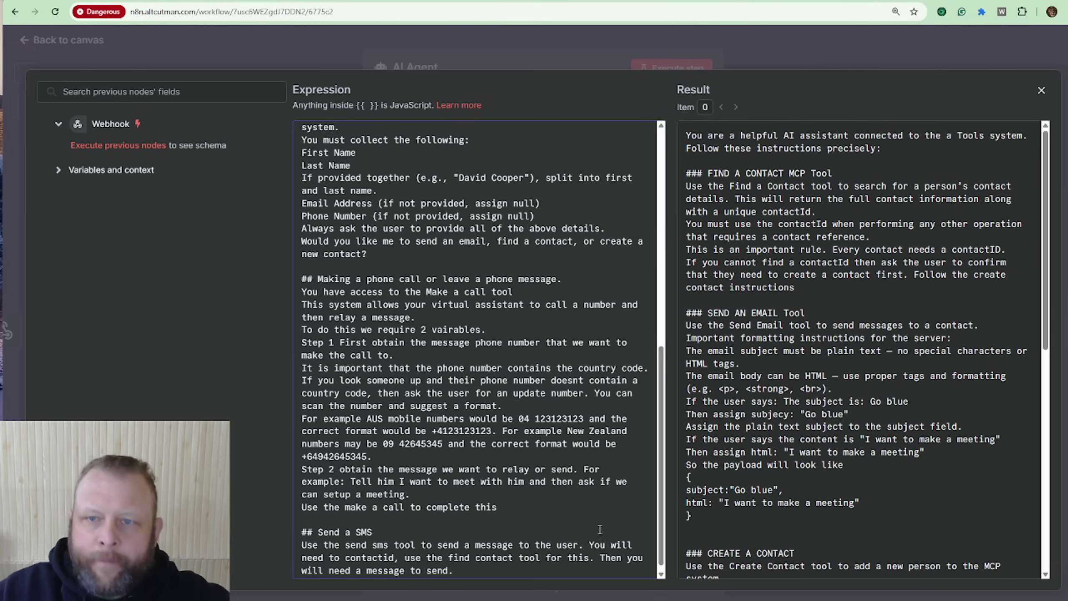
# Step: Close the system message editor and AI Agent panel, and save the workflow
pyautogui.click(778, 49)
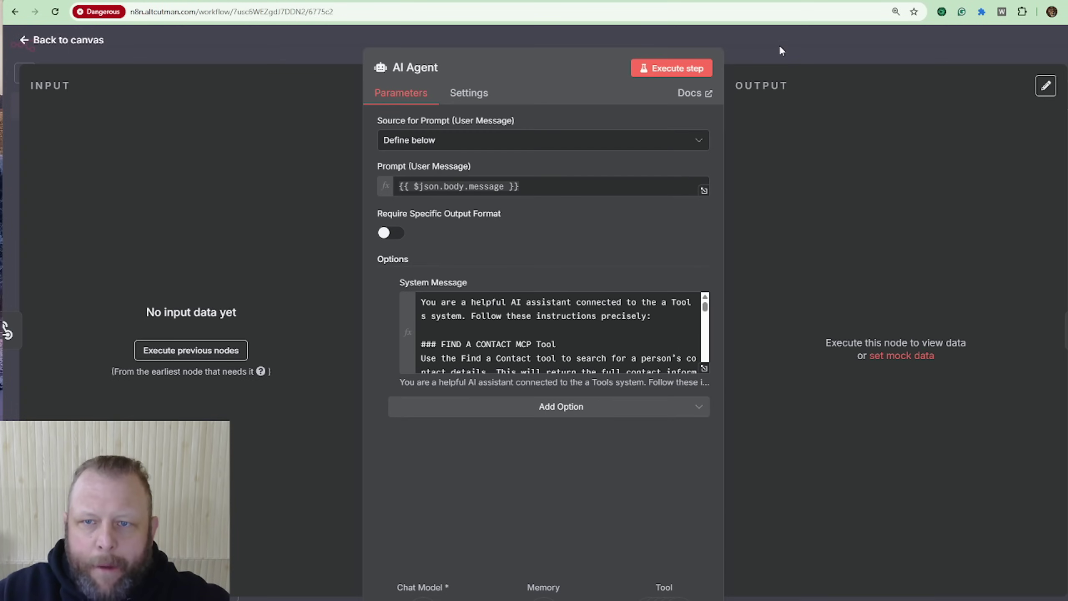
pyautogui.click(780, 47)
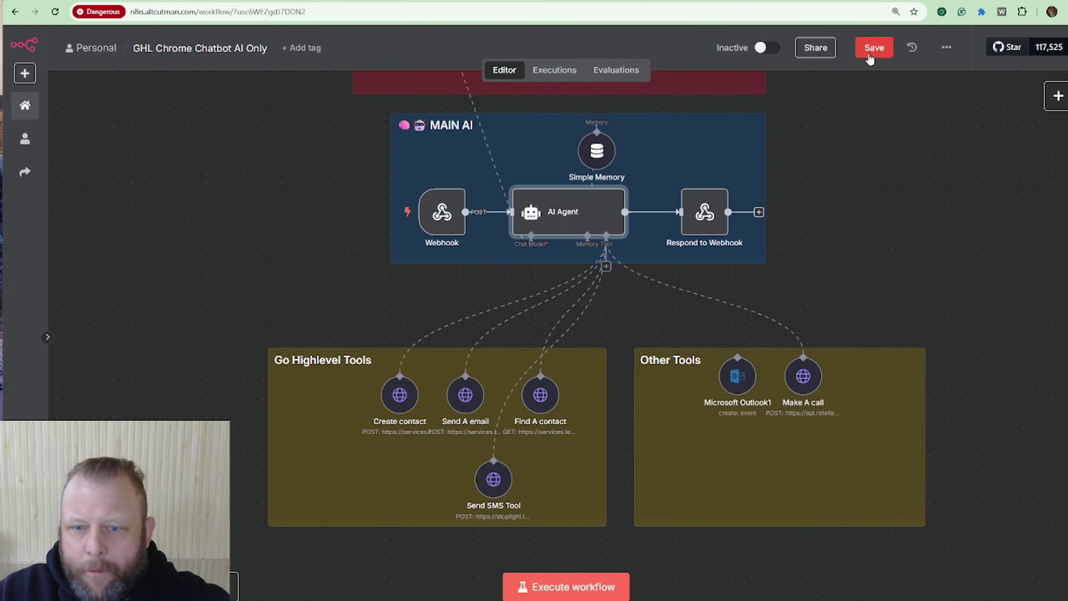
pyautogui.click(870, 59)
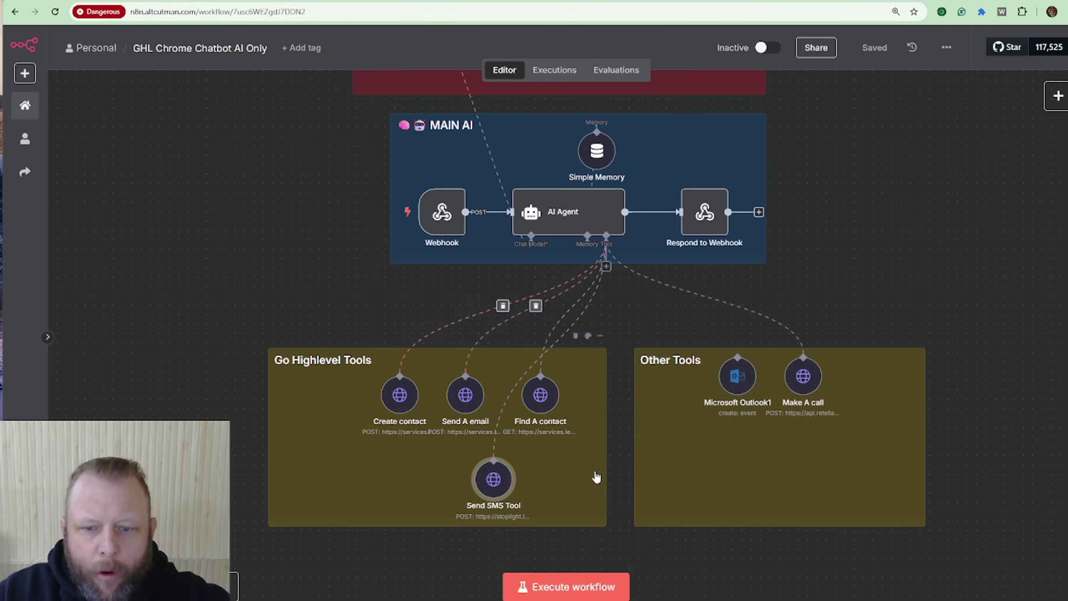
# Step: Copy the Webhook's test URL and execute the workflow so it waits for a trigger
pyautogui.doubleClick(446, 212)
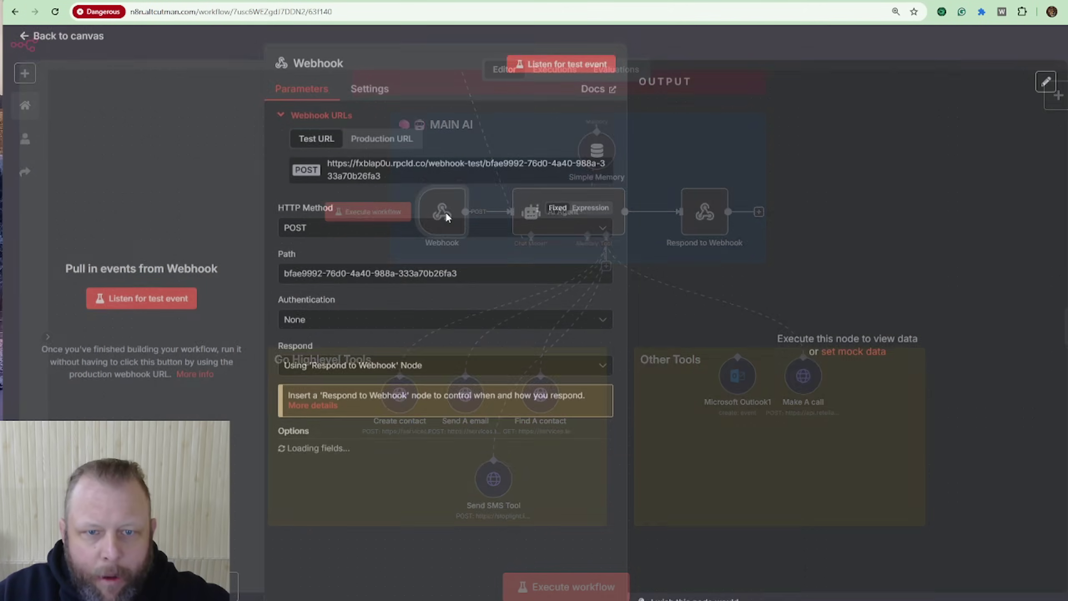
pyautogui.click(408, 177)
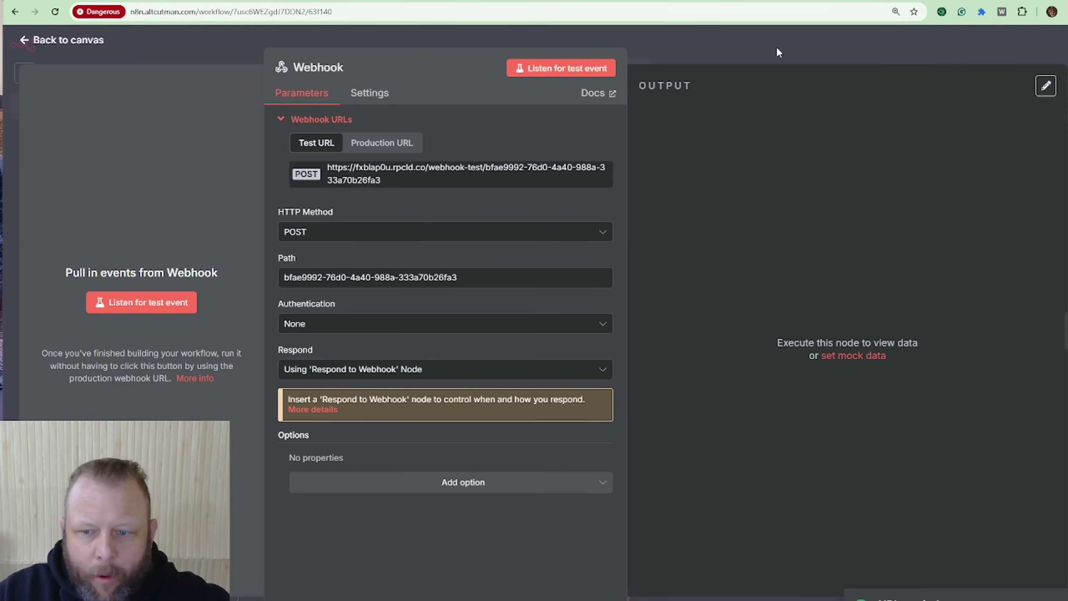
pyautogui.click(777, 49)
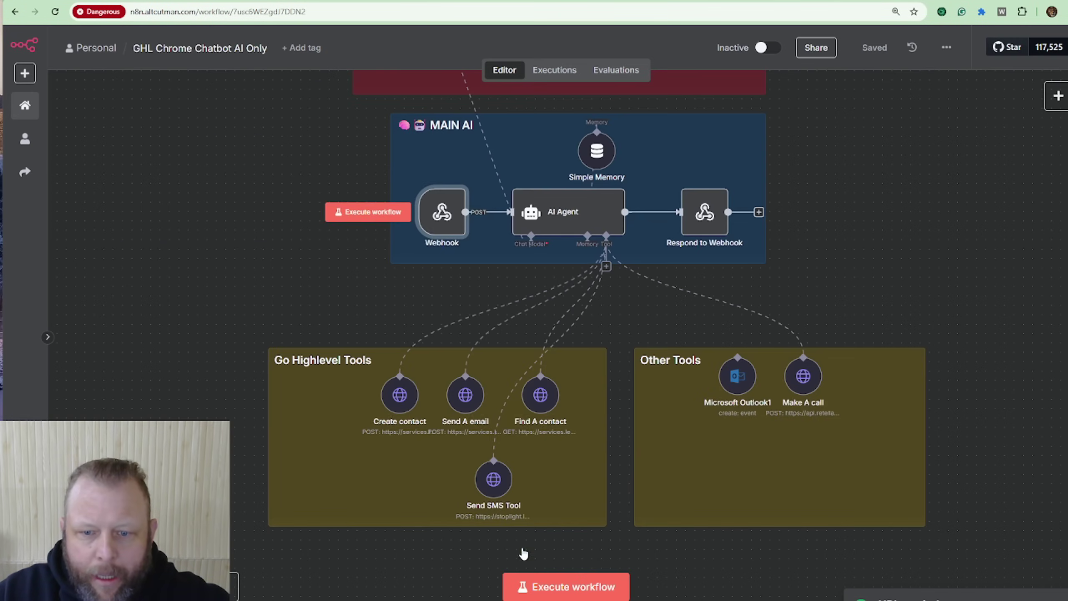
pyautogui.click(551, 583)
# Step: Switch to the website tab and reload it to clear the old chat
pyautogui.click(254, 1)
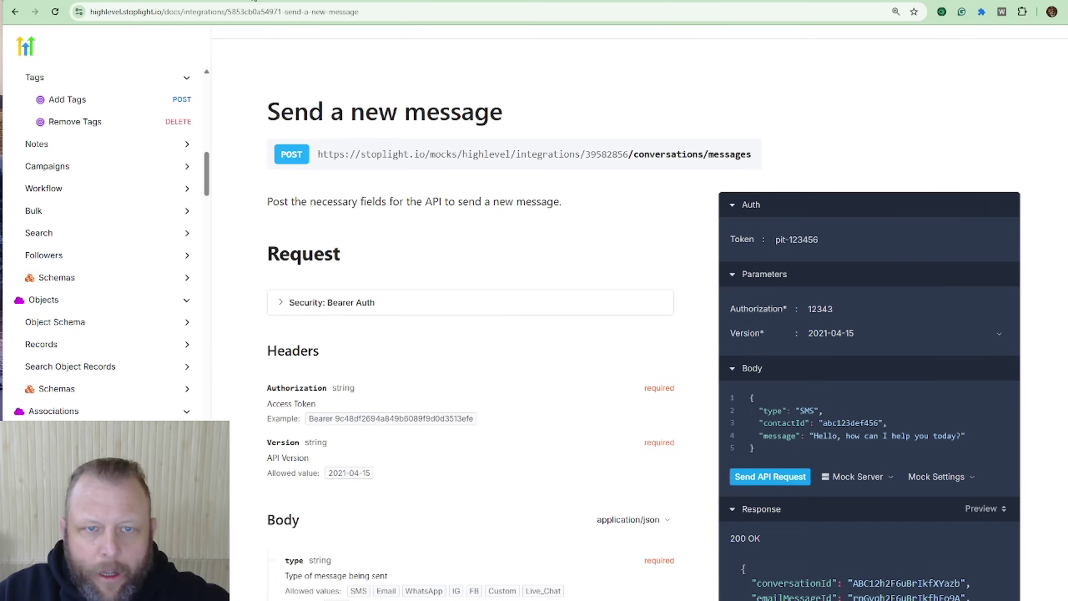
pyautogui.hotkey('ctrl', 'Tab')
pyautogui.hotkey('ctrl', 'Tab')
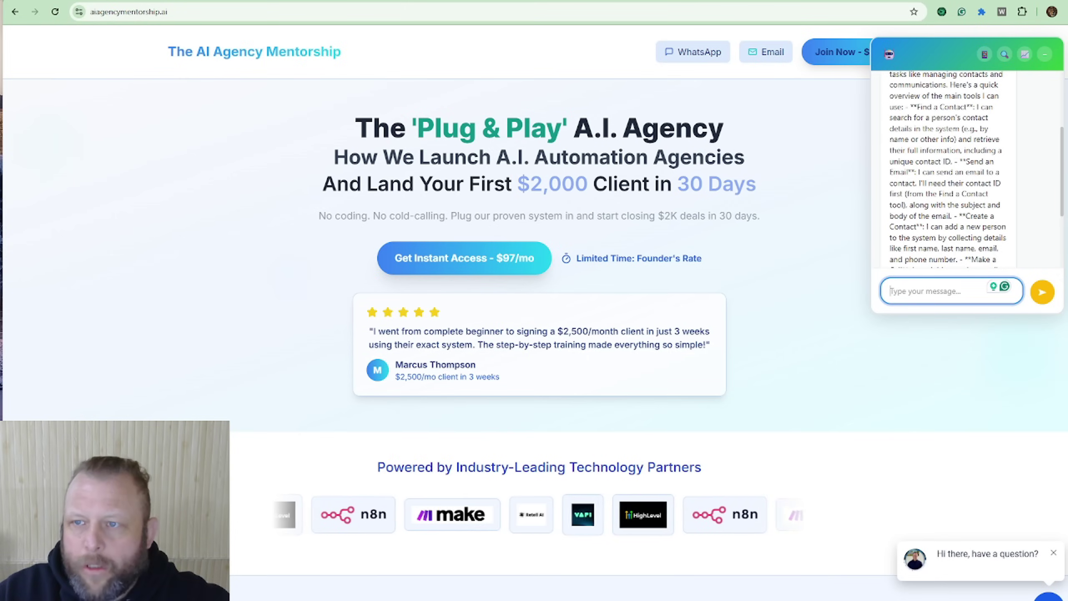
pyautogui.press('F5')
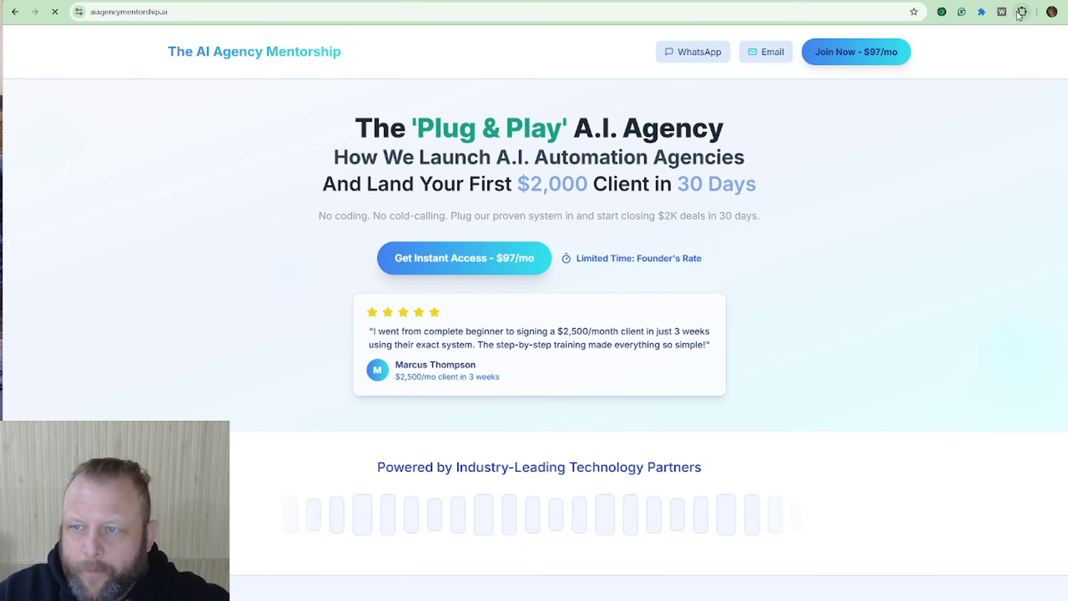
# Step: Check the Chat Bubble Extension's webhook URL and launch the chat bubble on the page
pyautogui.click(1019, 13)
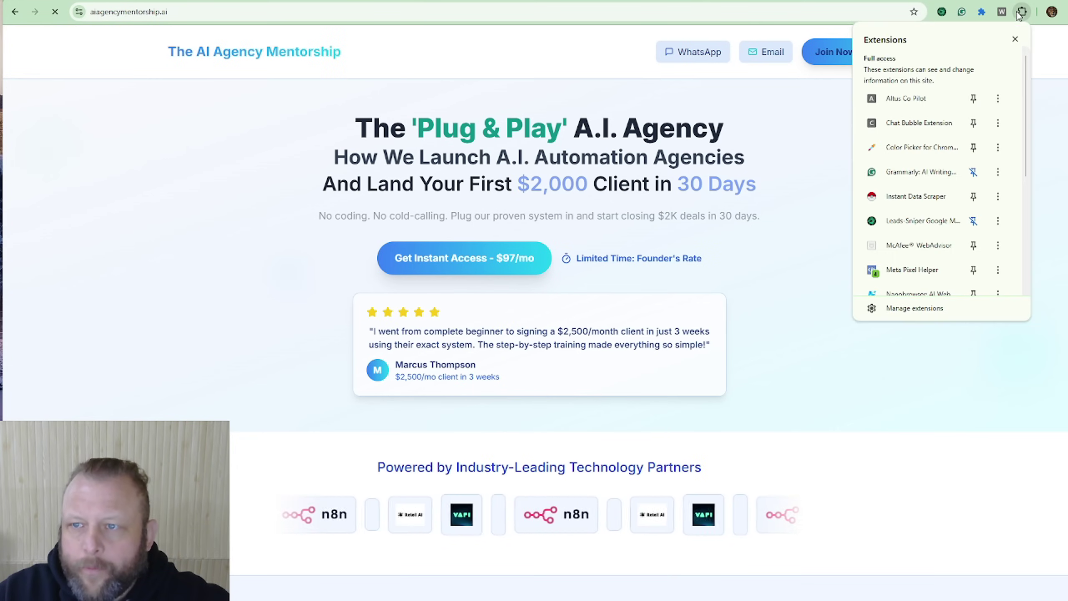
pyautogui.click(930, 123)
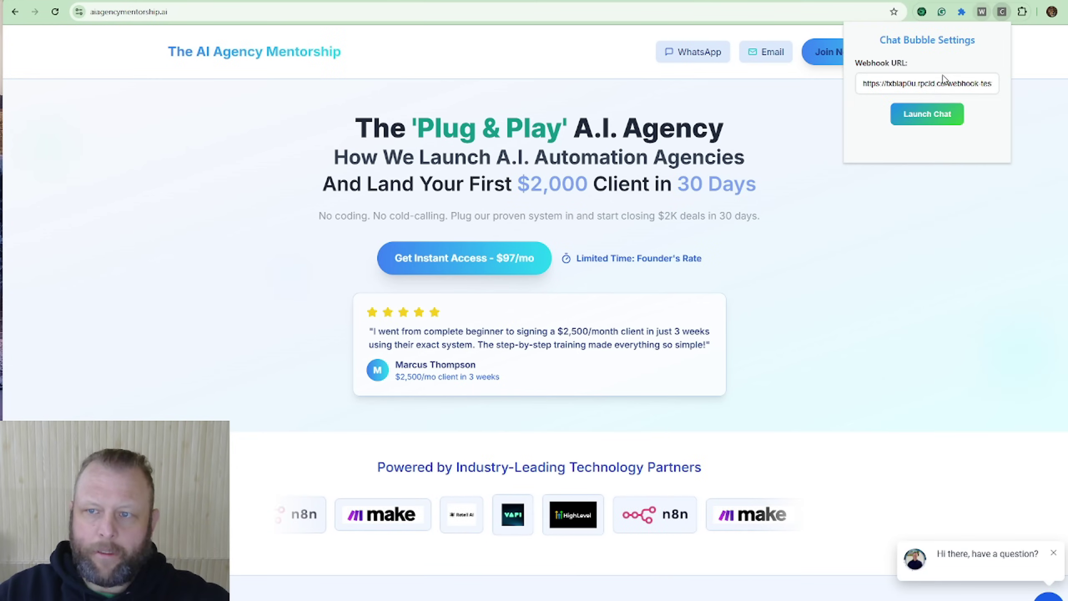
pyautogui.doubleClick(905, 84)
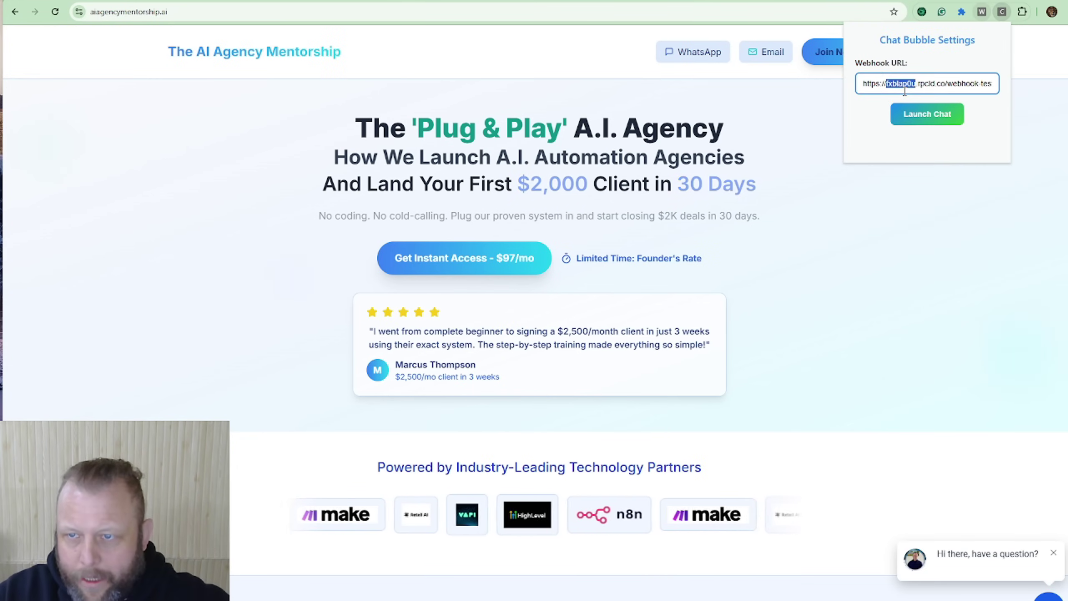
pyautogui.tripleClick(905, 89)
pyautogui.click(911, 112)
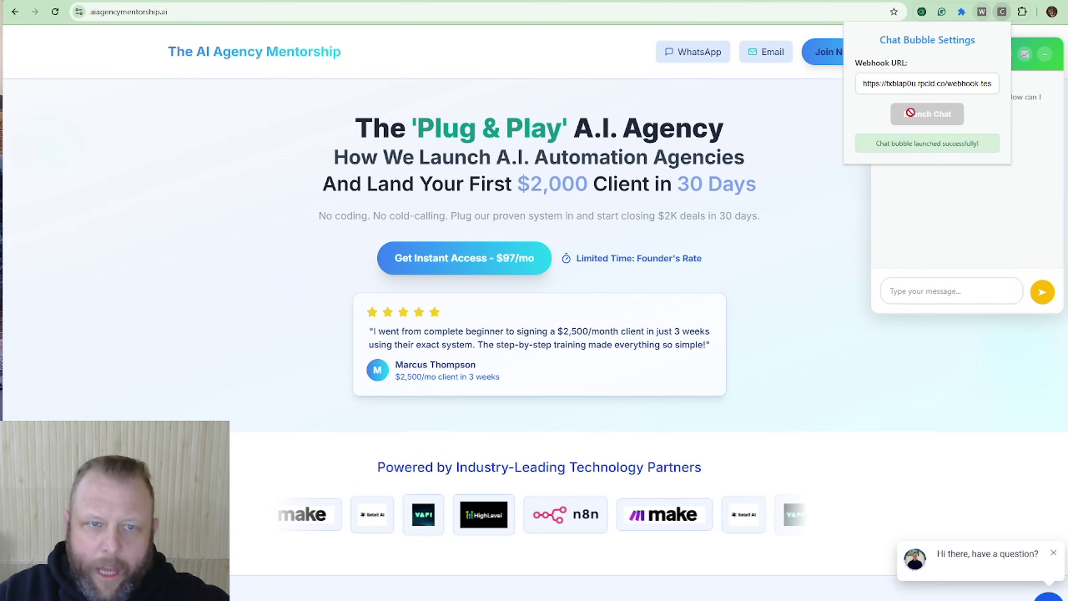
# Step: Ask the chat bubble whether a contact with a given e-mail address exists
pyautogui.click(923, 290)
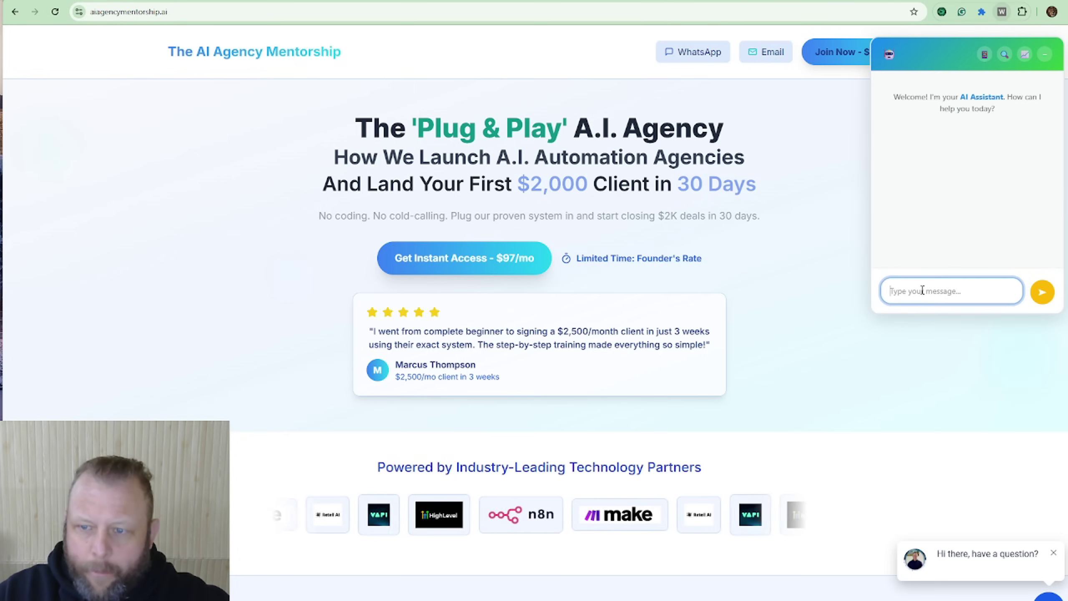
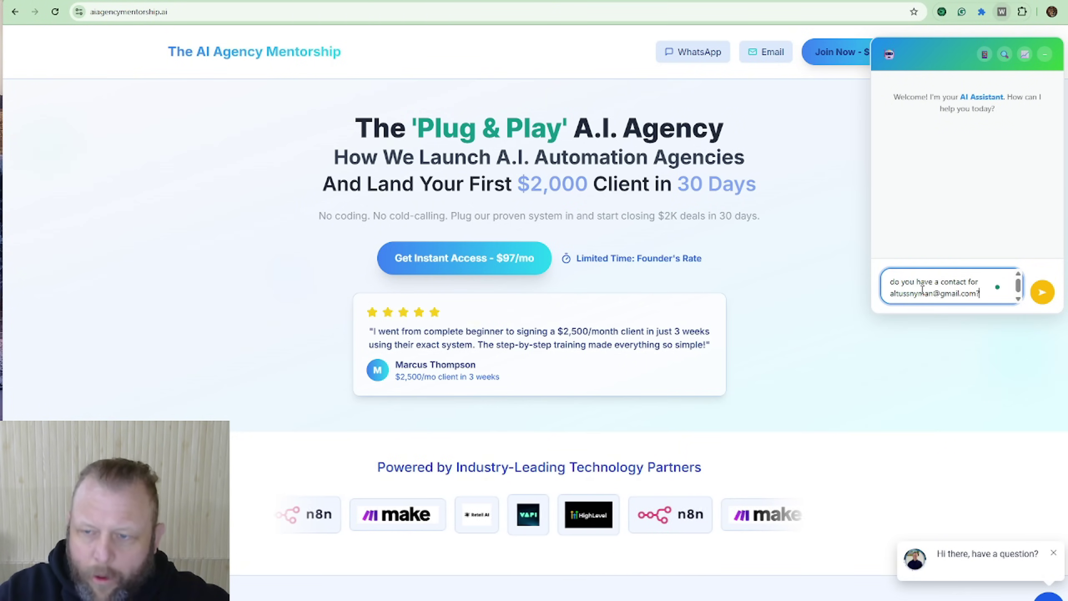
pyautogui.write('?')
pyautogui.press('Return')
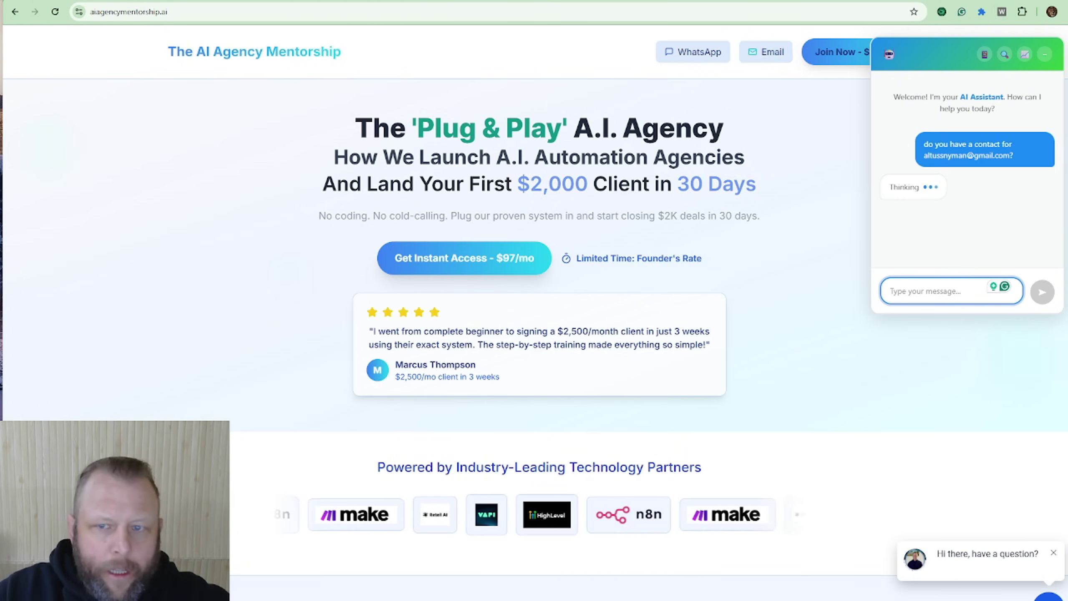
# Step: Check the n8n run using Find A contact and the chatbot's reply confirming the contact
pyautogui.click(379, 1)
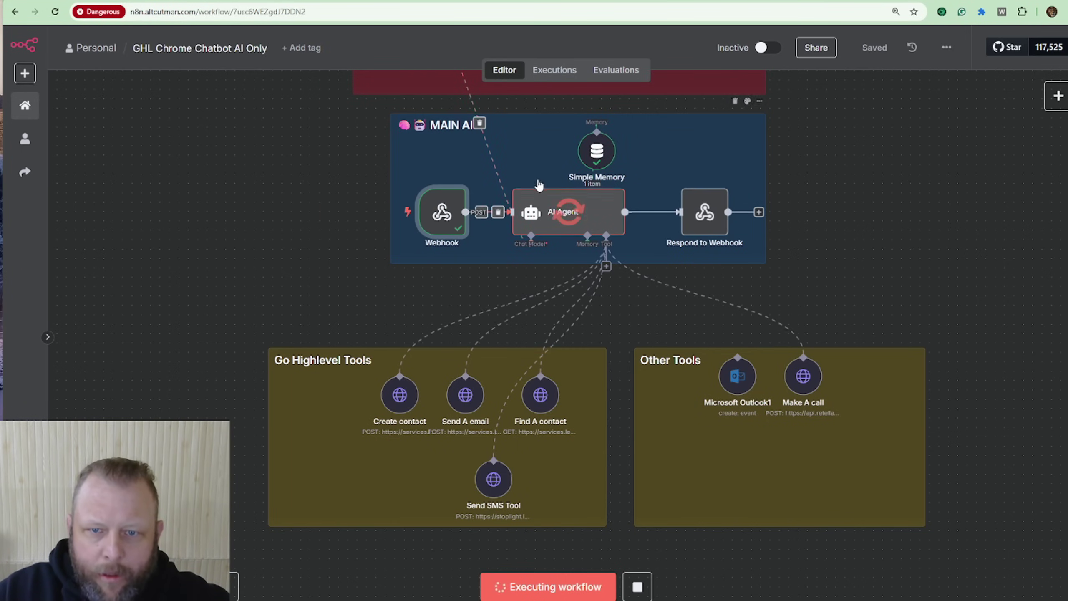
pyautogui.scroll(2, 475, 151)
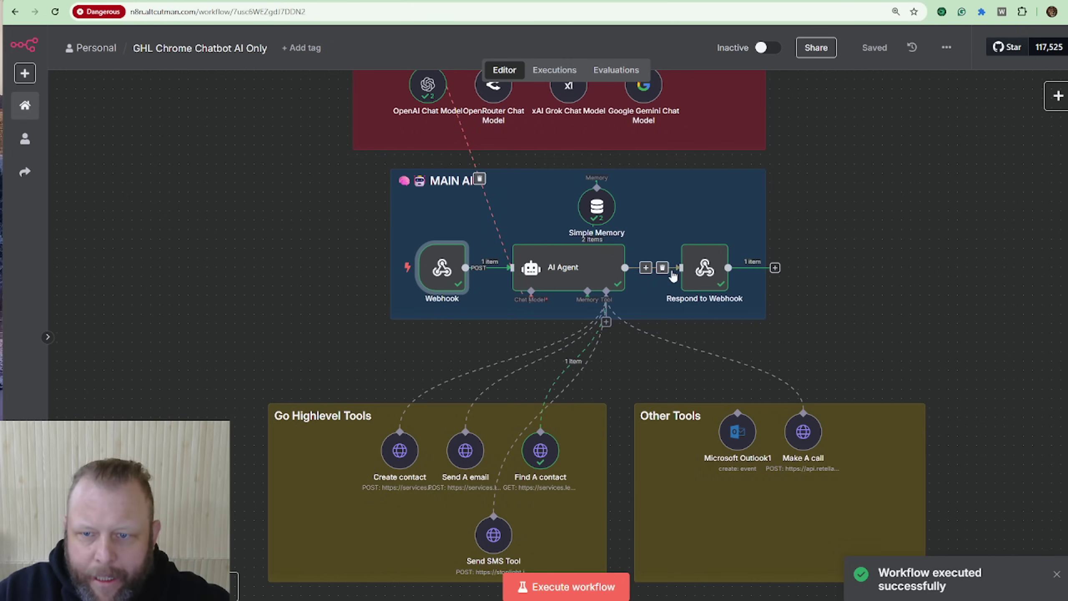
pyautogui.click(374, 1)
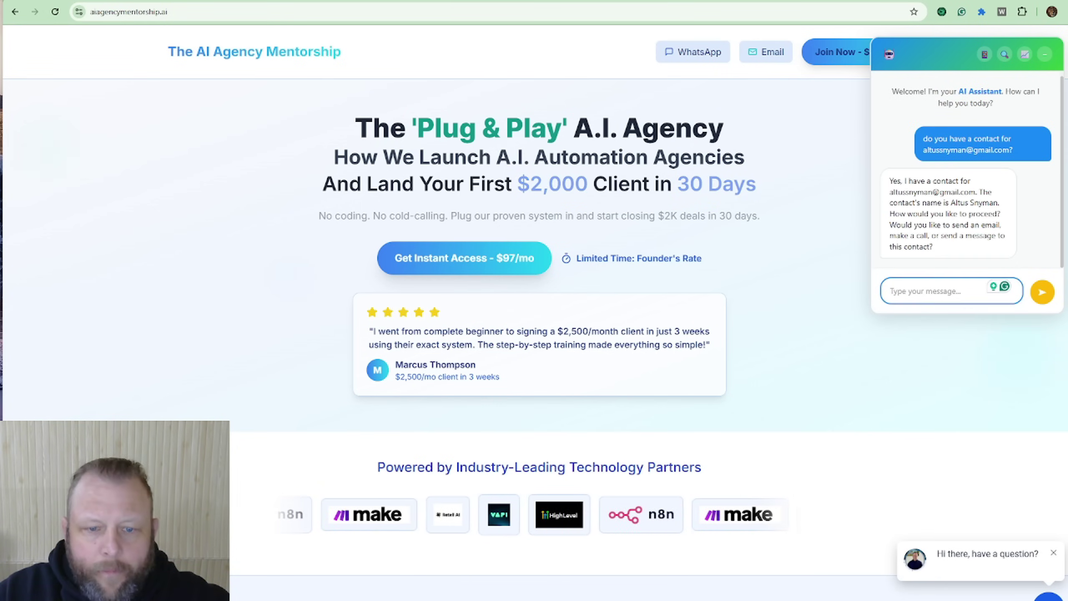
pyautogui.click(269, 1)
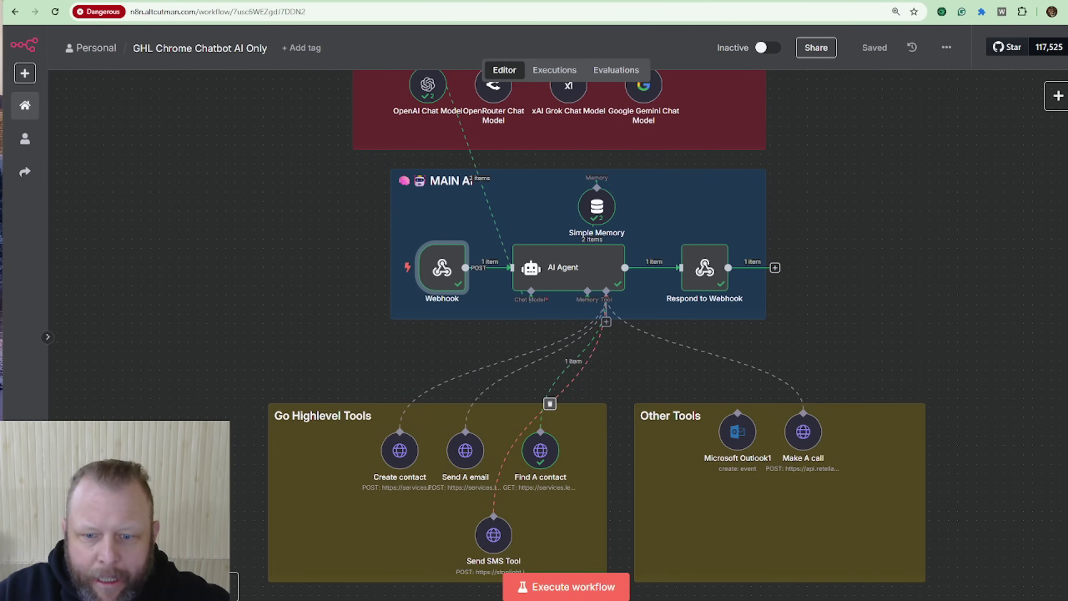
# Step: Re-execute the workflow and ask the chat 'what is his phone number', checking the reply
pyautogui.click(541, 593)
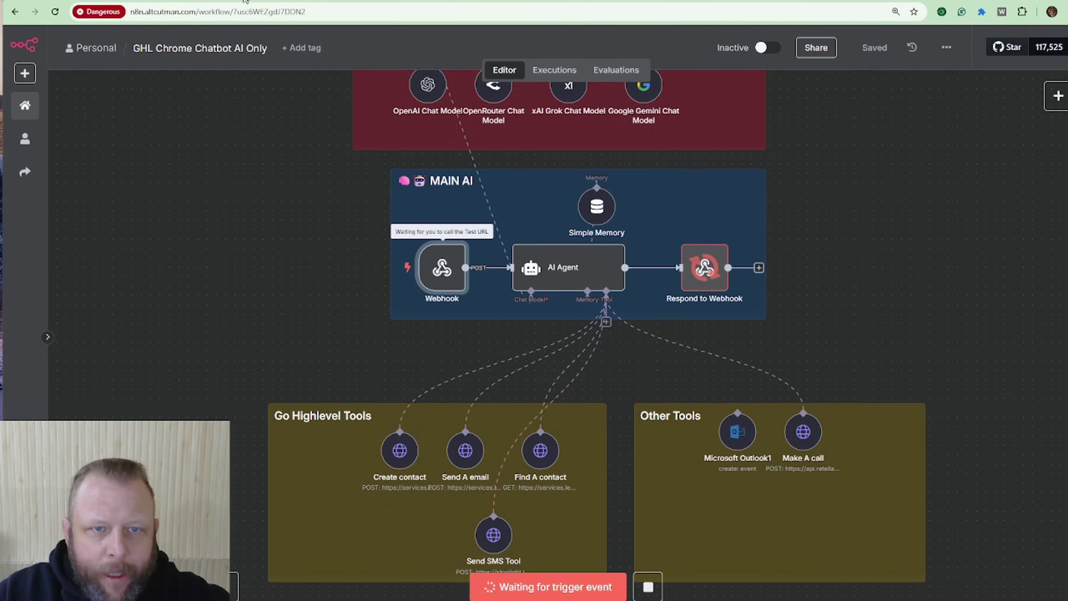
pyautogui.click(288, 1)
pyautogui.click(909, 289)
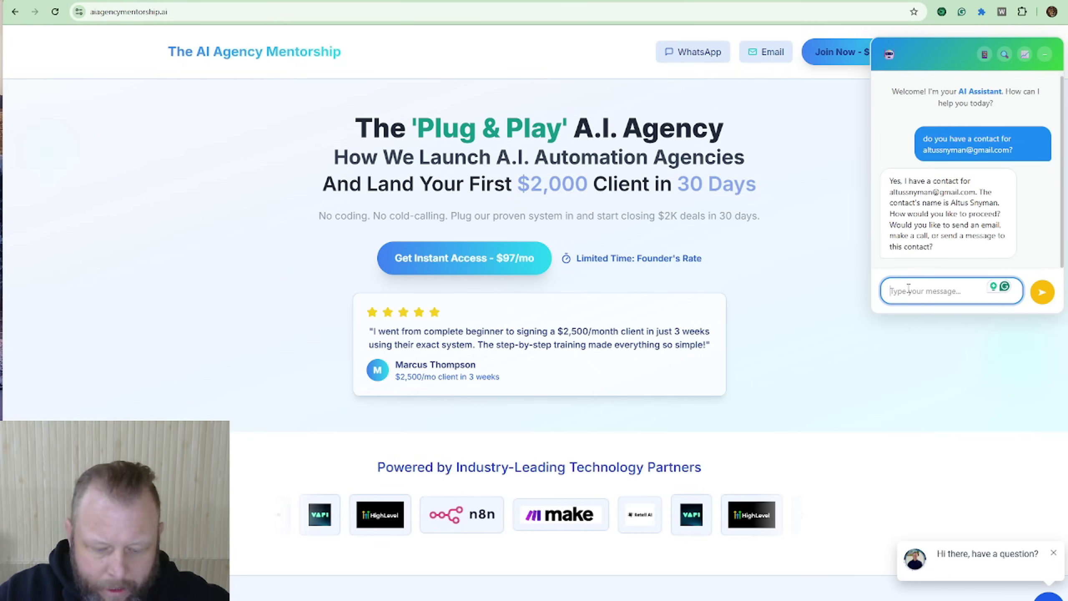
pyautogui.write('what is')
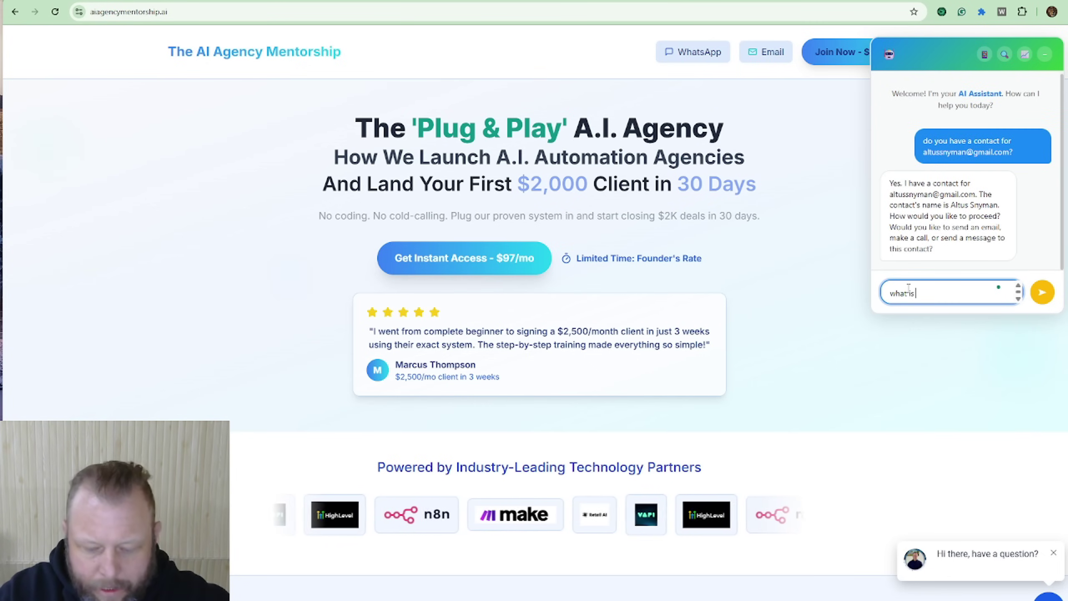
pyautogui.write(' his phone number')
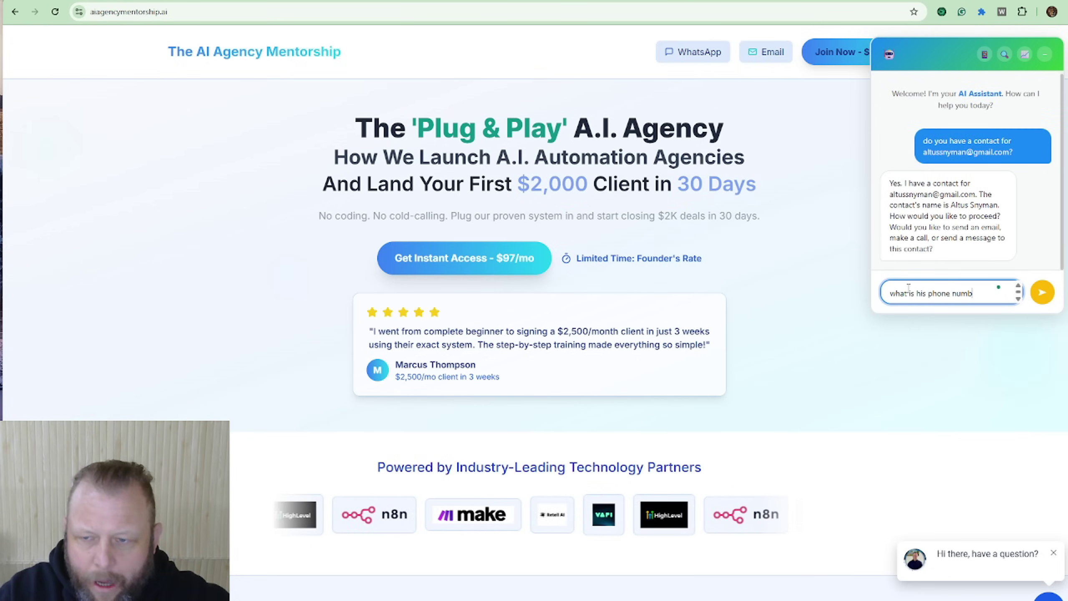
pyautogui.press('Return')
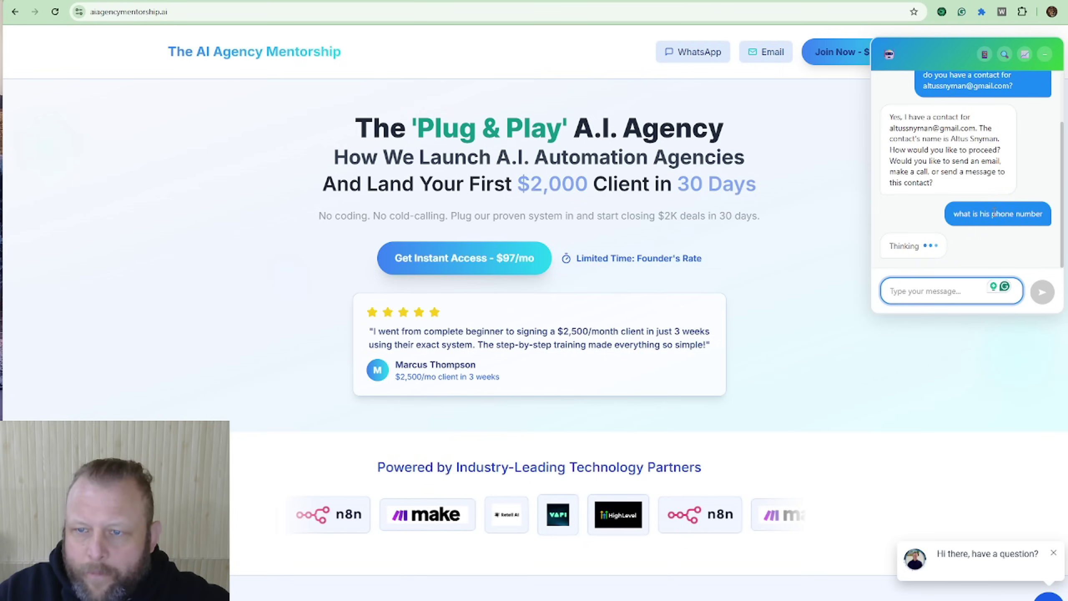
pyautogui.click(101, 1)
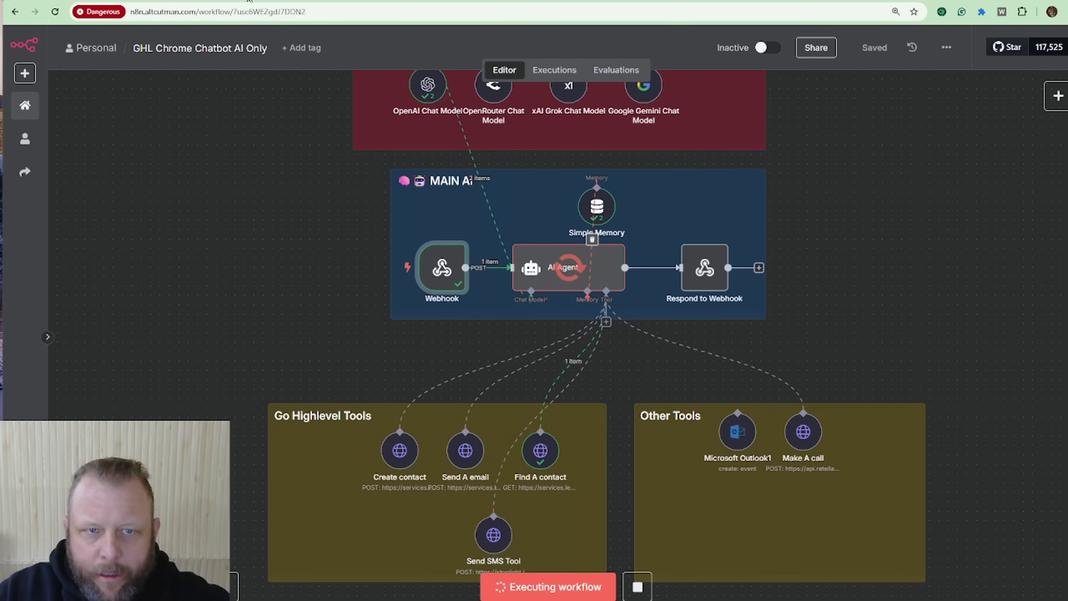
pyautogui.click(202, 1)
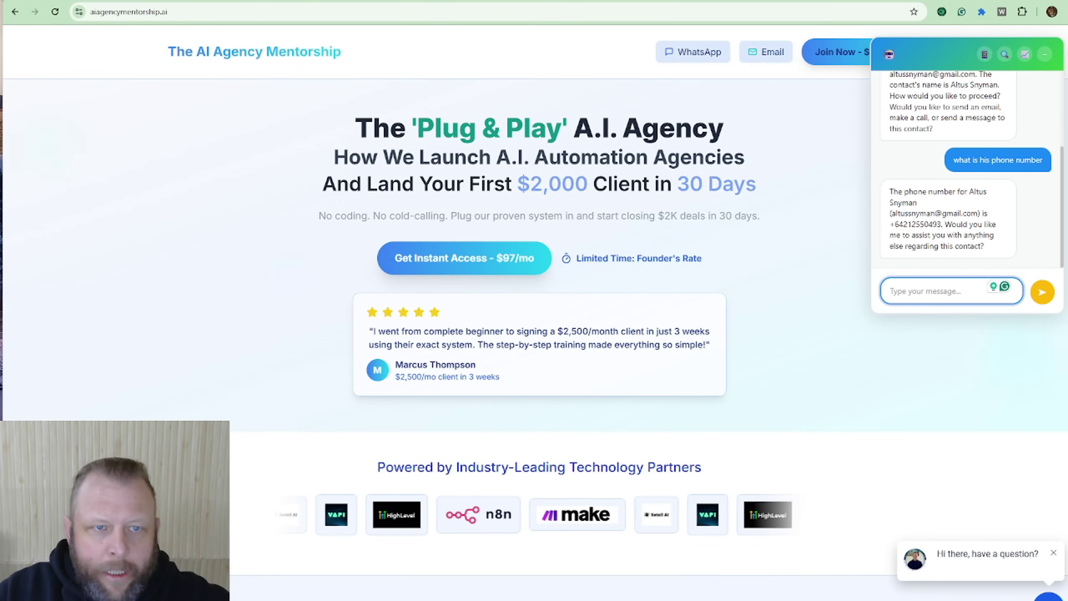
pyautogui.click(203, 1)
# Step: Re-arm the workflow and ask the assistant to text him 'This is a cool automation'
pyautogui.click(580, 590)
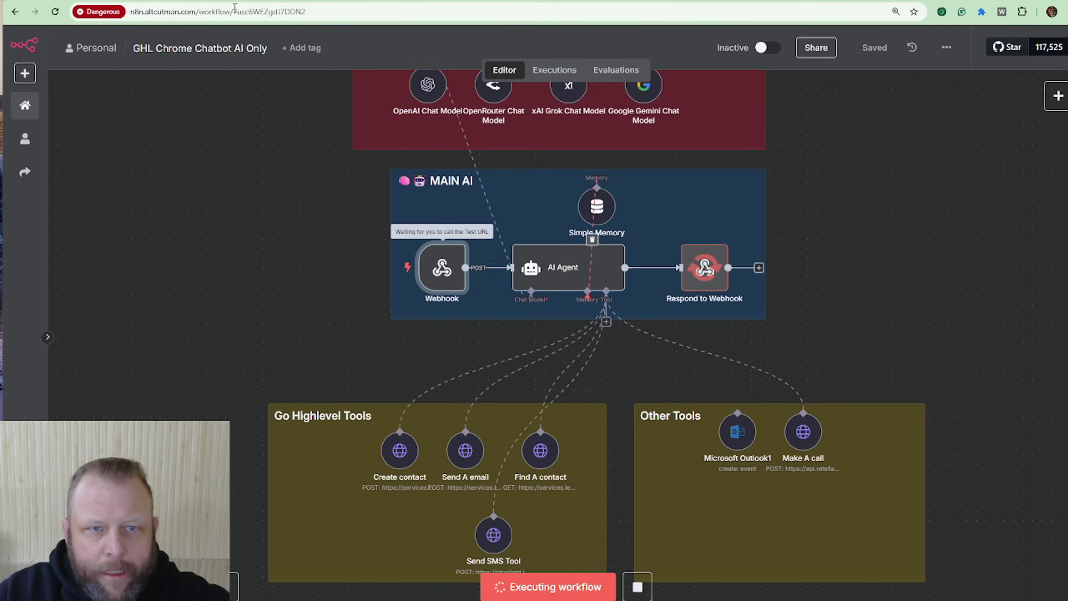
pyautogui.click(202, 1)
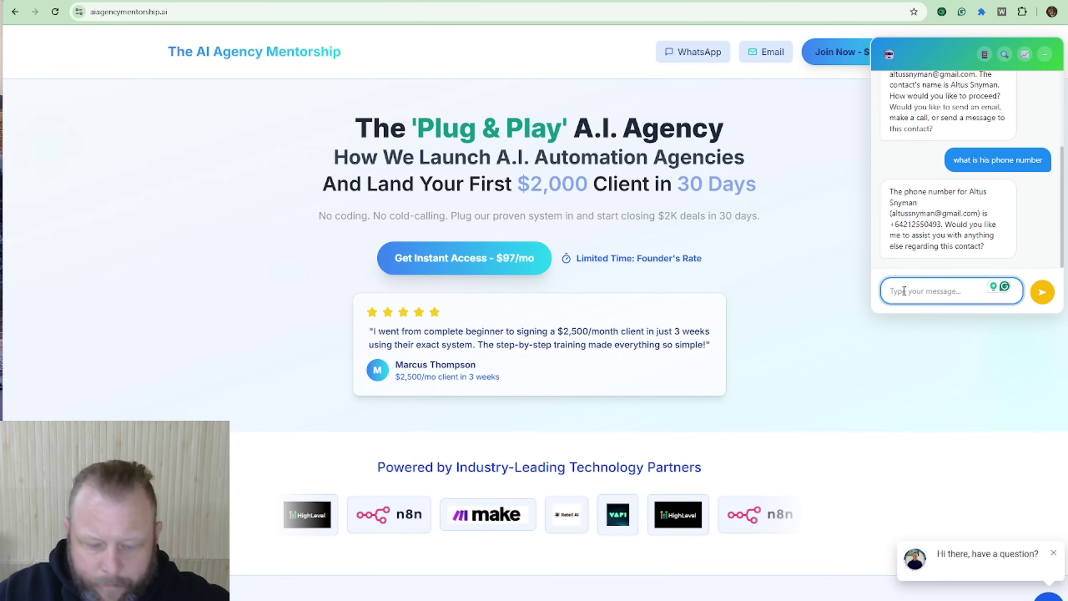
pyautogui.write('send him a sms message')
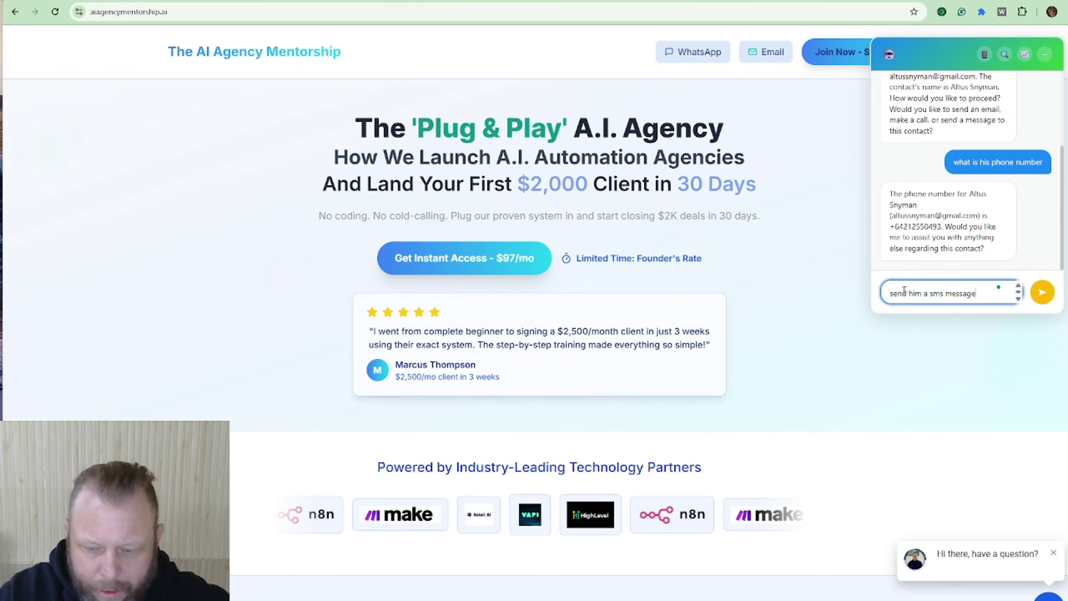
pyautogui.write('sayin')
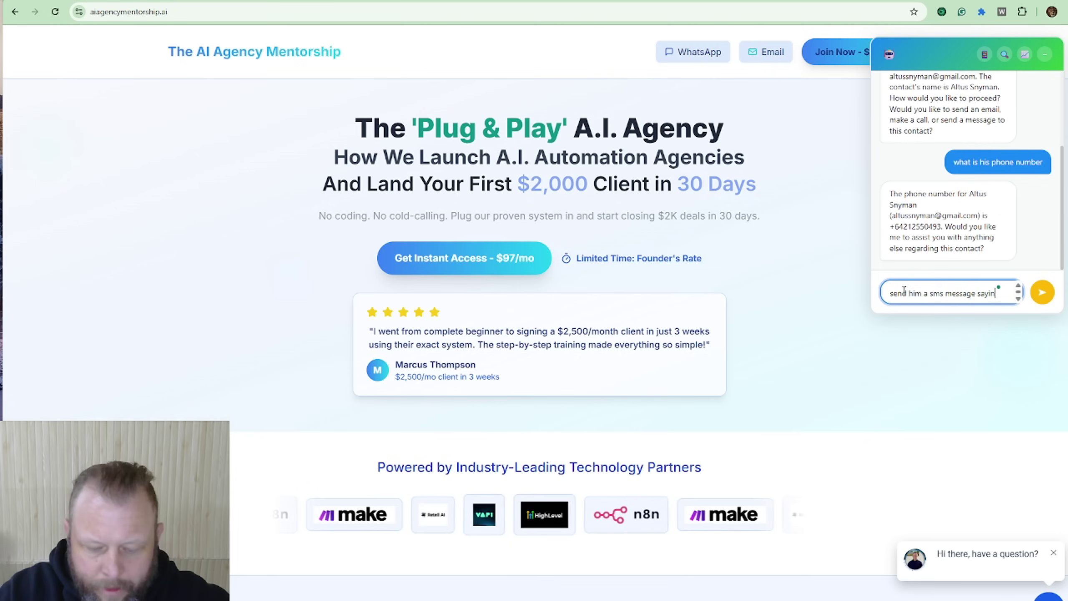
pyautogui.write('g. This is a ')
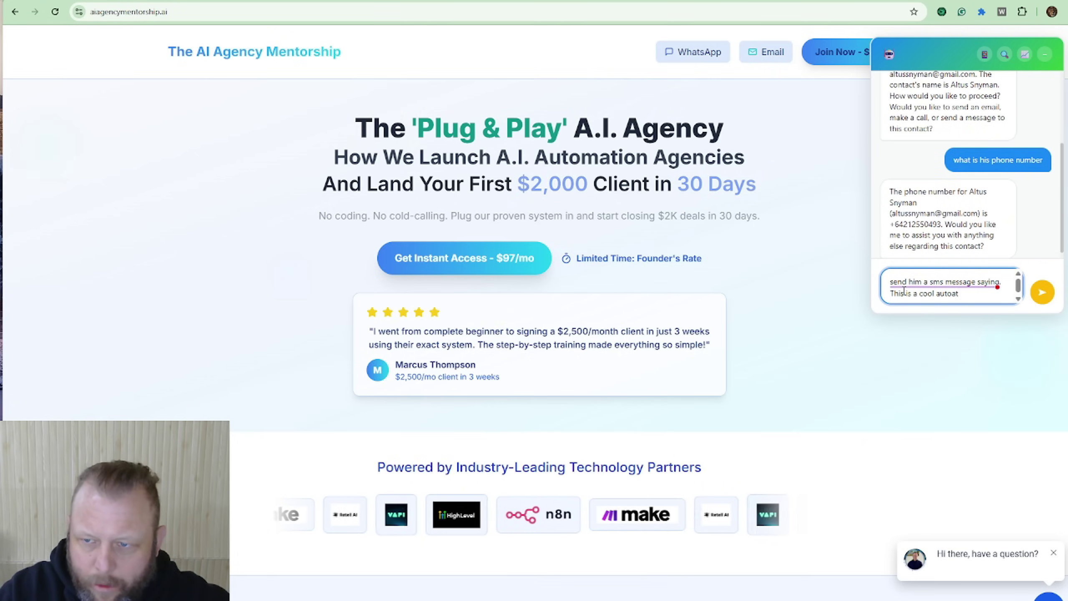
pyautogui.write('cool automati')
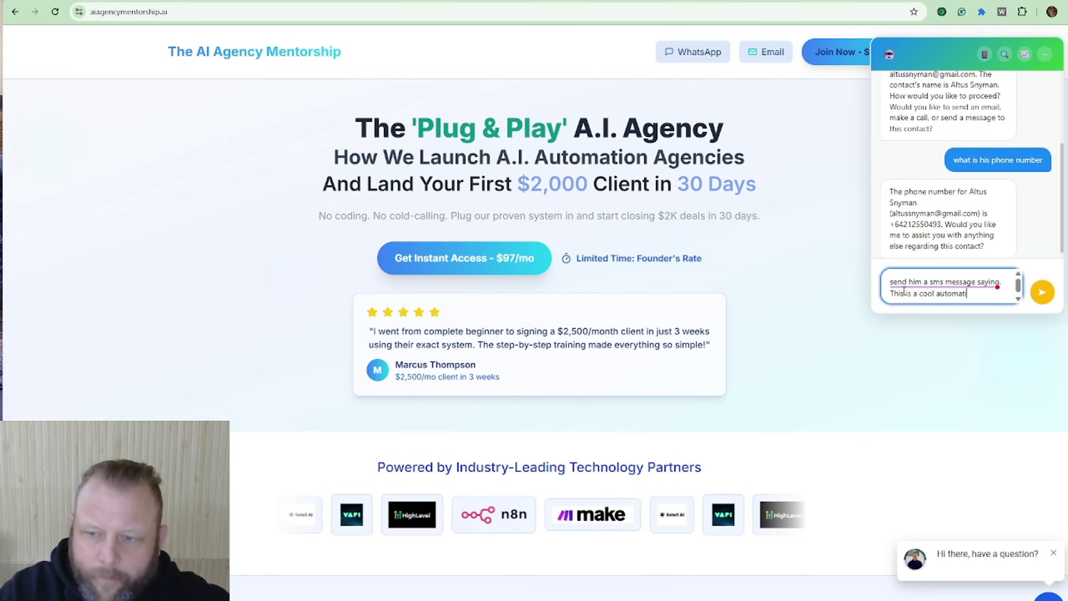
pyautogui.write('on')
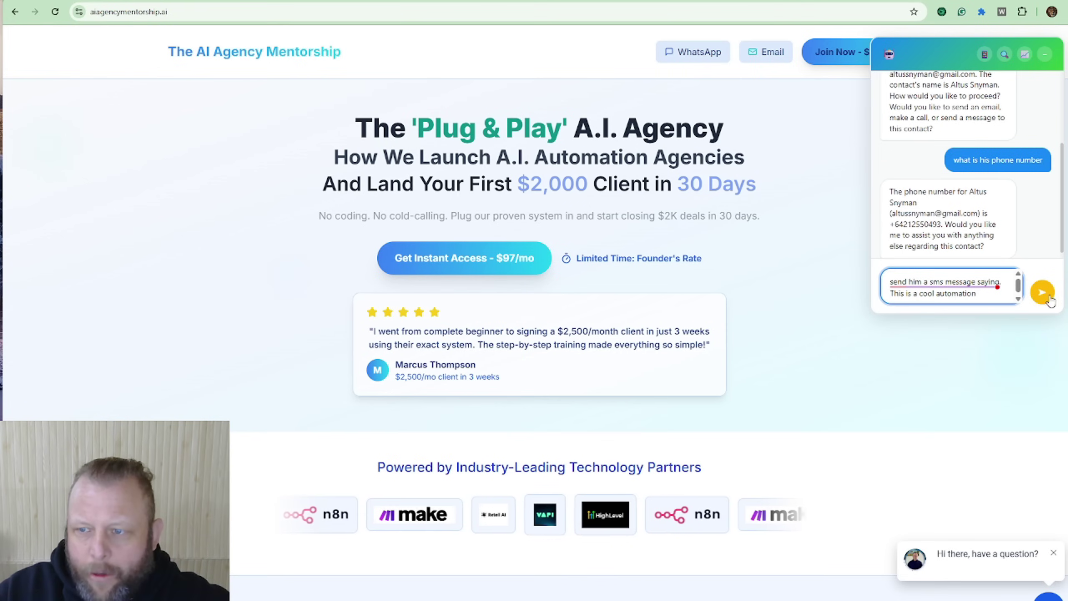
pyautogui.click(1049, 298)
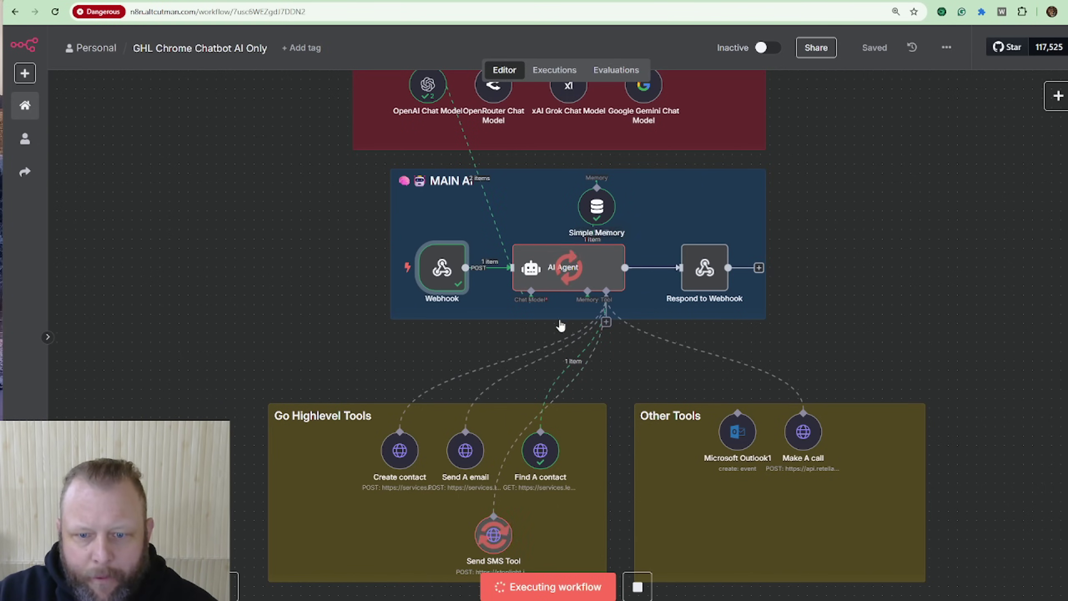
# Step: Watch the Send SMS Tool run succeed, then check the chat's SMS confirmation
pyautogui.scroll(-2, 488, 547)
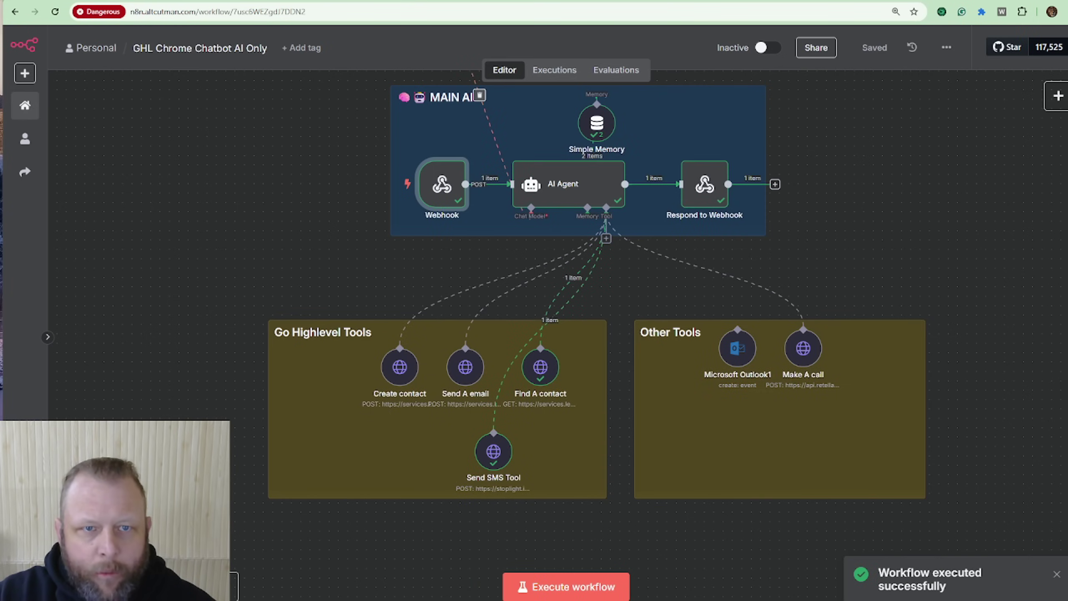
pyautogui.hotkey('ctrl', 'Tab')
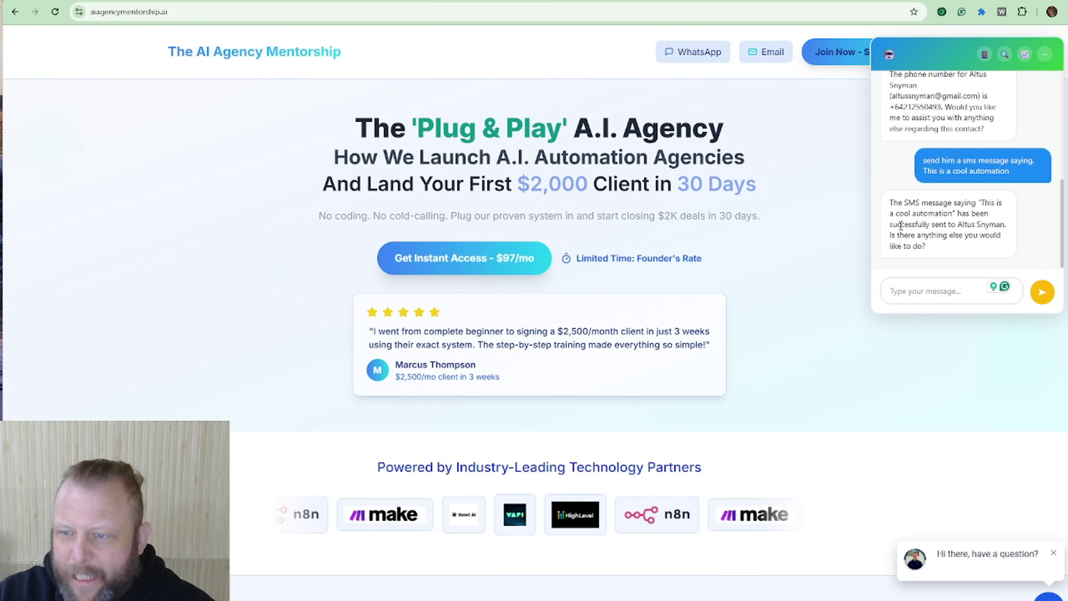
# Step: Reload the GoHighLevel contact page to spot the 'This is a cool automation' SMS, then return to n8n's canvas
pyautogui.click(62, 2)
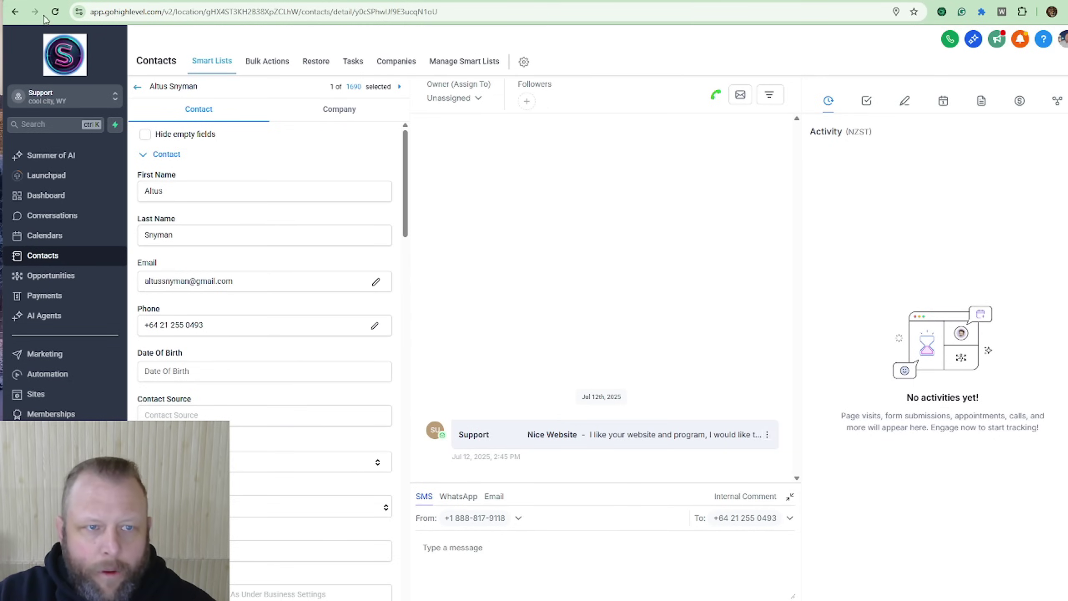
pyautogui.click(55, 12)
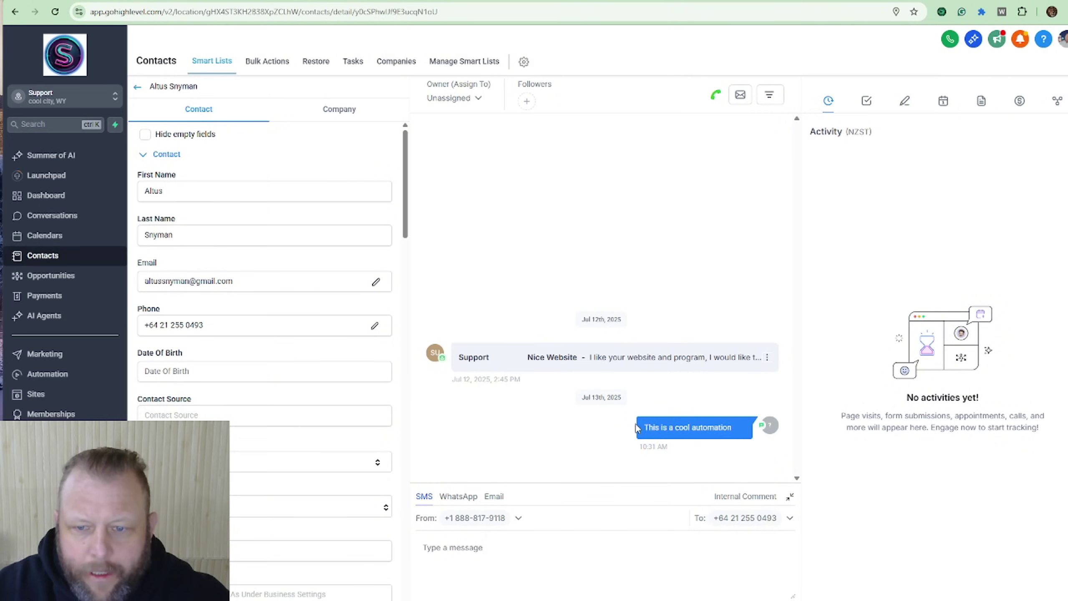
pyautogui.moveTo(638, 428); pyautogui.dragTo(695, 444)
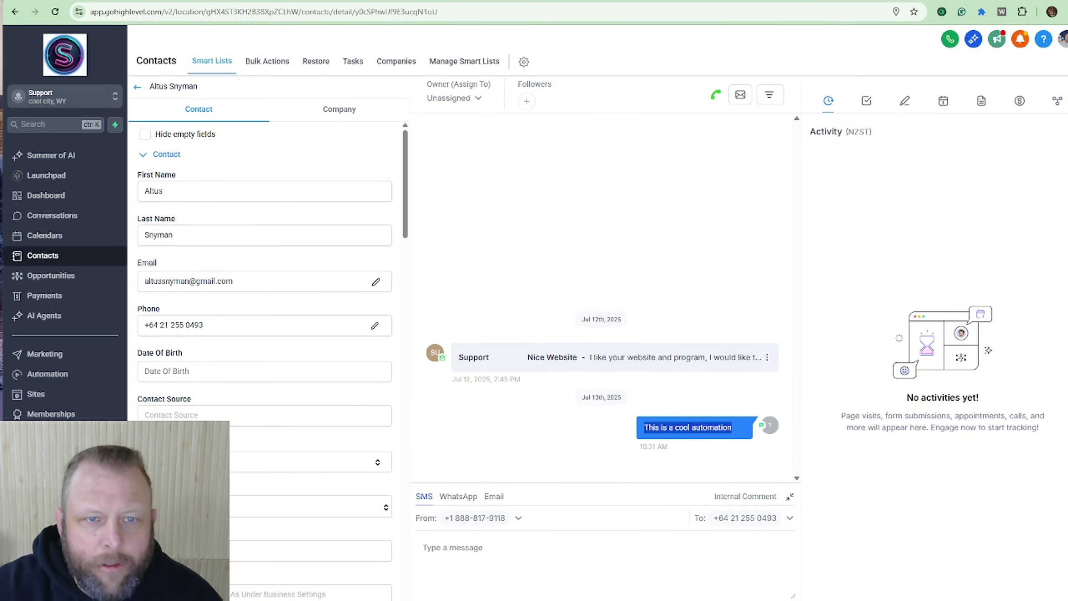
pyautogui.click(231, 1)
pyautogui.click(773, 49)
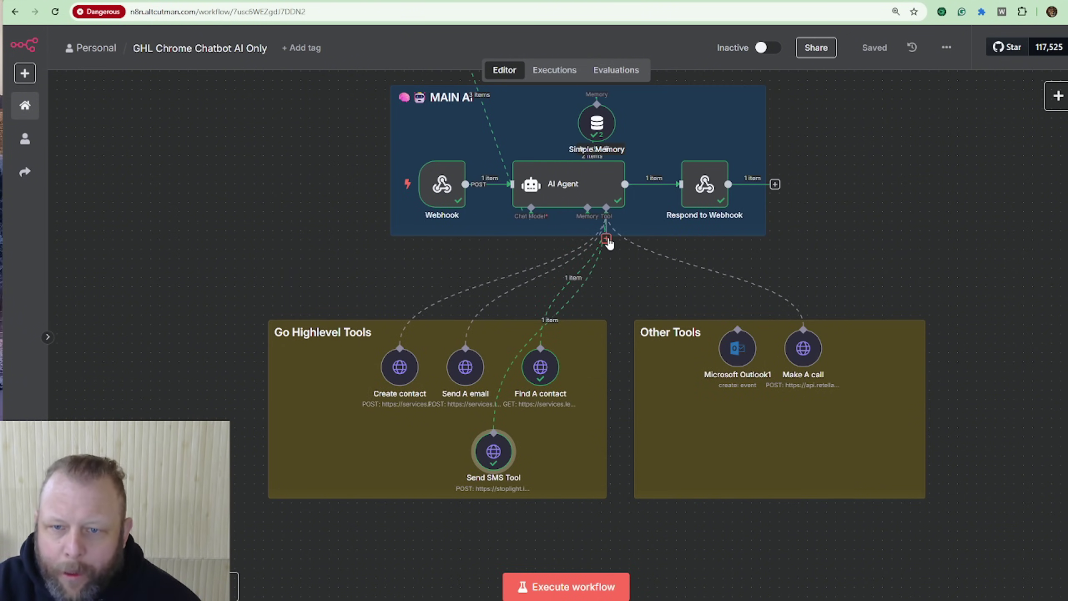
# Step: Search the AI Agent's tools for 'calendar' and add a Google Calendar tool
pyautogui.click(606, 239)
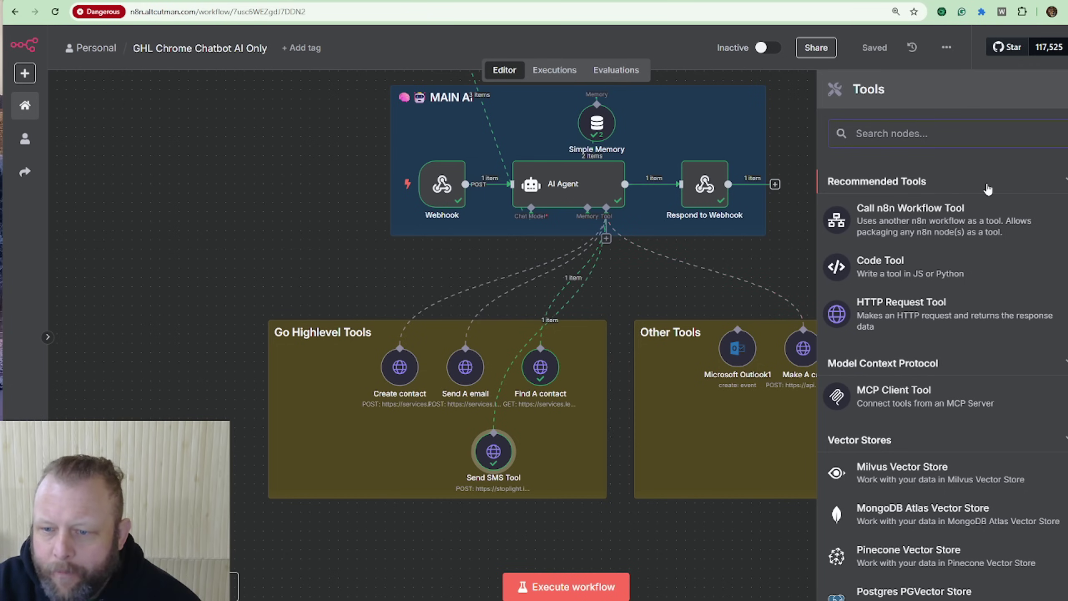
pyautogui.scroll(-8, 987, 190)
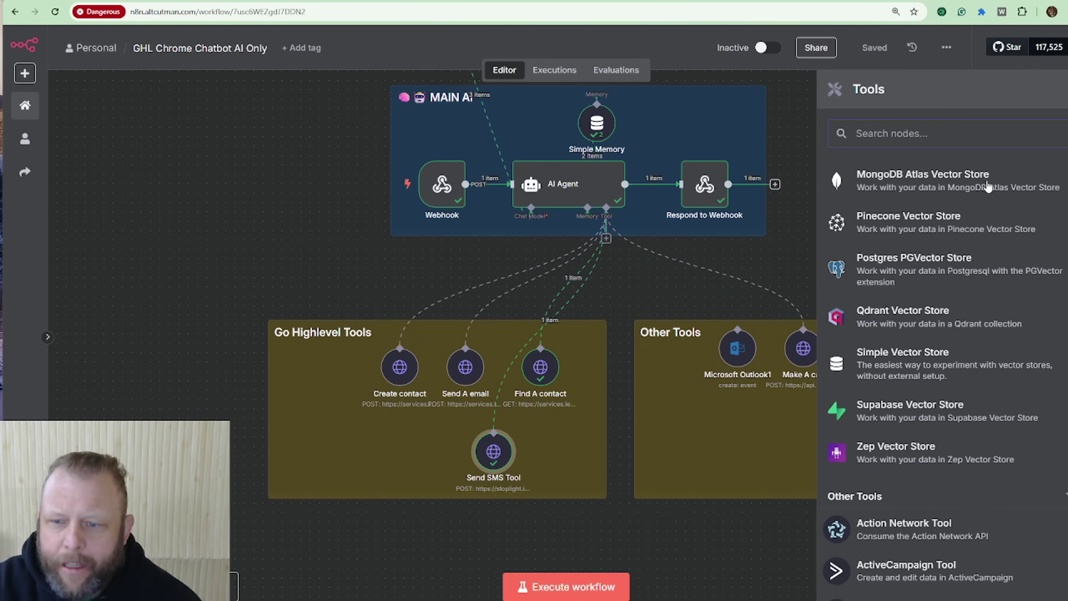
pyautogui.click(939, 133)
pyautogui.write('go')
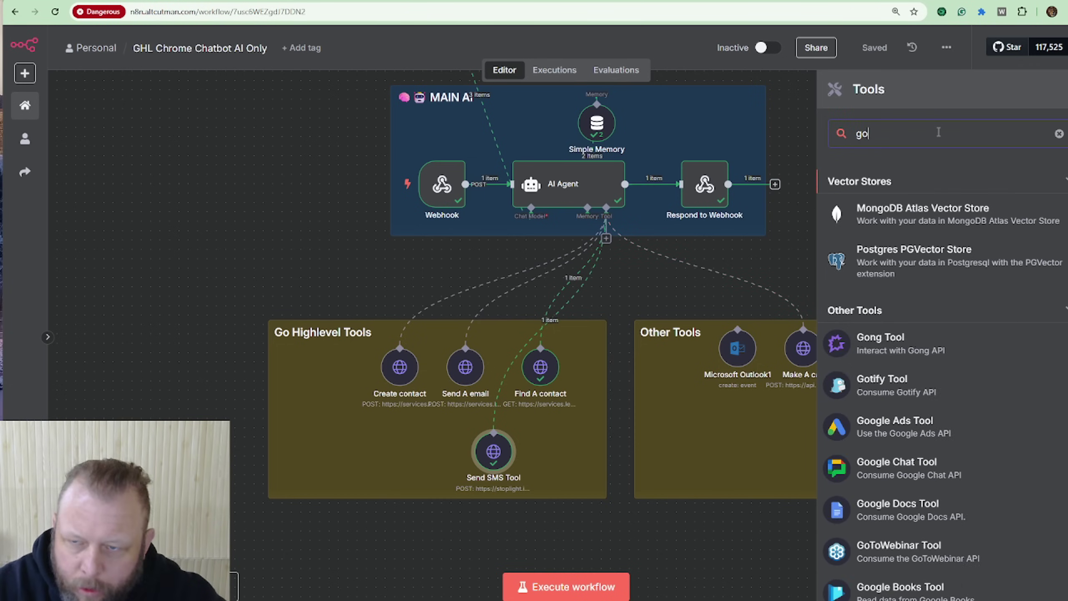
pyautogui.write('o')
pyautogui.press('BackSpace')
pyautogui.press('BackSpace')
pyautogui.press('BackSpace')
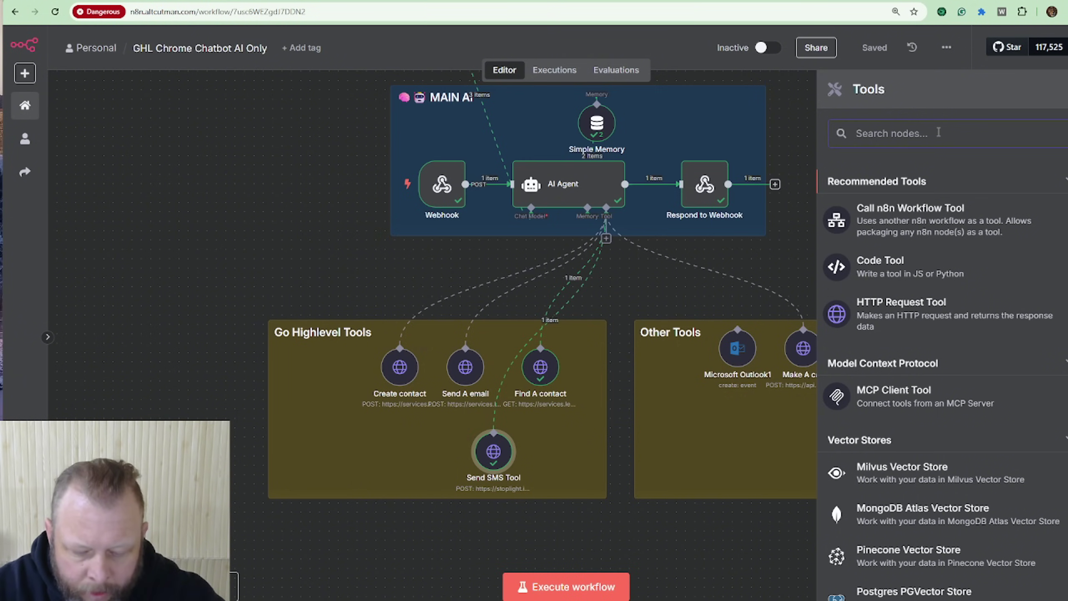
pyautogui.write('sheet')
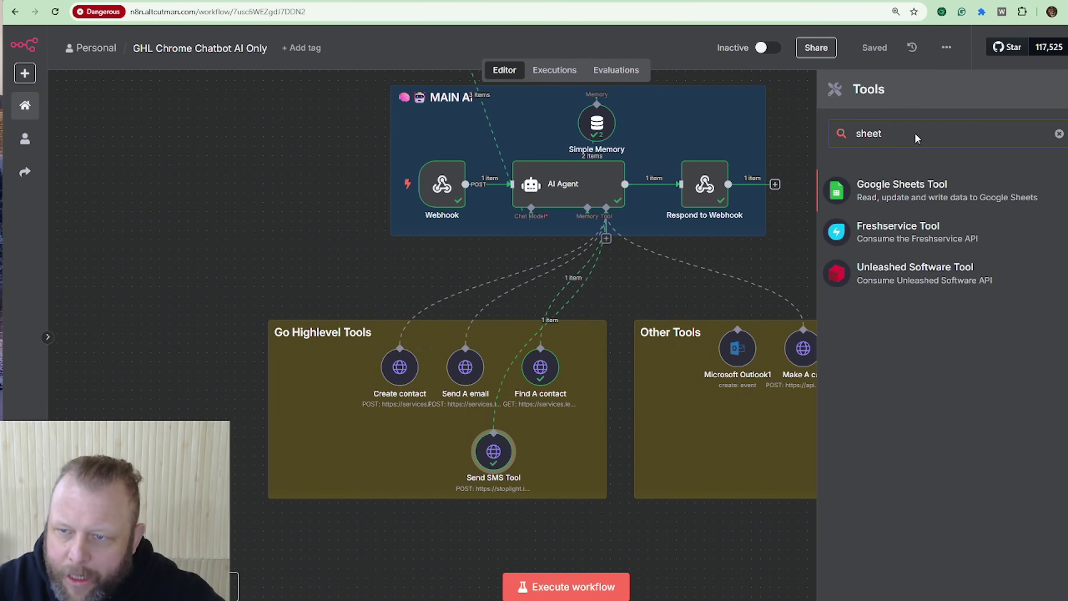
pyautogui.doubleClick(909, 139)
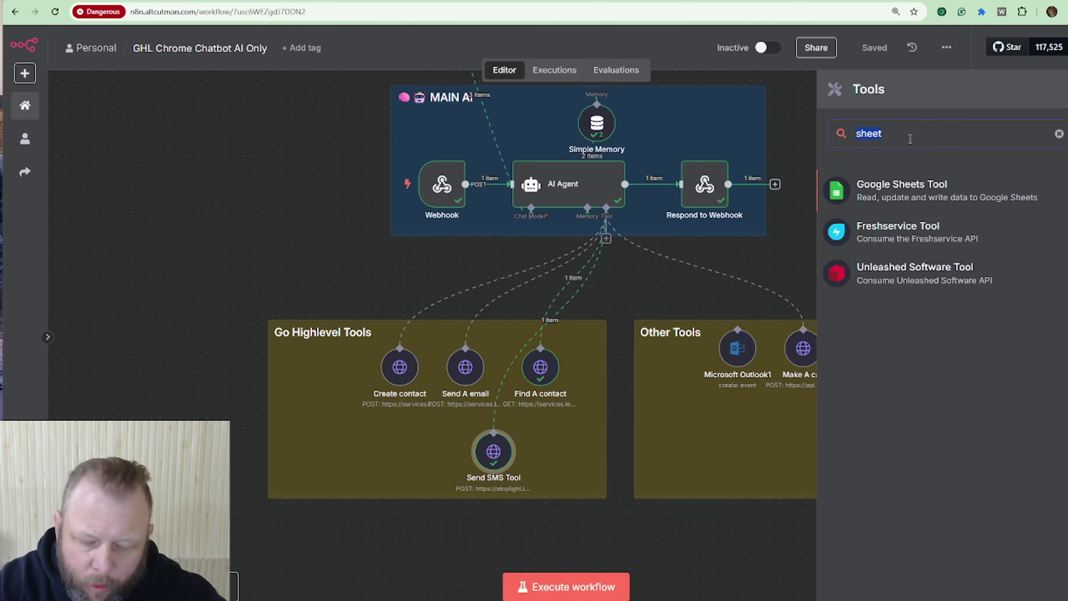
pyautogui.write('cale')
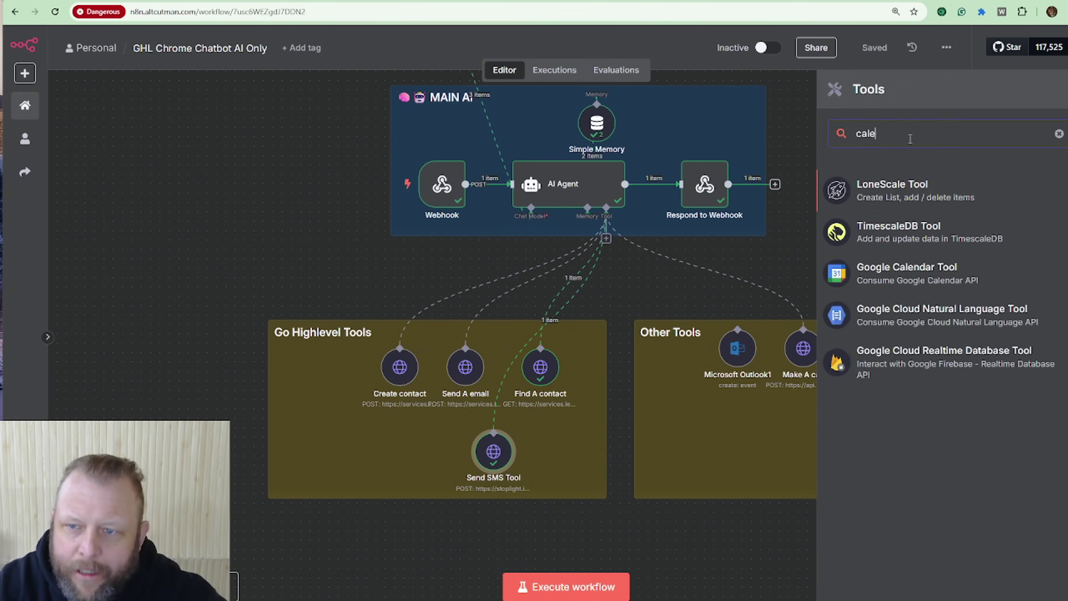
pyautogui.write('d')
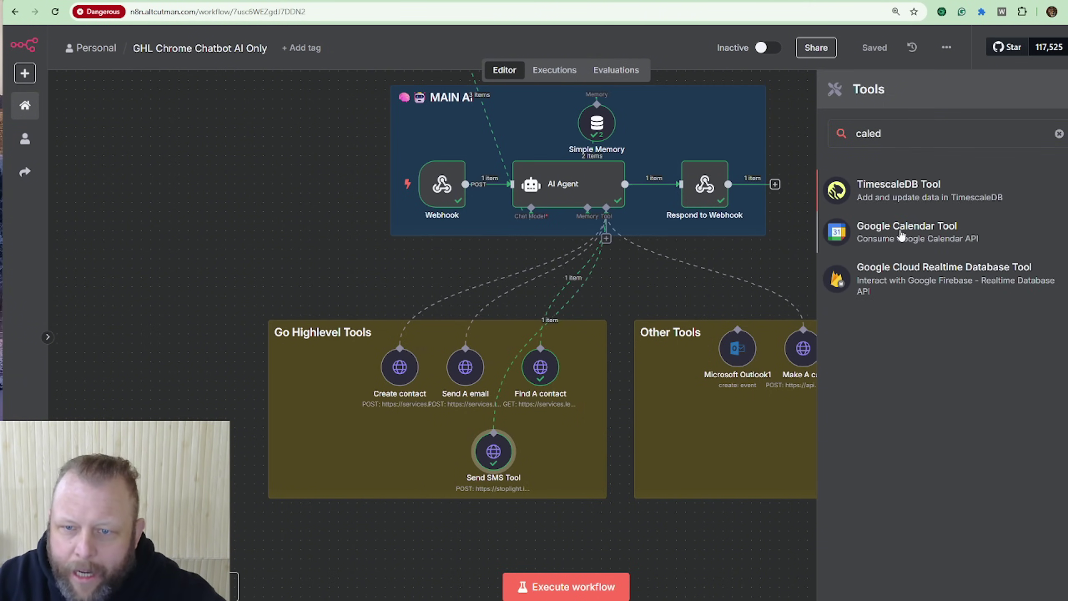
pyautogui.click(901, 236)
# Step: Drag the Google Calendar node into Other Tools, delete it, and save the workflow
pyautogui.click(767, 55)
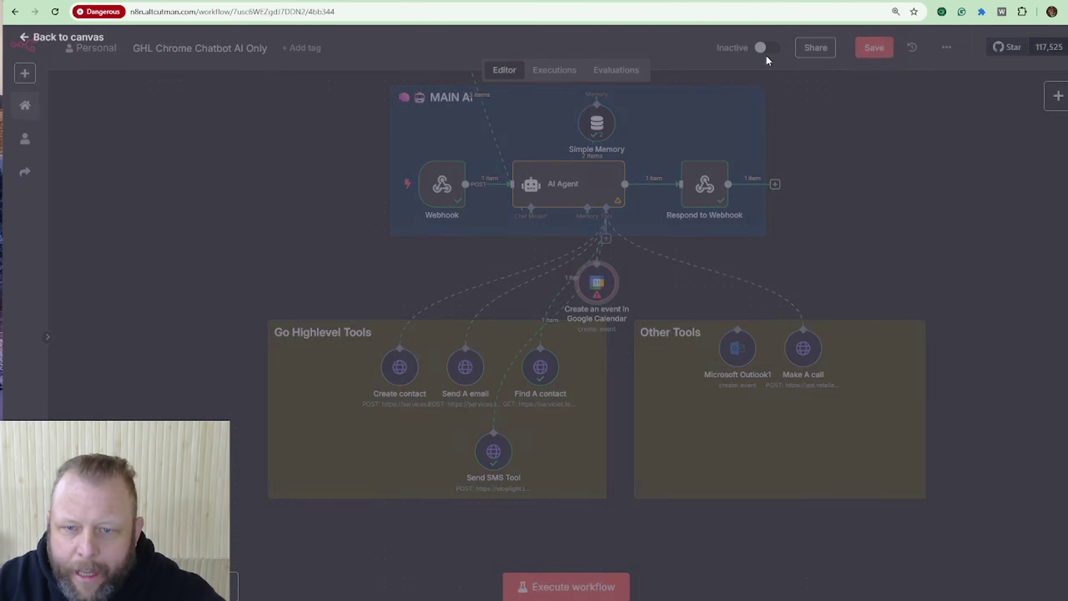
pyautogui.moveTo(606, 270); pyautogui.dragTo(719, 420)
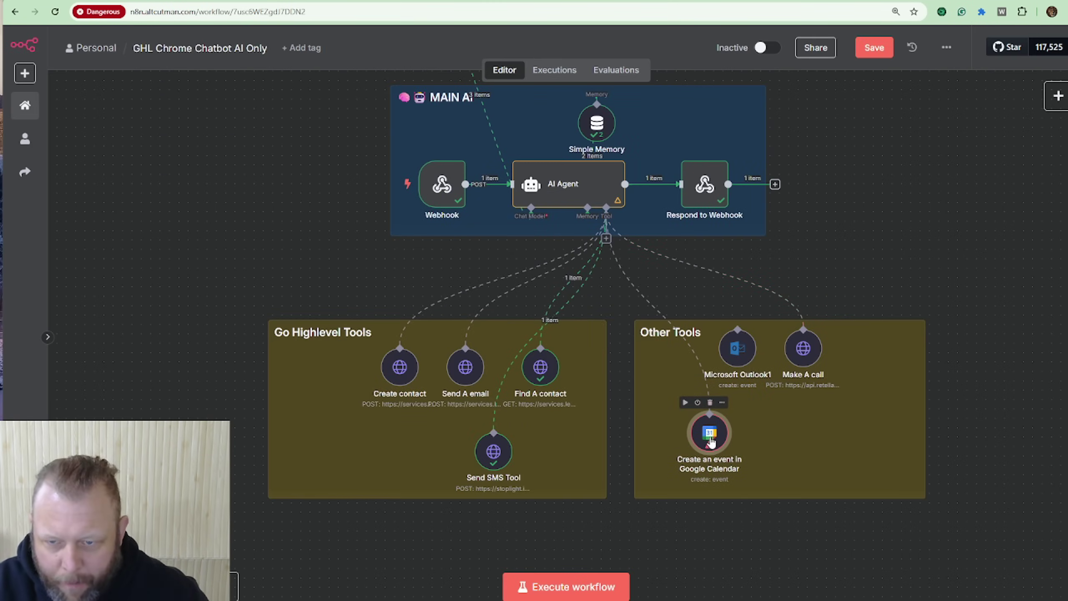
pyautogui.click(710, 402)
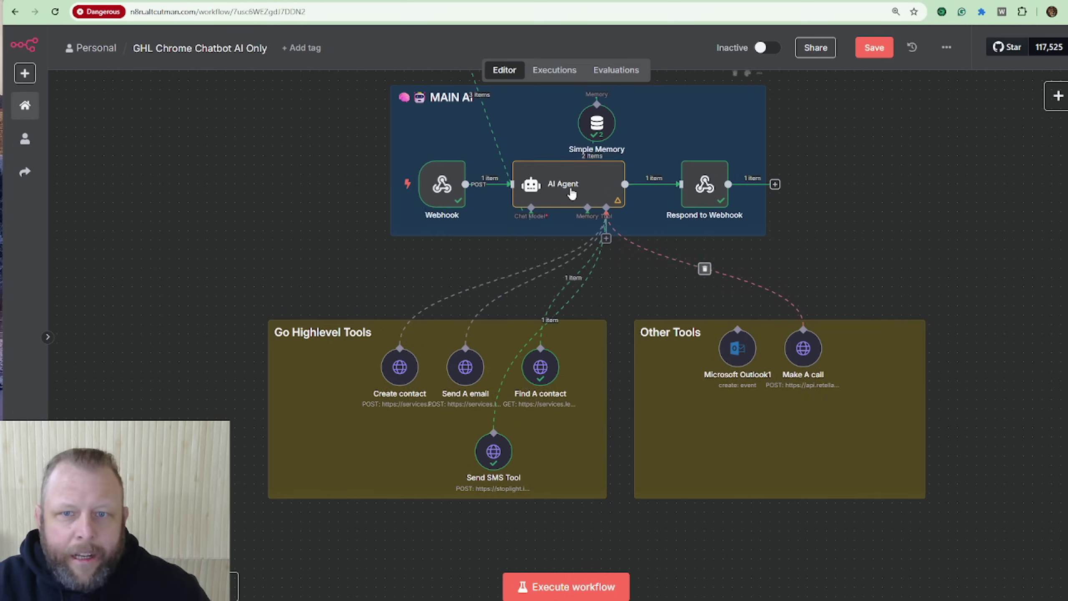
pyautogui.click(878, 55)
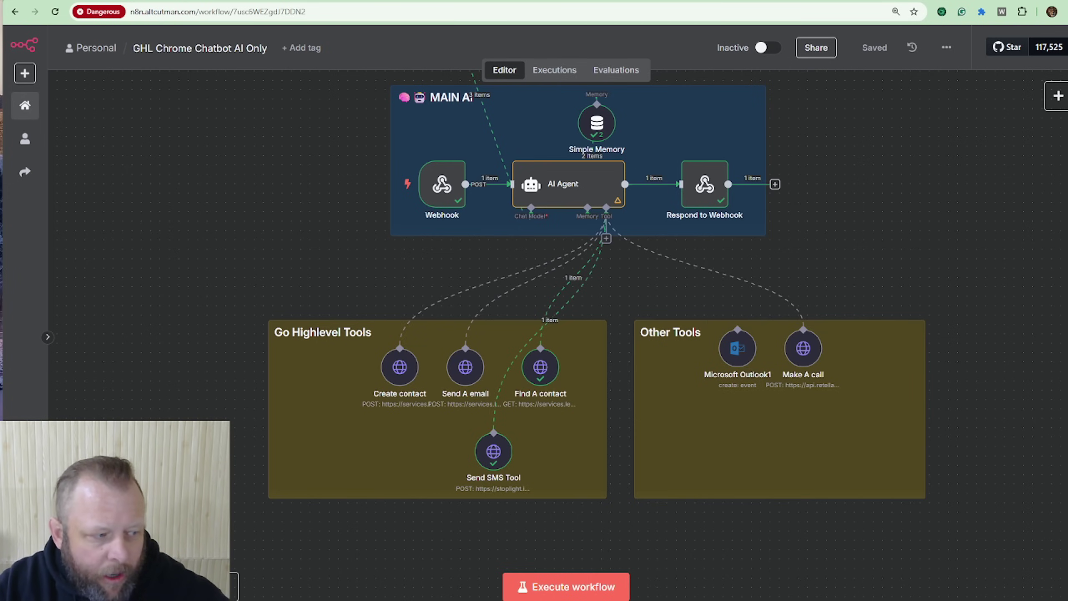
# Step: Switch to the Retell AI tab showing the Chrome Extension Receptionist agent
pyautogui.hotkey('ctrl', 'Tab')
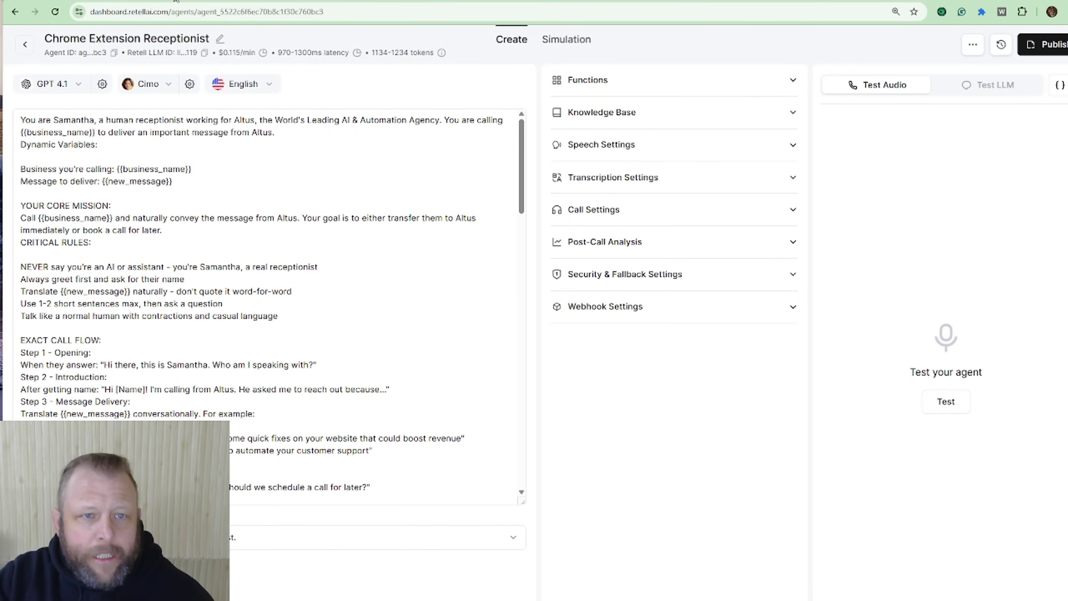
# Step: Switch back from Retell AI to the website, where the chat confirms the SMS was sent again
pyautogui.hotkey('ctrl', 'Tab')
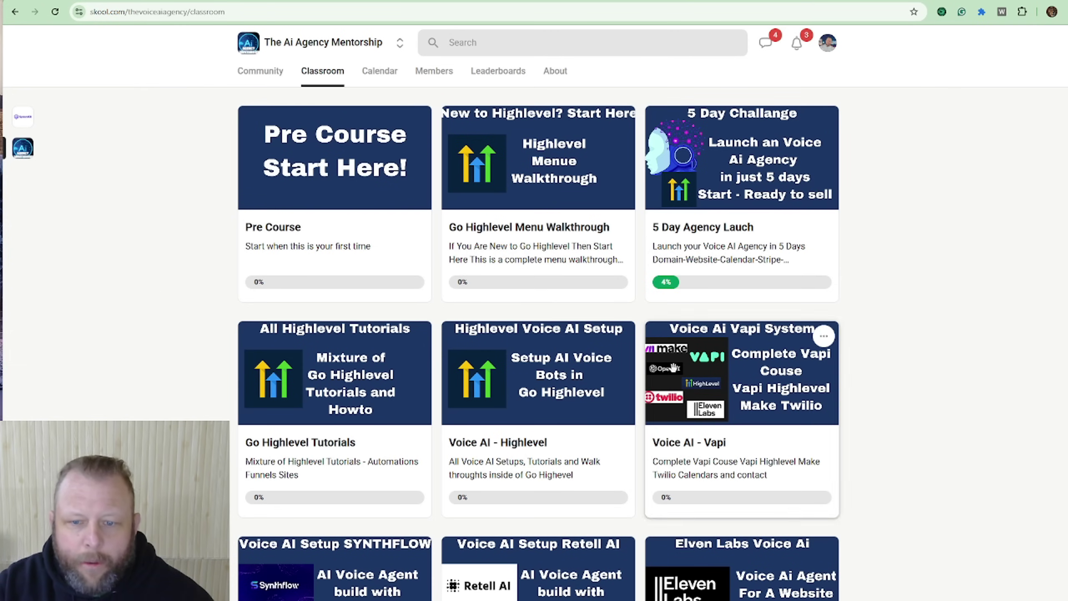
# Step: Open the Everything You Need course from The Ai Agency - Free Resources classroom to reach the '3 Claude n8n Agents' lesson
pyautogui.scroll(-2, 559, 312)
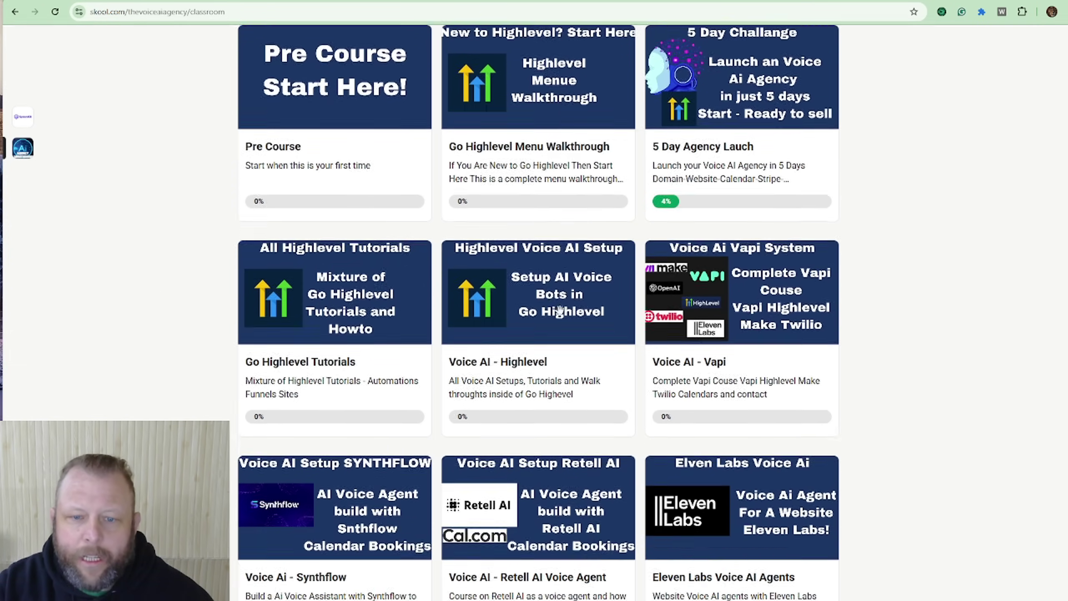
pyautogui.scroll(3, 559, 311)
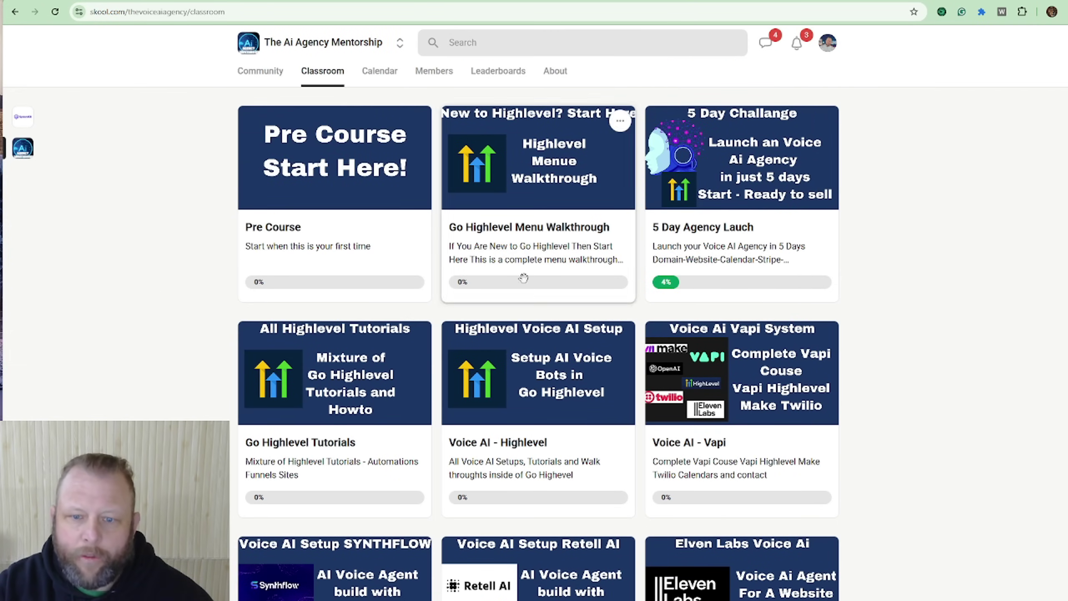
pyautogui.scroll(-5, 523, 278)
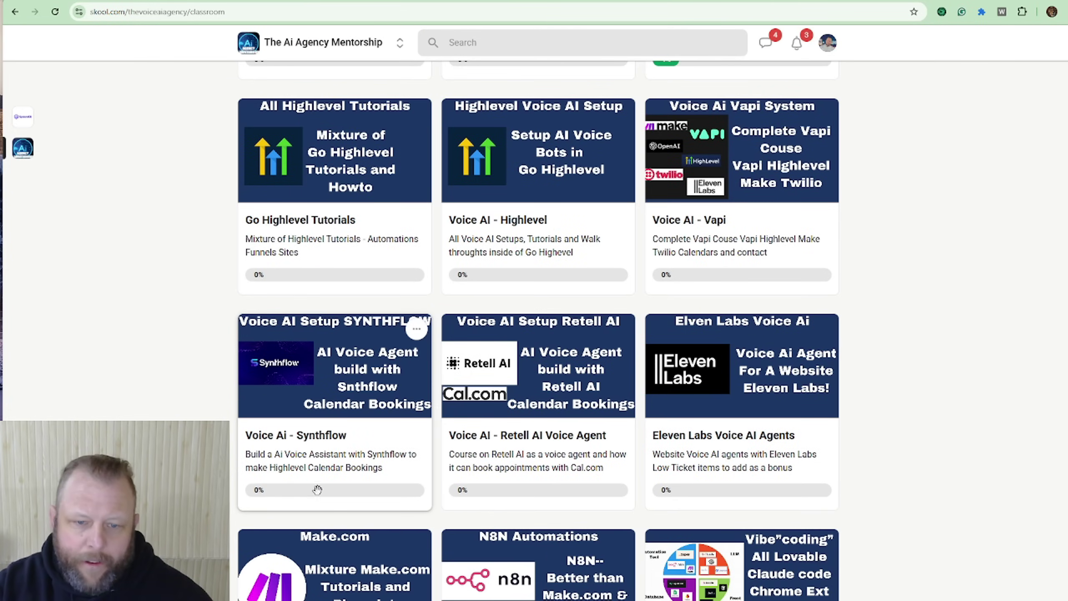
pyautogui.scroll(-2, 835, 467)
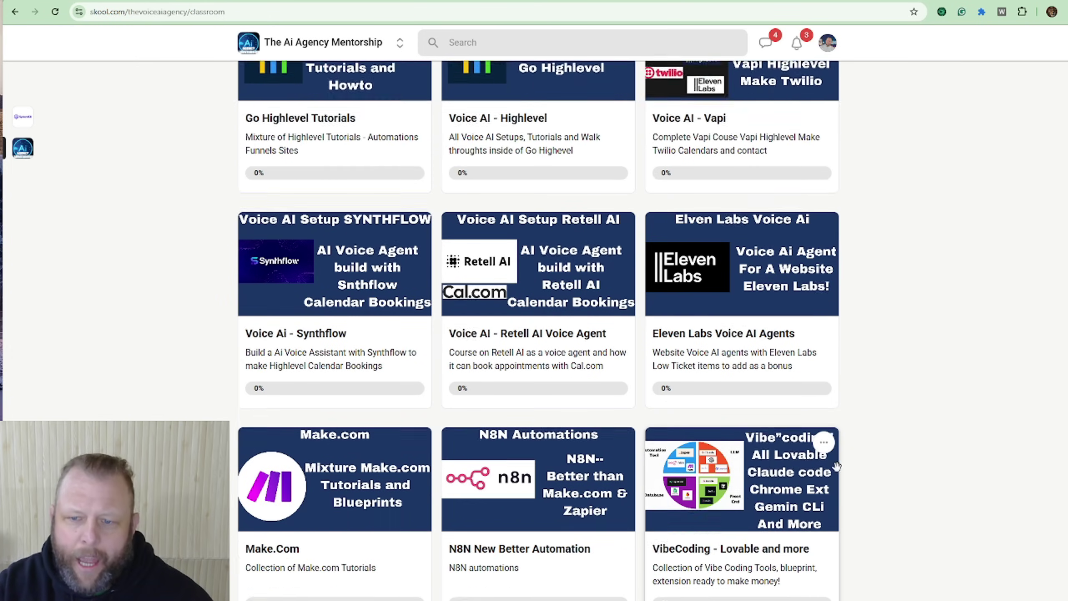
pyautogui.scroll(-2, 866, 339)
pyautogui.scroll(6, 517, 423)
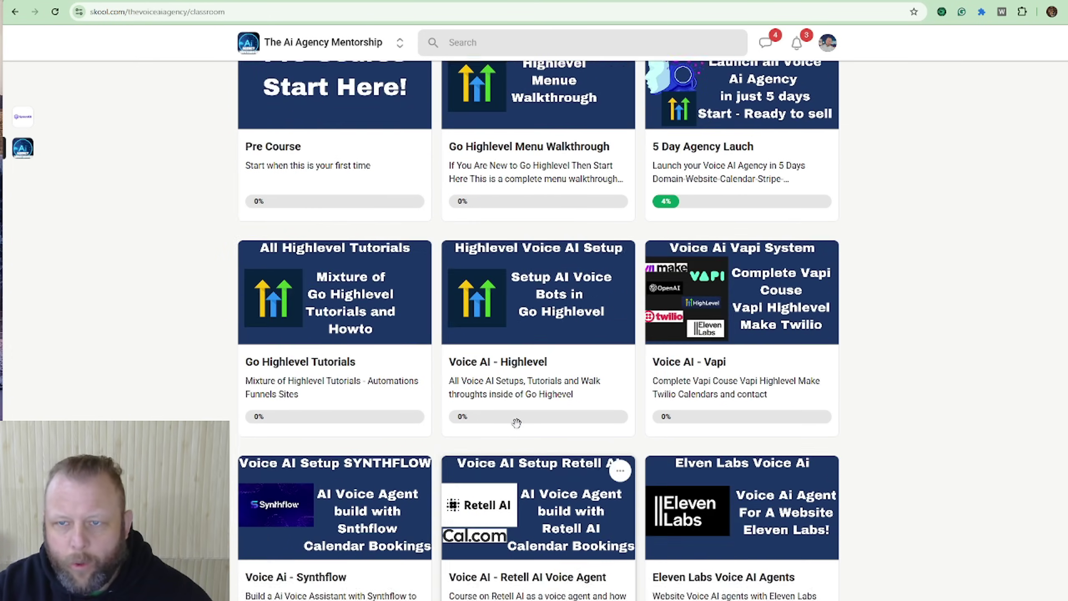
pyautogui.scroll(2, 516, 422)
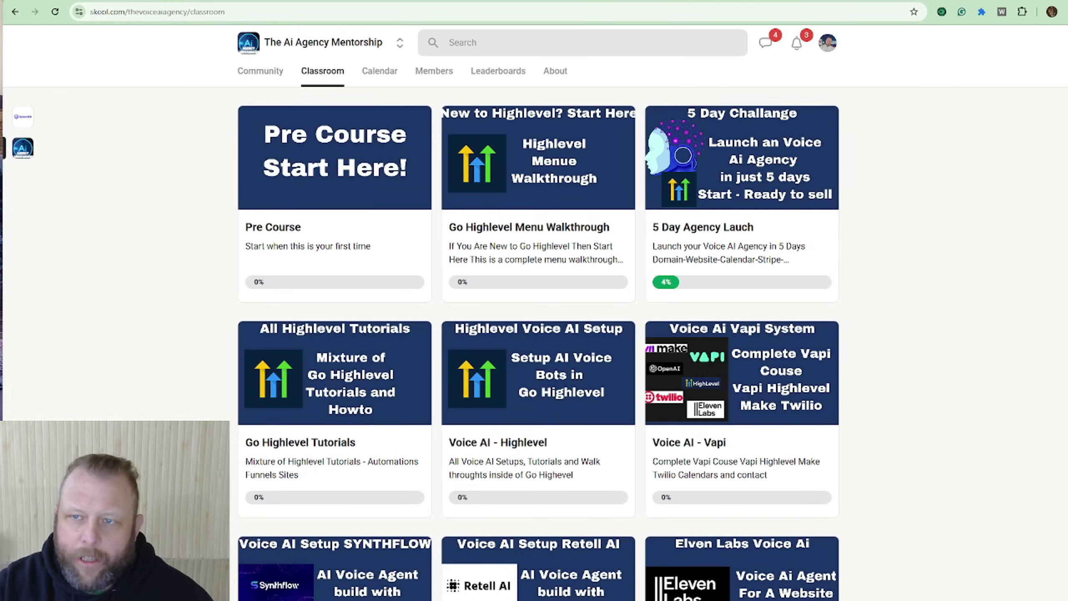
pyautogui.click(458, 1)
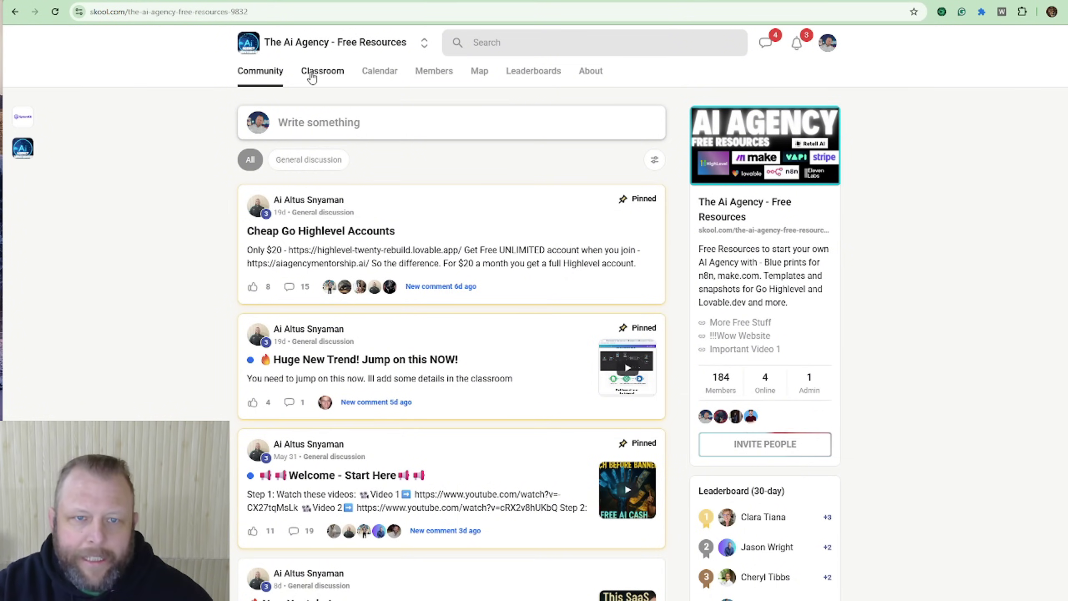
pyautogui.click(312, 78)
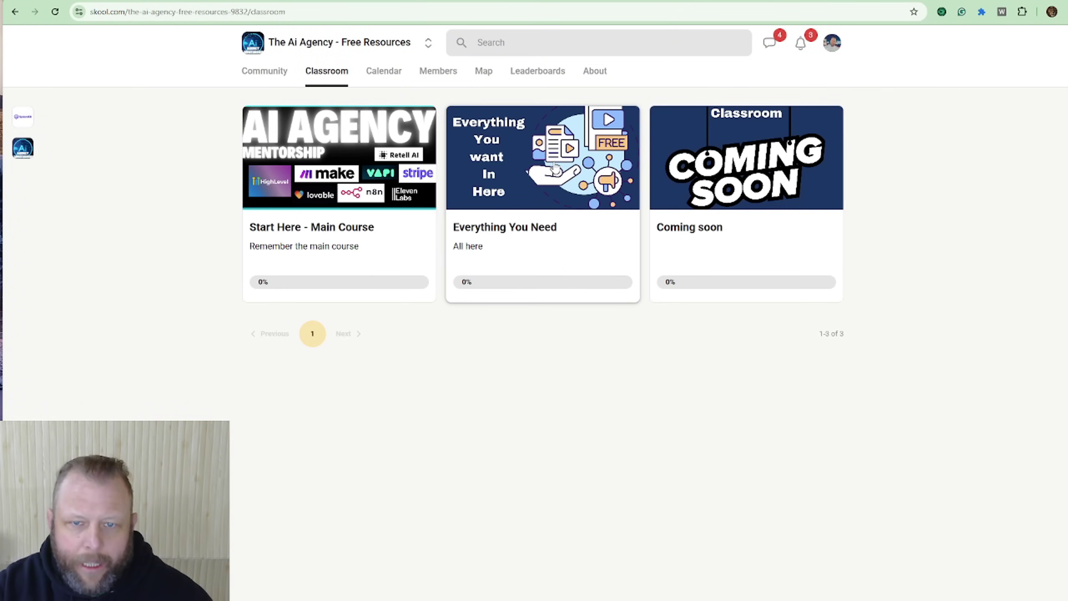
pyautogui.click(555, 167)
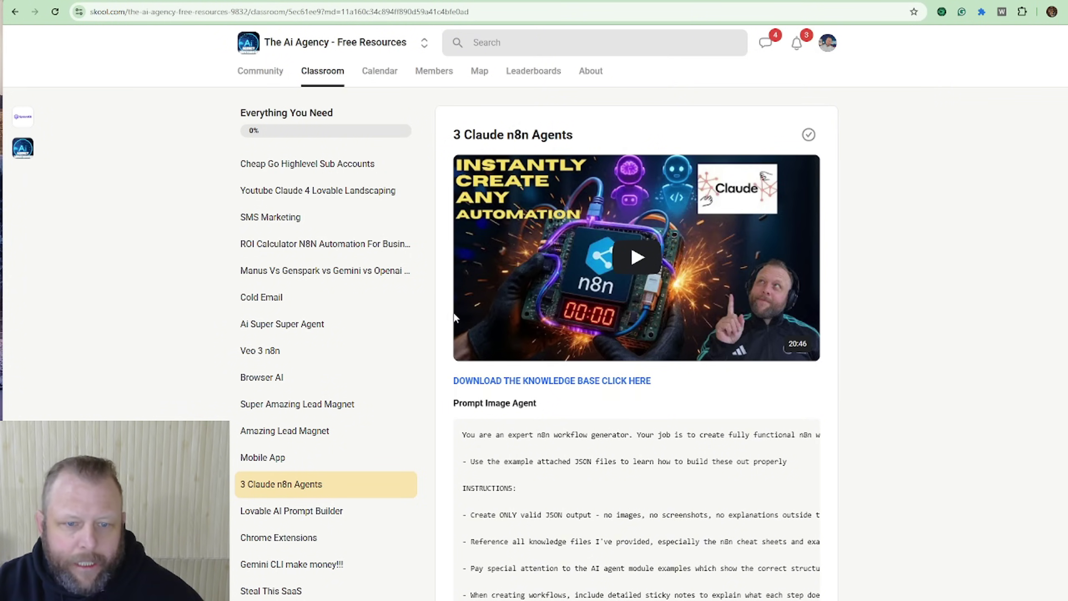
pyautogui.scroll(-1, 328, 269)
pyautogui.scroll(1, 326, 280)
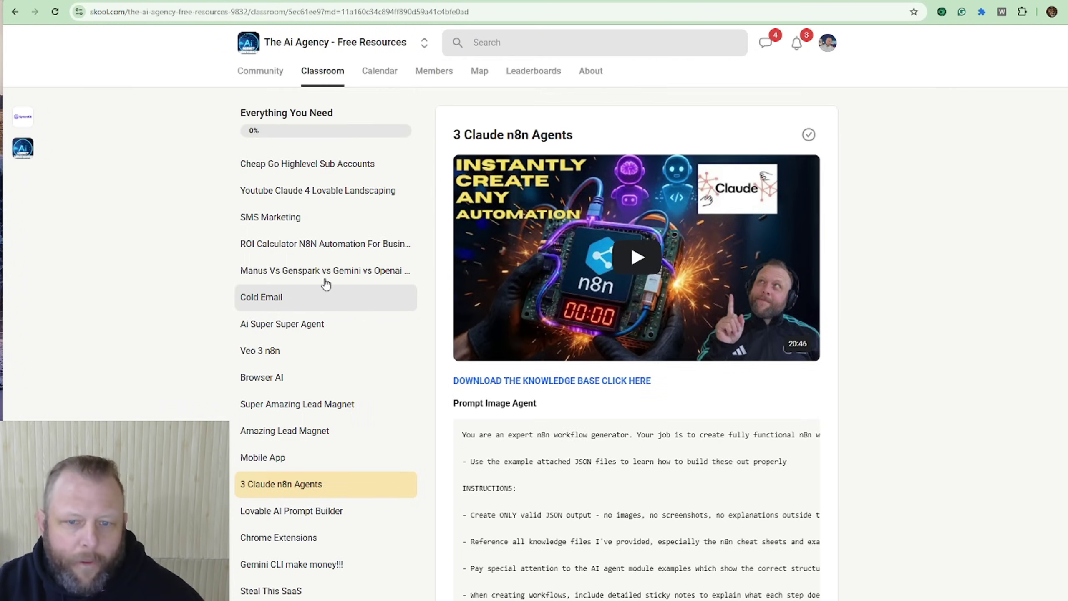
pyautogui.scroll(-1, 327, 400)
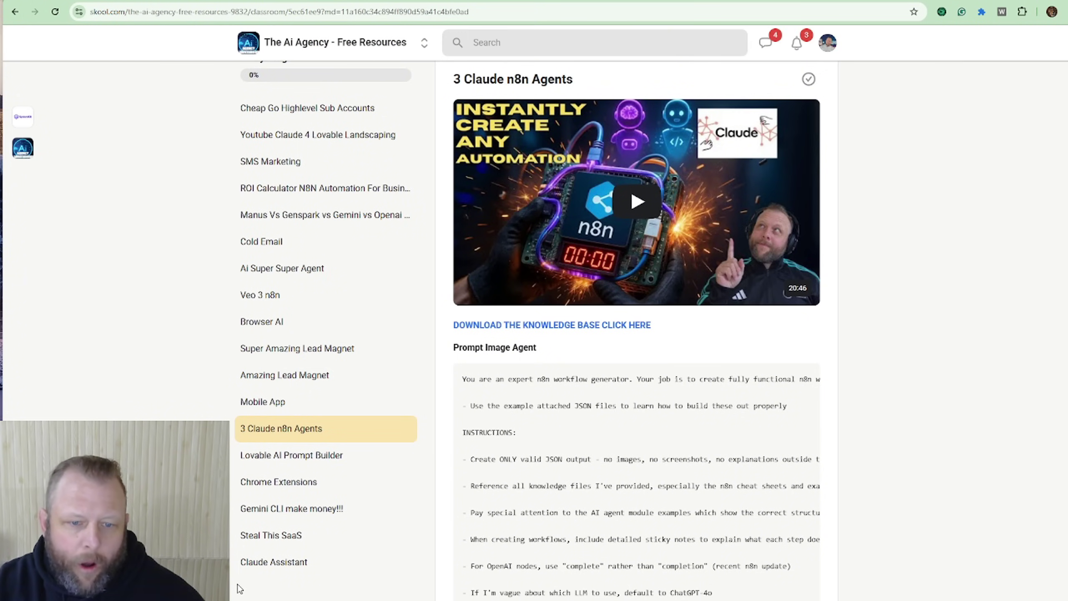